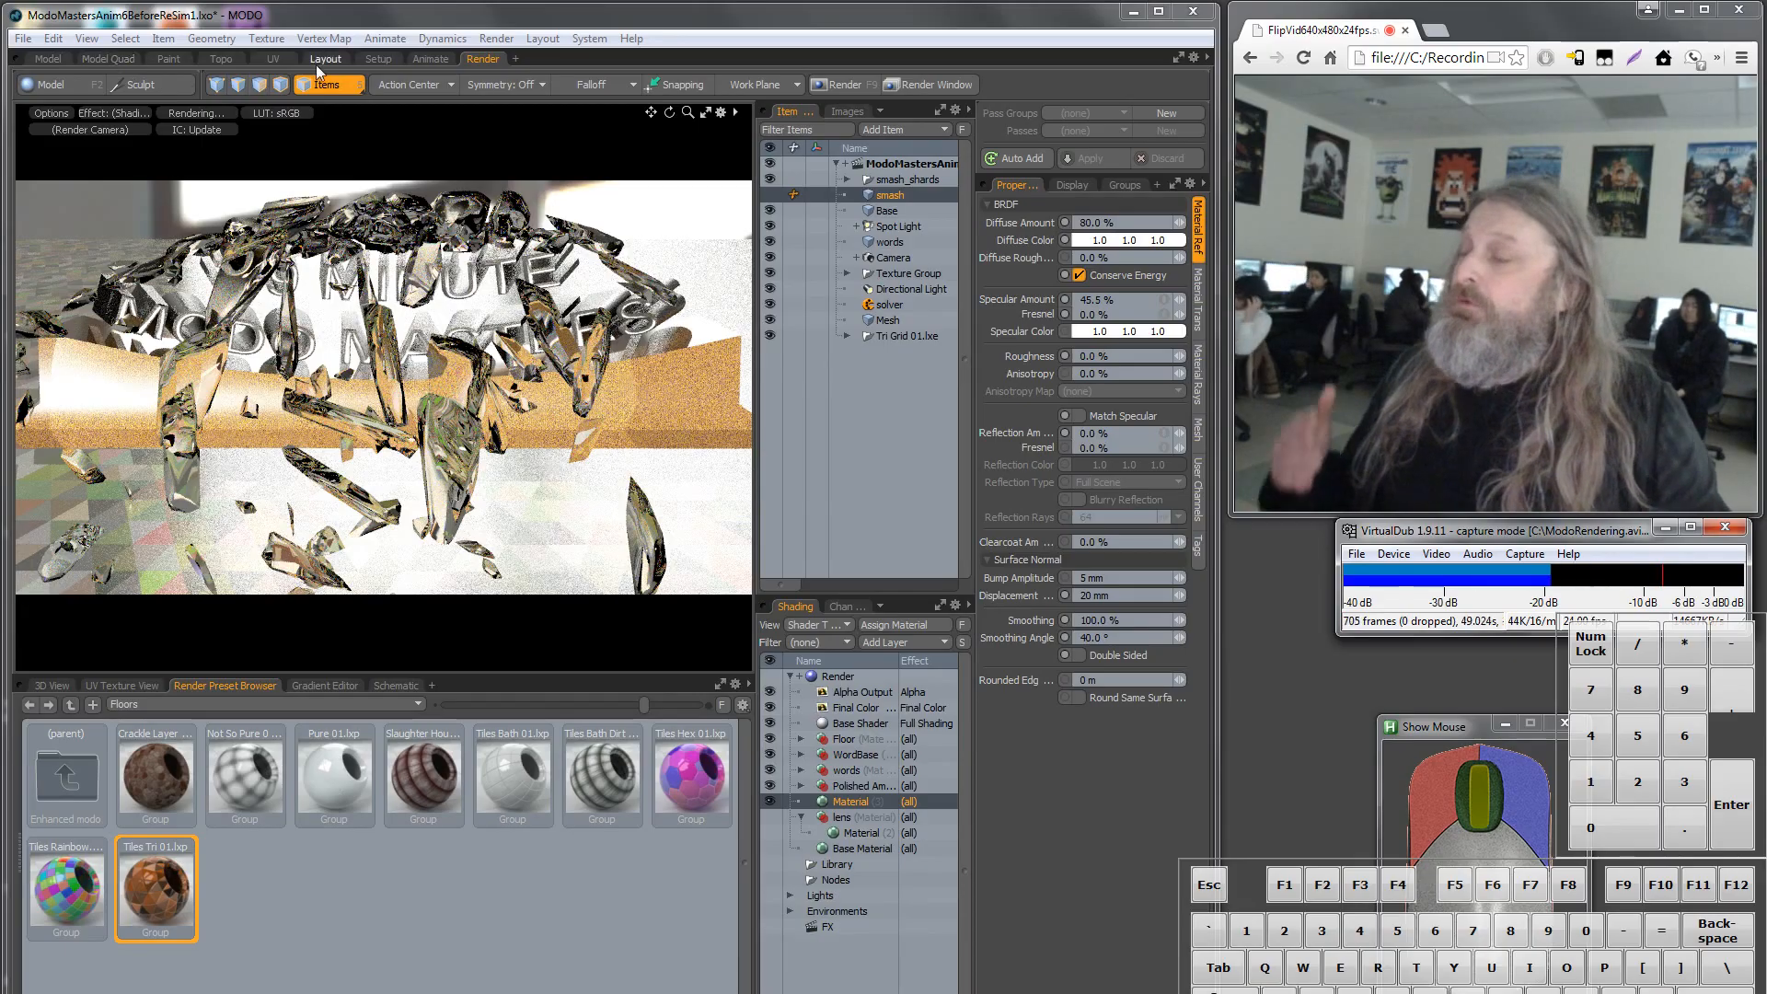
In the Animate layout, widen the camera view and turn its Ray GL off.
left_click(429, 59)
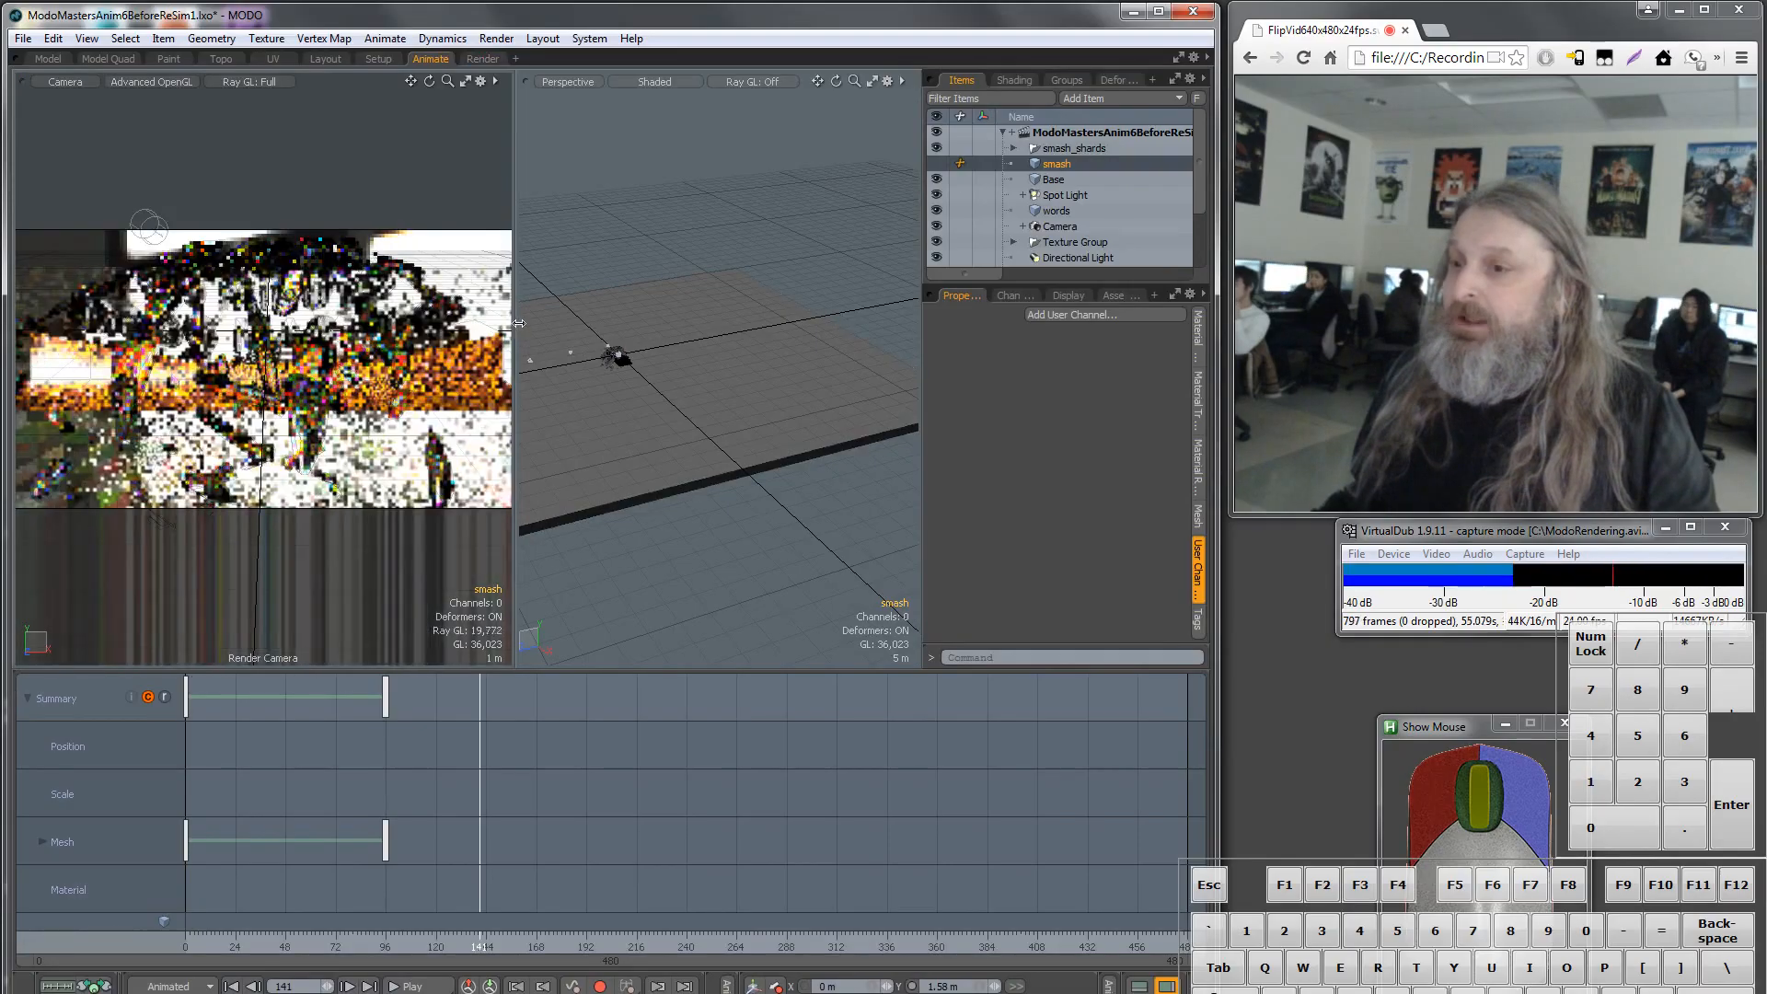
left_click_drag(516, 323, 739, 342)
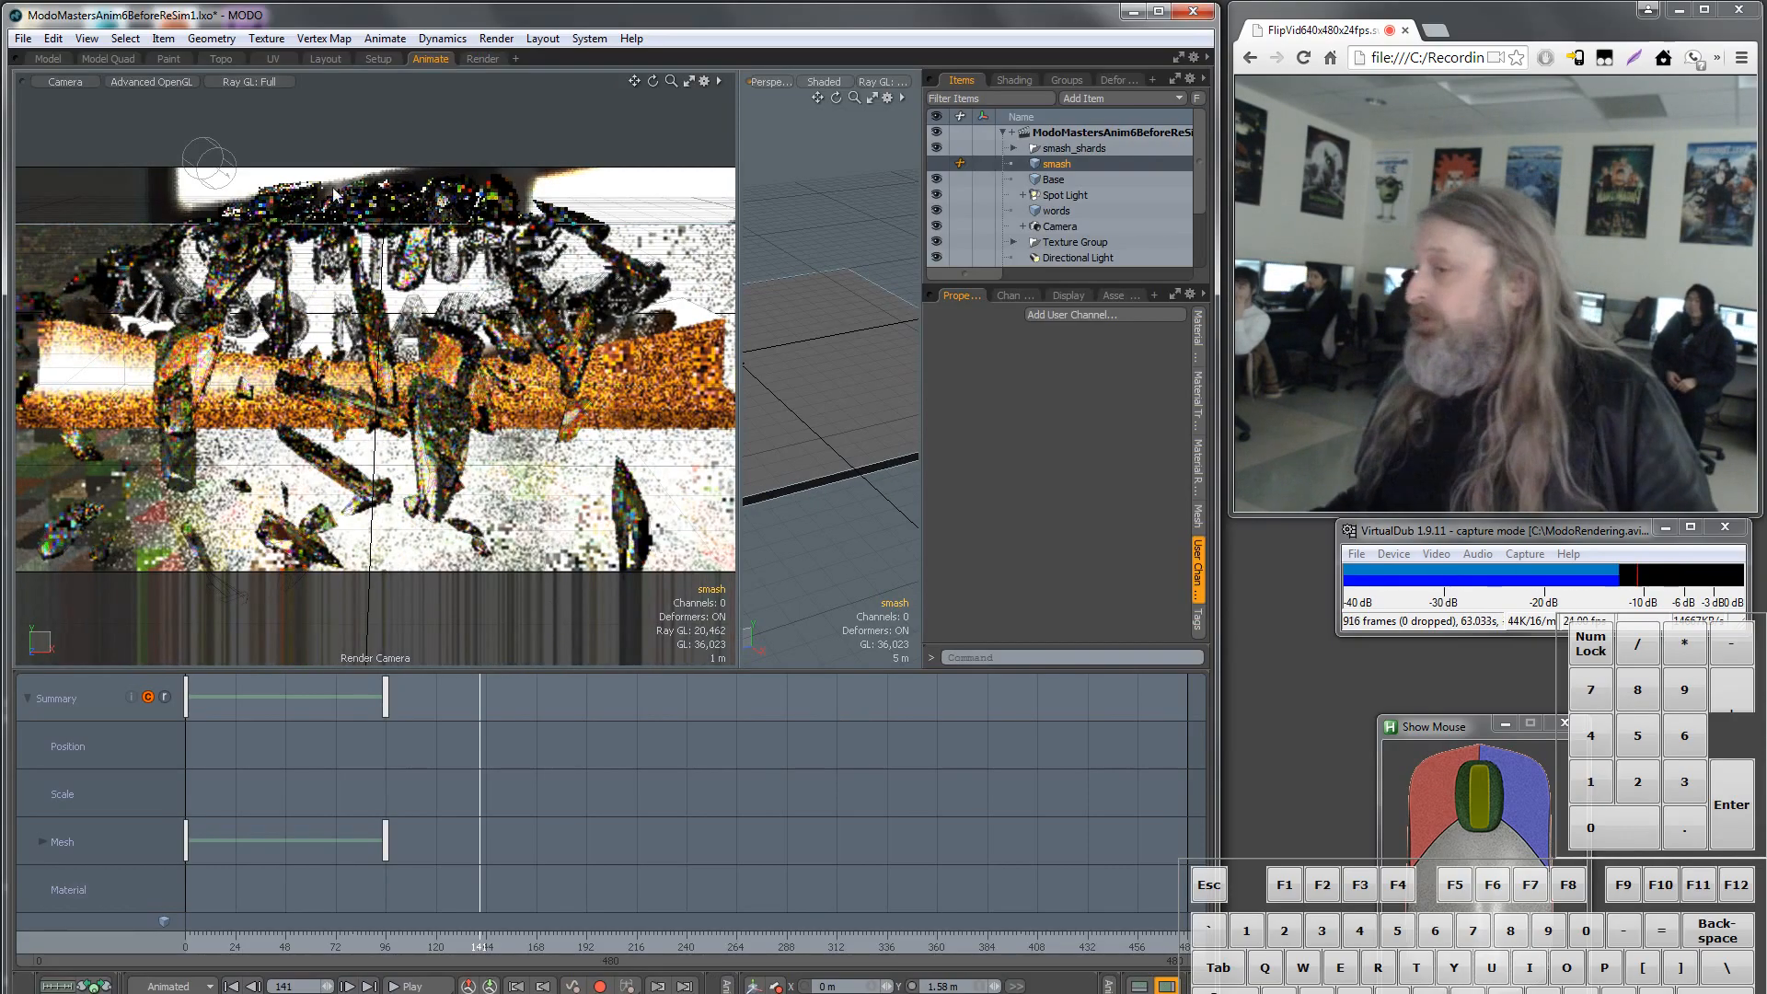
left_click(266, 82)
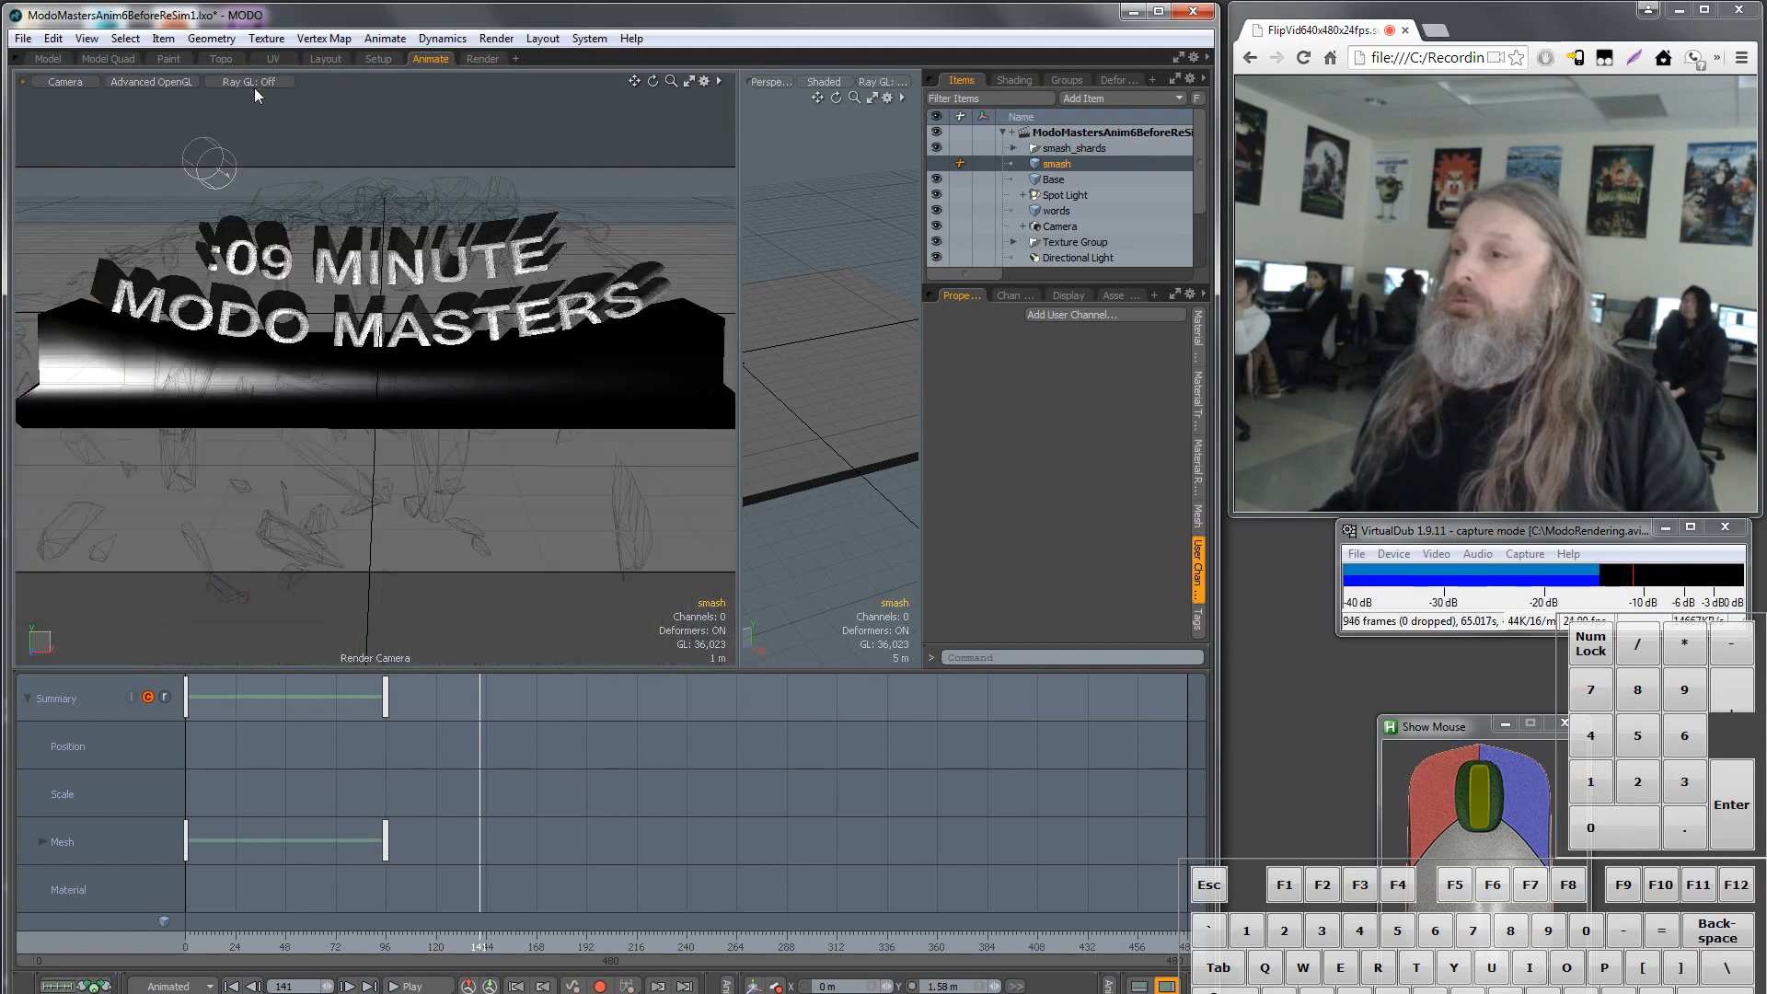
Play back the animation in the camera view, jump to an earlier frame and return to the Render layout.
left_click(405, 985)
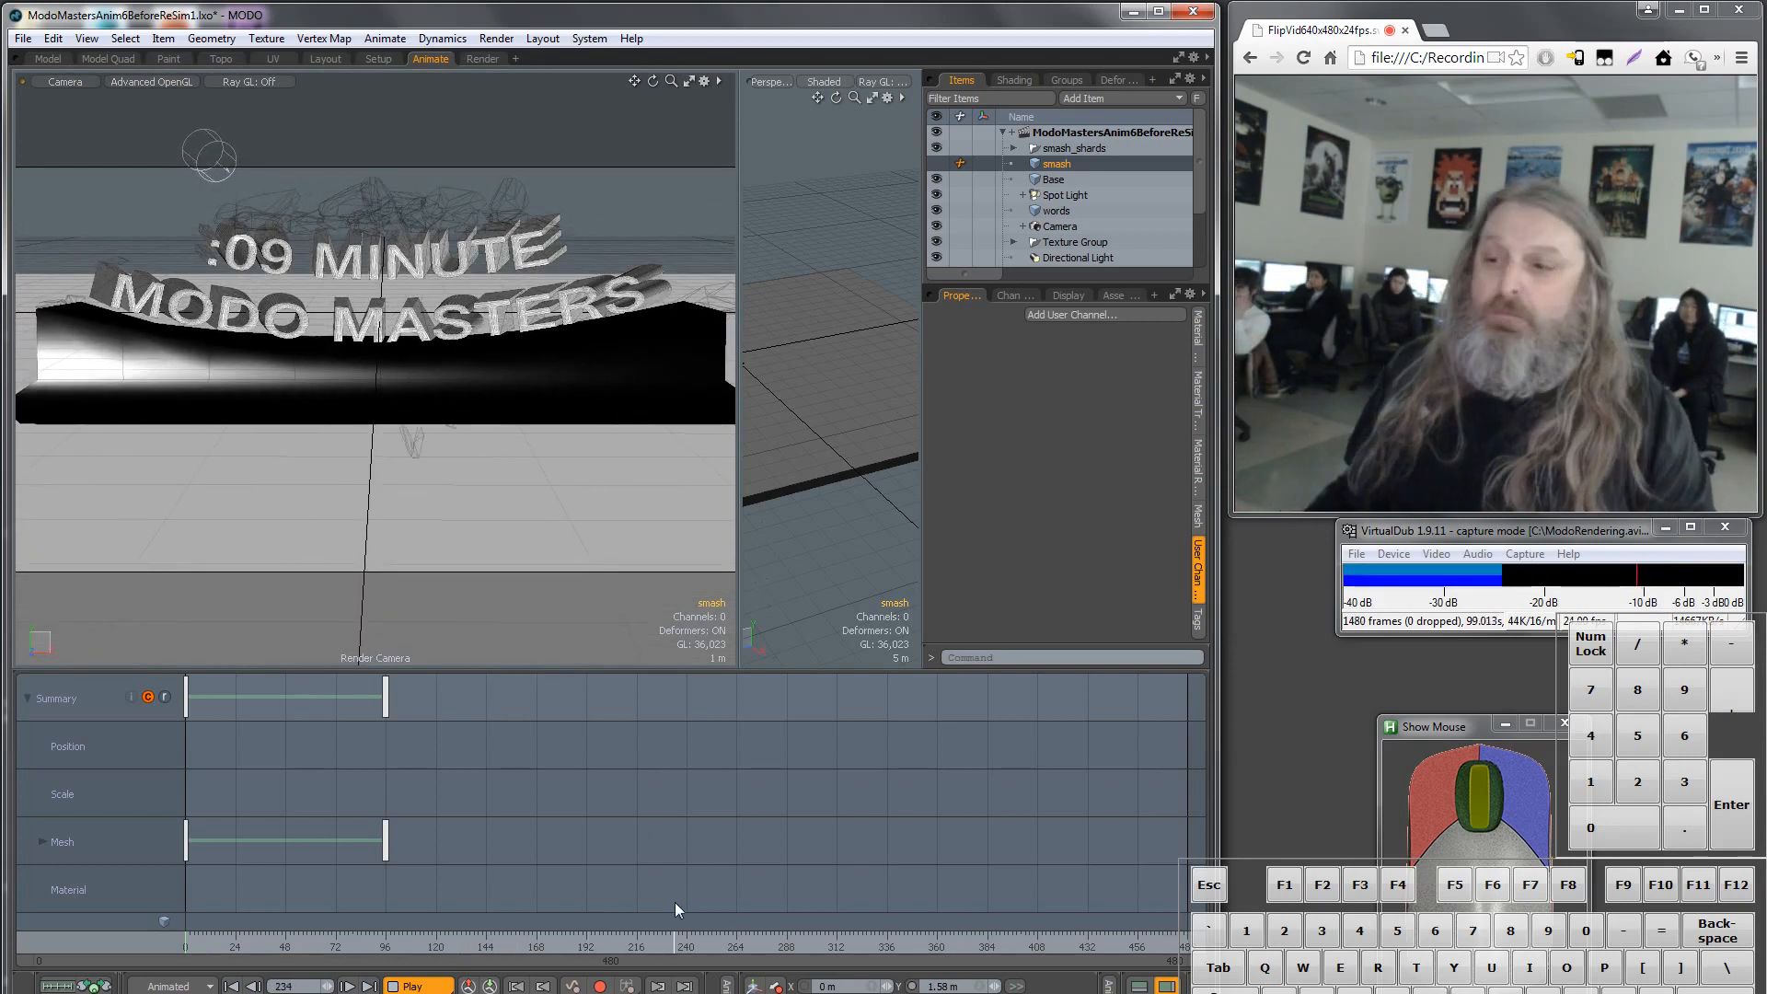
left_click(291, 941)
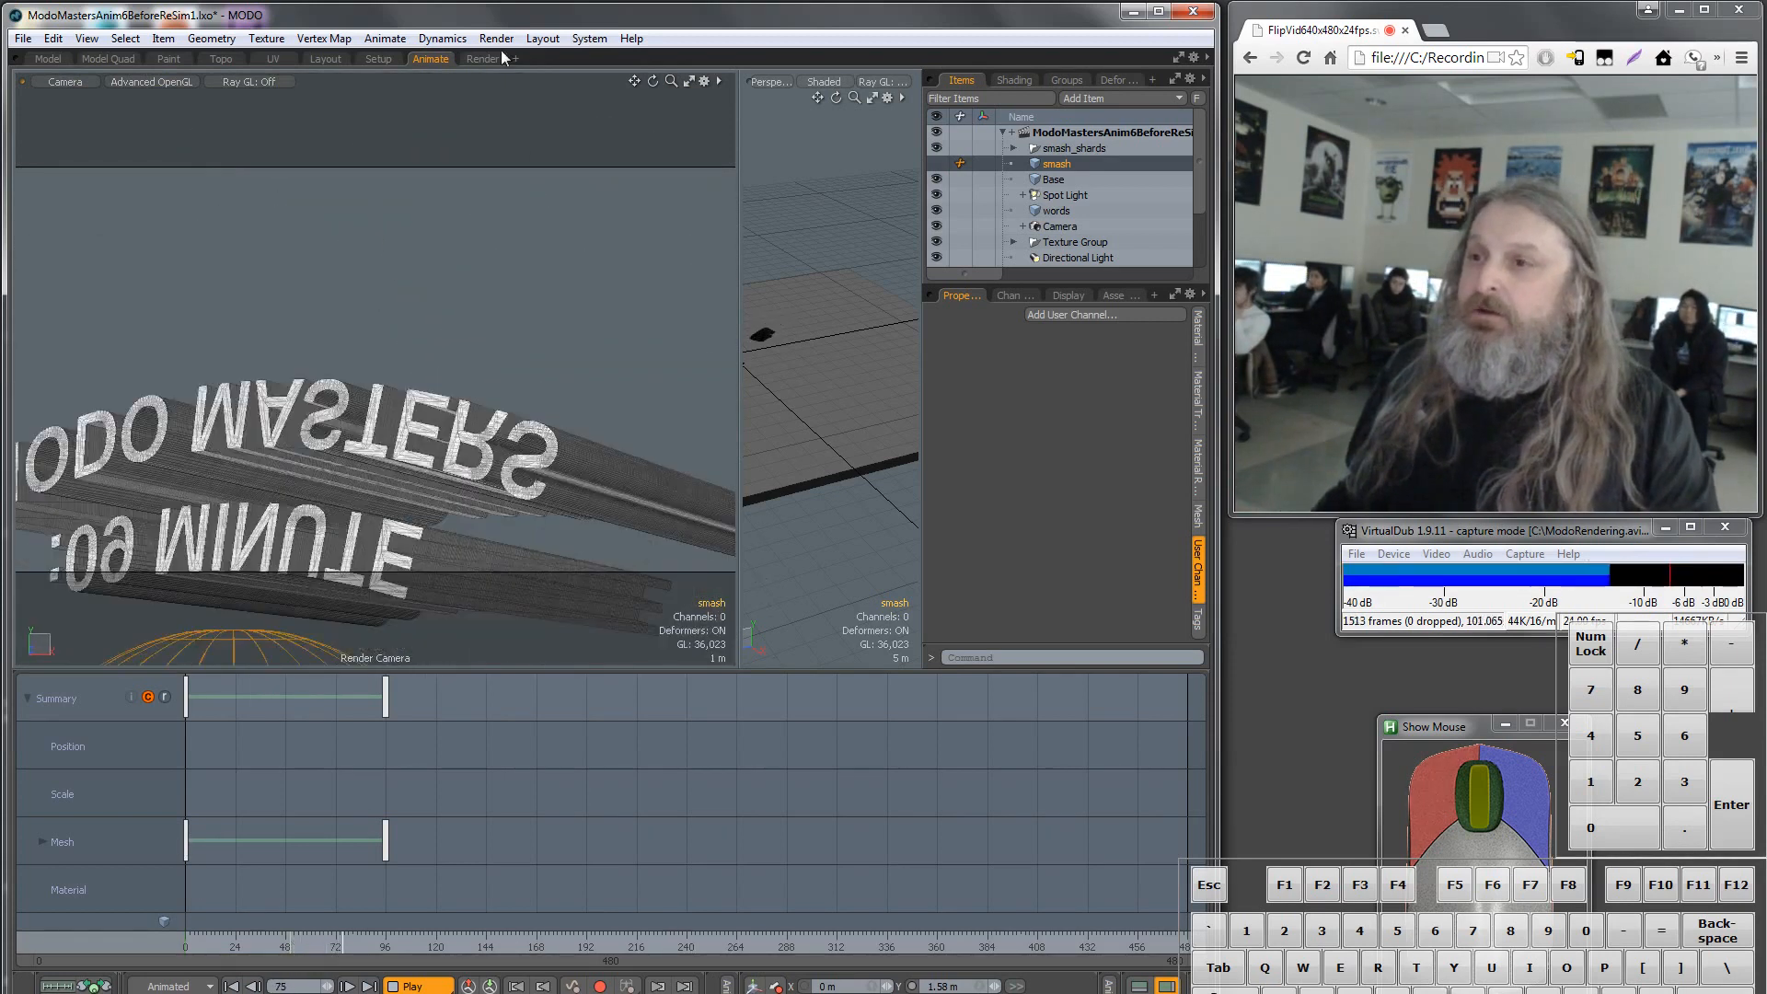
left_click(483, 59)
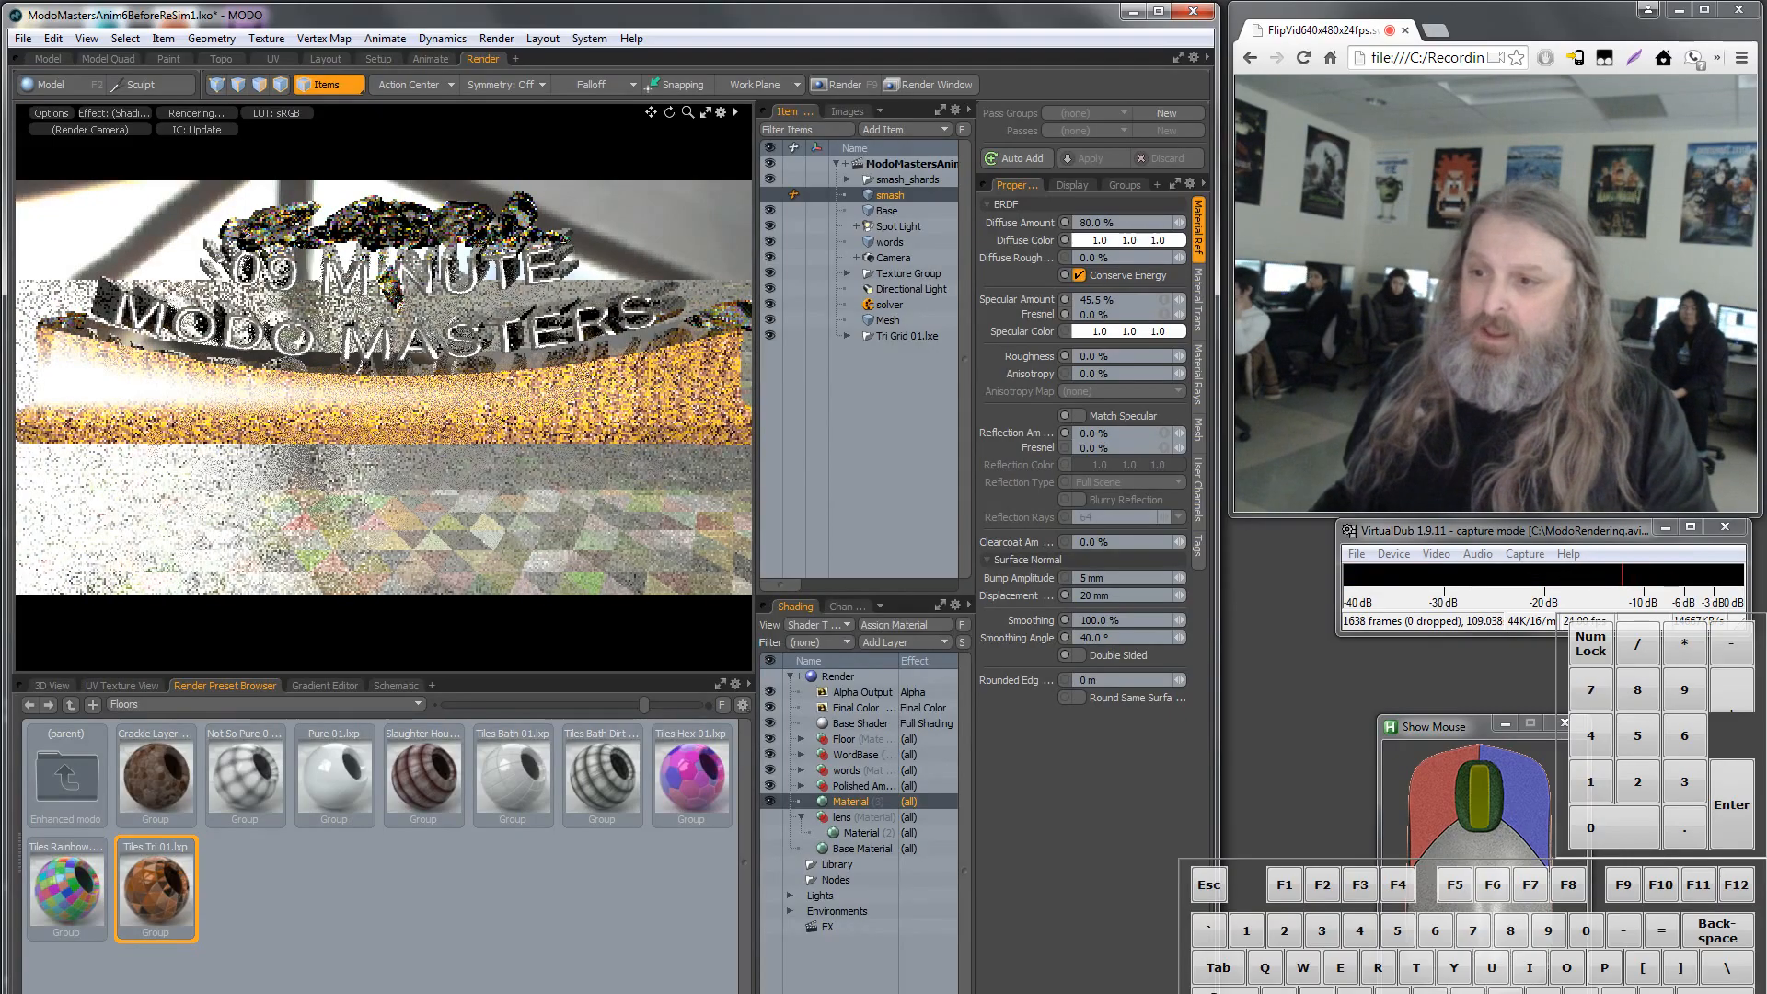
Examine the preview render around the lettering and shards, and look through the preview's options.
left_click(393, 287)
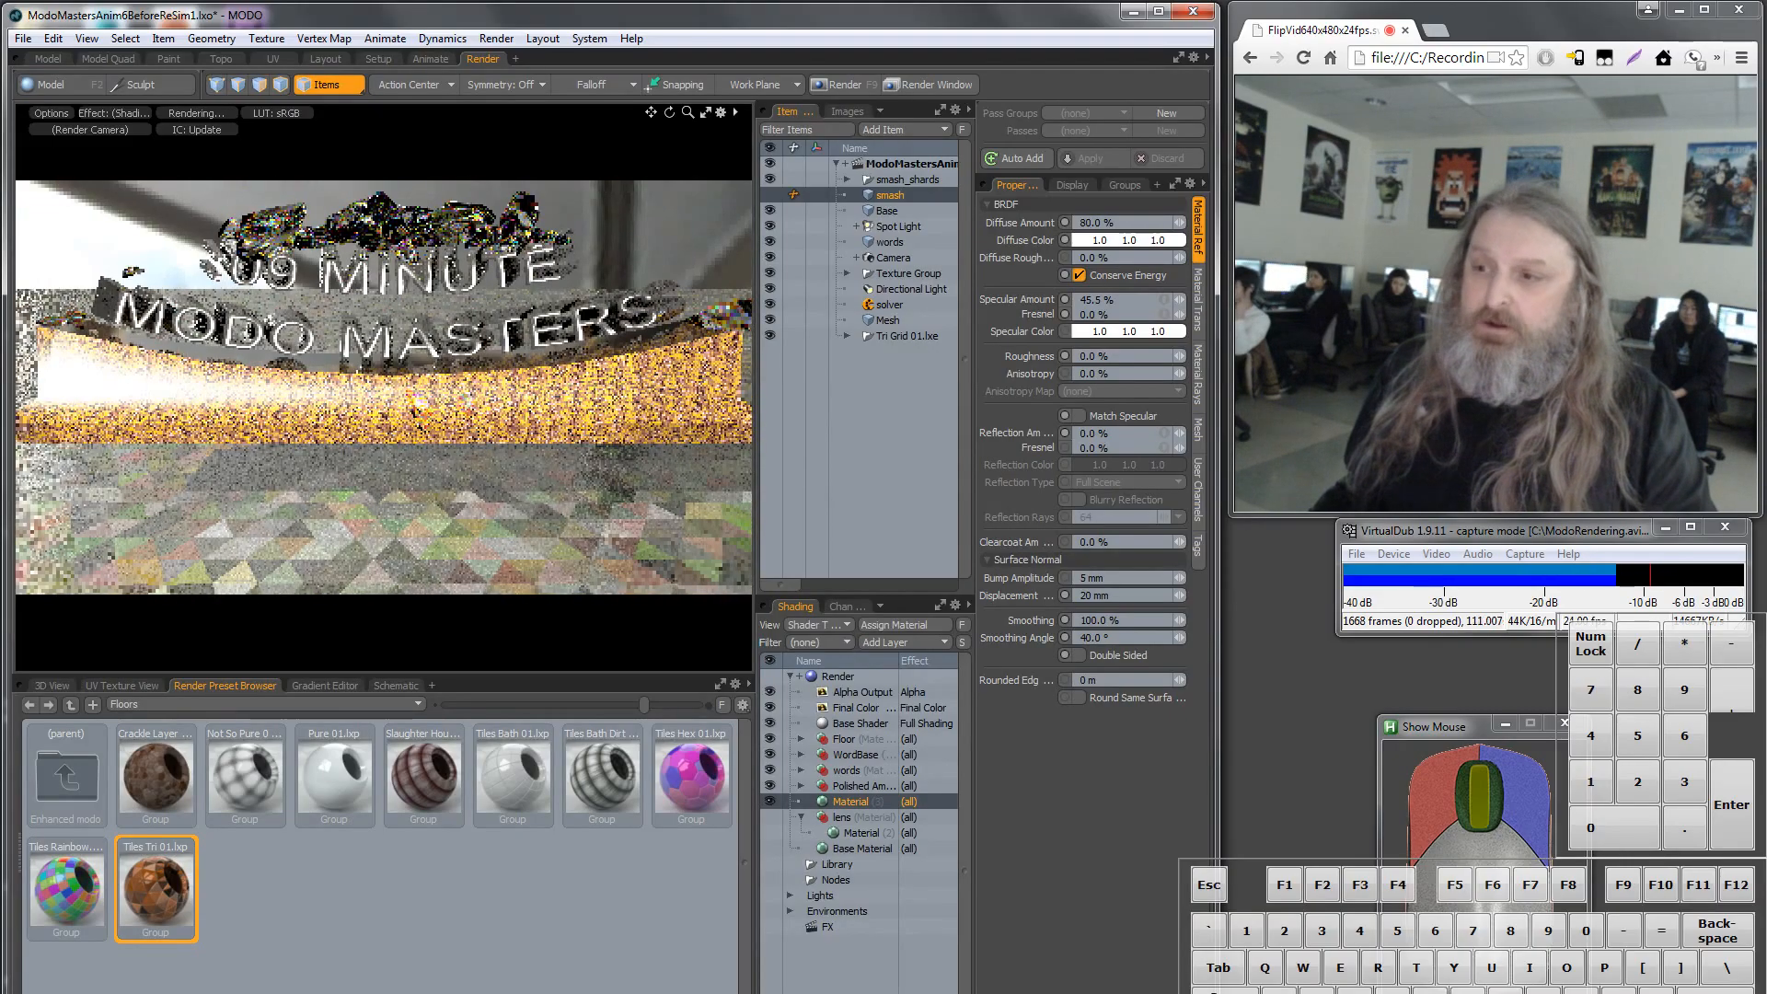
left_click(413, 394)
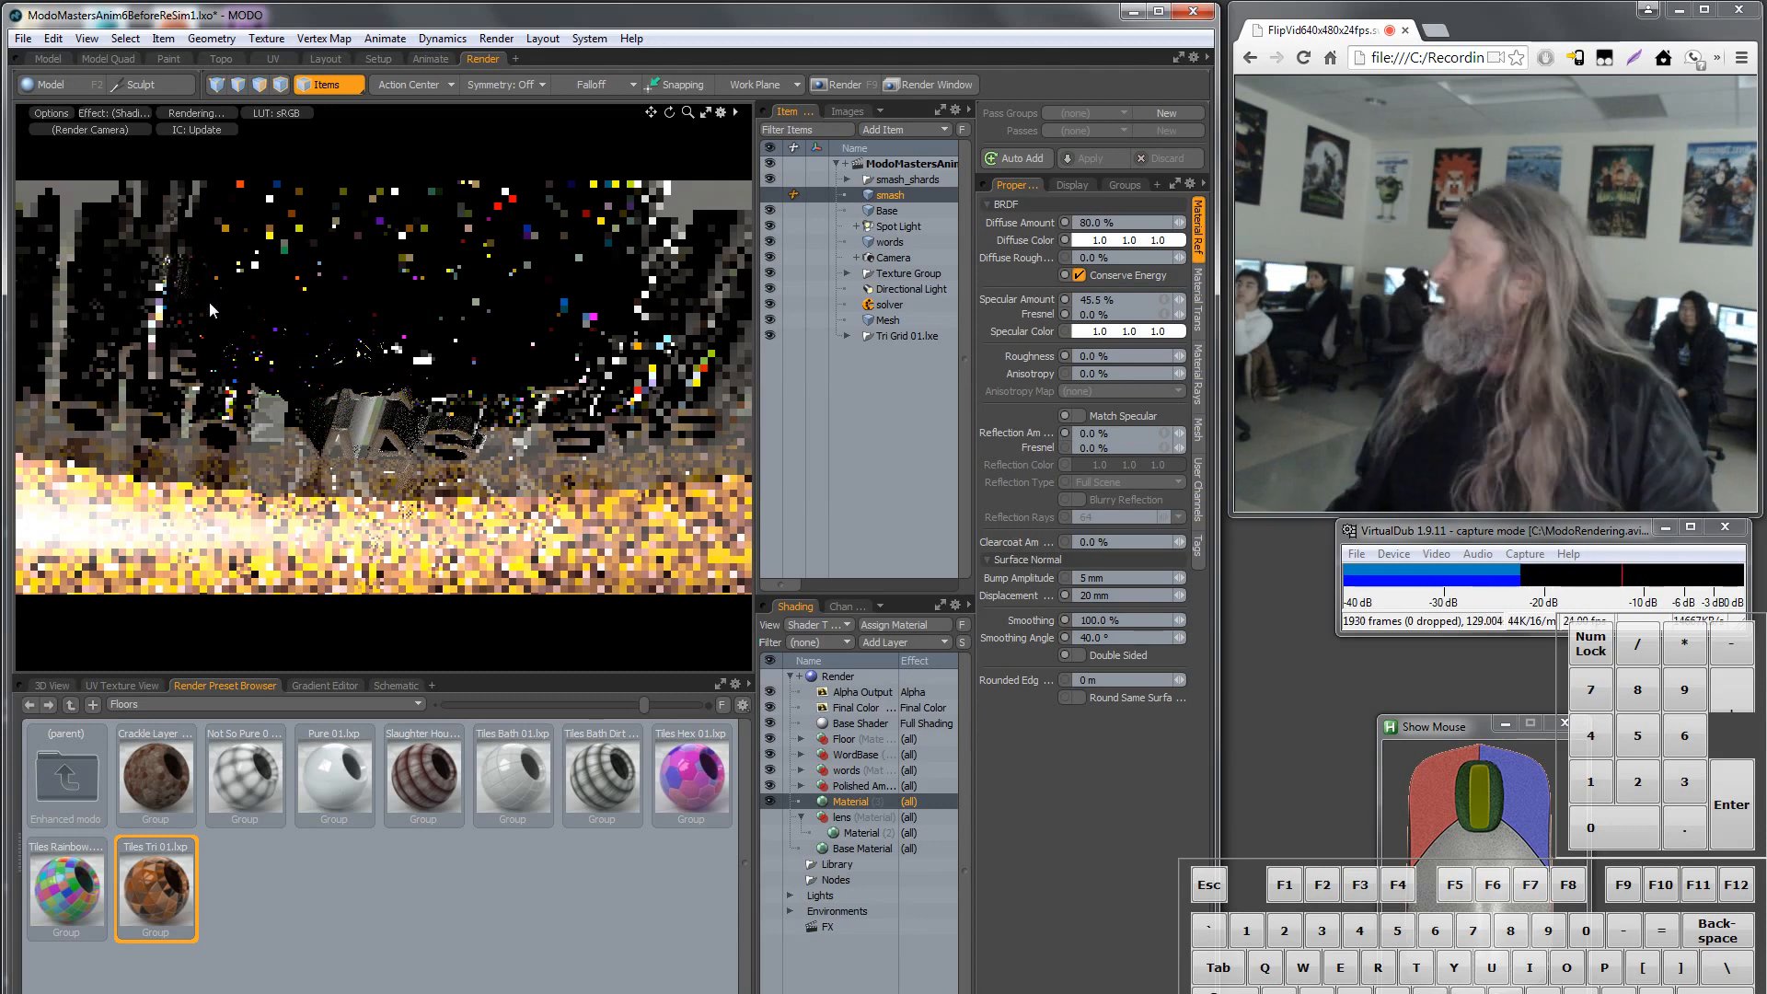
left_click(52, 113)
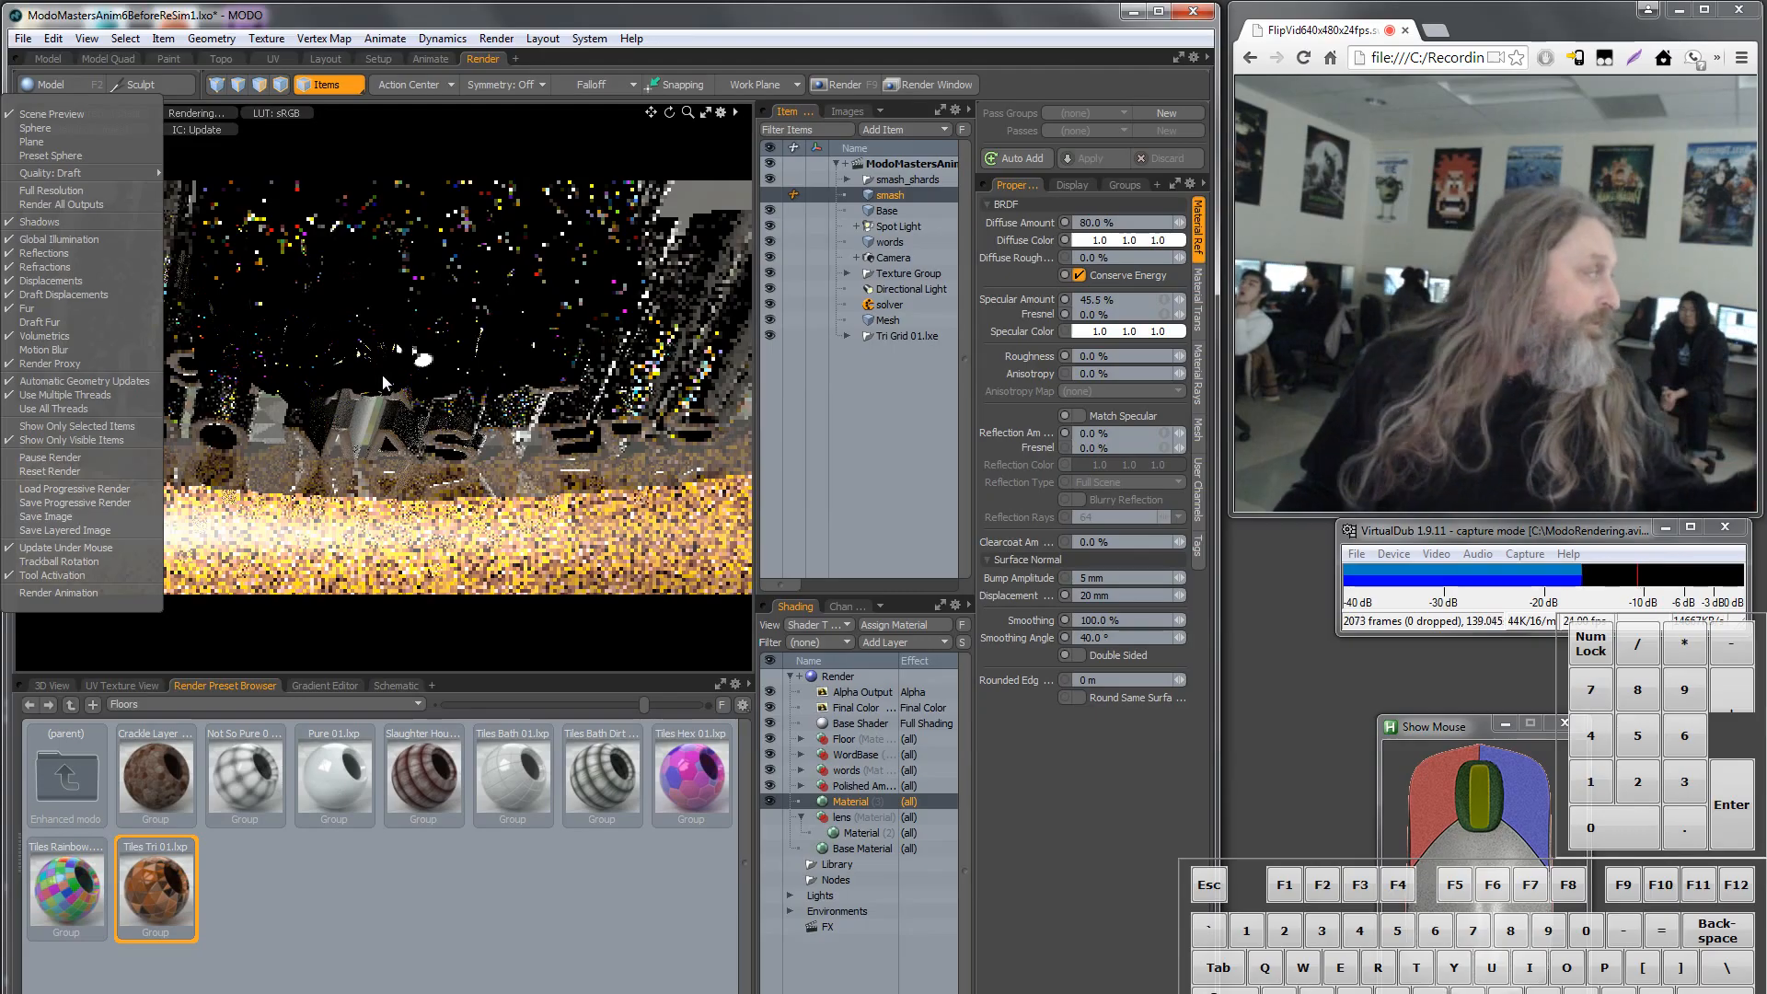
left_click(449, 616)
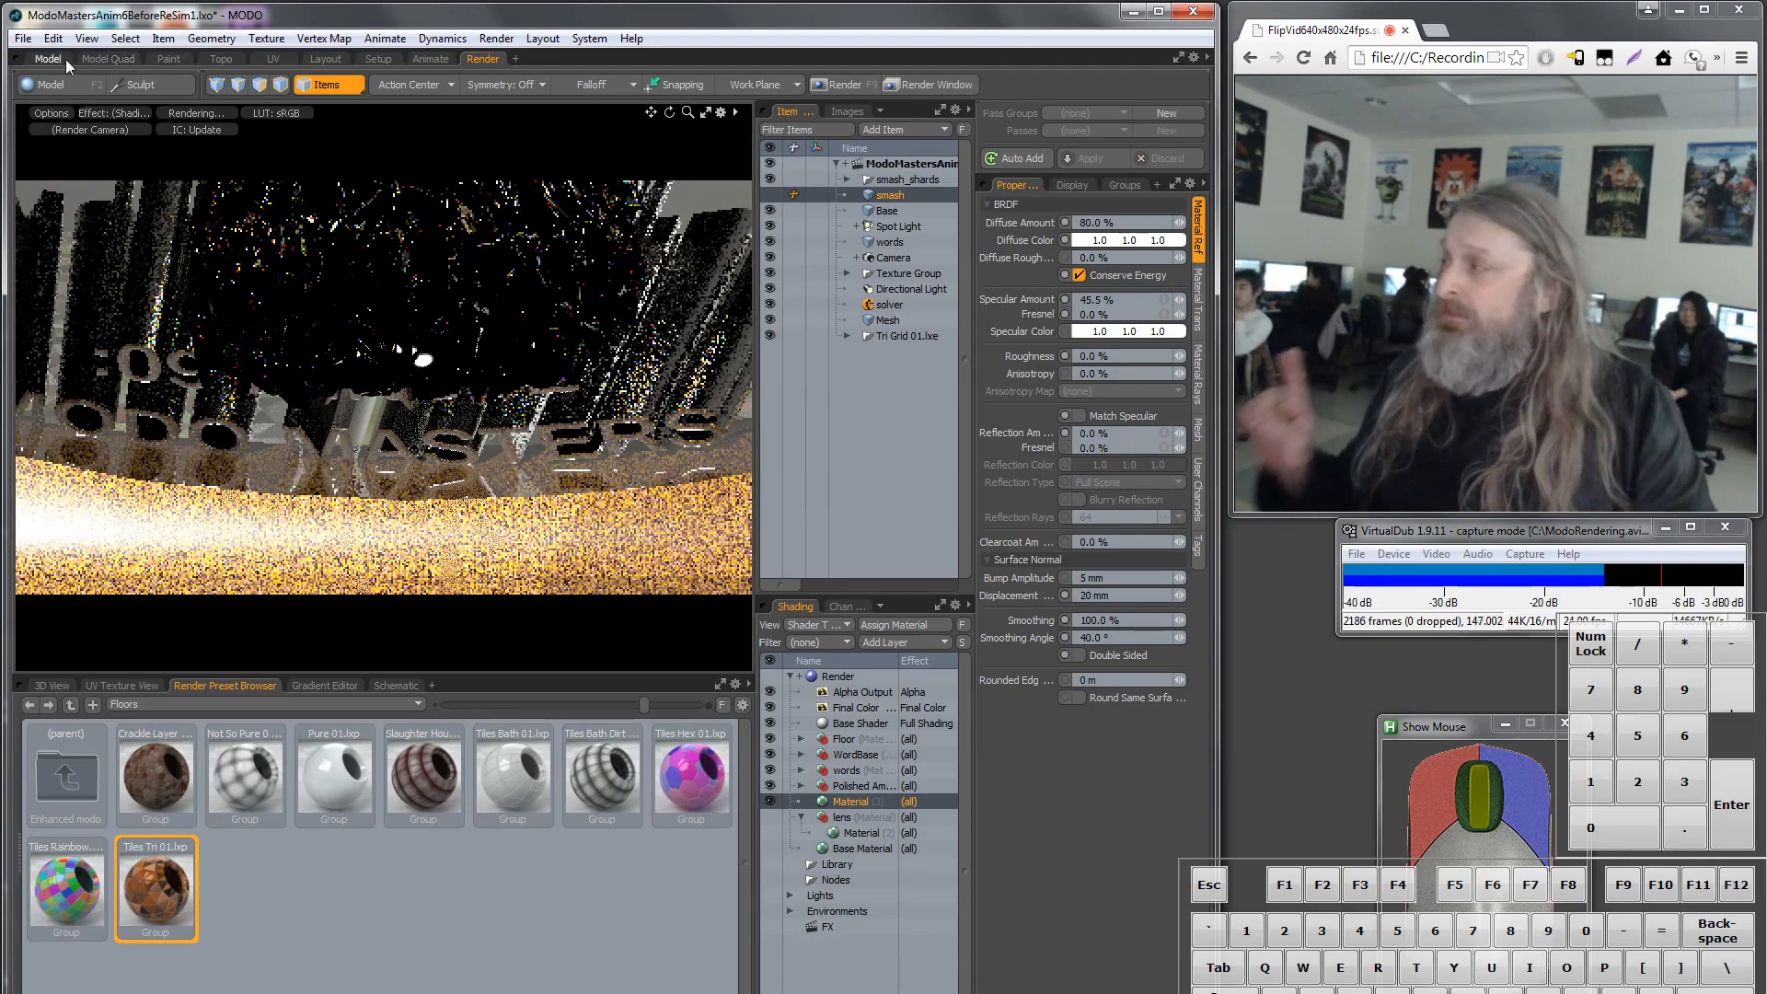
Save the scene as a new file named ModoMastersAnimFinal1.
left_click(23, 40)
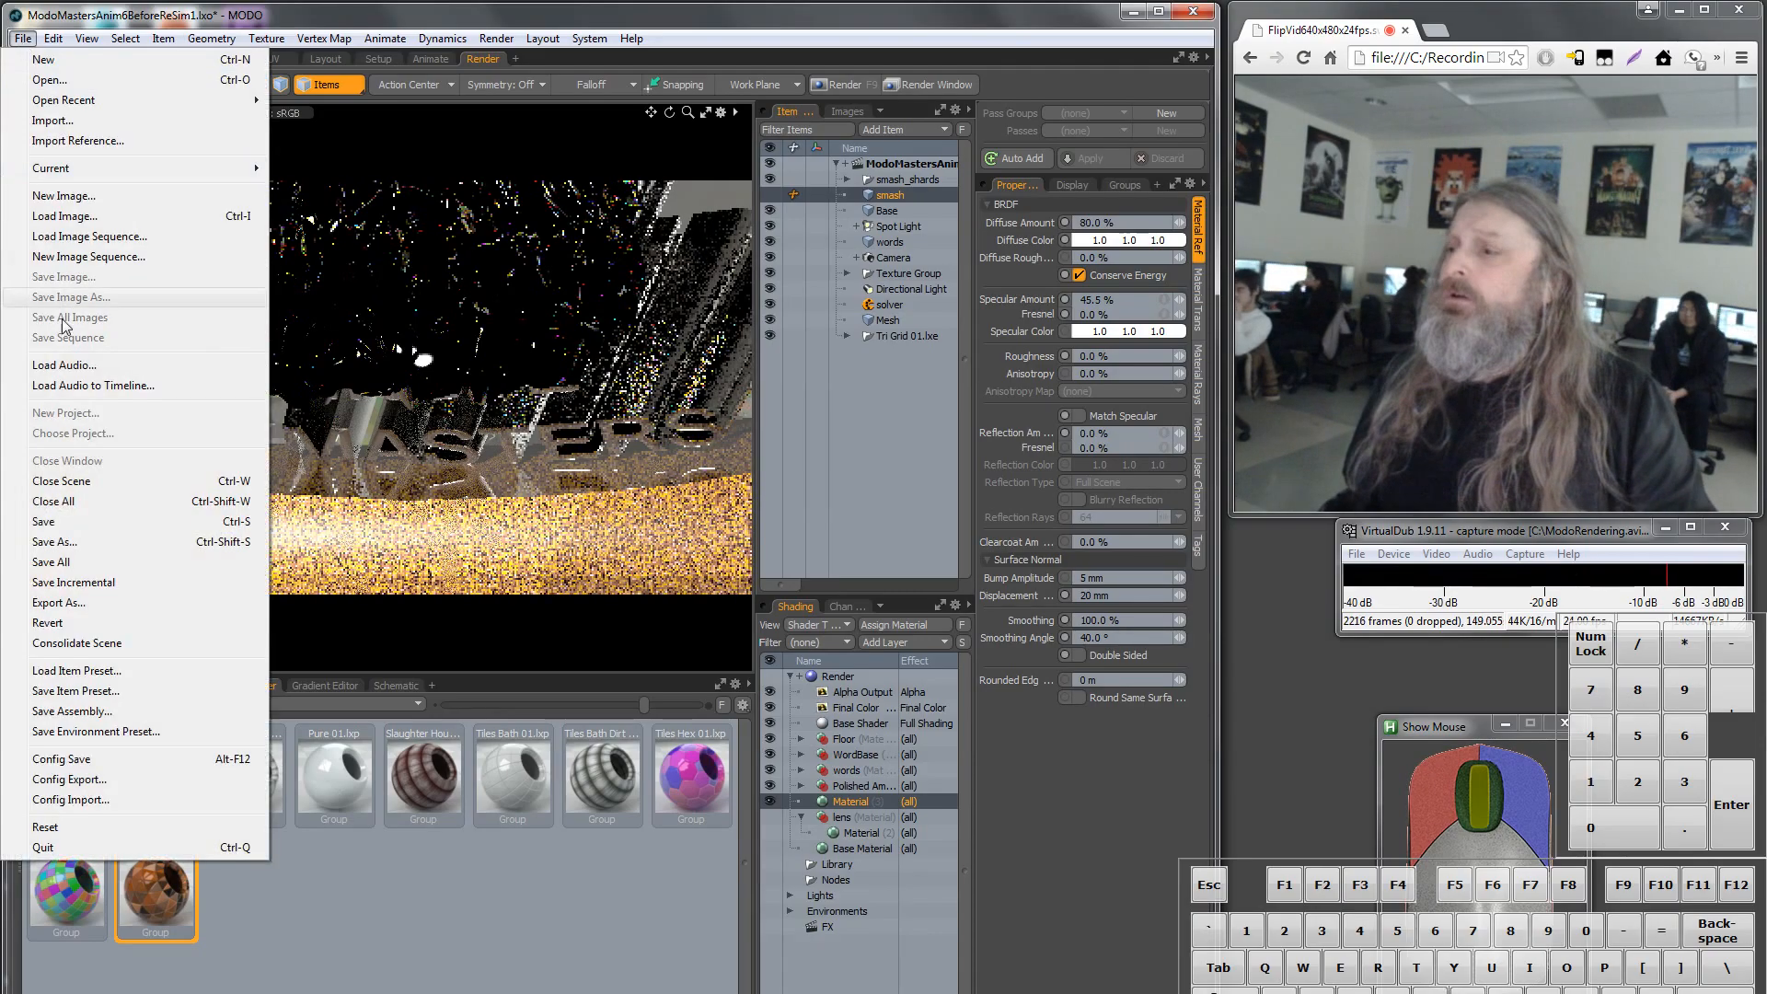
left_click(91, 541)
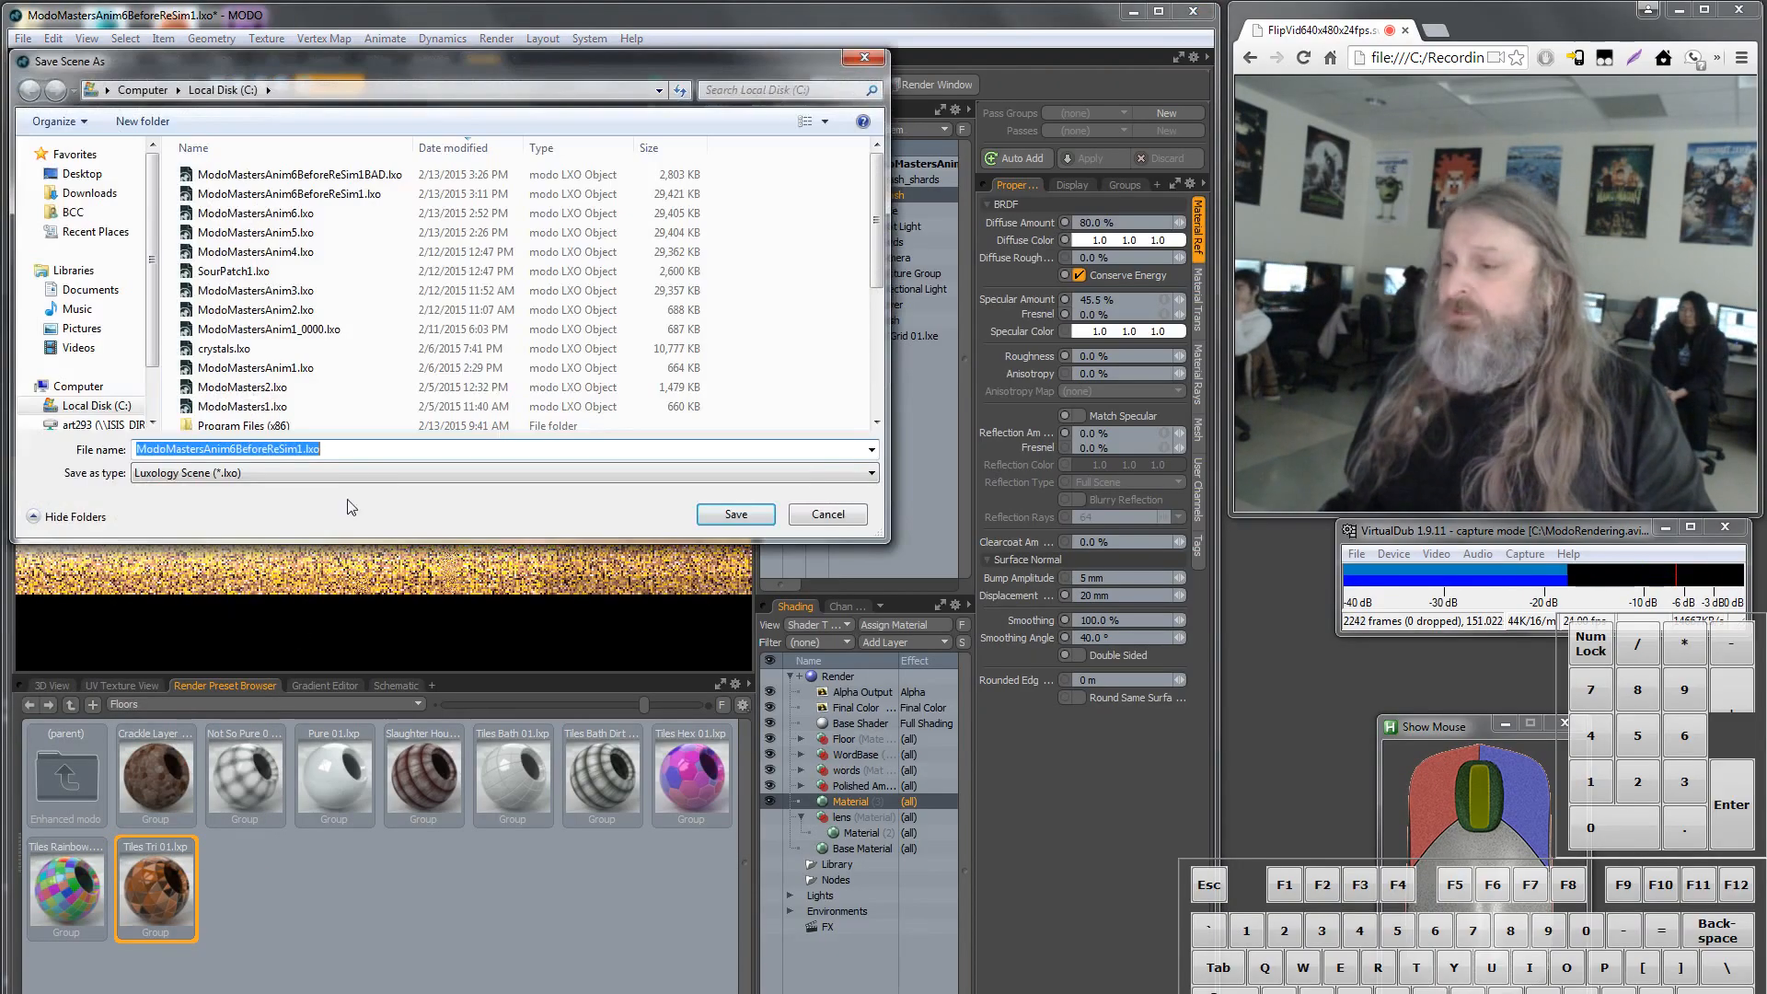
left_click(387, 448)
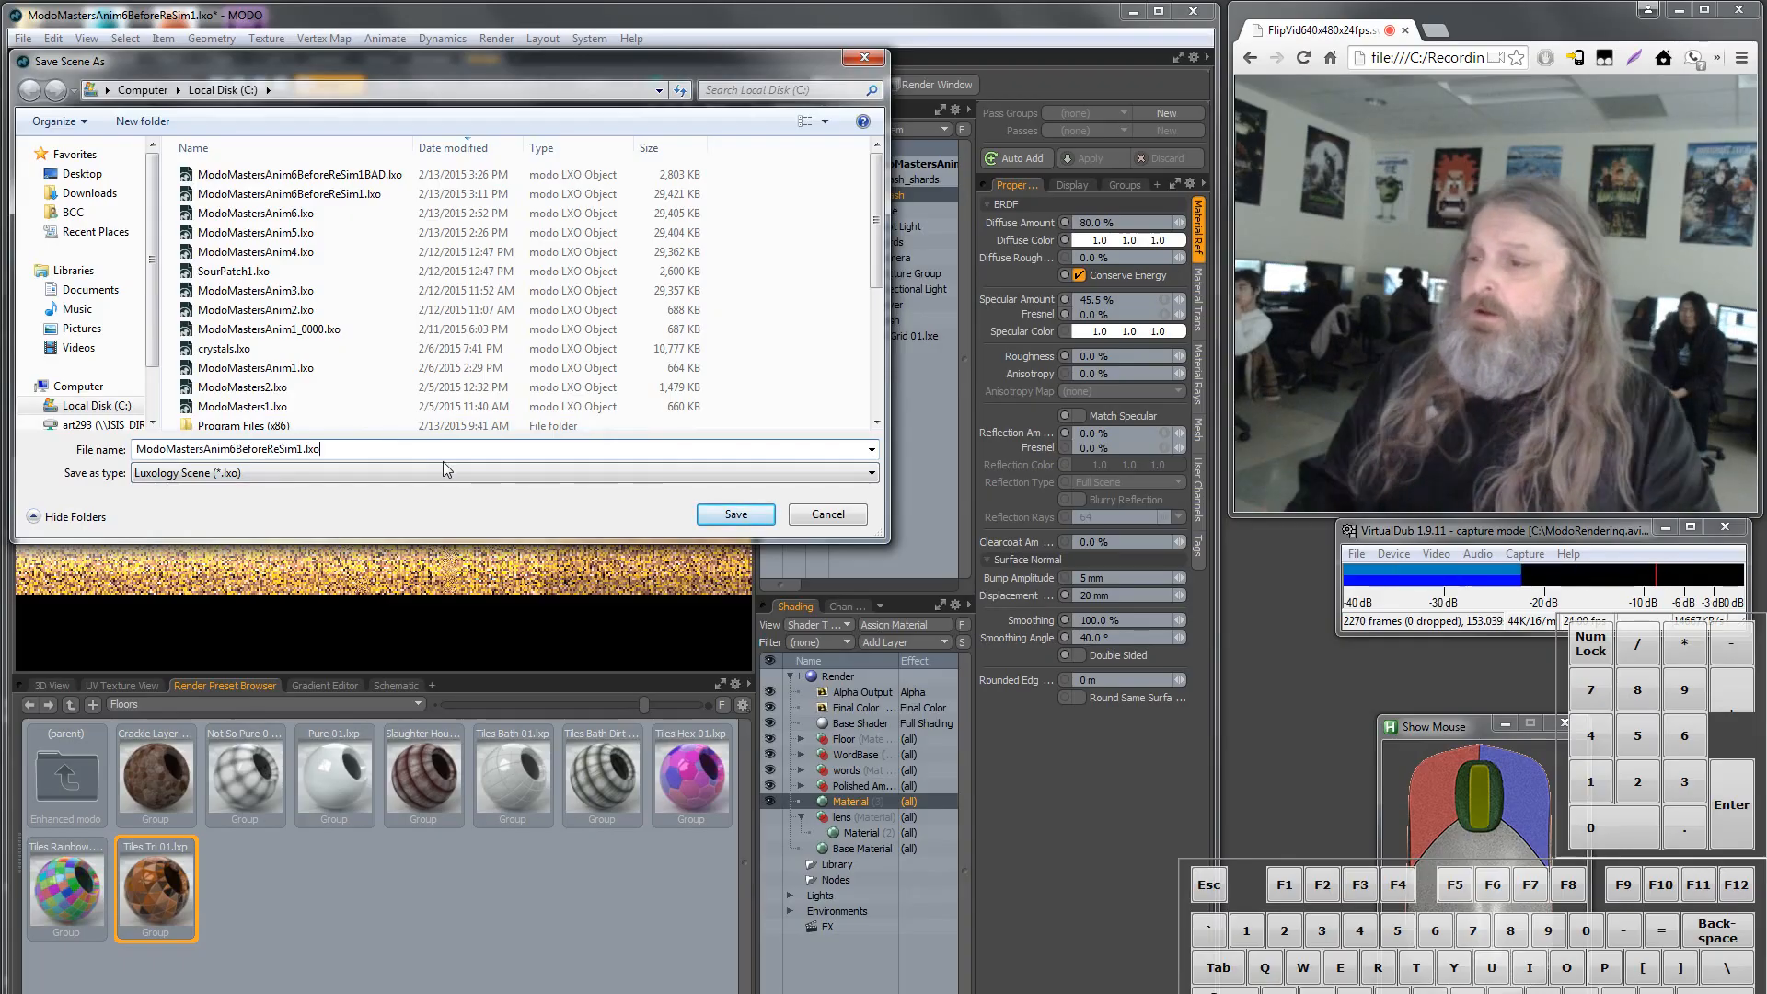
key("BackSpace")
key("BackSpace")
key("BackSpace")
key("BackSpace")
key("BackSpace")
key("BackSpace")
key("BackSpace")
key("BackSpace")
key("BackSpace")
key("BackSpace")
key("BackSpace")
key("BackSpace")
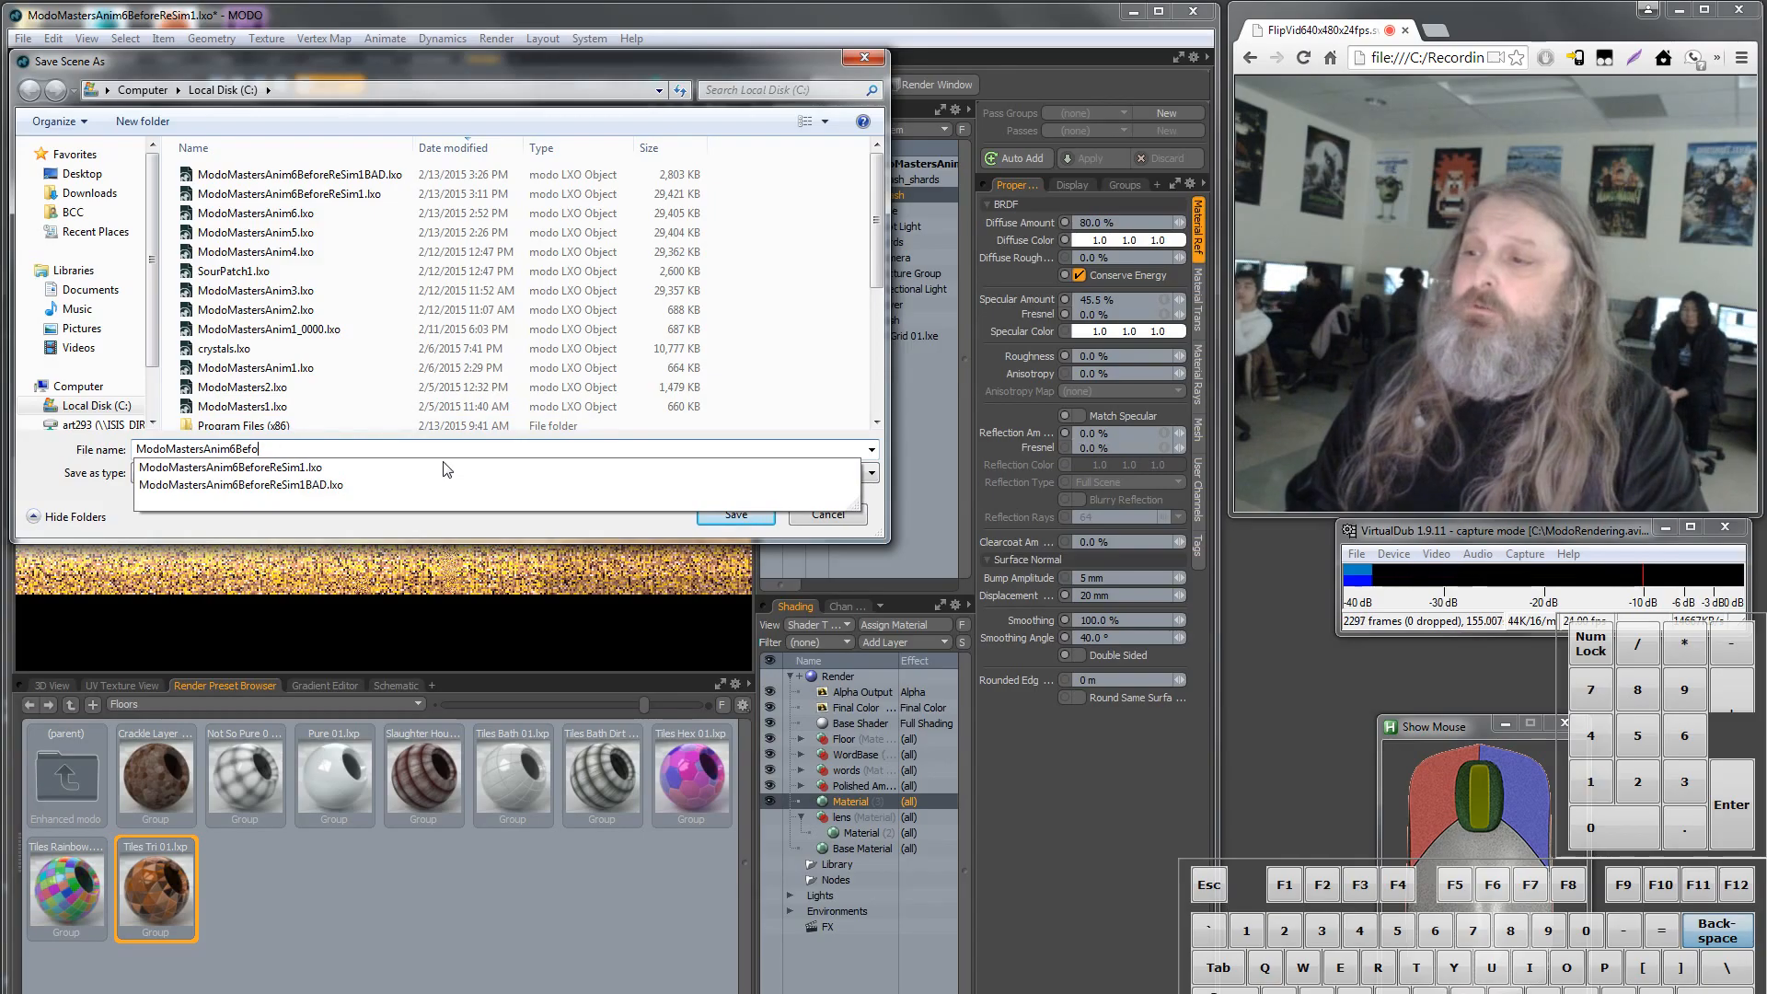
key("BackSpace")
type("Final1")
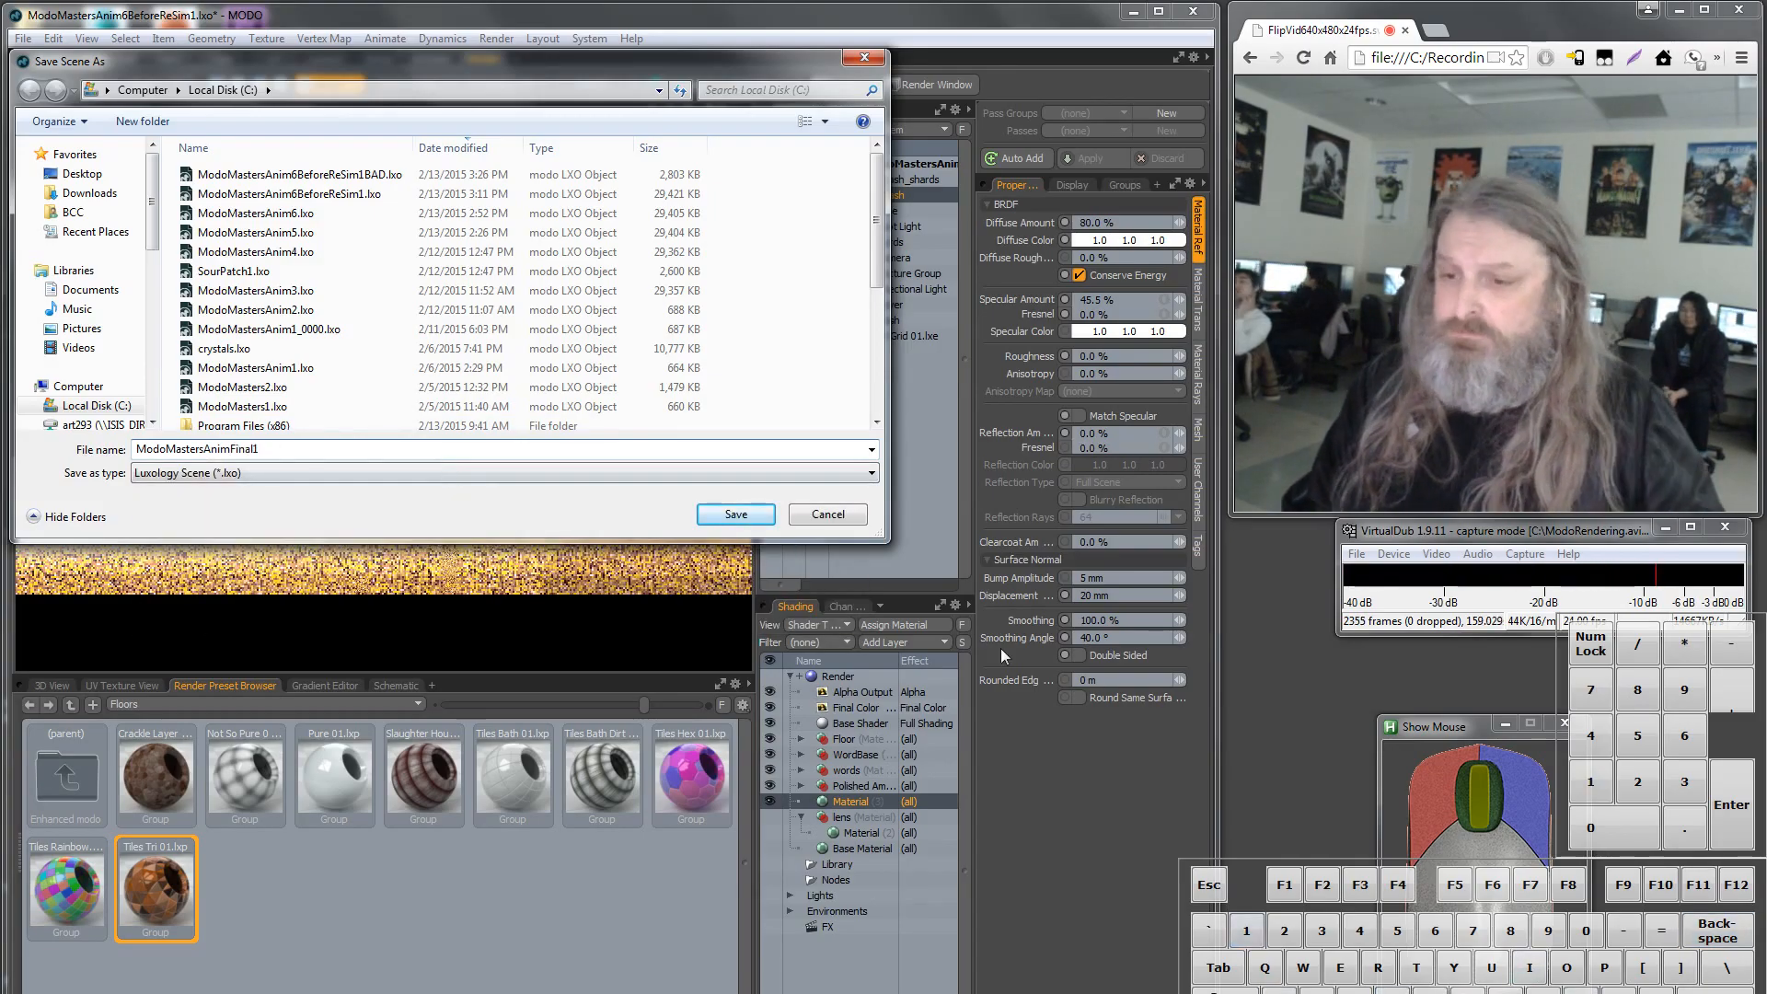
left_click(749, 515)
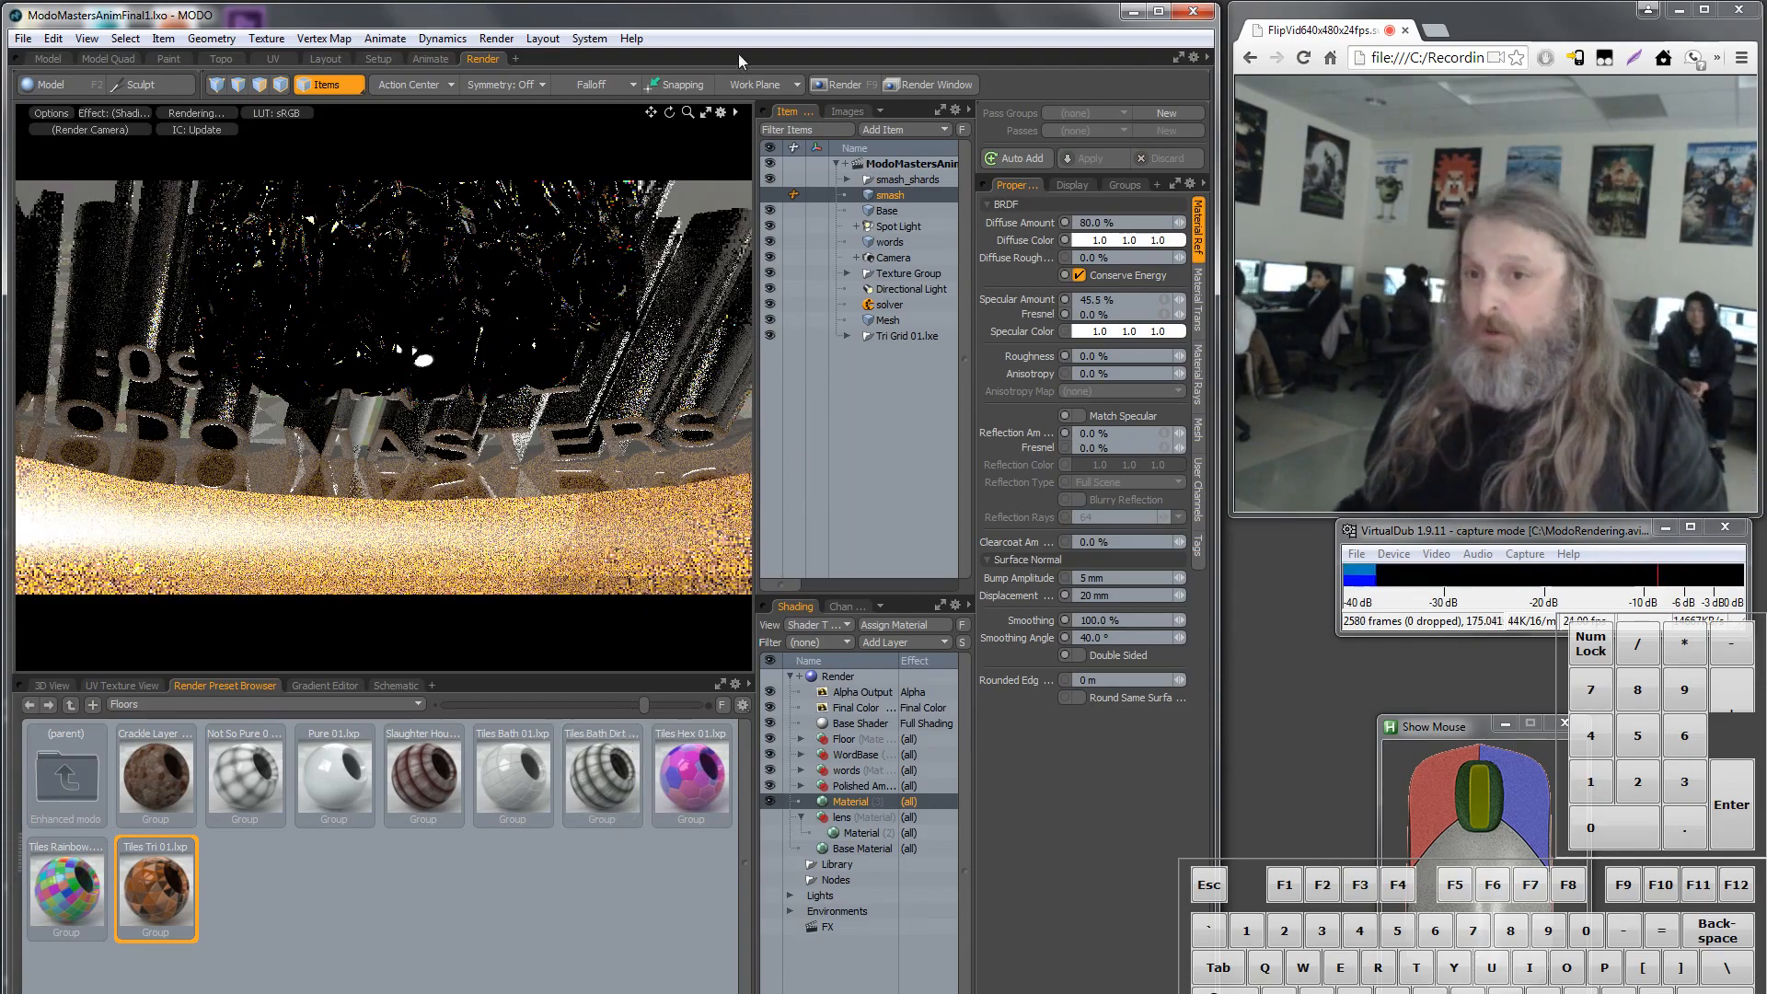
Open the render window and start rendering the current frame.
left_click(935, 84)
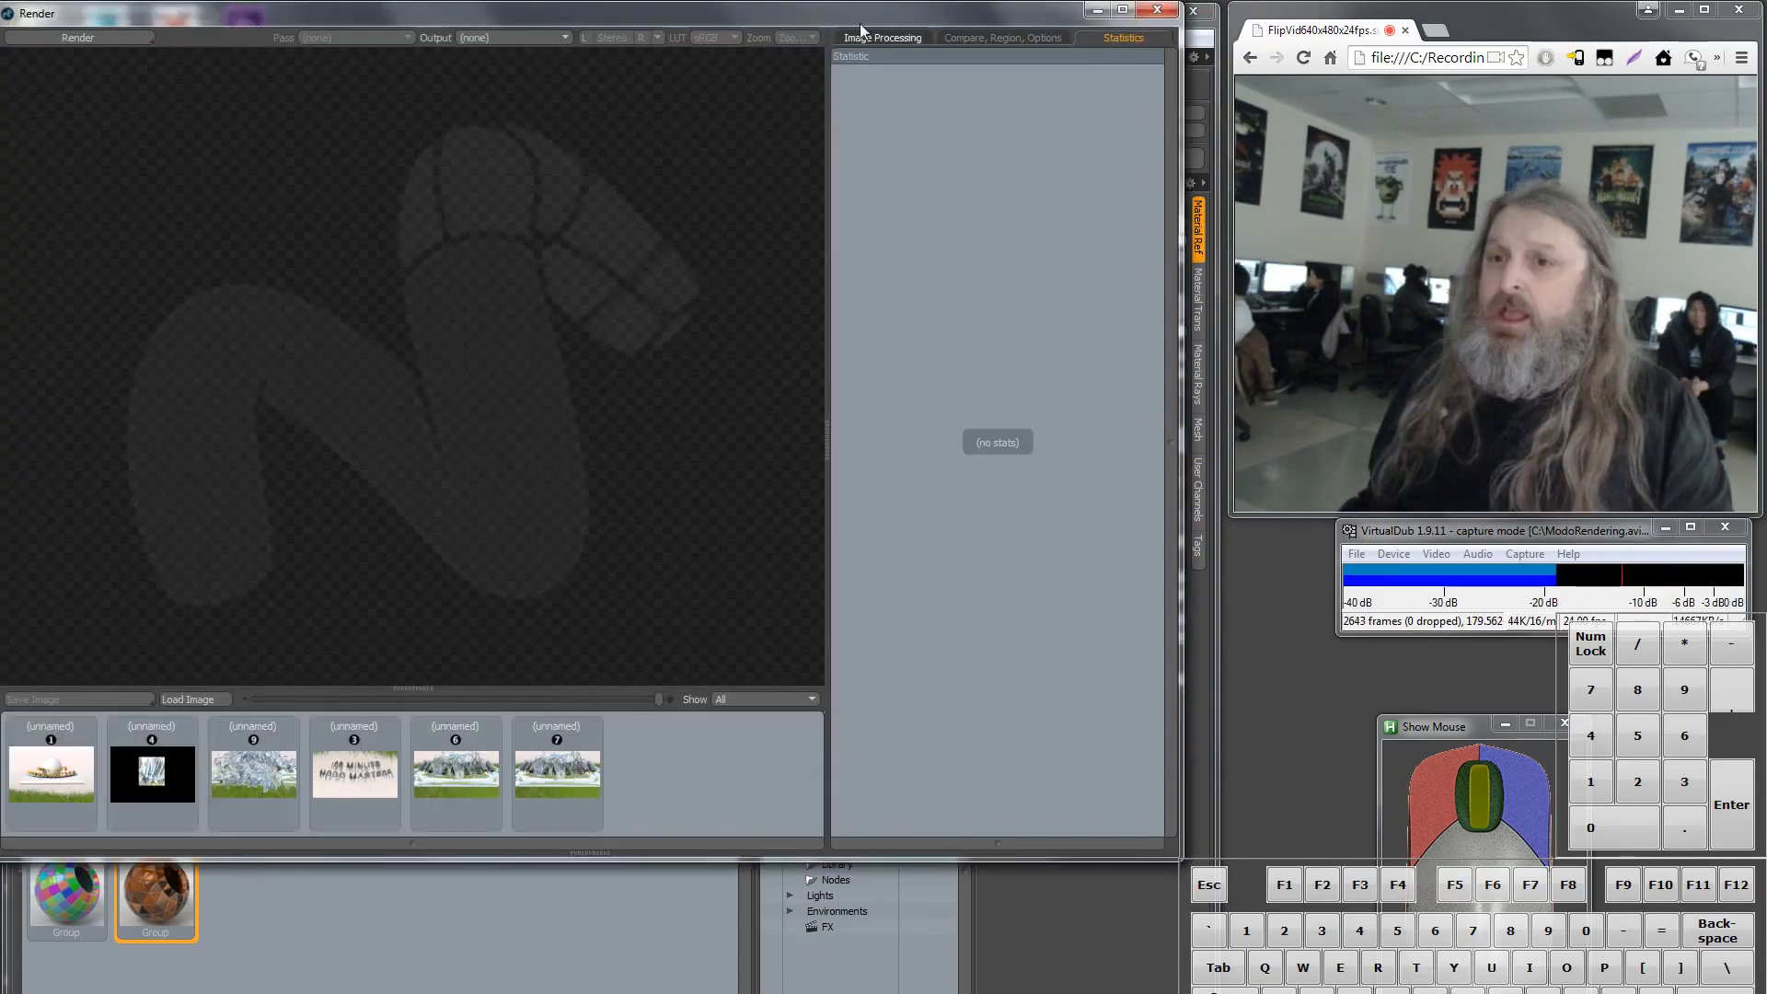
left_click_drag(860, 24, 879, 40)
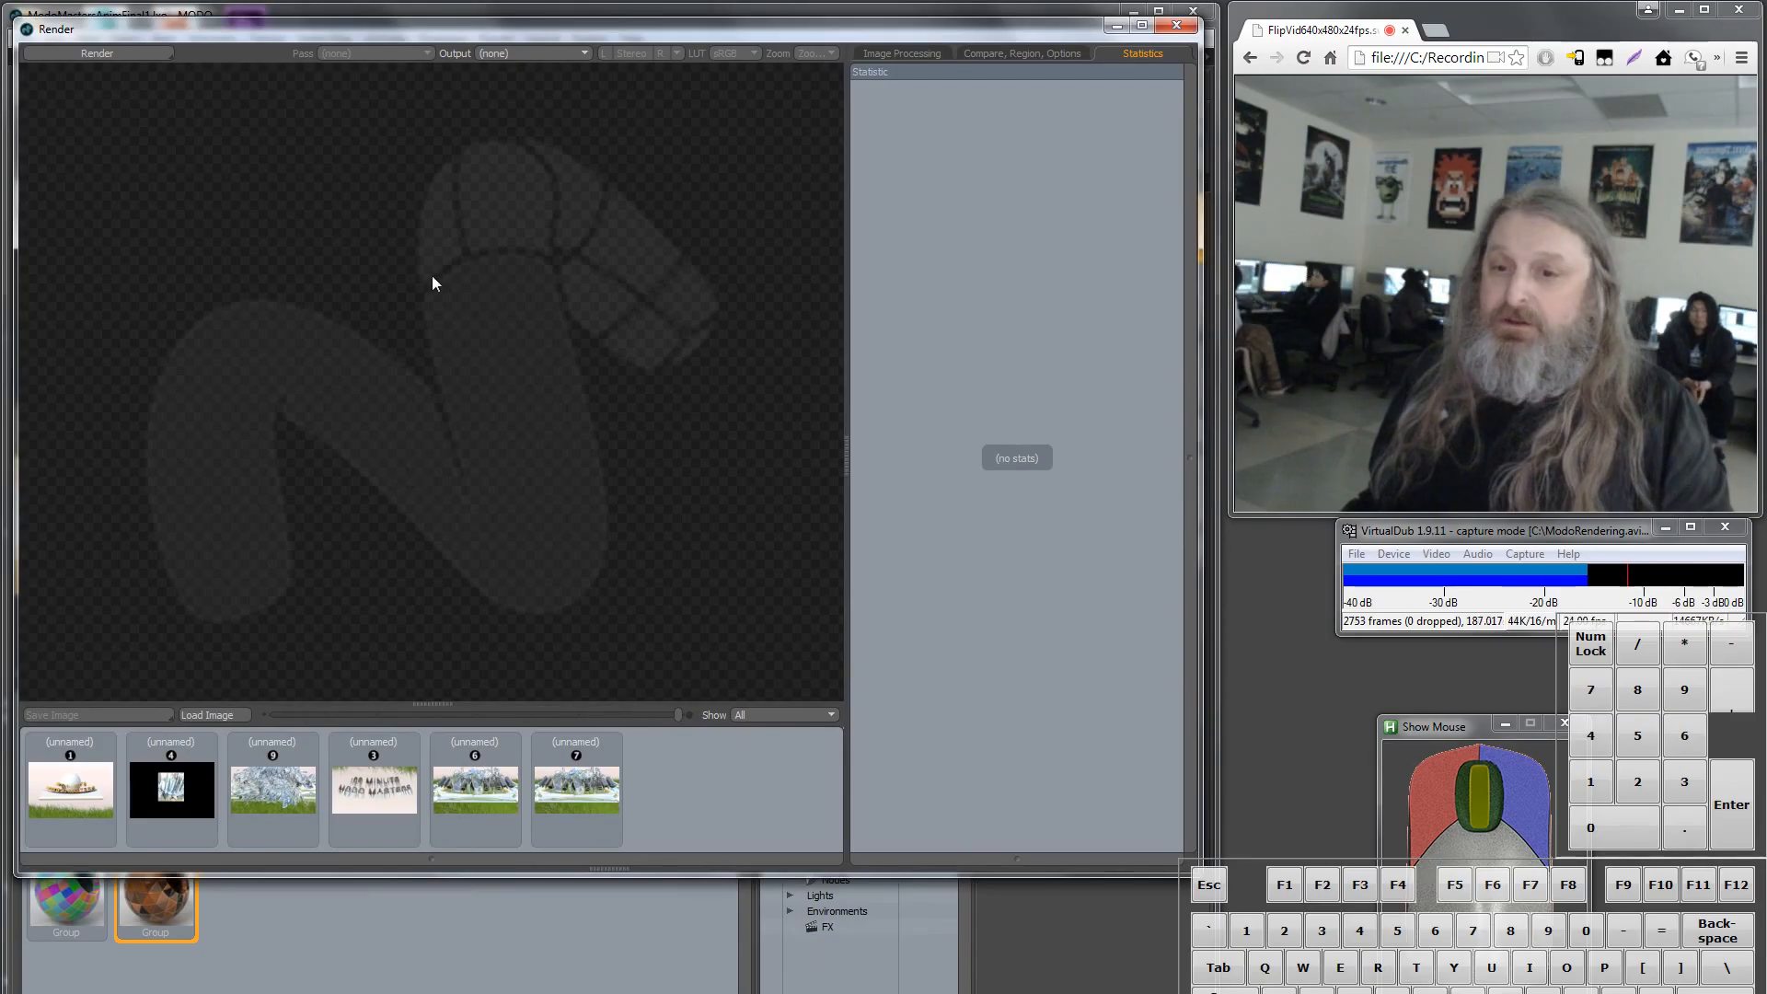
left_click(85, 54)
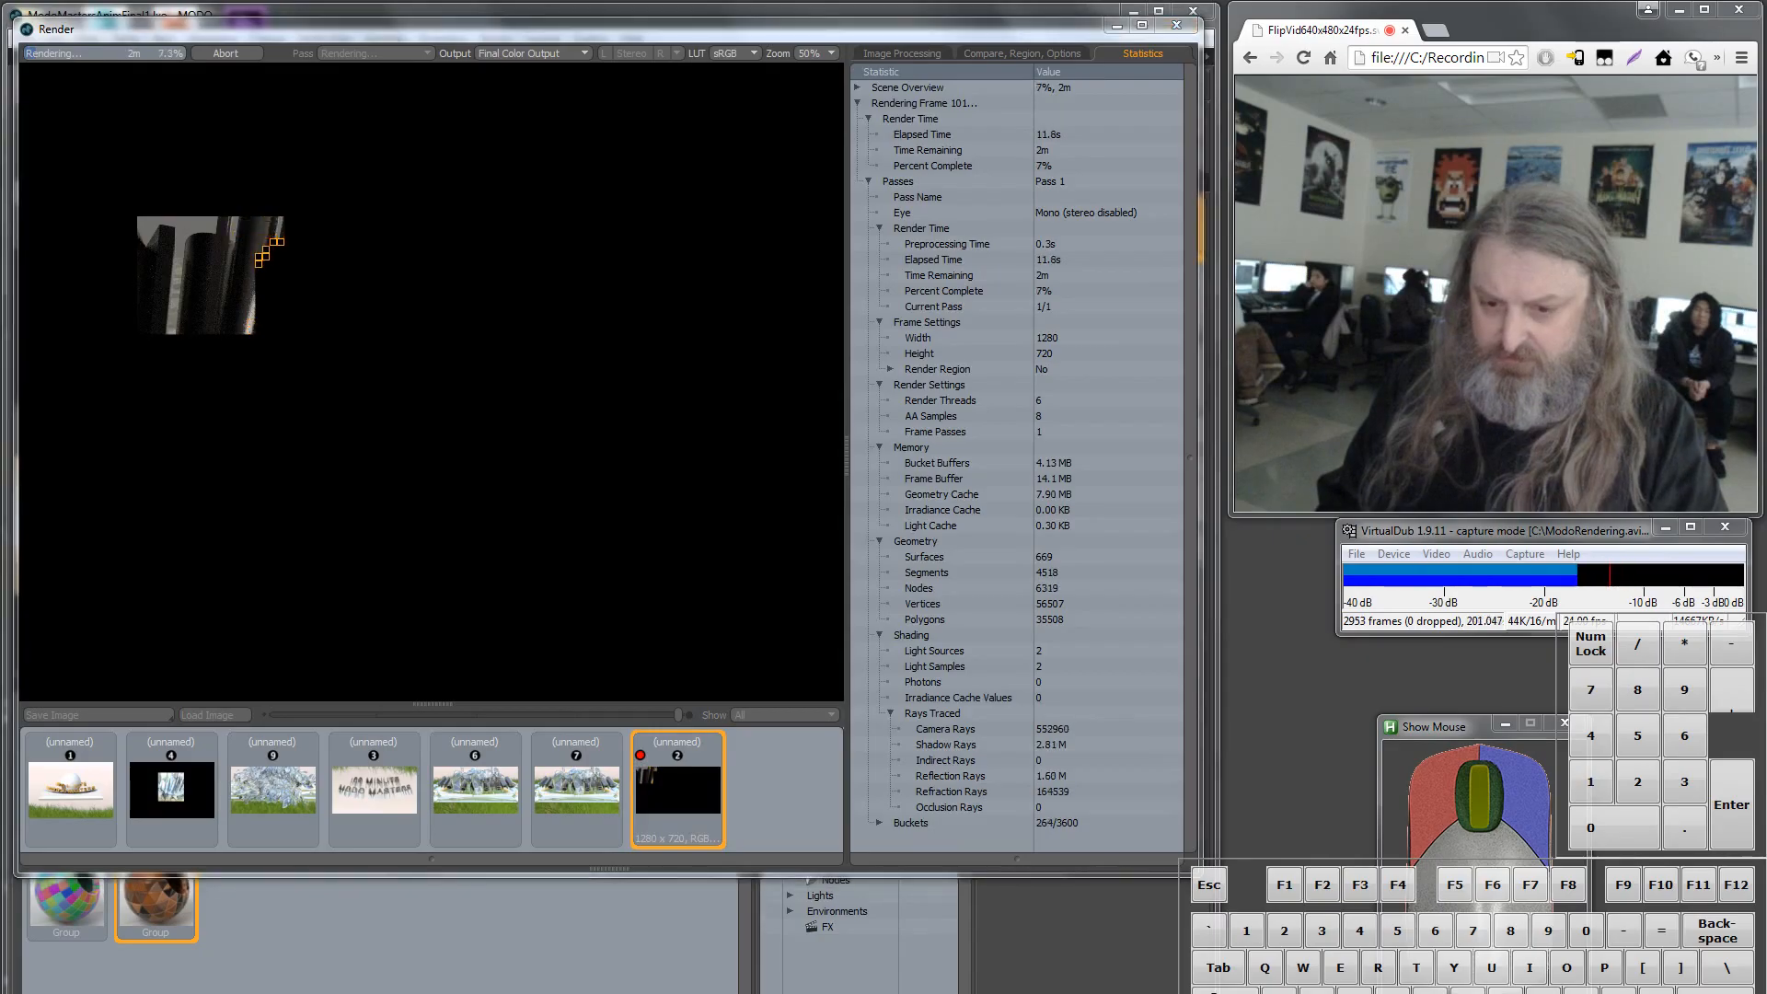
Open Windows Task Manager during the render and show its CPU usage graphs in the compact, frameless view.
key("ctrl+shift+Escape")
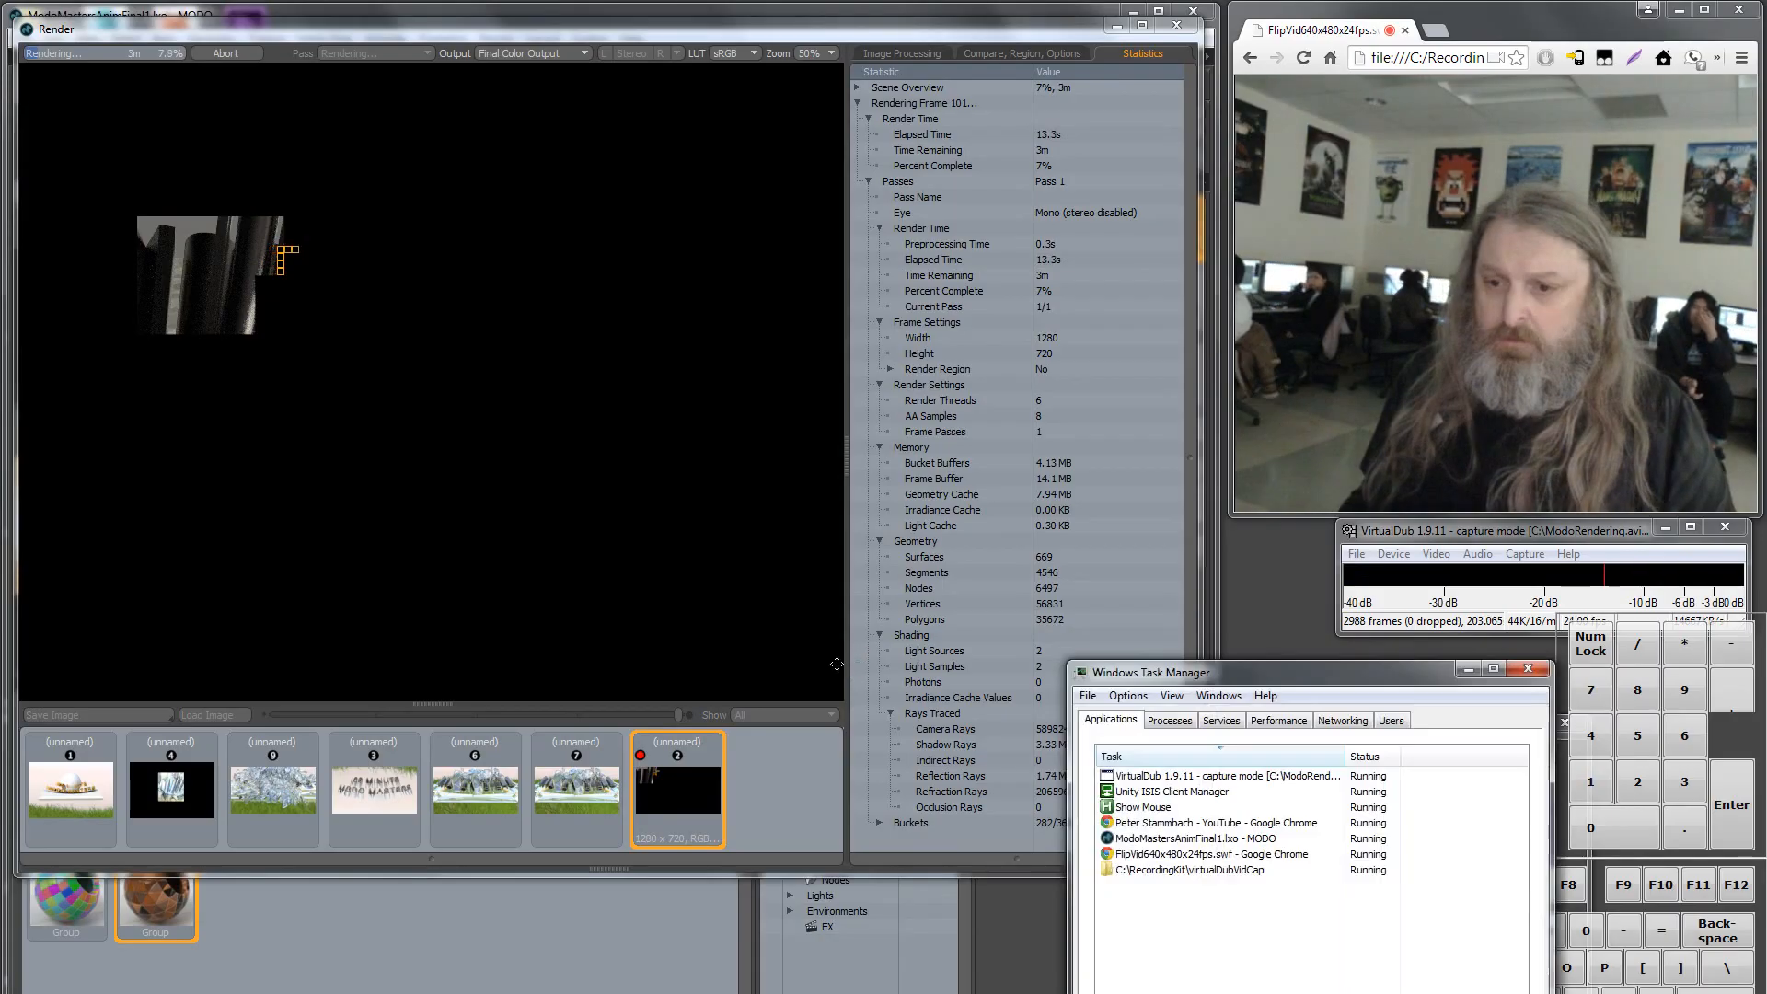
left_click_drag(1233, 678, 539, 496)
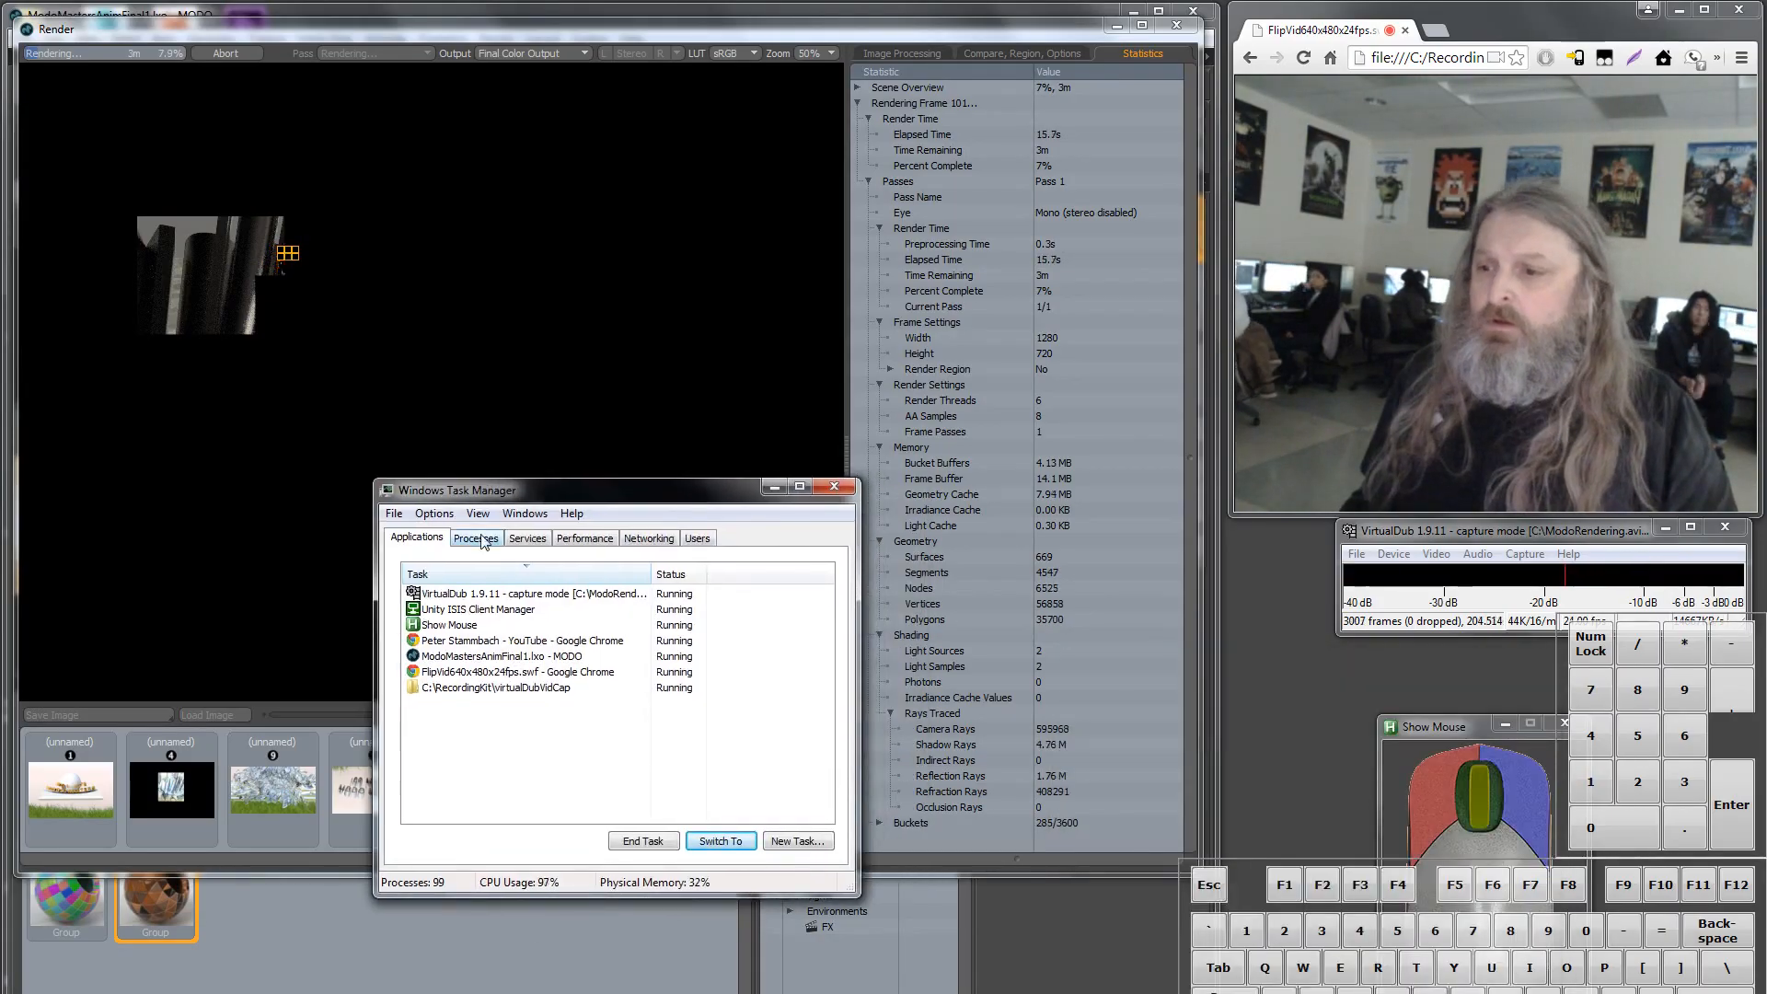
left_click(478, 540)
left_click(584, 539)
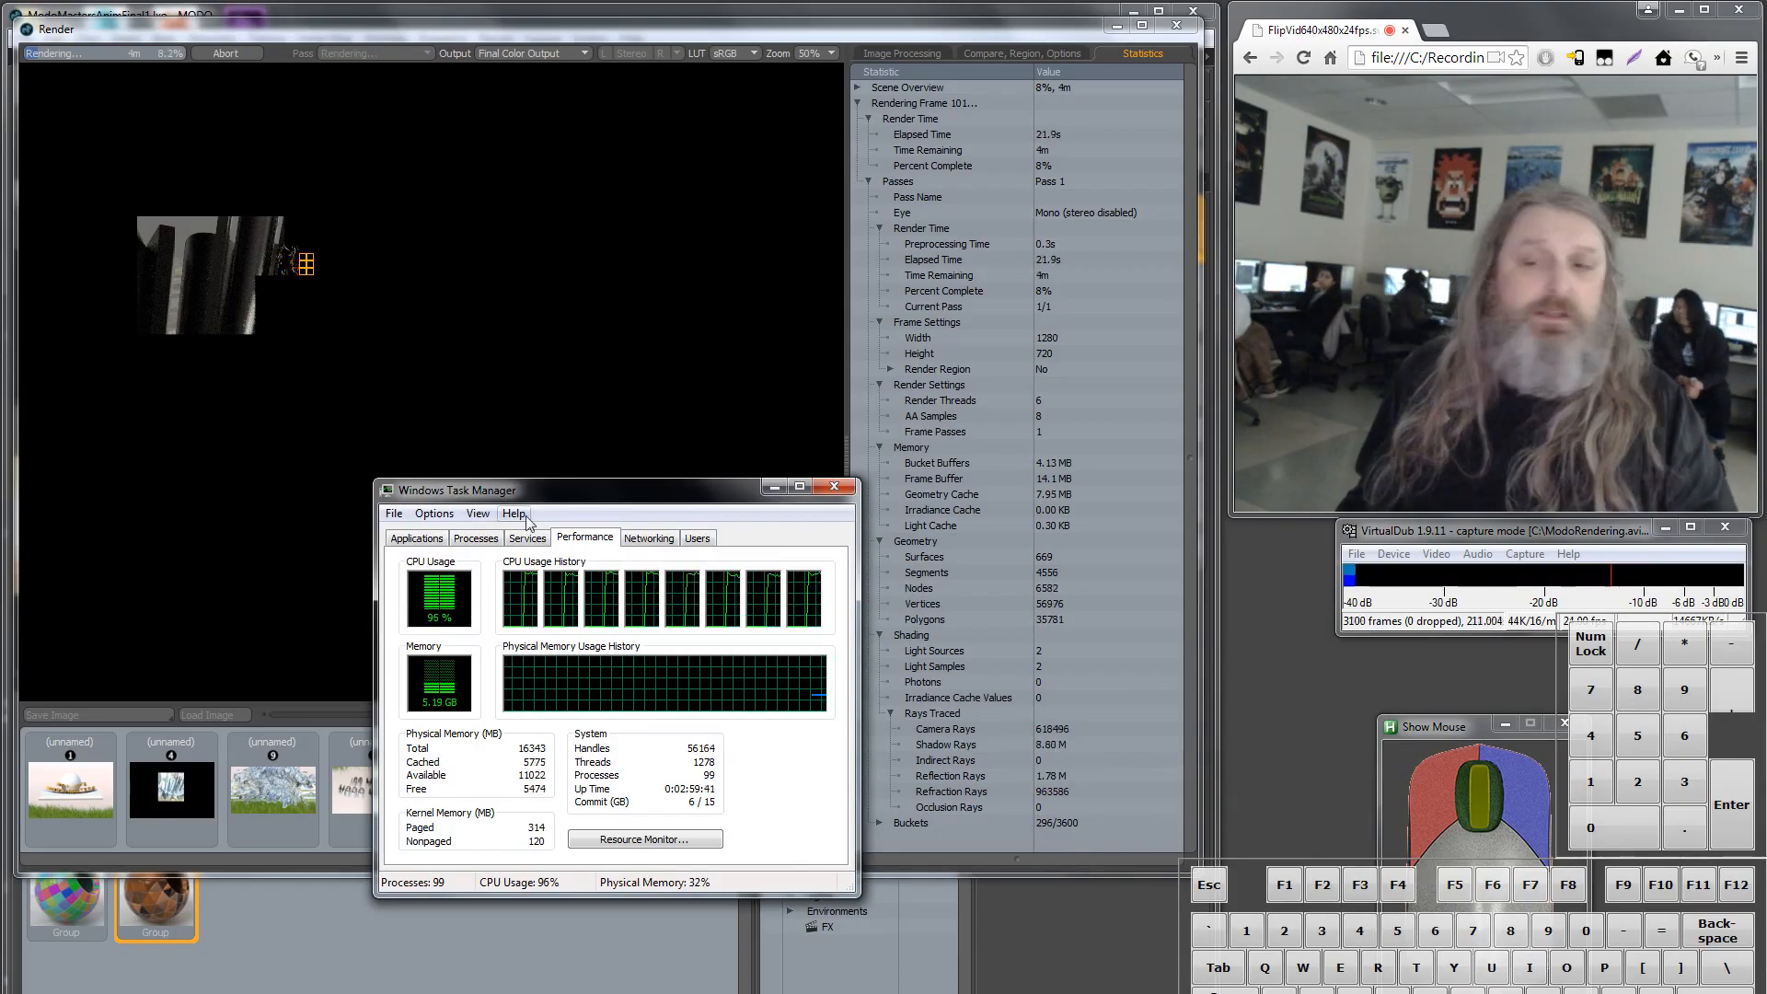
left_click_drag(571, 490, 572, 585)
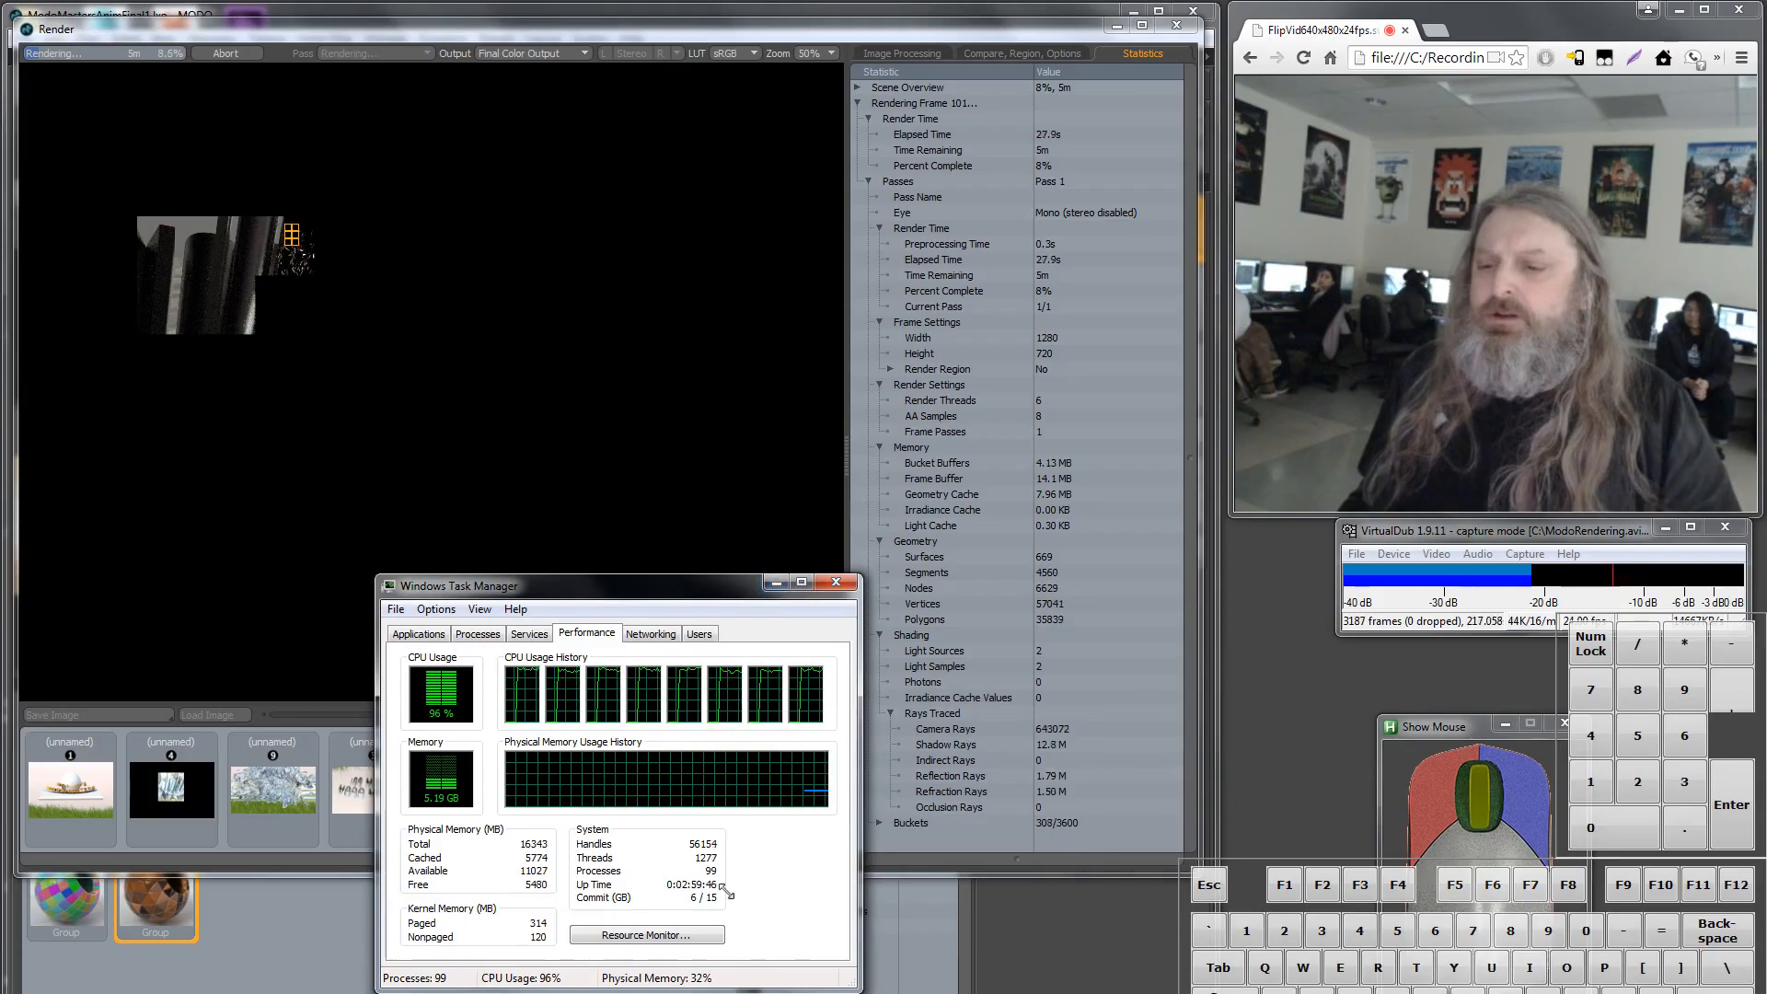
double_click(633, 725)
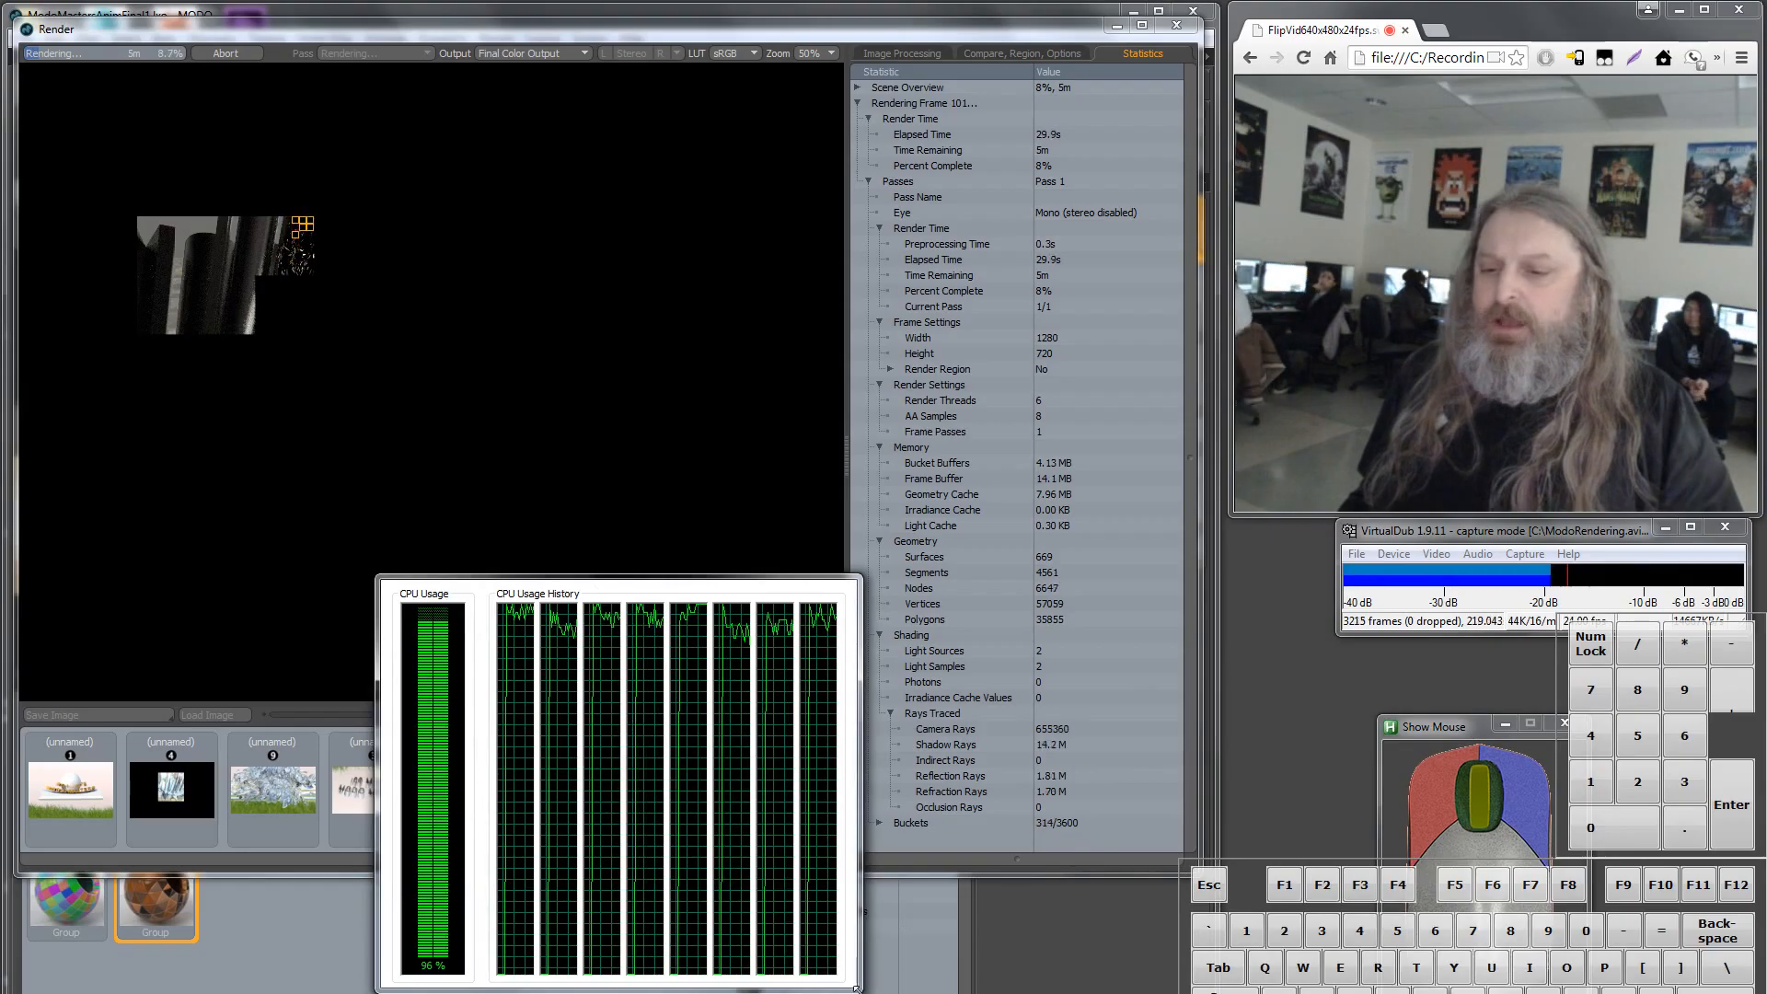
Shrink the CPU usage monitor and move it below the render window.
left_click(682, 538)
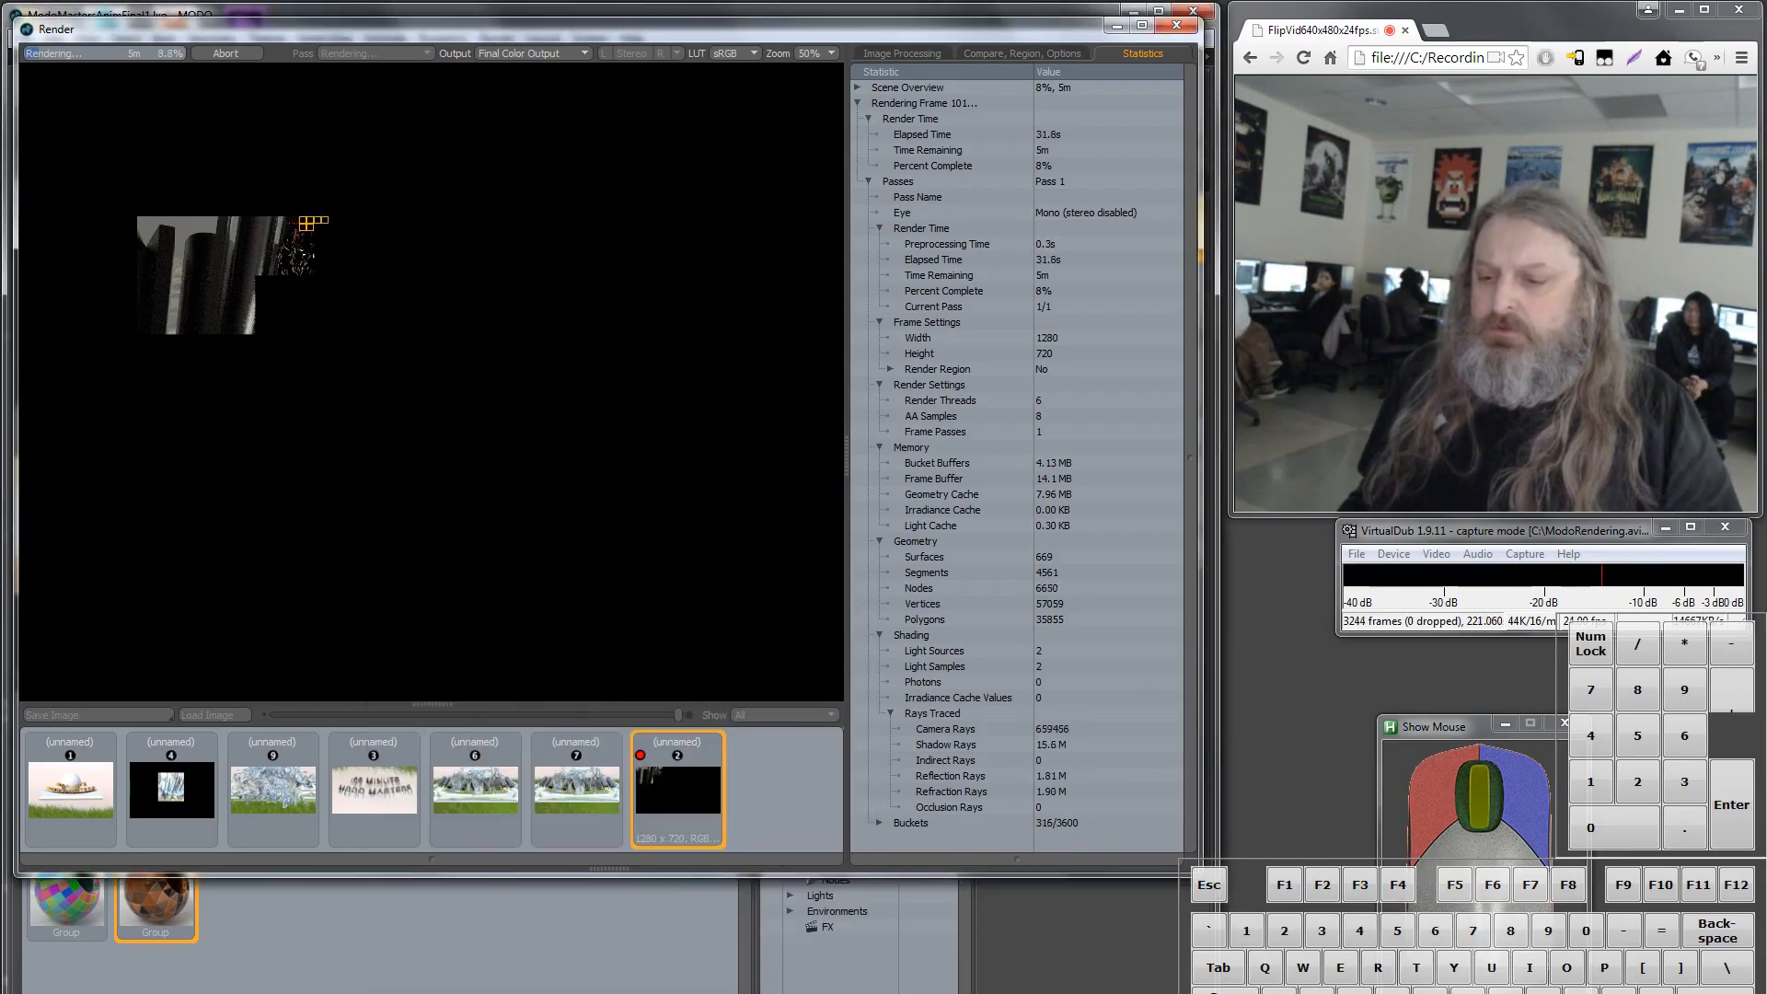
left_click(847, 993)
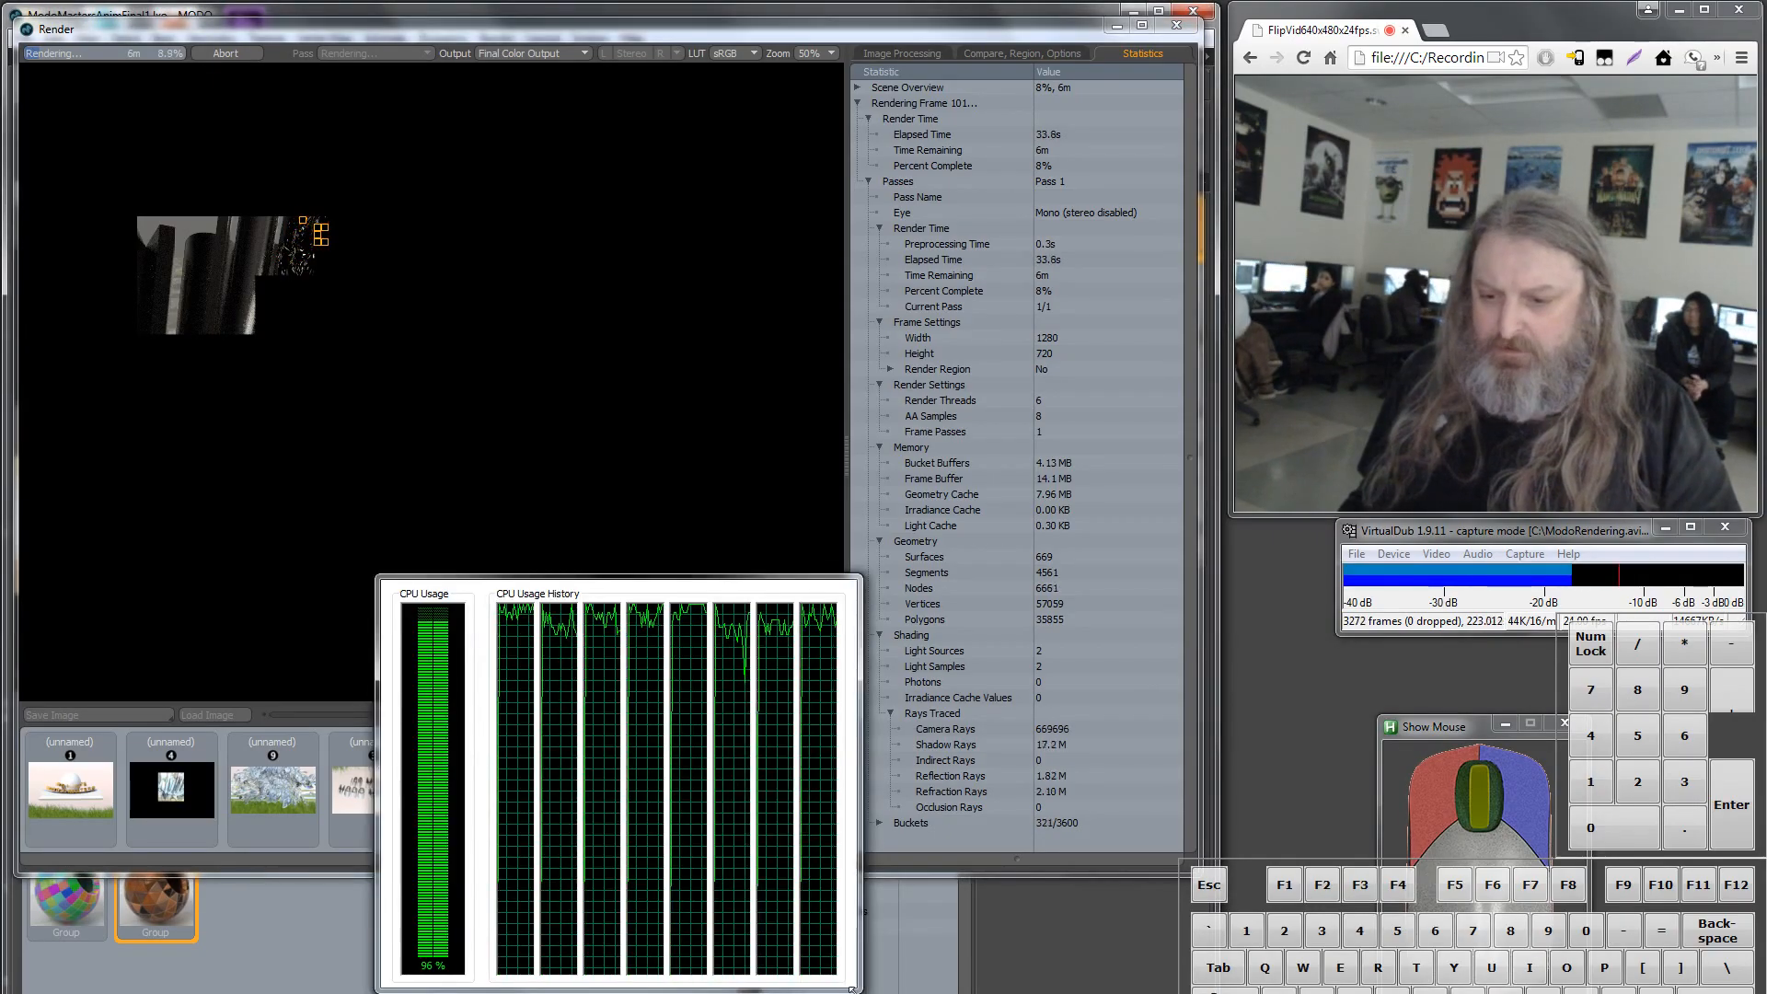
left_click_drag(851, 990, 608, 686)
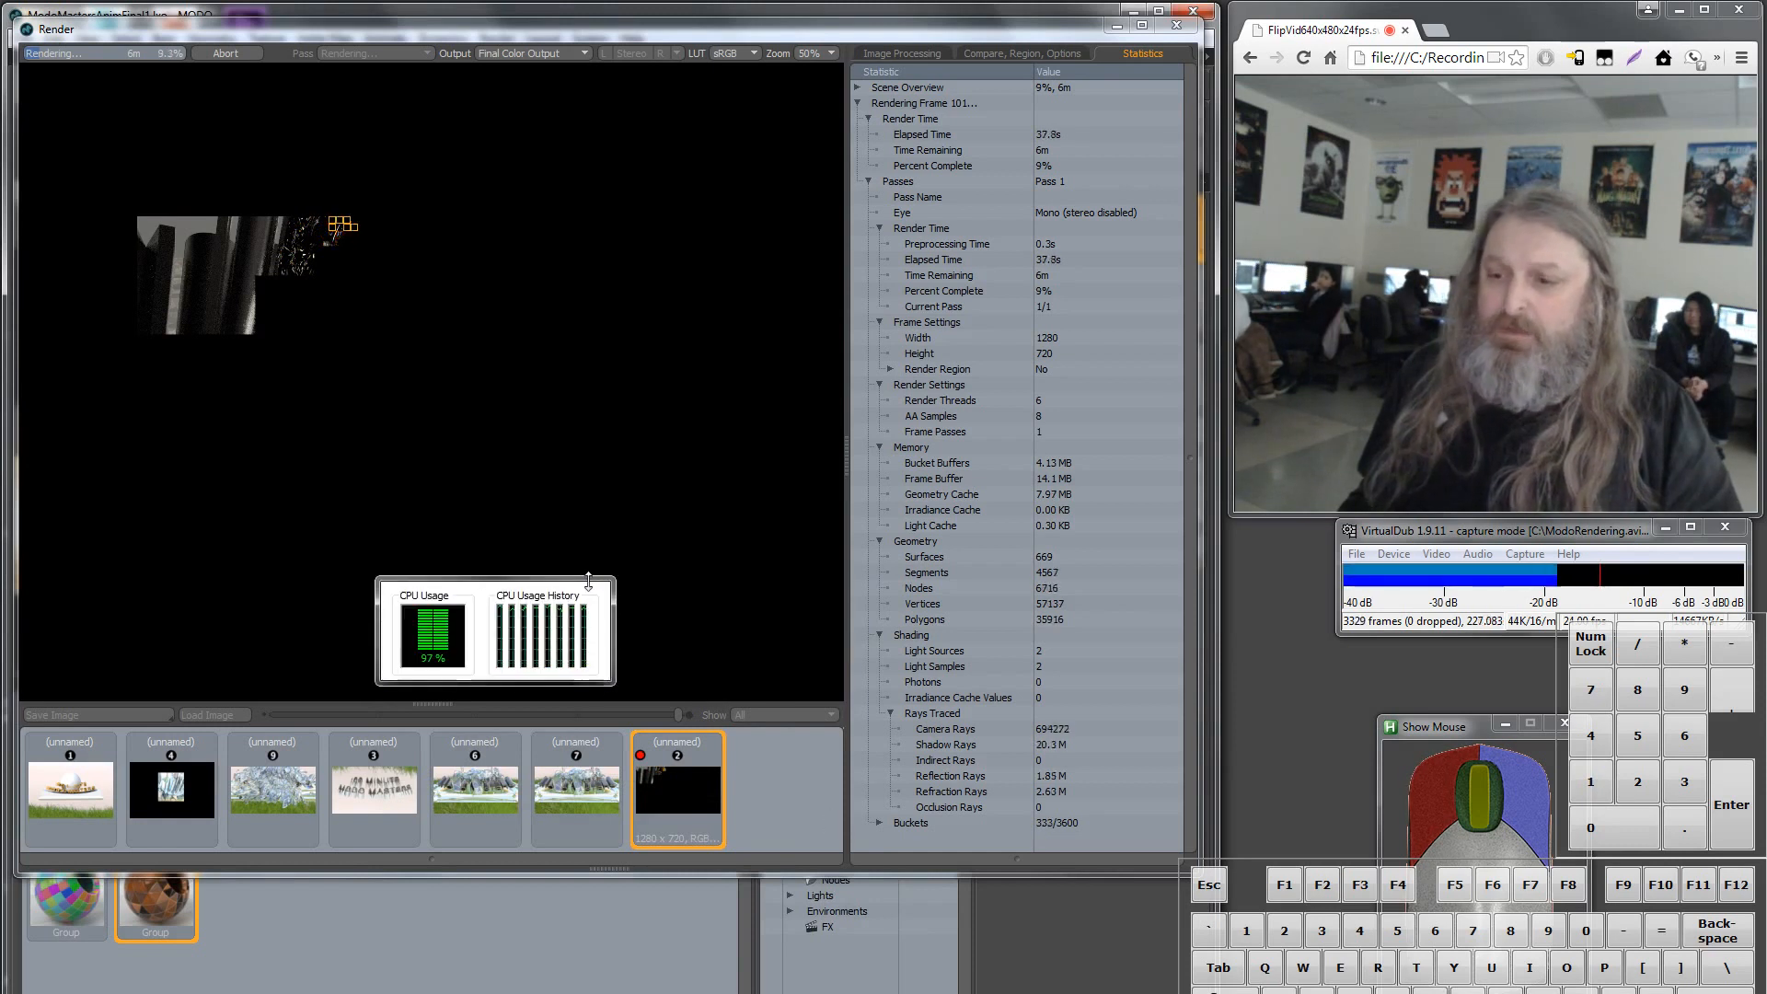
left_click_drag(589, 579, 489, 569)
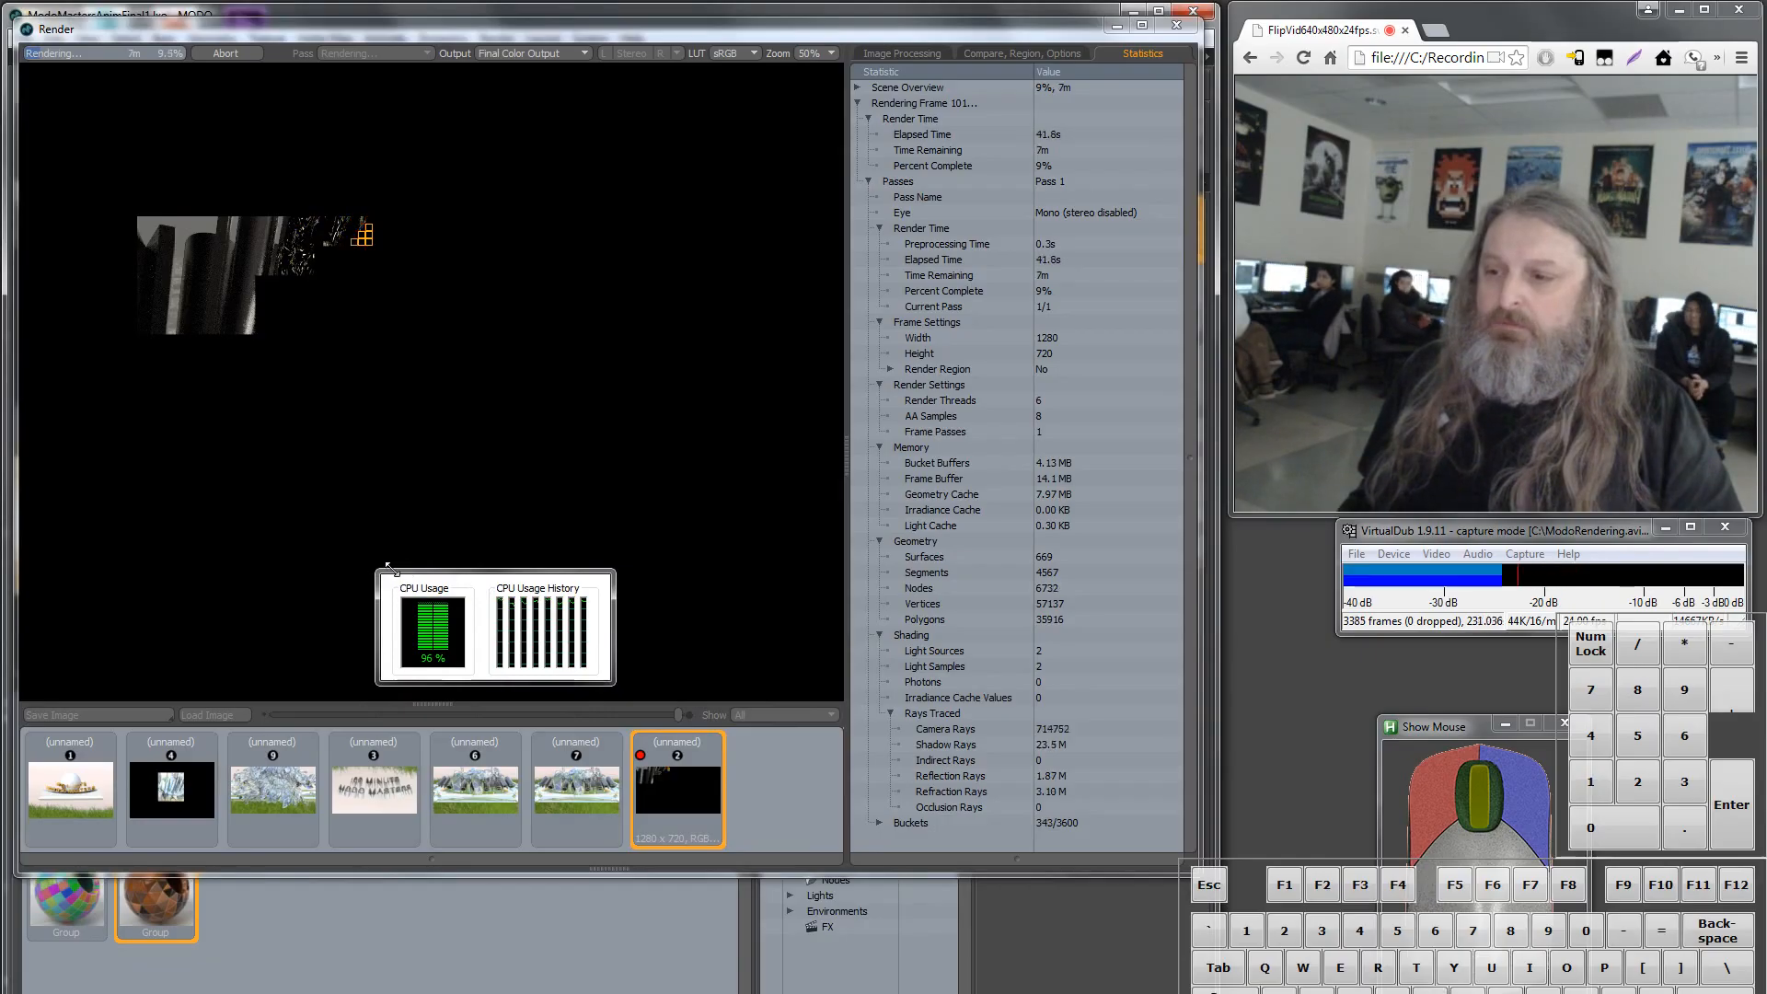
left_click_drag(394, 564, 484, 613)
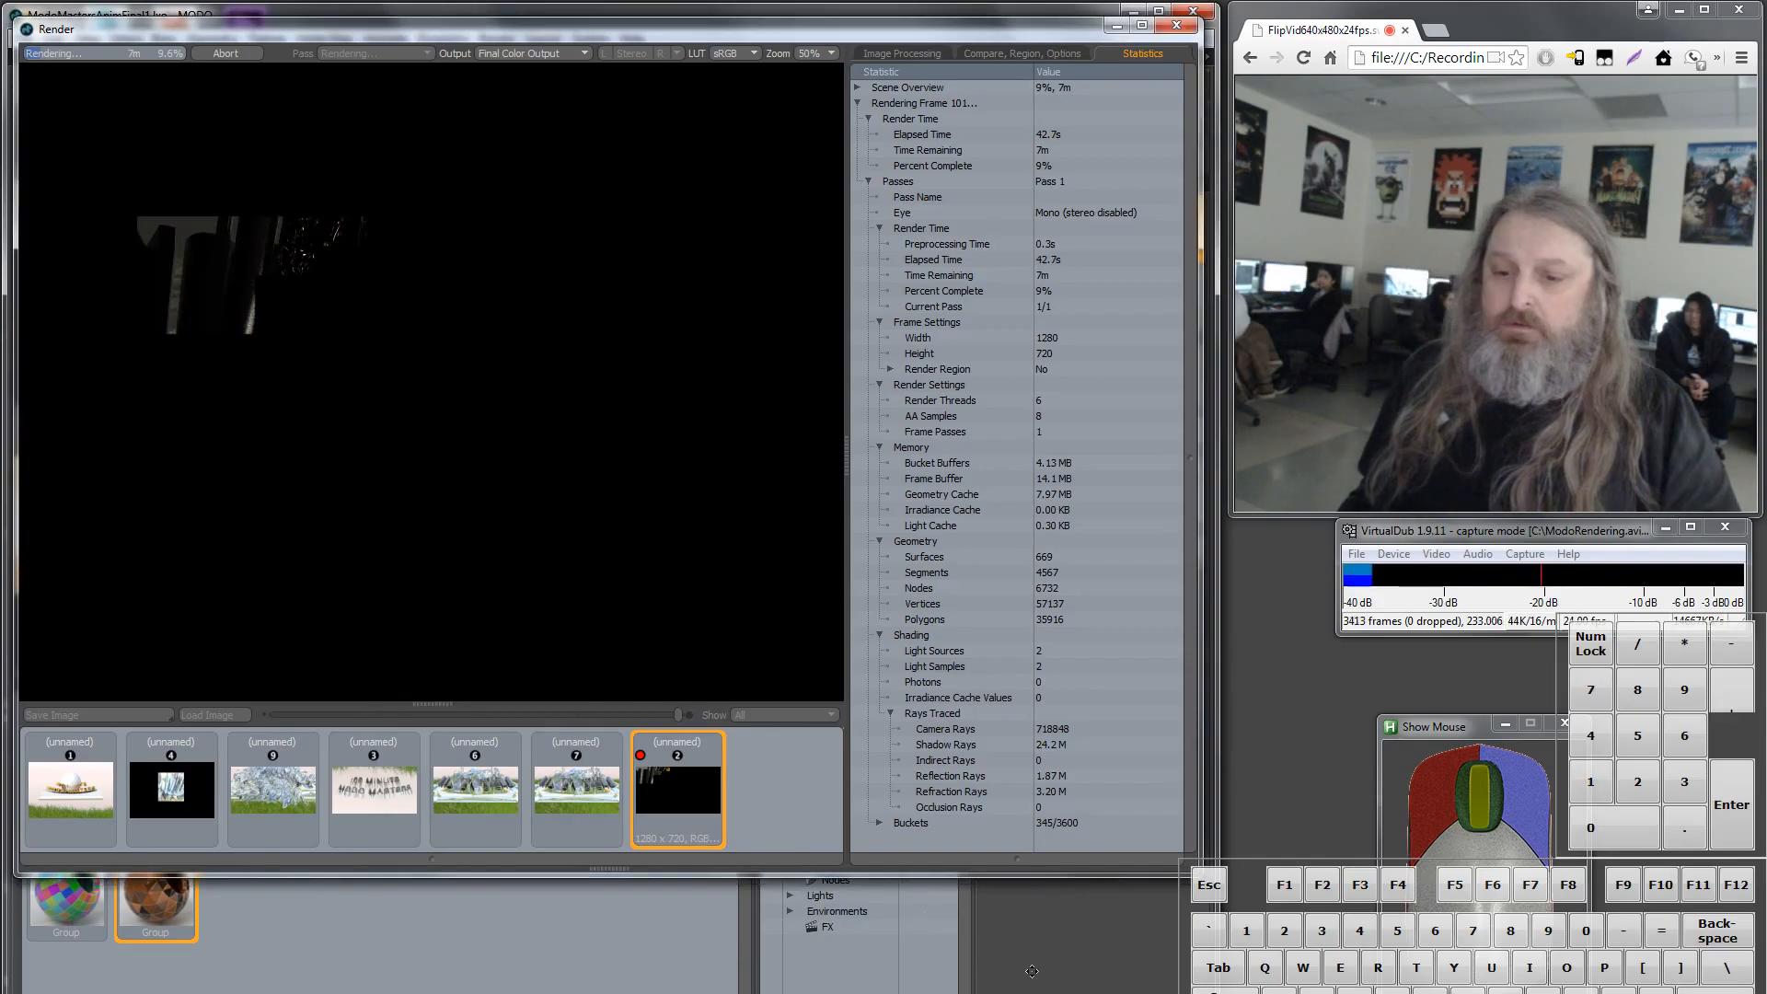
left_click(589, 993)
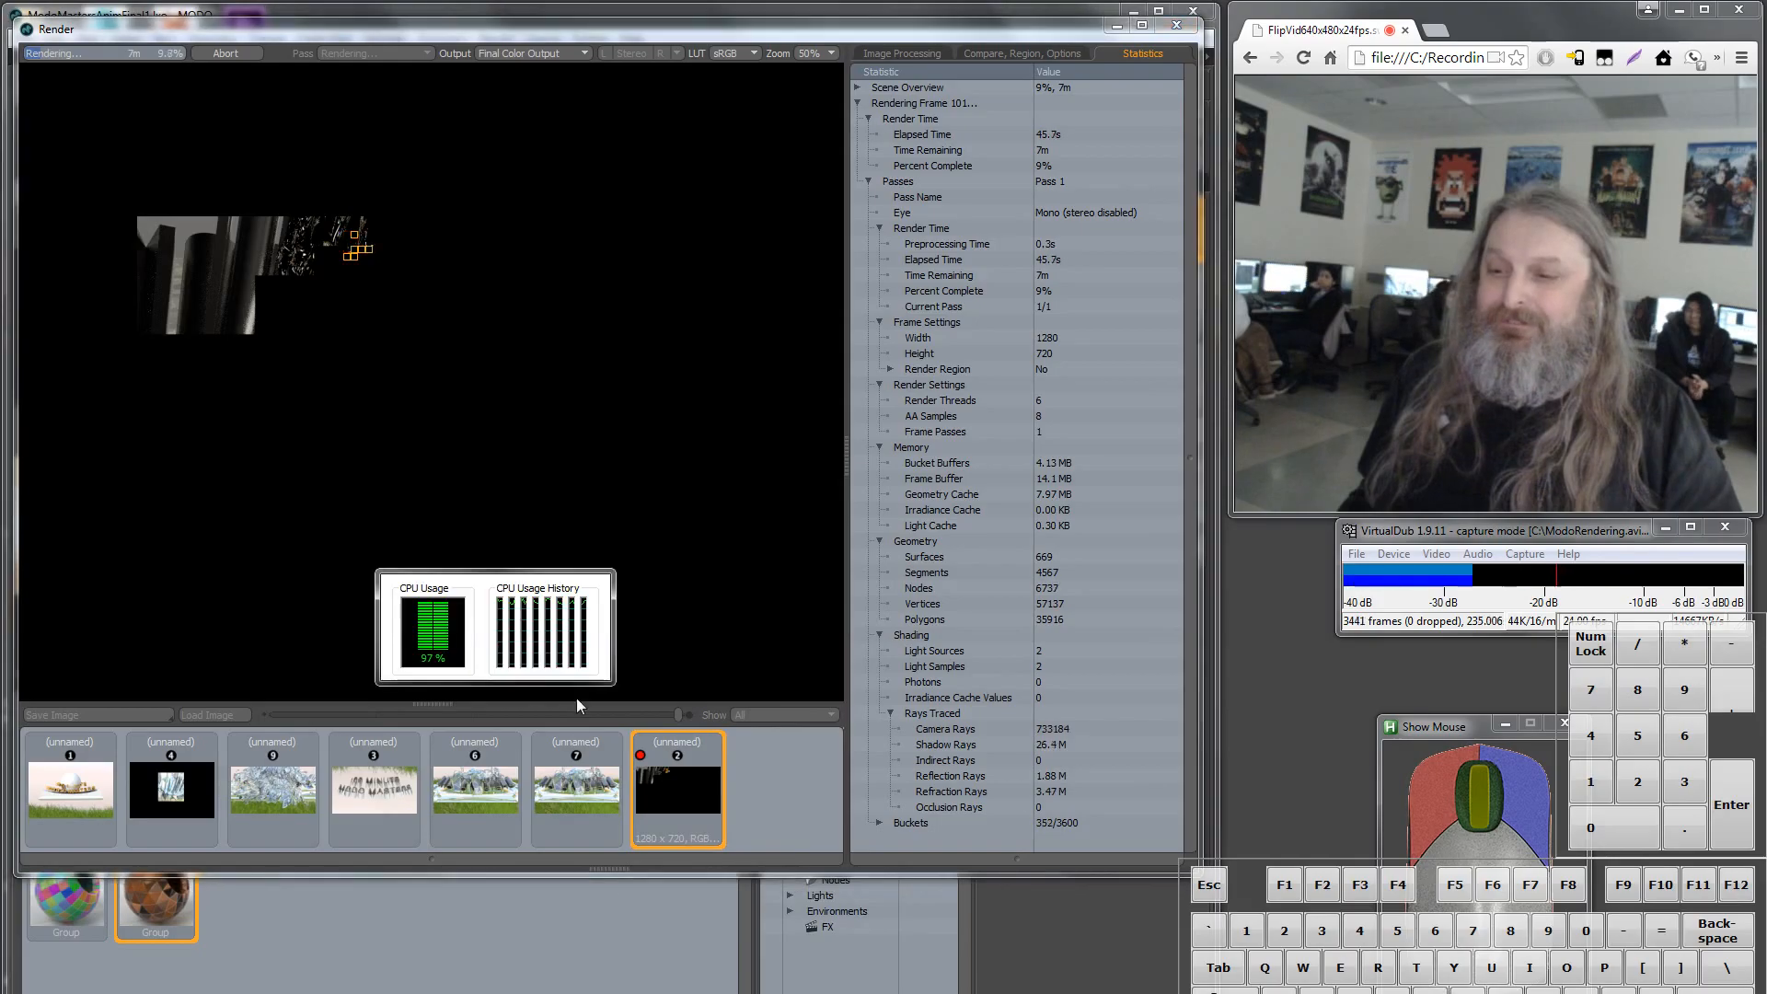
left_click_drag(613, 683, 664, 762)
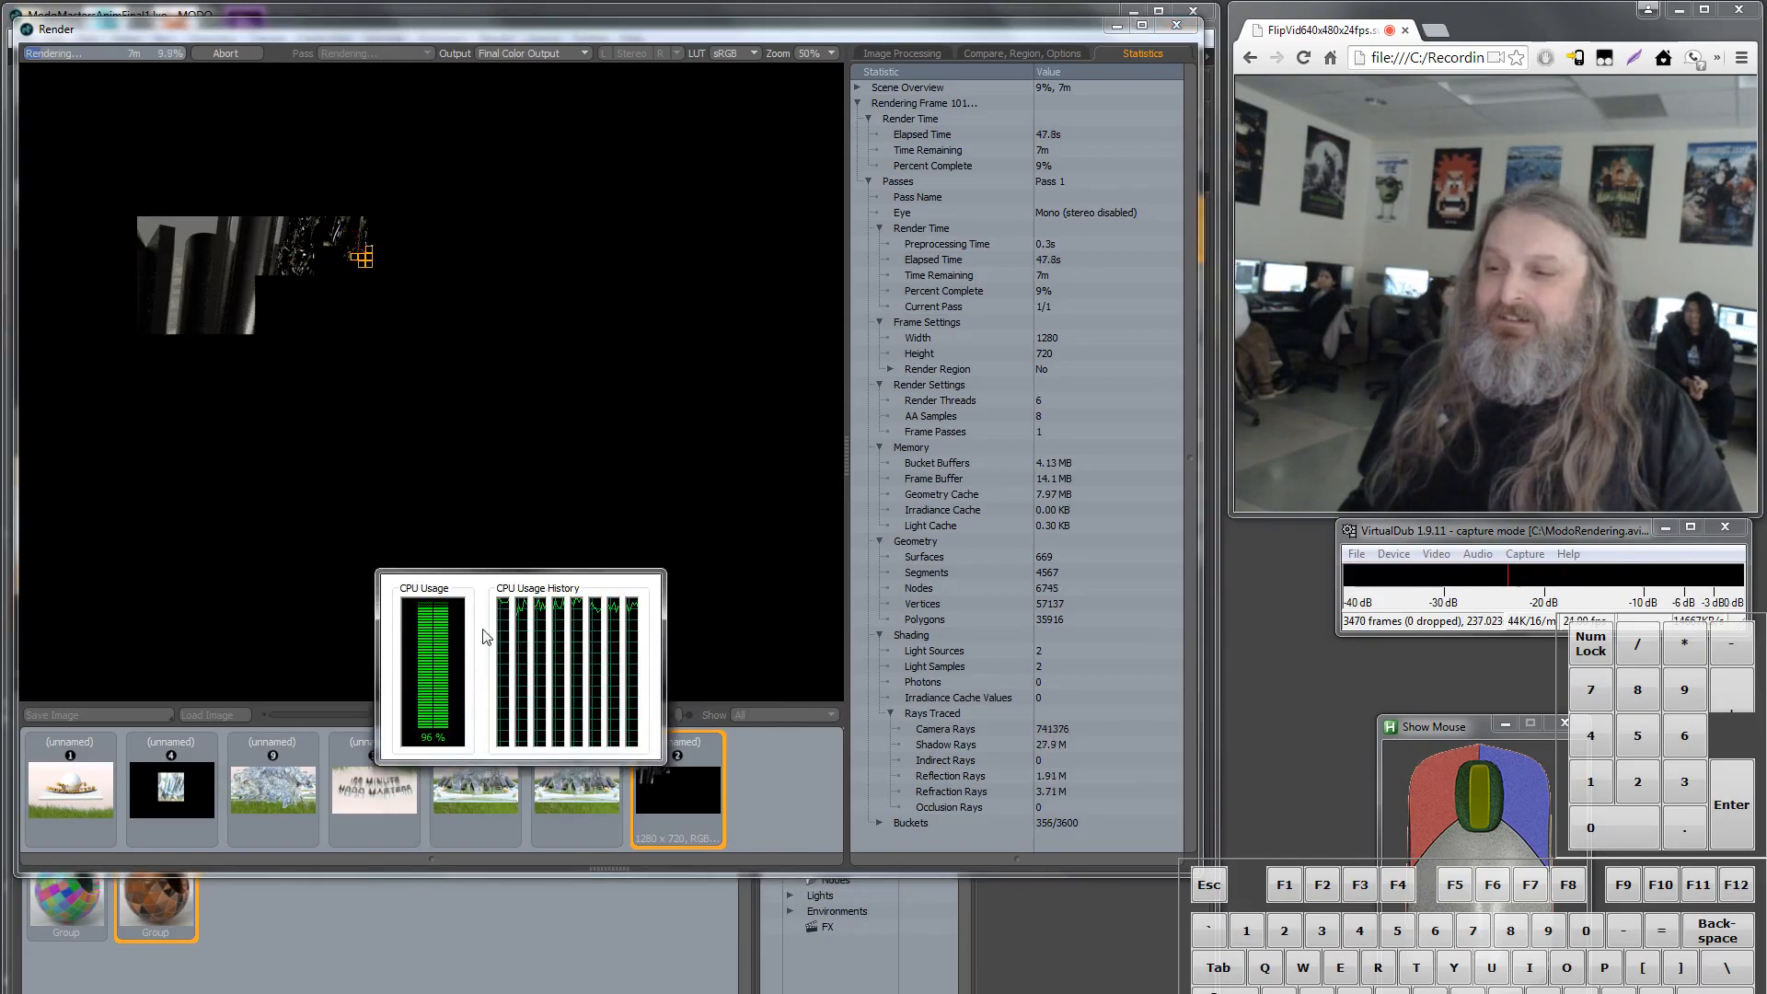
left_click_drag(403, 570, 910, 902)
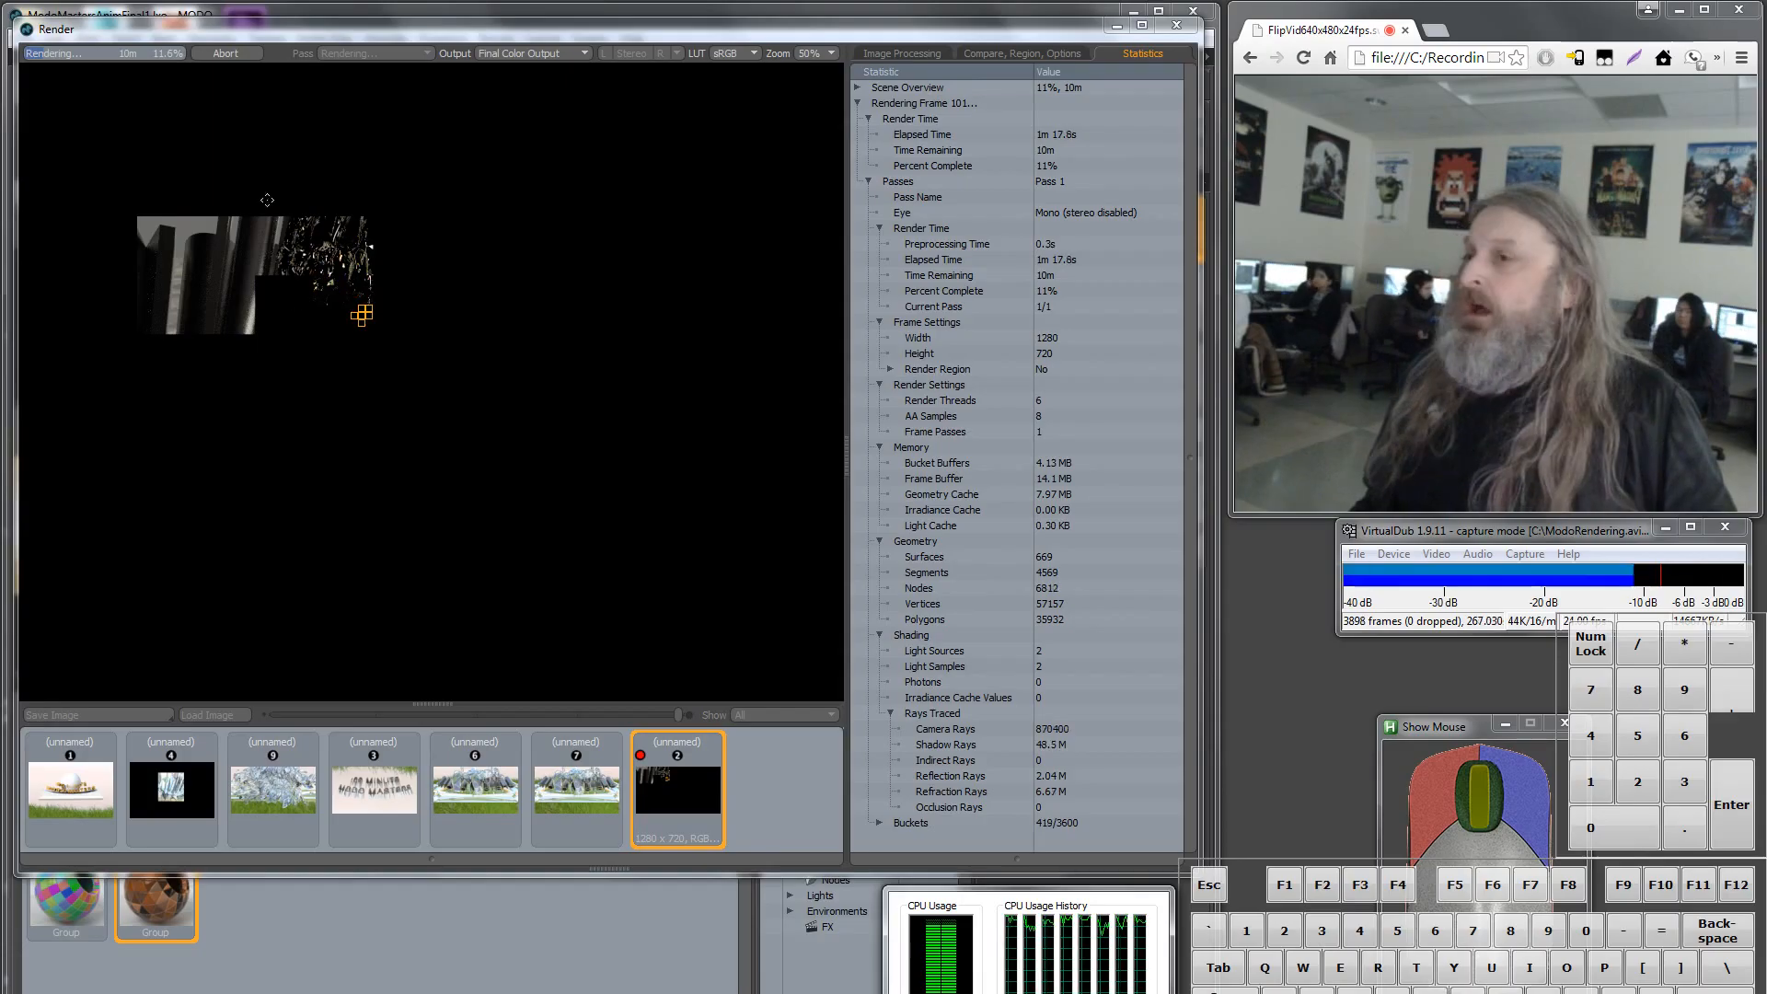
Abort the running render and inspect the partly rendered shards up close.
left_click(232, 54)
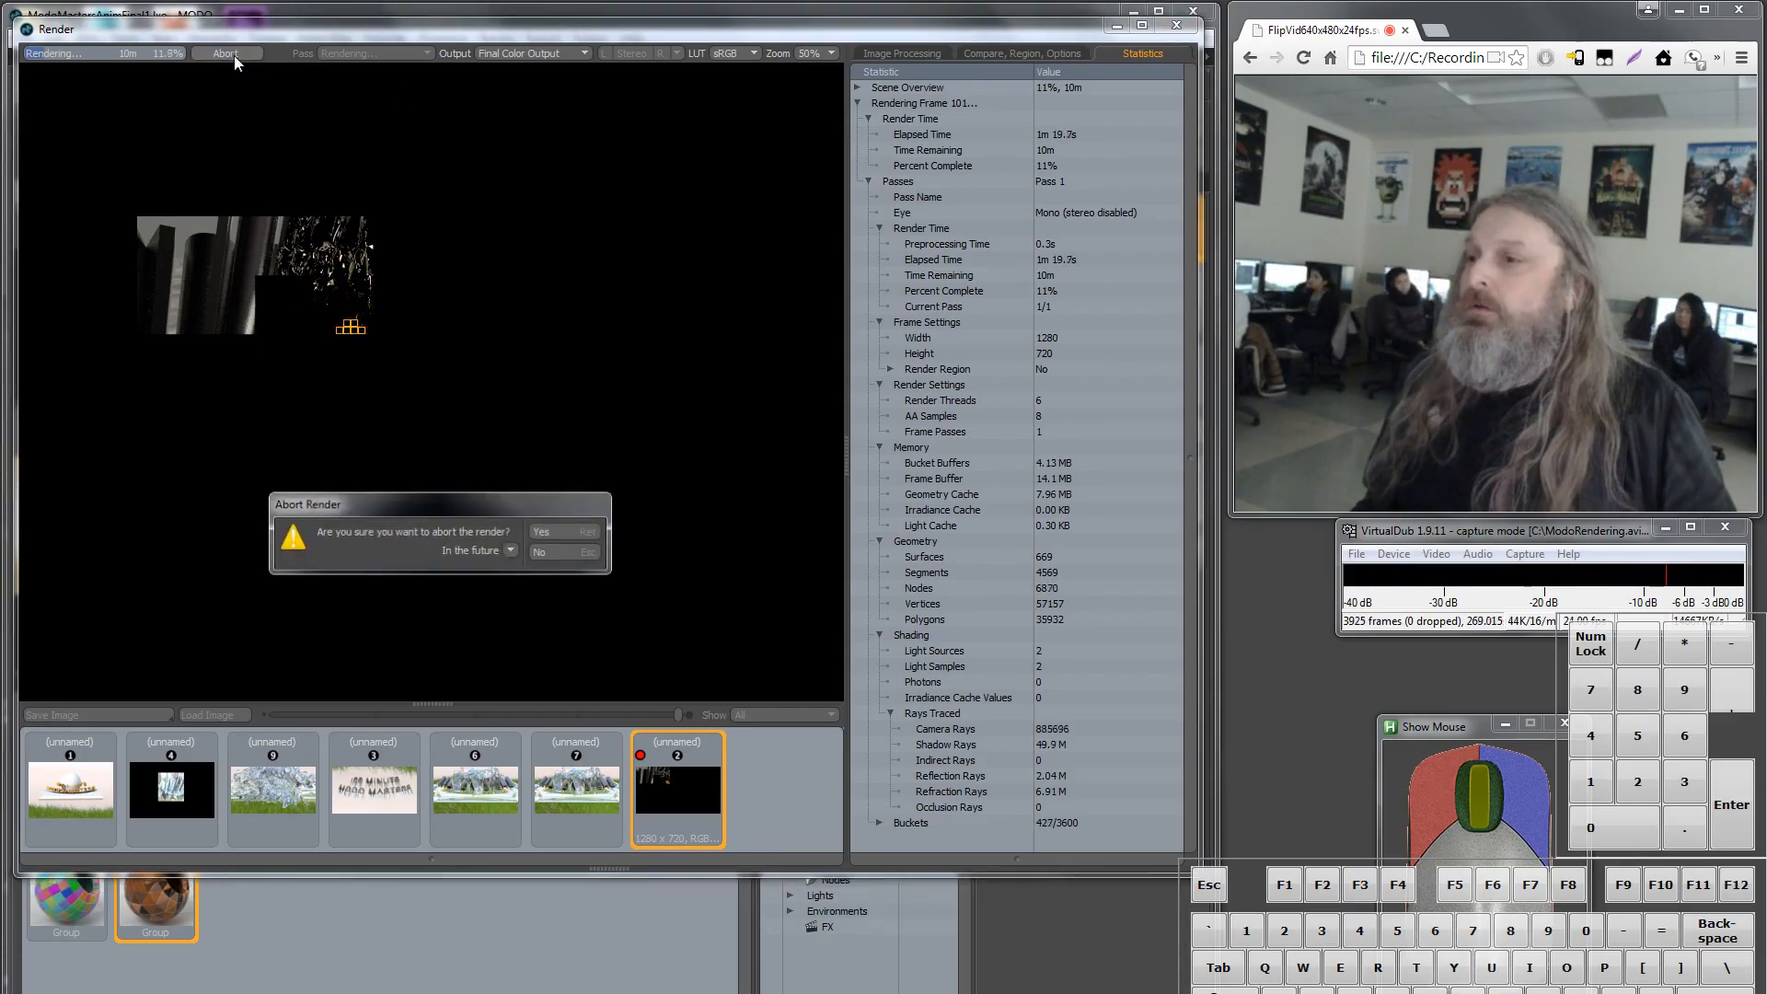
left_click(554, 534)
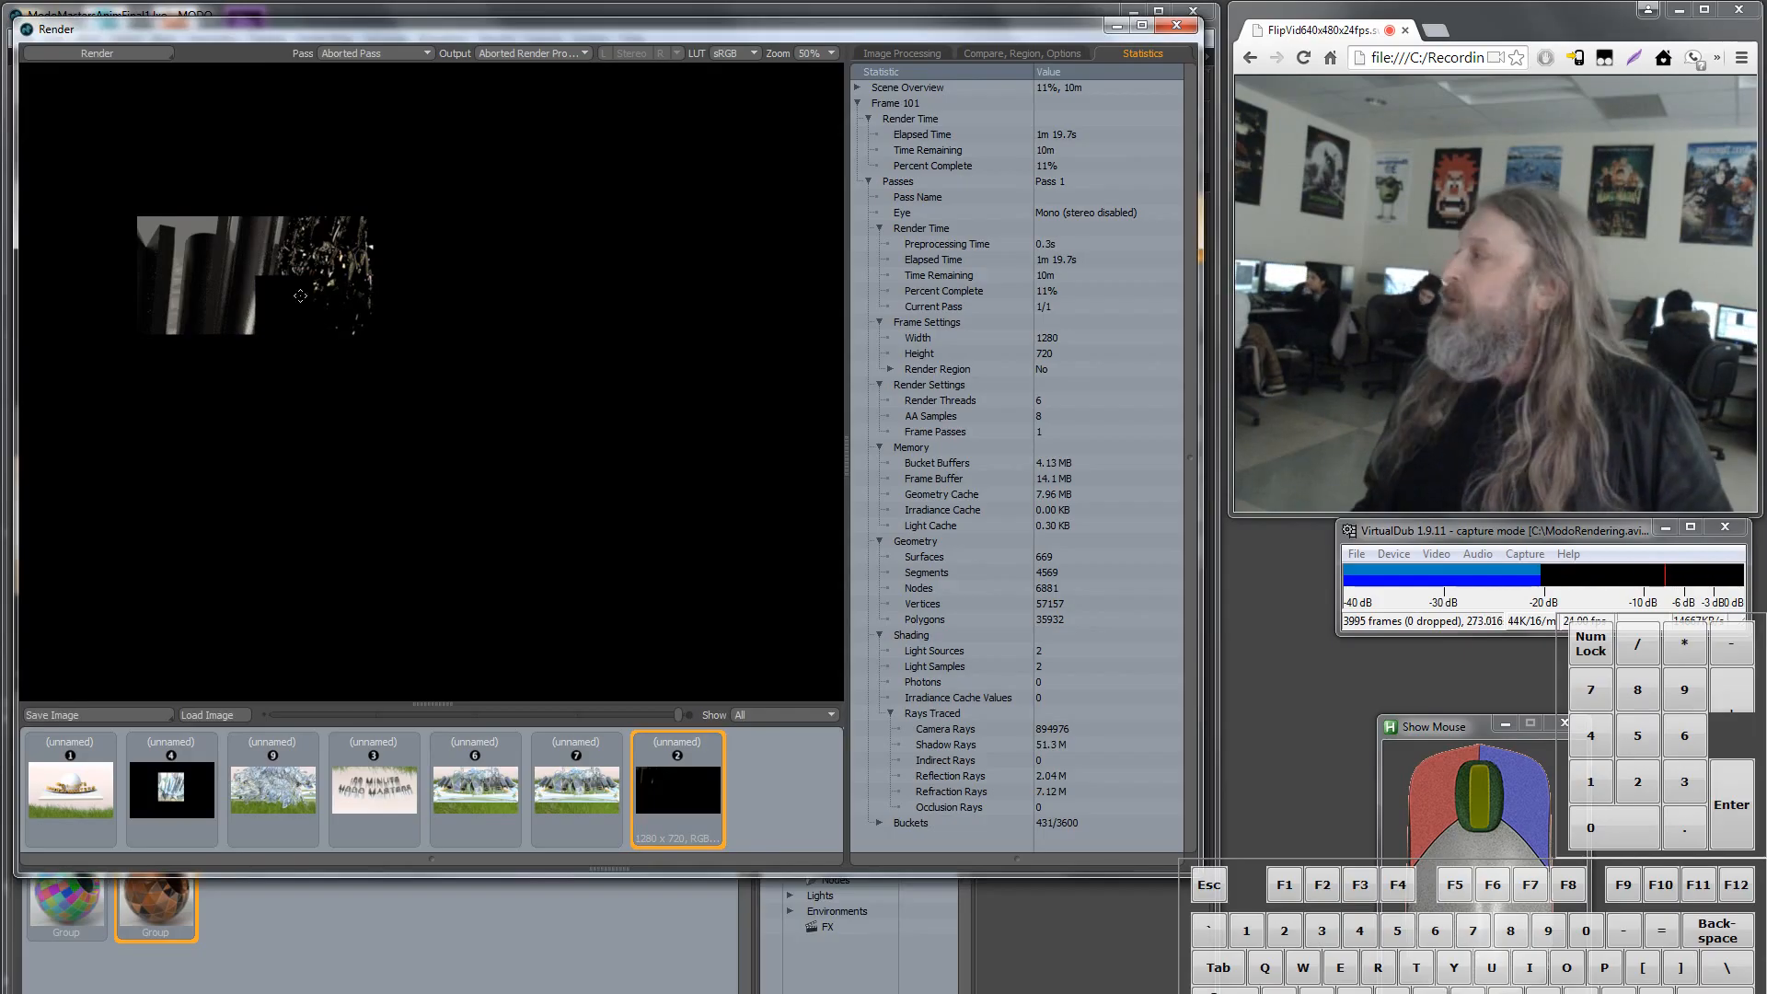
scroll(274, 309, "up", 3)
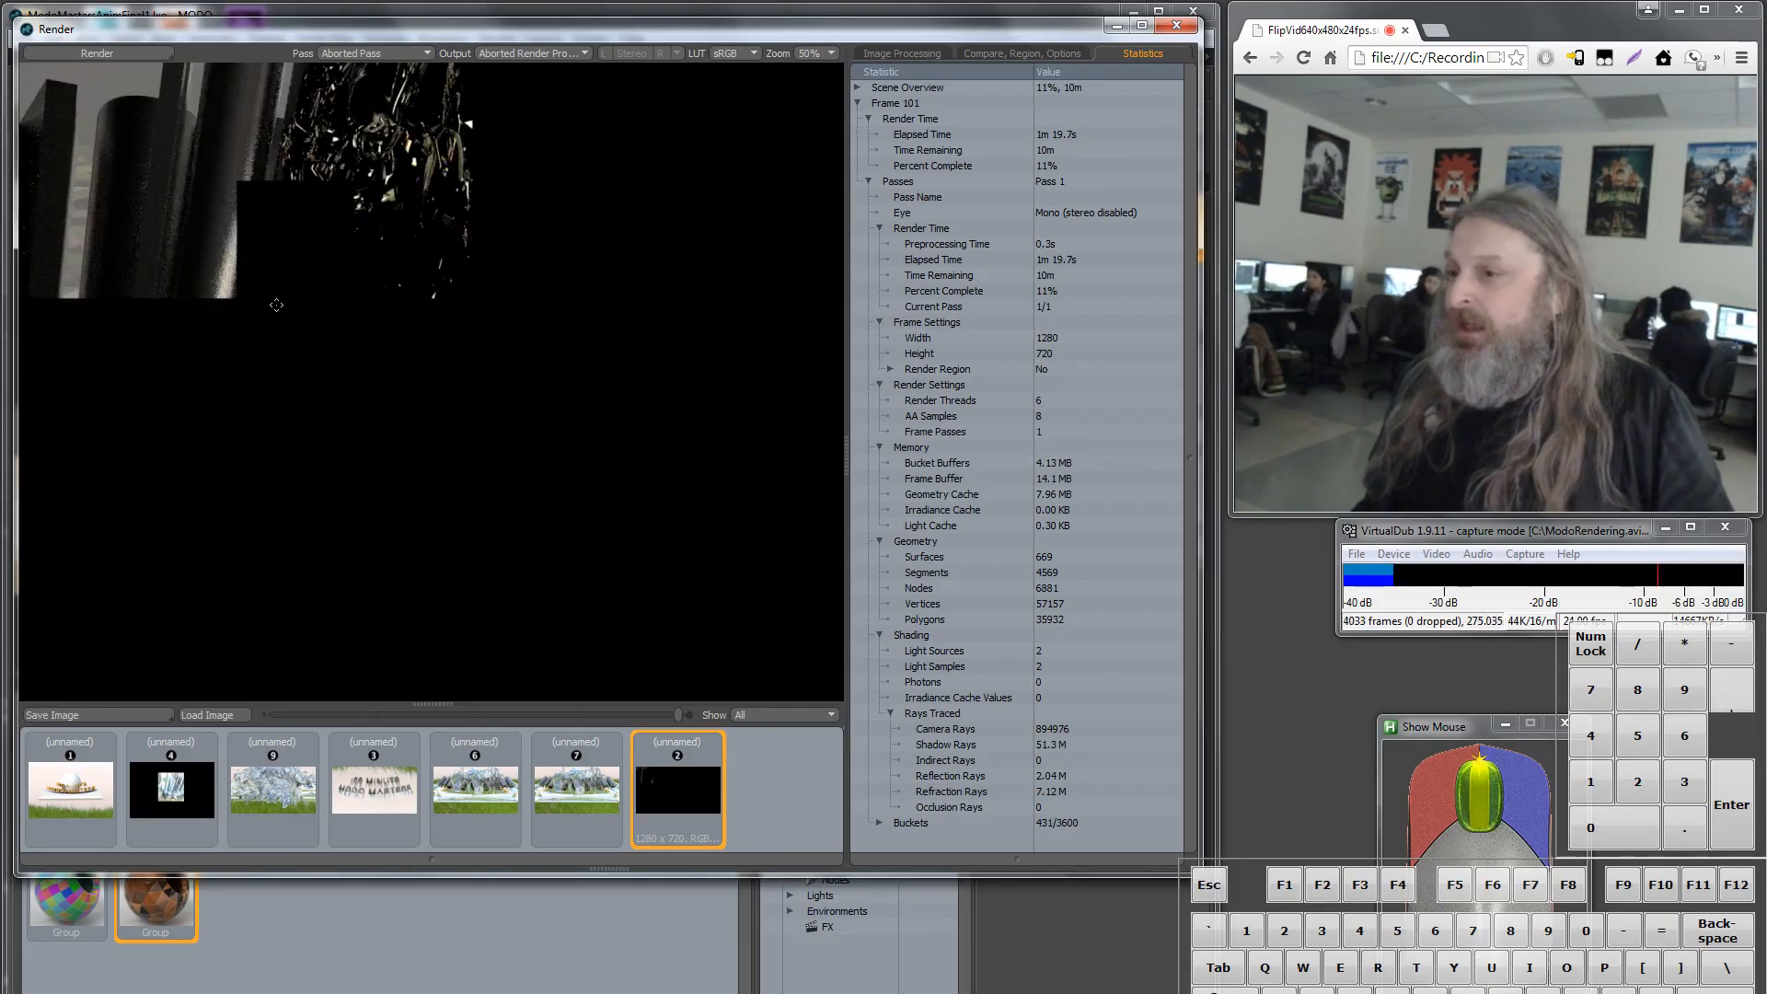
Examine the aborted render's columns and glass shards at several magnifications.
scroll(300, 285, "down", 1)
left_click_drag(305, 275, 313, 502)
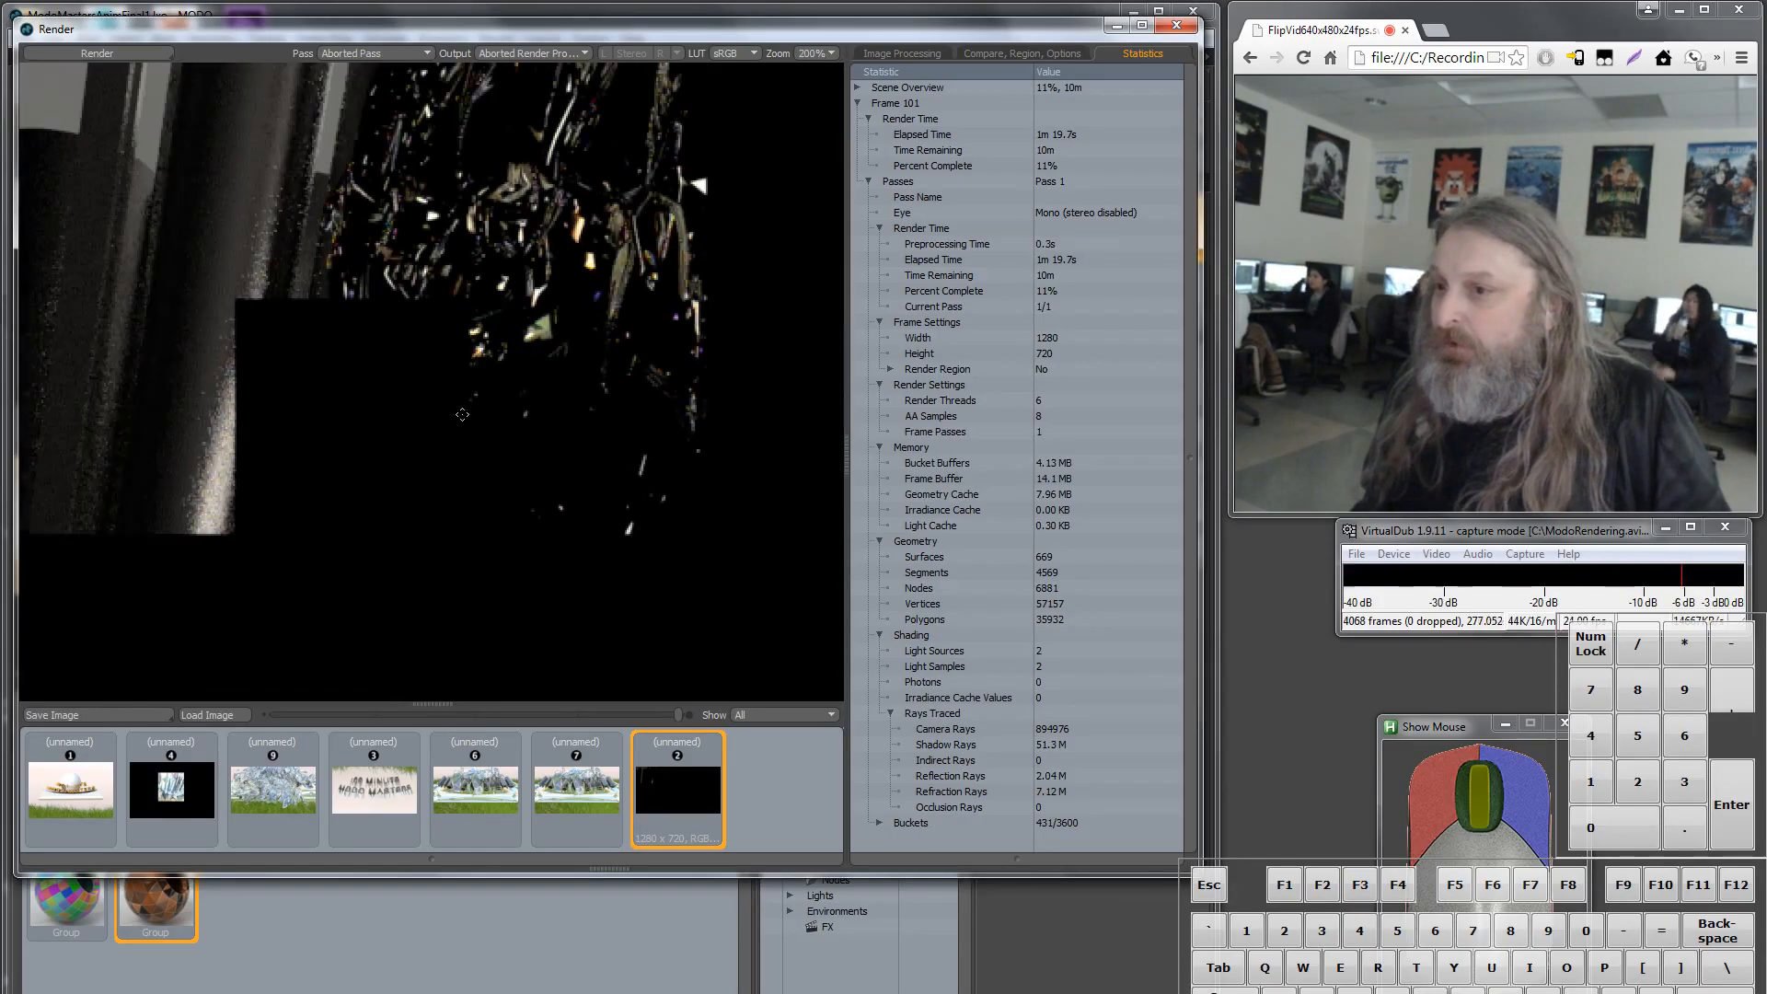
scroll(532, 330, "up", 1)
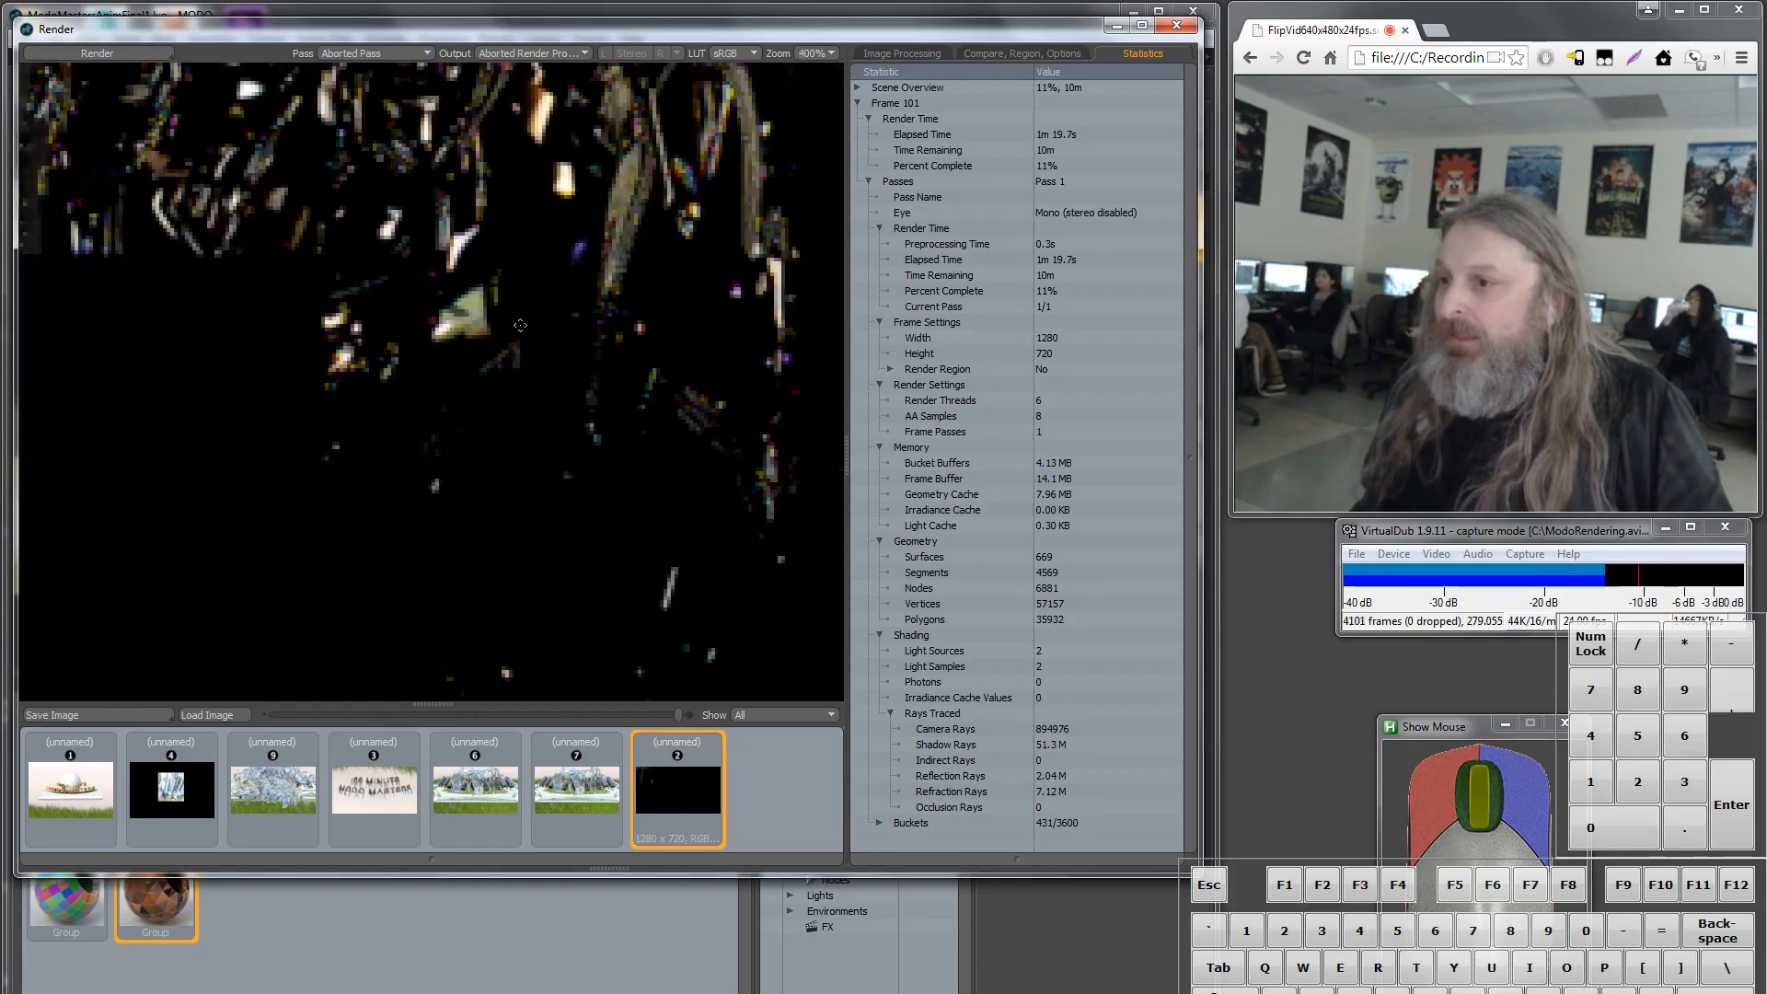
scroll(510, 232, "down", 1)
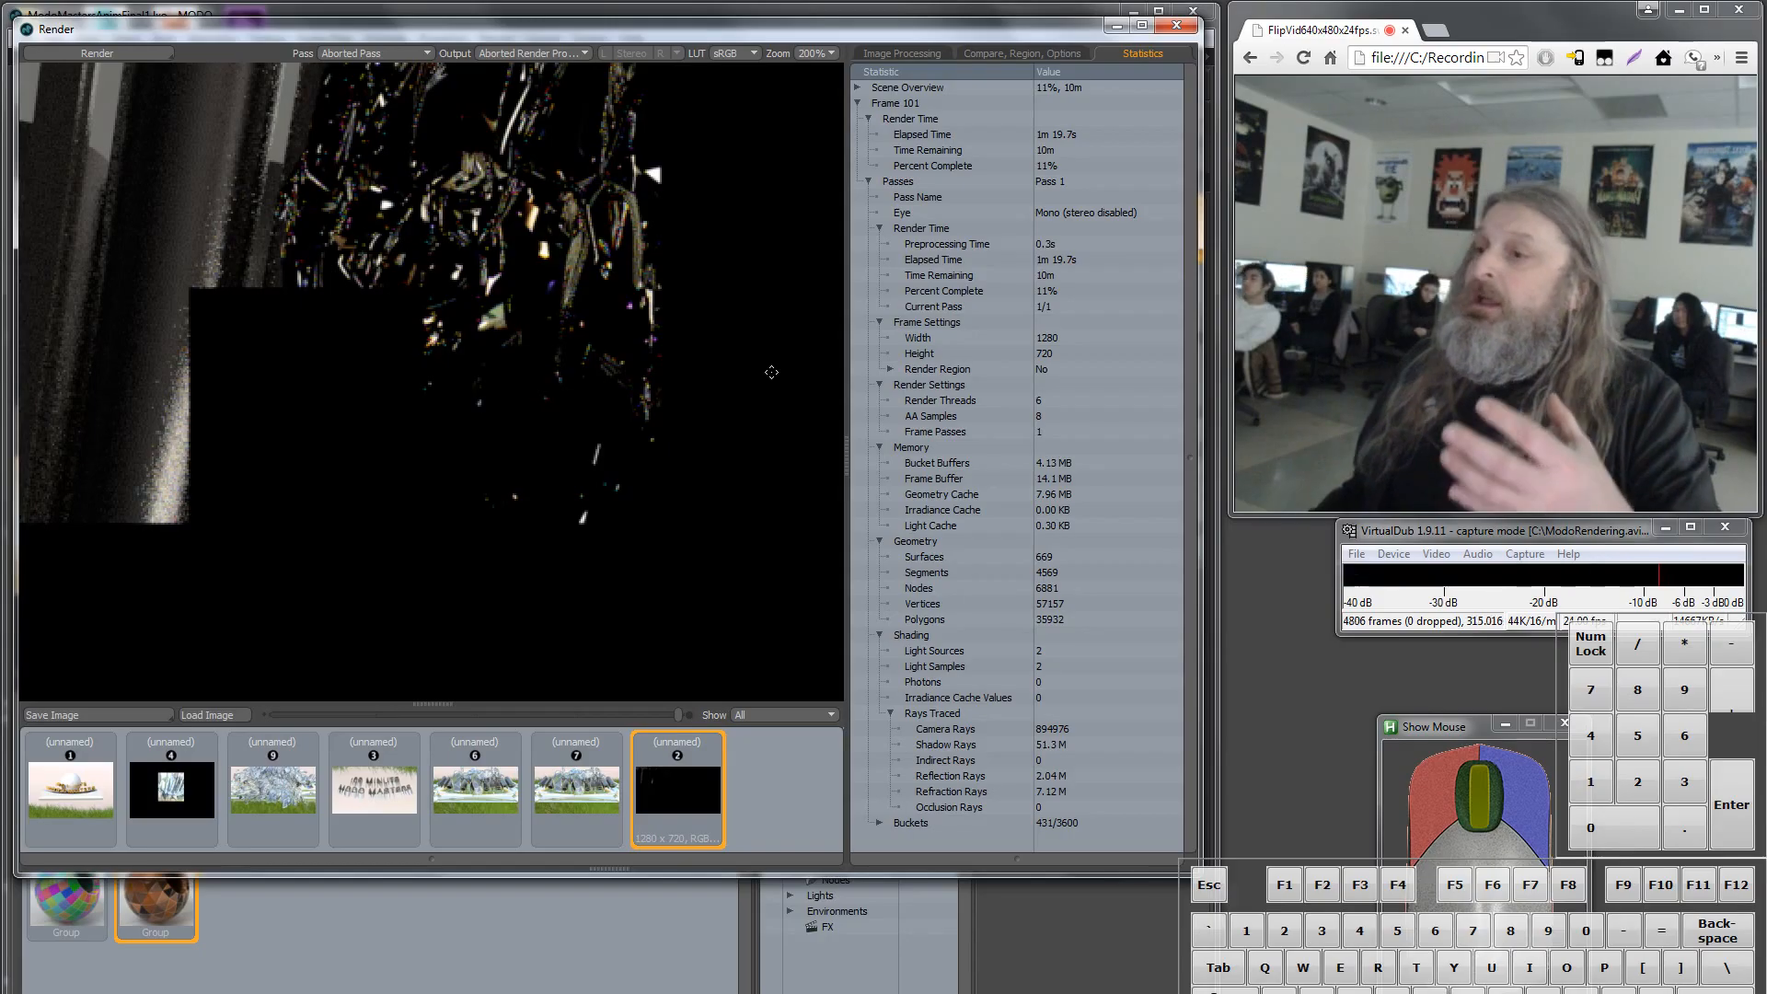
scroll(296, 239, "down", 2)
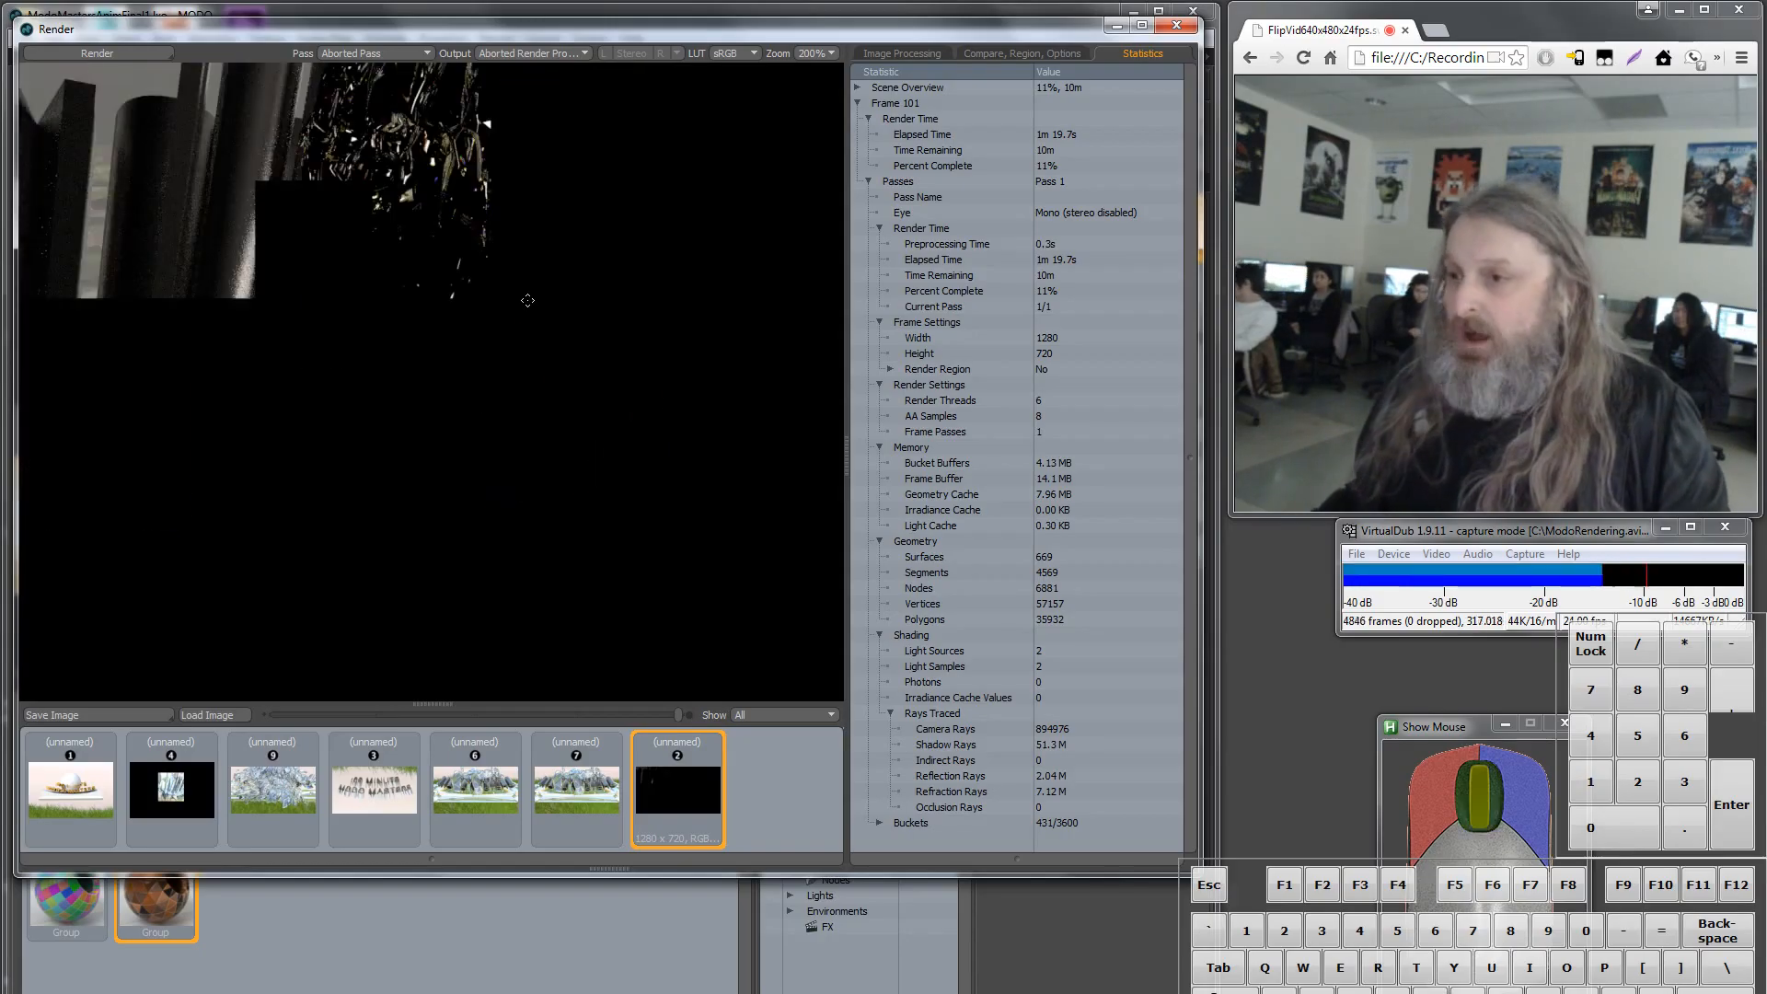
Shrink the render window and move it aside to uncover the item list, shader tree and properties.
left_click_drag(407, 42, 461, 90)
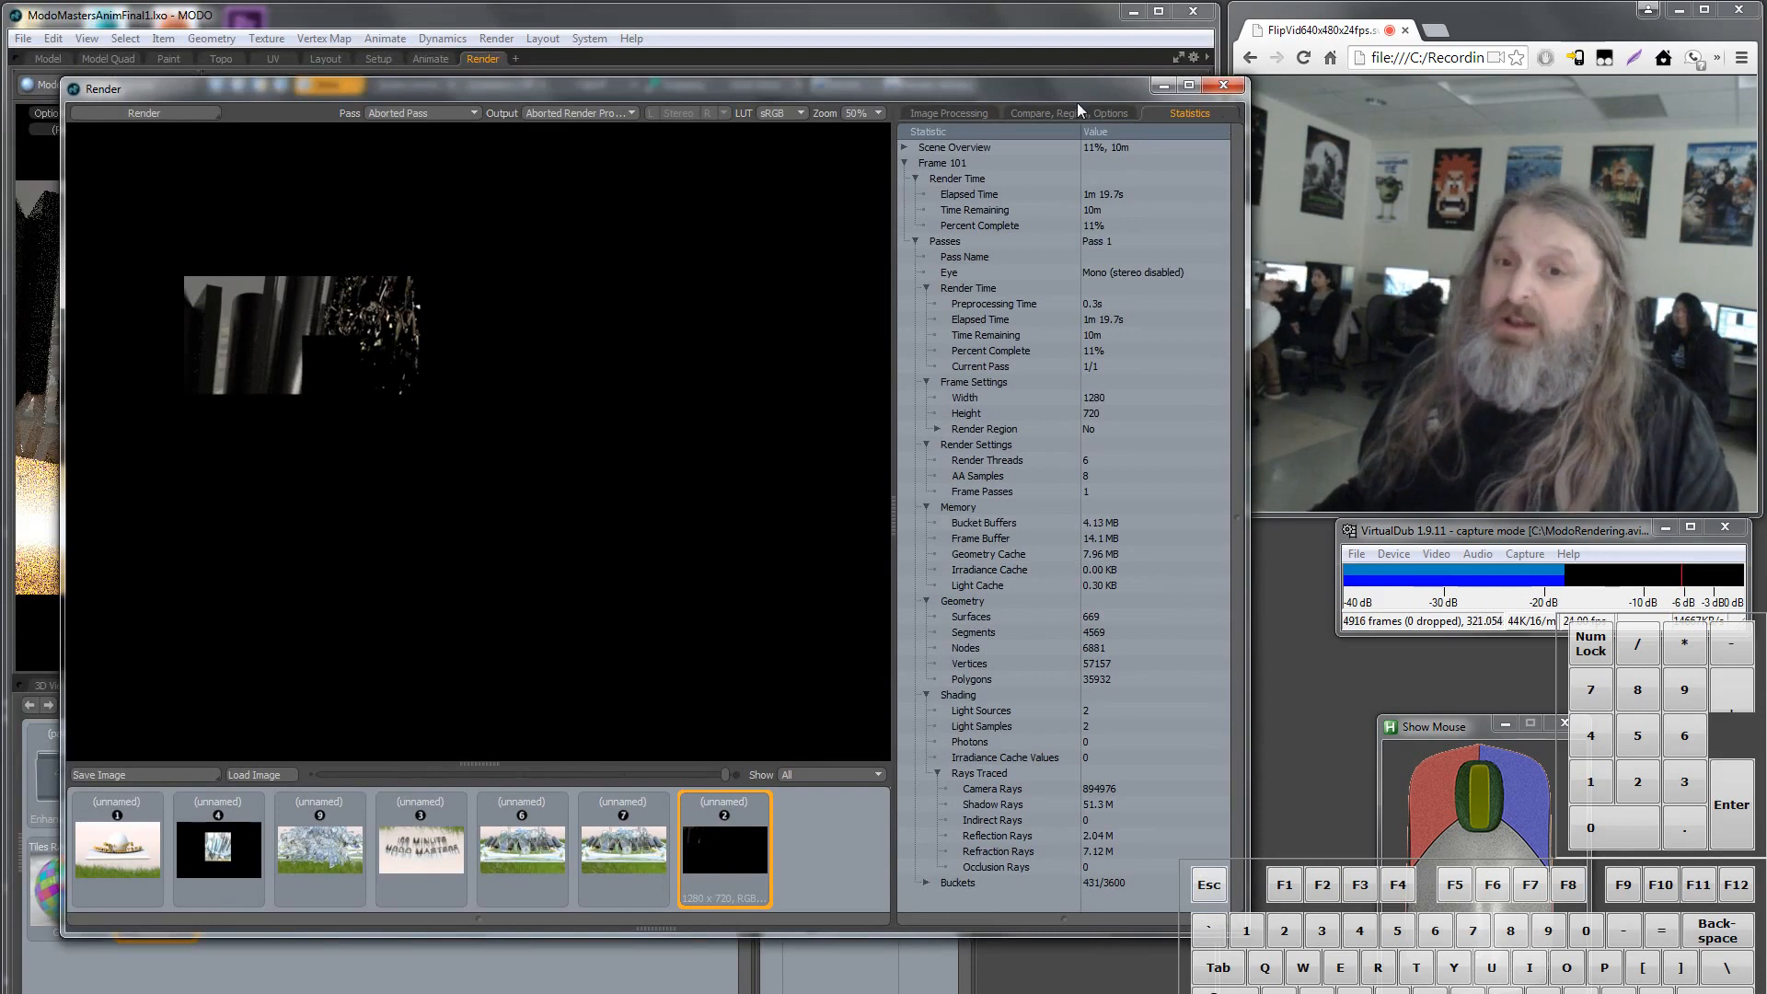
left_click_drag(977, 96, 835, 75)
left_click_drag(1105, 914, 616, 575)
left_click_drag(472, 75, 497, 246)
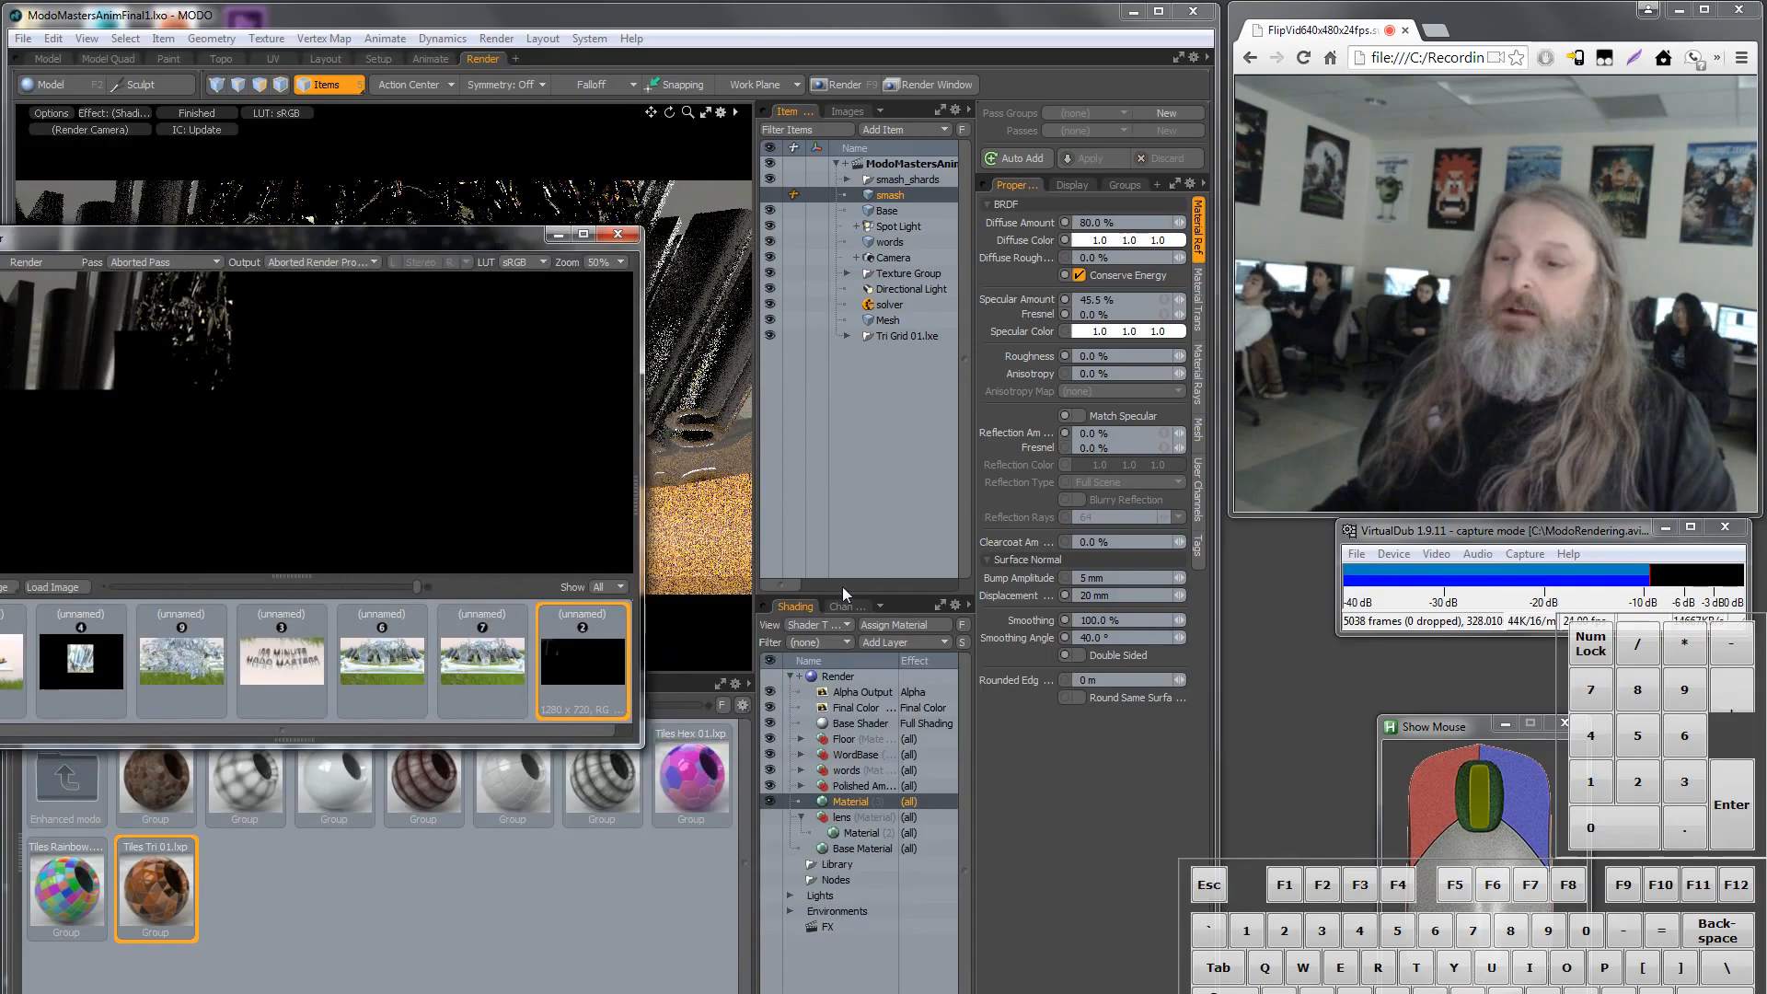
Select the Render item in the shader tree and choose Camera as the render camera.
left_click(843, 681)
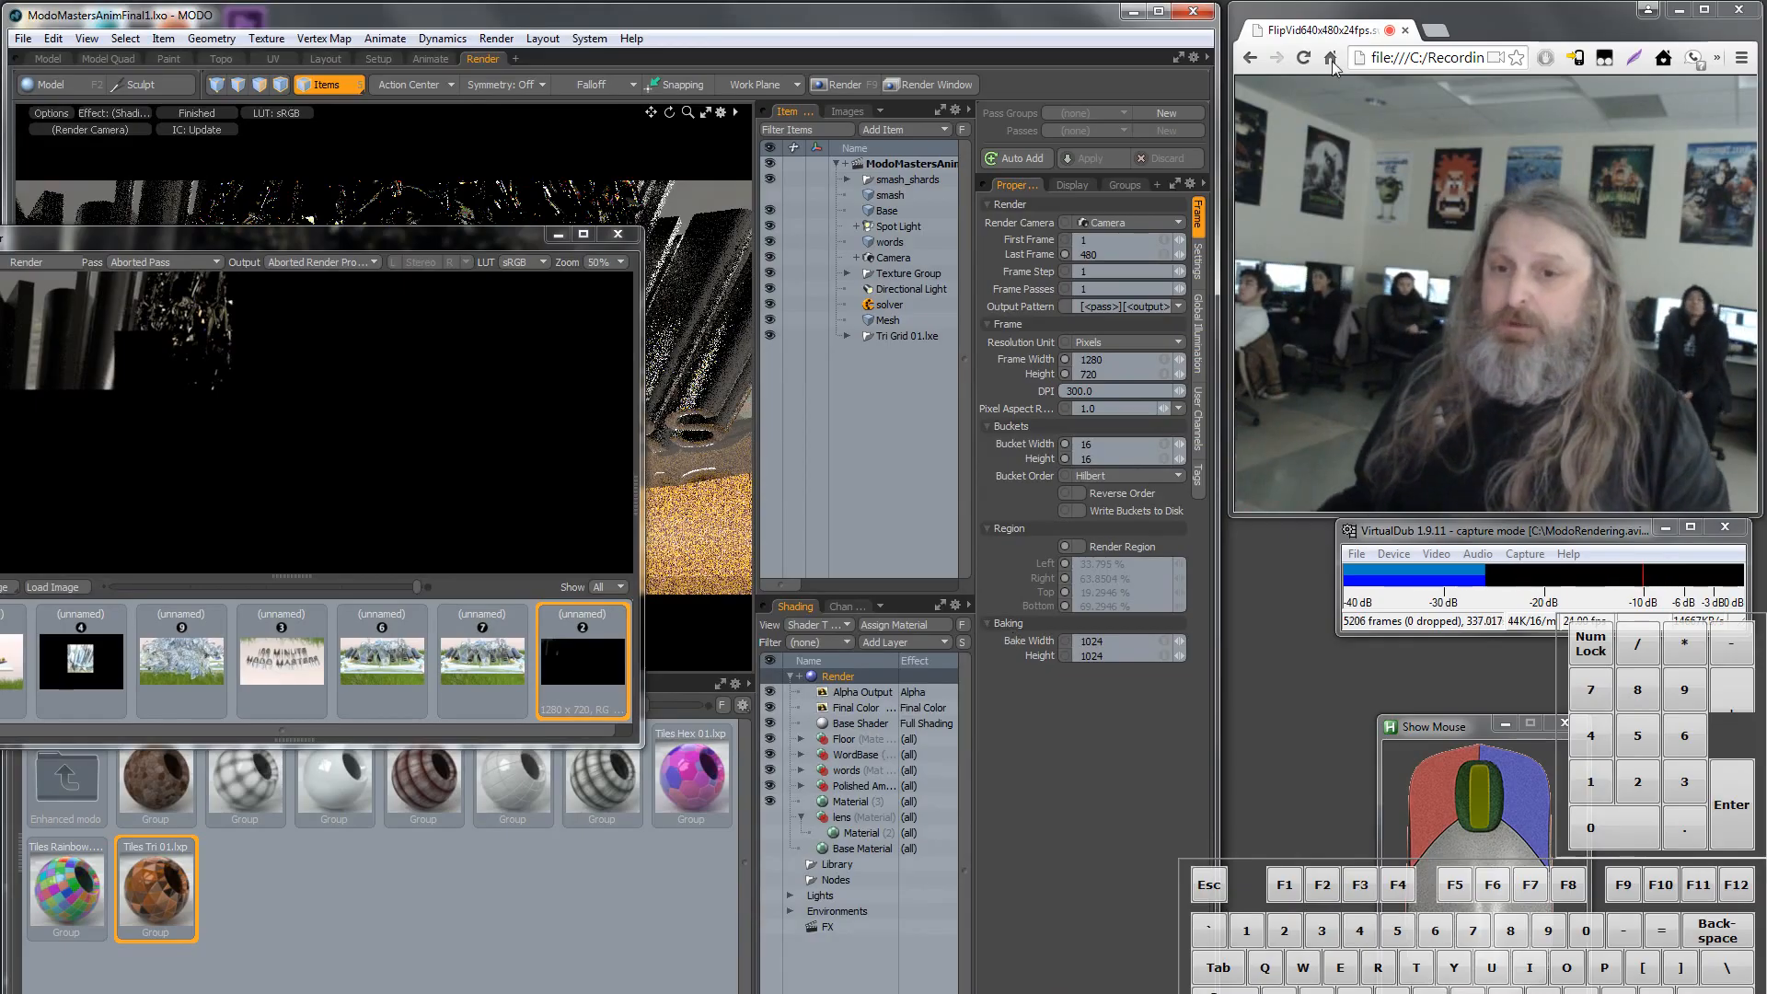
left_click(1156, 225)
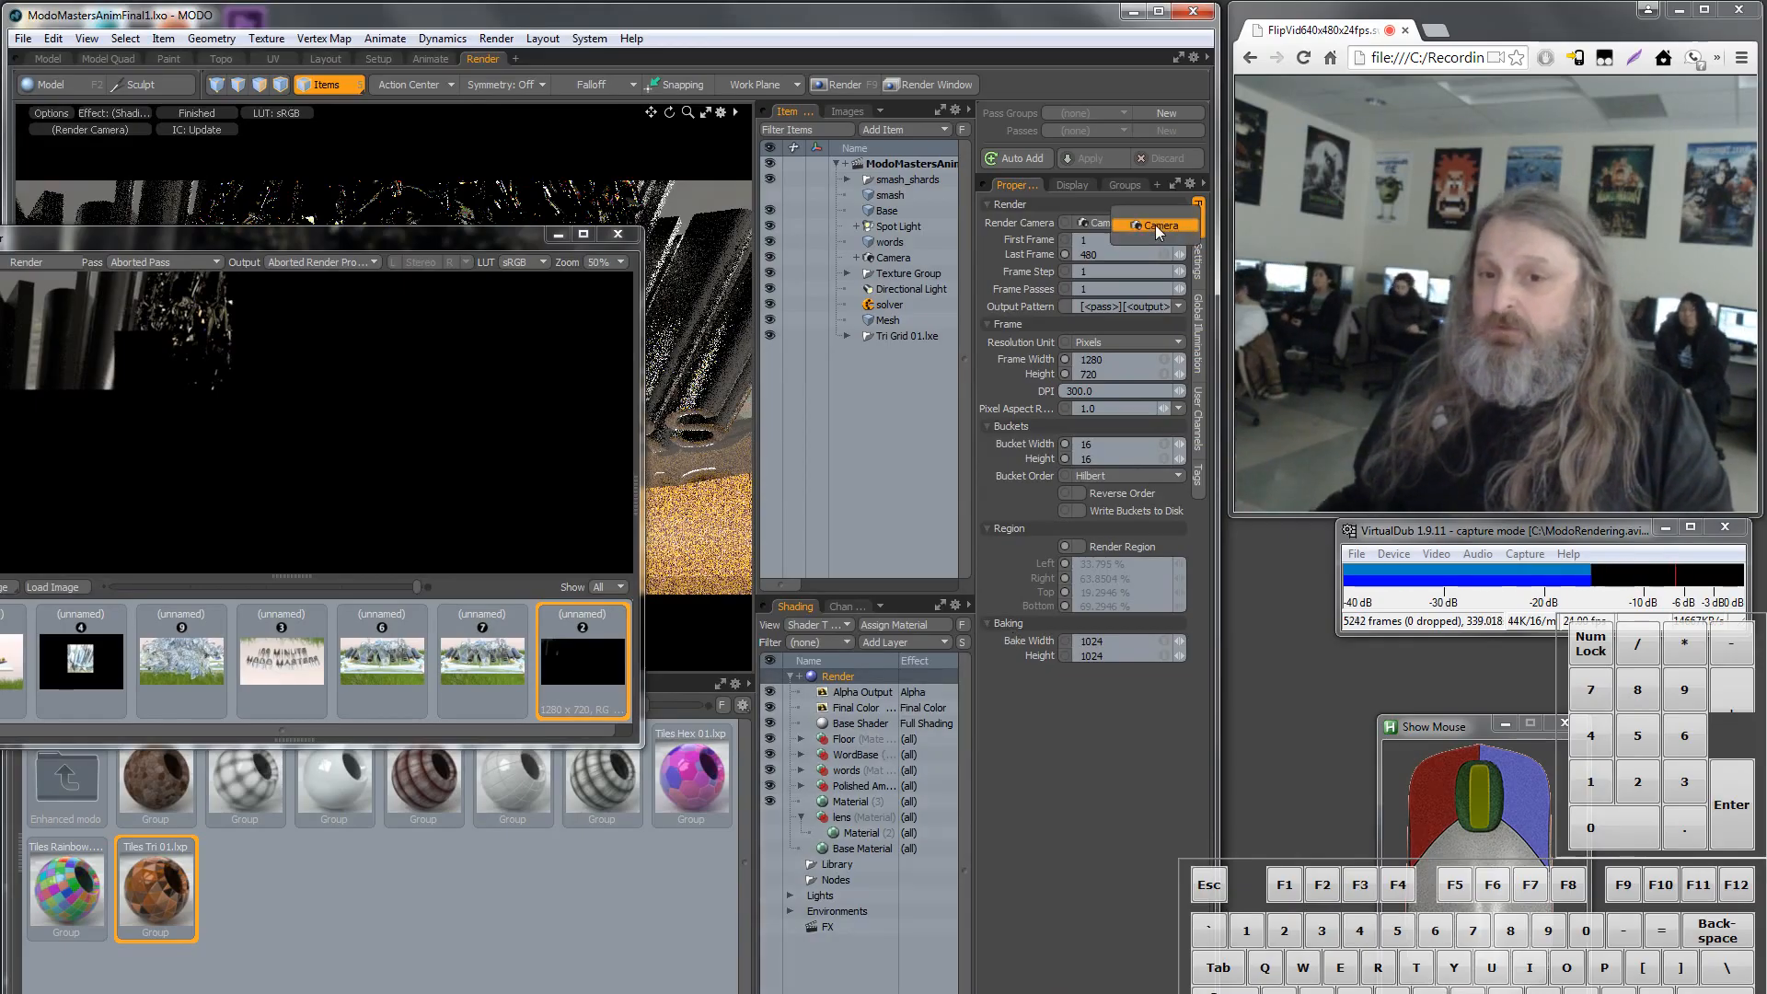
left_click(1155, 225)
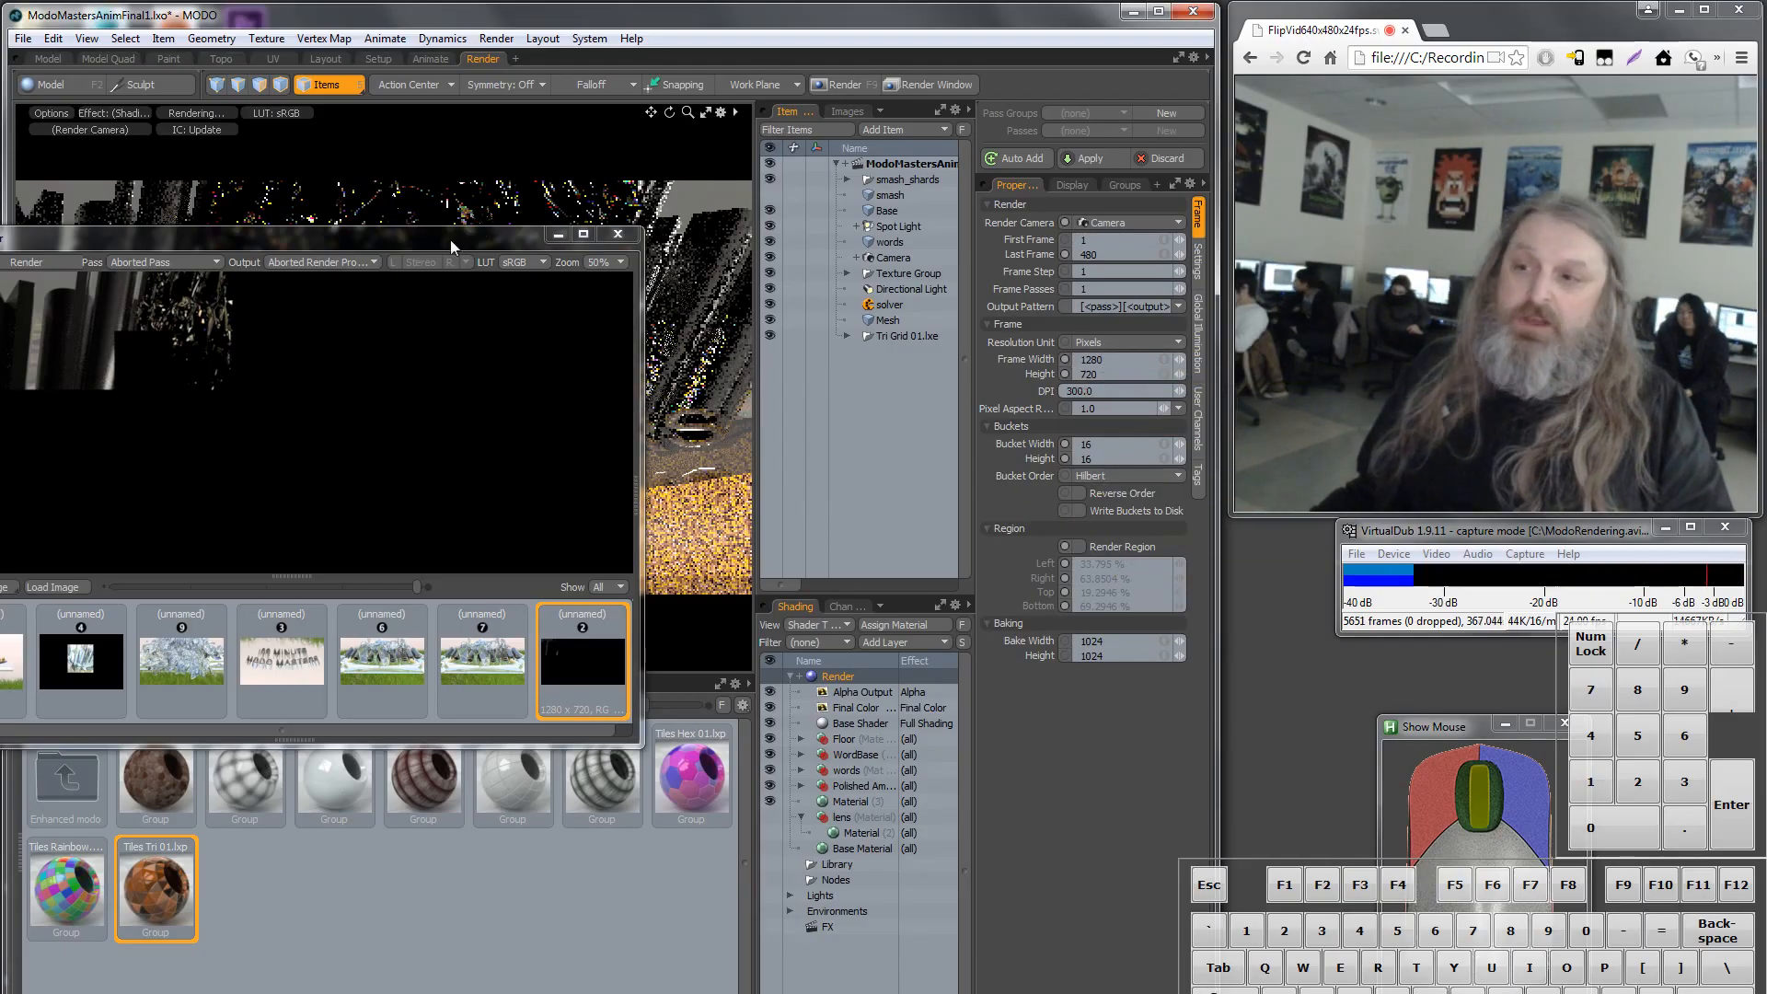
Bring the render window fully into view and set the render's bucket width and height to 32.
left_click_drag(452, 245, 610, 220)
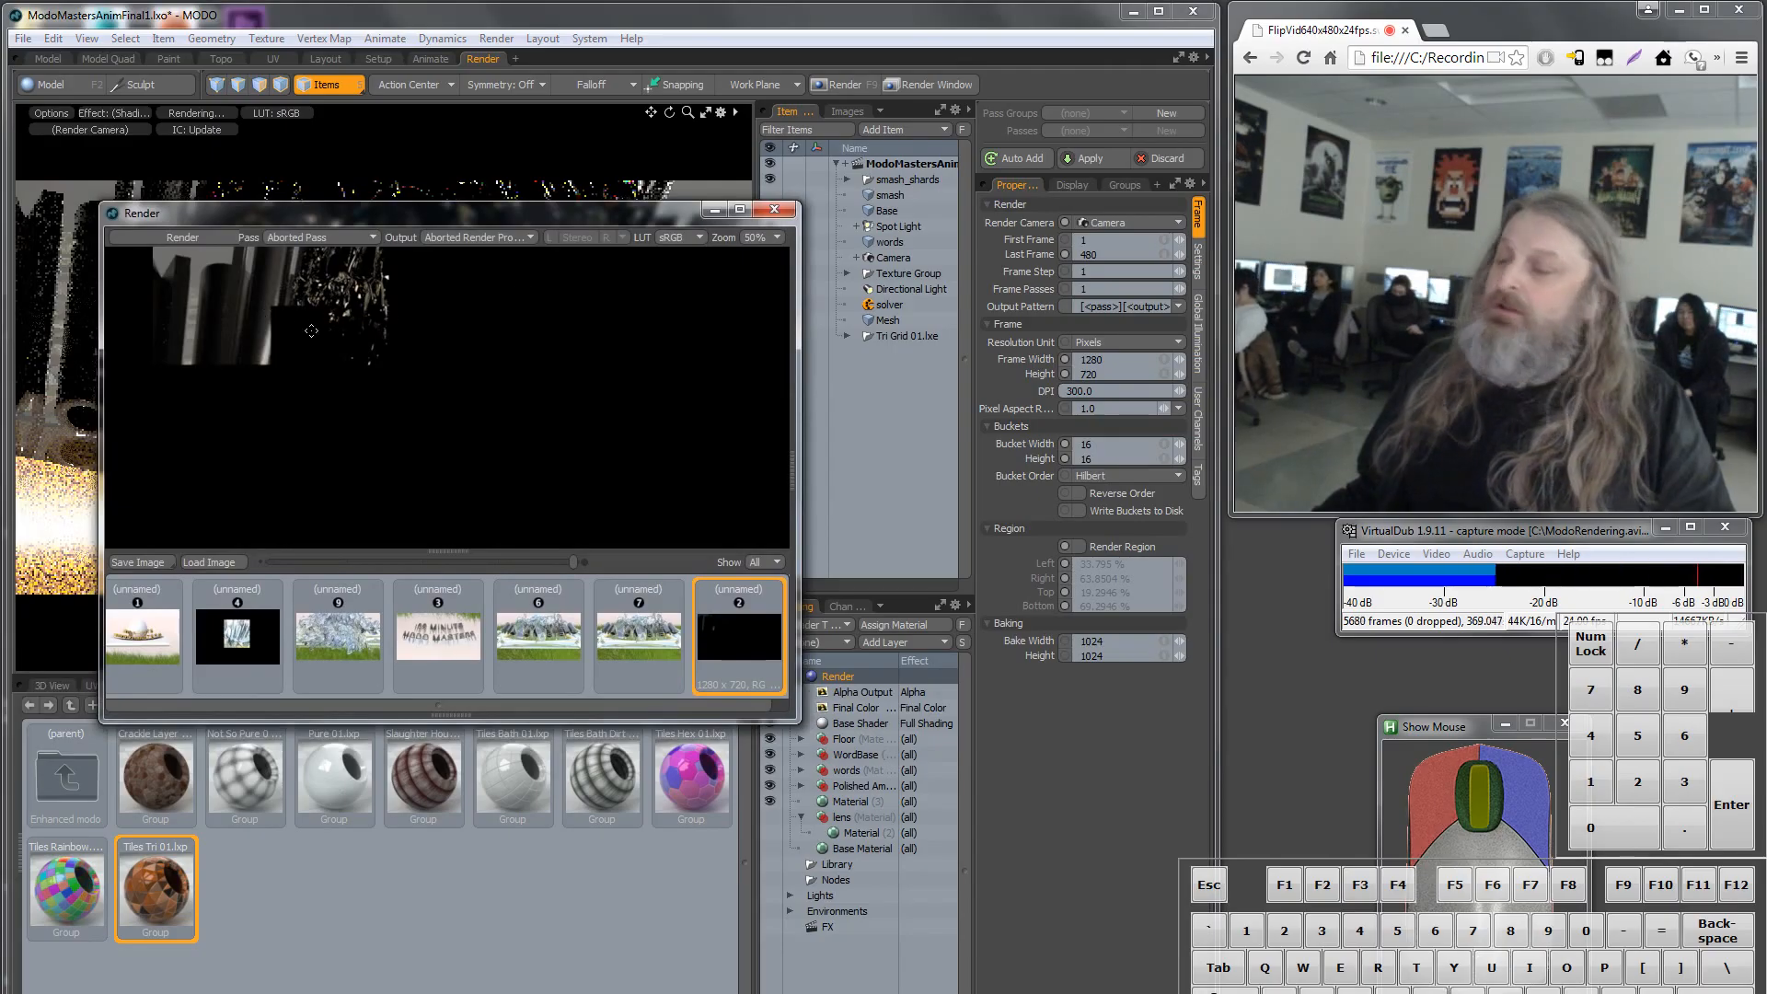
left_click(1088, 443)
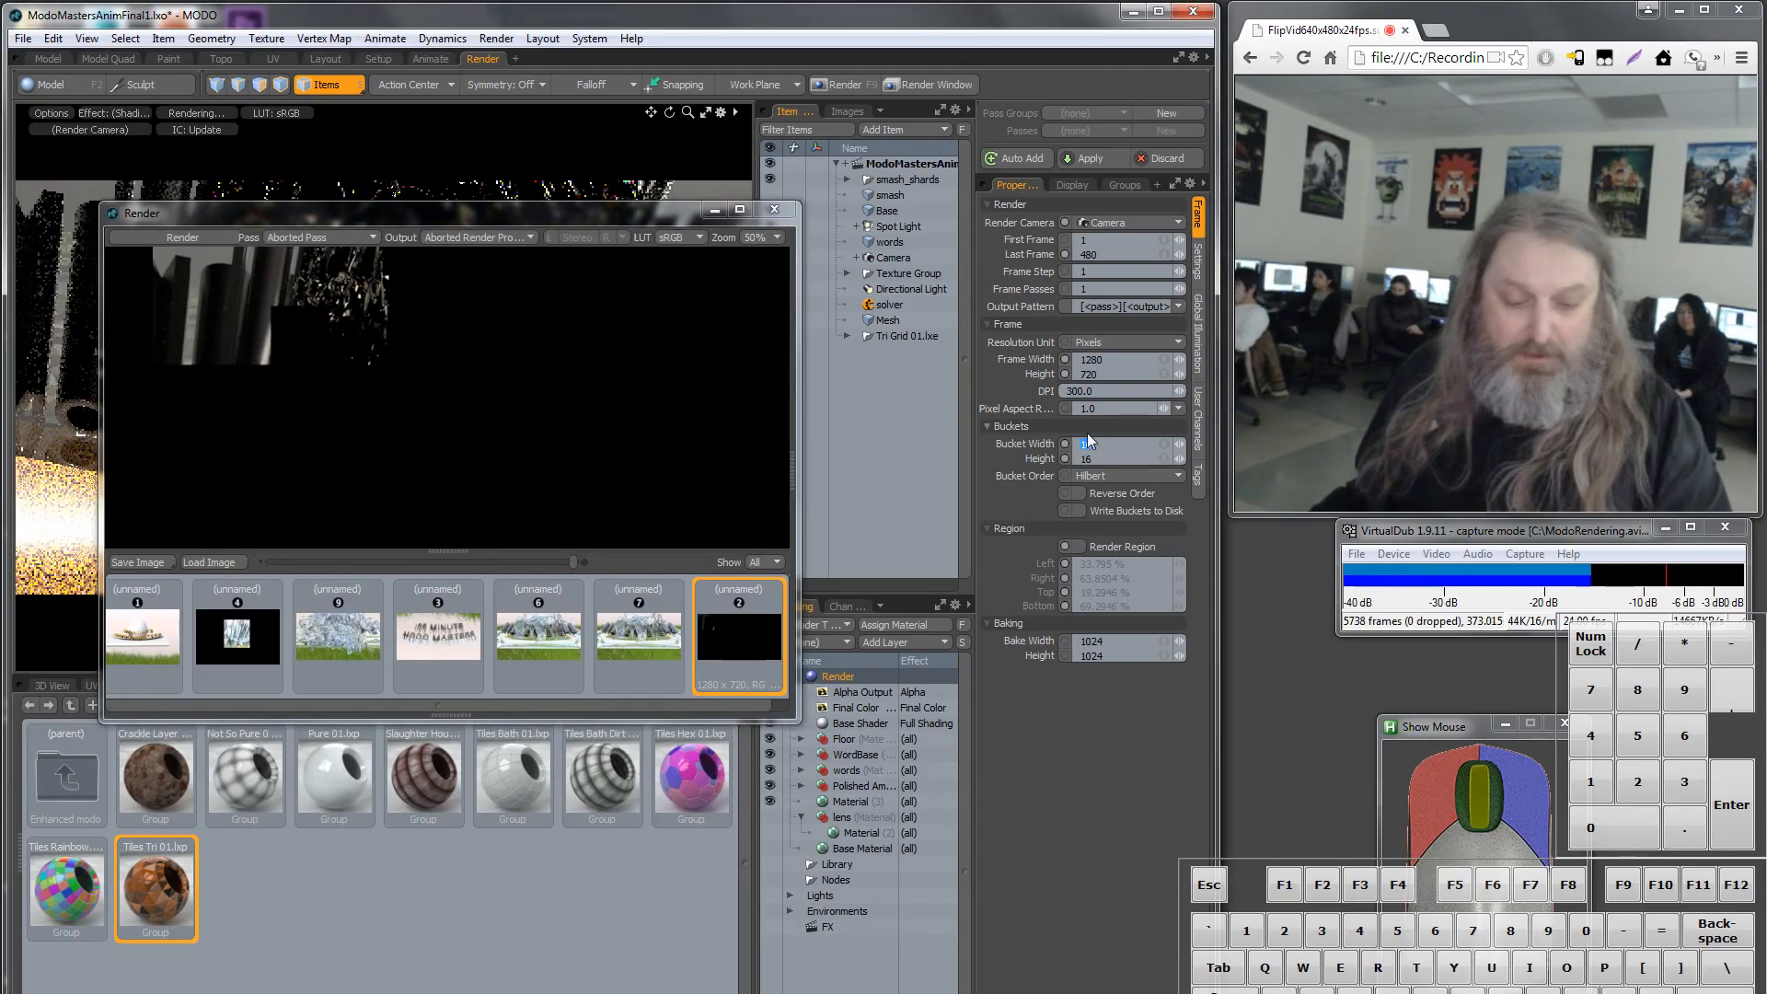
type("32")
key("Return")
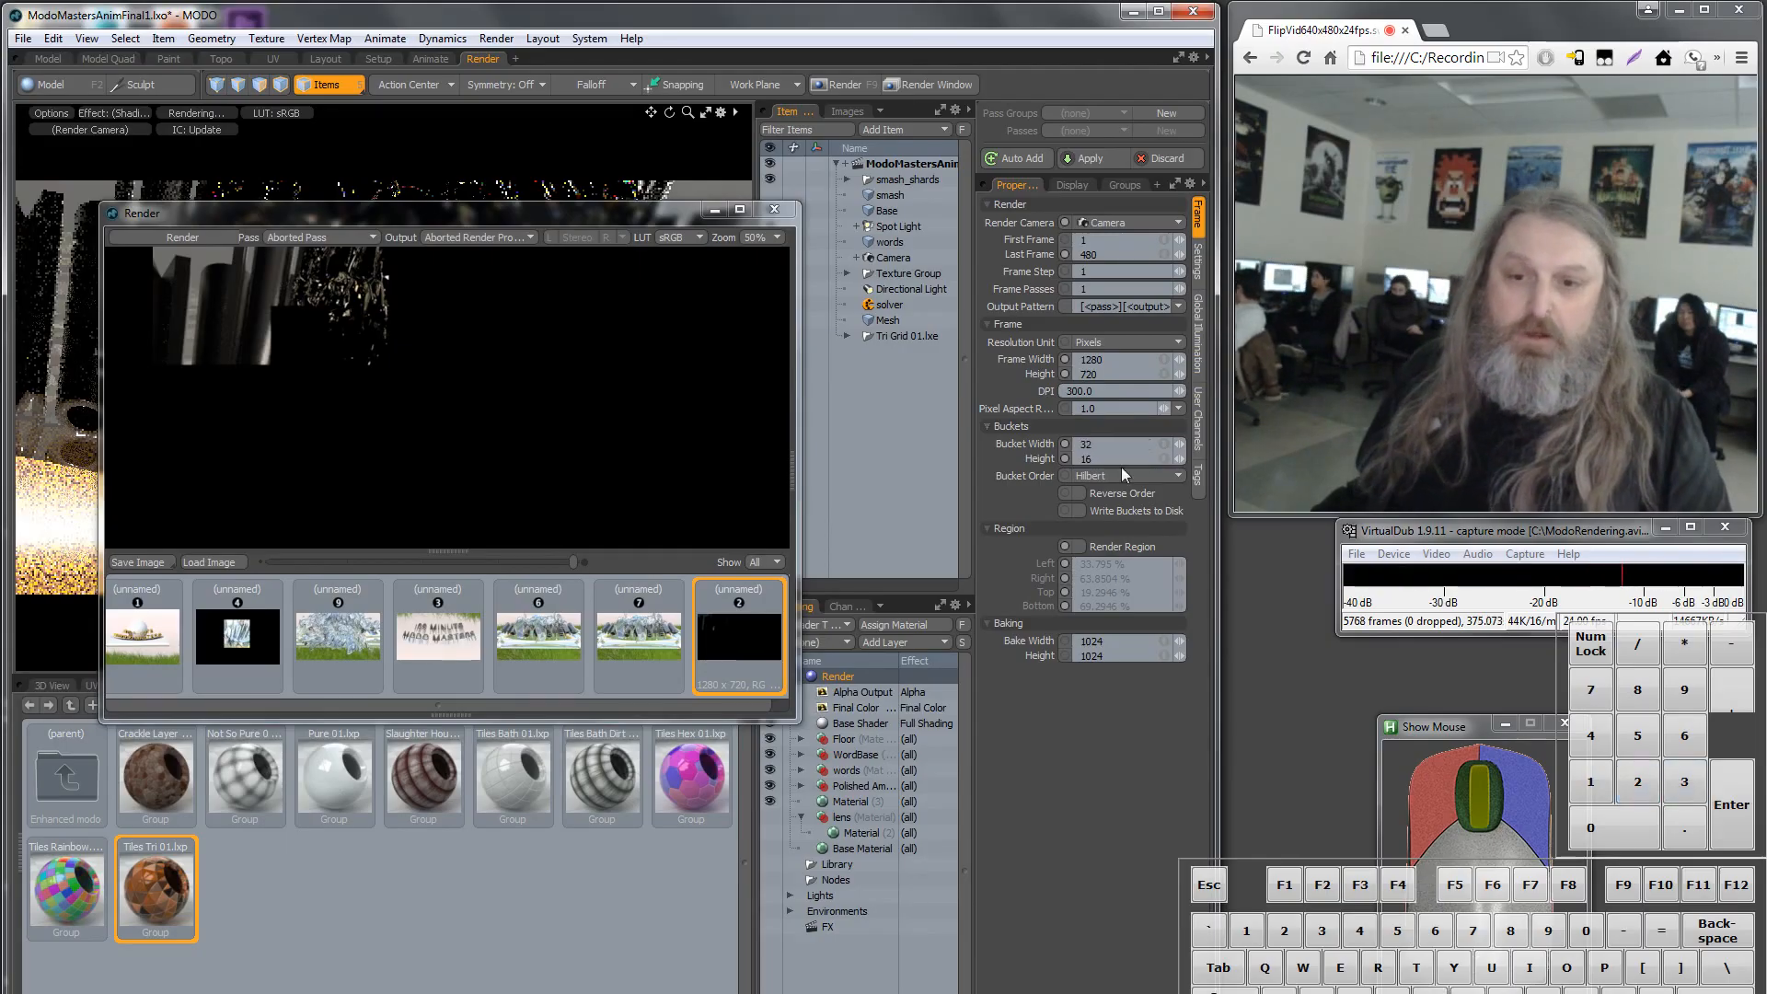
left_click(1100, 459)
type("32")
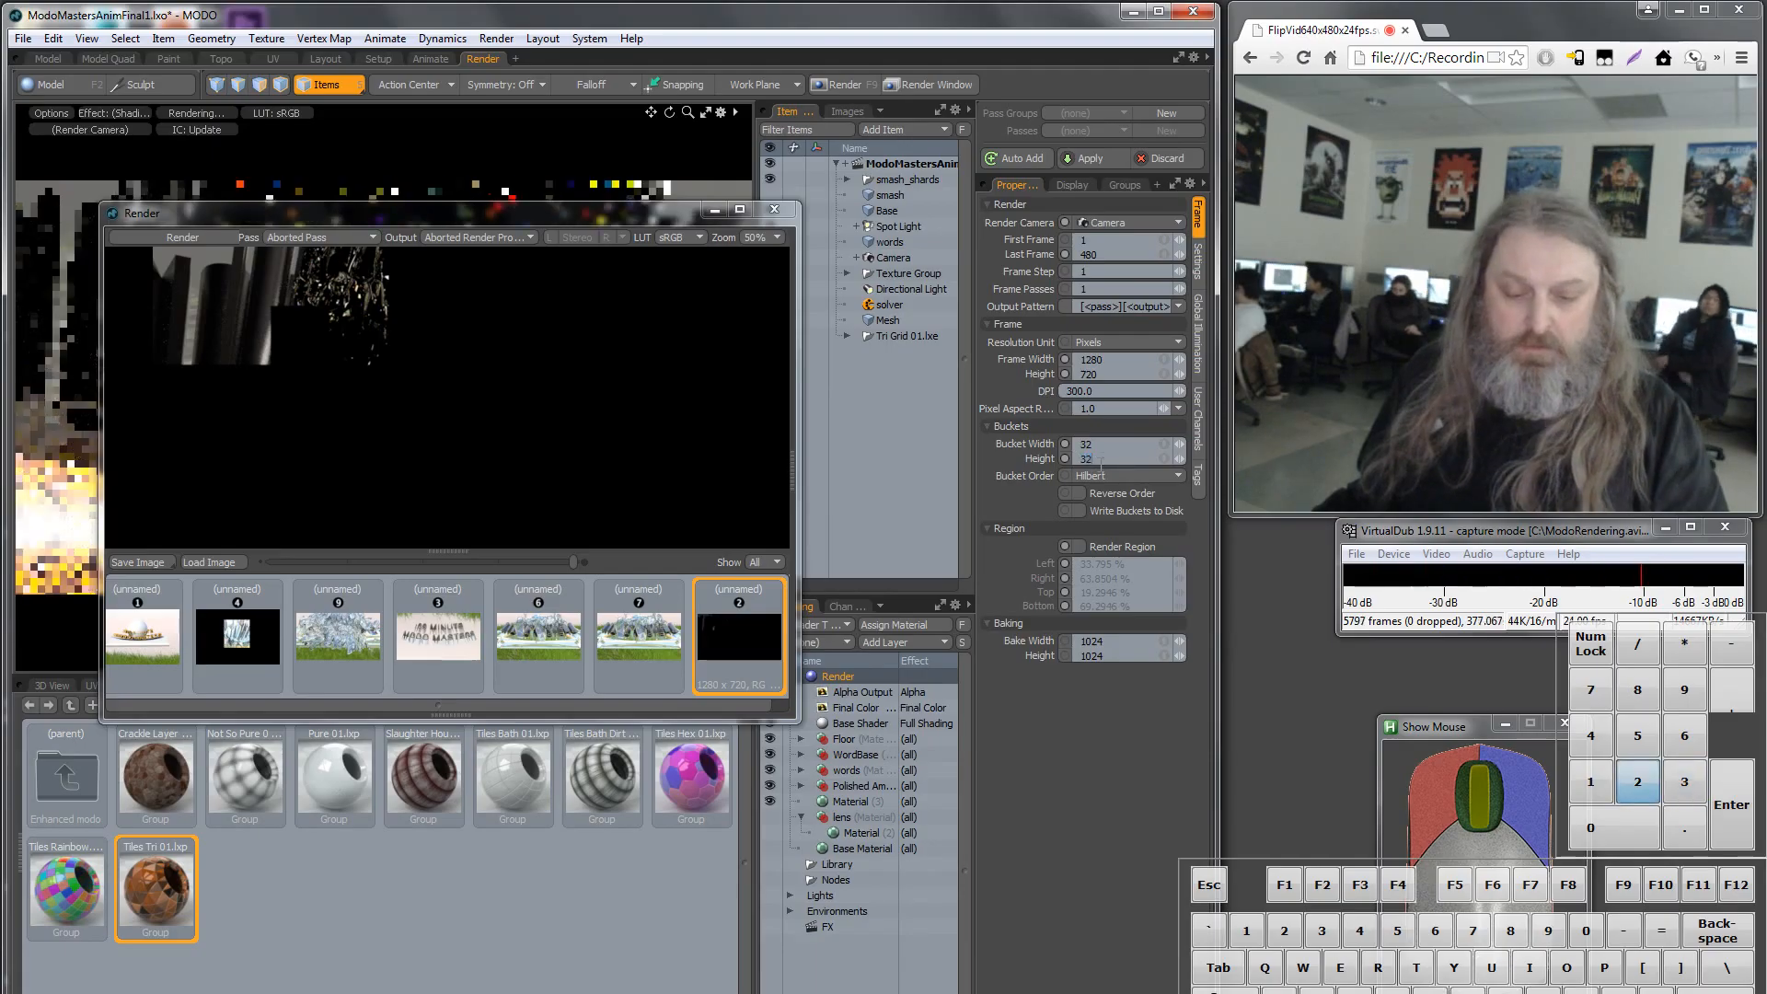
key("Return")
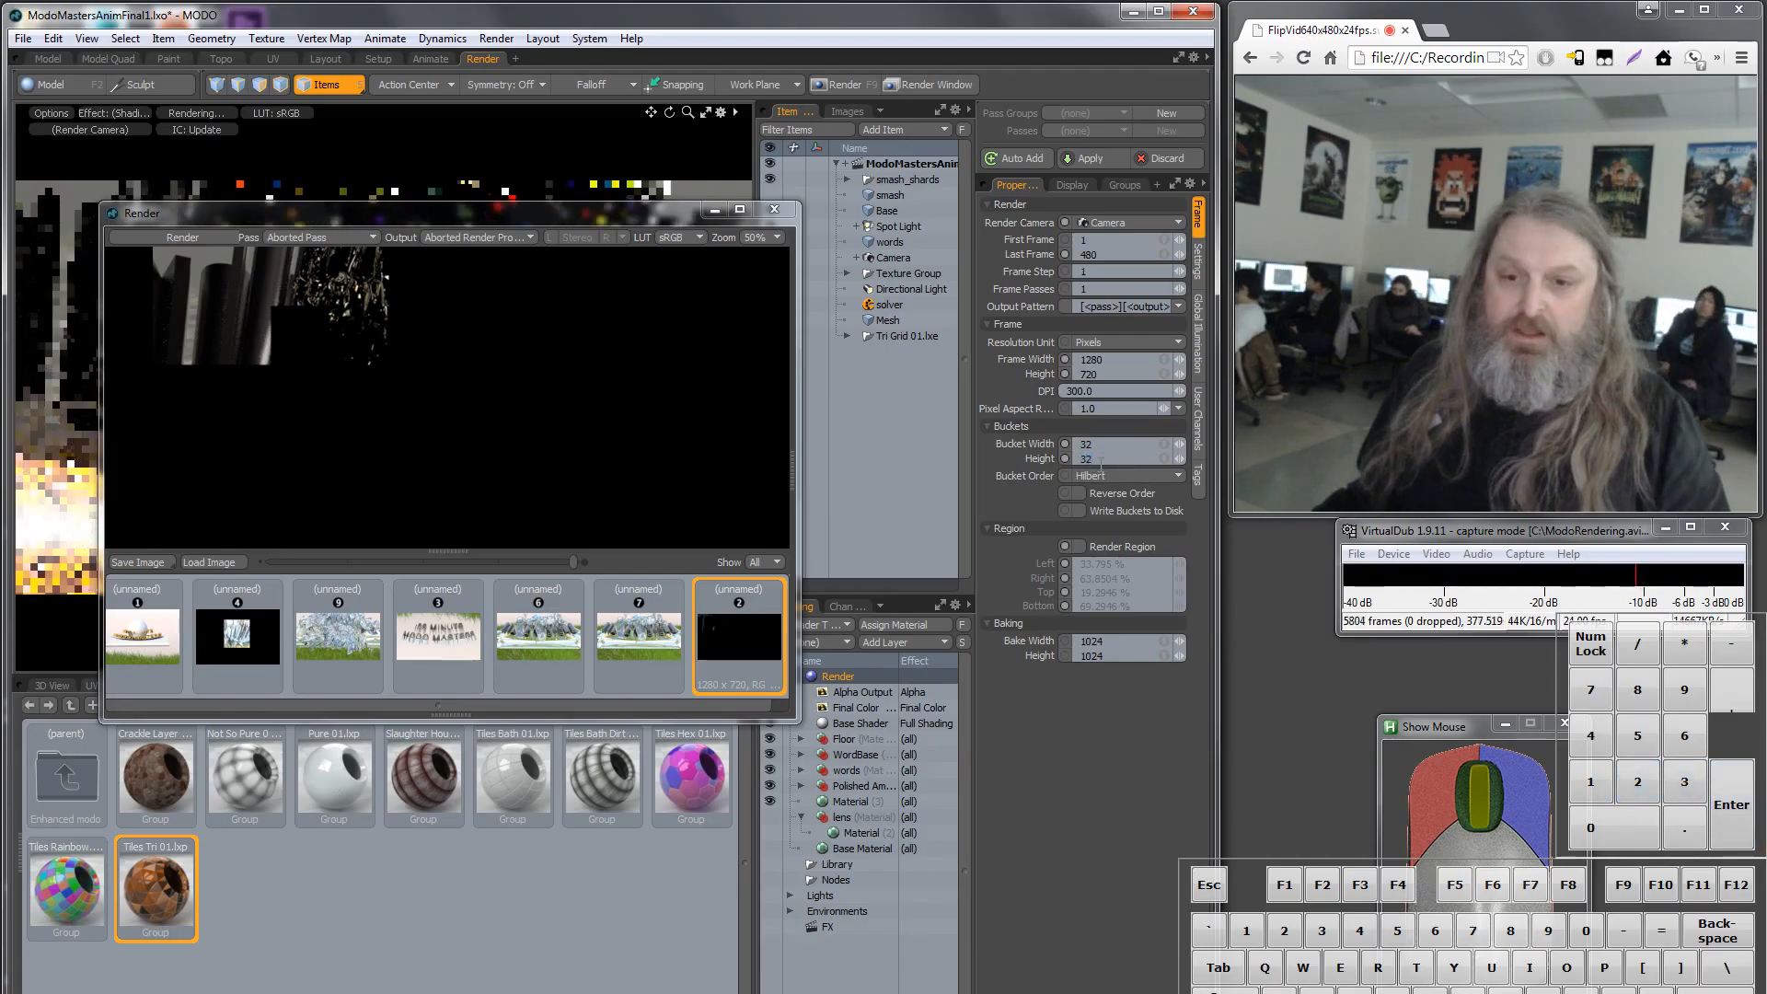
Render the current frame with the new bucket size and enlarge the render window to watch its progress.
left_click(168, 234)
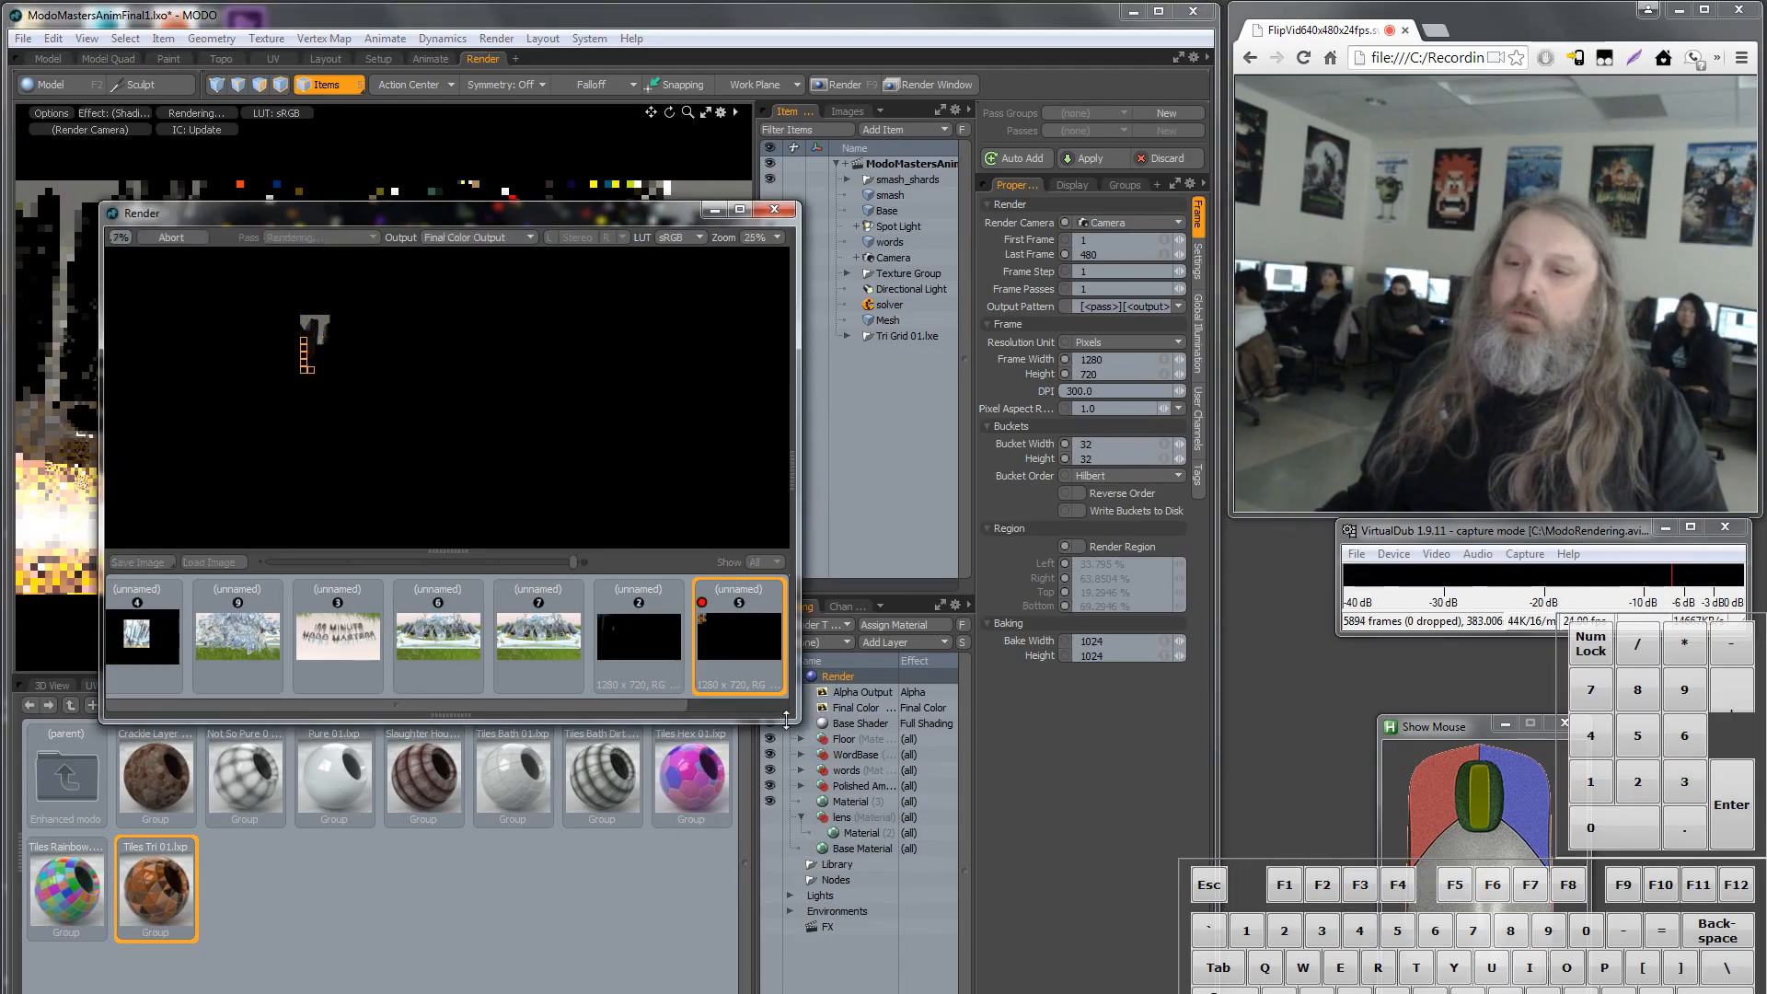
left_click_drag(789, 717, 927, 868)
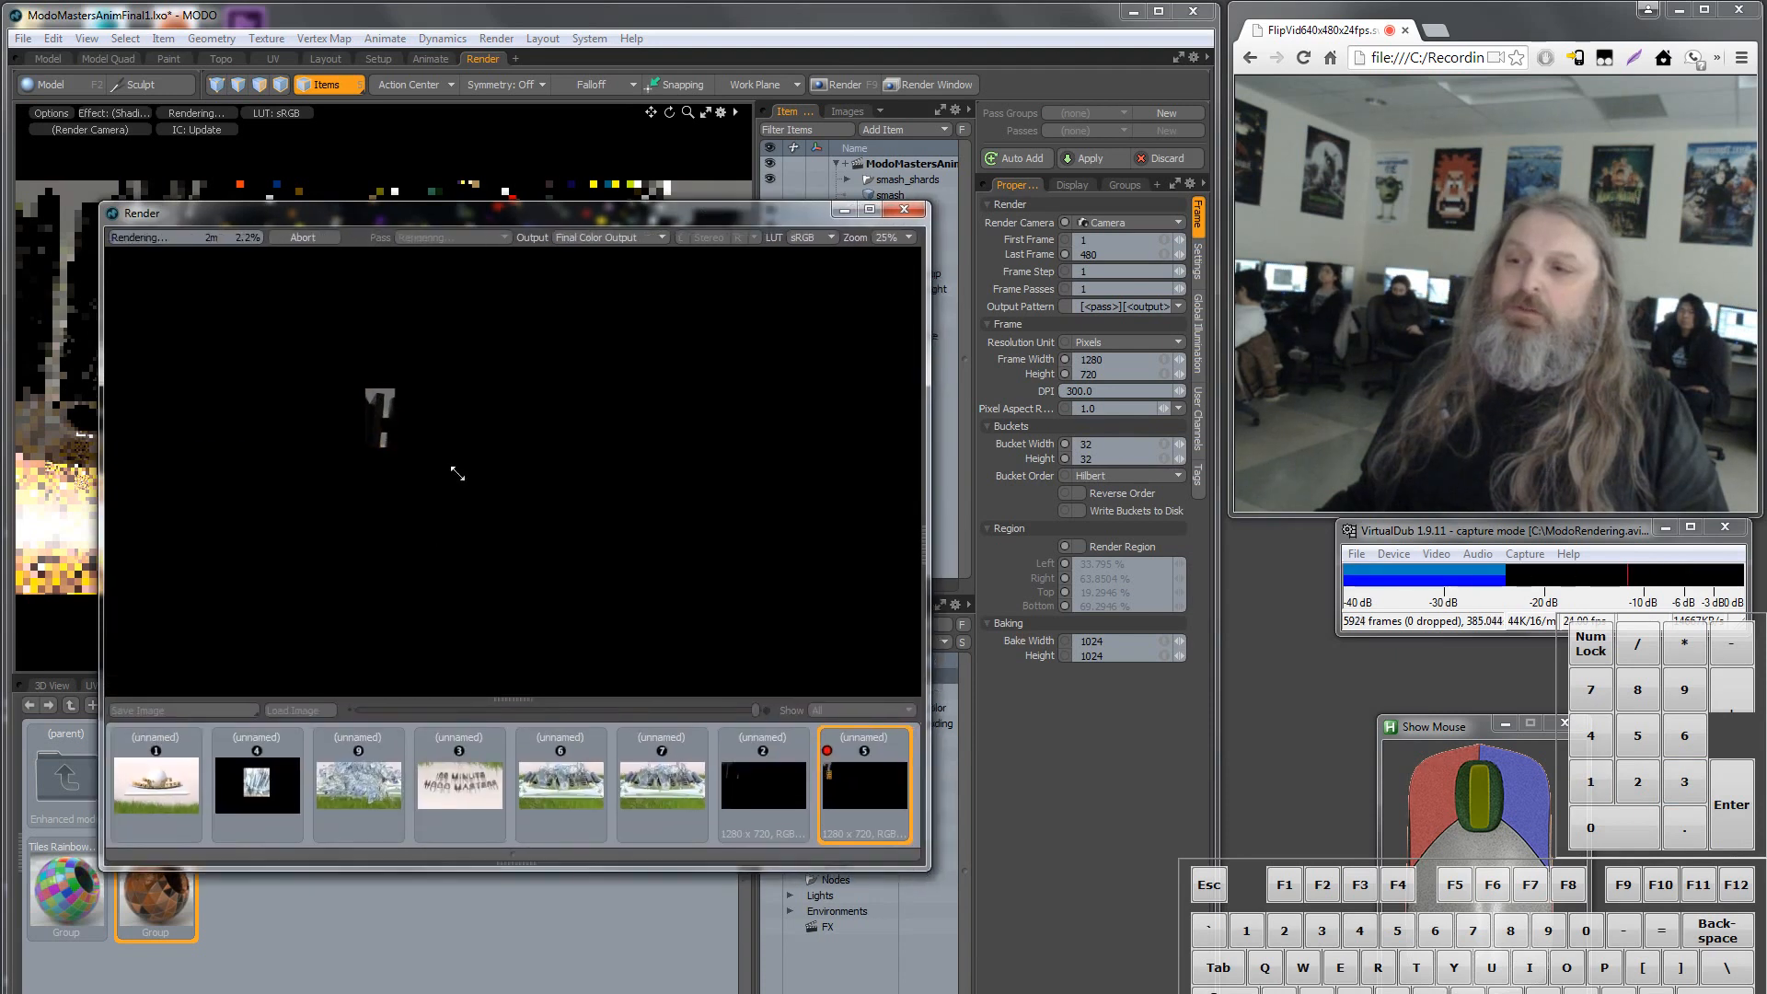
scroll(414, 428, "up", 2)
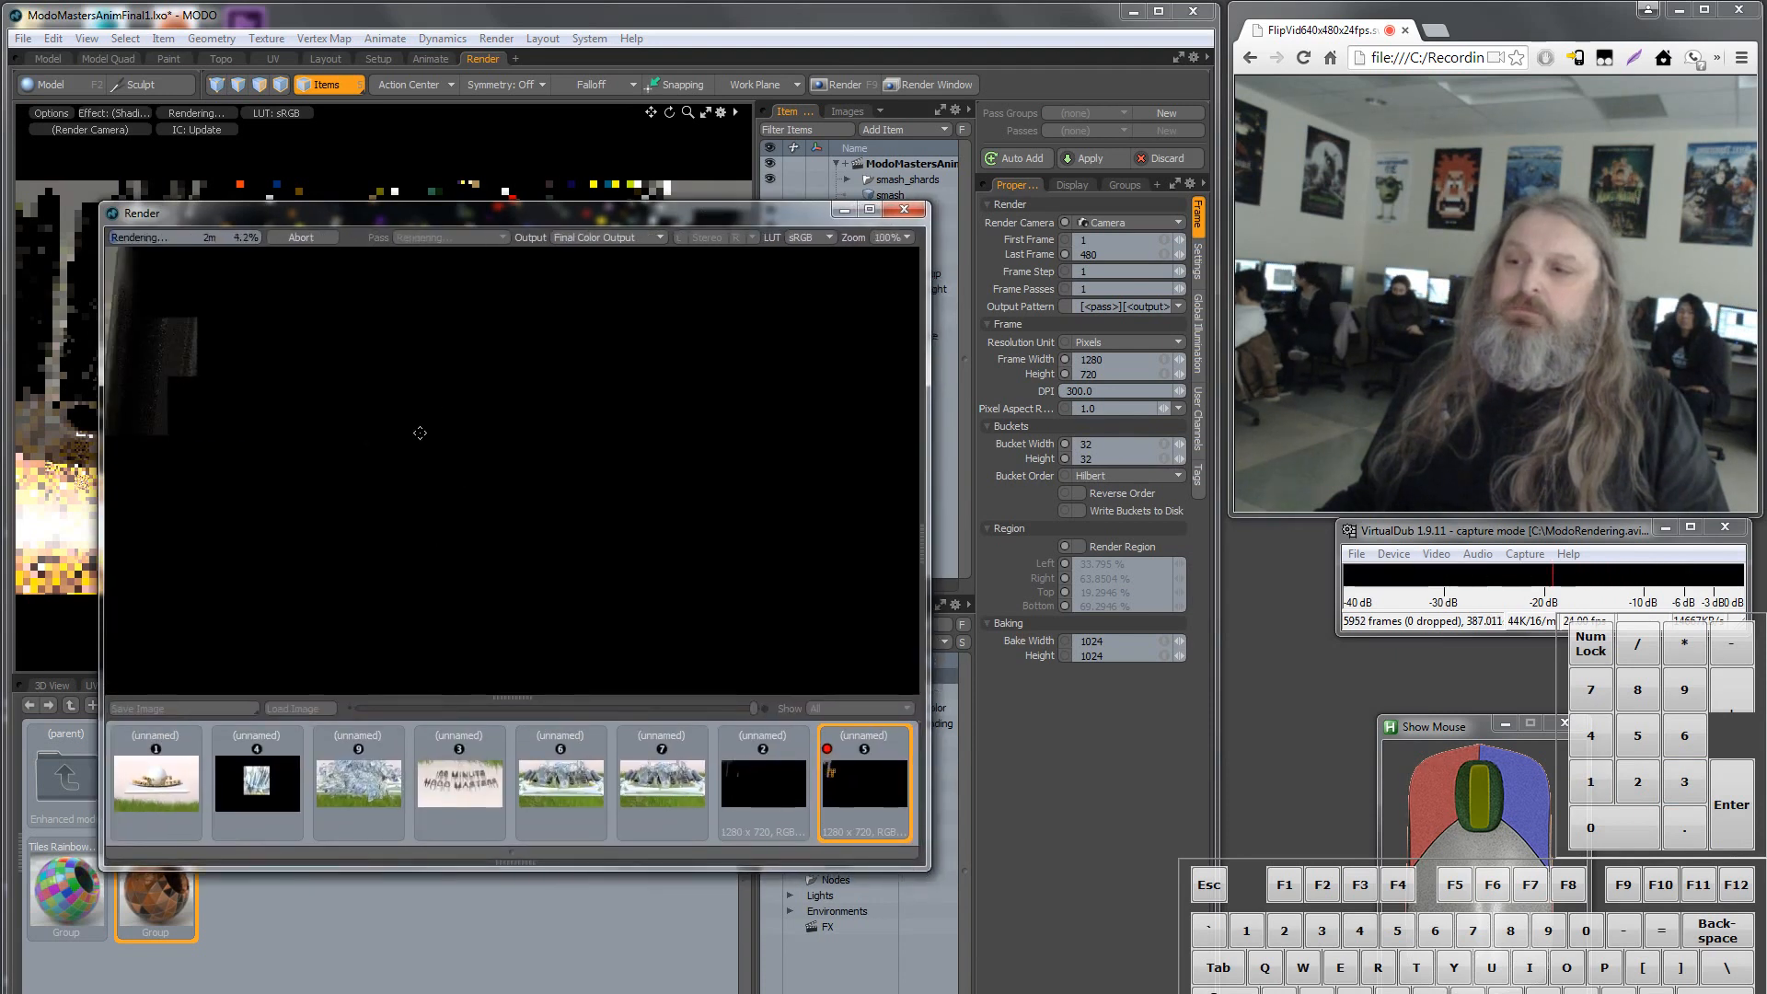
scroll(414, 434, "down", 1)
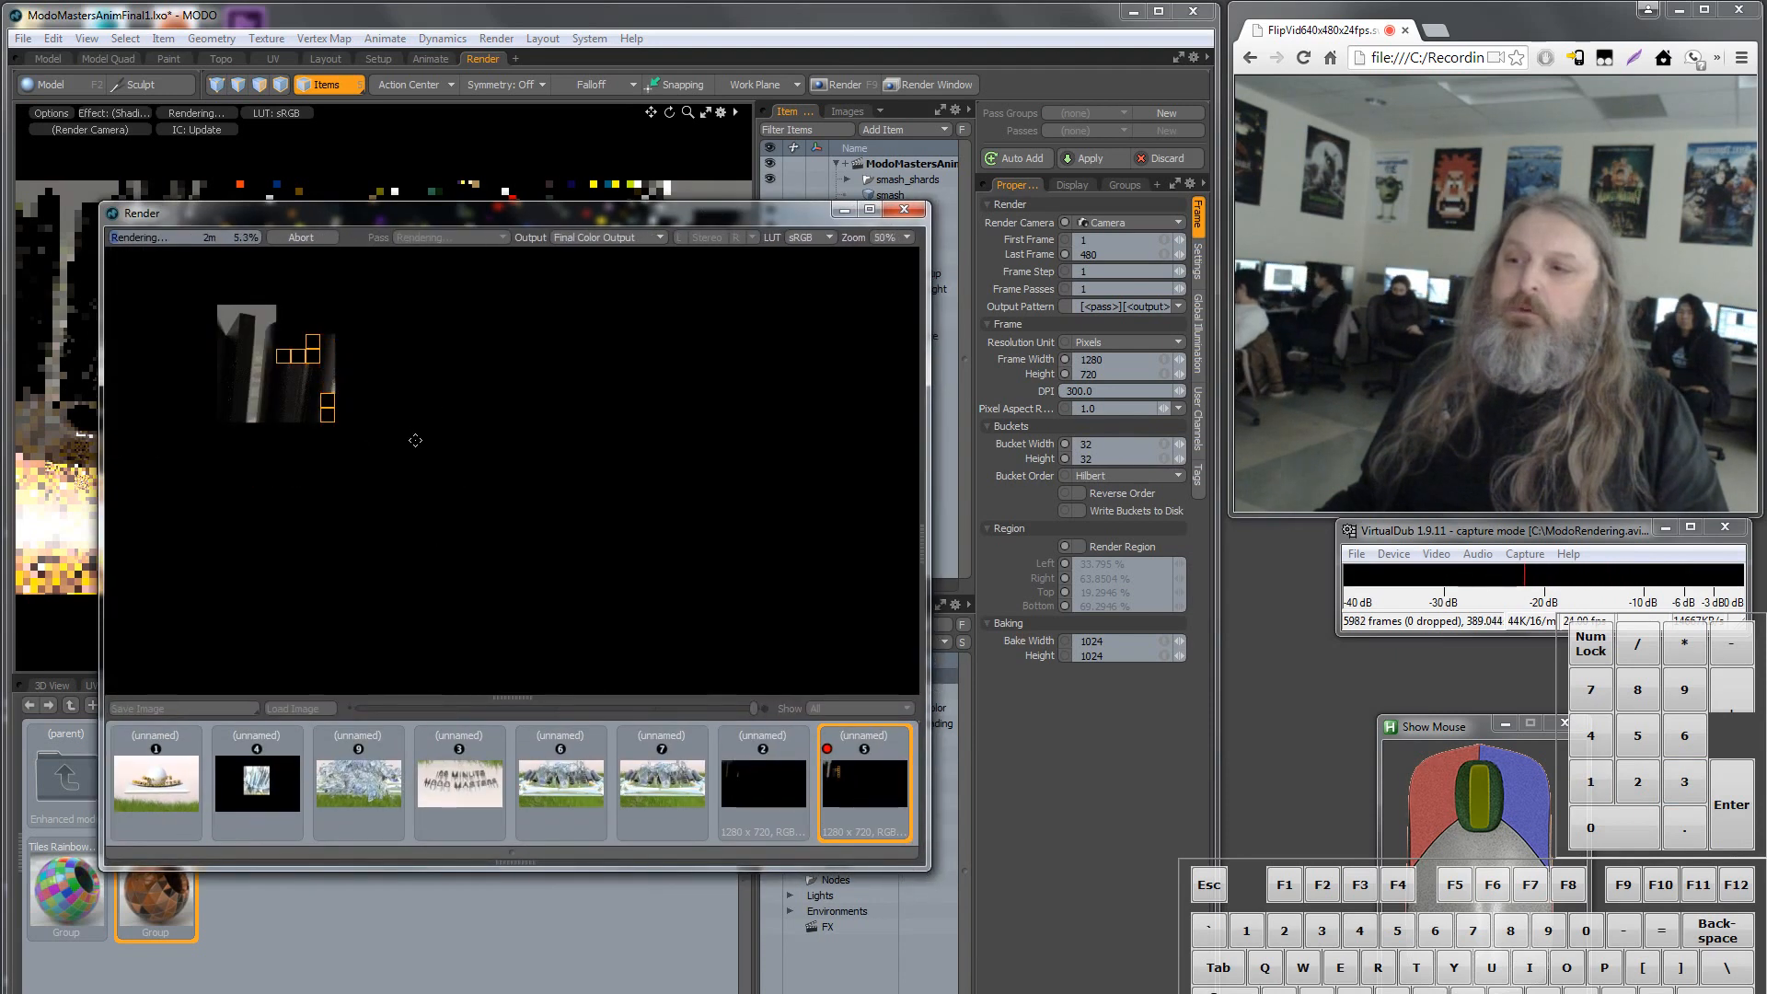
left_click_drag(453, 212, 375, 161)
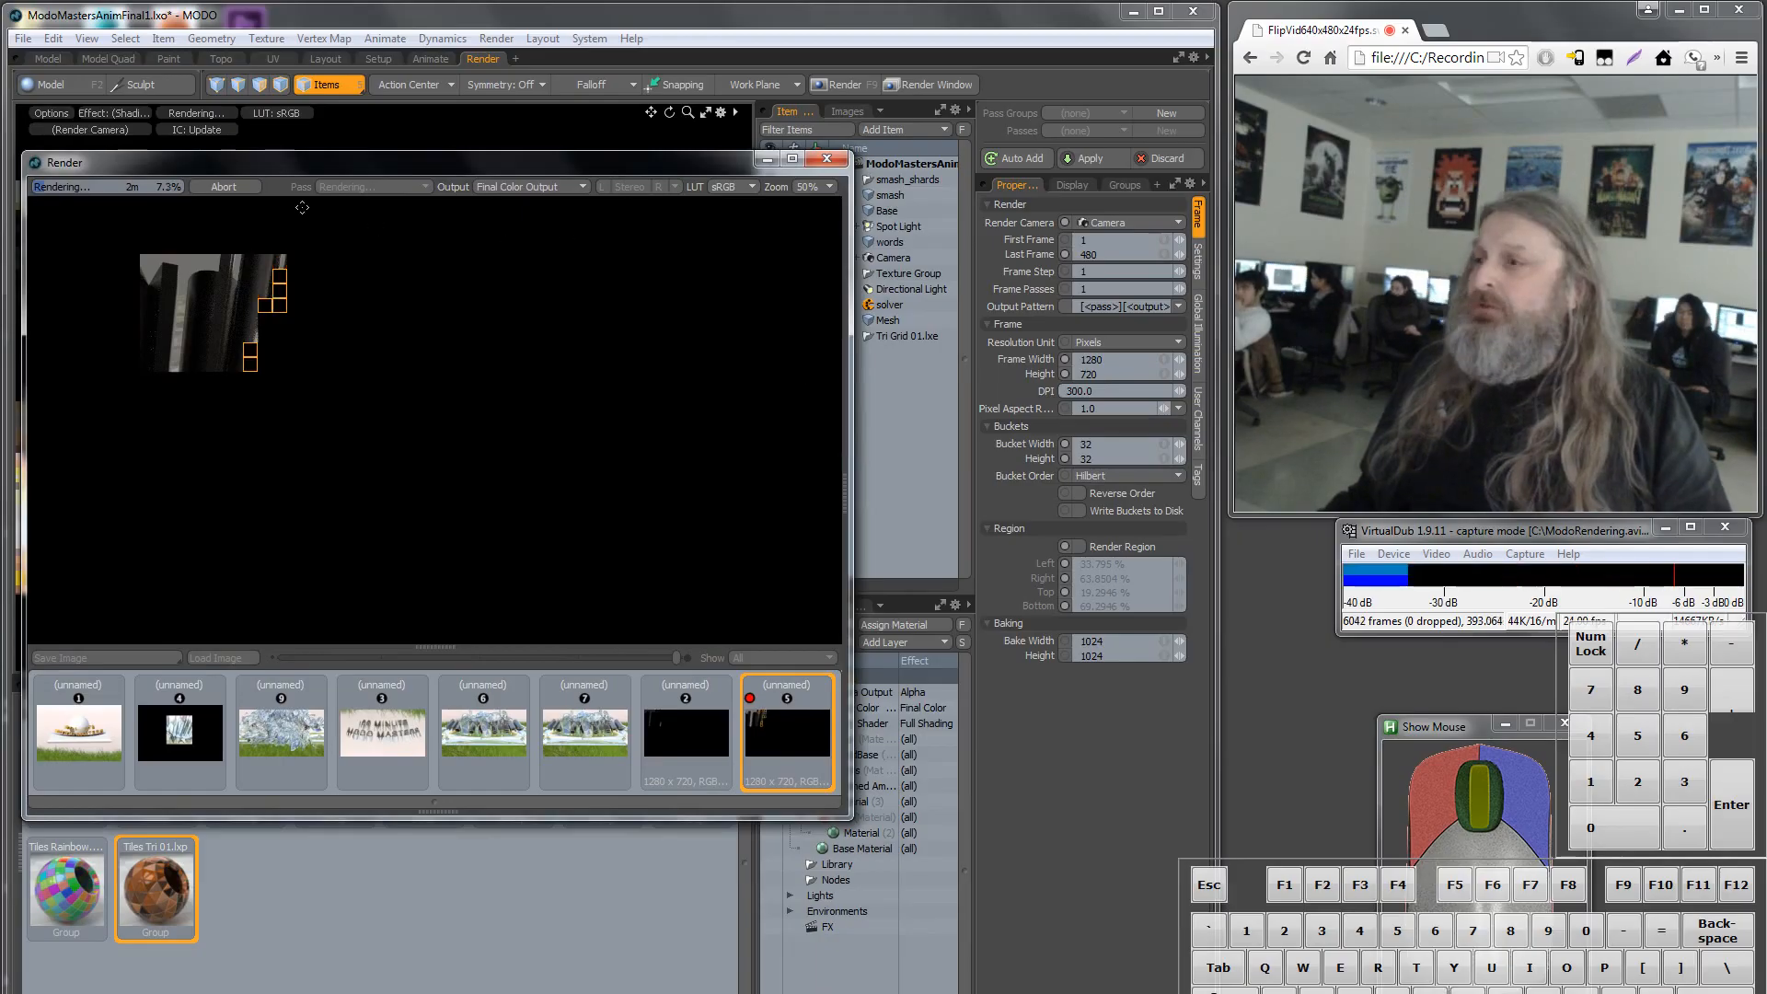
Abort the 32-pixel bucket render and move the render window clear of the scene view's top.
left_click(224, 186)
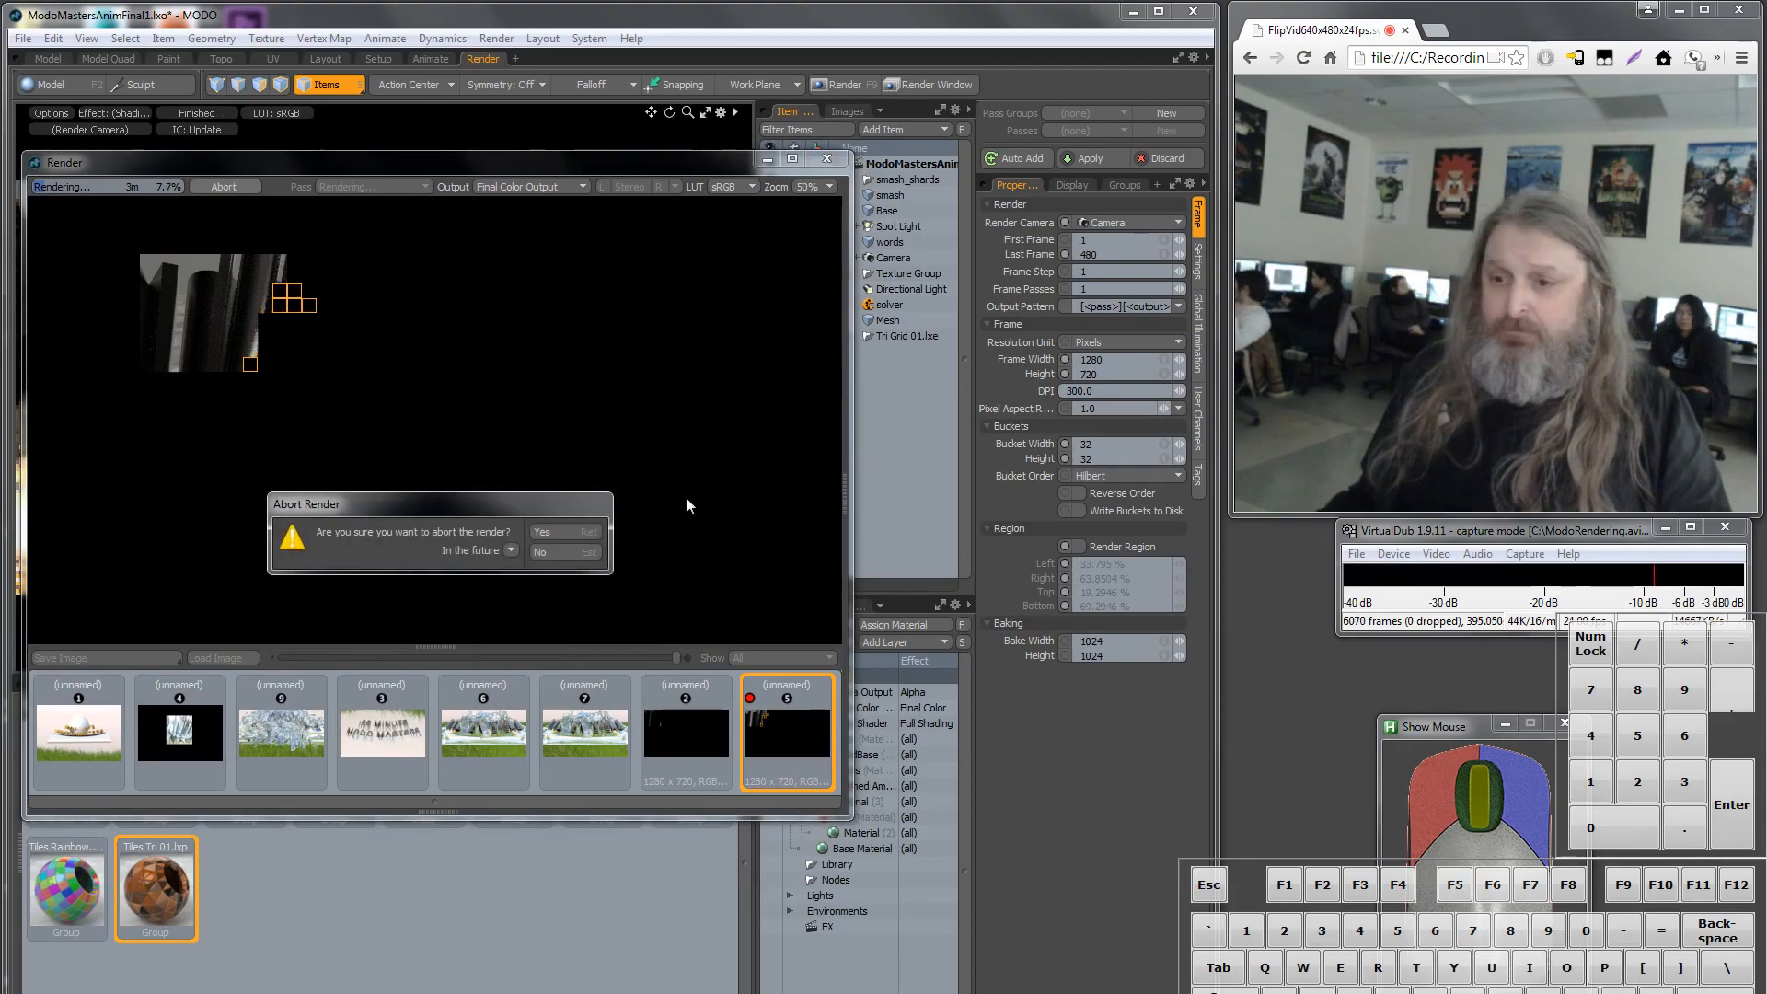
left_click(543, 529)
left_click_drag(518, 163, 620, 279)
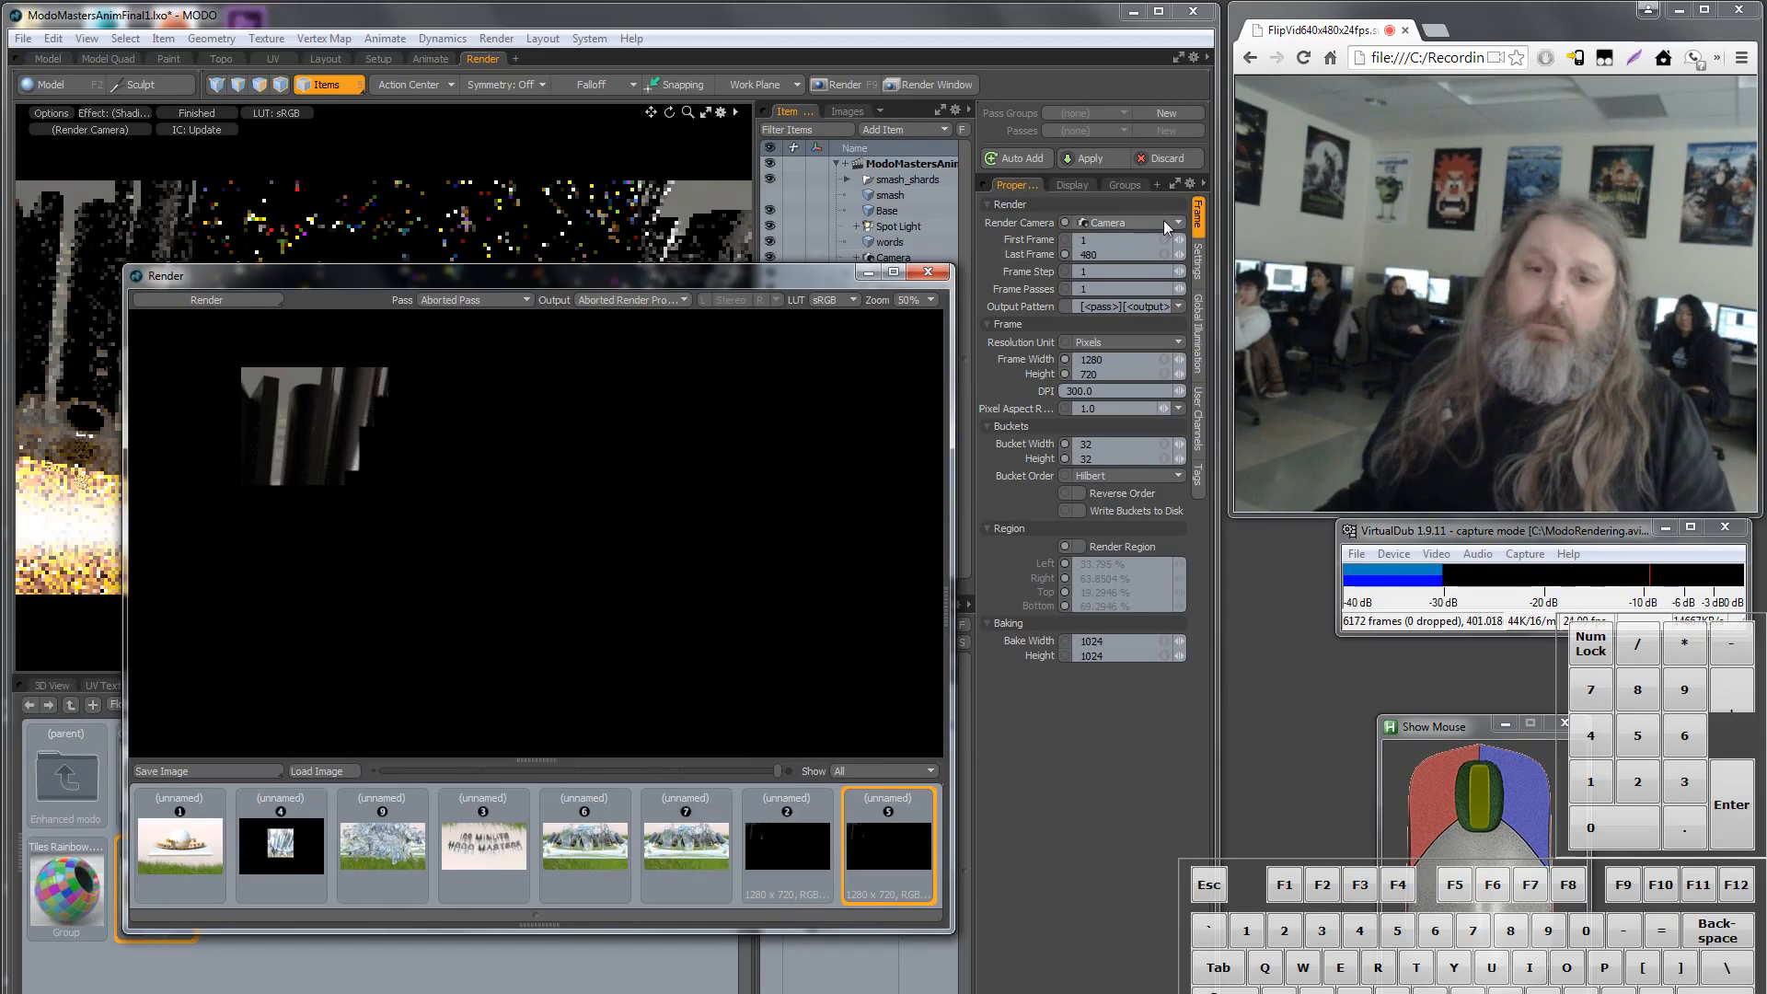
Enable indirect illumination in the Render item's global illumination settings.
left_click(1198, 340)
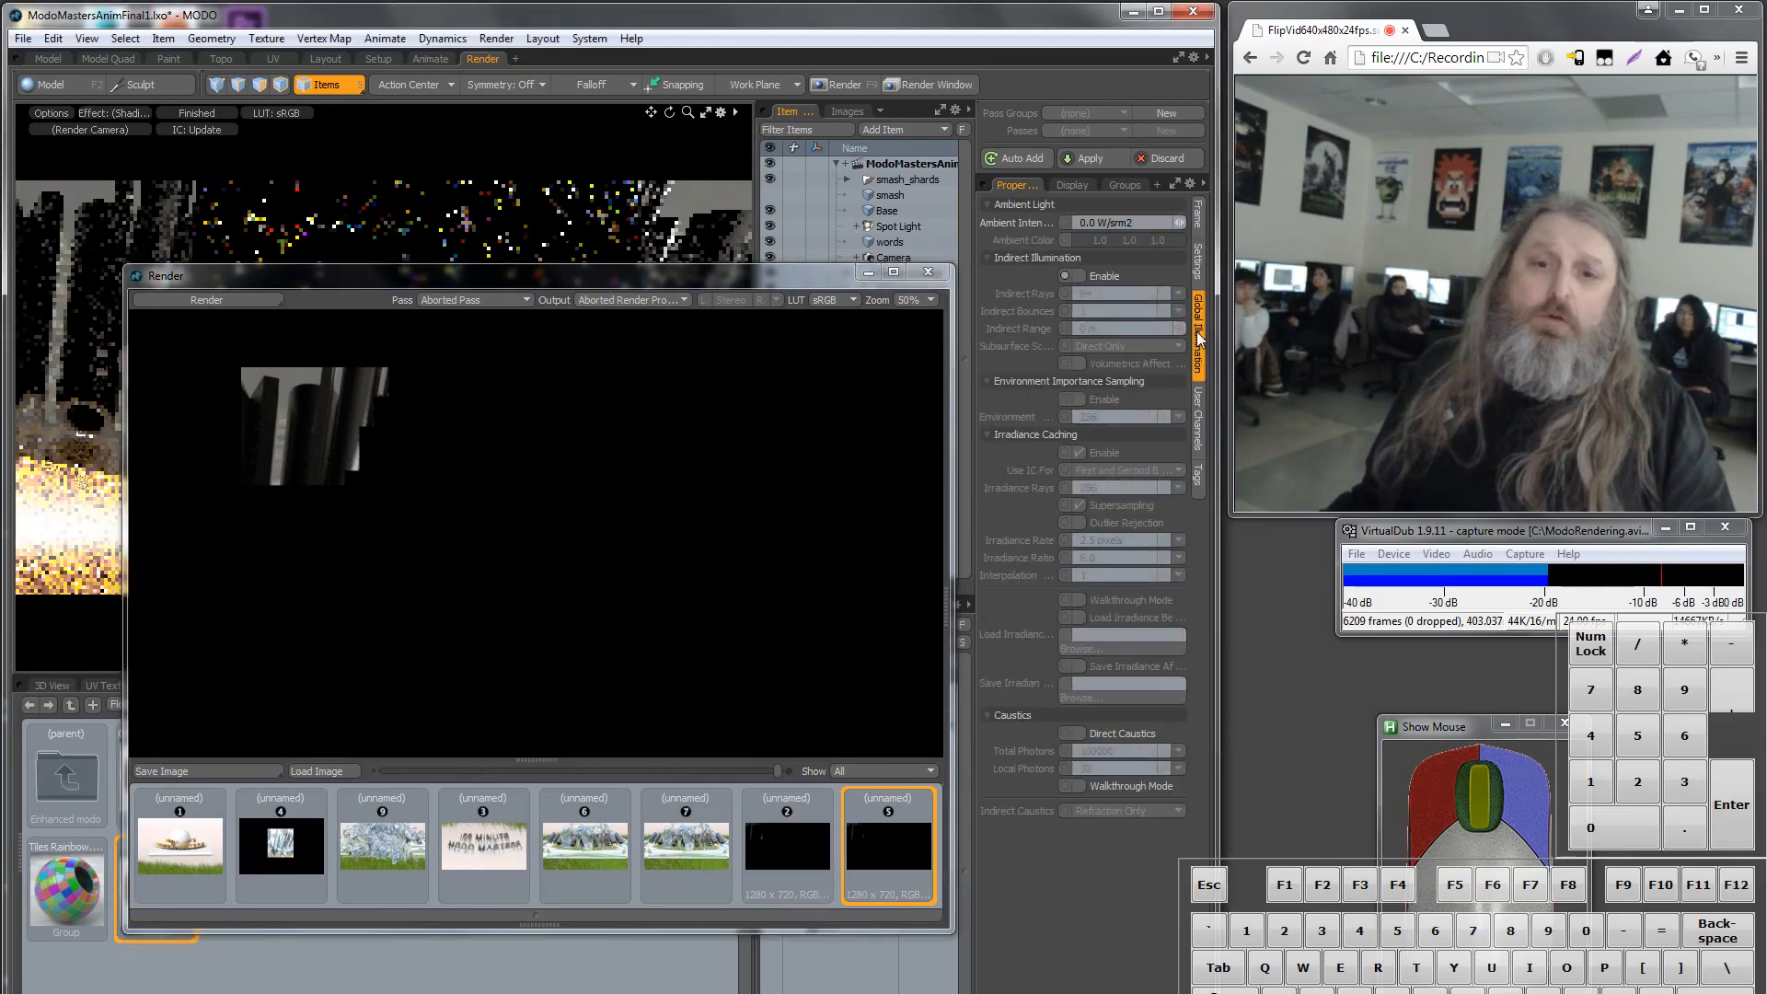
left_click(1080, 276)
left_click_drag(777, 279, 750, 185)
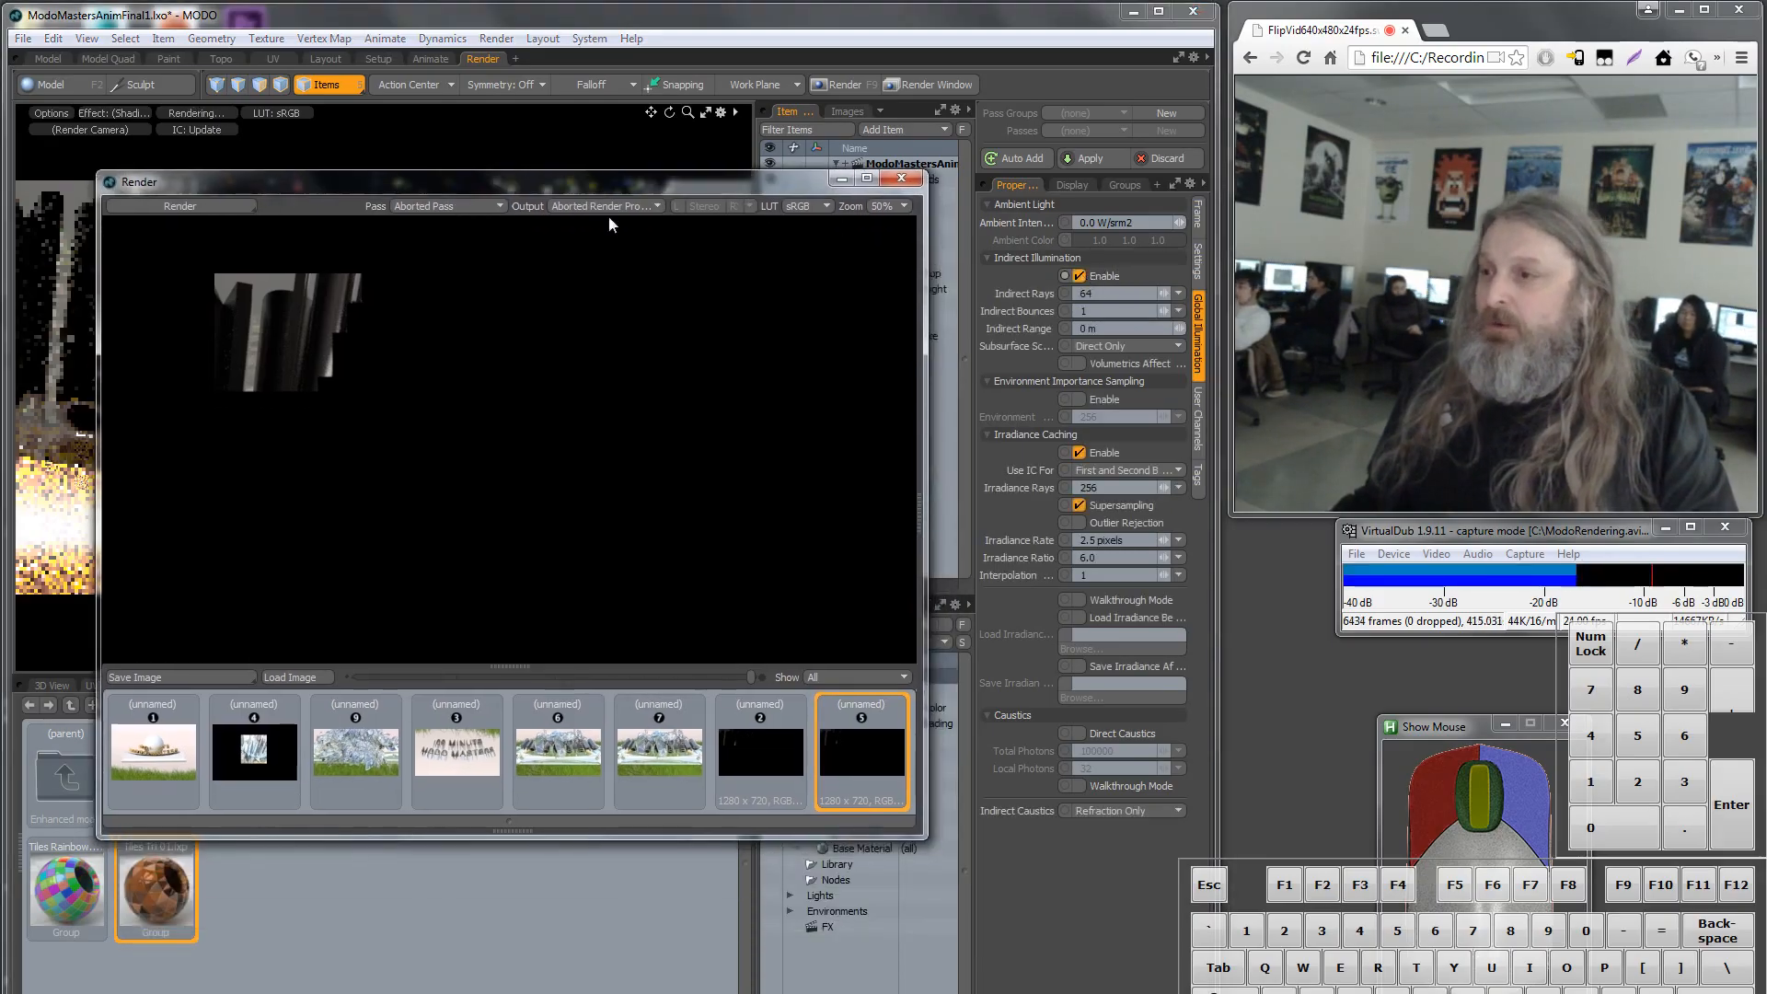
Render the current frame with indirect illumination switched on.
left_click(188, 204)
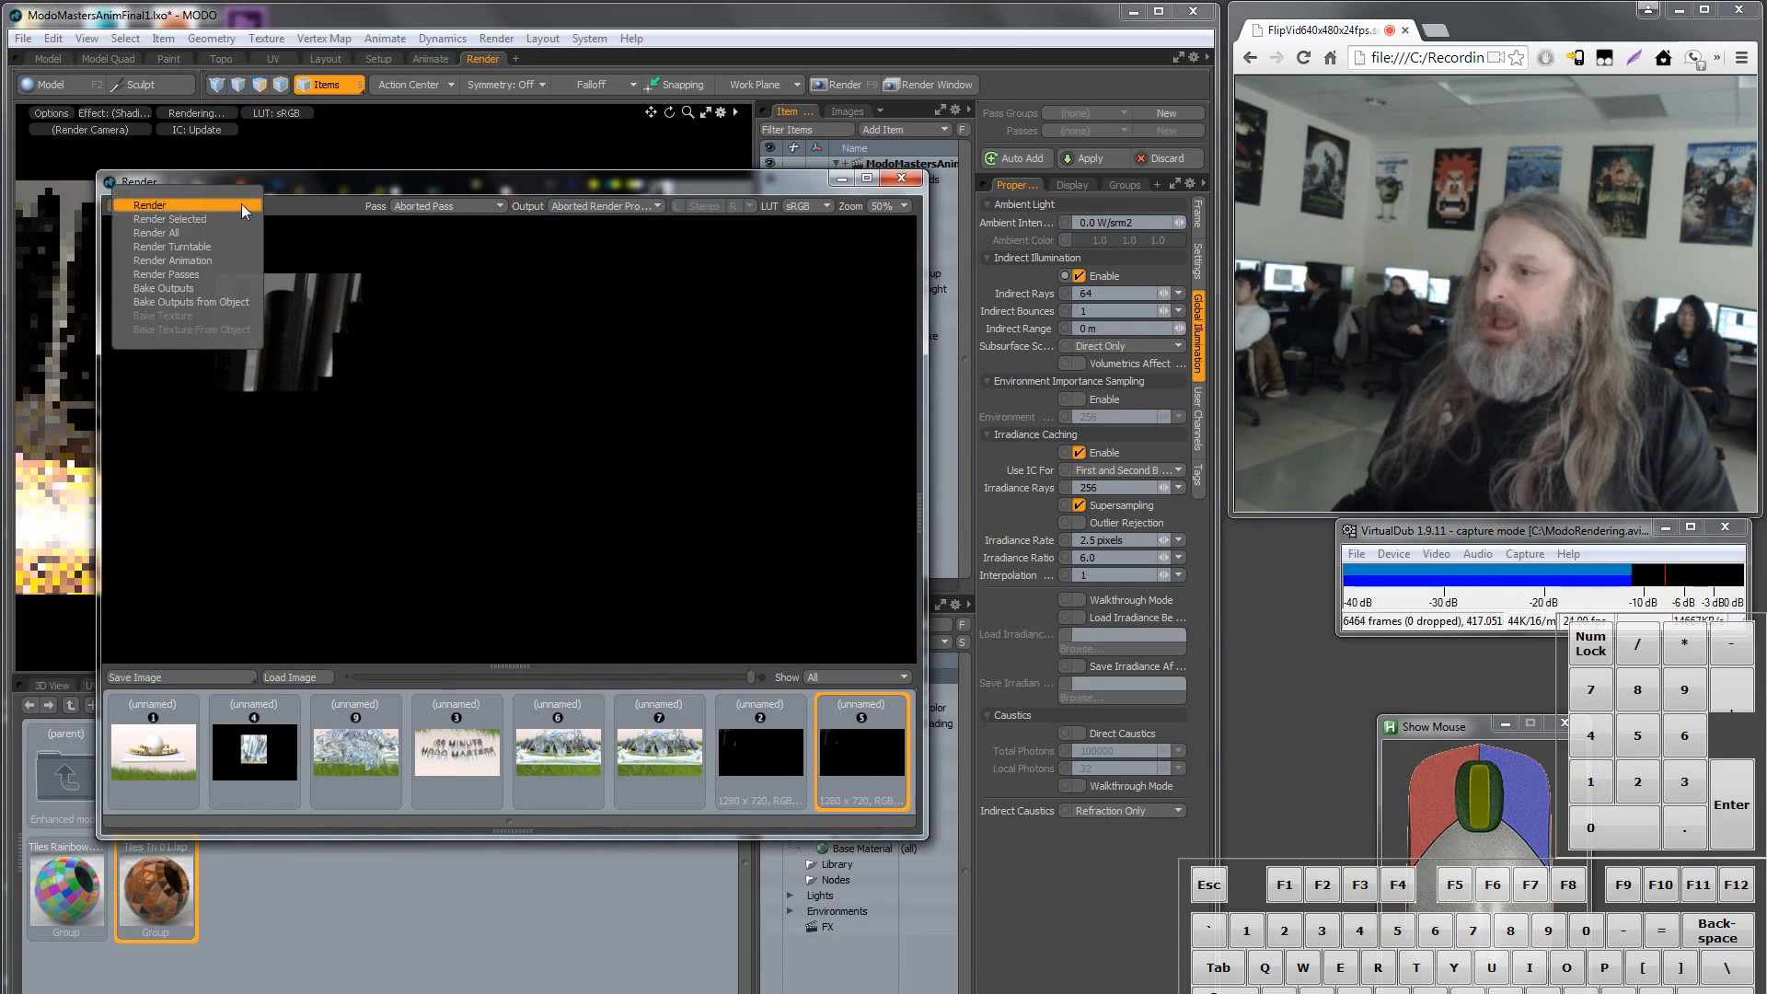
left_click(176, 206)
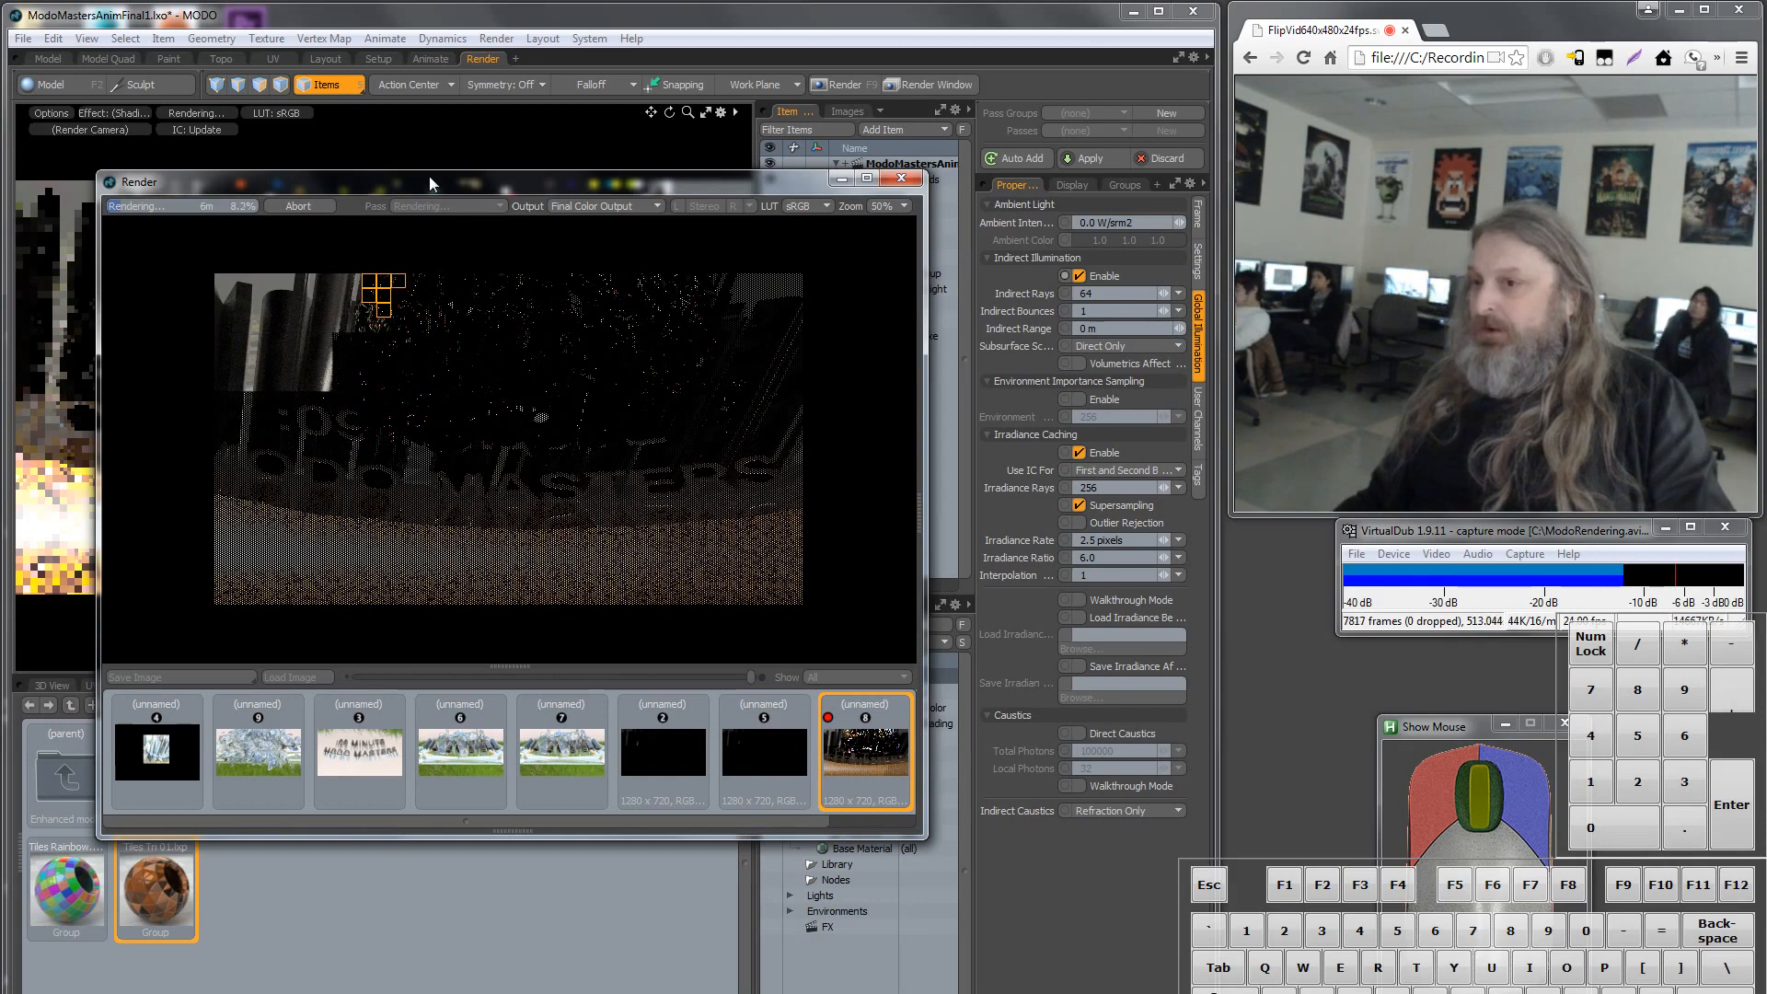
left_click_drag(411, 186, 390, 177)
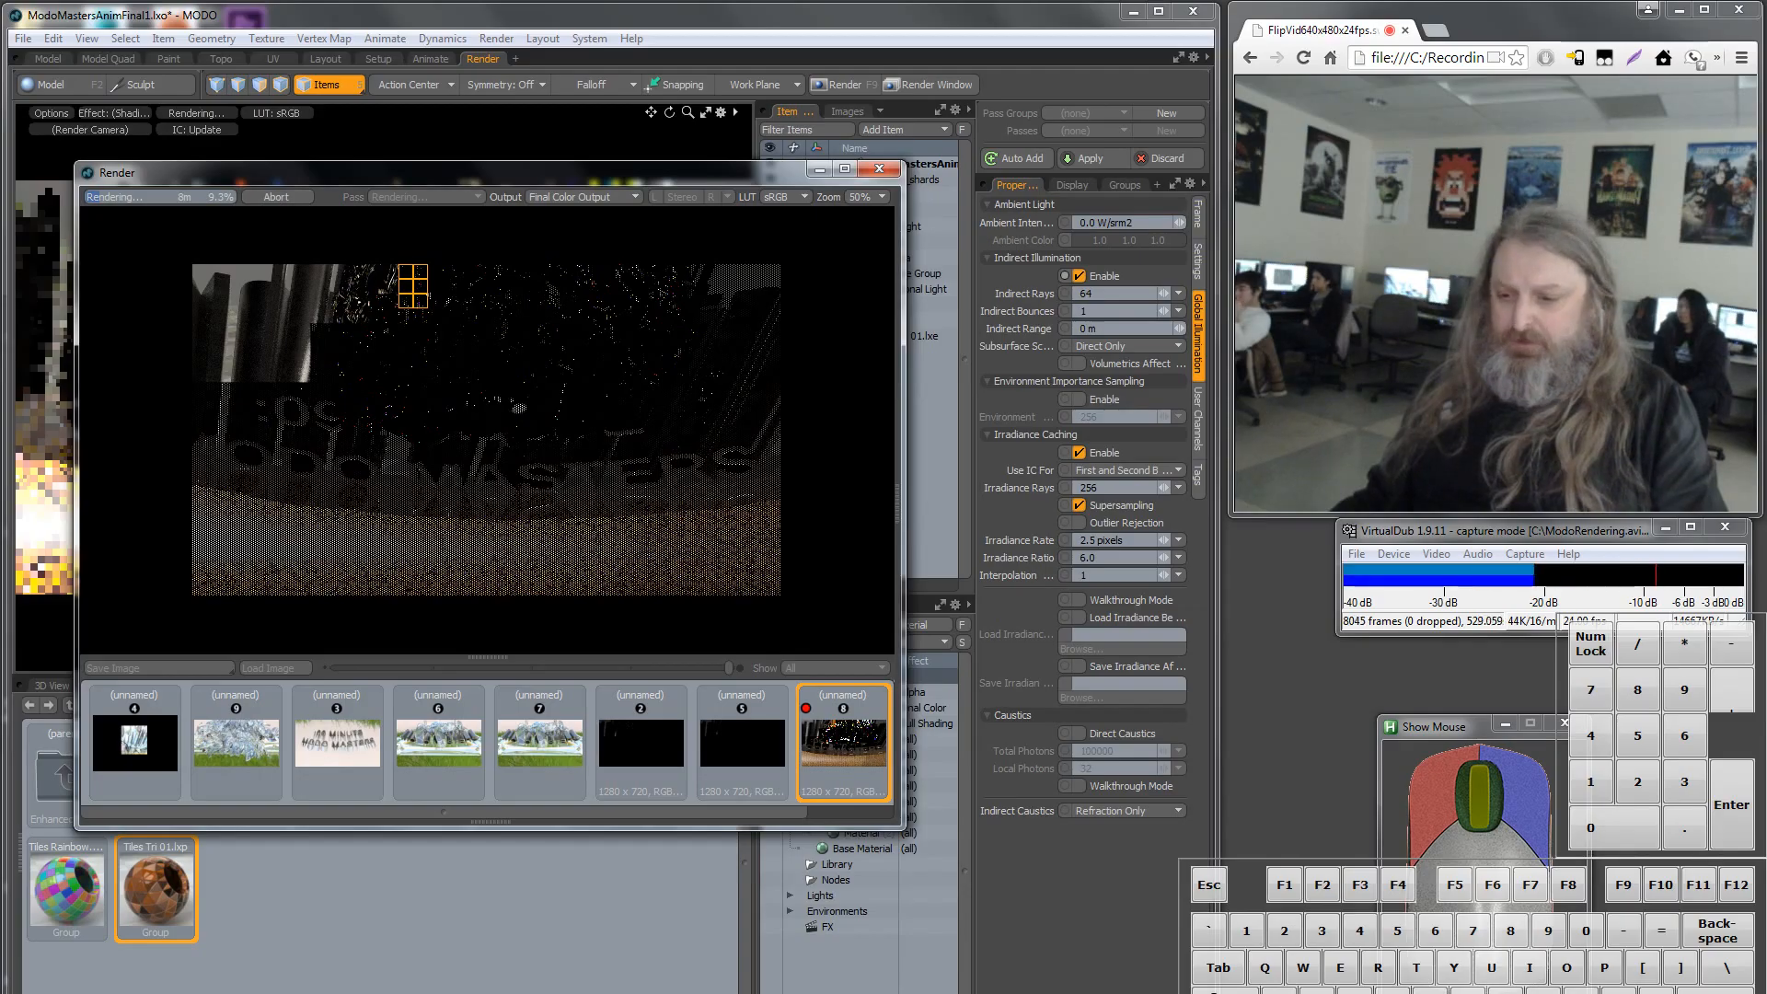
Bring up the CPU usage monitor to check the load, and abort the indirect illumination render.
left_click(1016, 993)
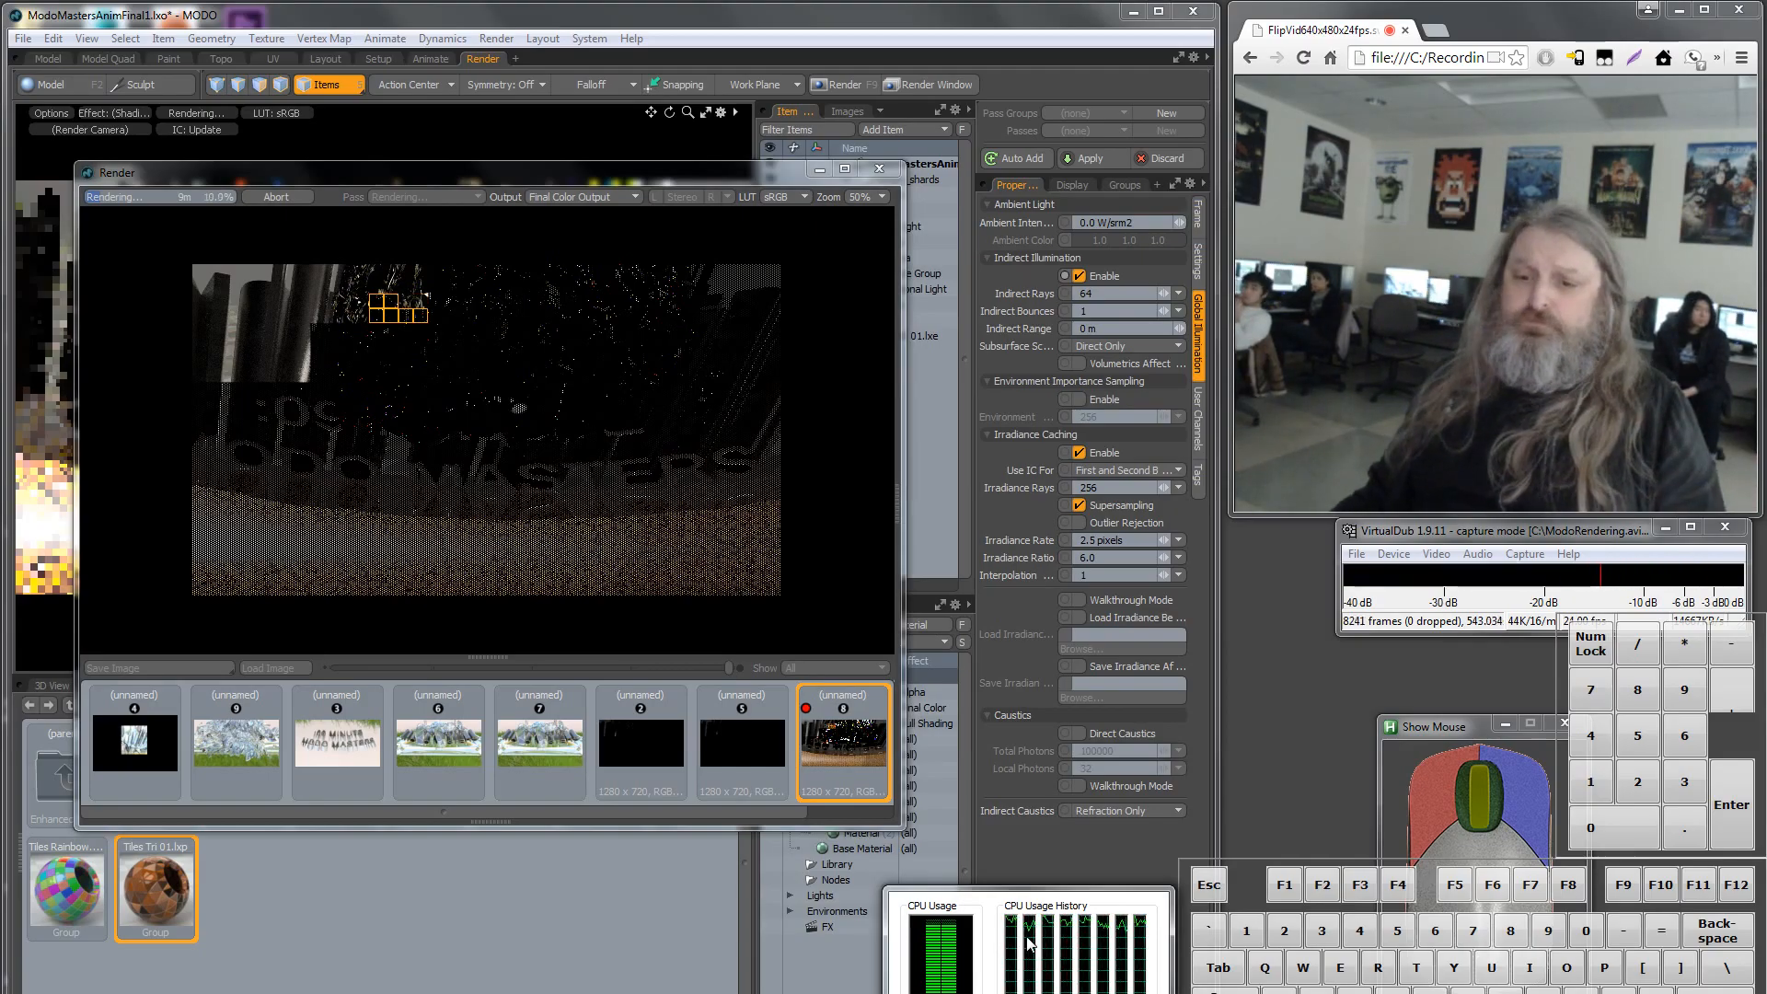
left_click(287, 197)
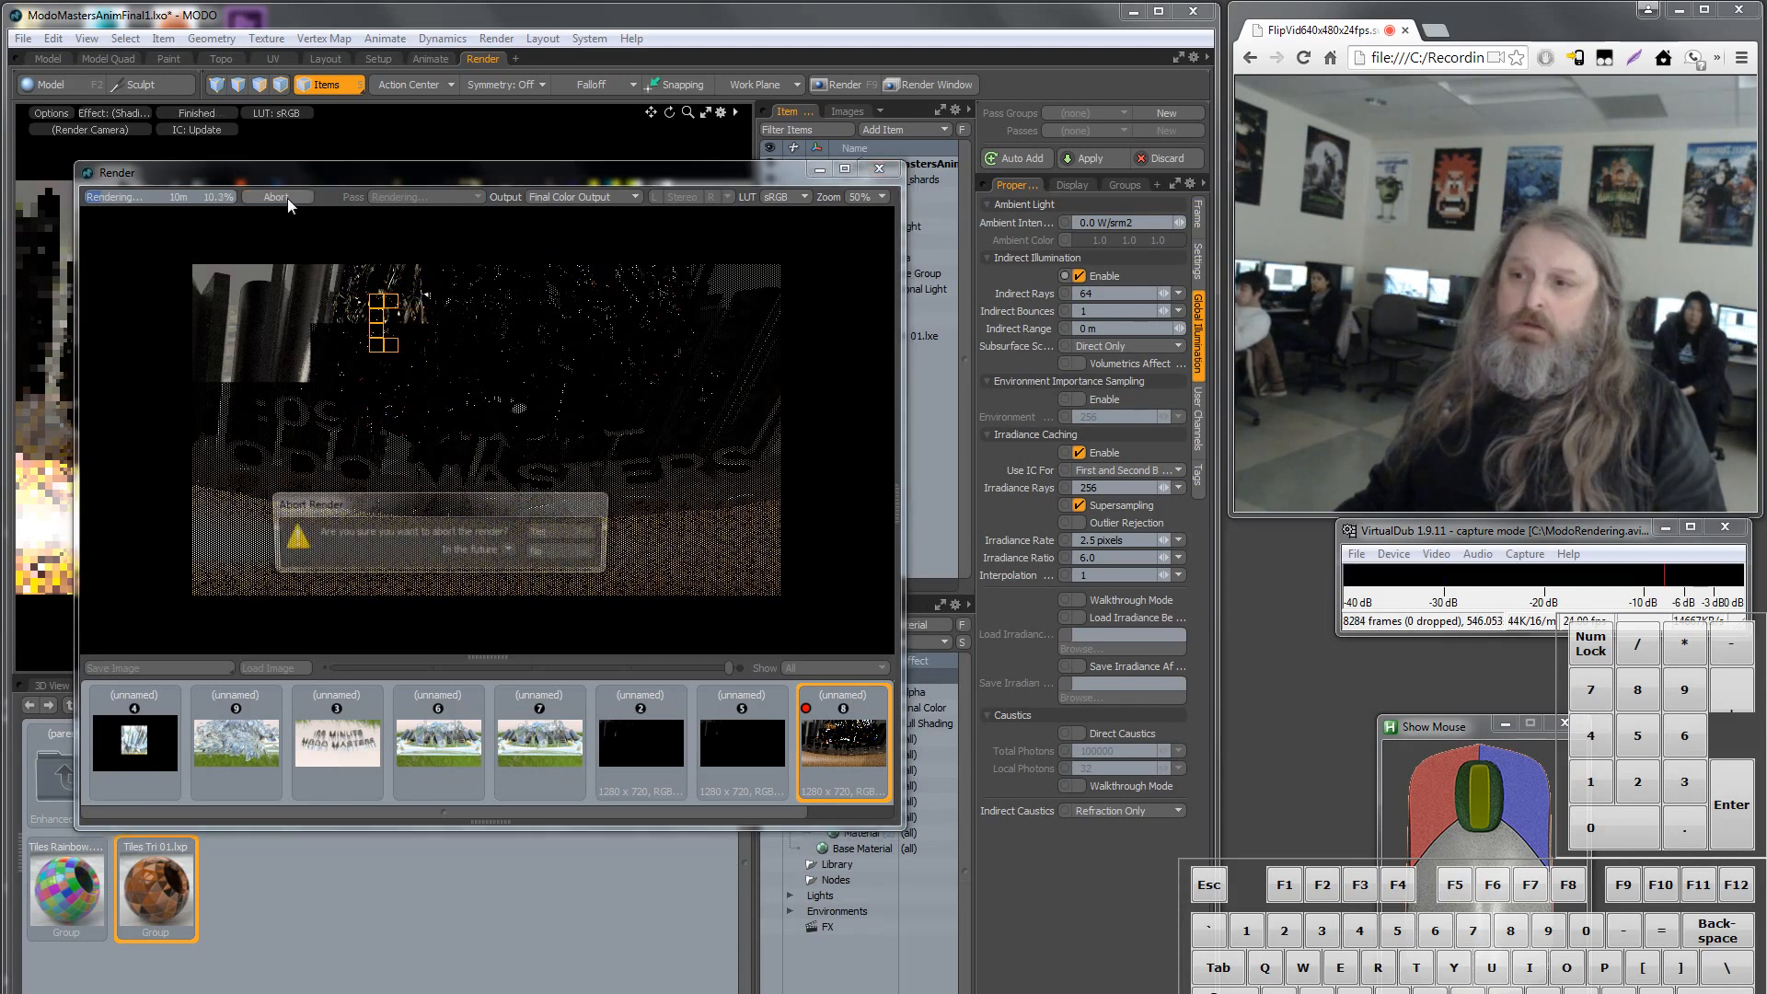
left_click(567, 530)
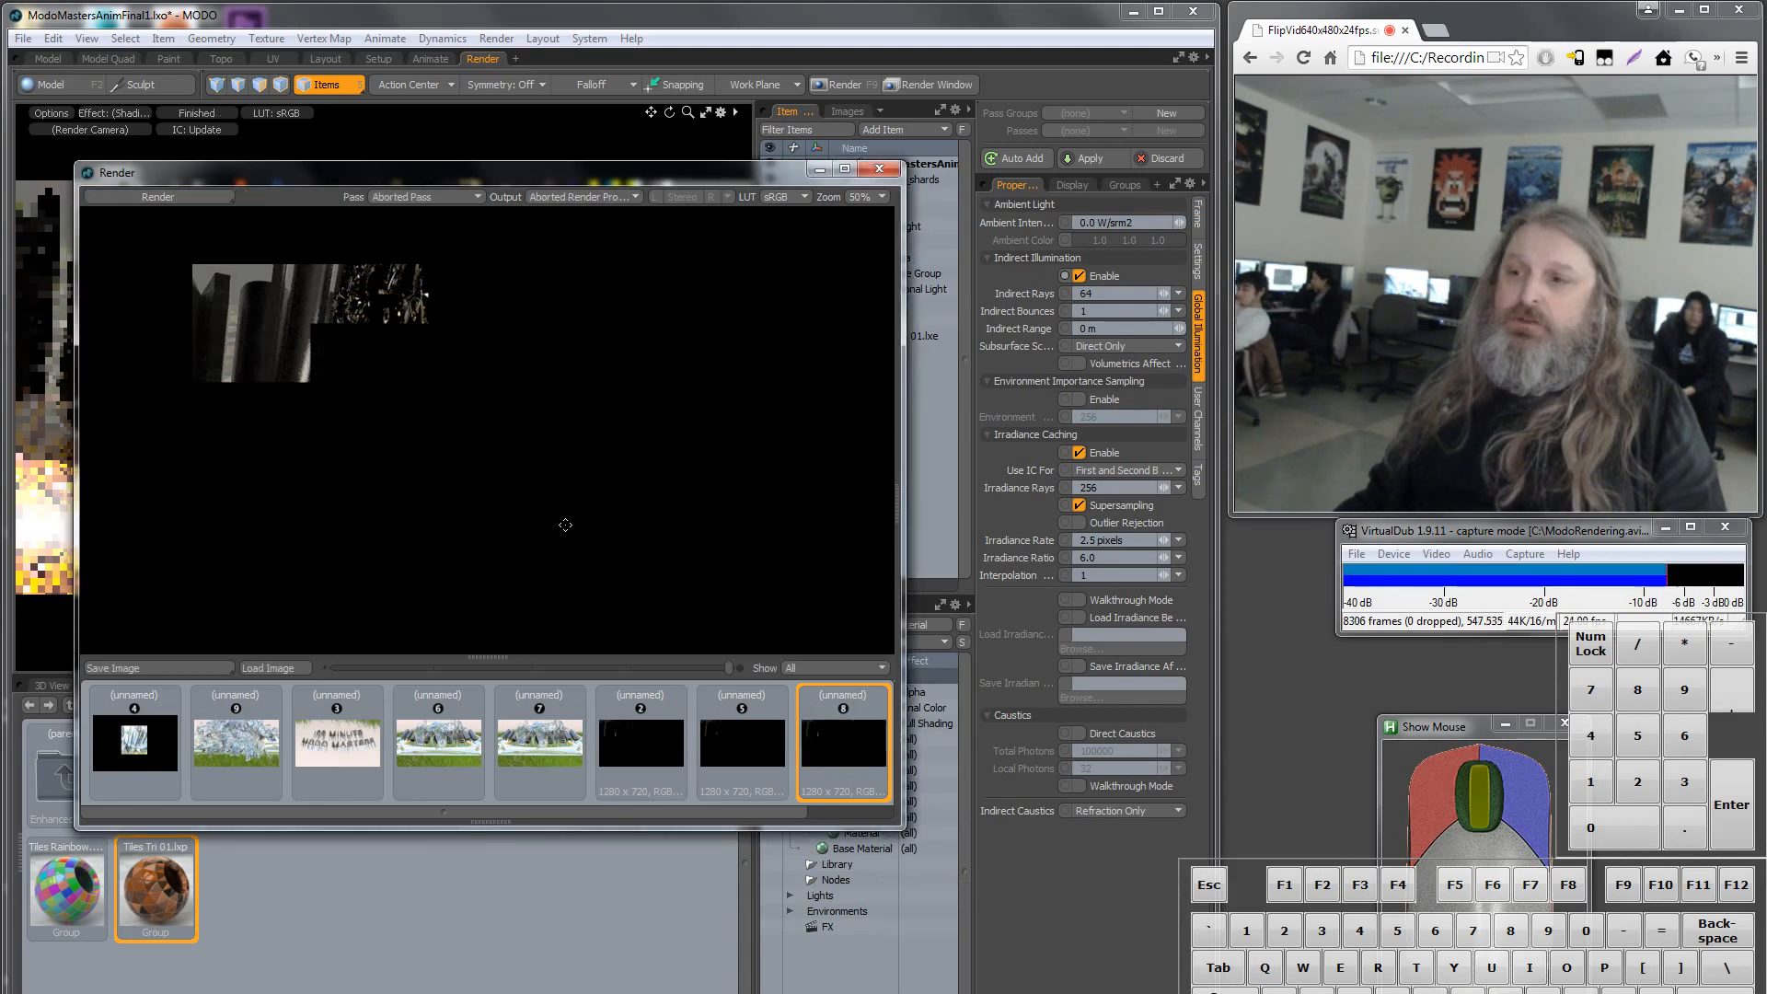
Compare the last two aborted renders by switching between their thumbnails.
left_click(754, 748)
left_click(842, 753)
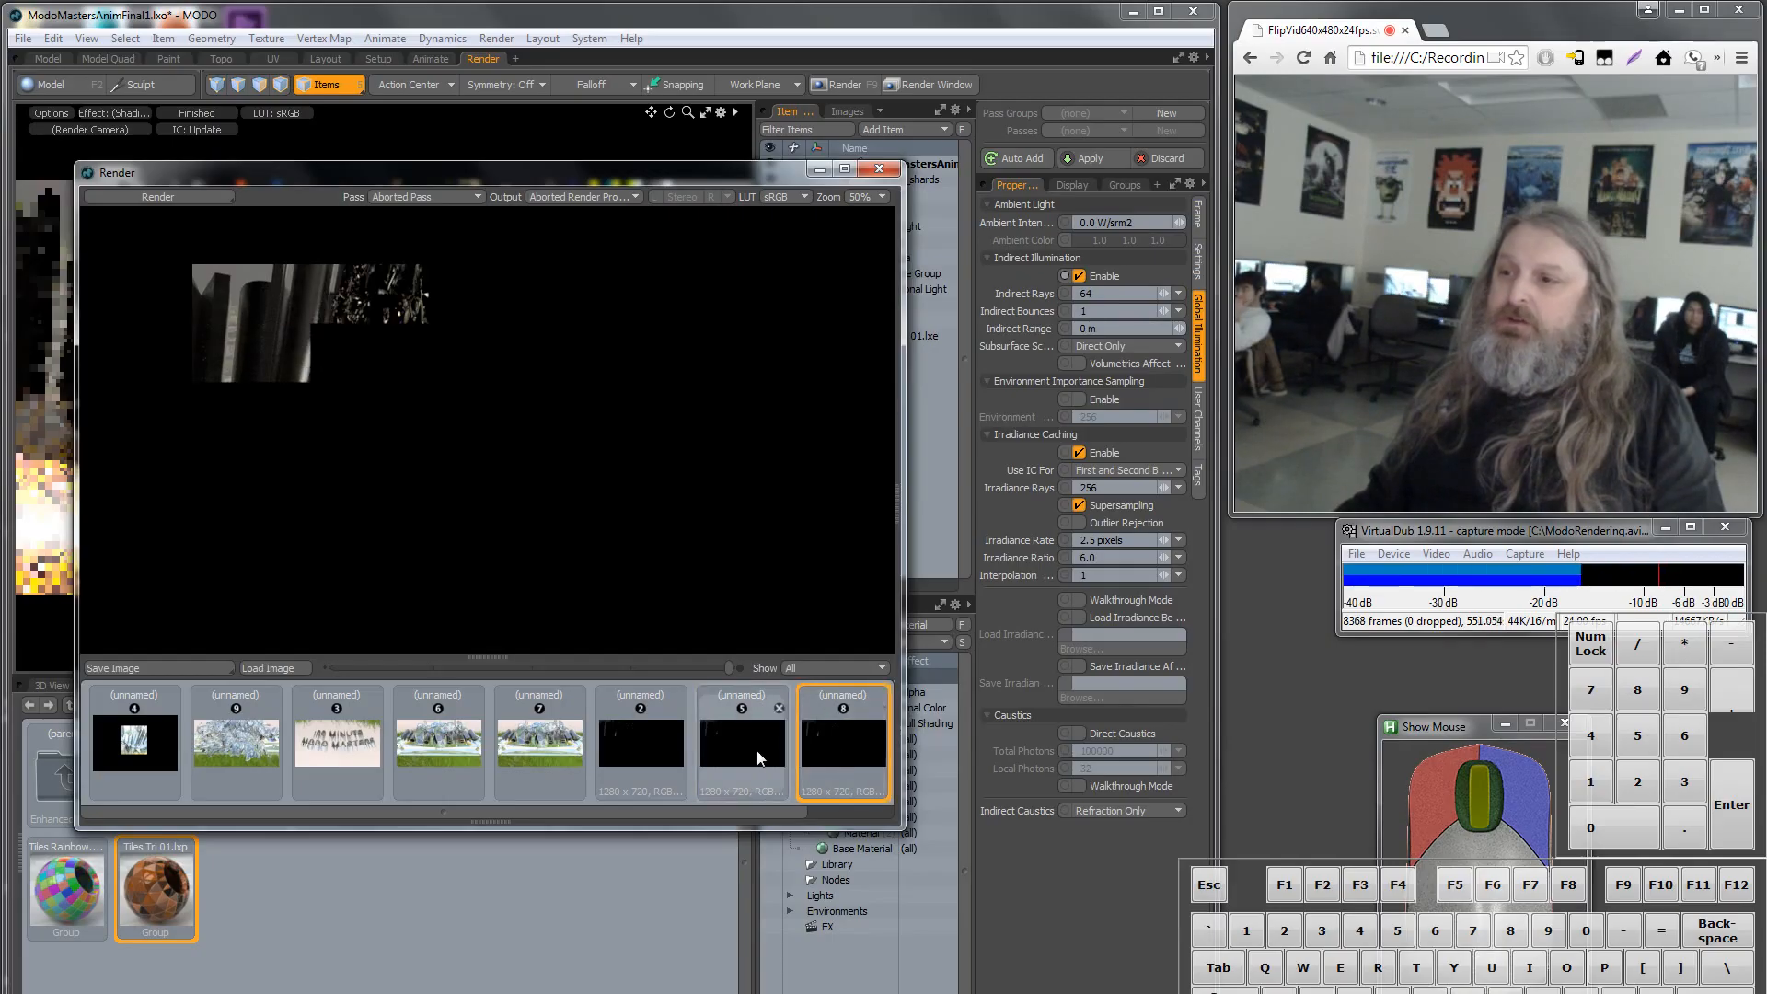
left_click(761, 757)
left_click(810, 760)
left_click(745, 762)
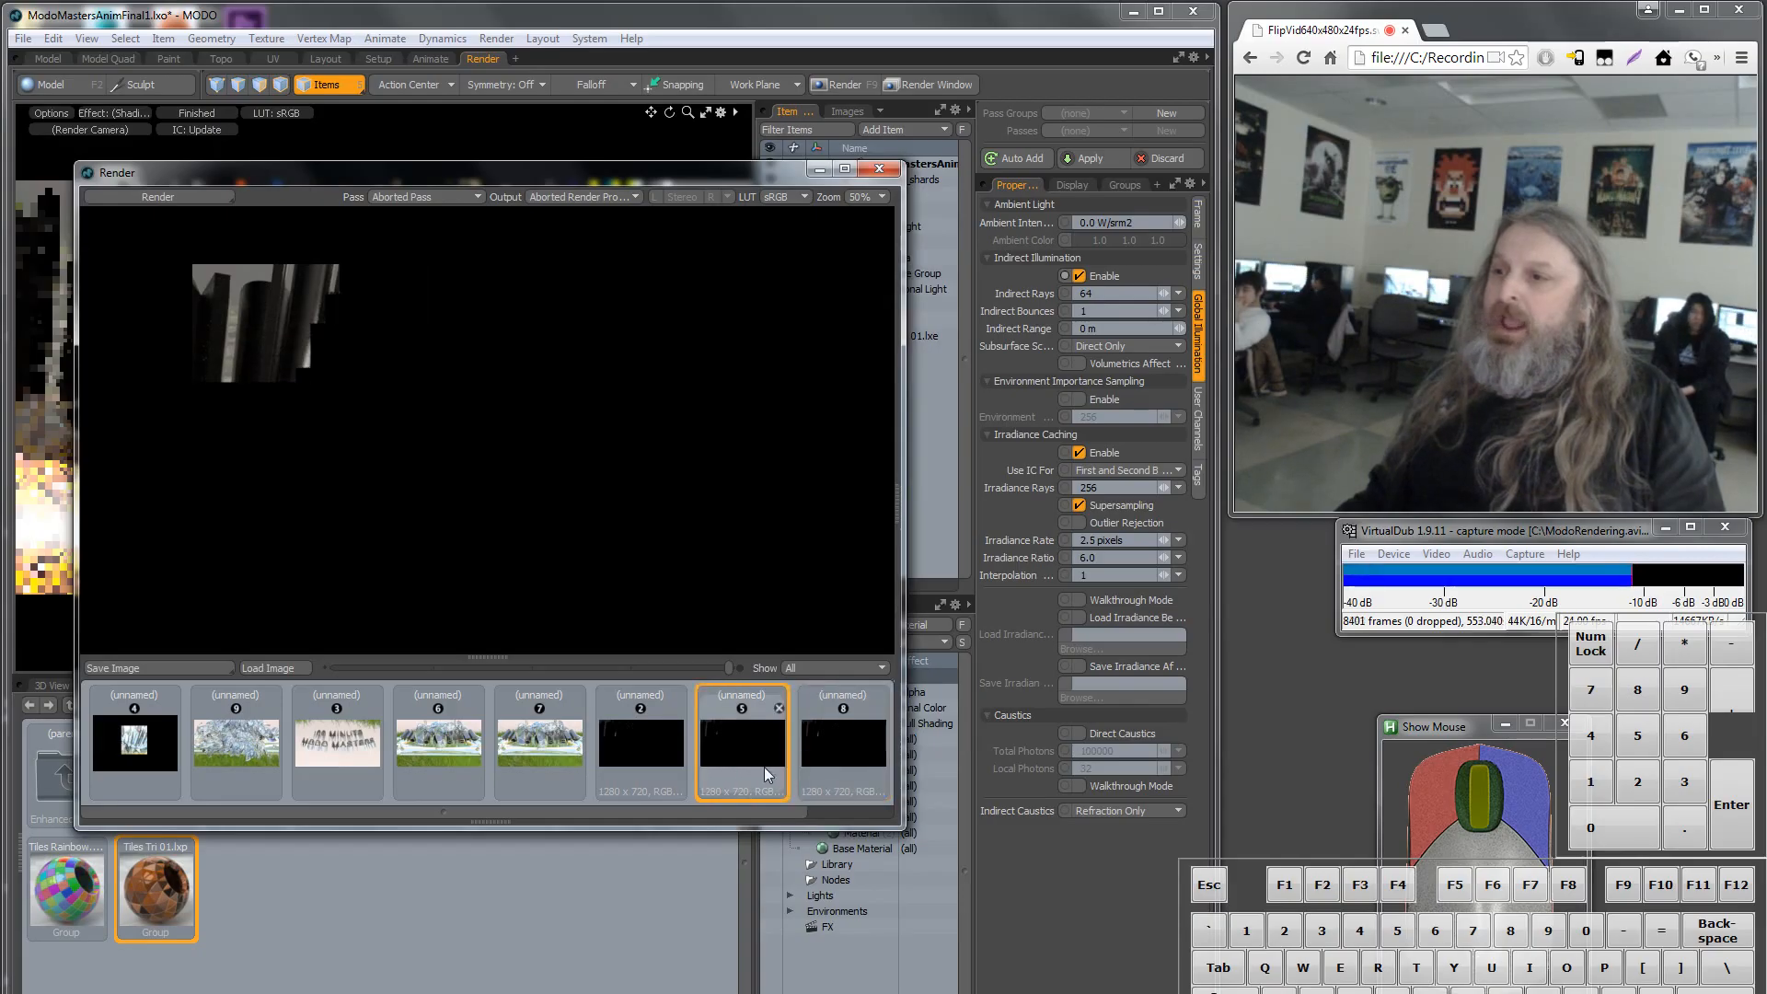
left_click(819, 761)
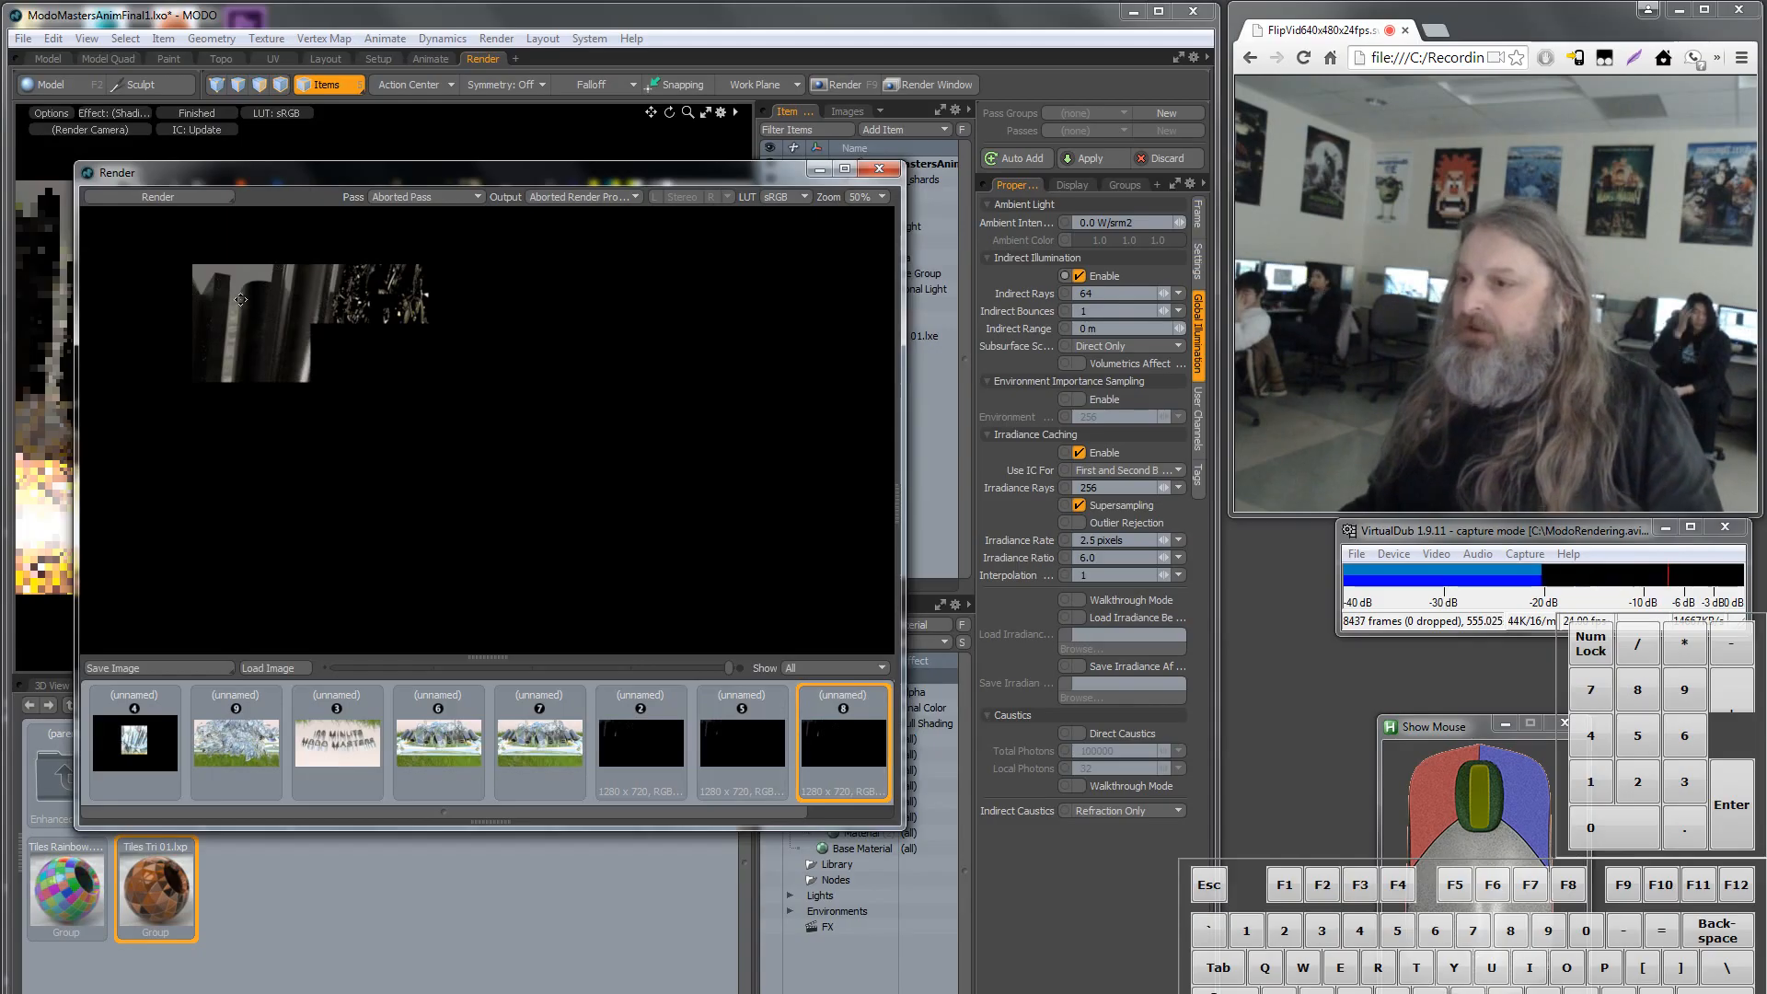
Compare the columns in the last two aborted renders up close at 200% zoom.
scroll(242, 300, "up", 2)
left_click_drag(159, 332, 318, 410)
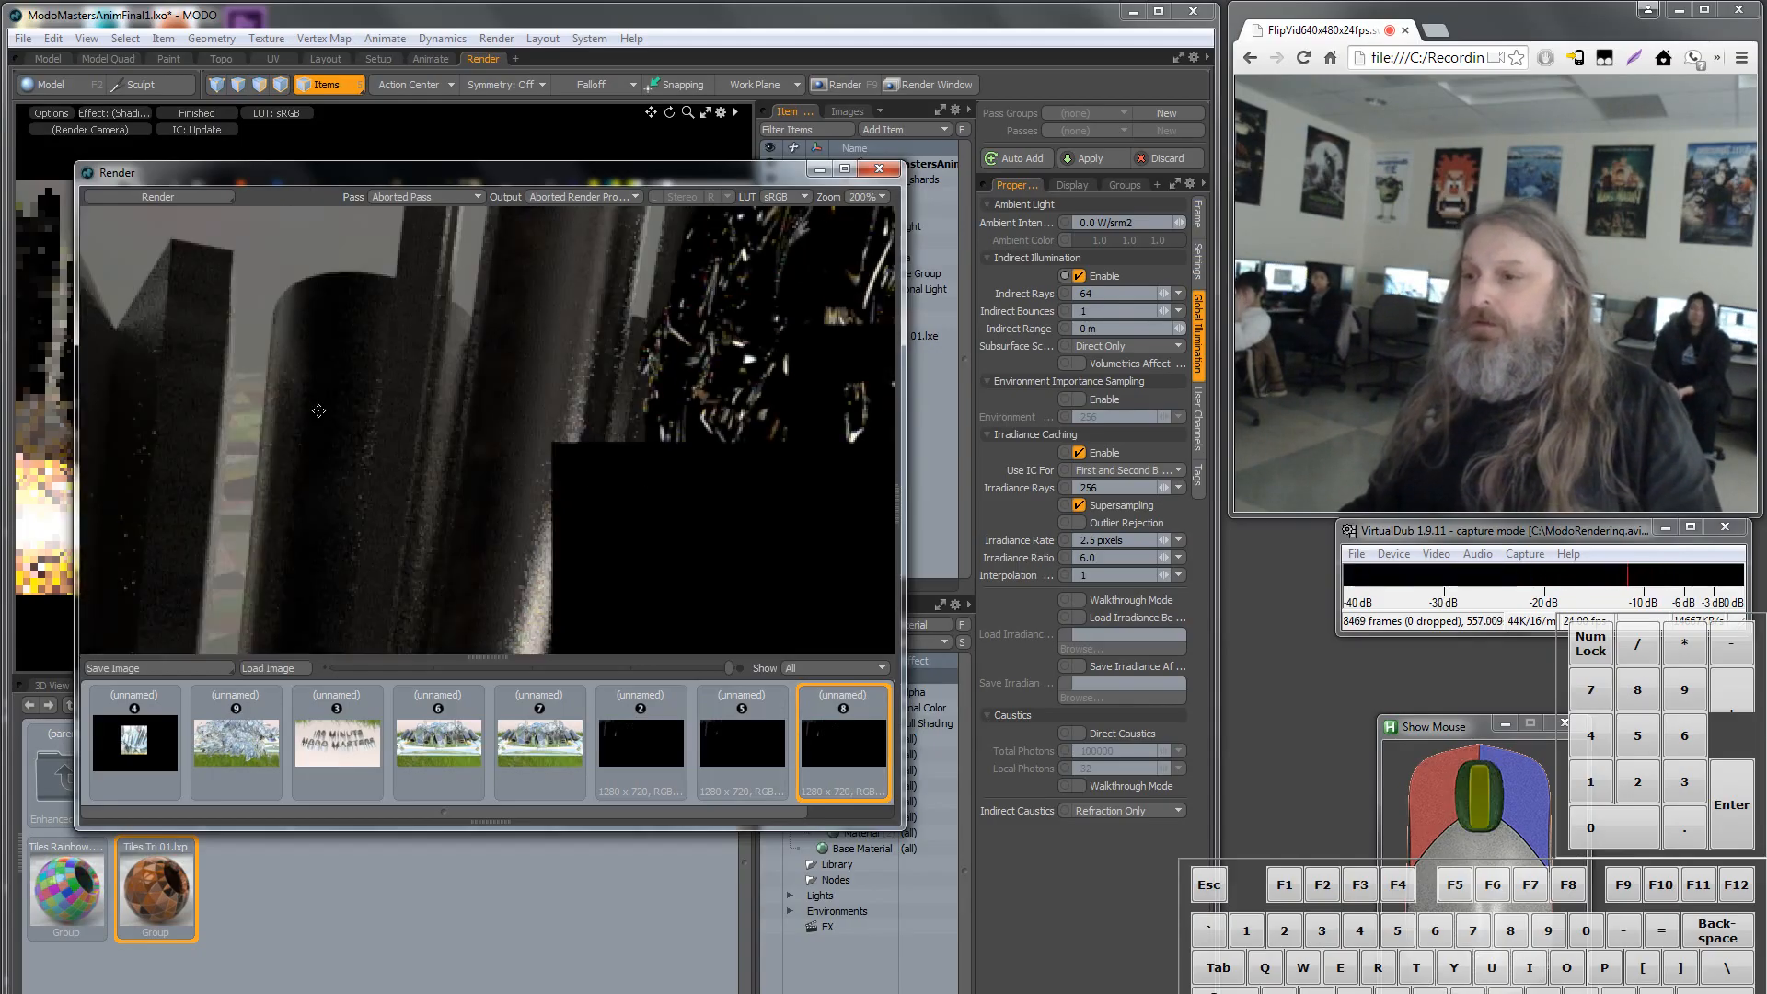
left_click(319, 410)
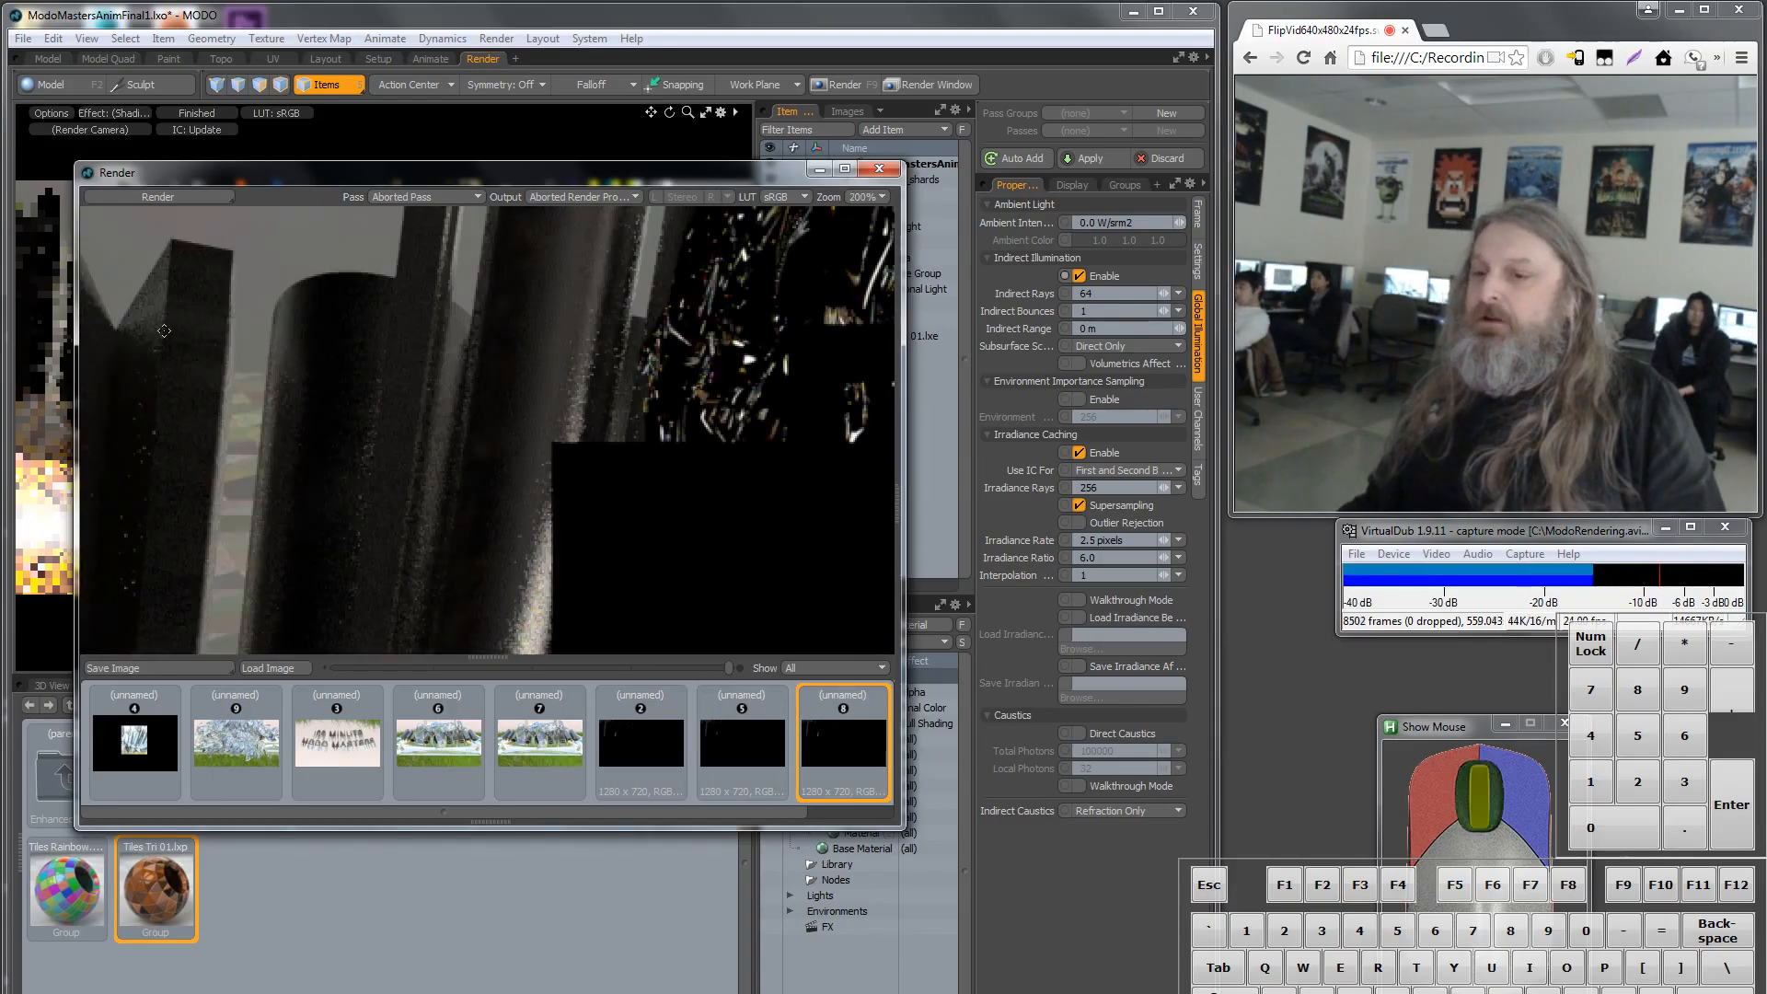
left_click(745, 746)
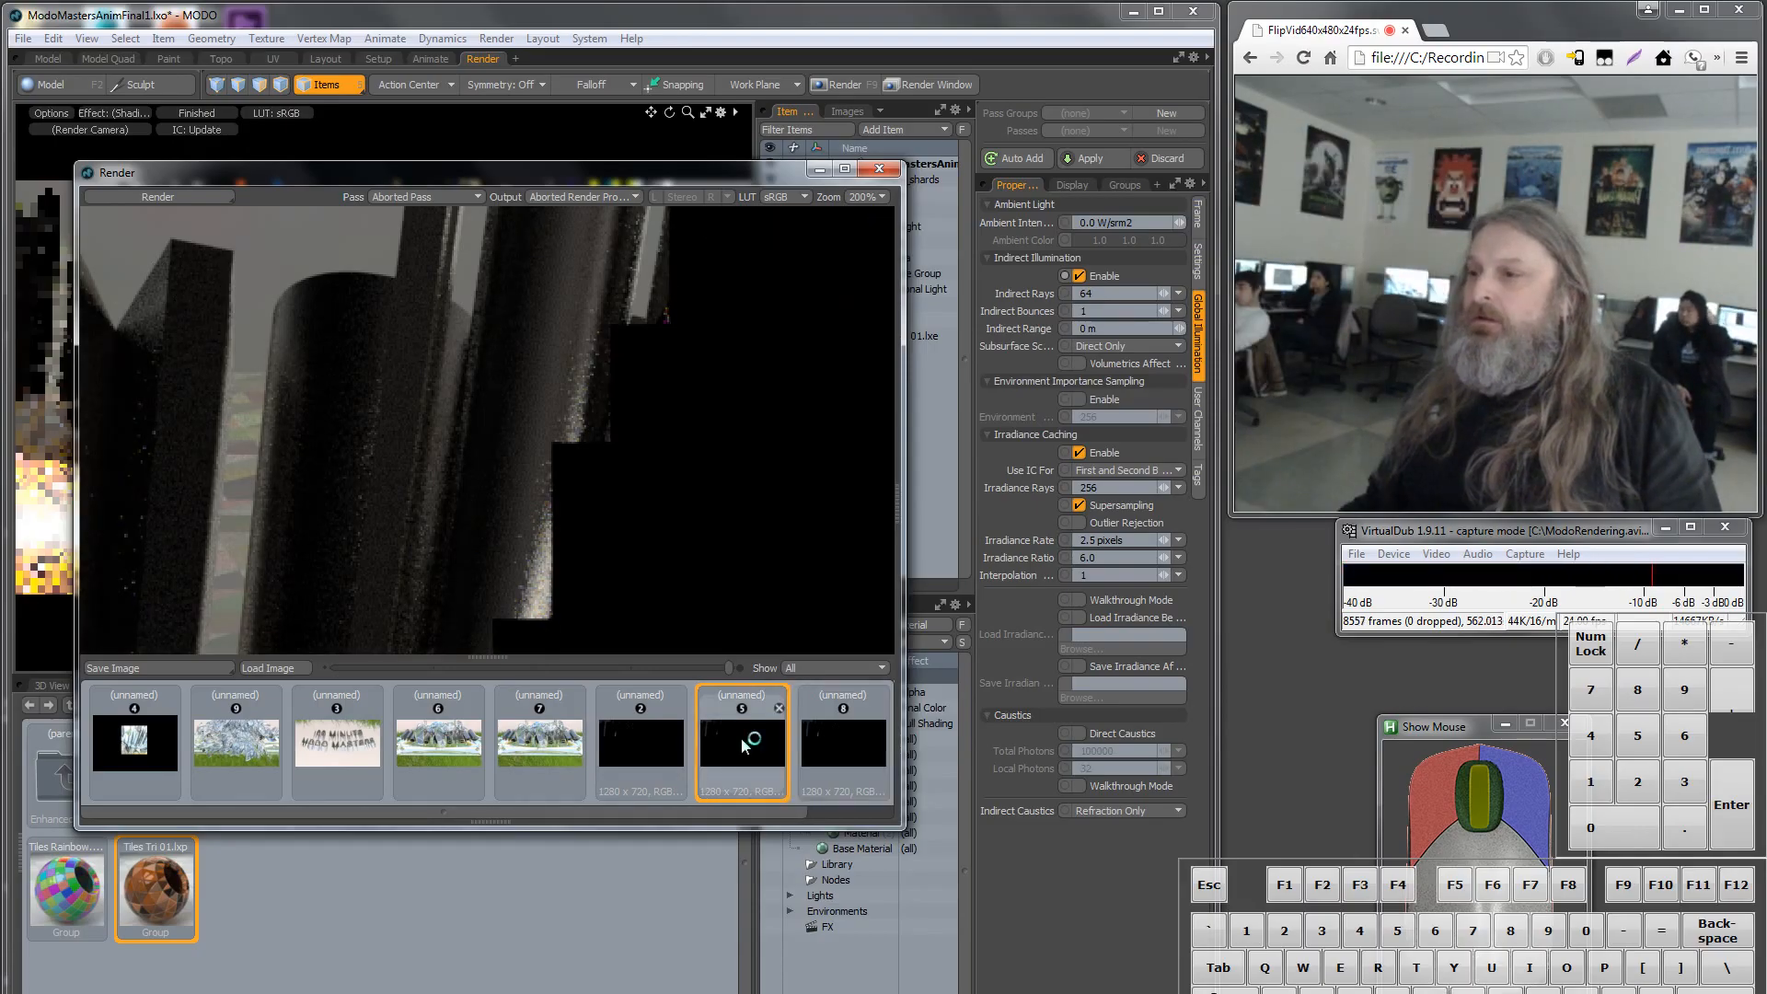
Switch between the last two aborted renders again to check the grain on the columns.
left_click(847, 750)
left_click(721, 737)
left_click(835, 739)
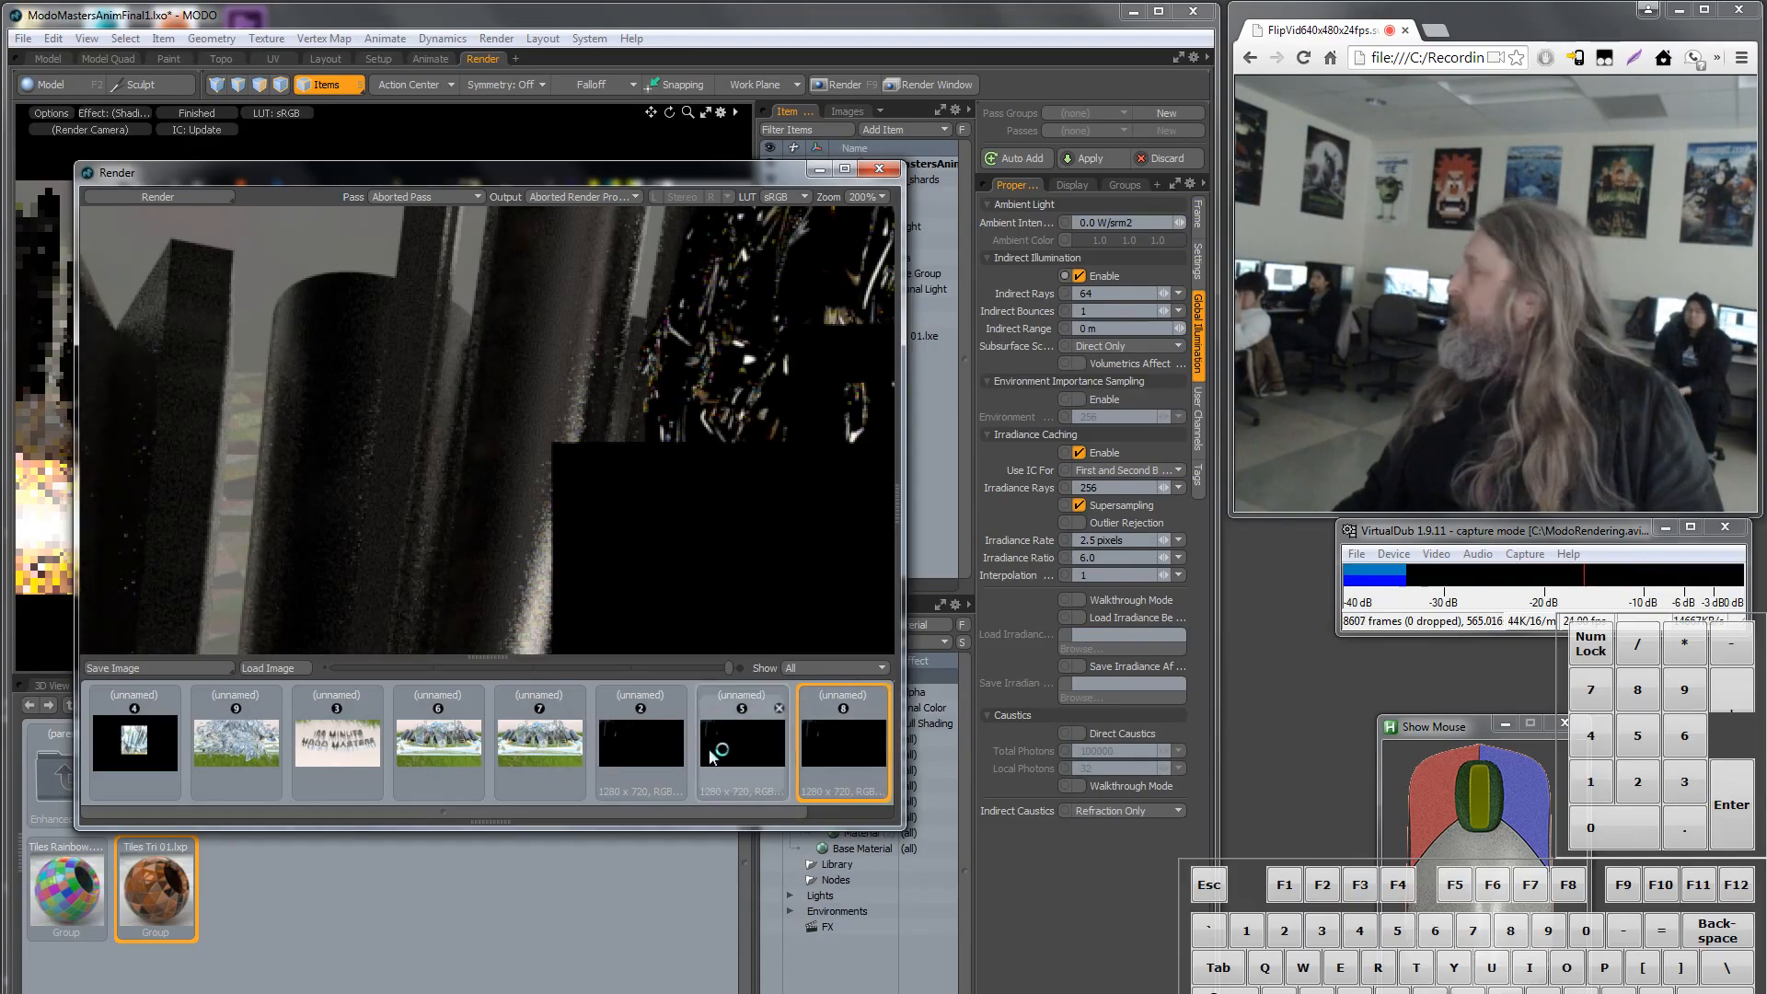
left_click(723, 750)
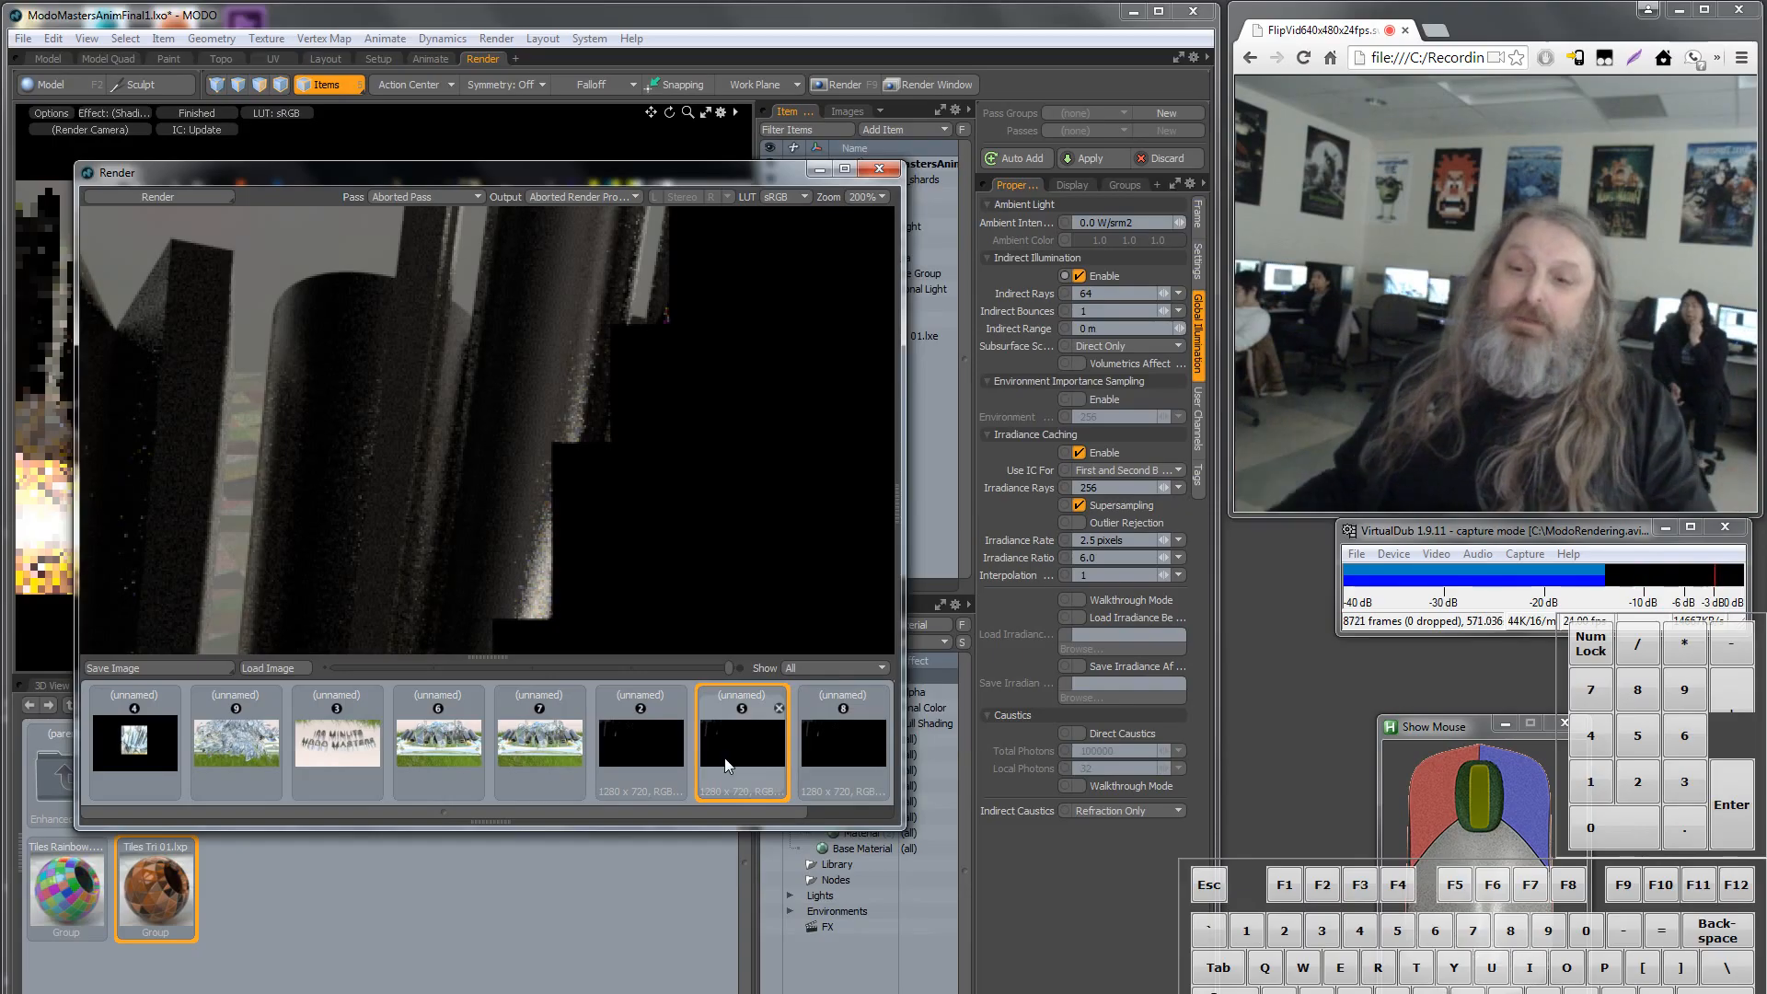
left_click(838, 742)
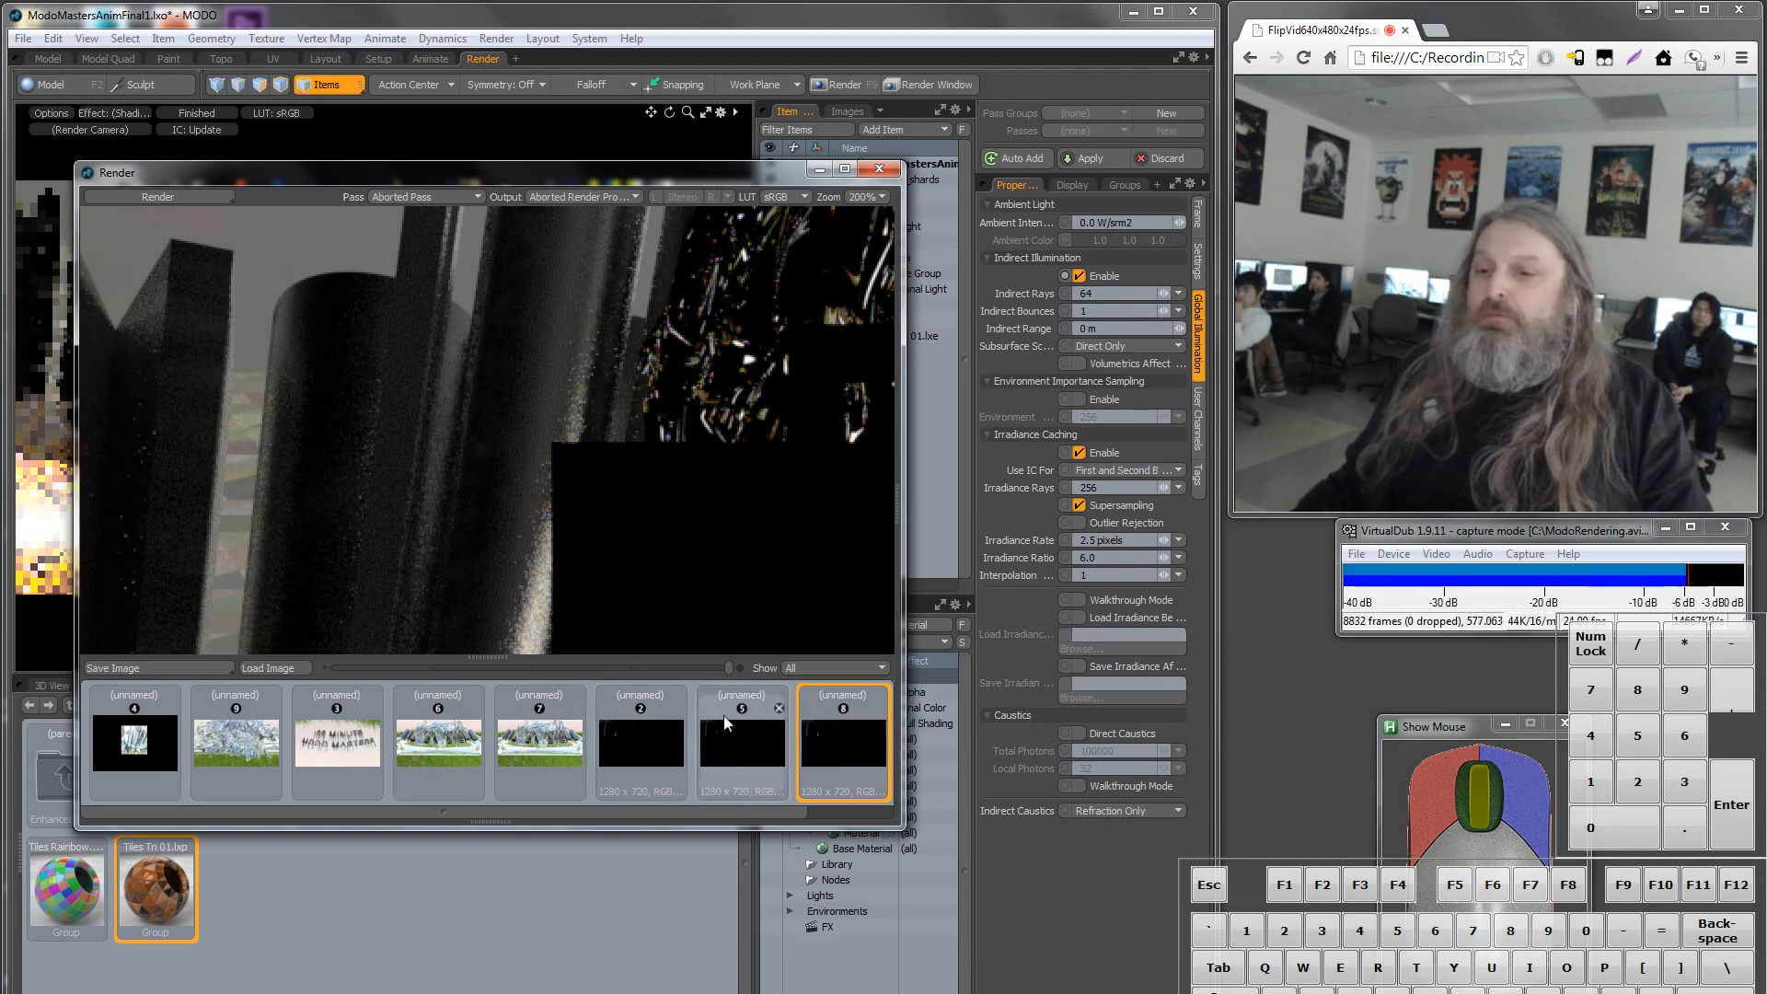
Compare the third-last aborted render with the most recent one, examining the columns and glass shards.
left_click(639, 740)
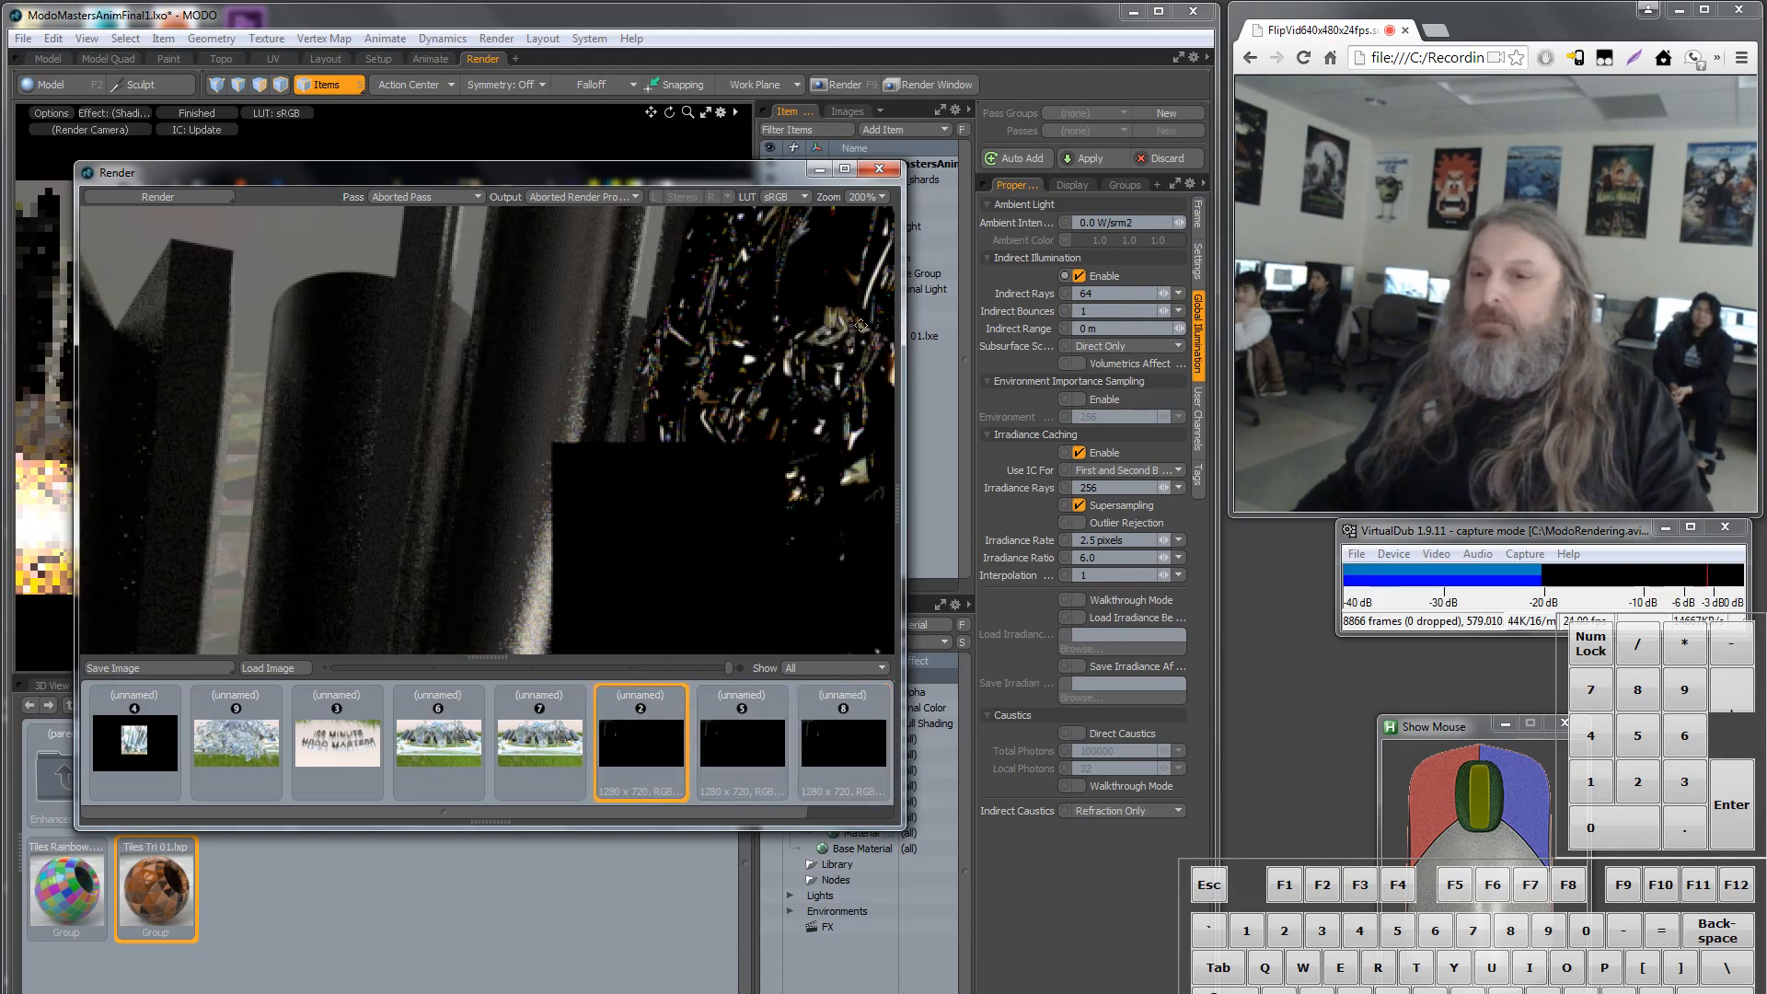
left_click(847, 736)
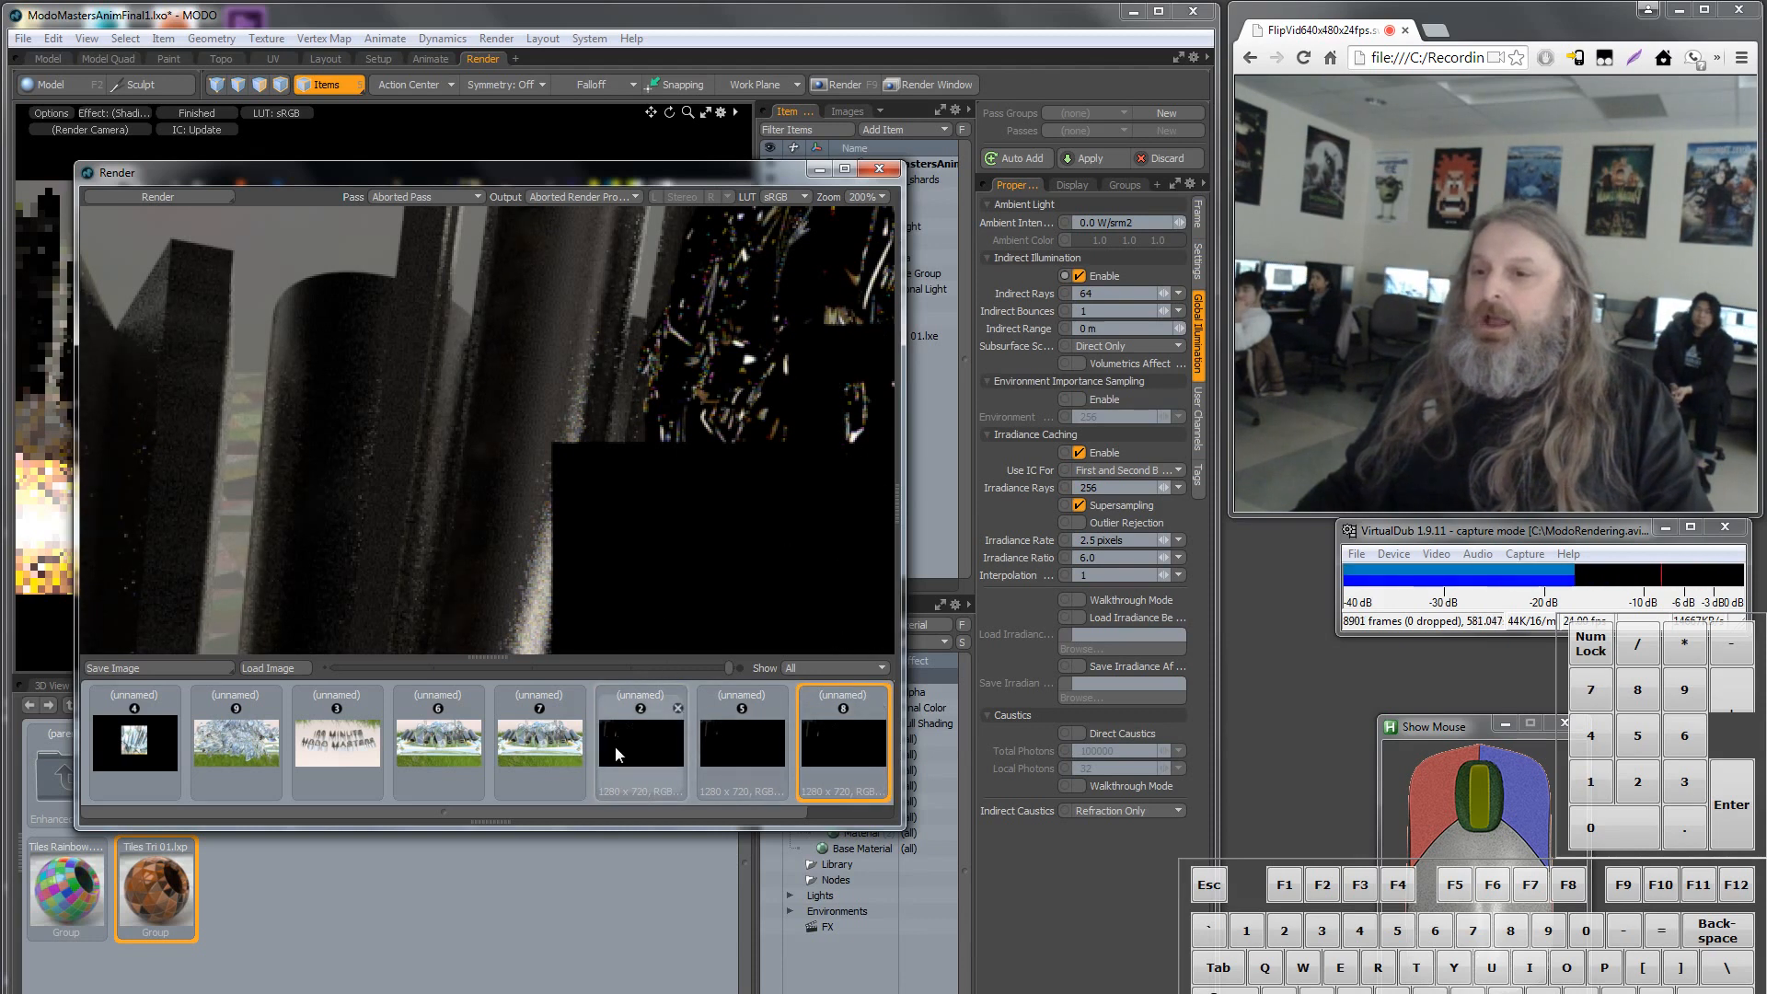
left_click(615, 747)
left_click(848, 745)
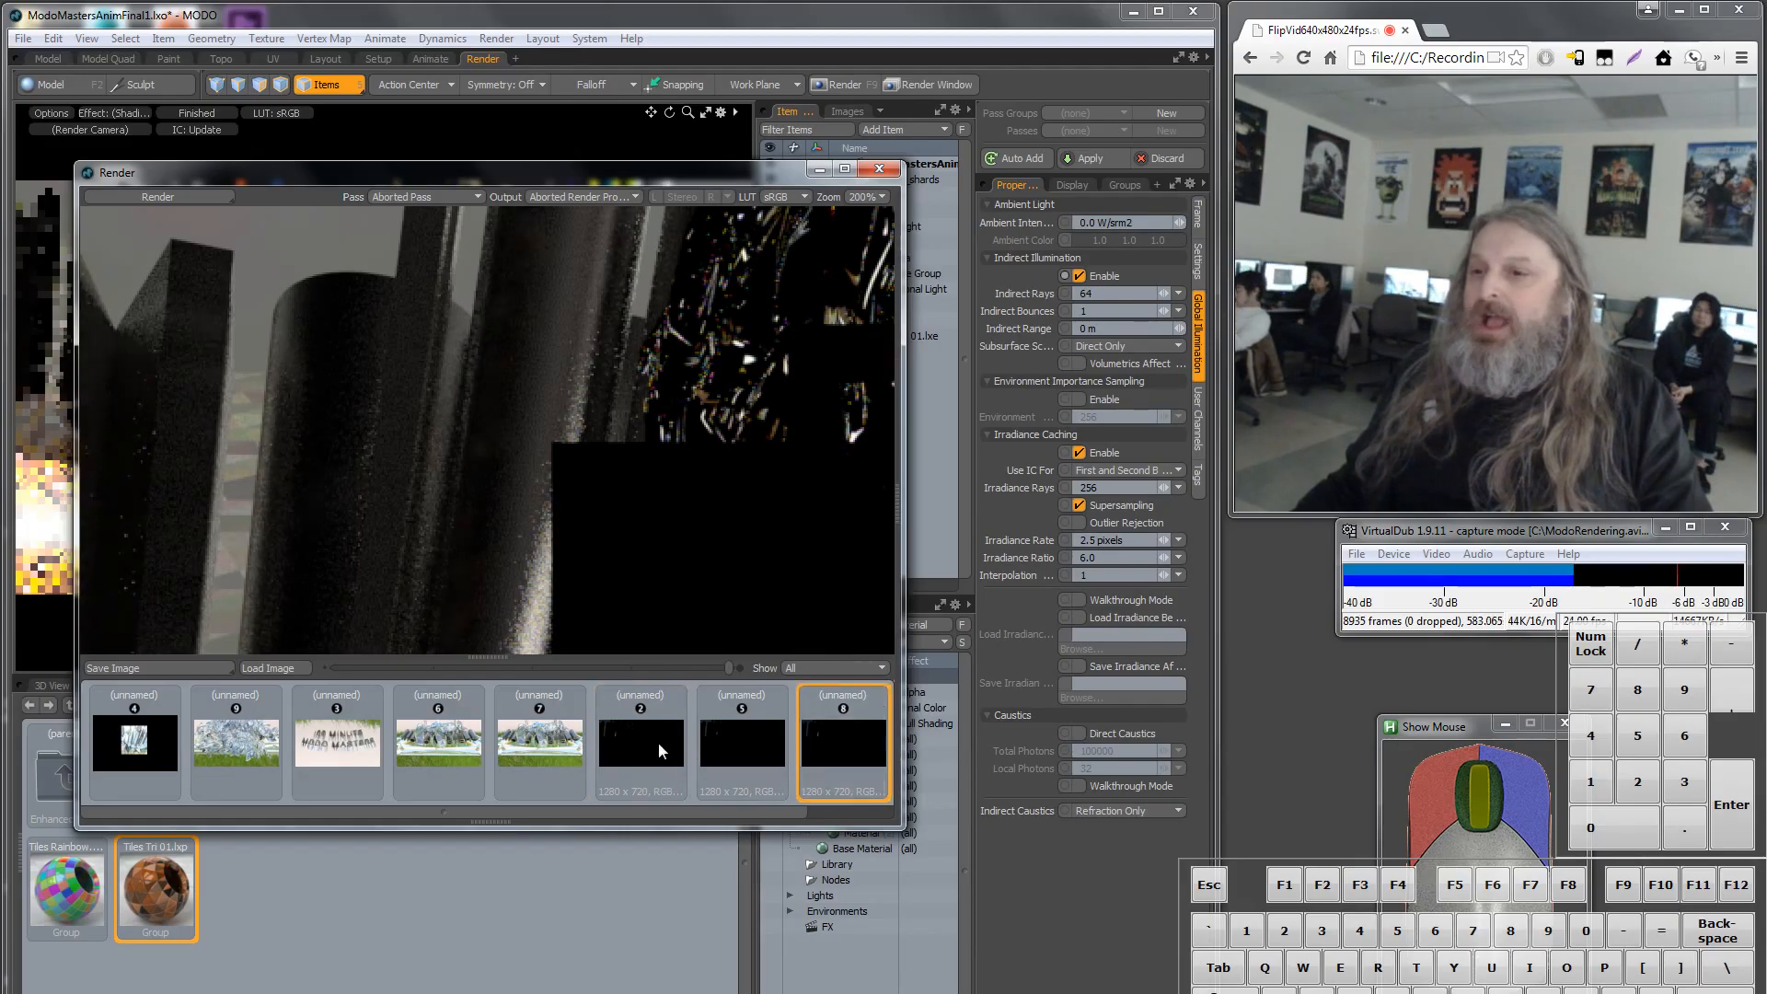
left_click(643, 737)
left_click(828, 732)
left_click(644, 737)
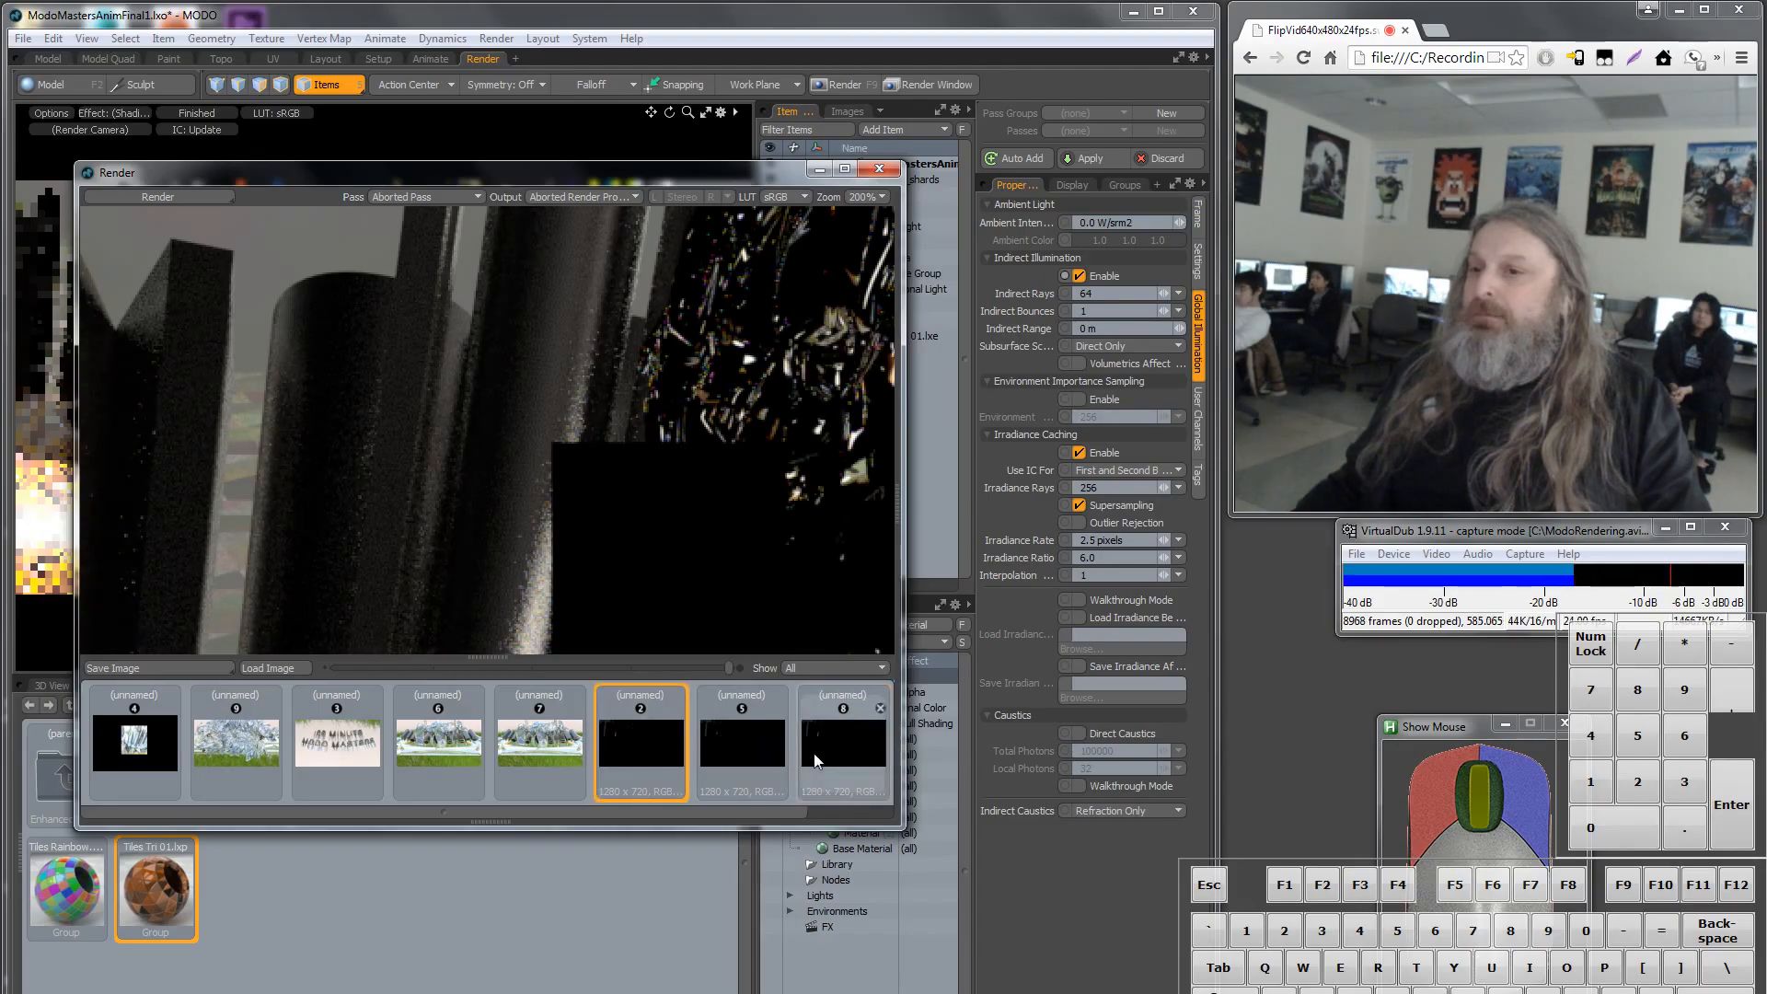
left_click(816, 760)
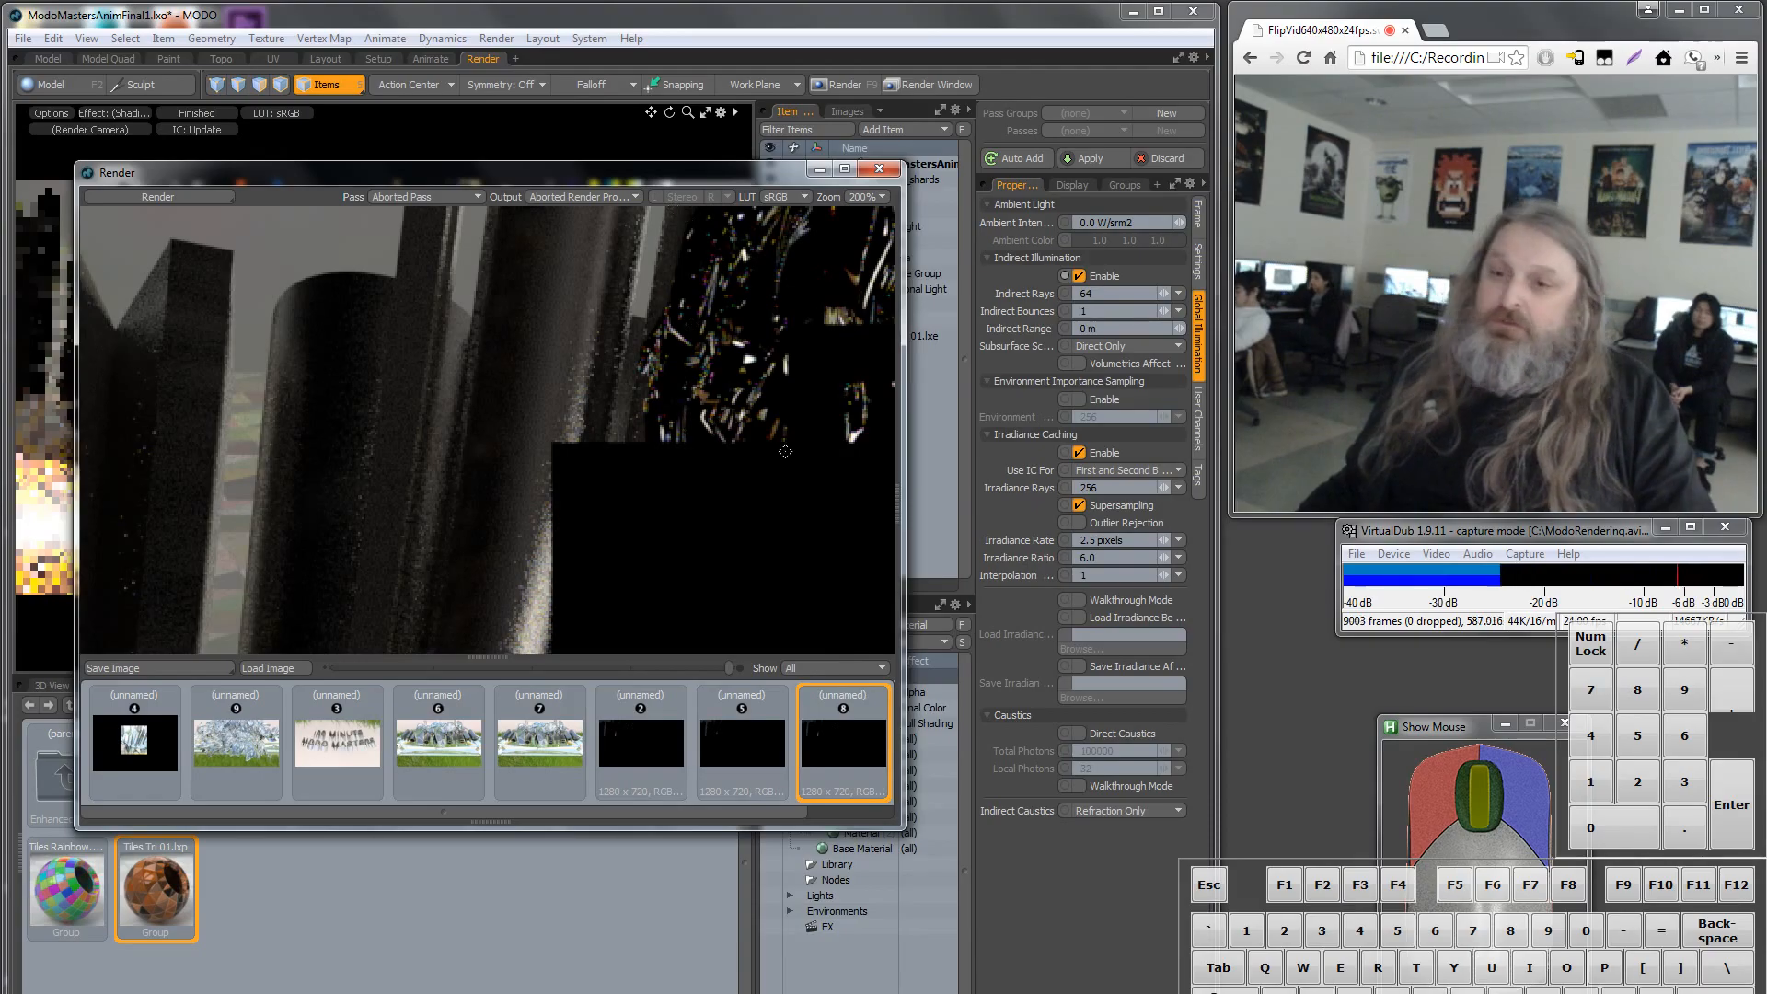
Set the render antialiasing to 64 Samples/Pixel, keeping the render window clear of the properties.
scroll(785, 451, "down", 2)
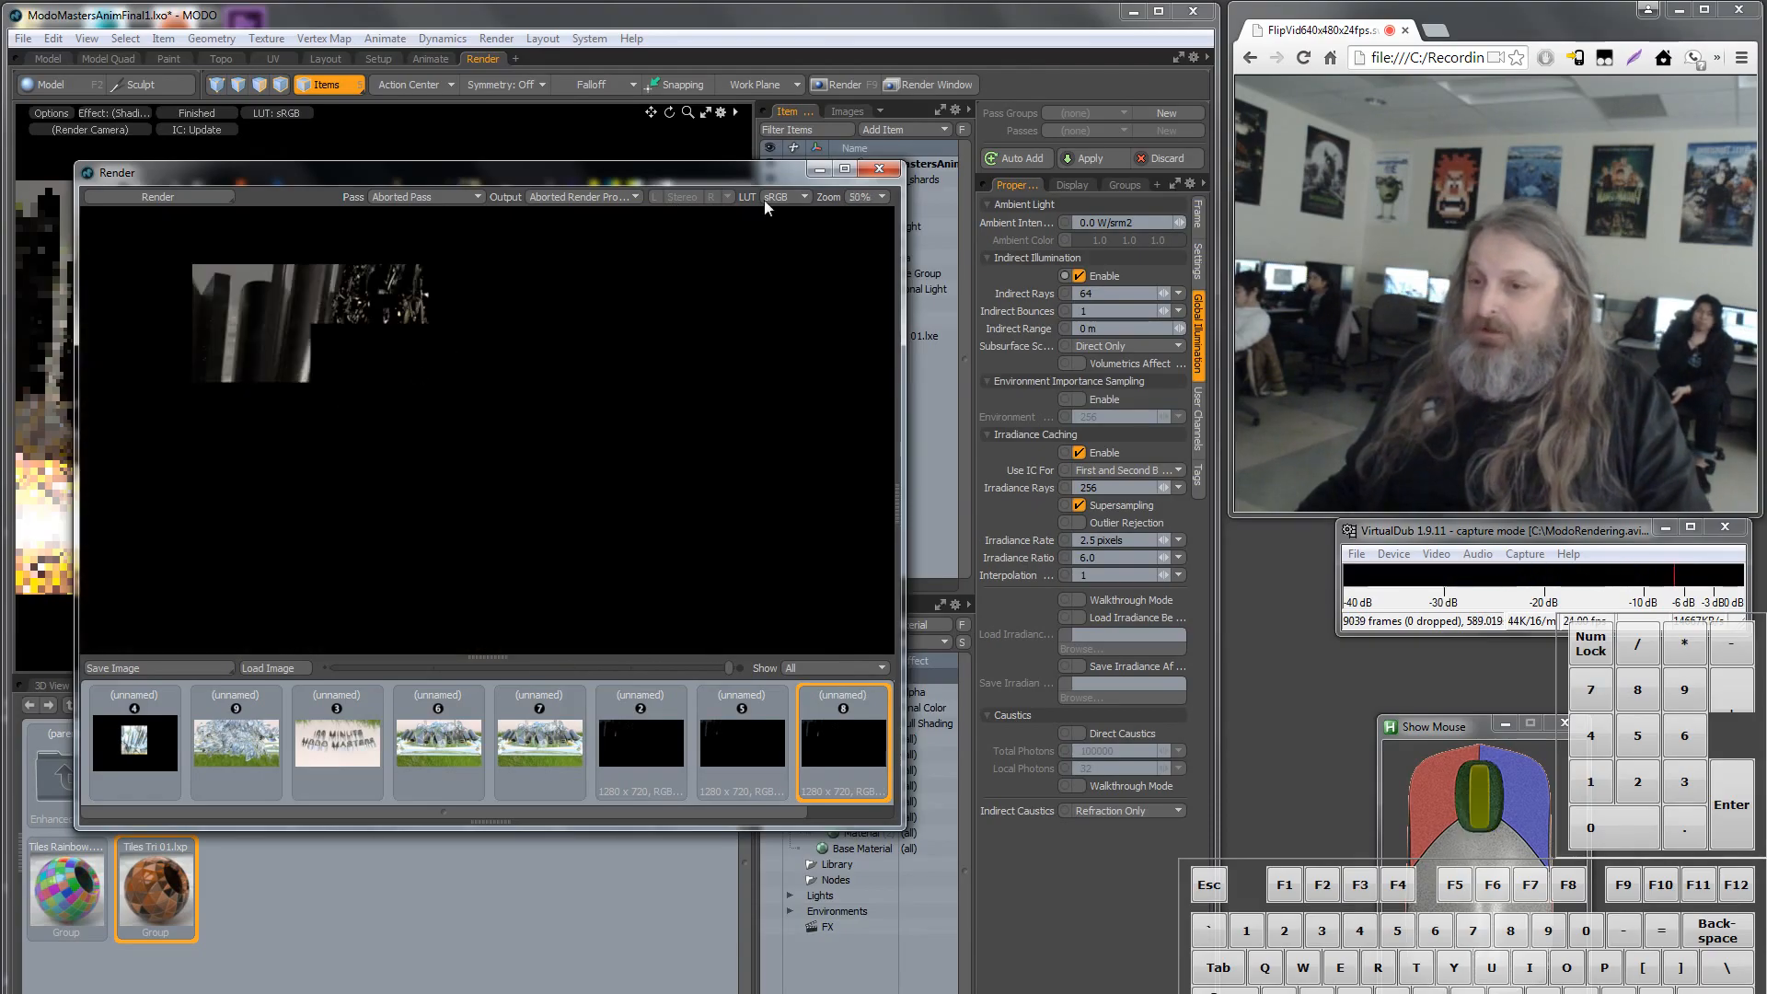
left_click_drag(716, 174, 693, 143)
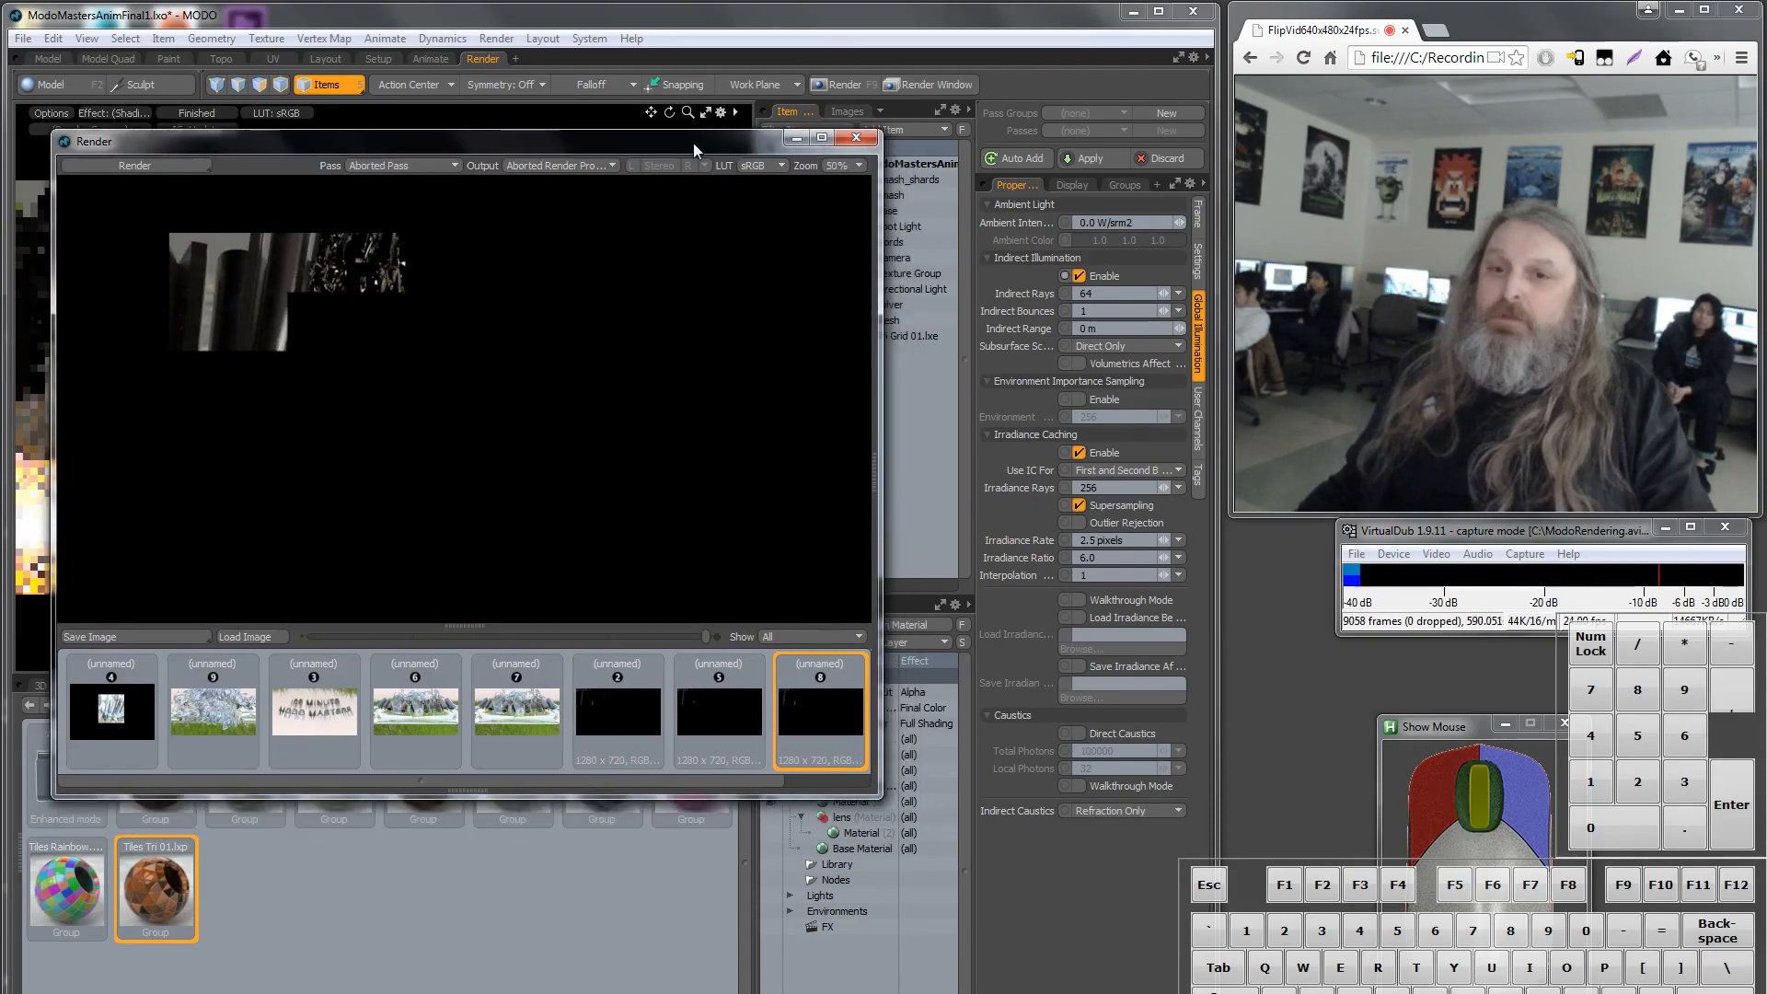
left_click(1200, 260)
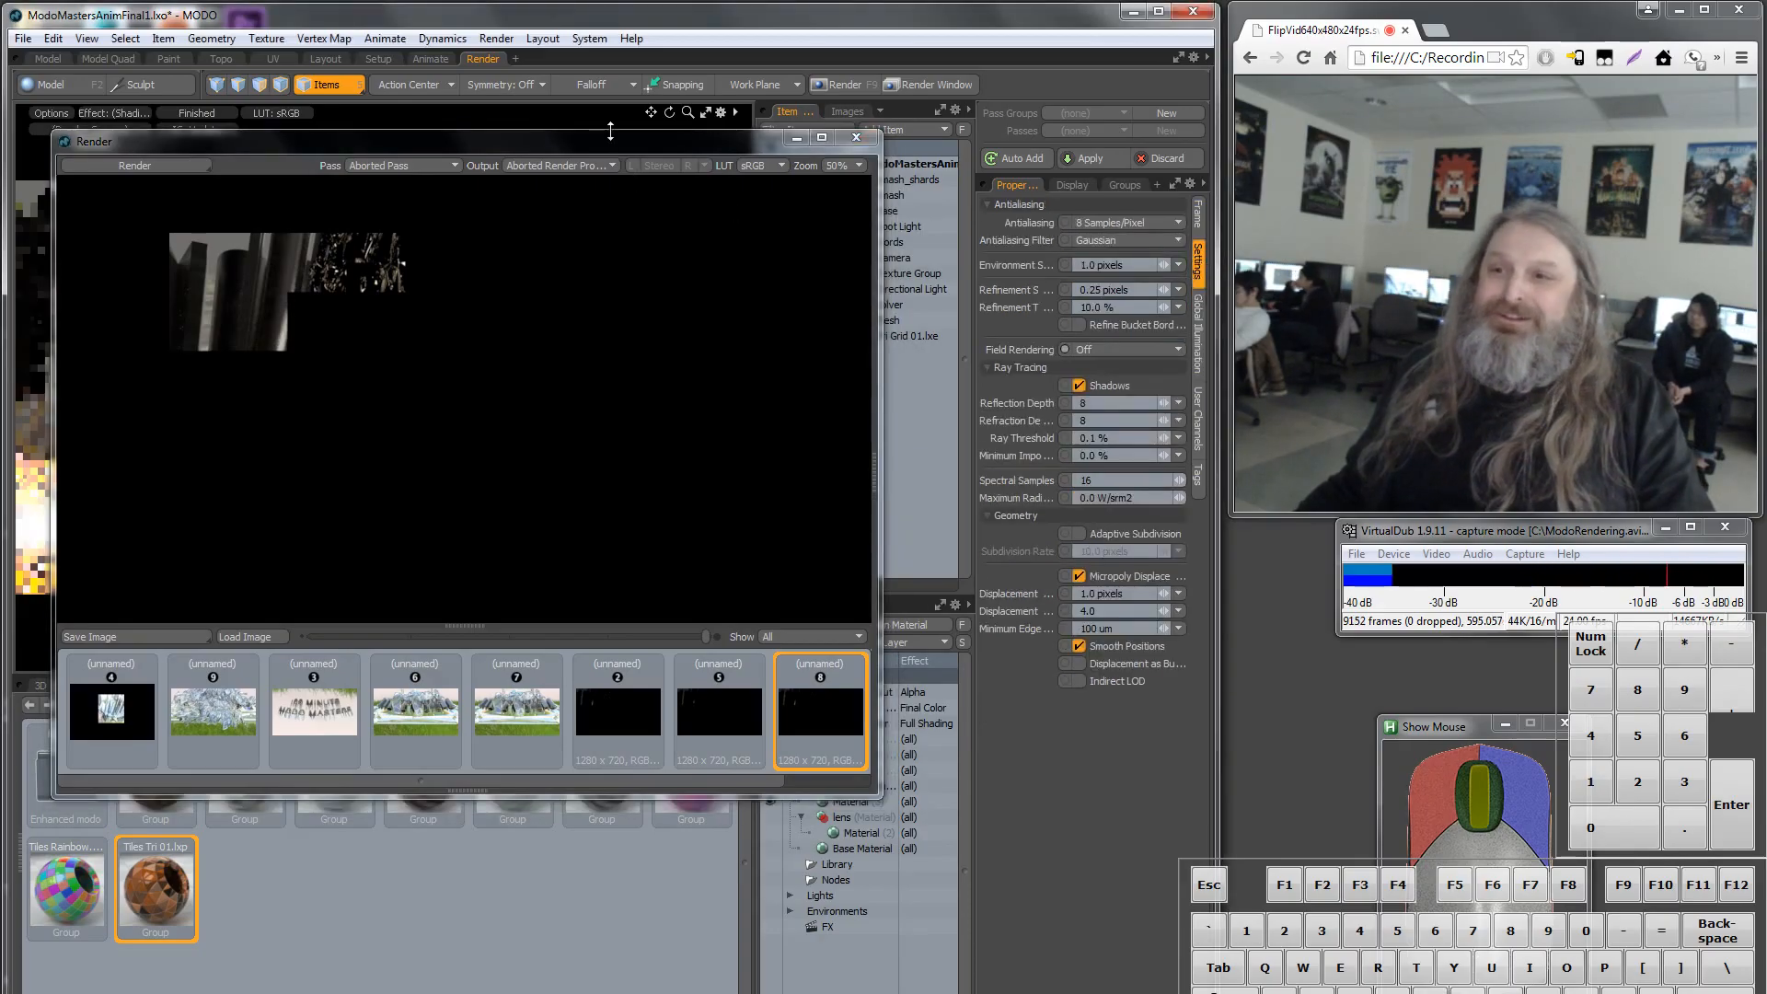
left_click_drag(611, 143, 647, 169)
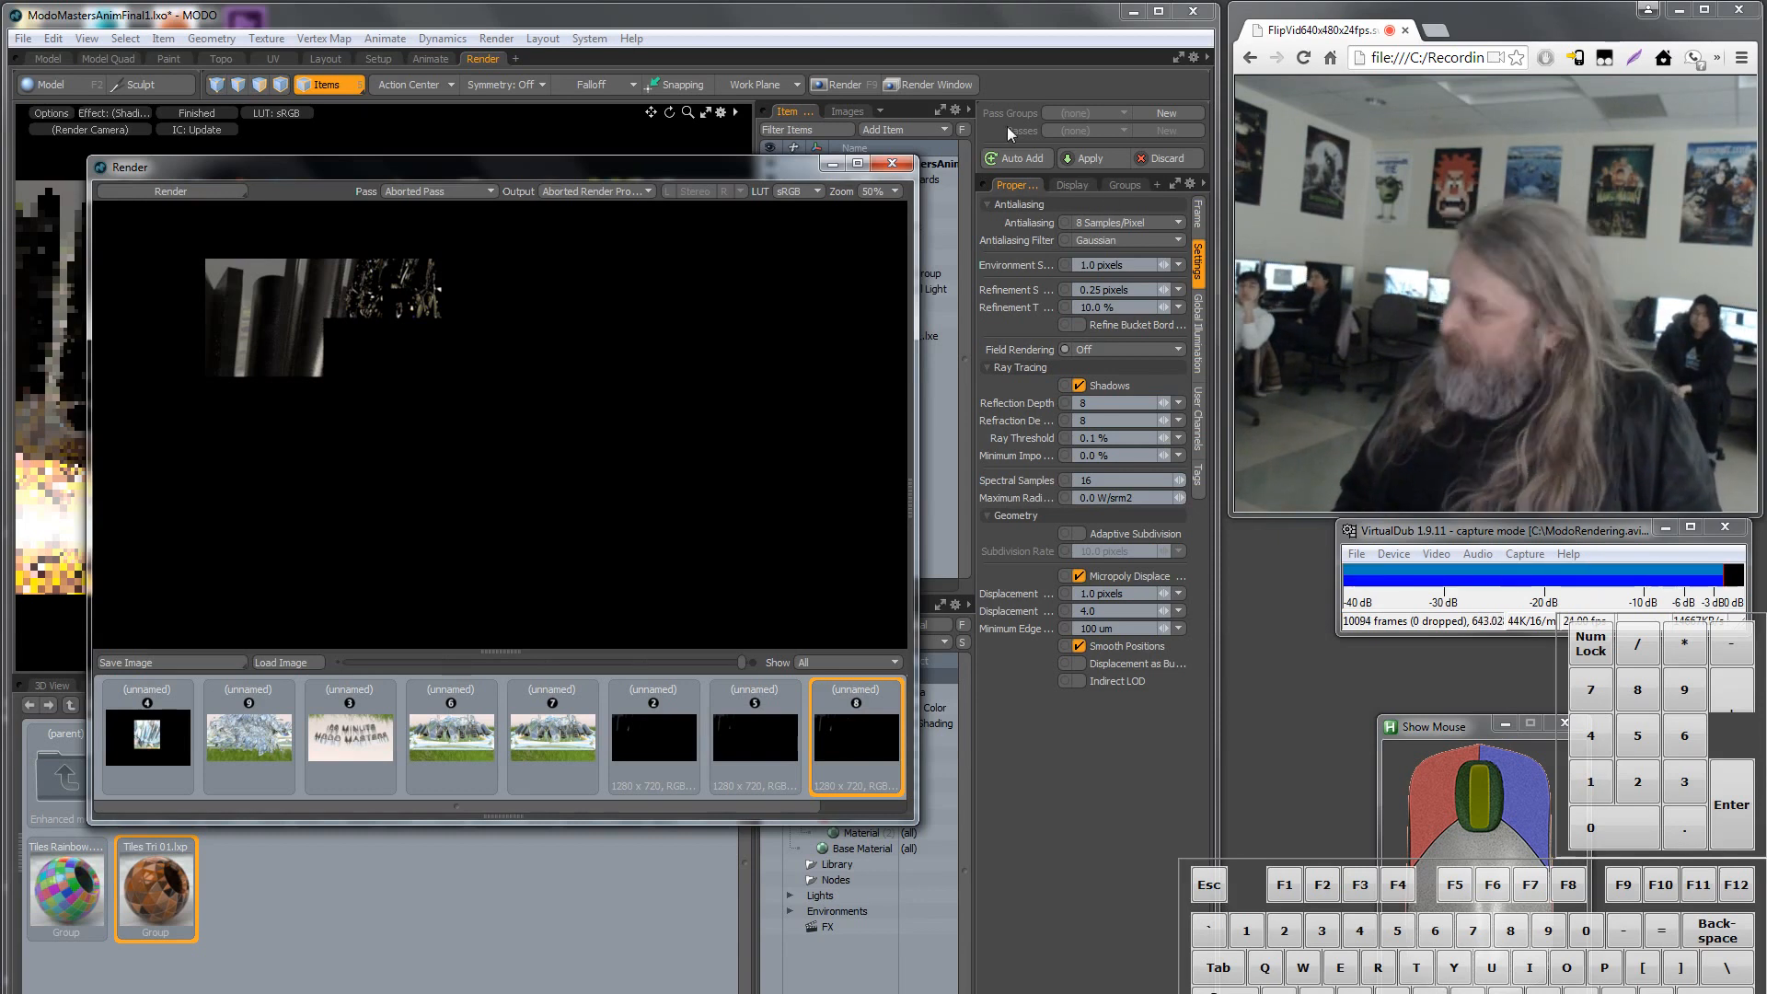
left_click_drag(630, 166, 665, 137)
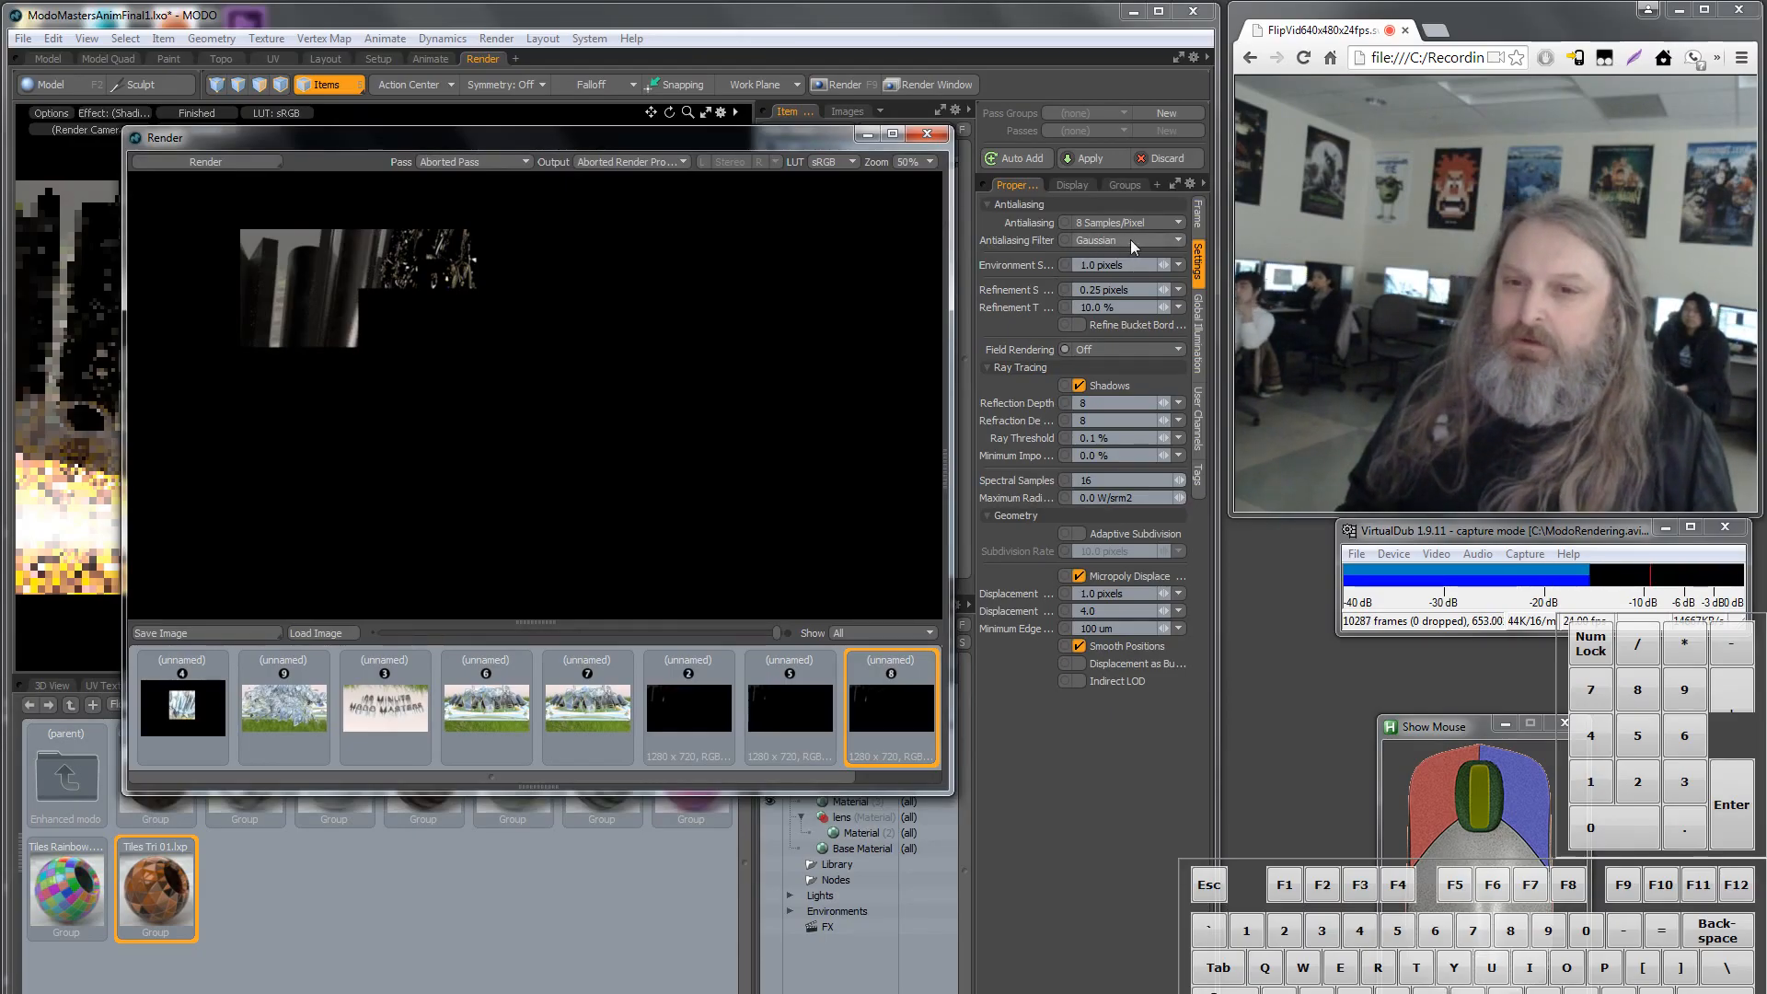
left_click(1175, 224)
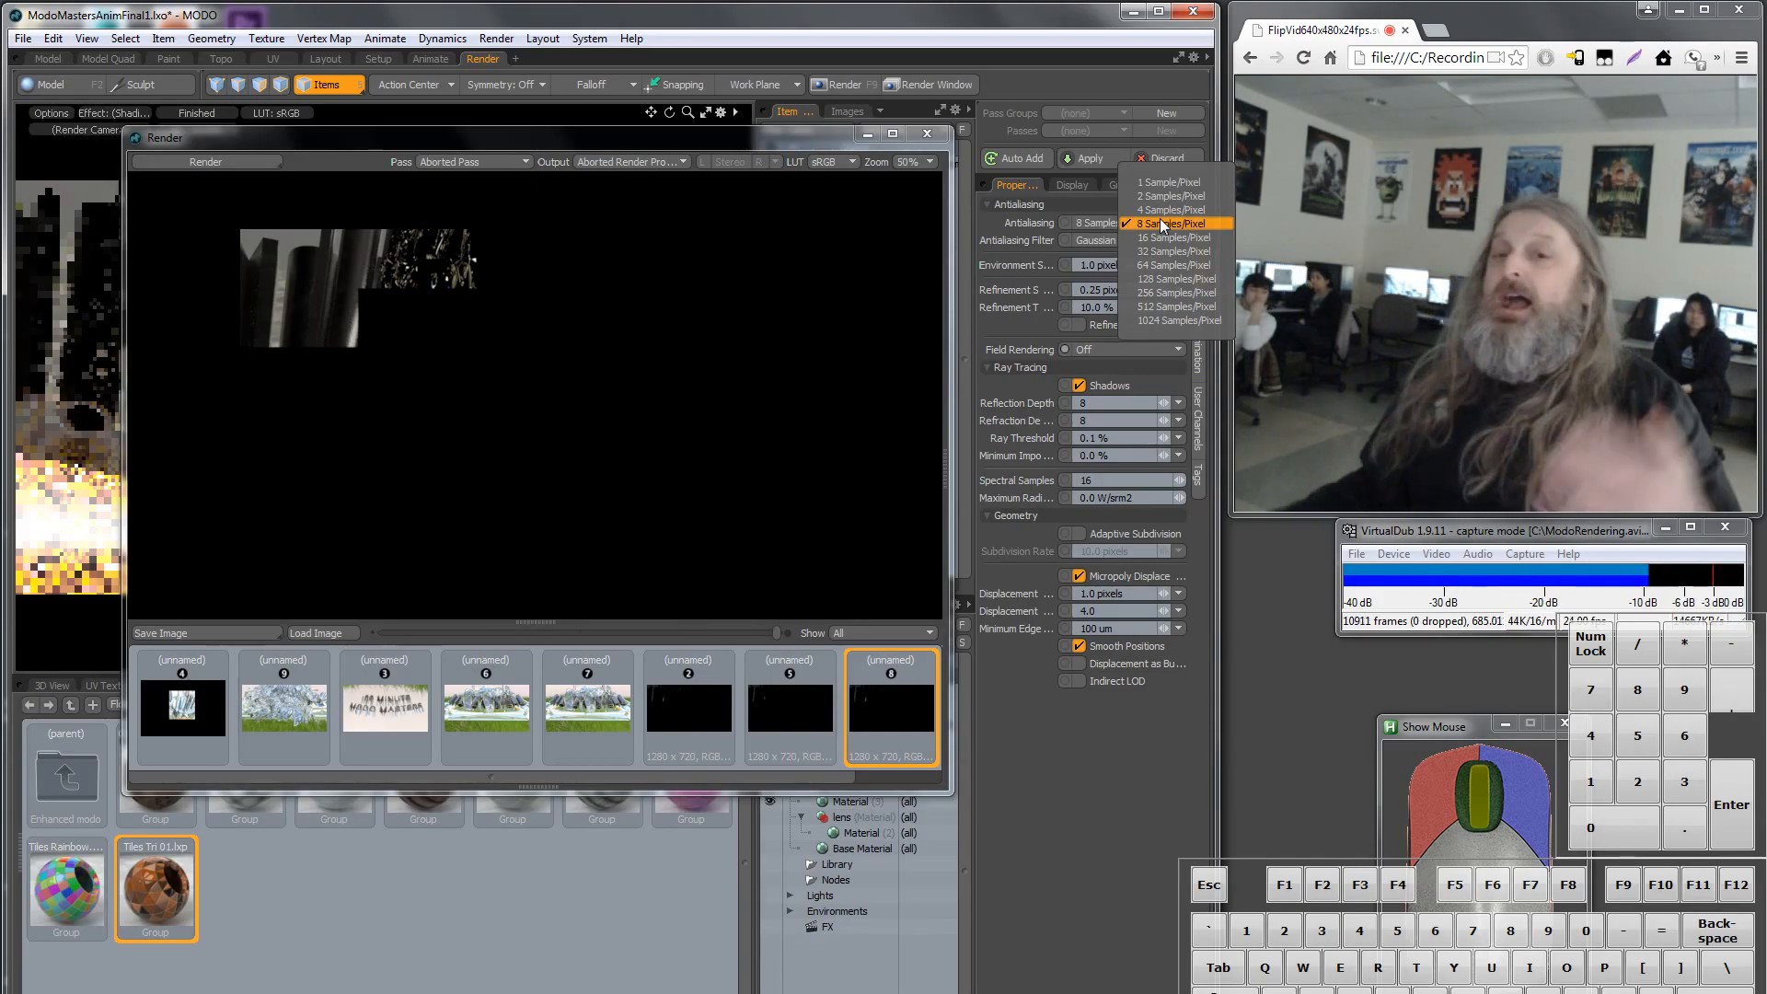
left_click(1185, 265)
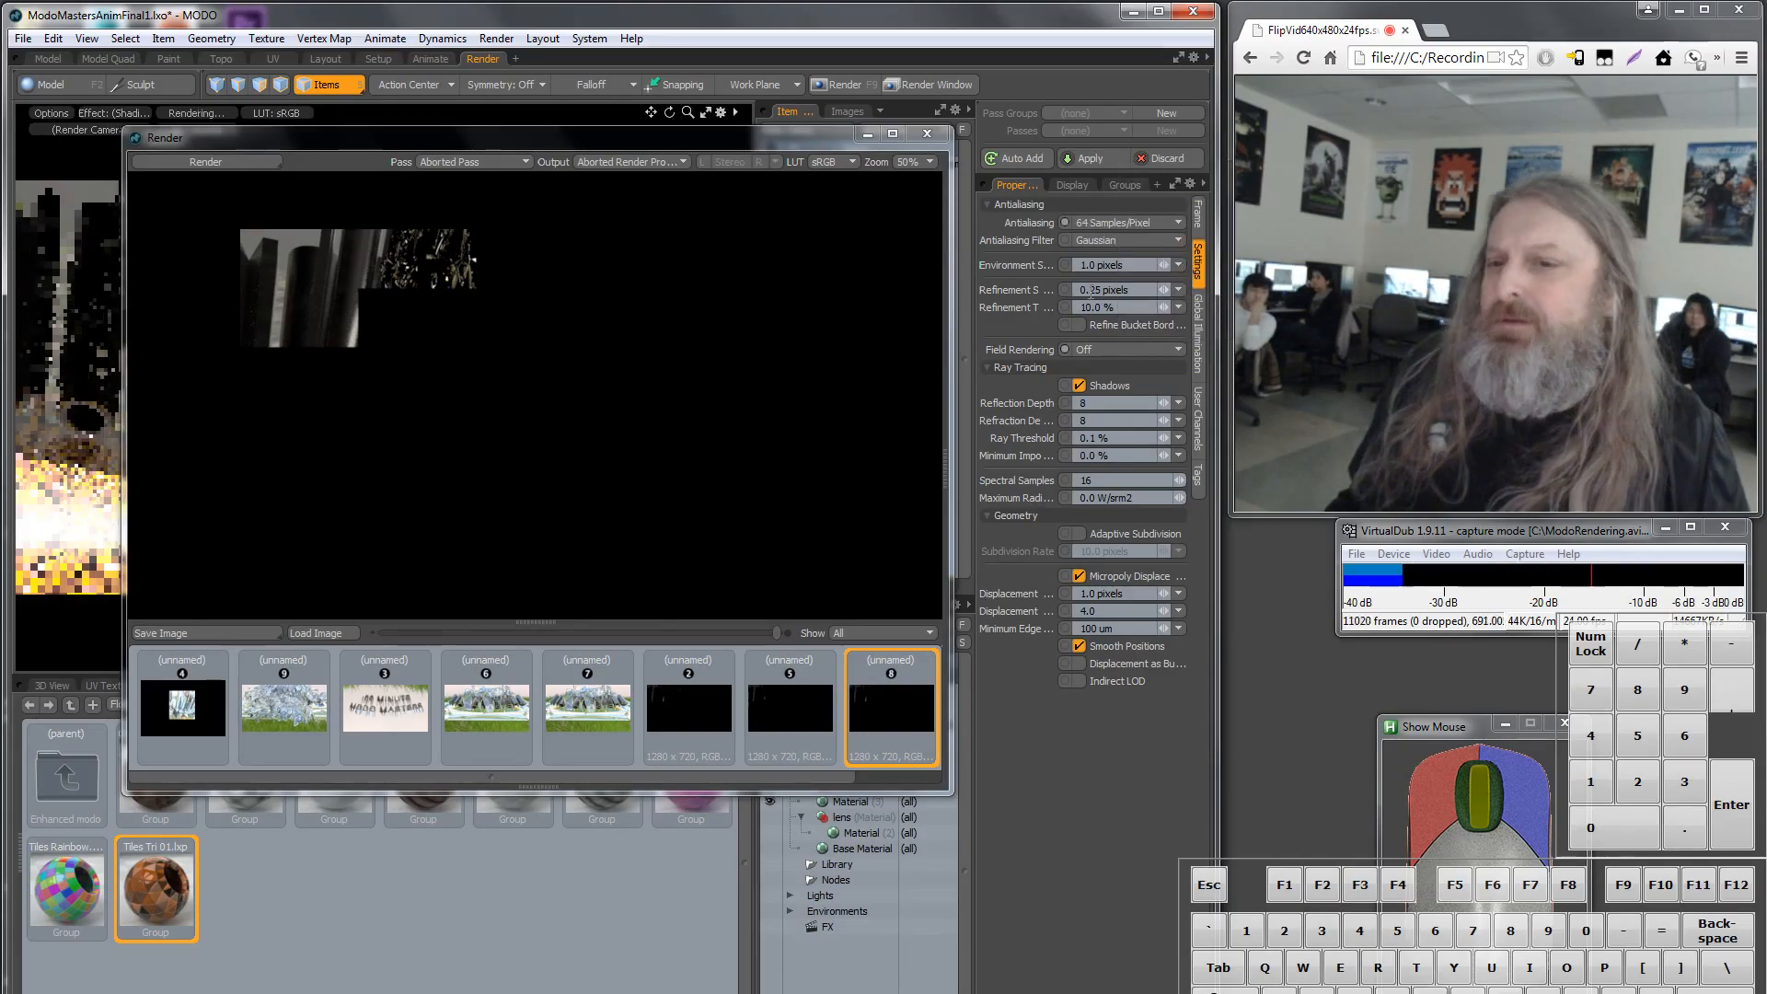
Set the environment rate in the antialiasing settings to 0.25 pixels using the Medium (~16 Samples/Pixel) preset.
left_click(1181, 267)
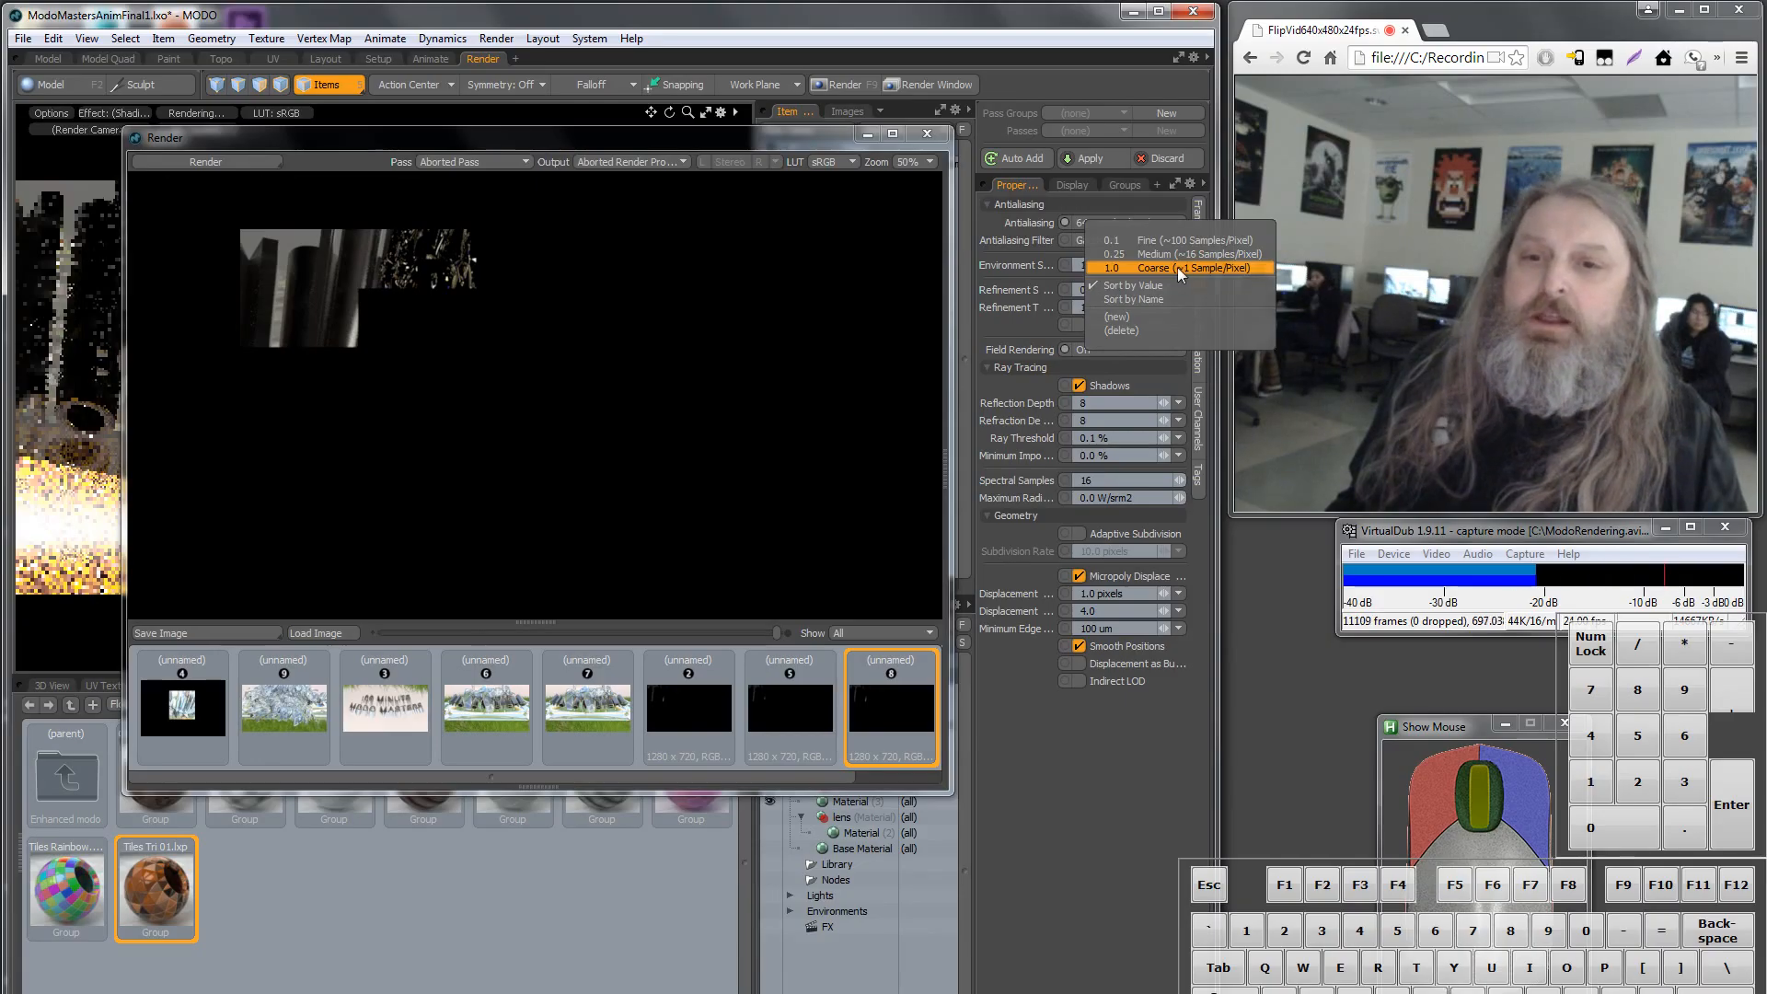
left_click(1045, 267)
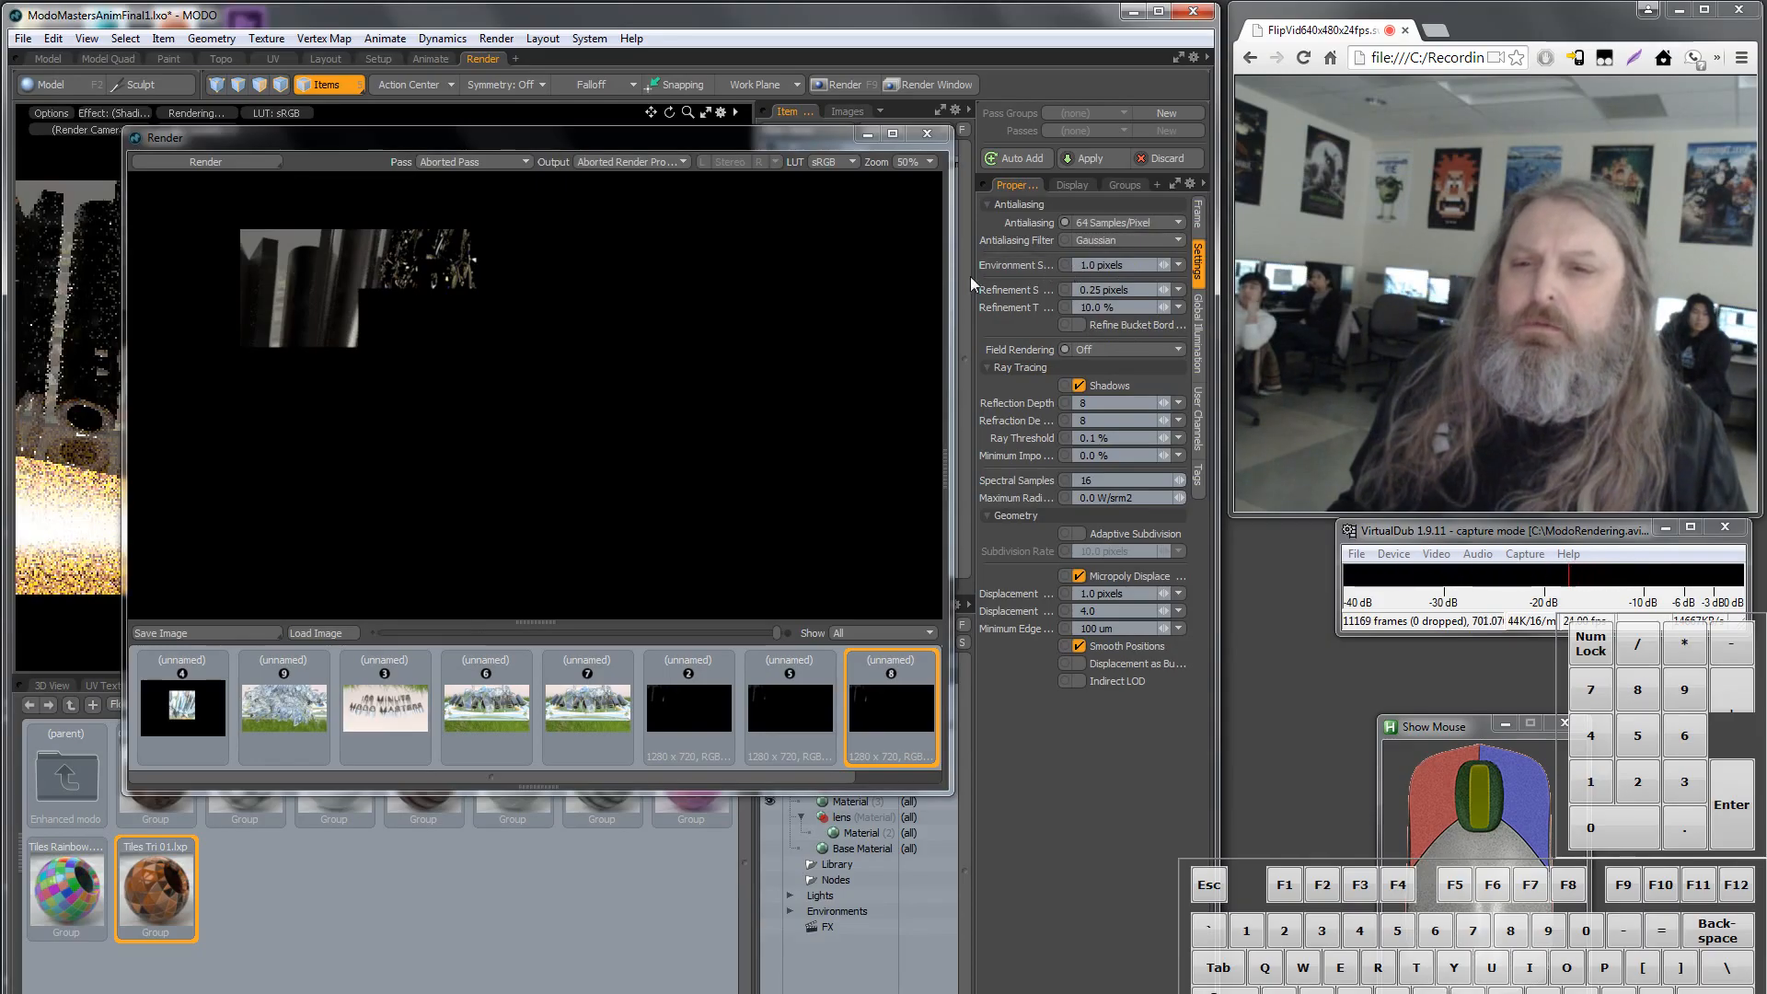
left_click(1178, 265)
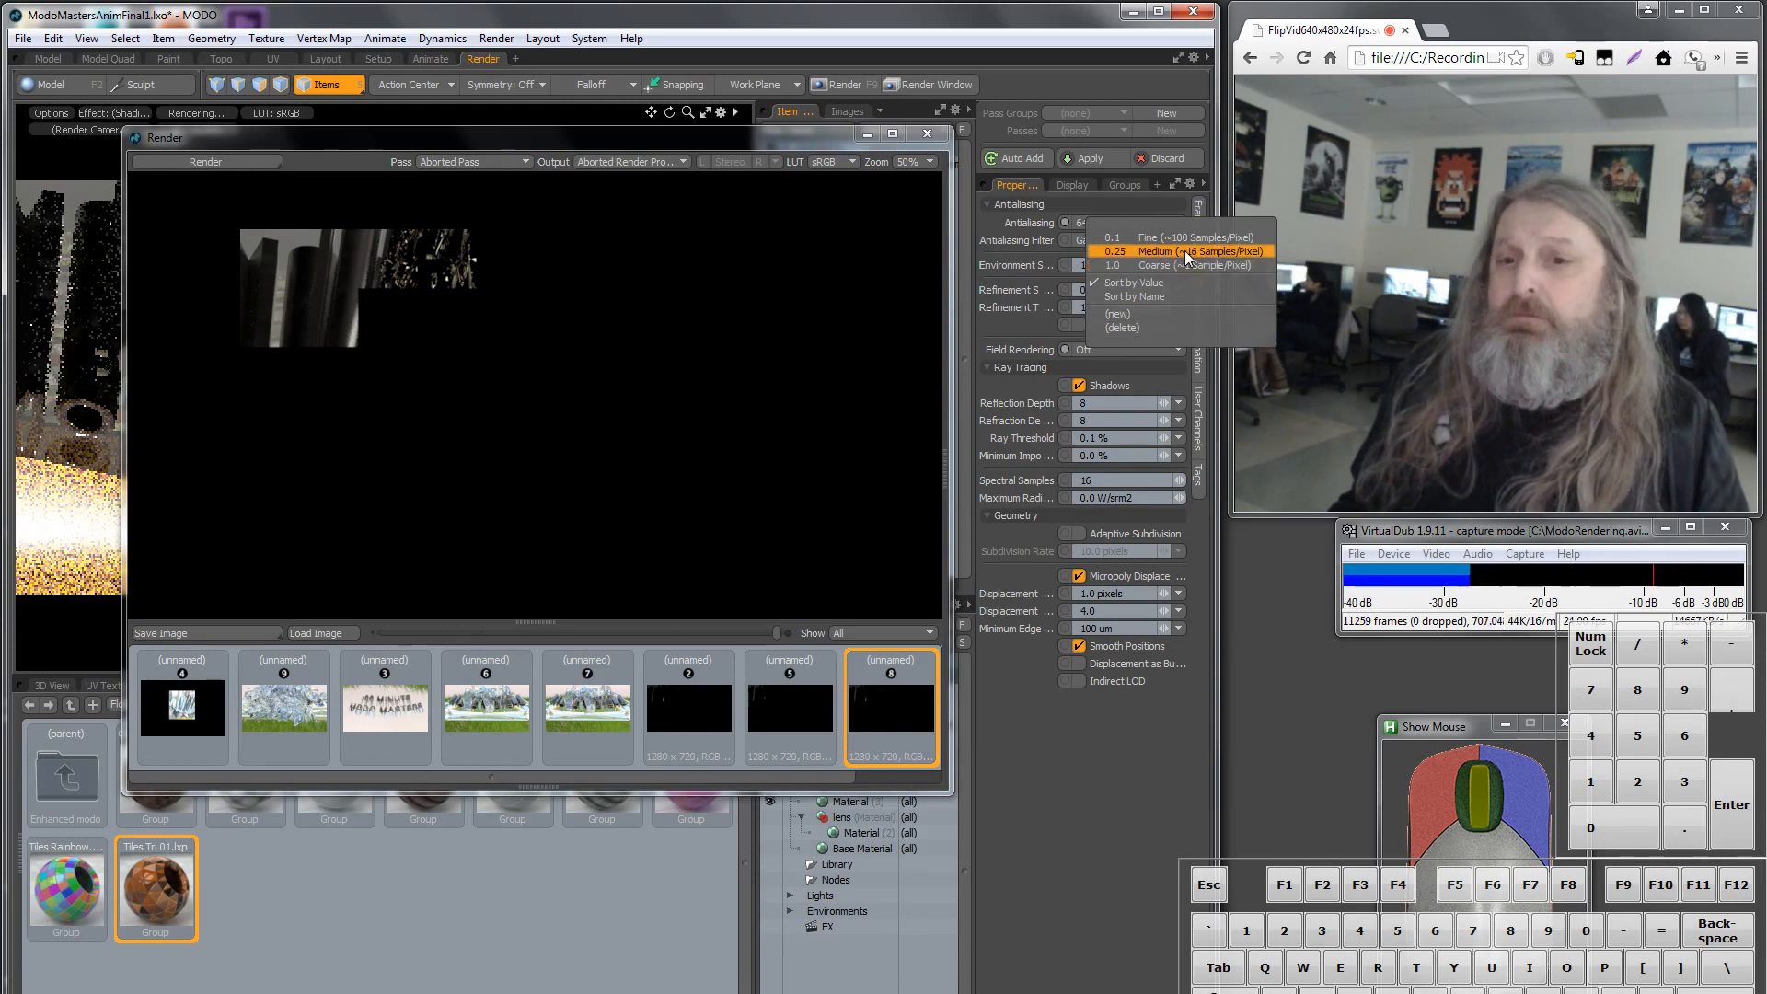
left_click(1184, 251)
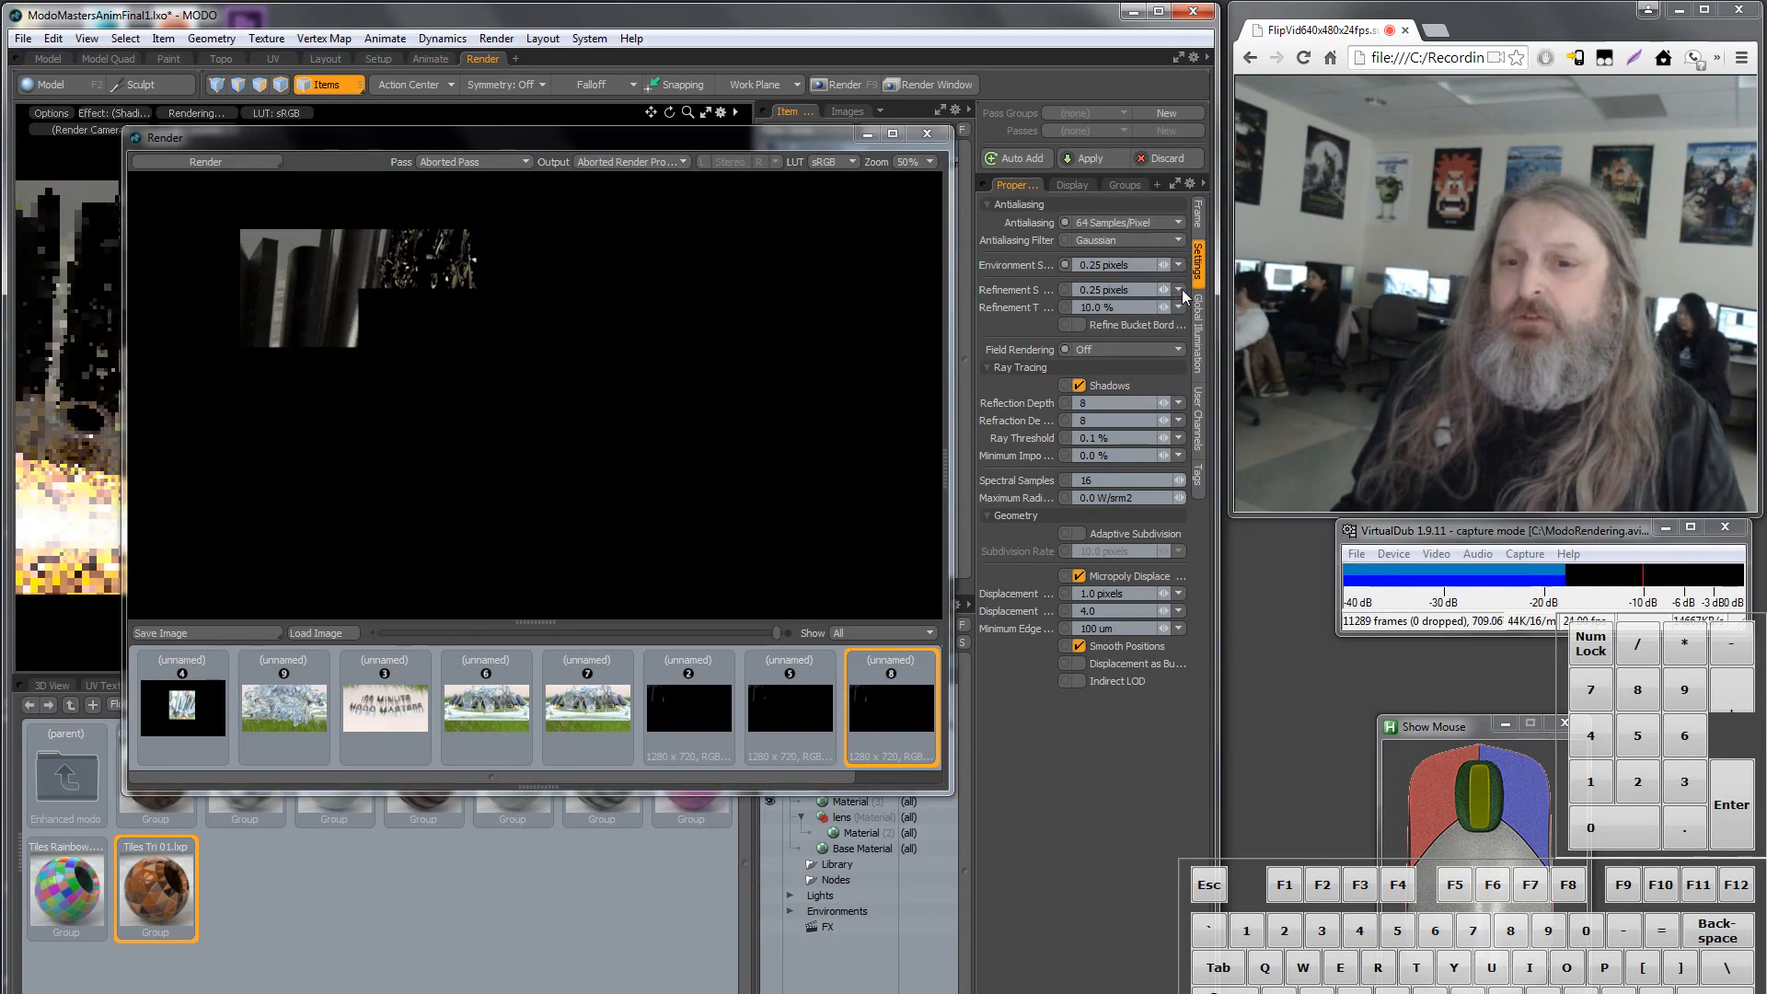
Check the presets offered for the refinement rate without choosing one.
left_click(1179, 289)
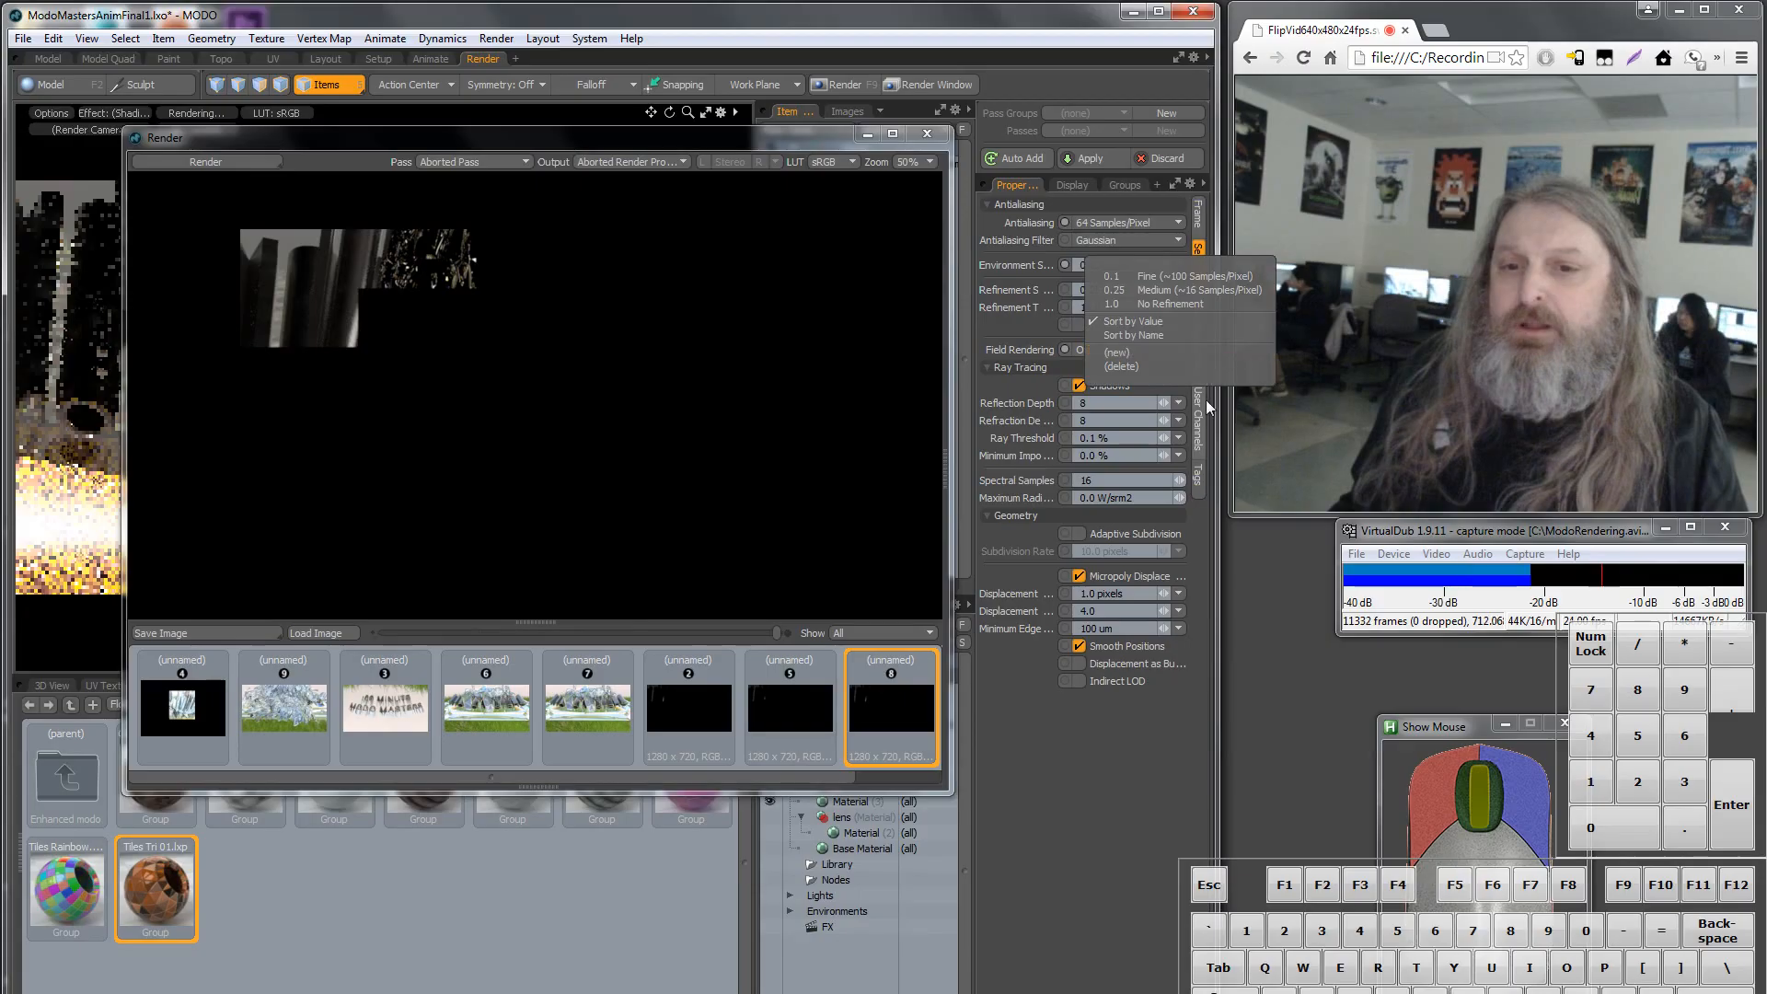
left_click(1004, 327)
left_click(1179, 289)
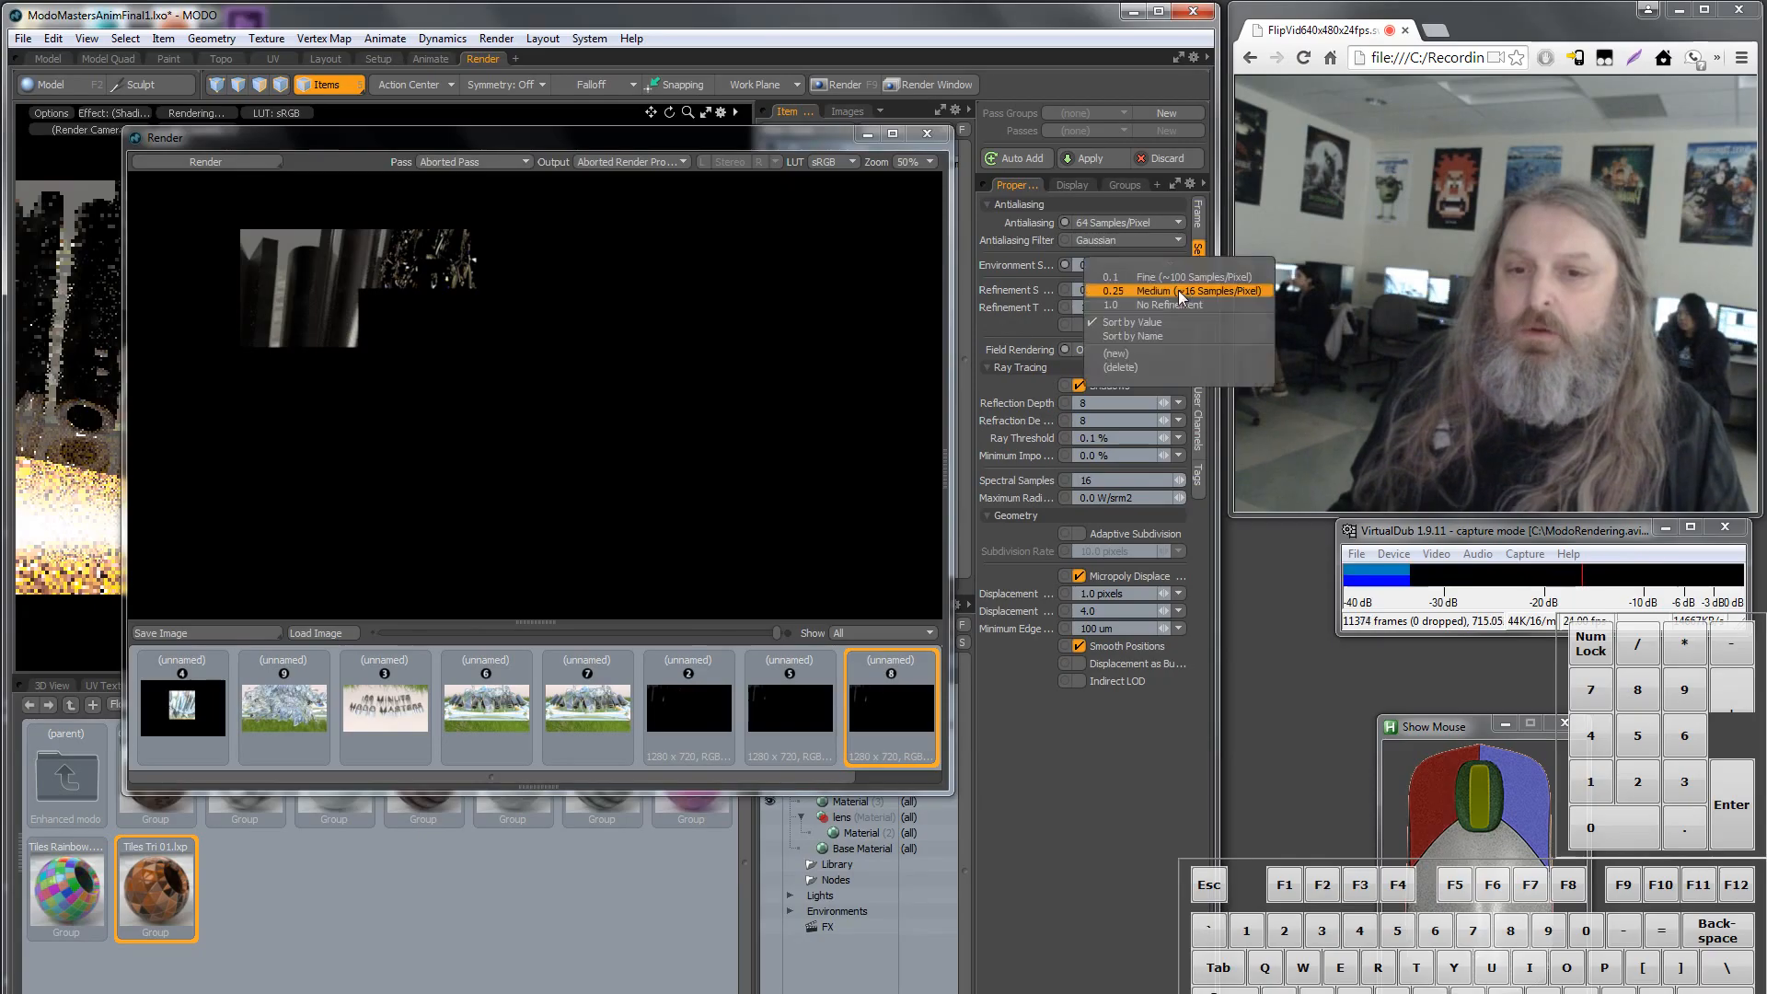
left_click(1020, 327)
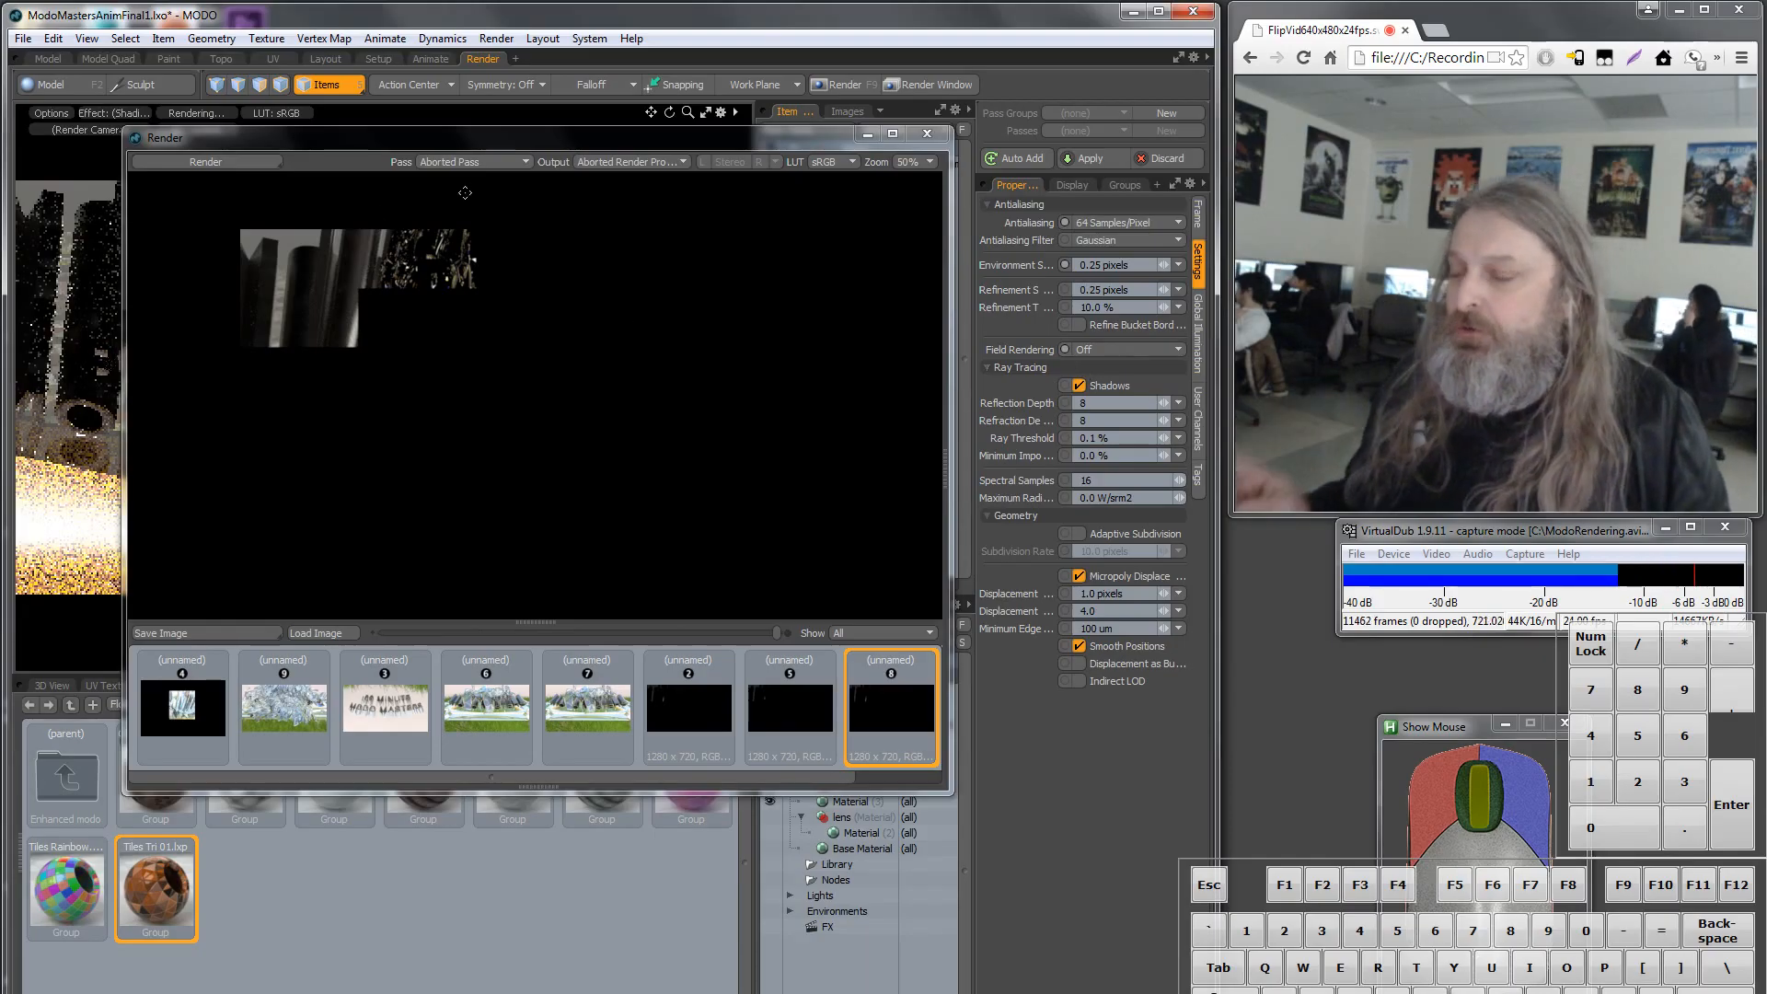
Render the frame with the new antialiasing settings while checking the CPU usage monitor, and abort it partway.
left_click(233, 162)
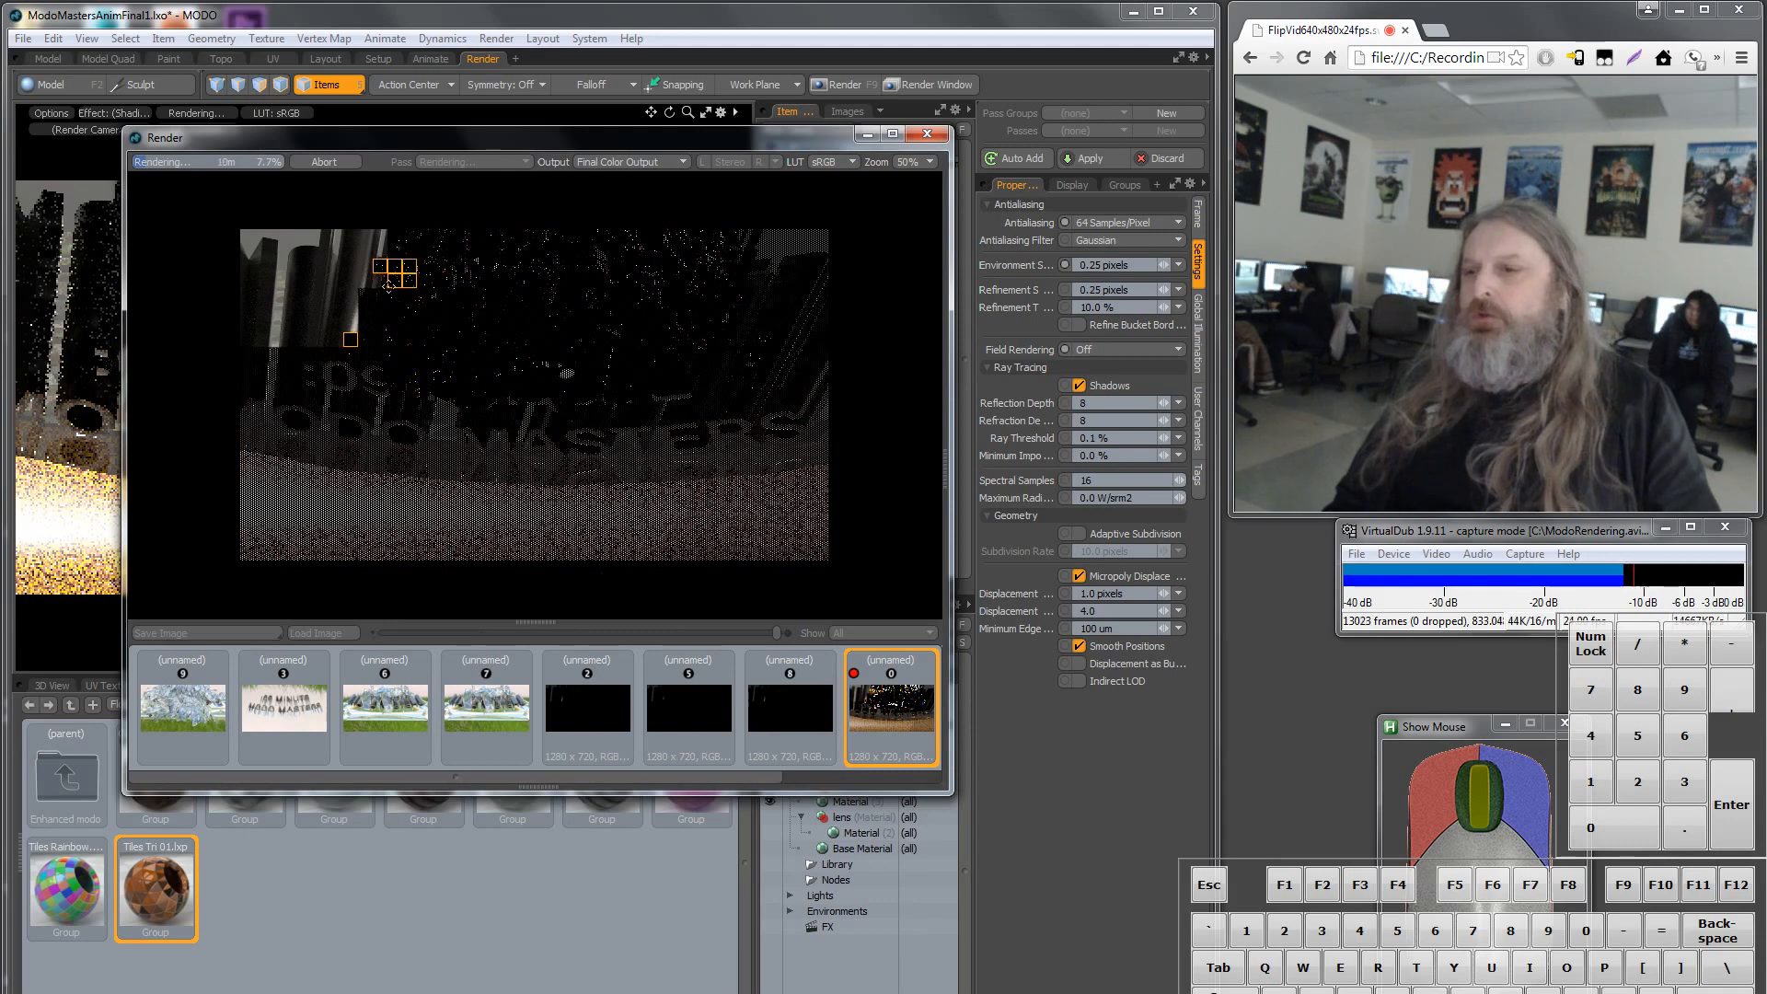
left_click(1109, 993)
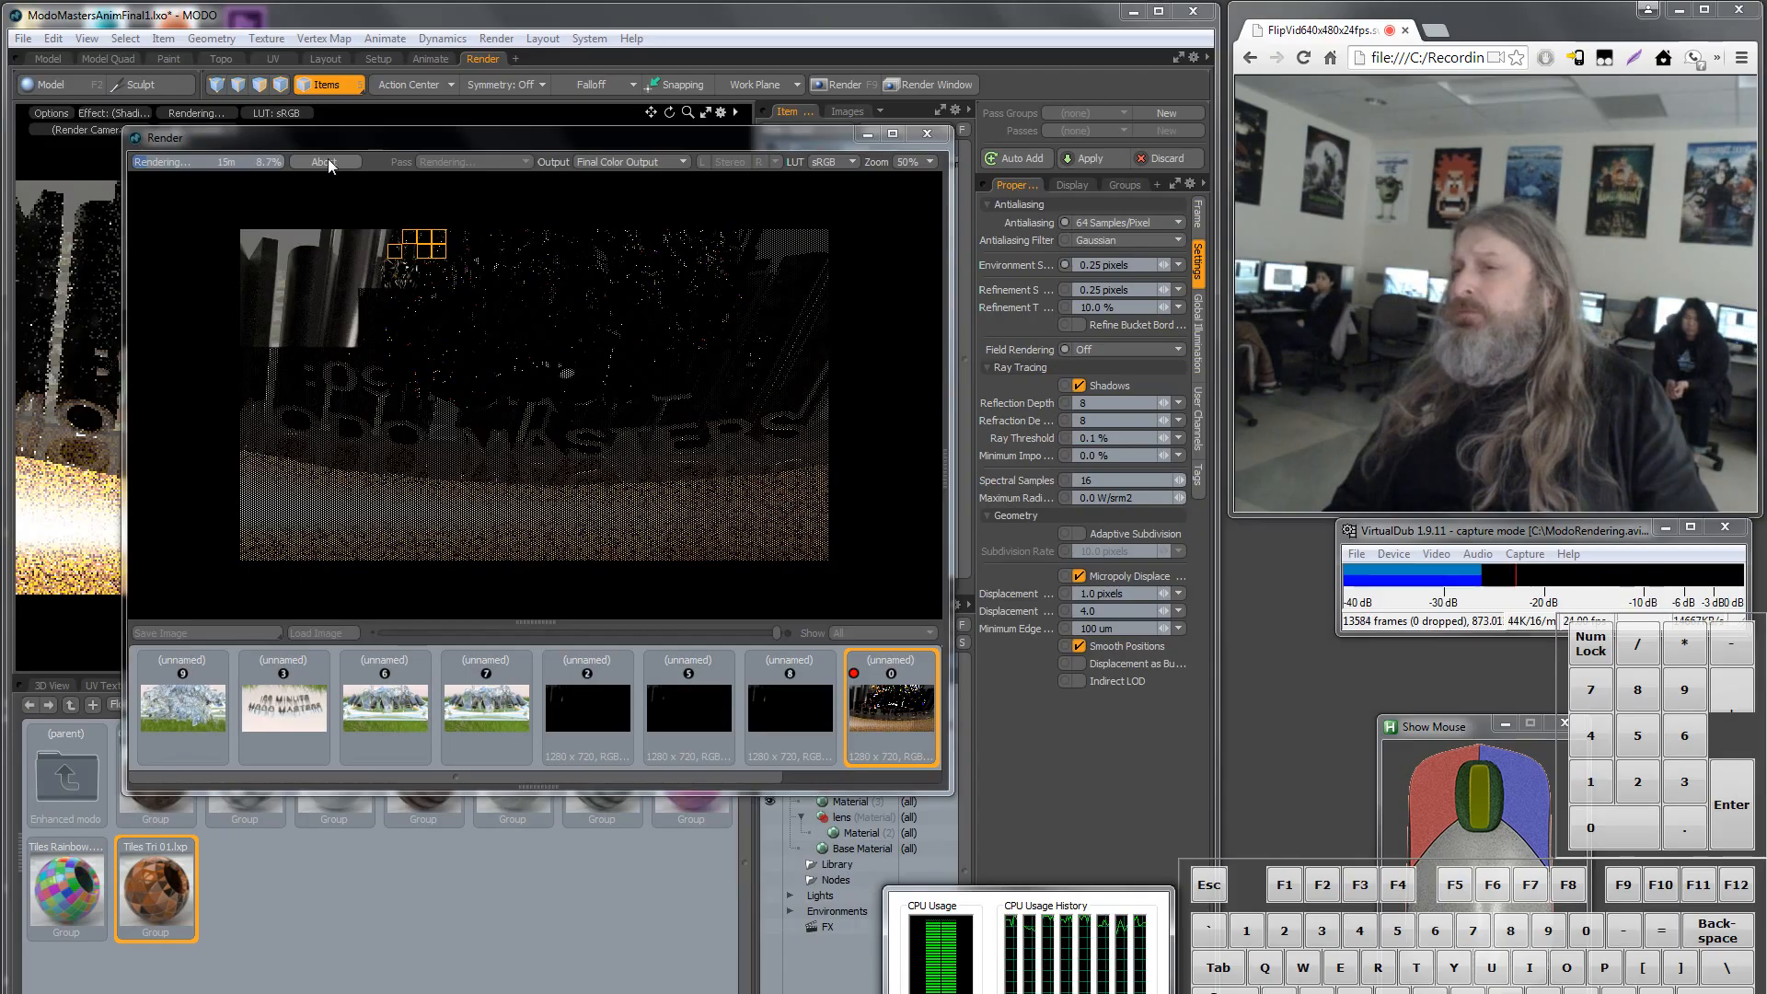
left_click(328, 162)
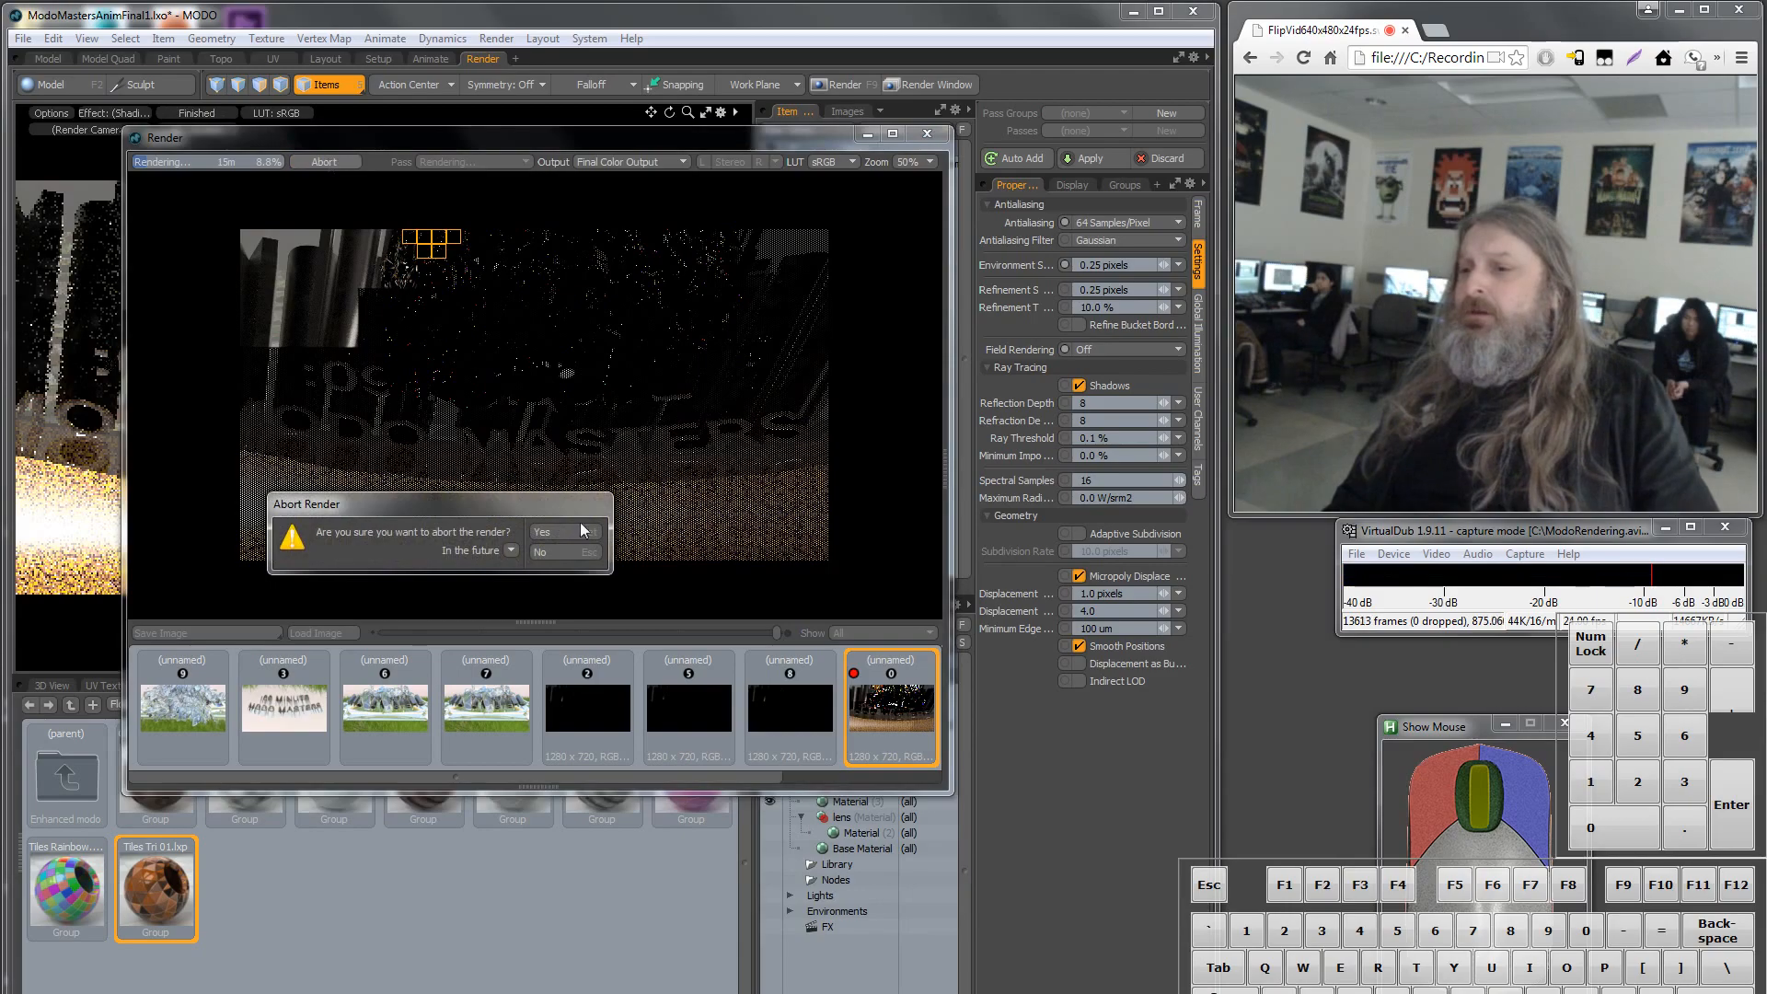
left_click(563, 526)
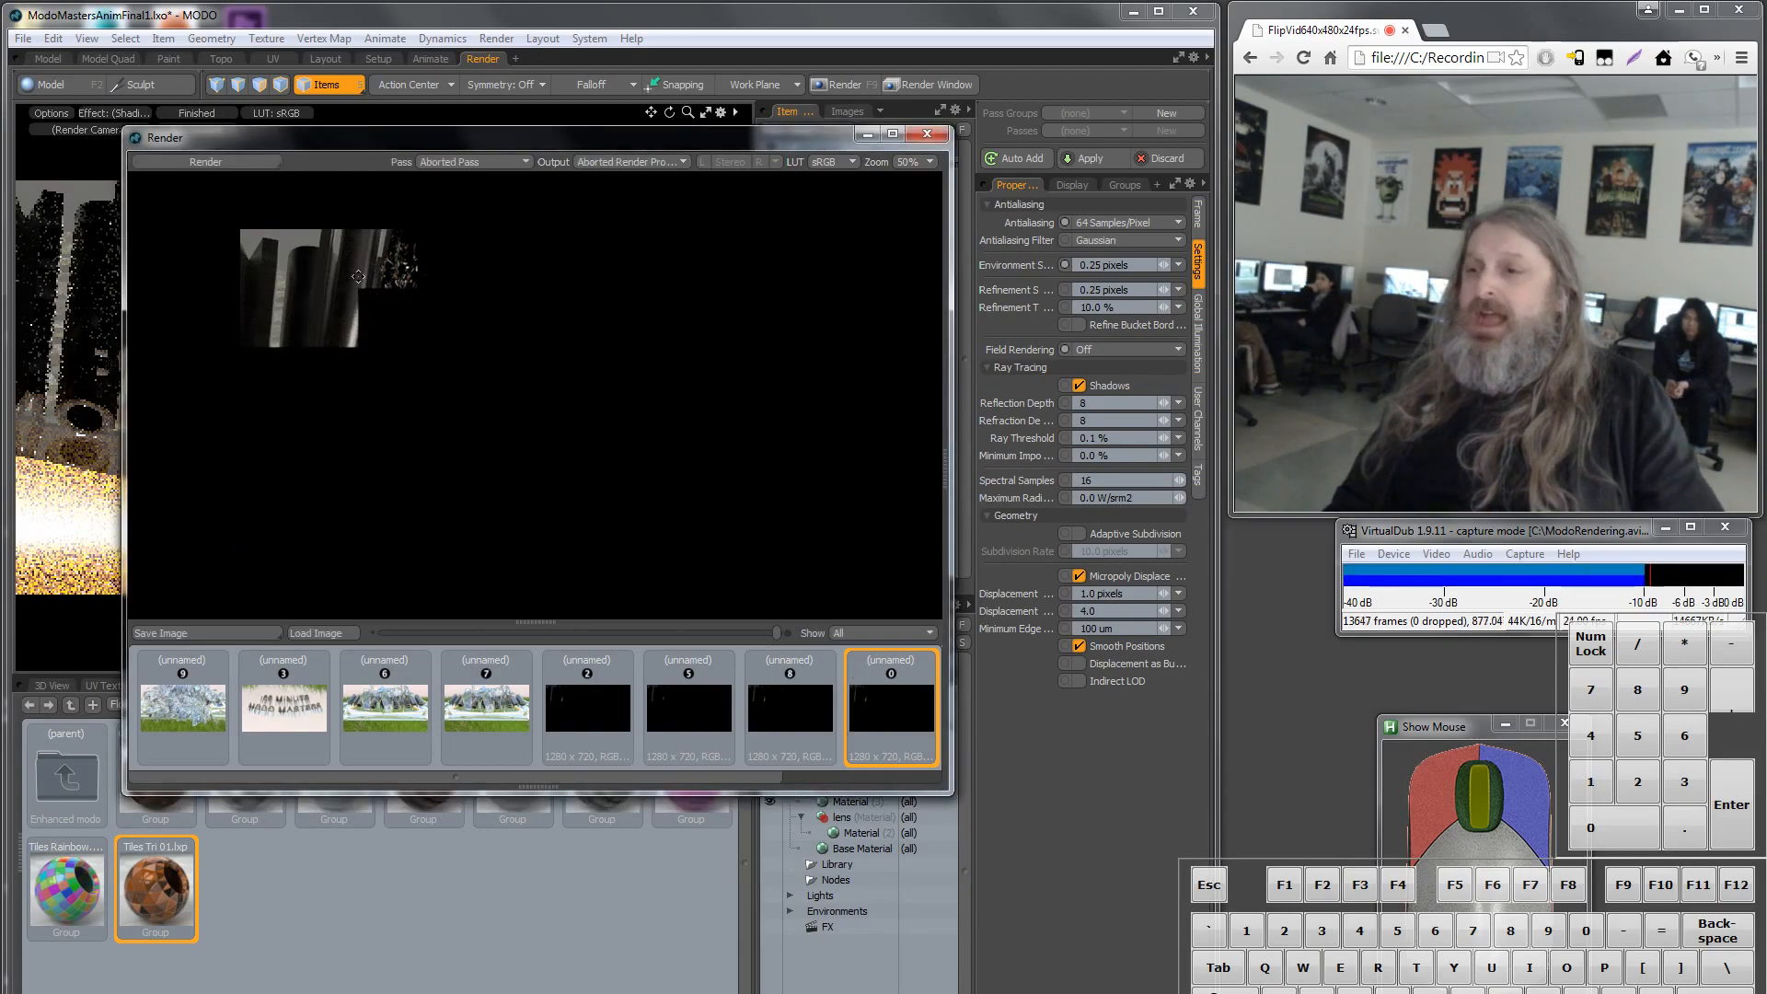
Compare the columns in the new 64-sample render with the previous aborted render up close at 200% zoom.
scroll(351, 280, "up", 2)
scroll(396, 331, "down", 1)
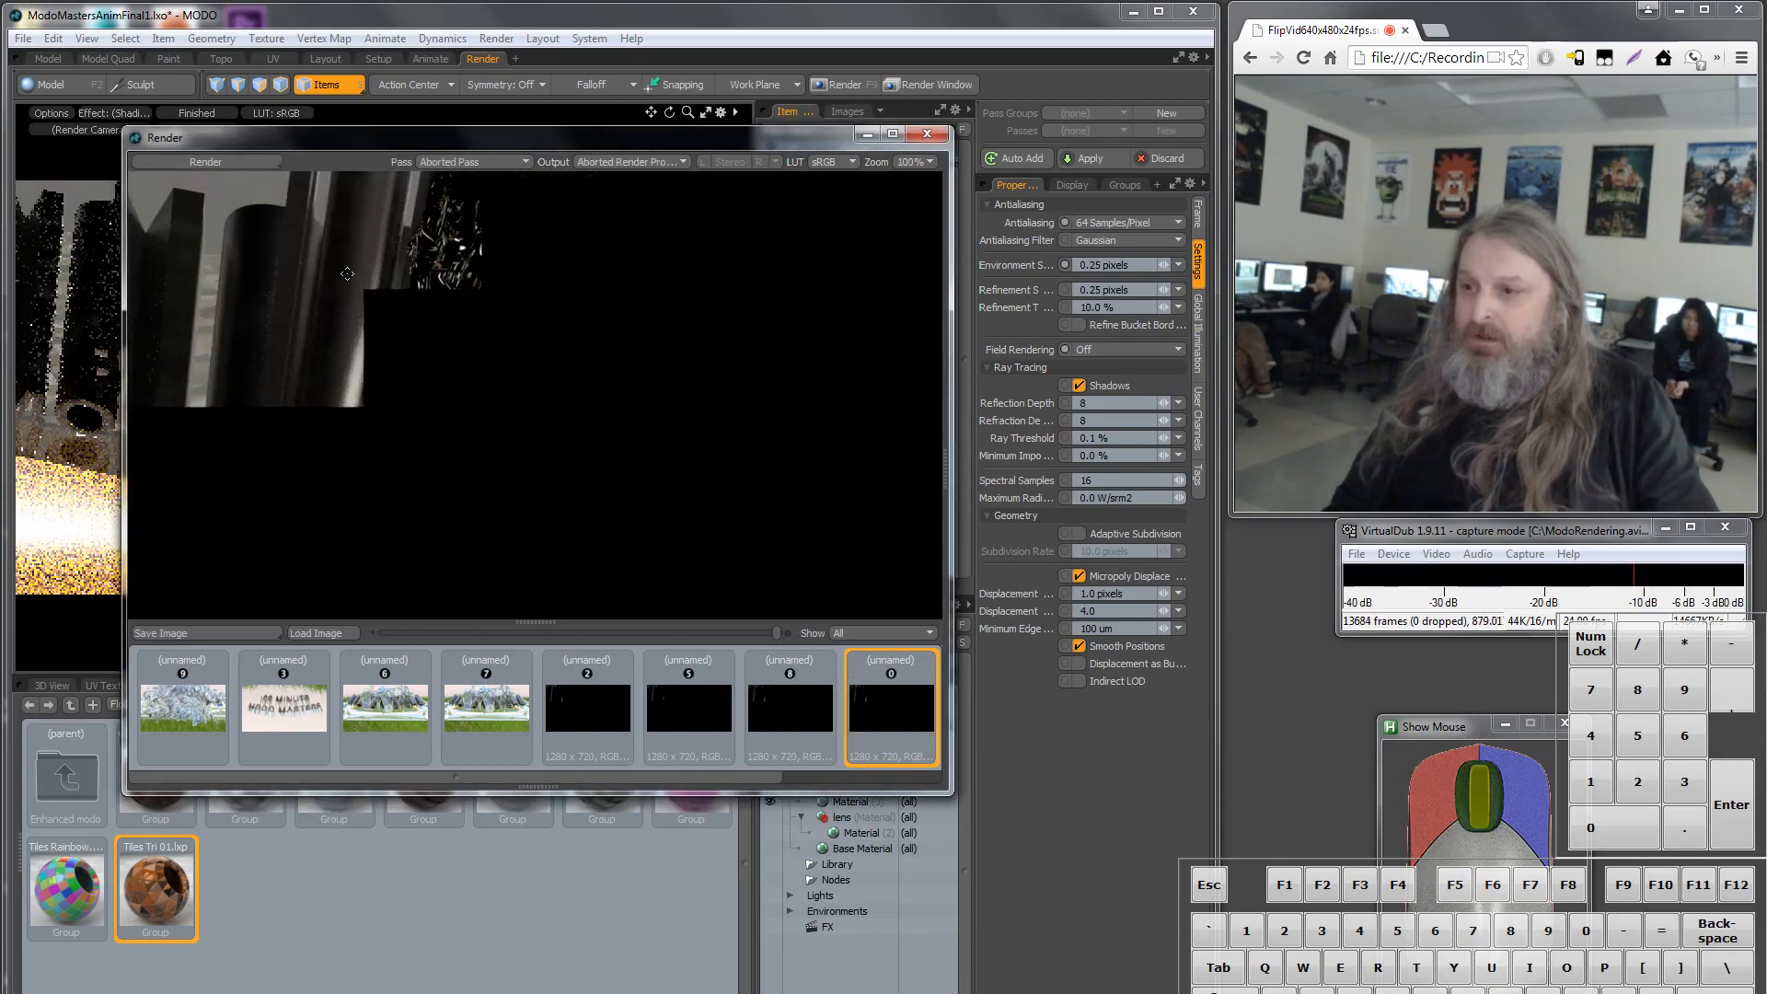
mouse_move(439, 391)
left_mouse_down()
mouse_move(545, 498)
mouse_move(414, 392)
left_mouse_up()
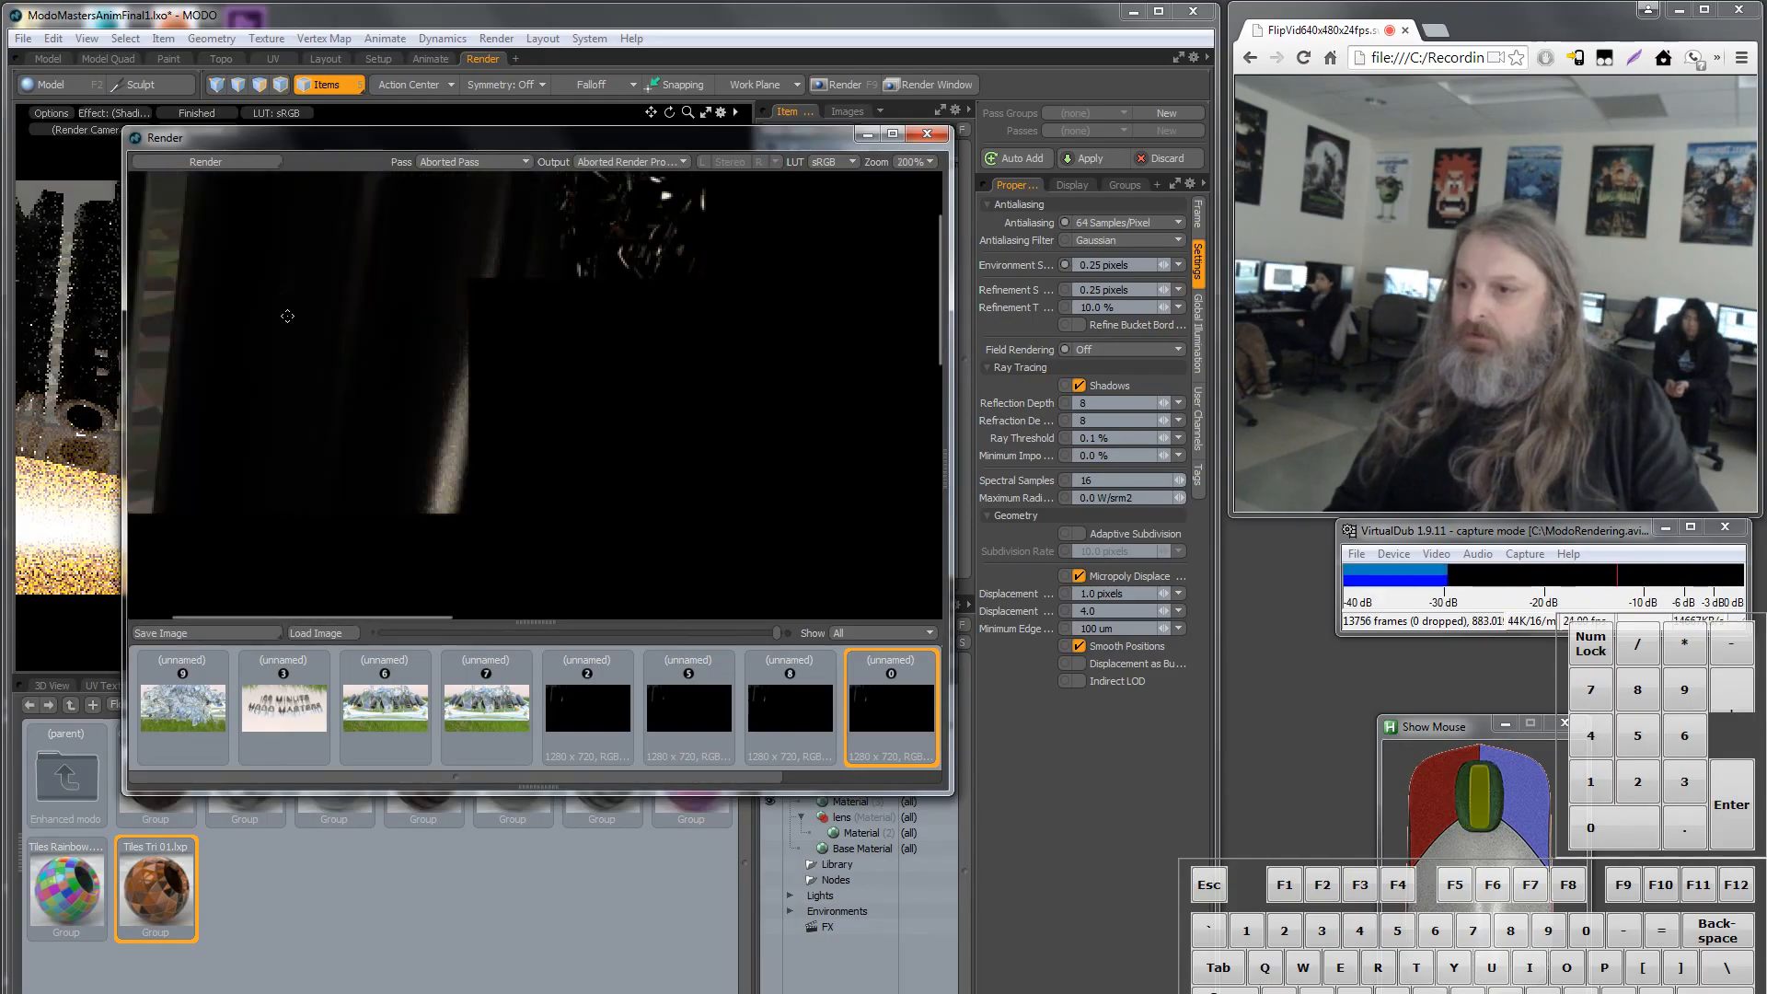
scroll(719, 591, "up", 1)
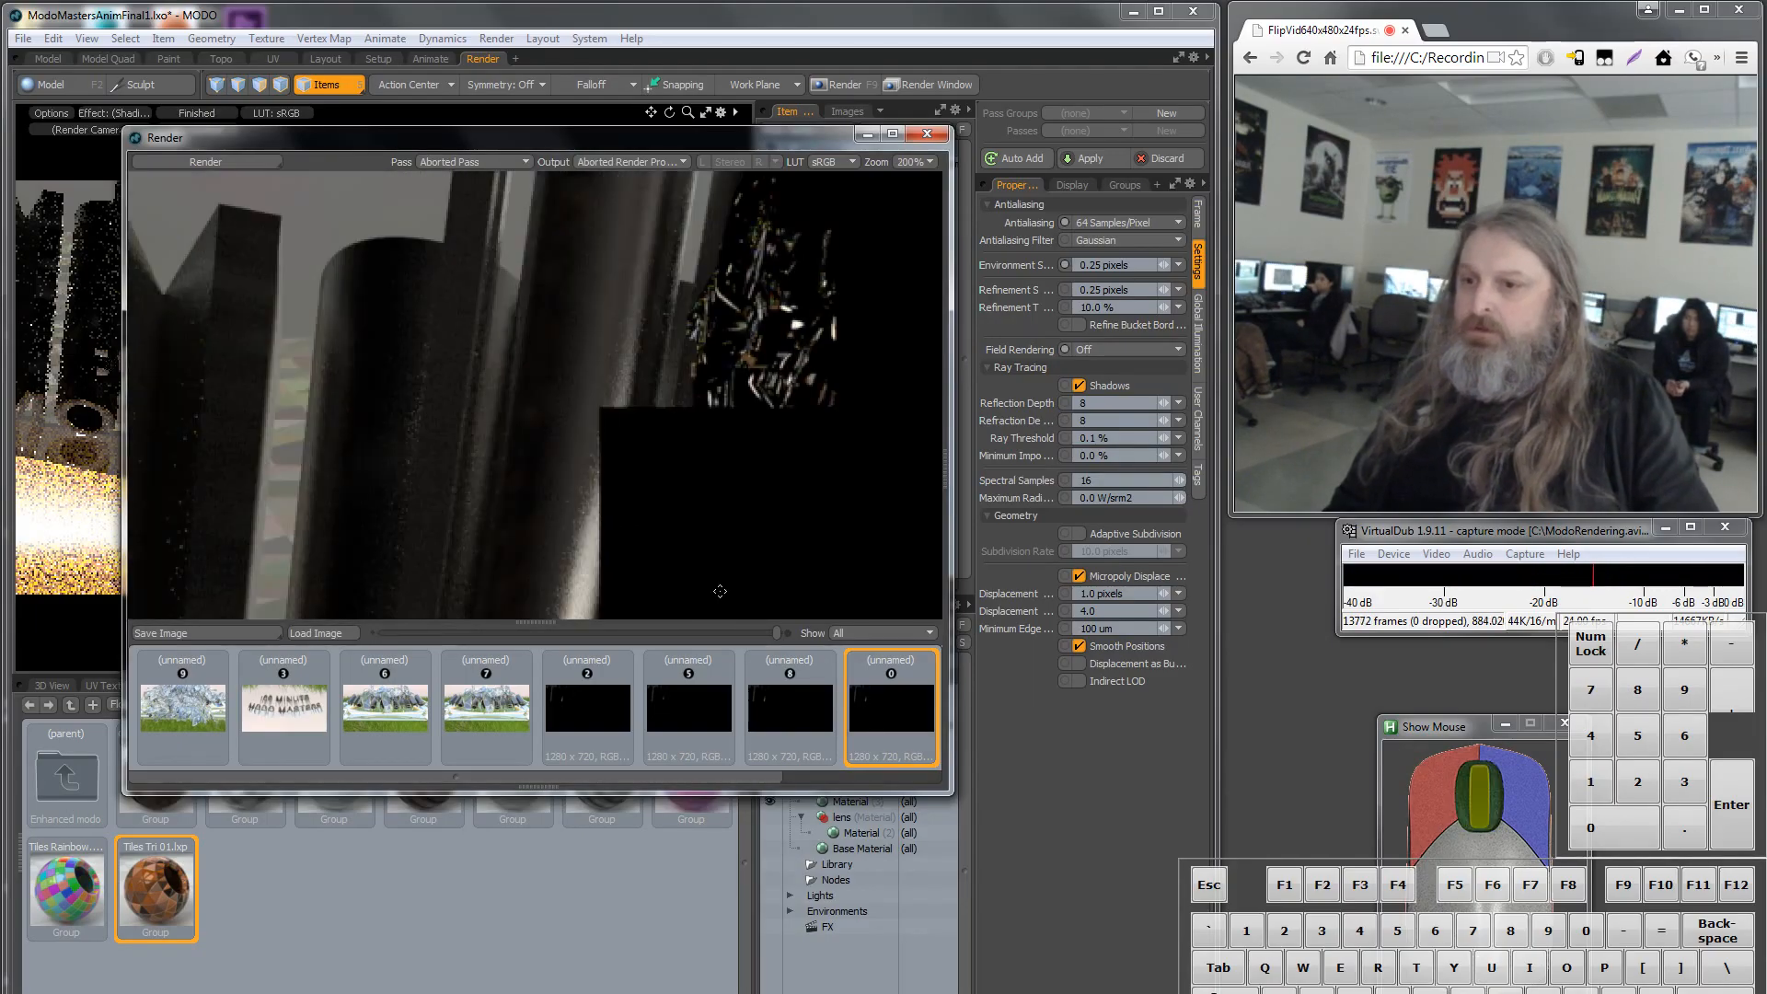
left_click(798, 710)
left_click(889, 707)
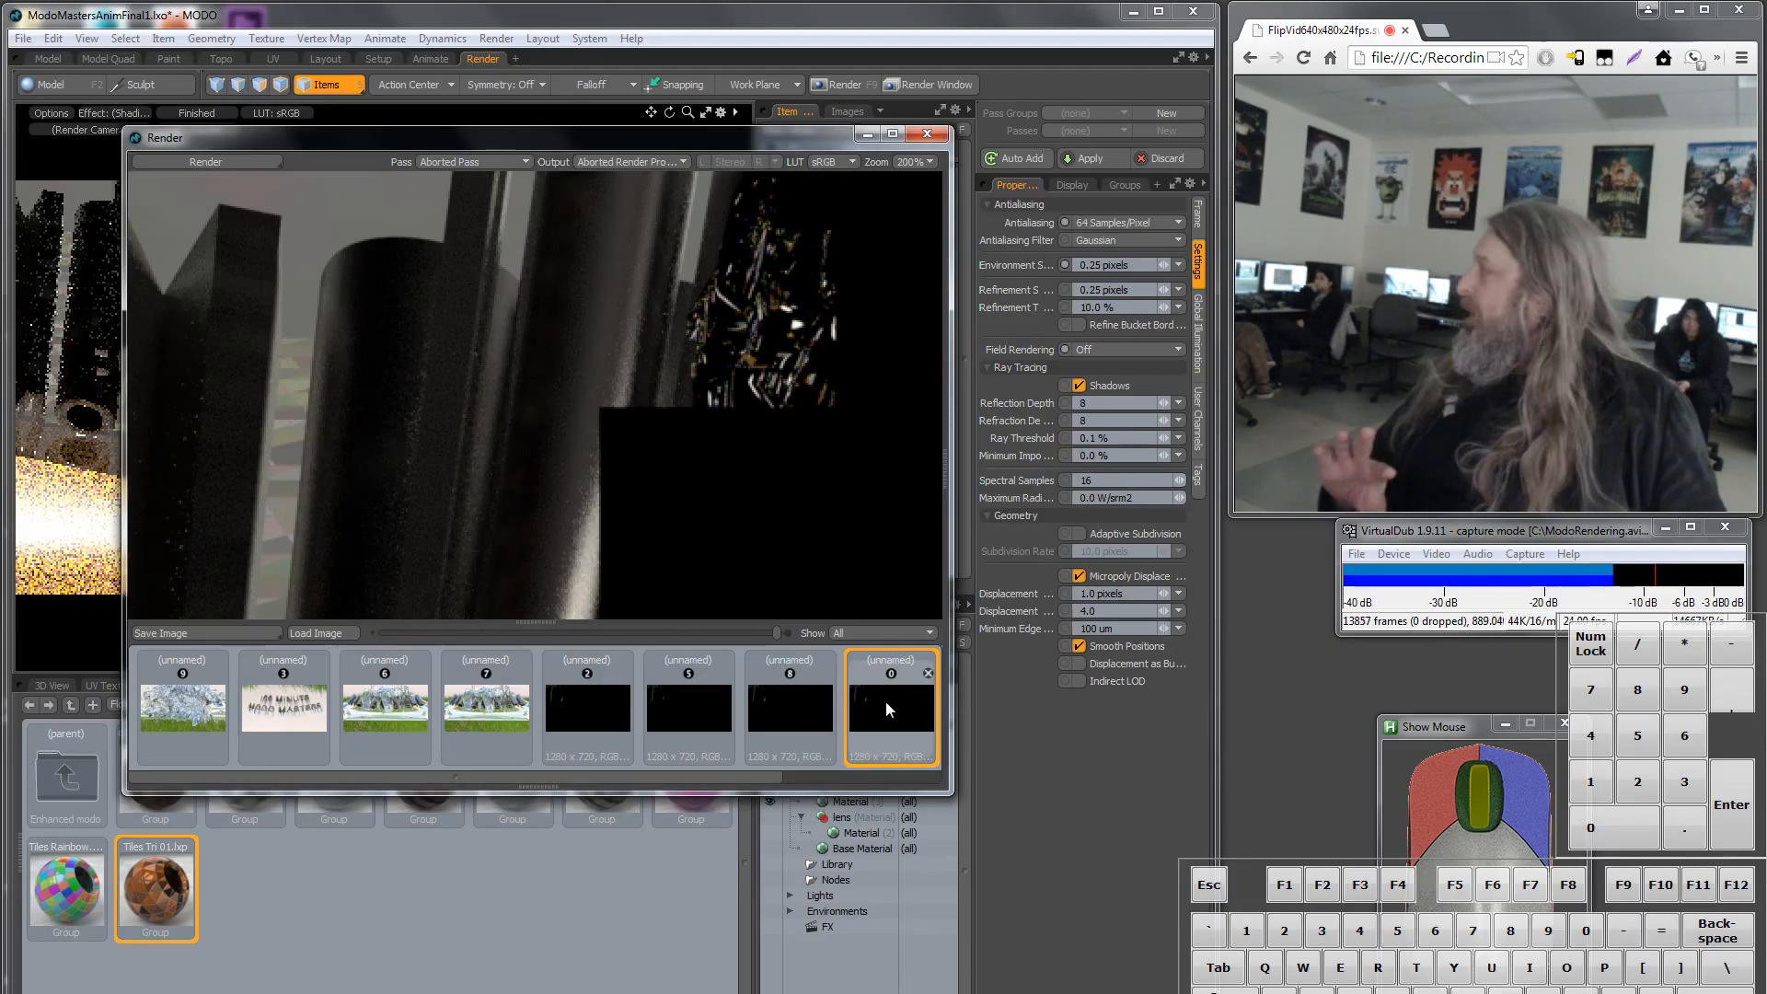
left_click(786, 704)
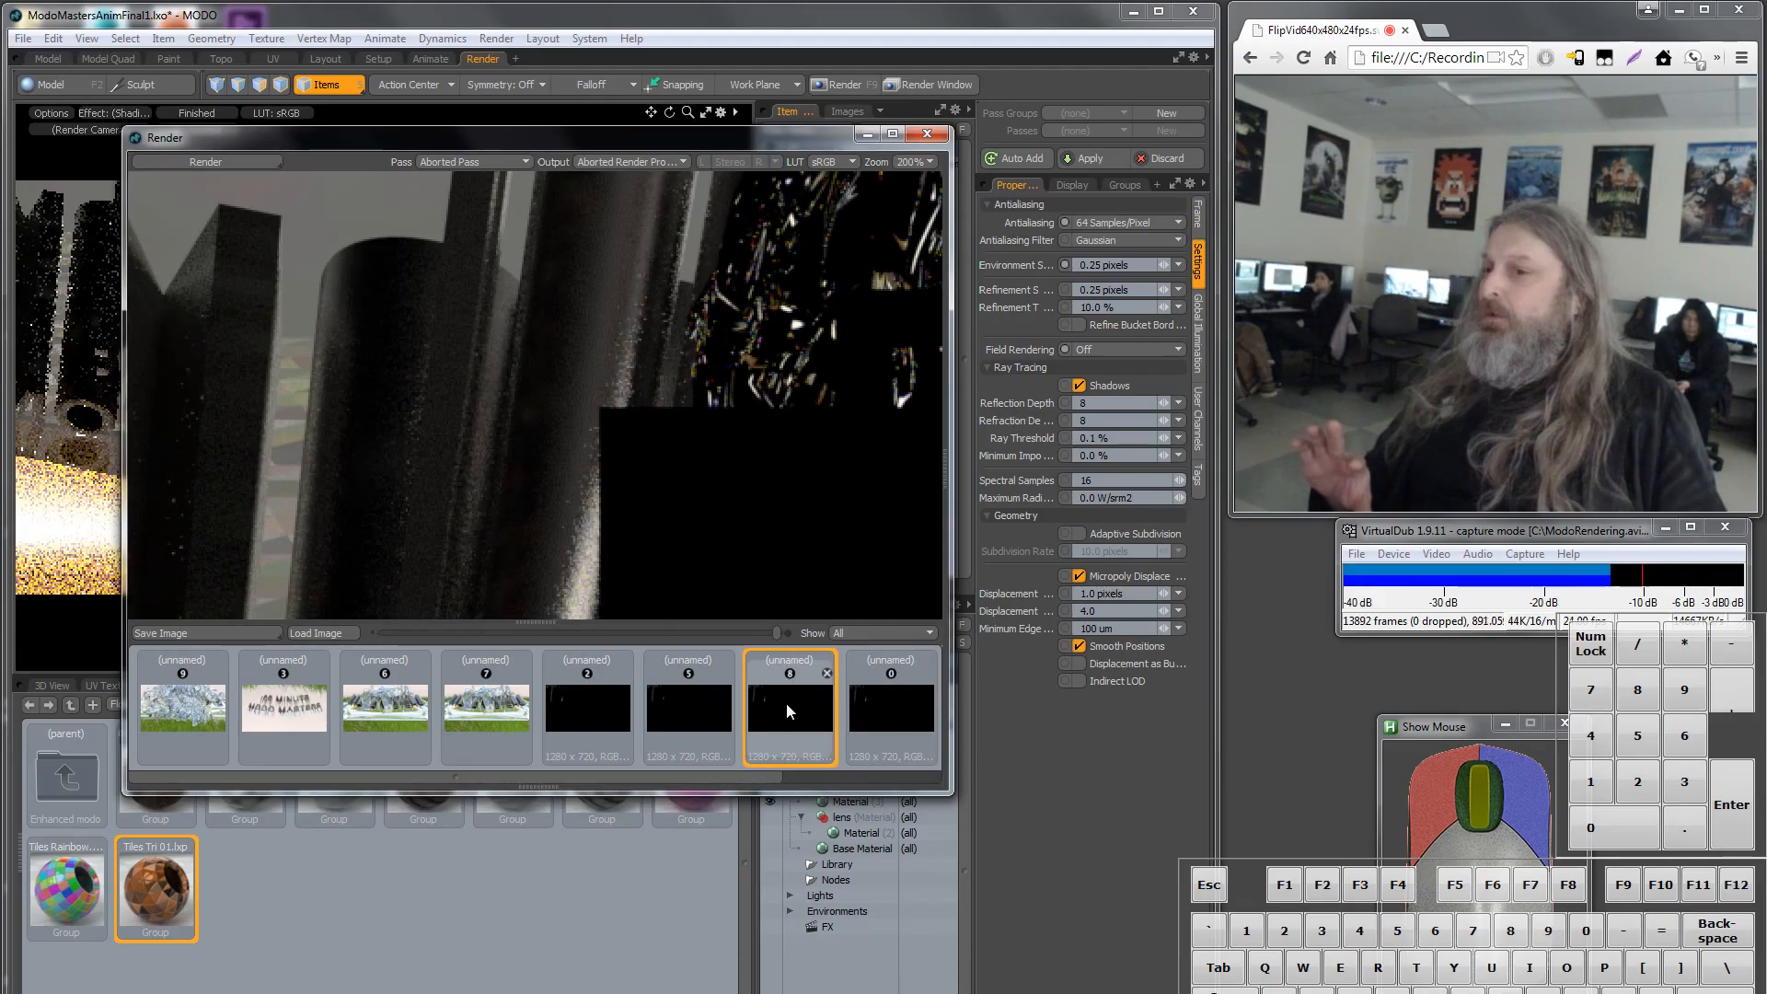
left_click(882, 714)
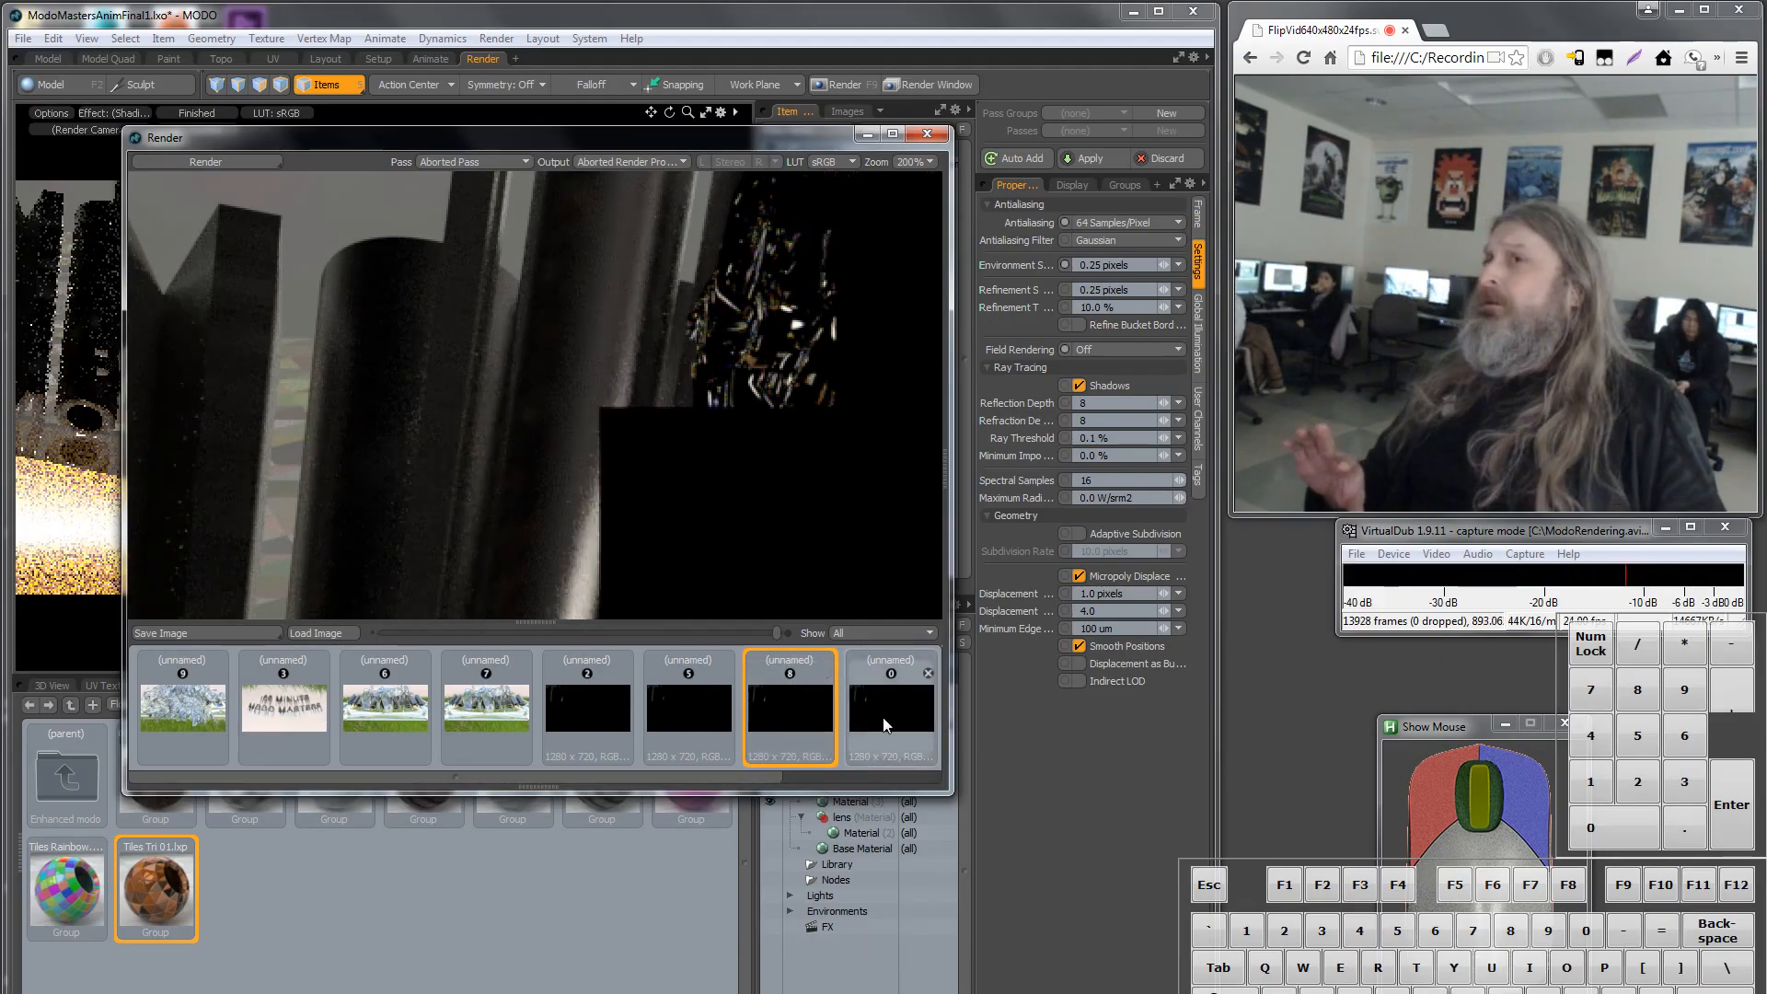
left_click(788, 719)
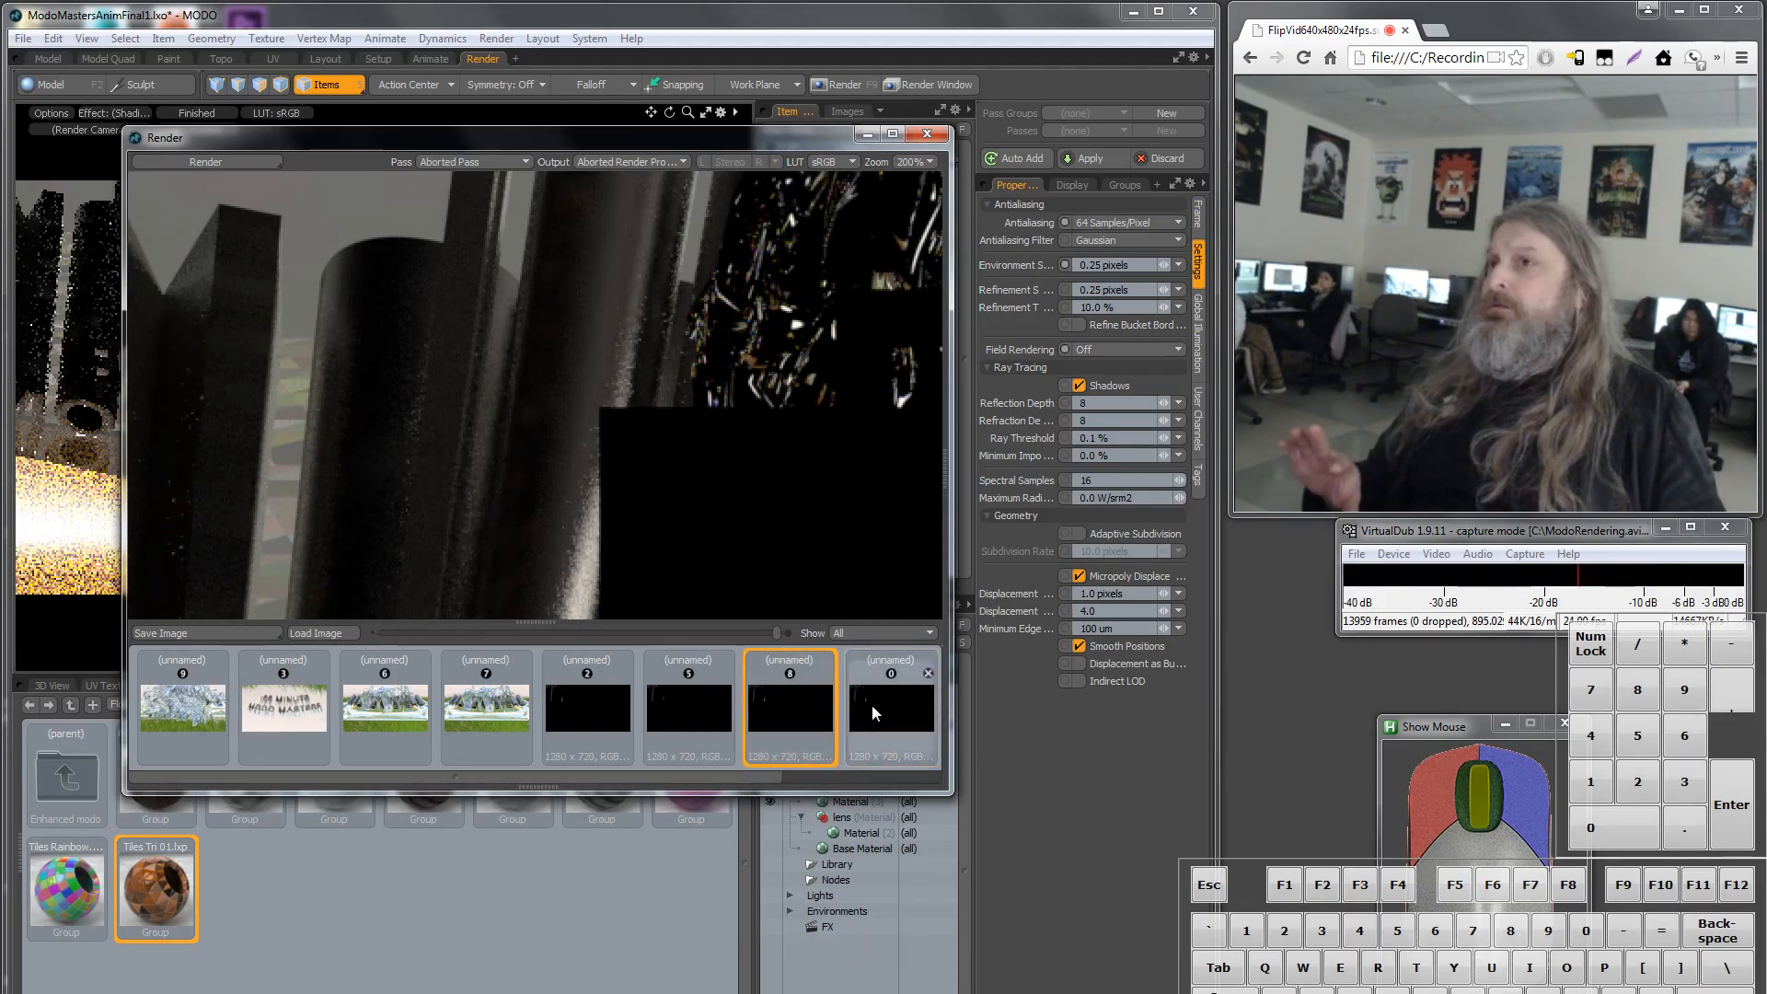
left_click(880, 703)
left_click(789, 700)
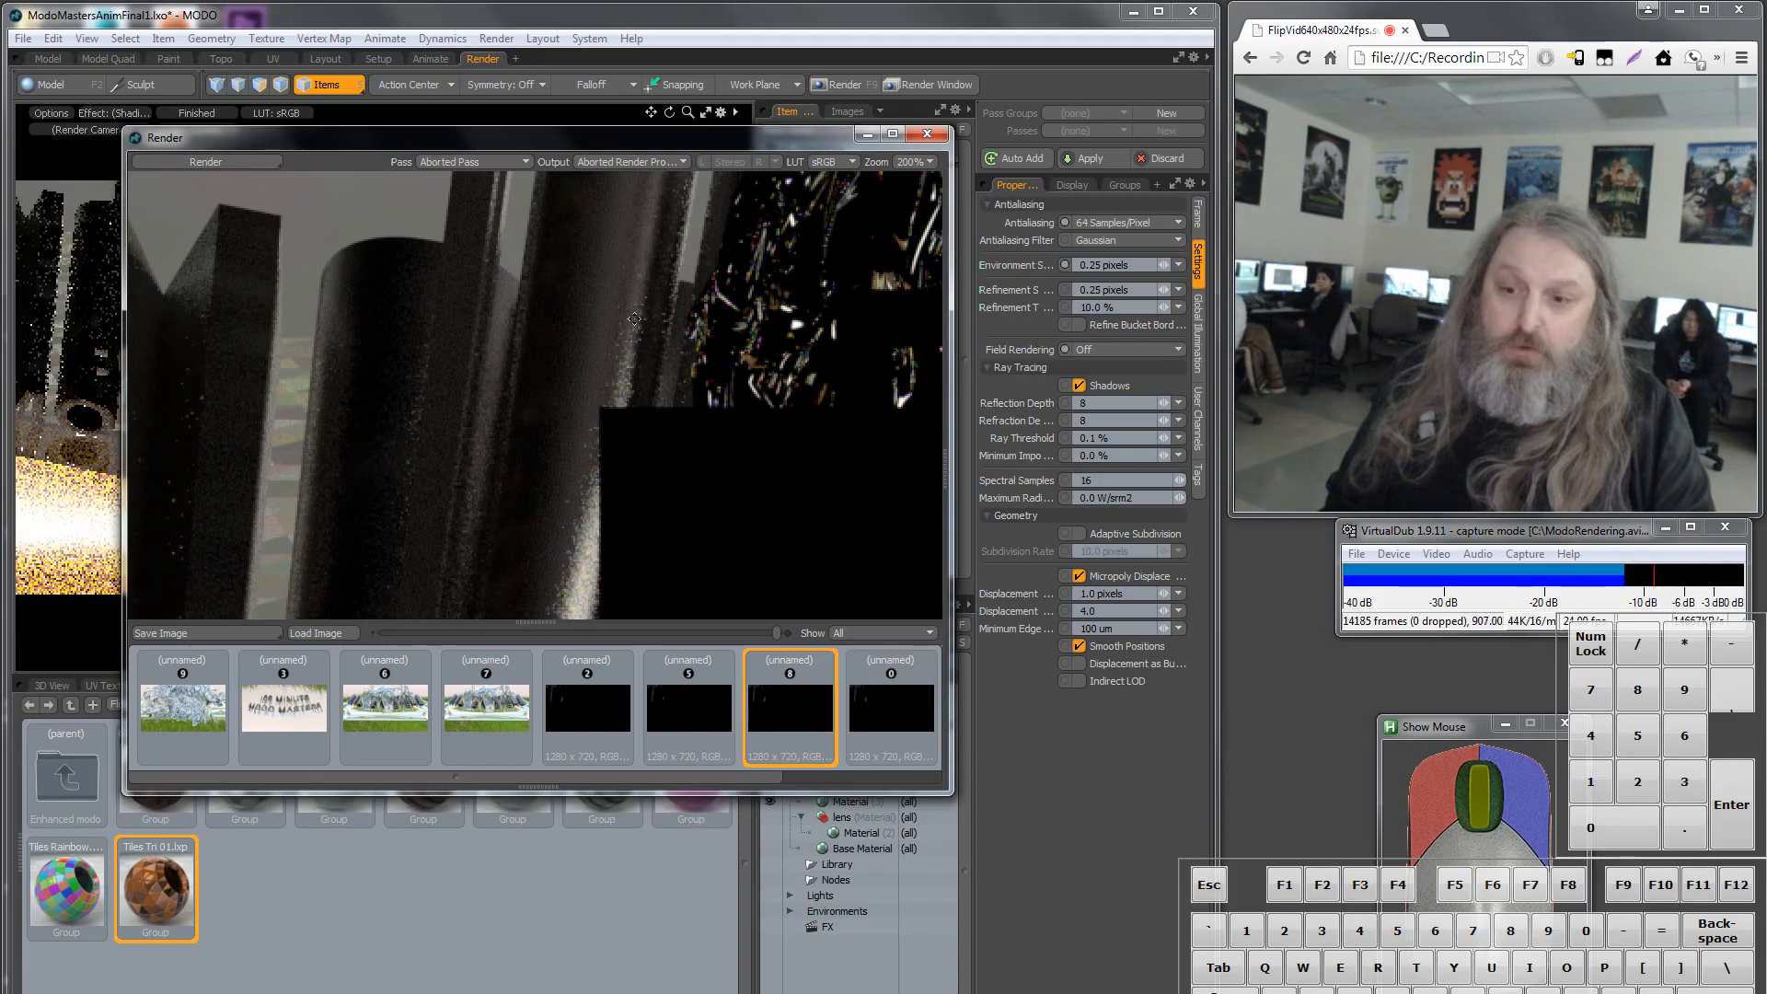
left_click(900, 699)
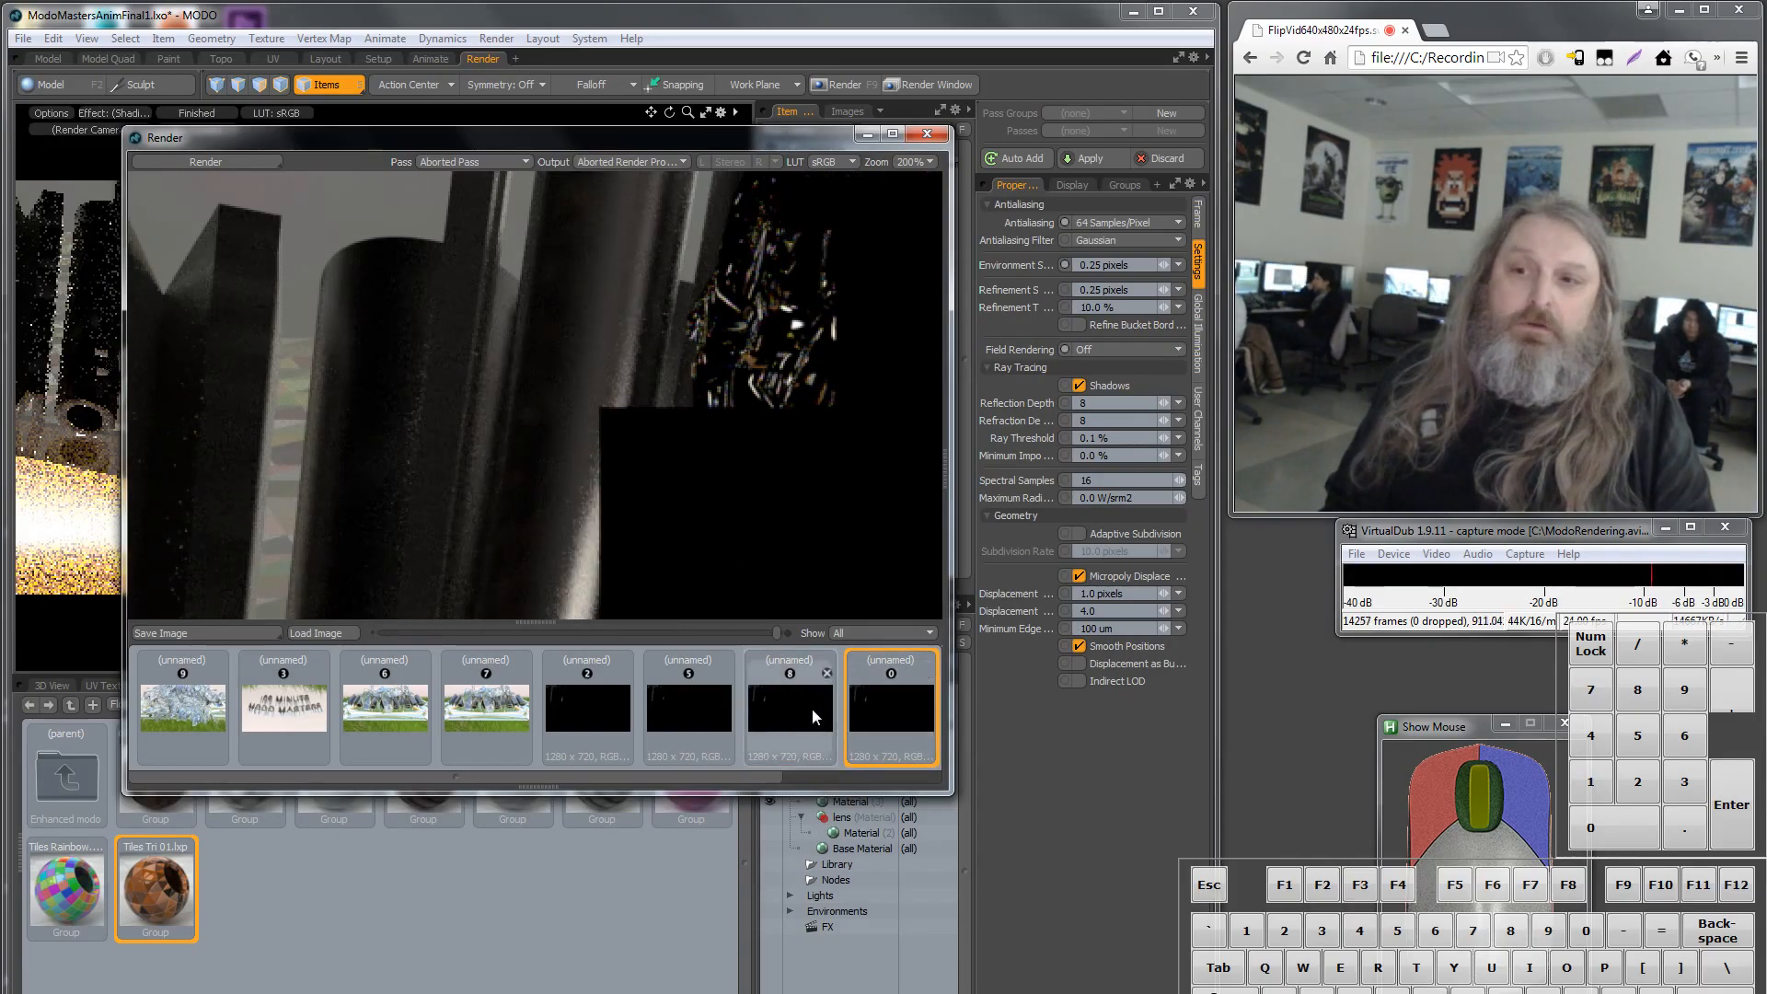
Compare the columns in the earlier aborted render with those in the latest 64-sample render.
left_click(812, 709)
left_click(875, 702)
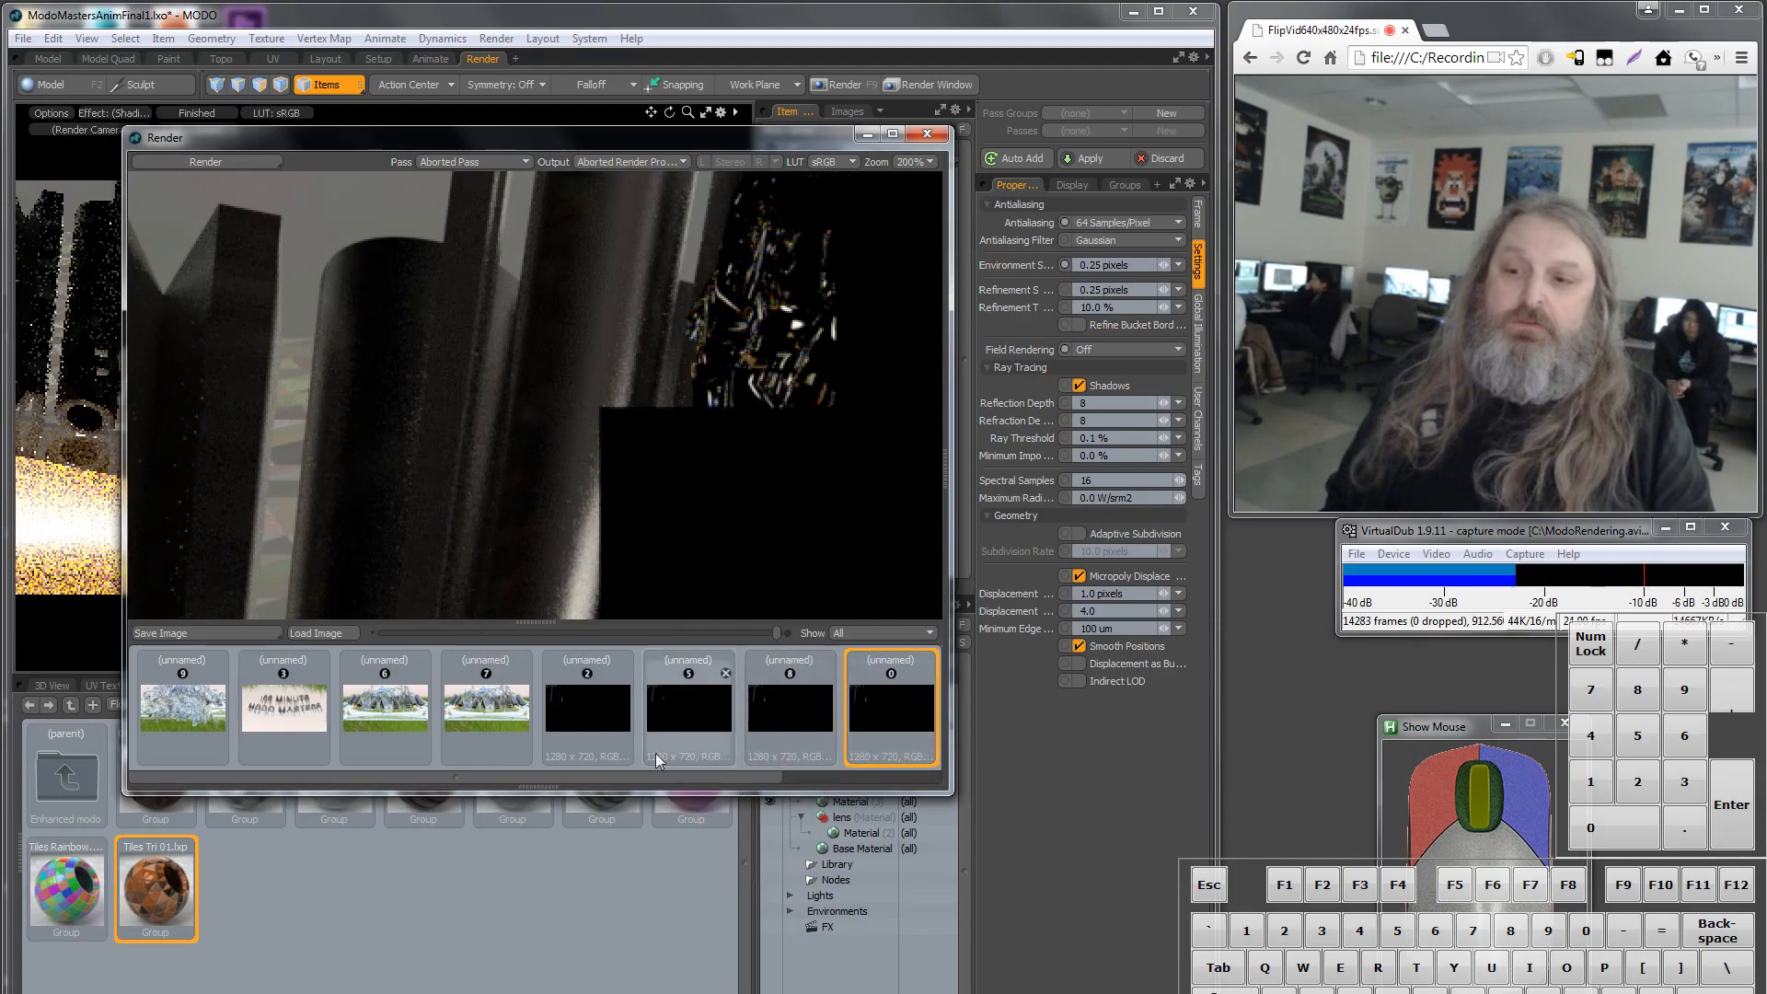
left_click(592, 713)
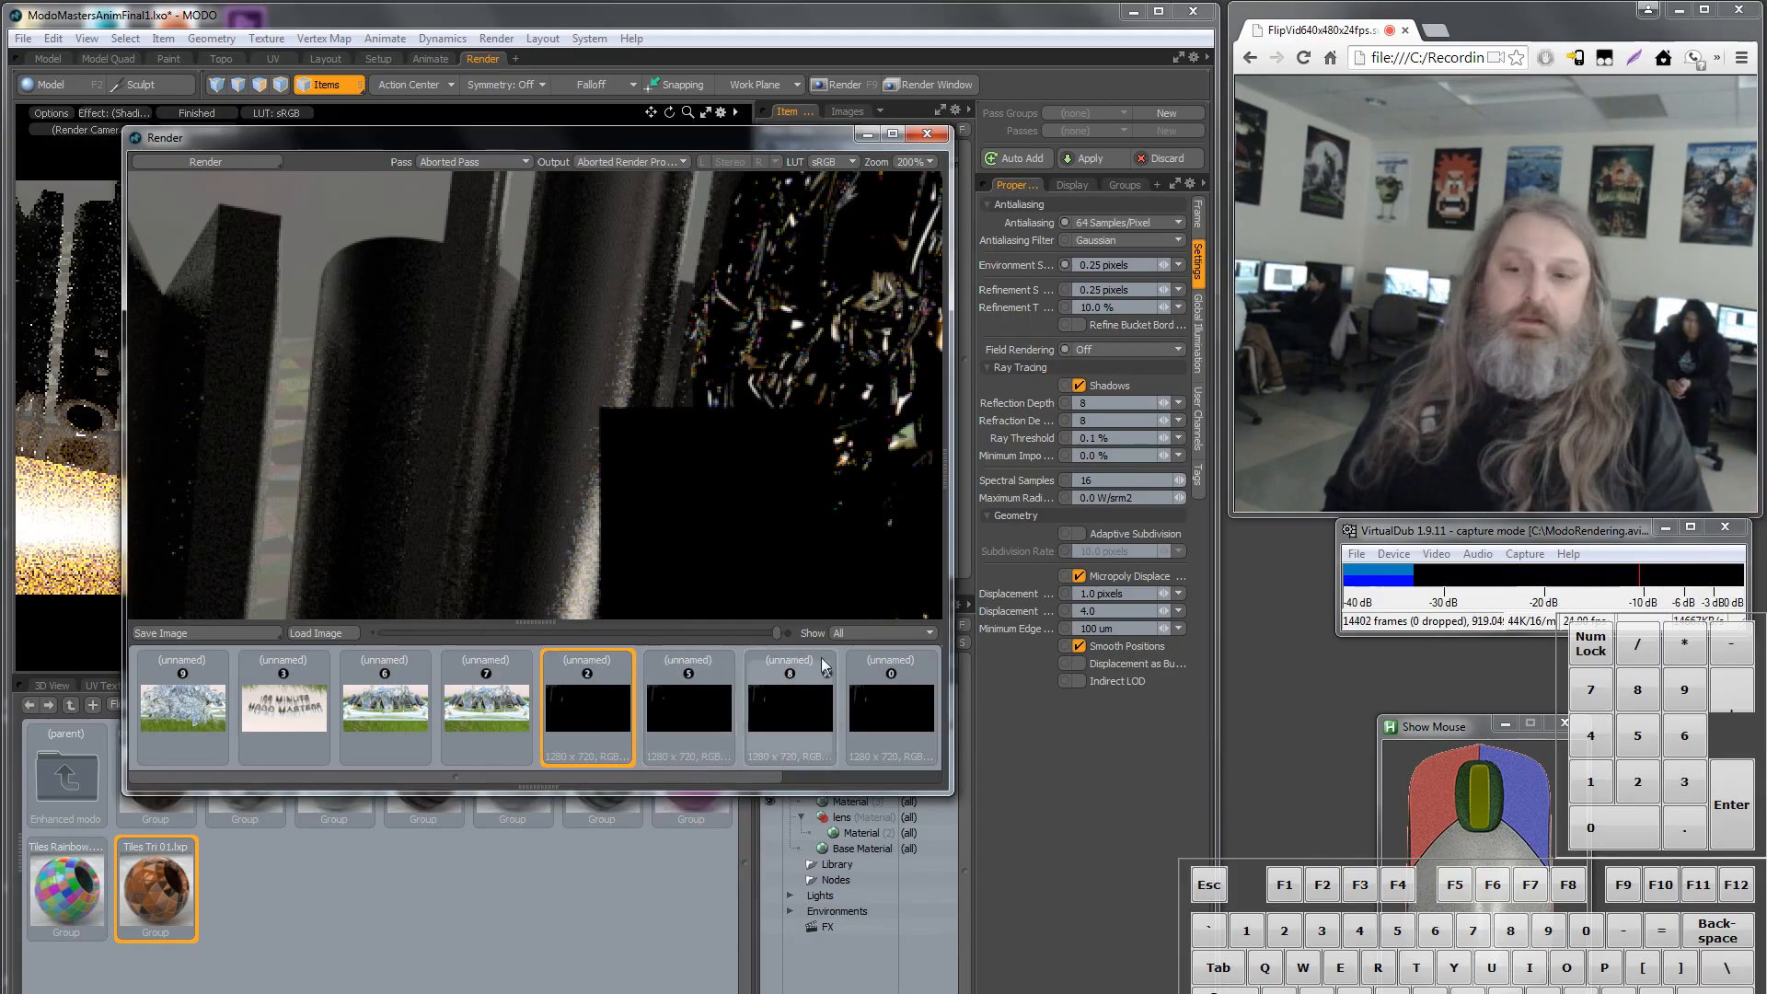
left_click(898, 703)
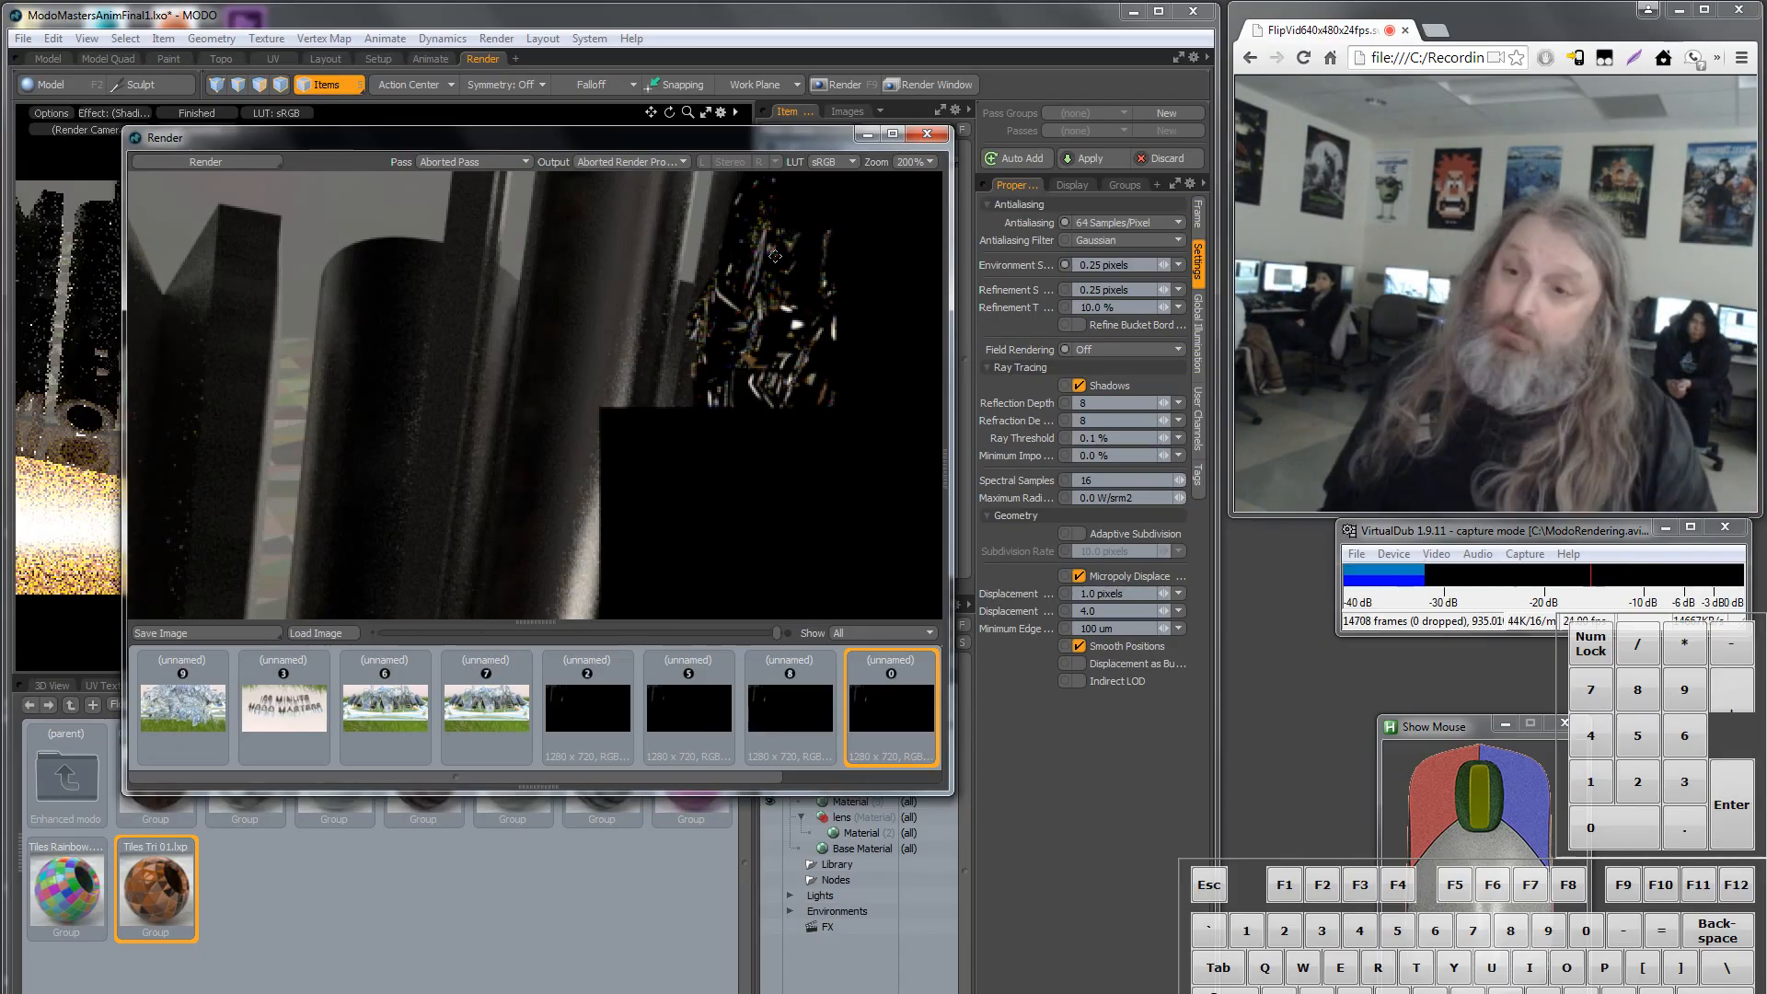
Set both the reflection depth and the refraction depth in the ray tracing settings to 16.
left_click_drag(754, 136, 716, 128)
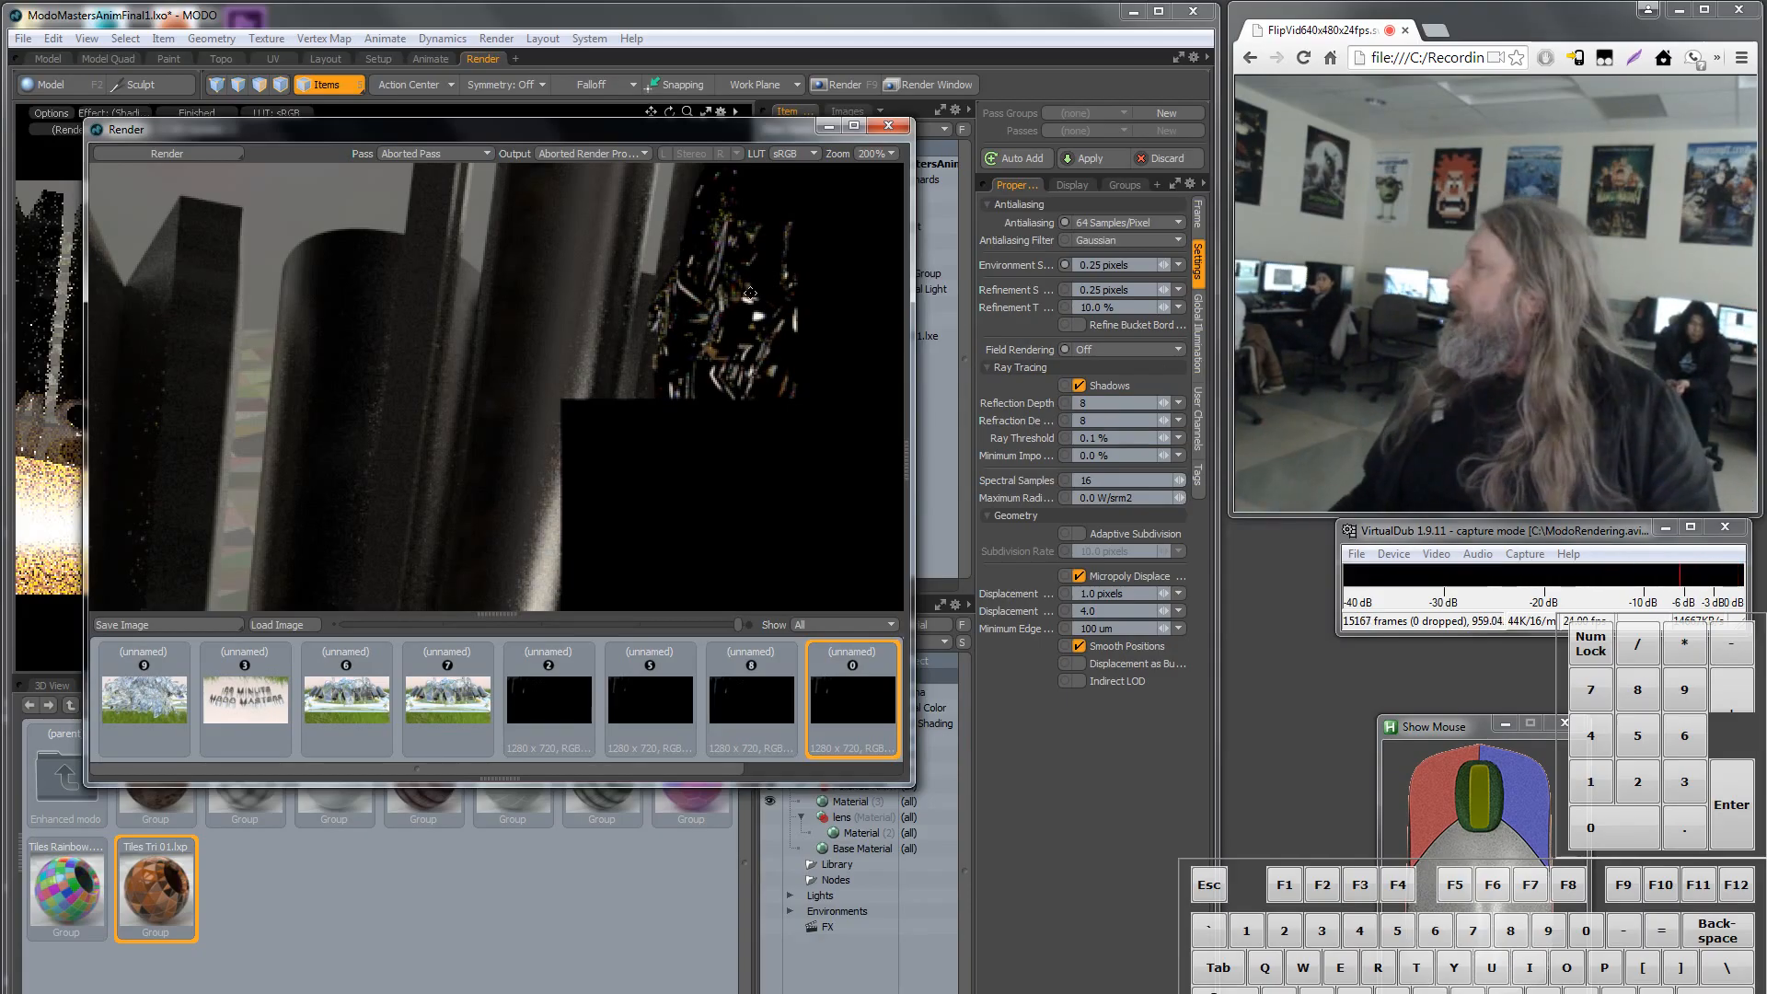
left_click(1119, 406)
left_click(1178, 411)
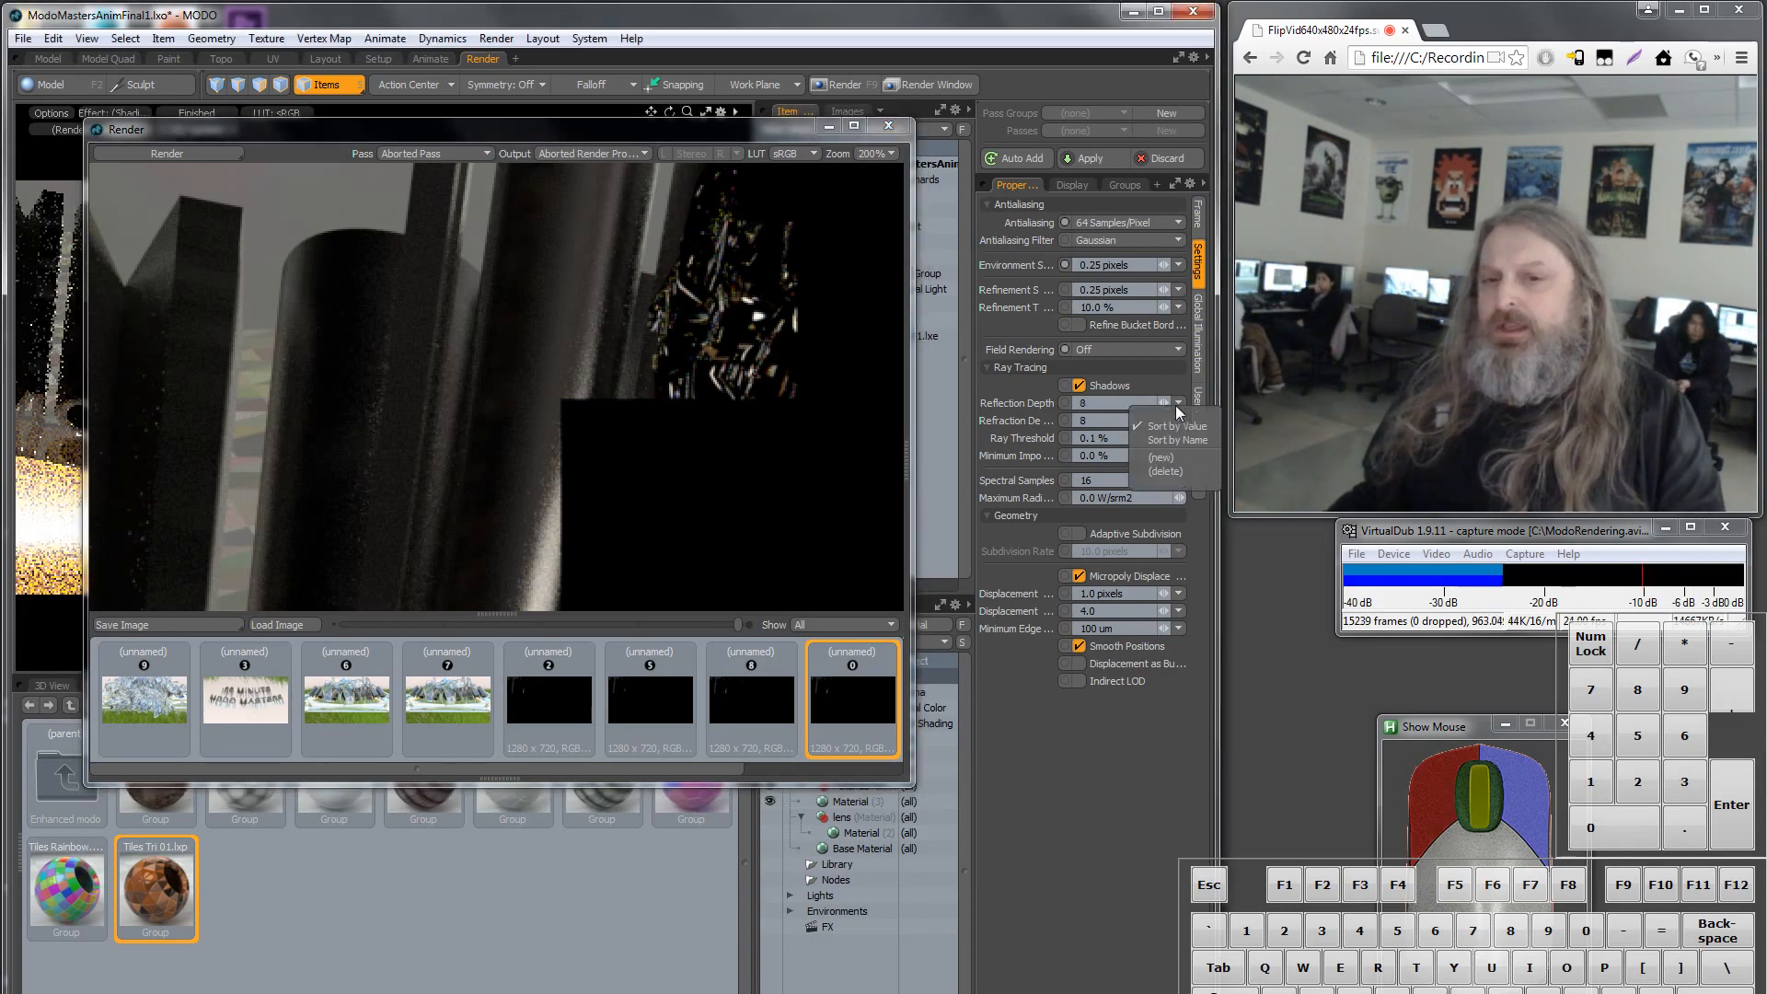
left_click(1114, 406)
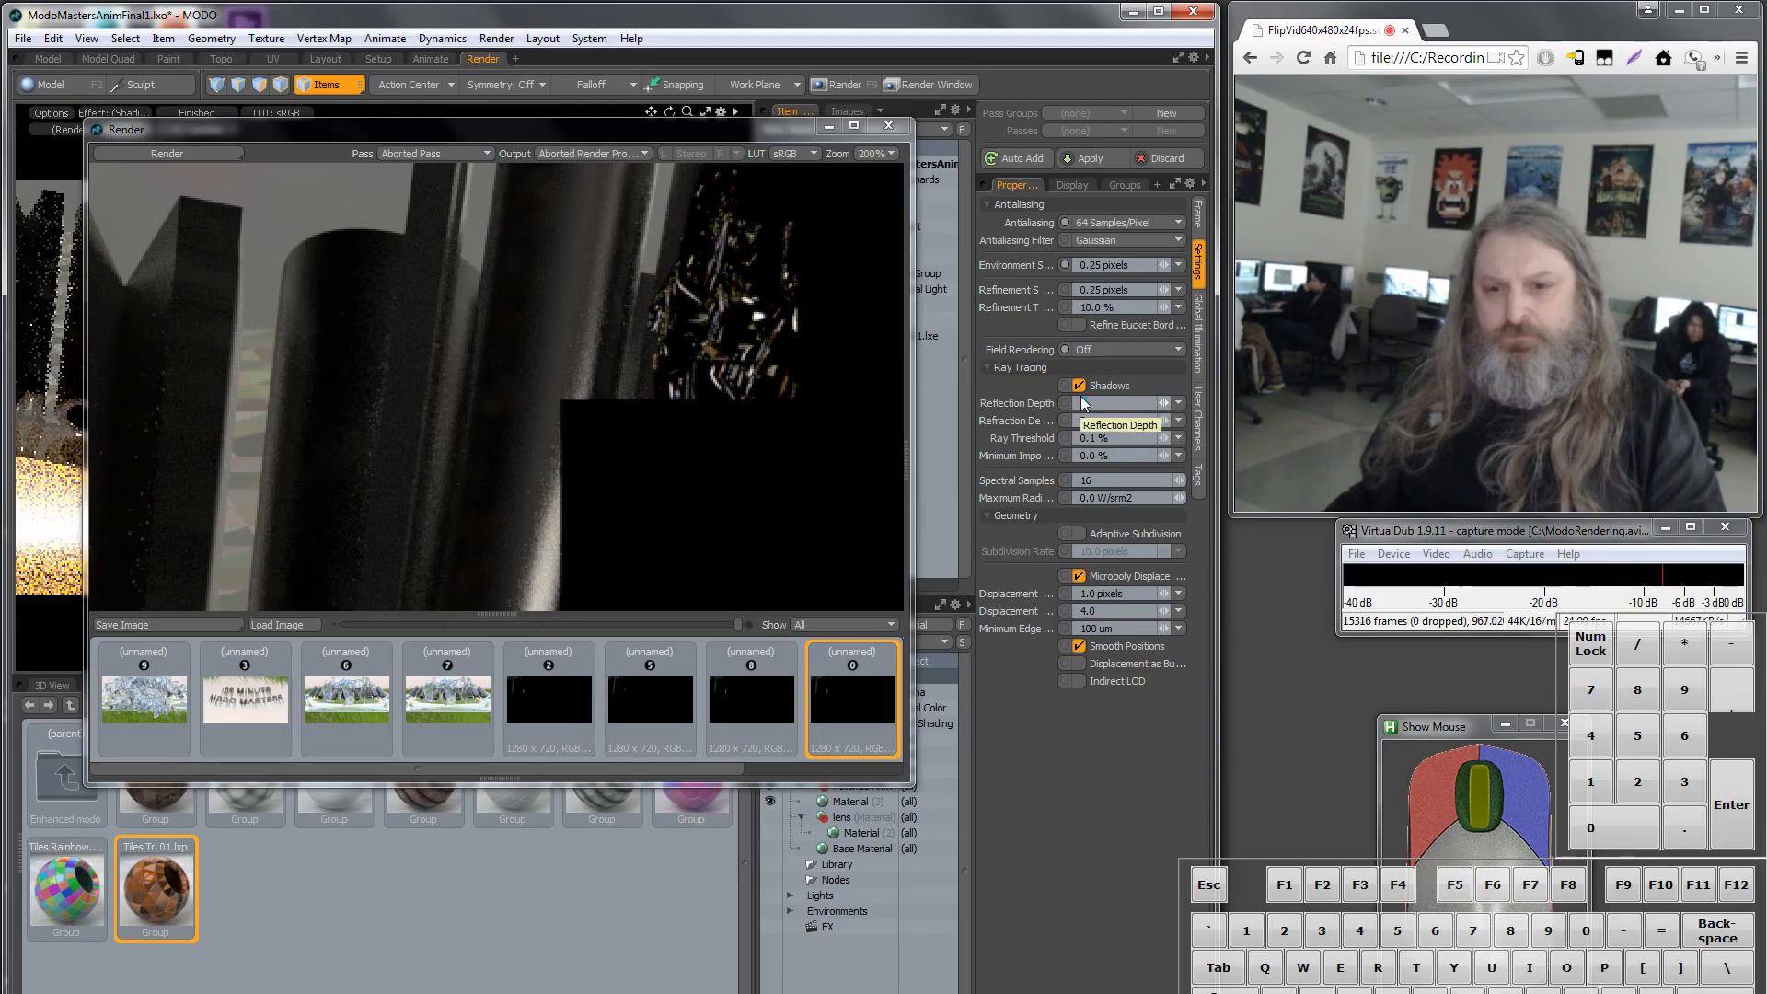
type("16")
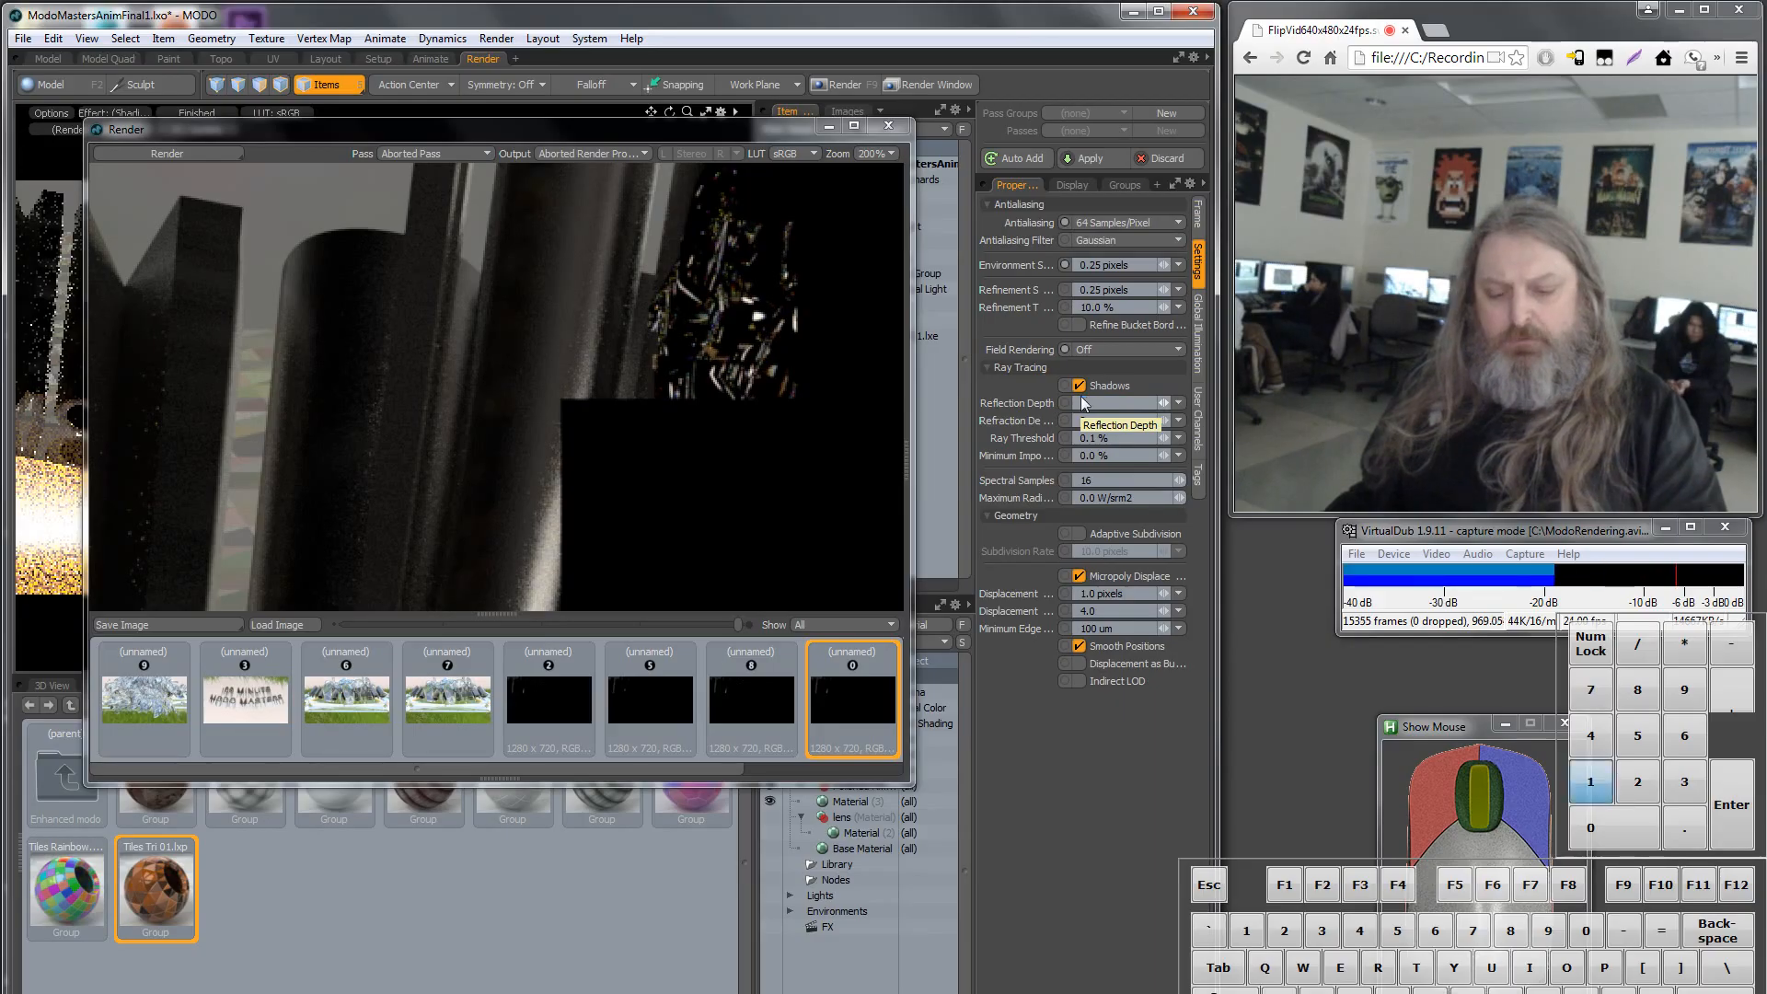
key("Return")
left_click(1100, 420)
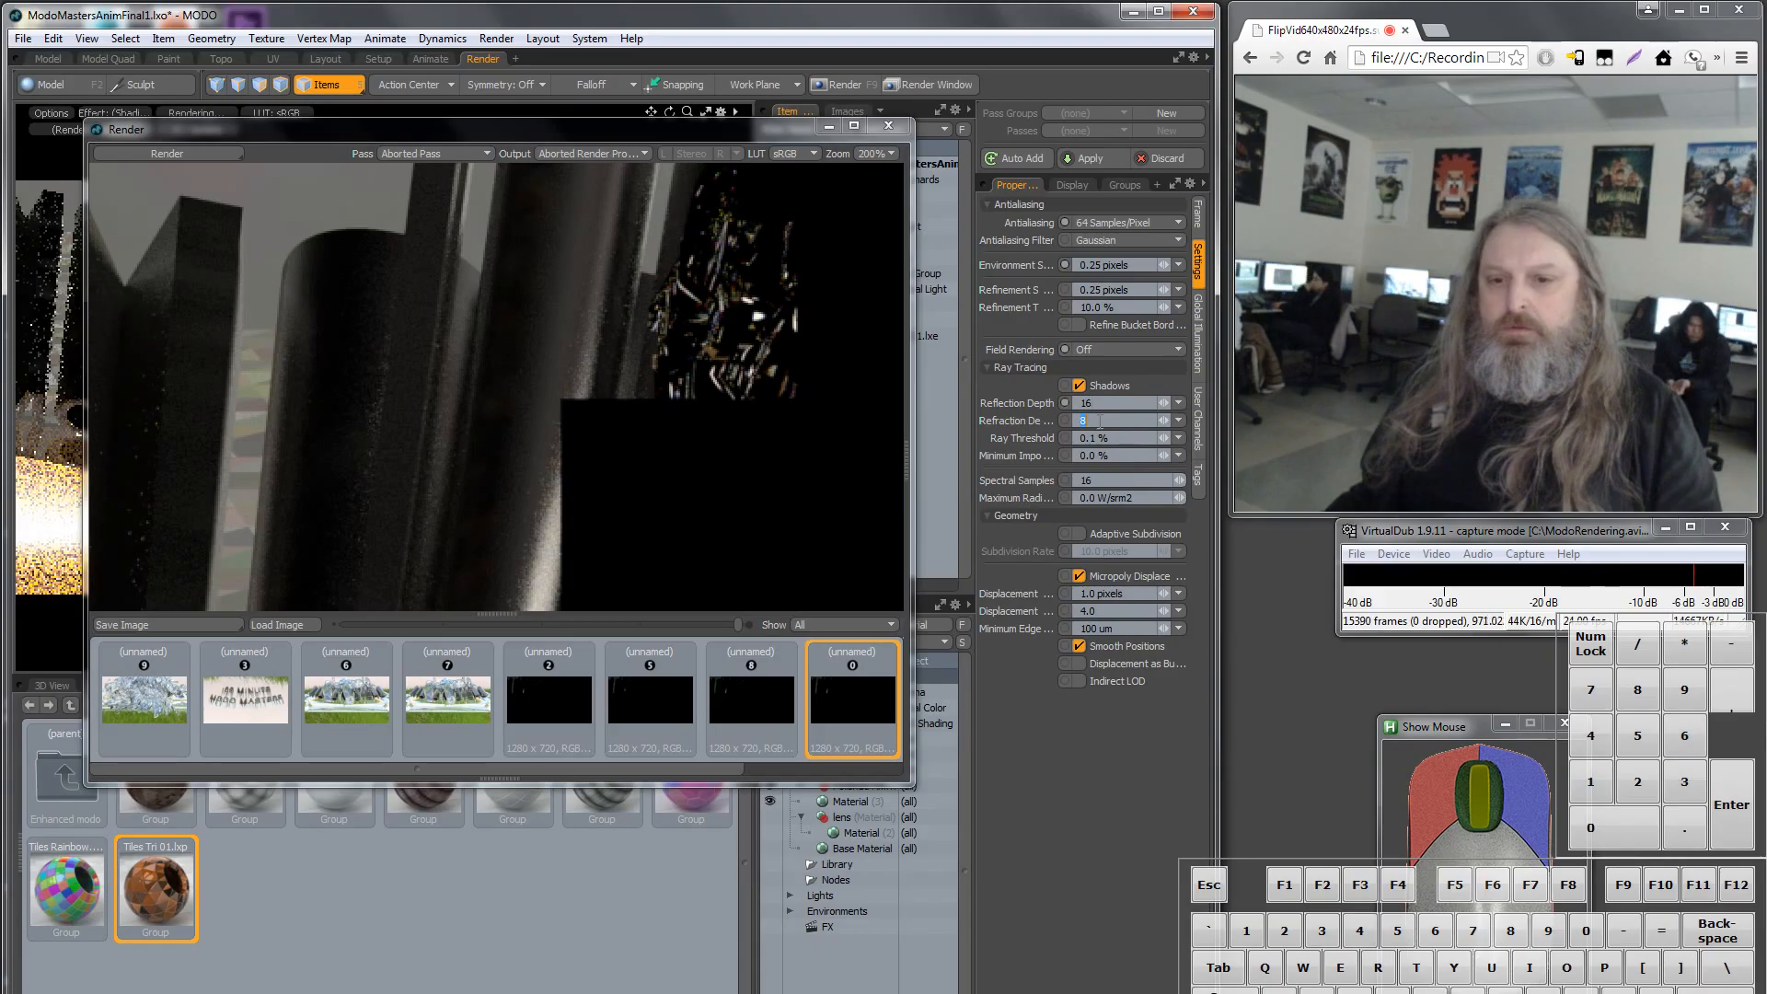
type("16")
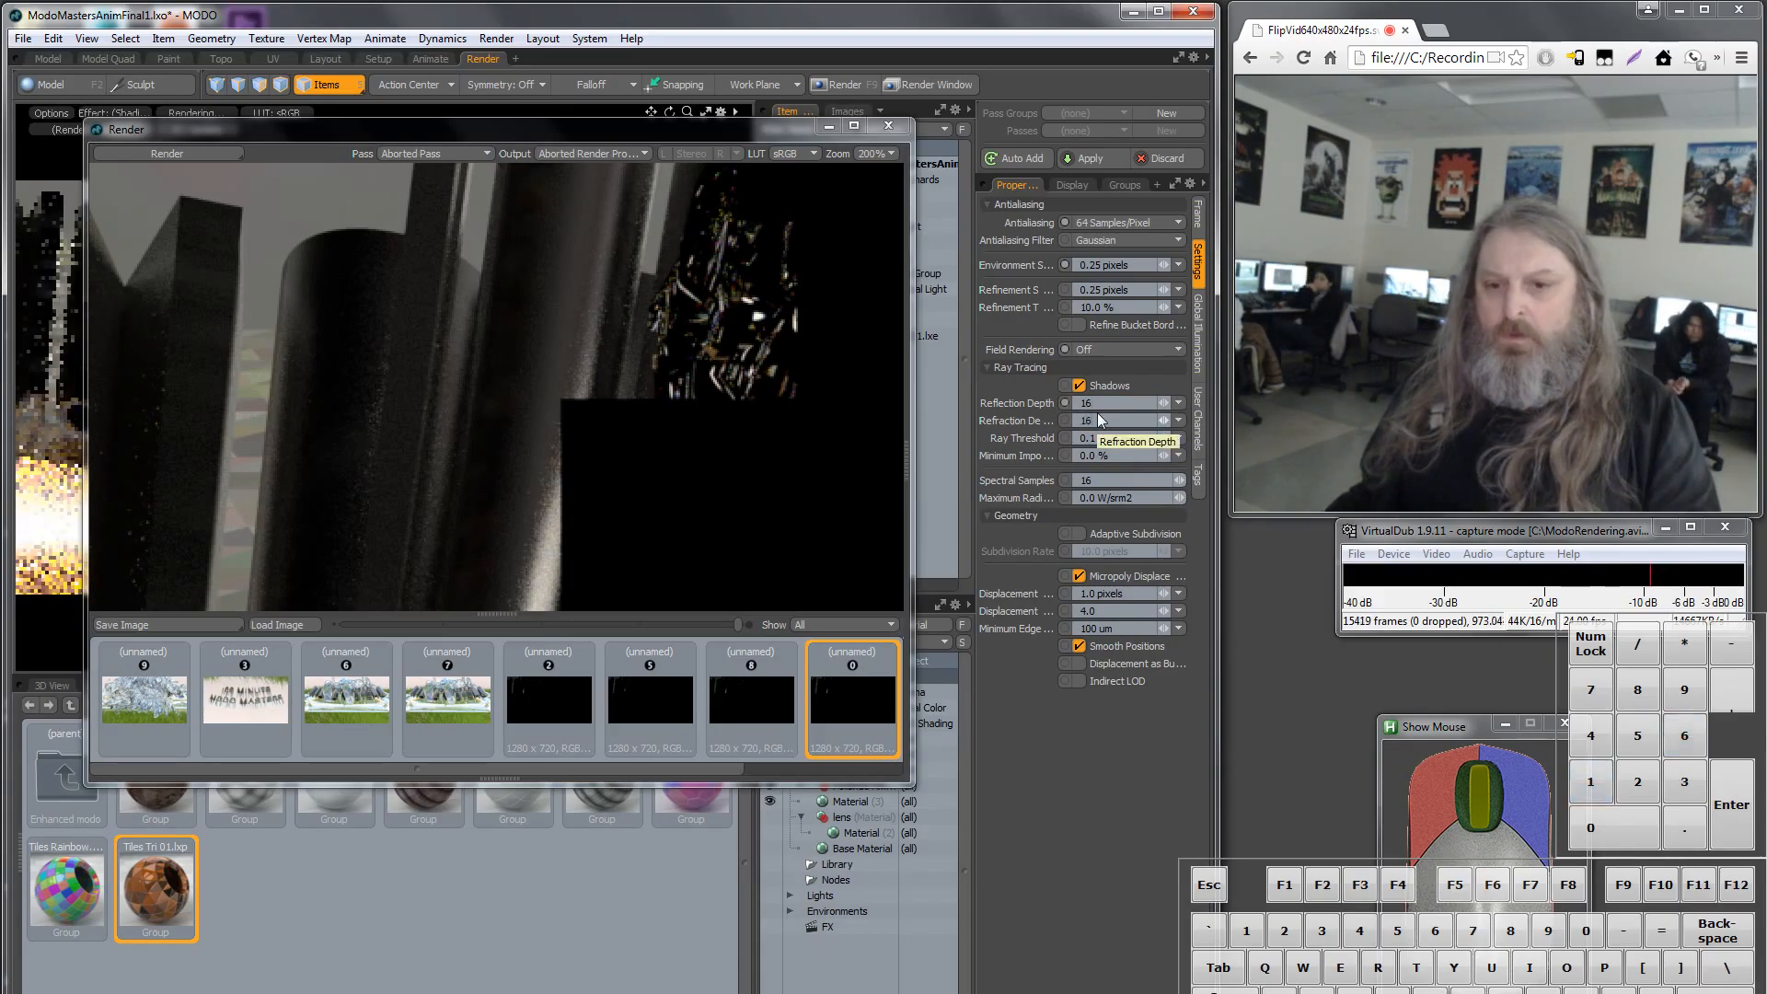
key("Return")
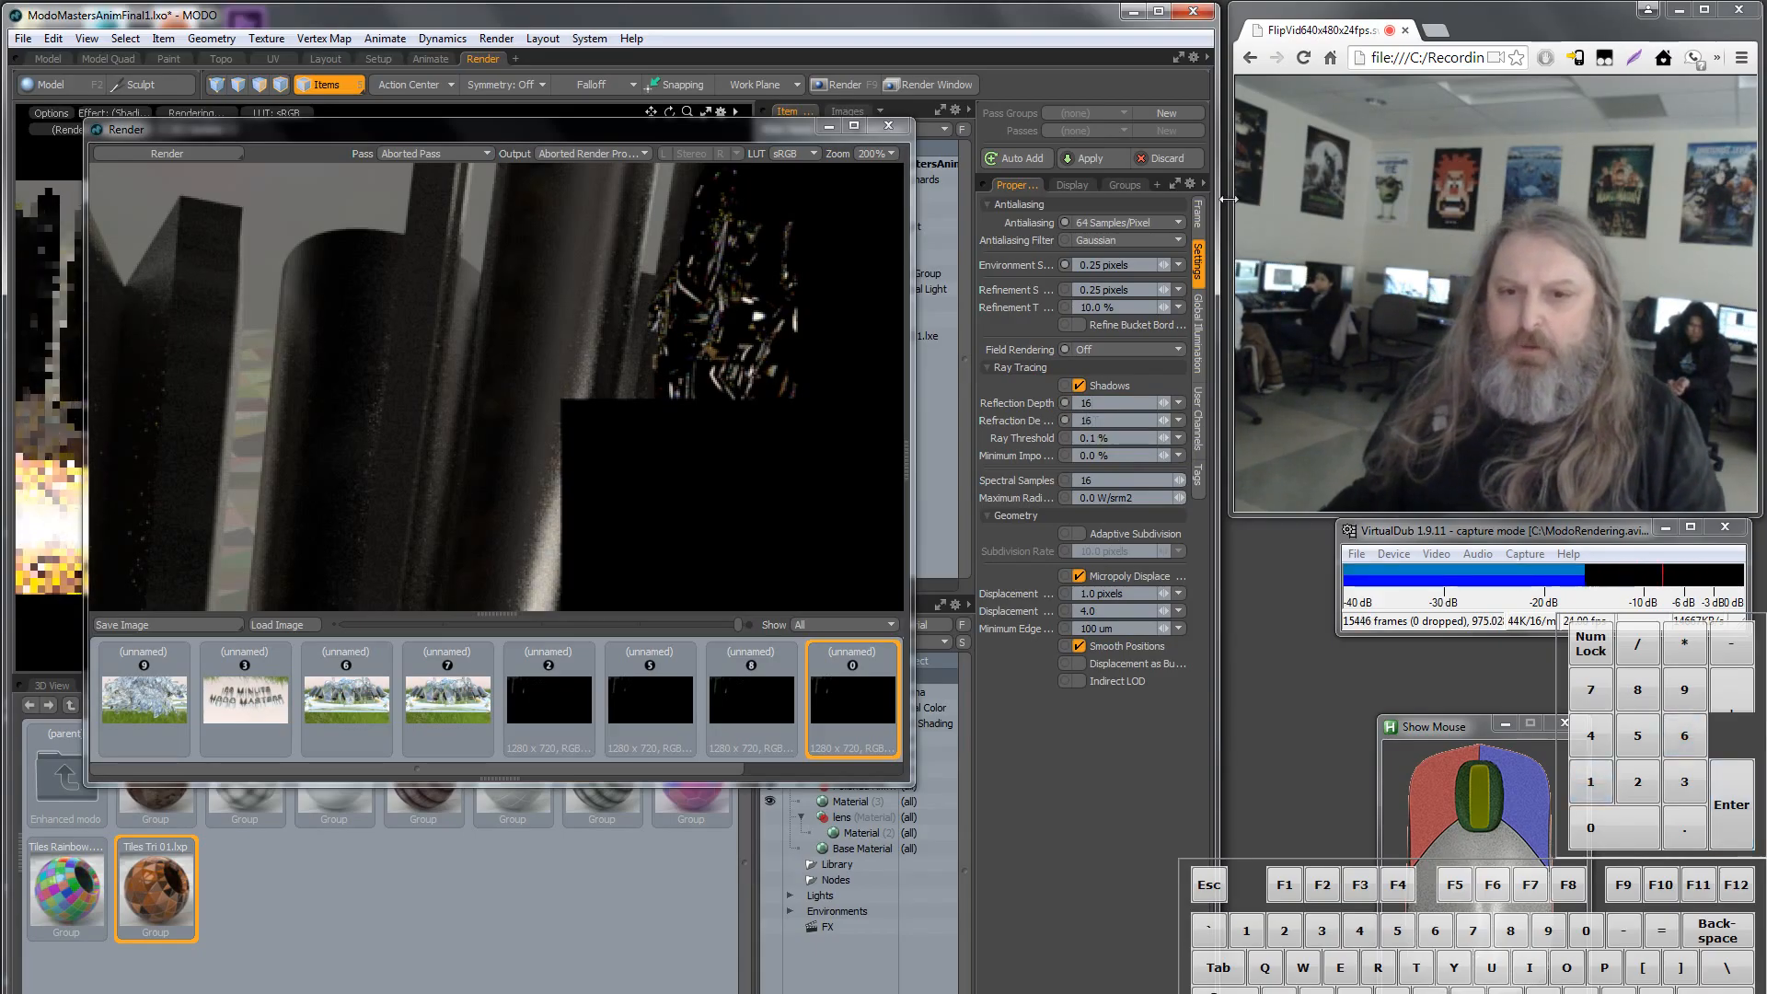
Set the render bucket width and height in the frame settings to 64.
left_click(1198, 213)
left_click(1112, 444)
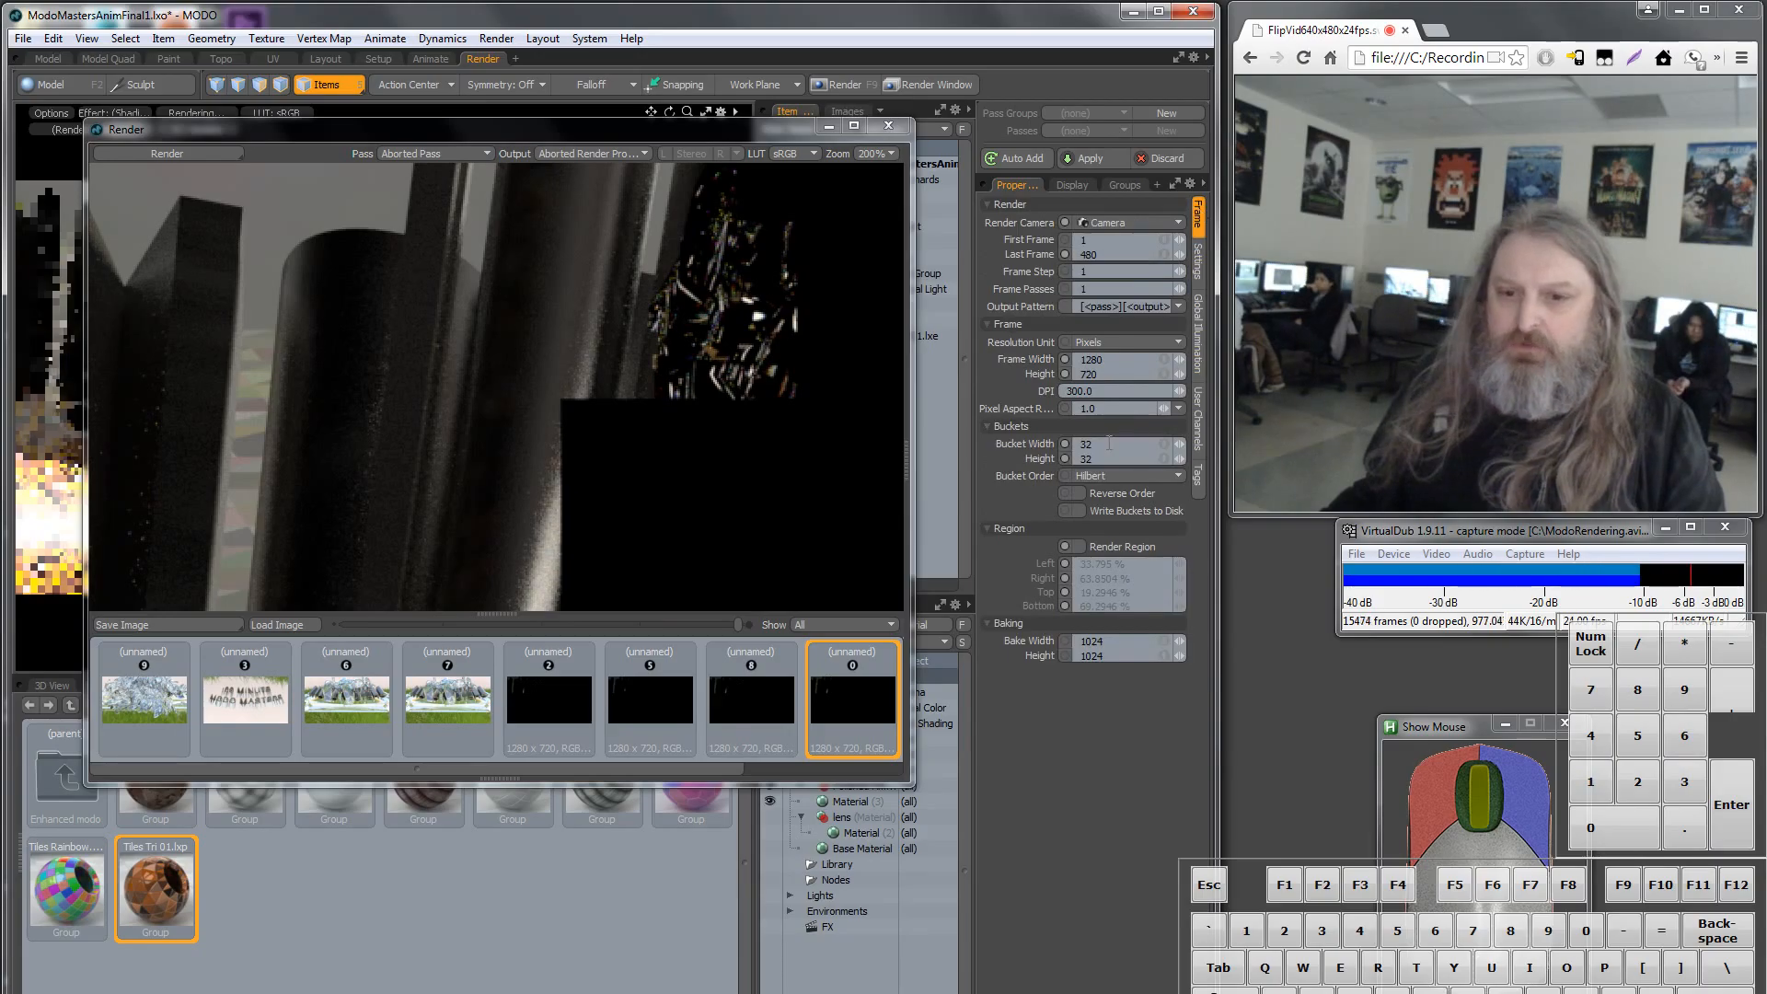
type("64")
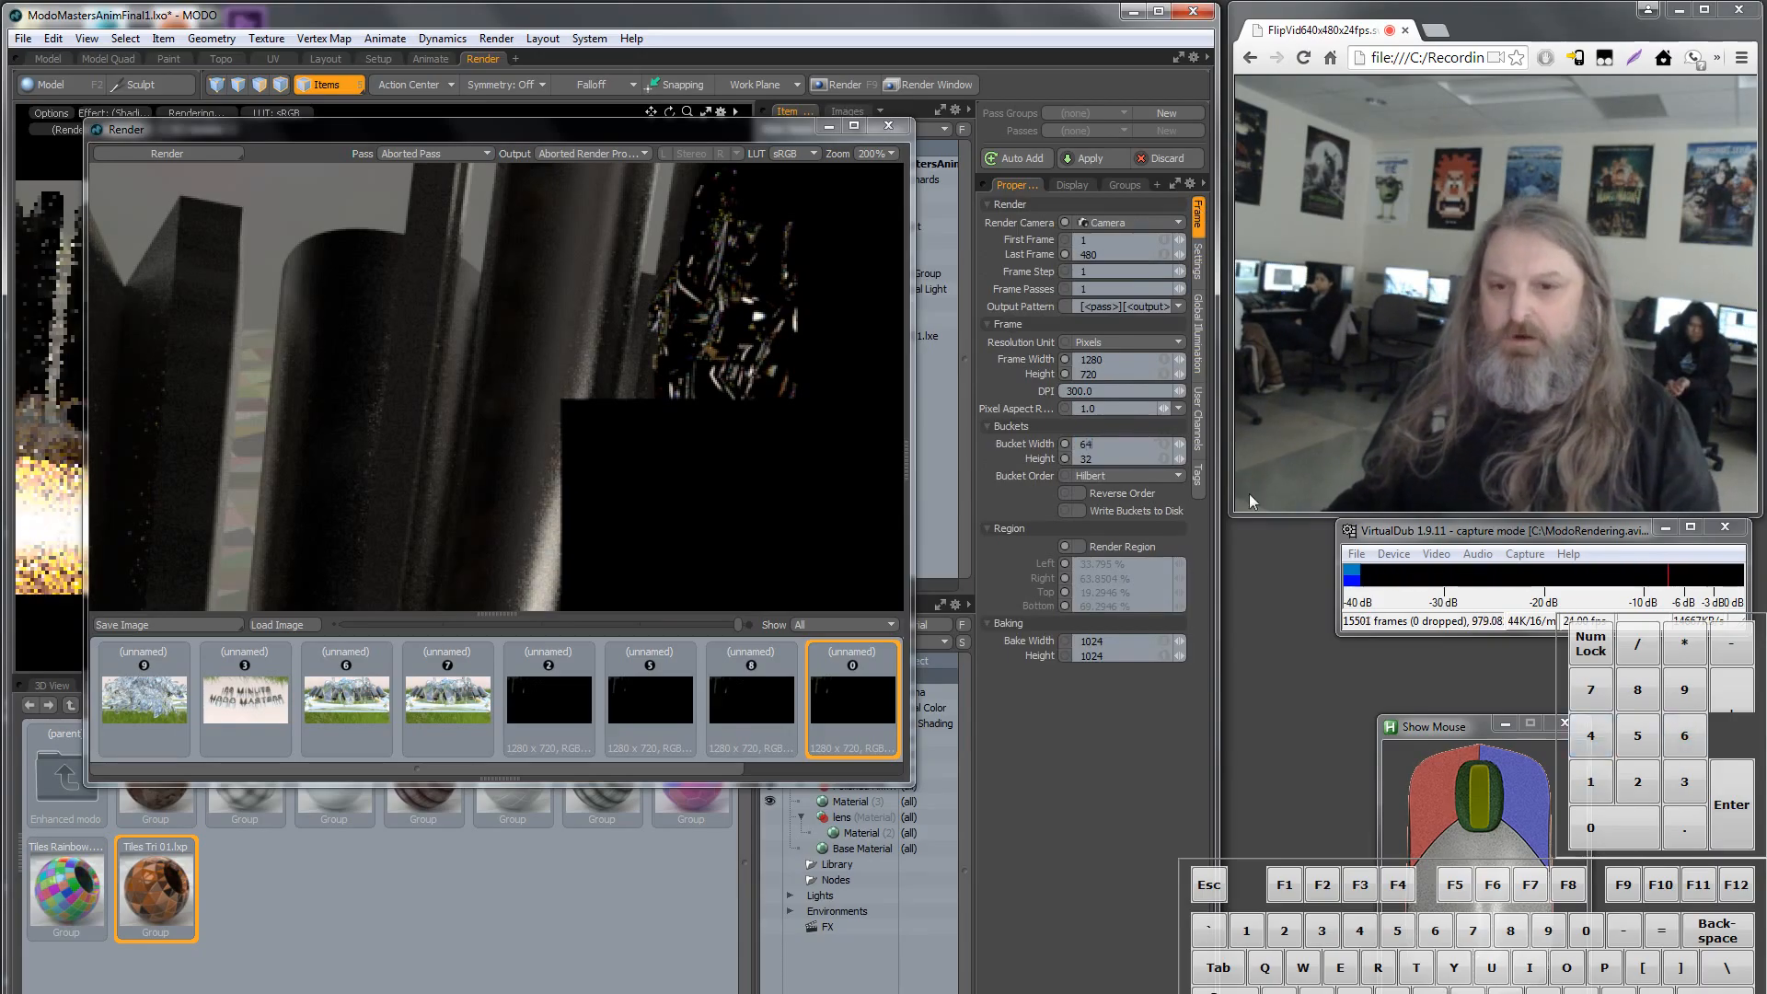
left_click(1107, 457)
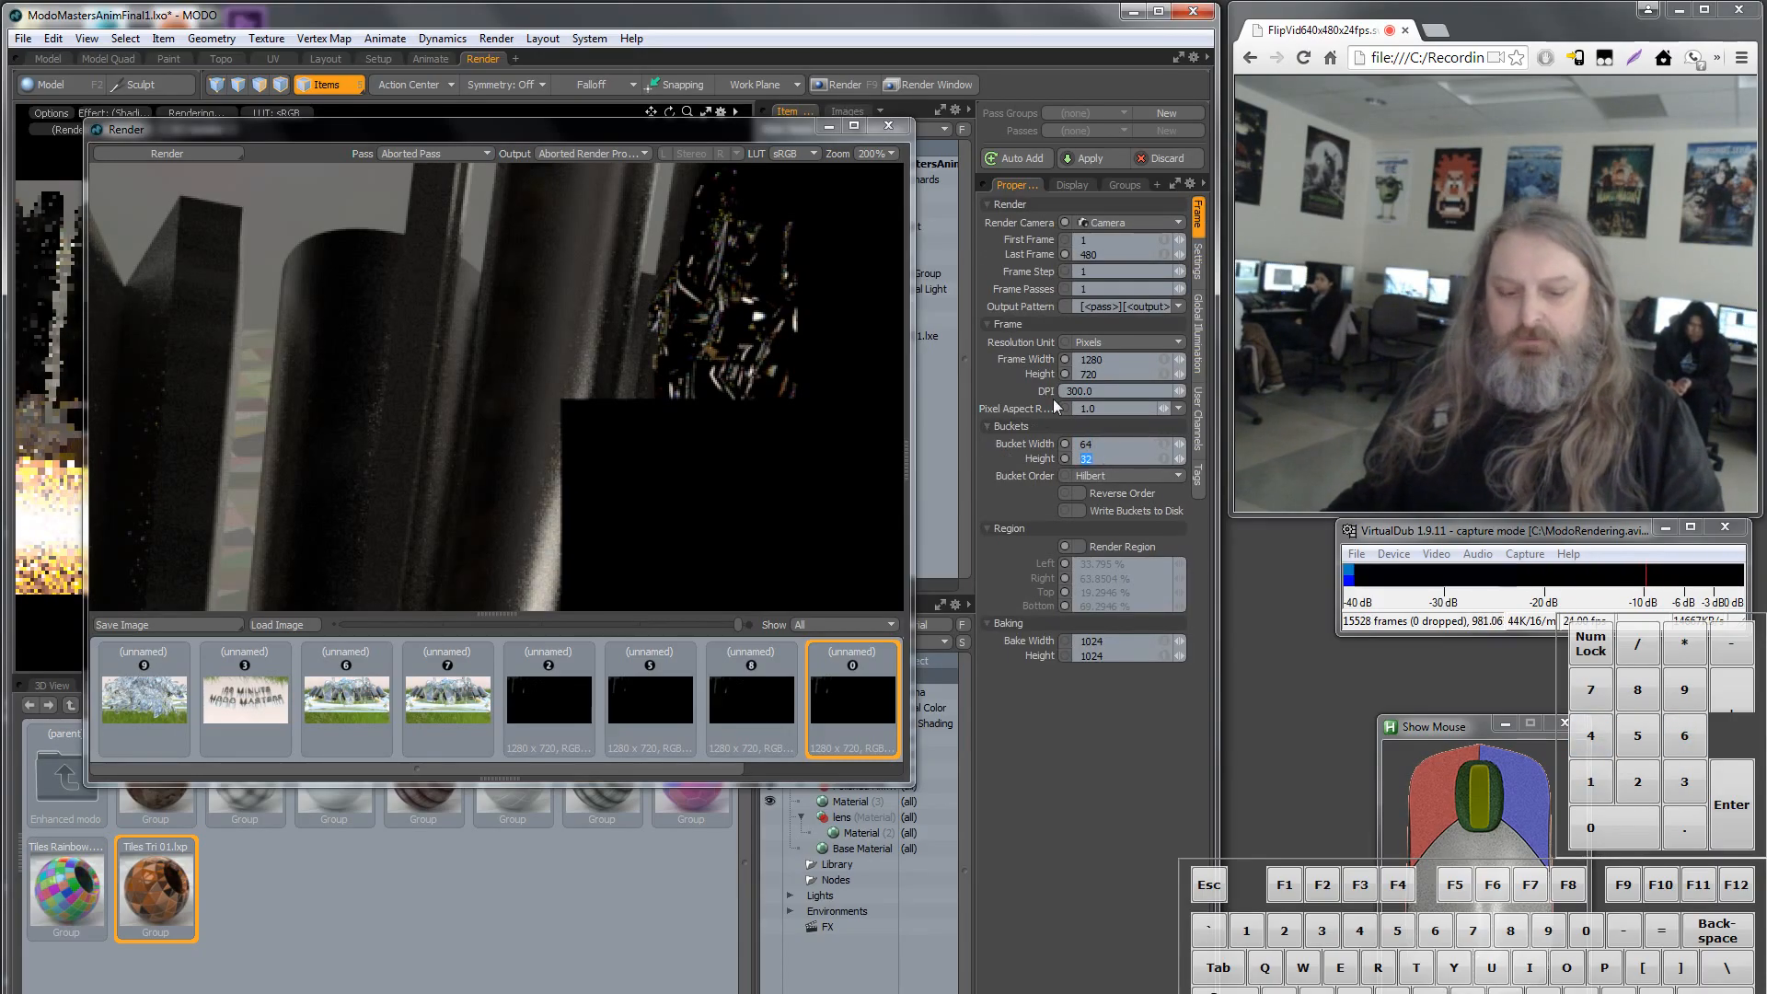
type("64")
key("Return")
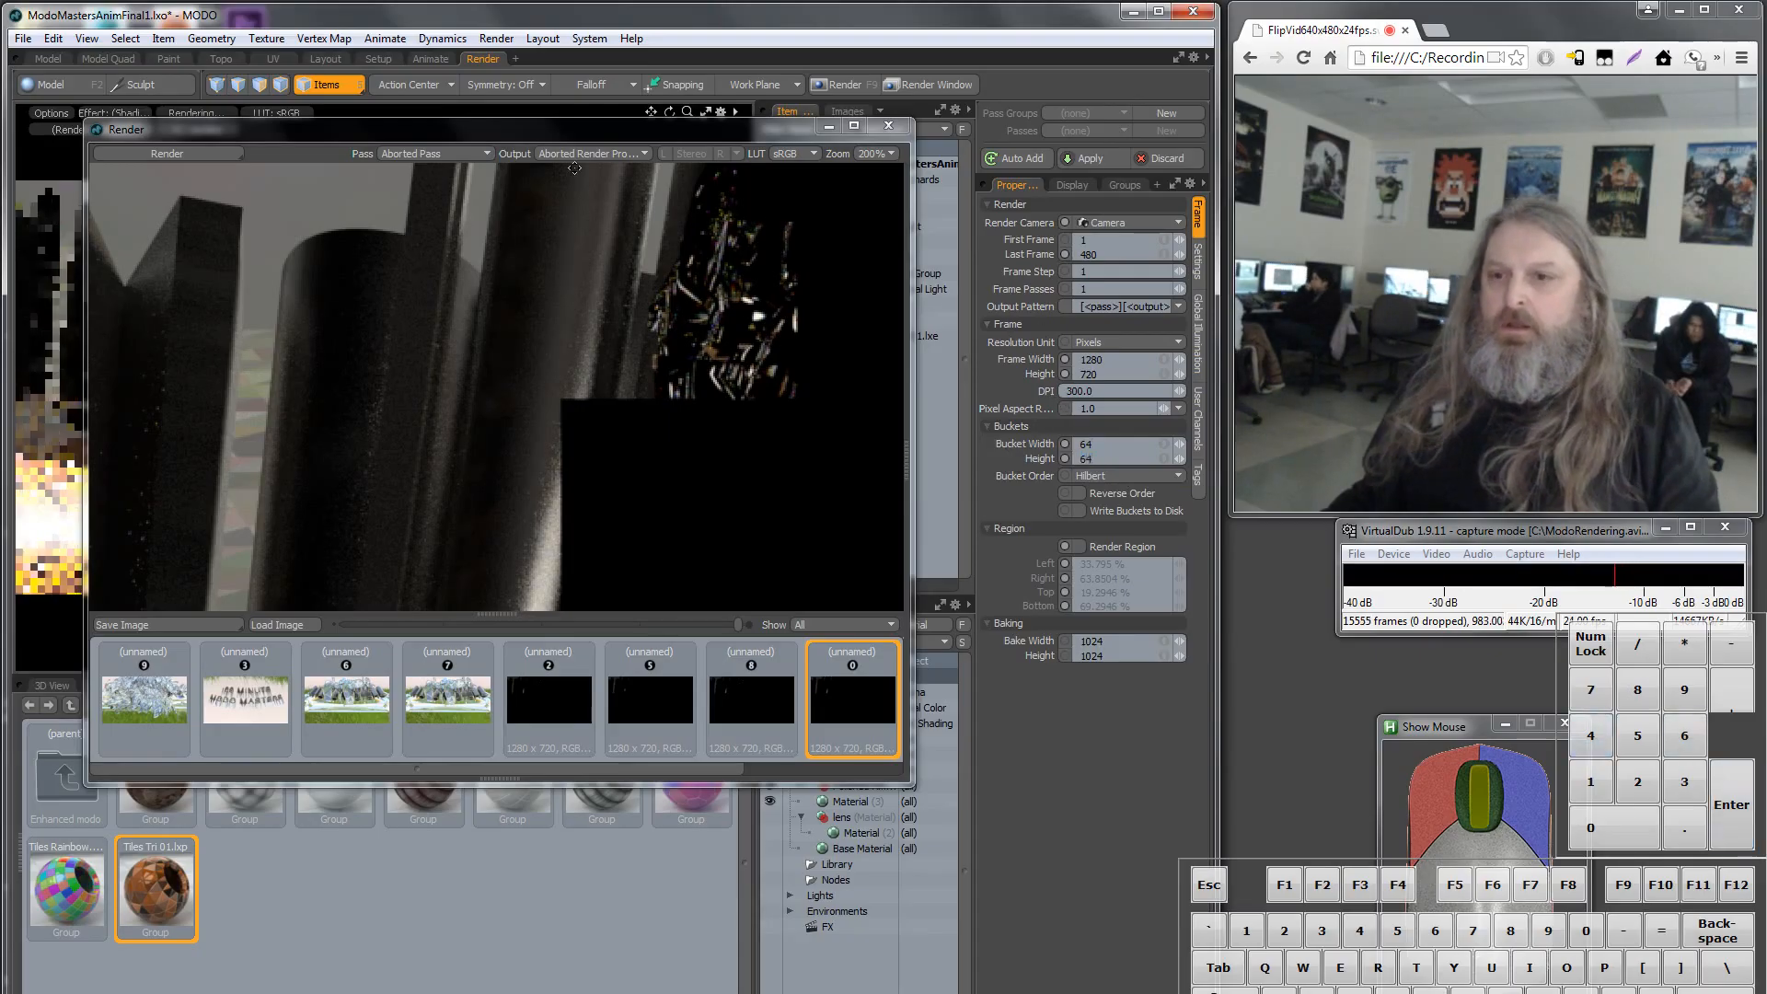
Render the frame with the new ray depths and bucket size, and check the CPU usage monitor while it computes.
left_click(151, 153)
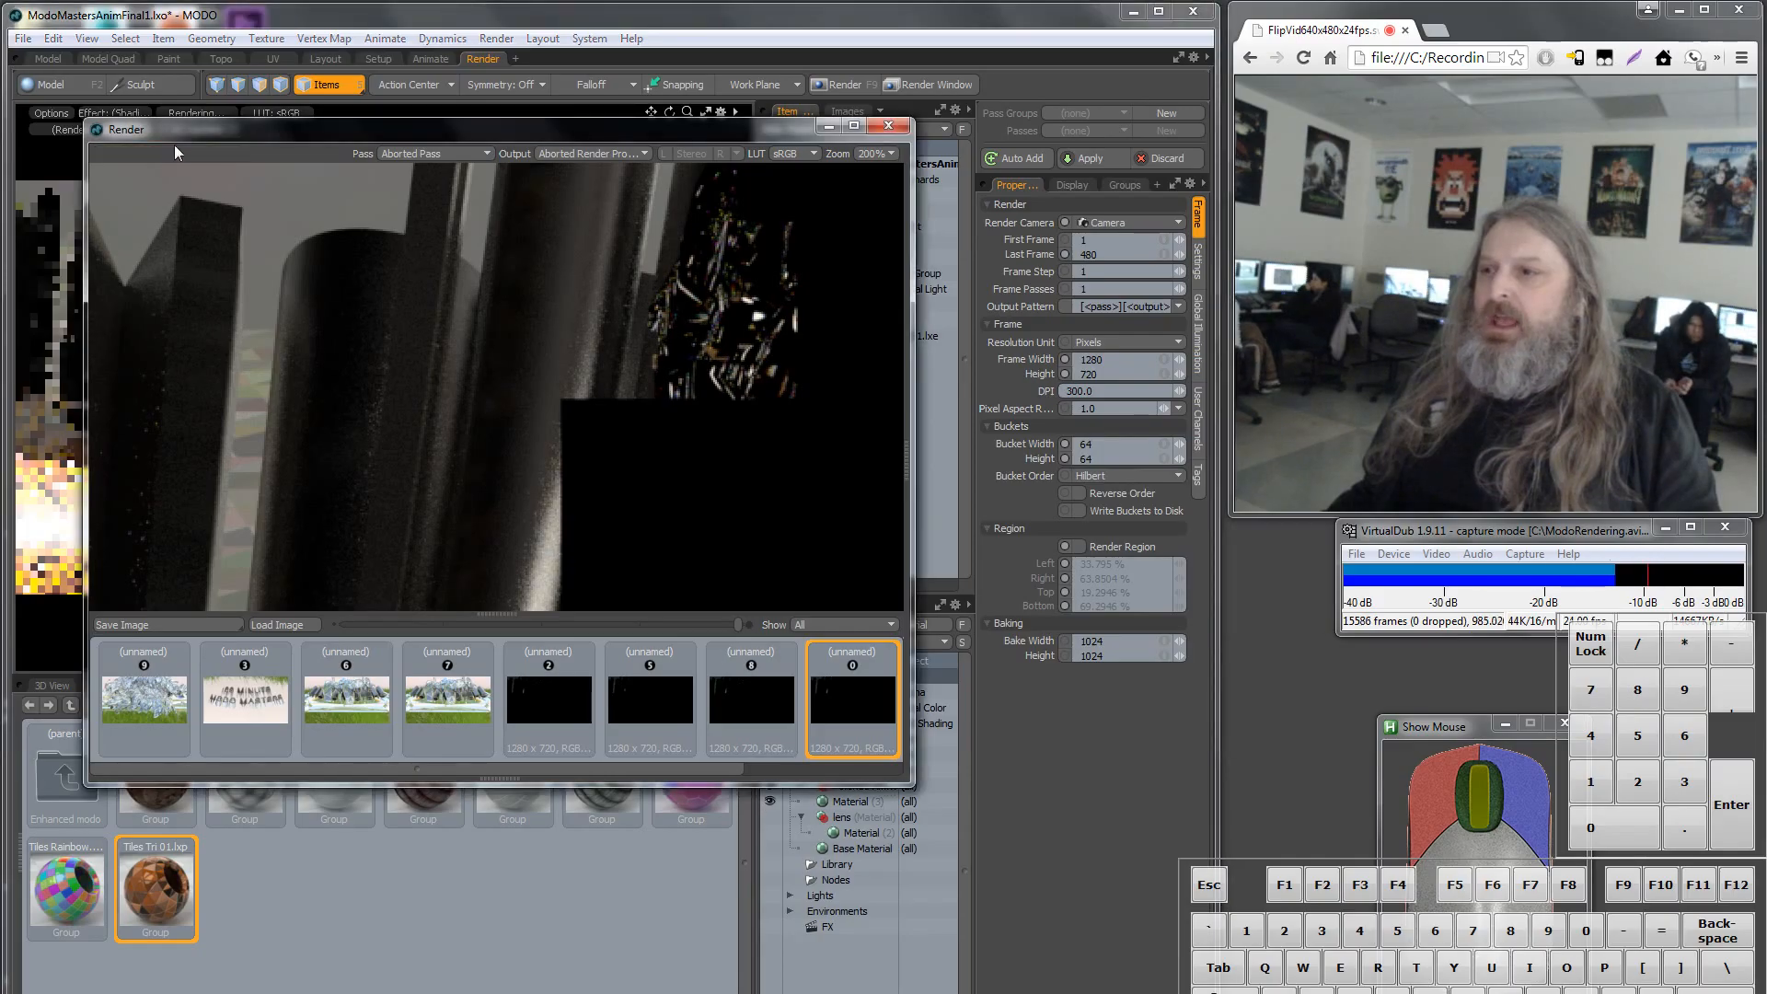
left_click_drag(250, 129, 175, 95)
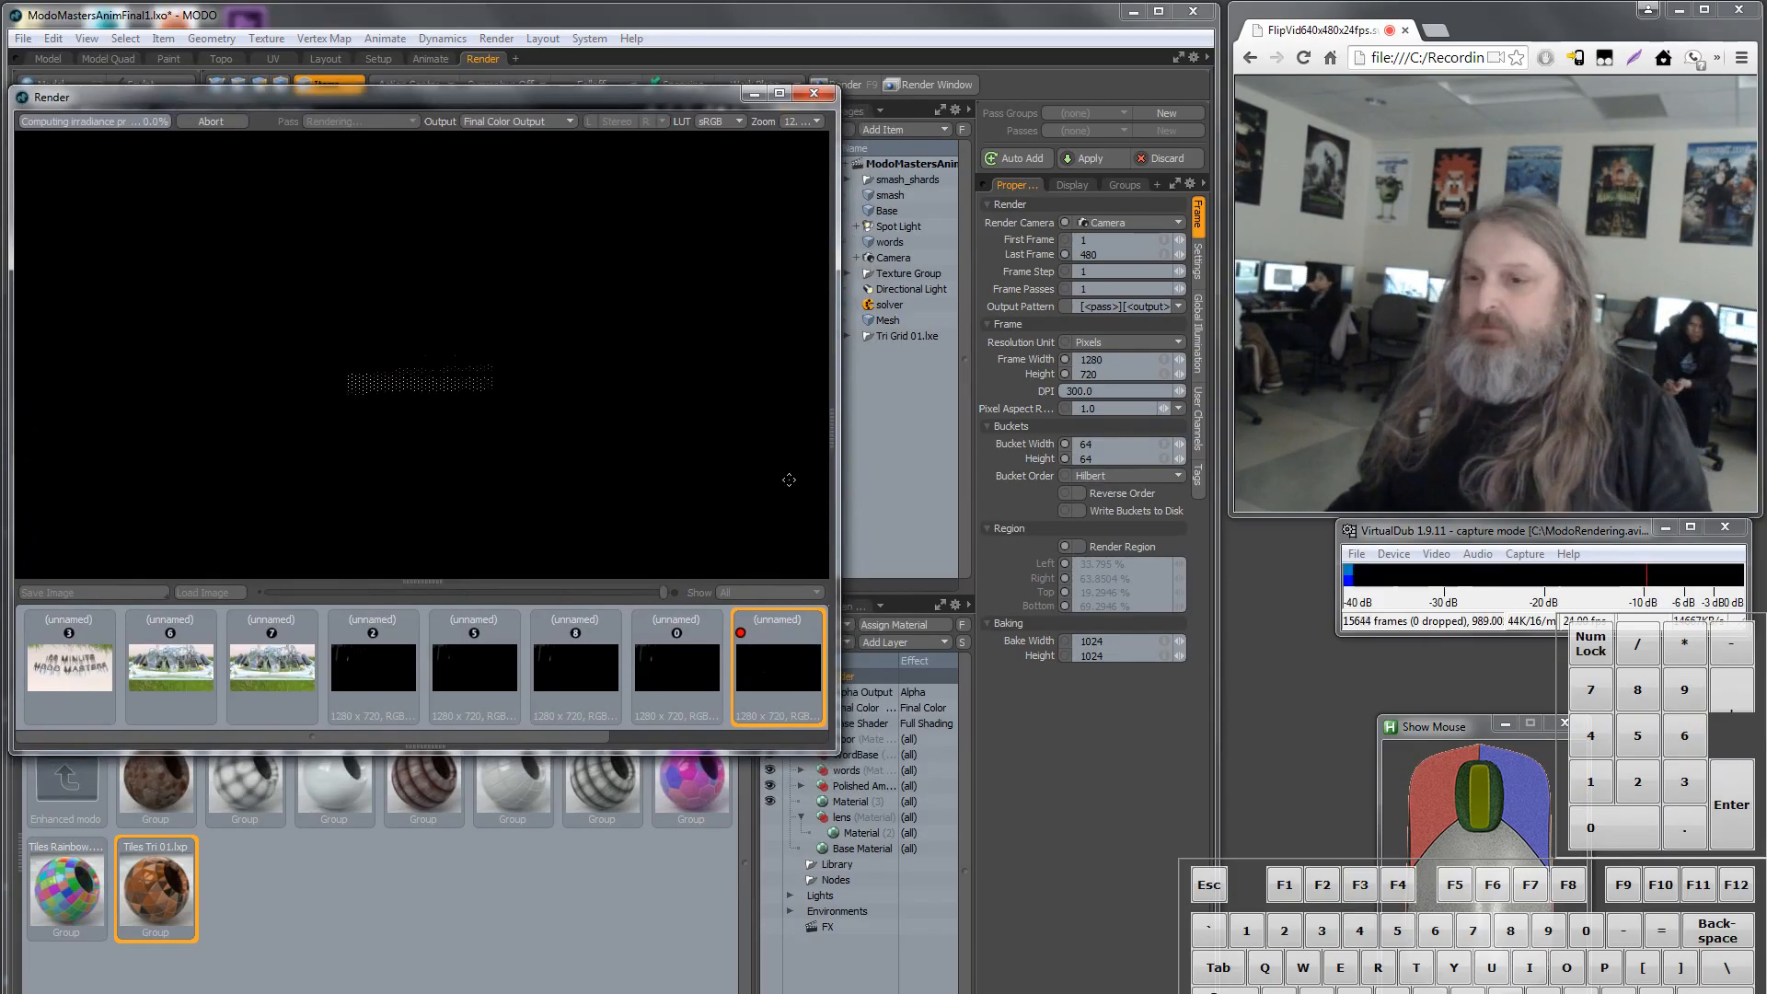
left_click_drag(835, 349, 1190, 326)
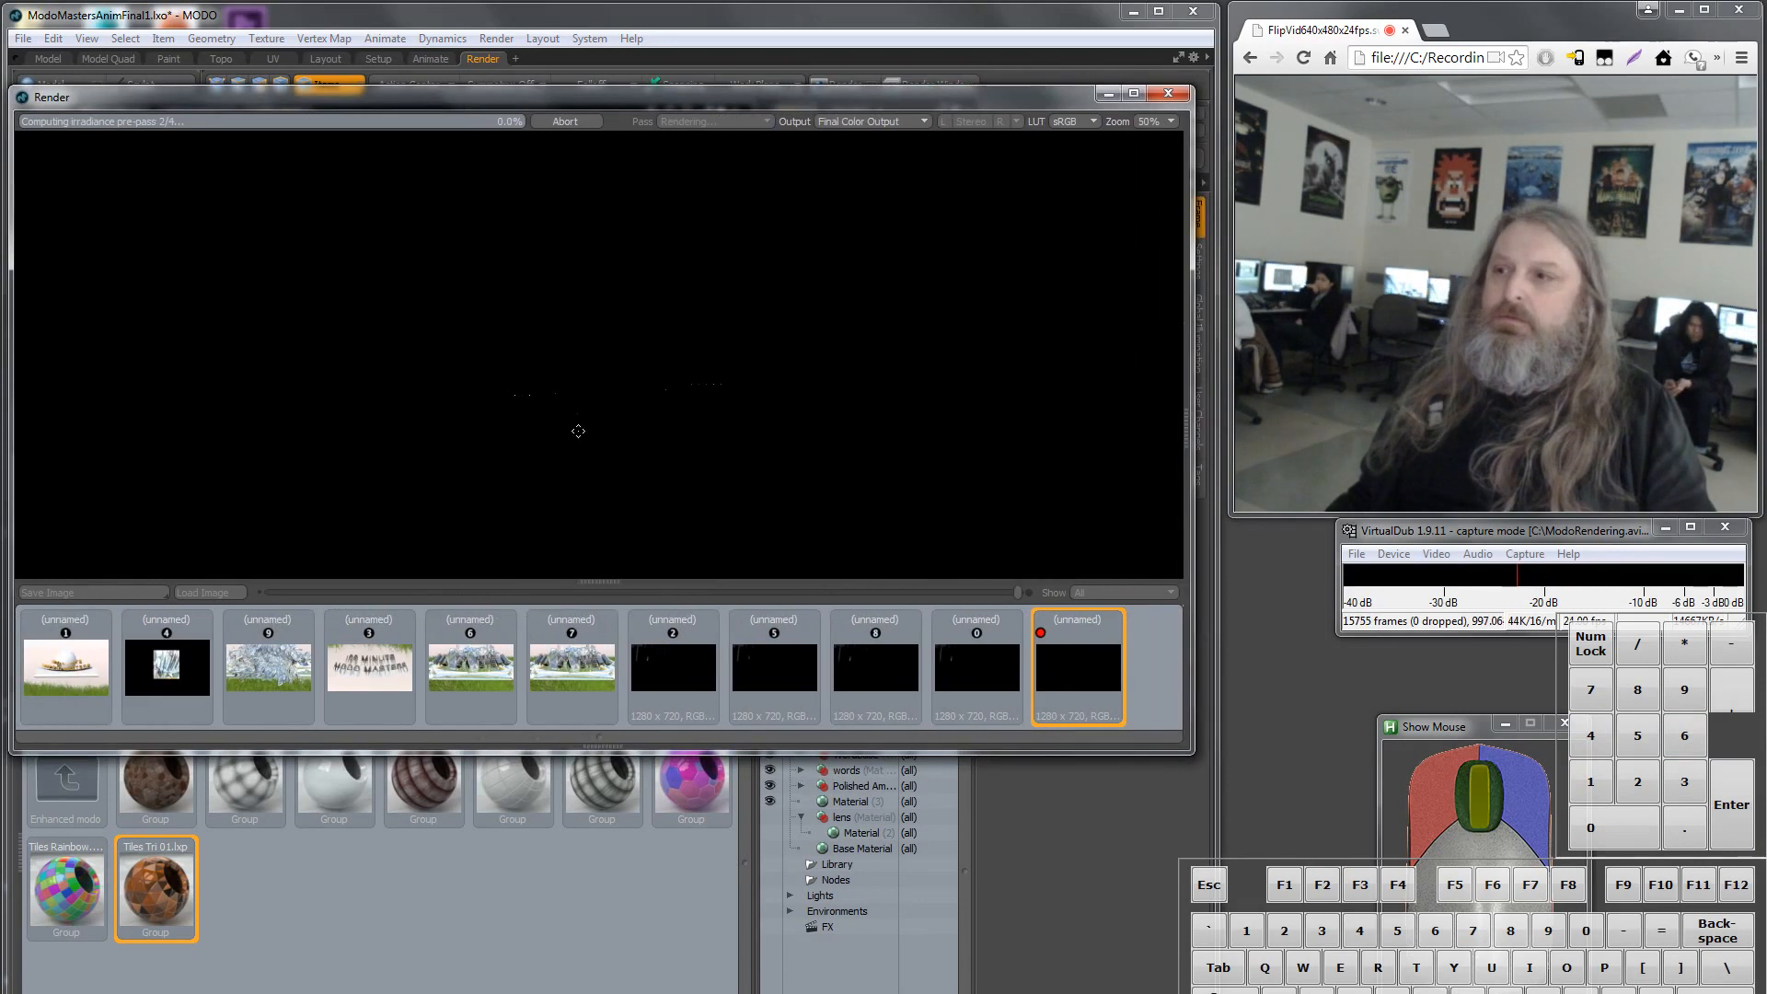
scroll(575, 428, "down", 1)
scroll(579, 422, "down", 1)
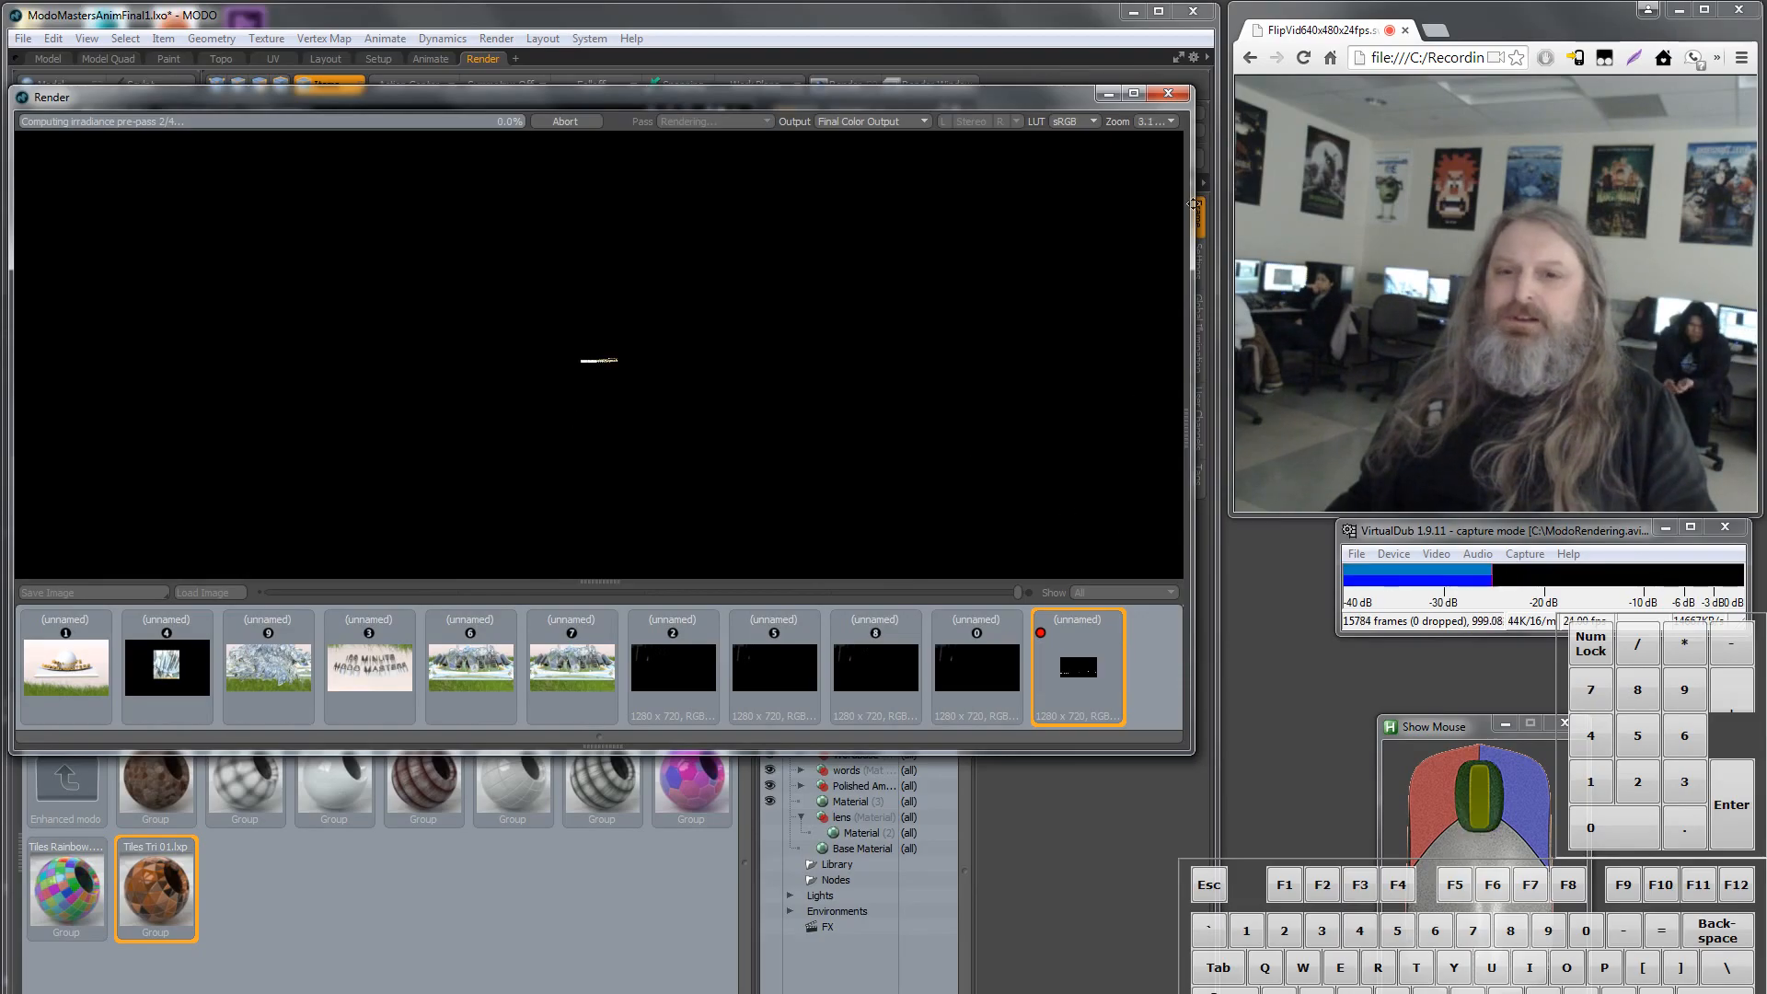
left_click_drag(1191, 146, 1005, 147)
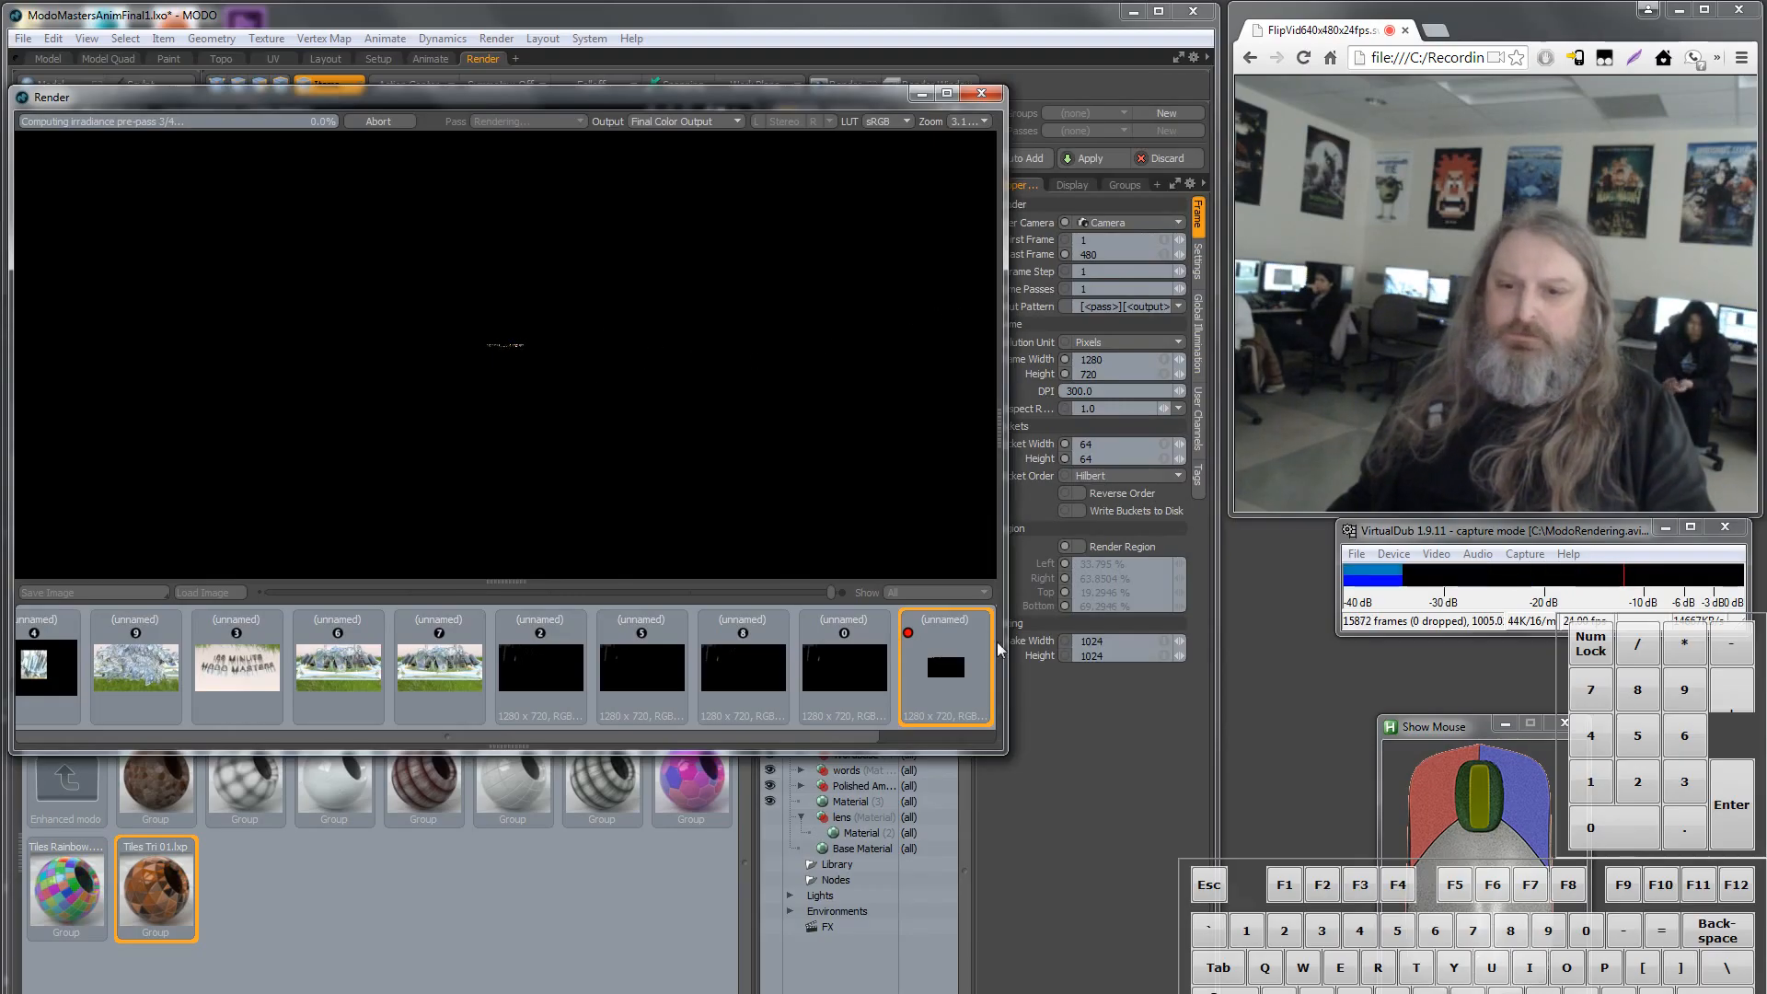
left_click_drag(1093, 626, 1226, 695)
left_click_drag(1107, 698, 814, 710)
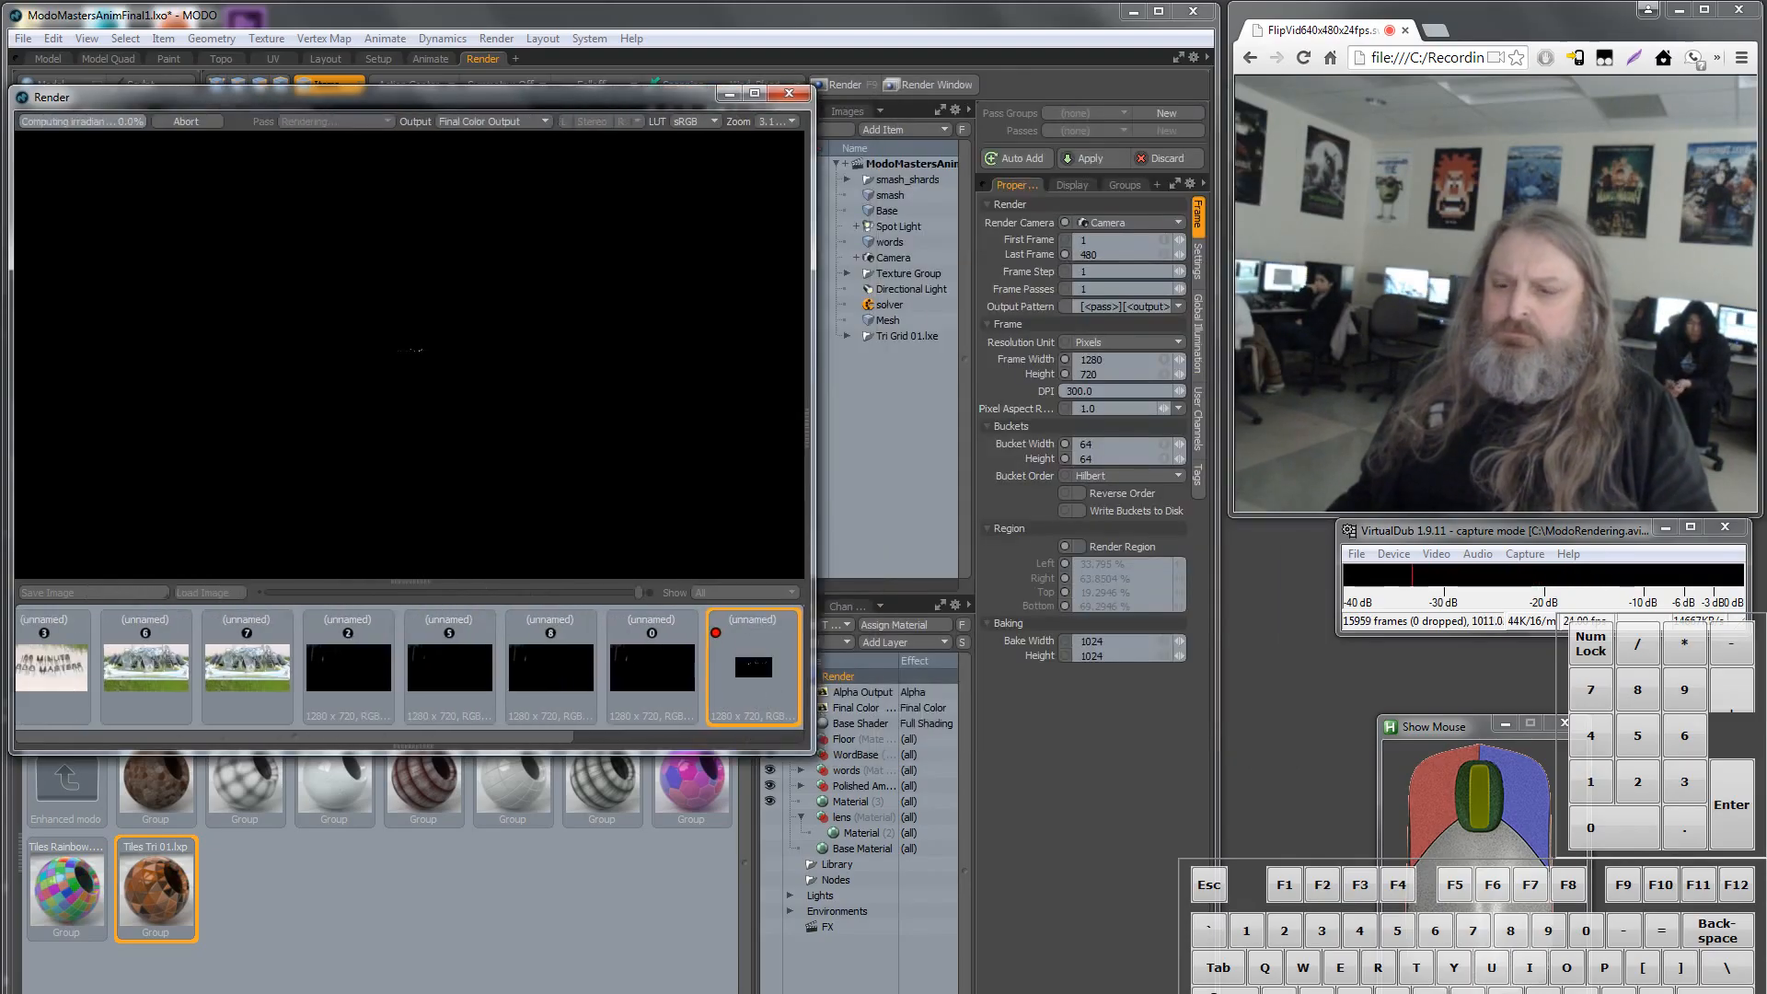
left_click(884, 993)
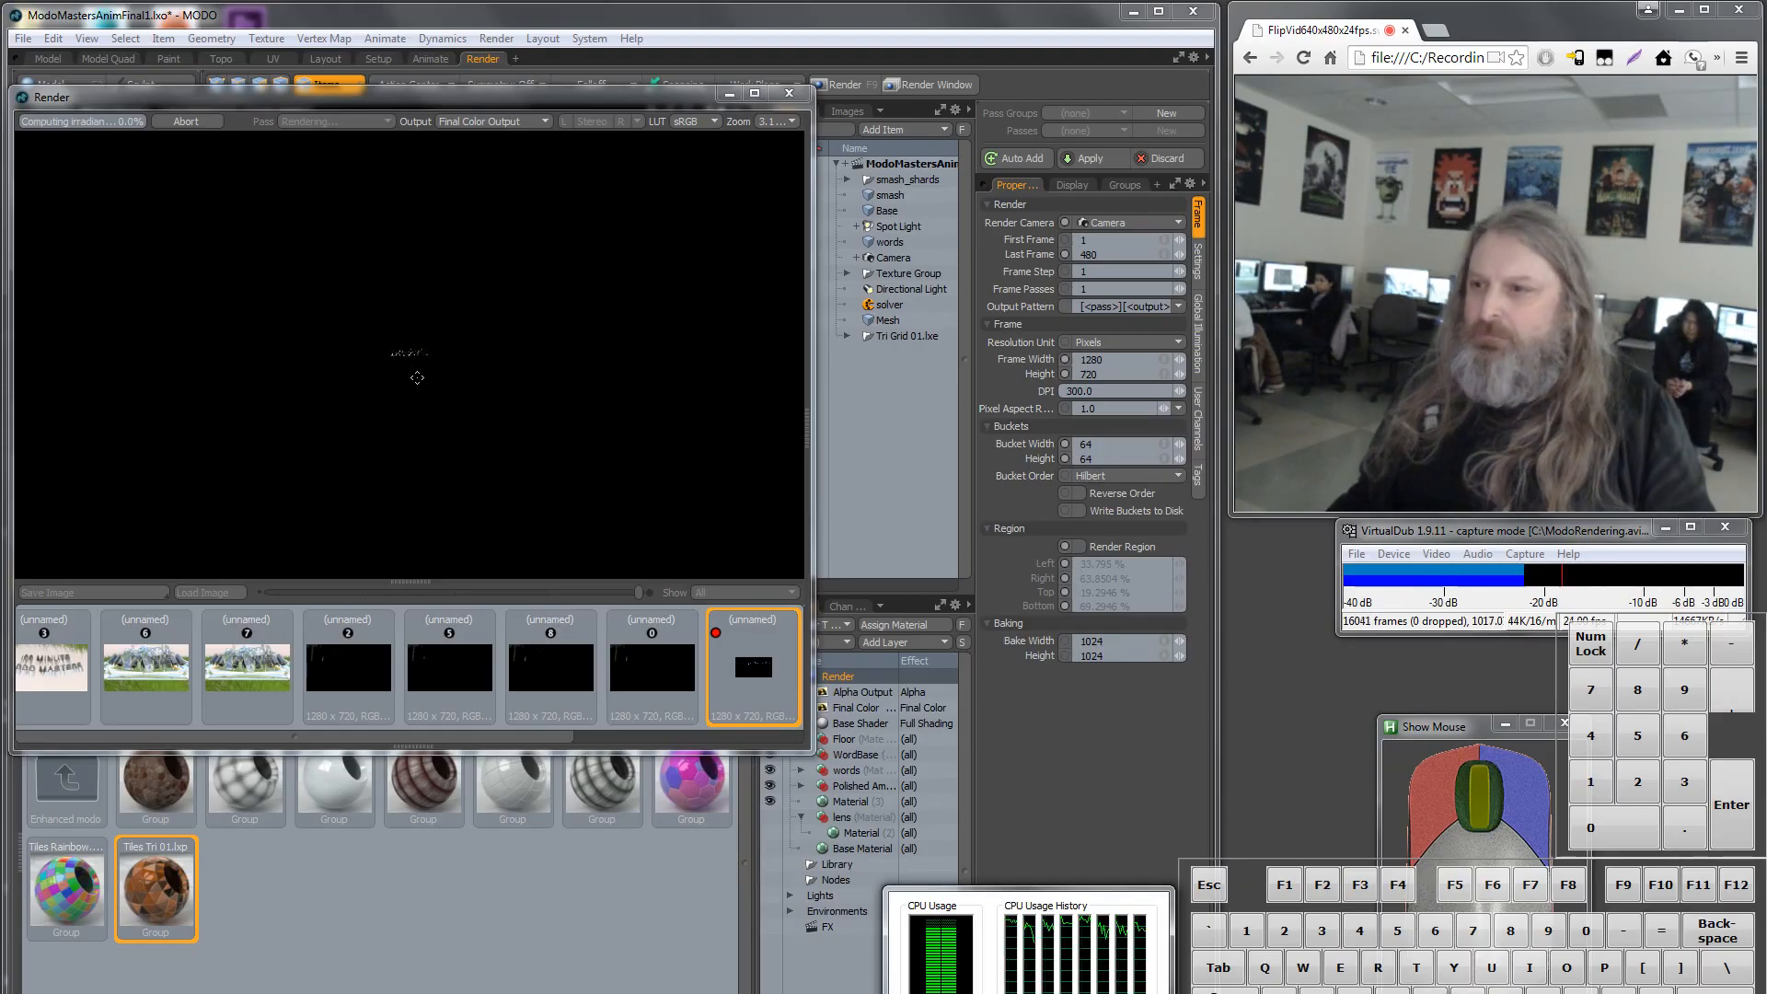
Inspect the irradiance pre-pass at actual size, 25% and 50% zoom in a widened render window, and abort the render.
left_click(777, 119)
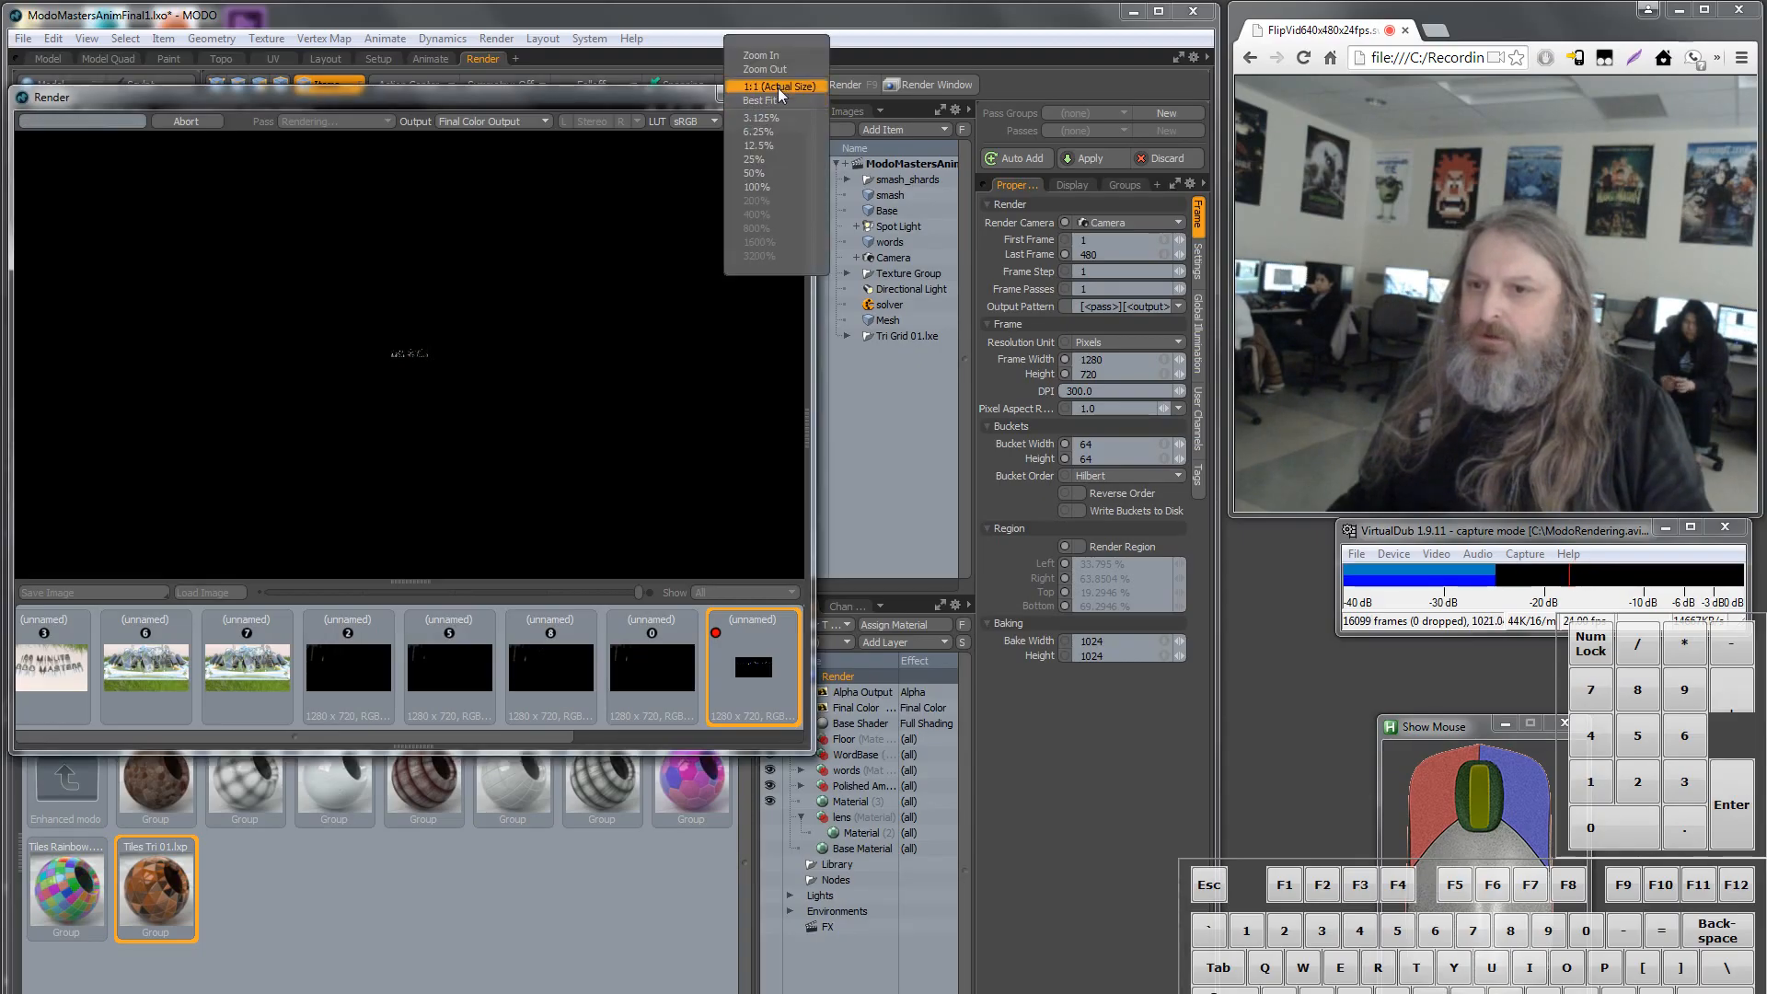
left_click(777, 87)
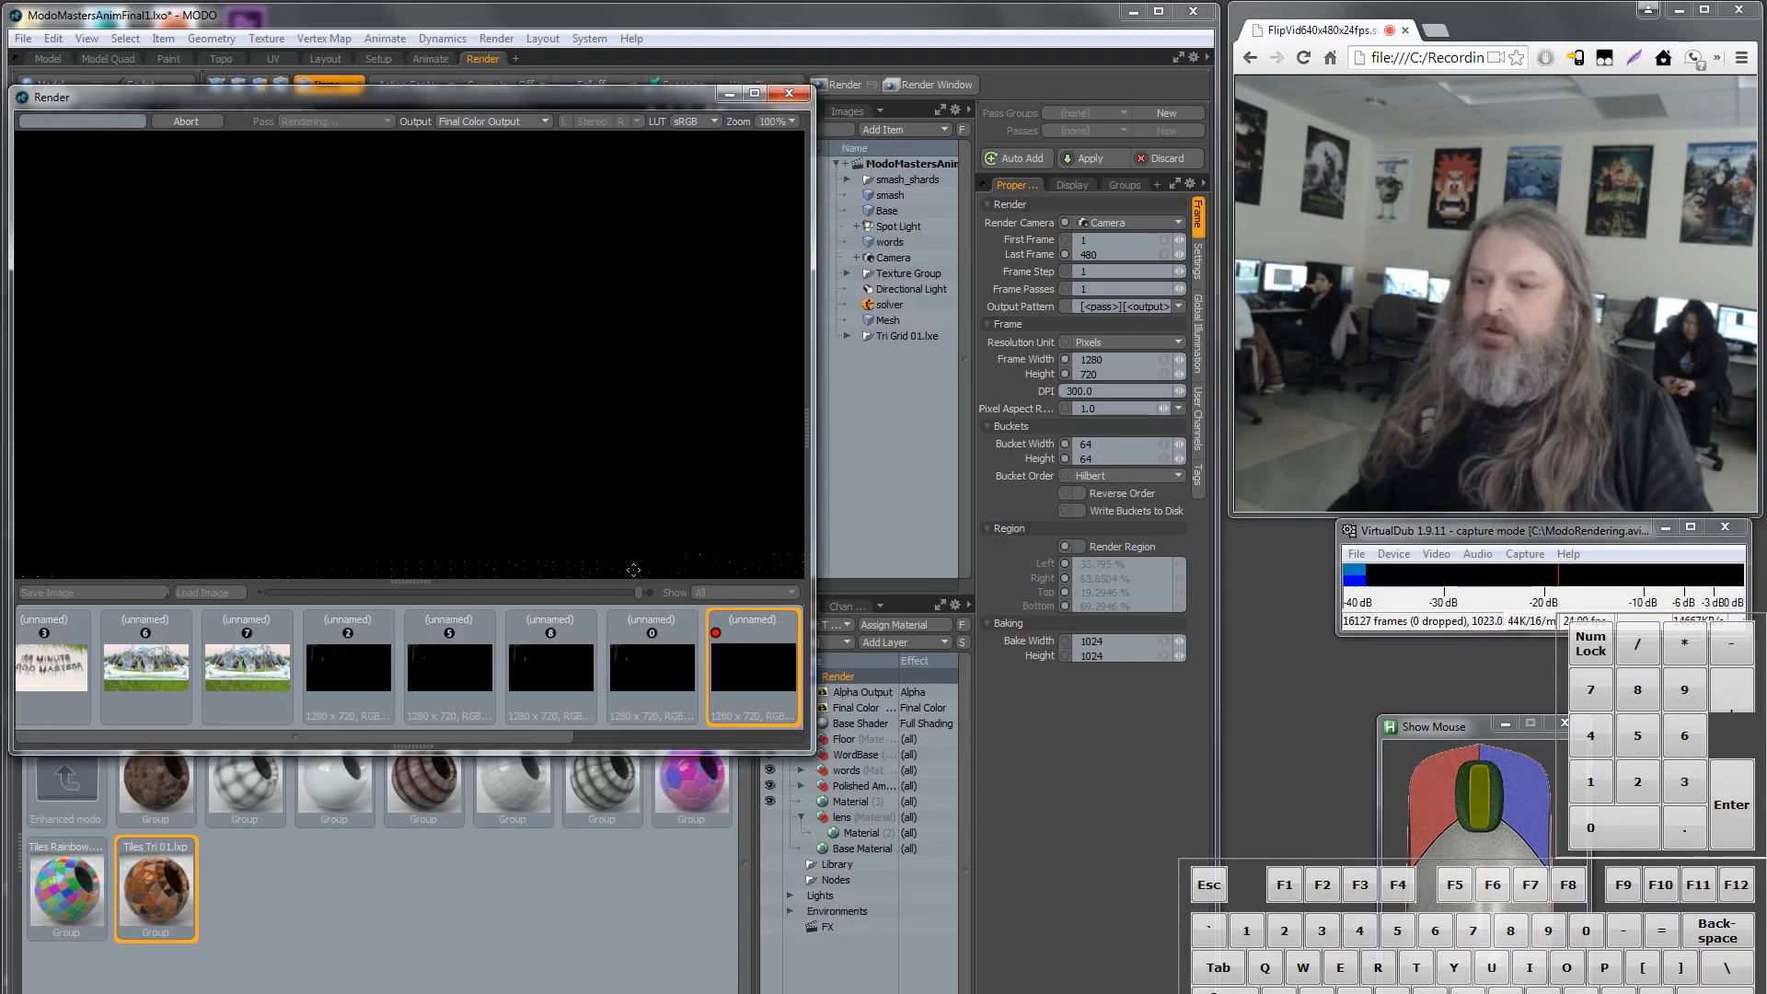
left_click_drag(567, 512, 359, 360)
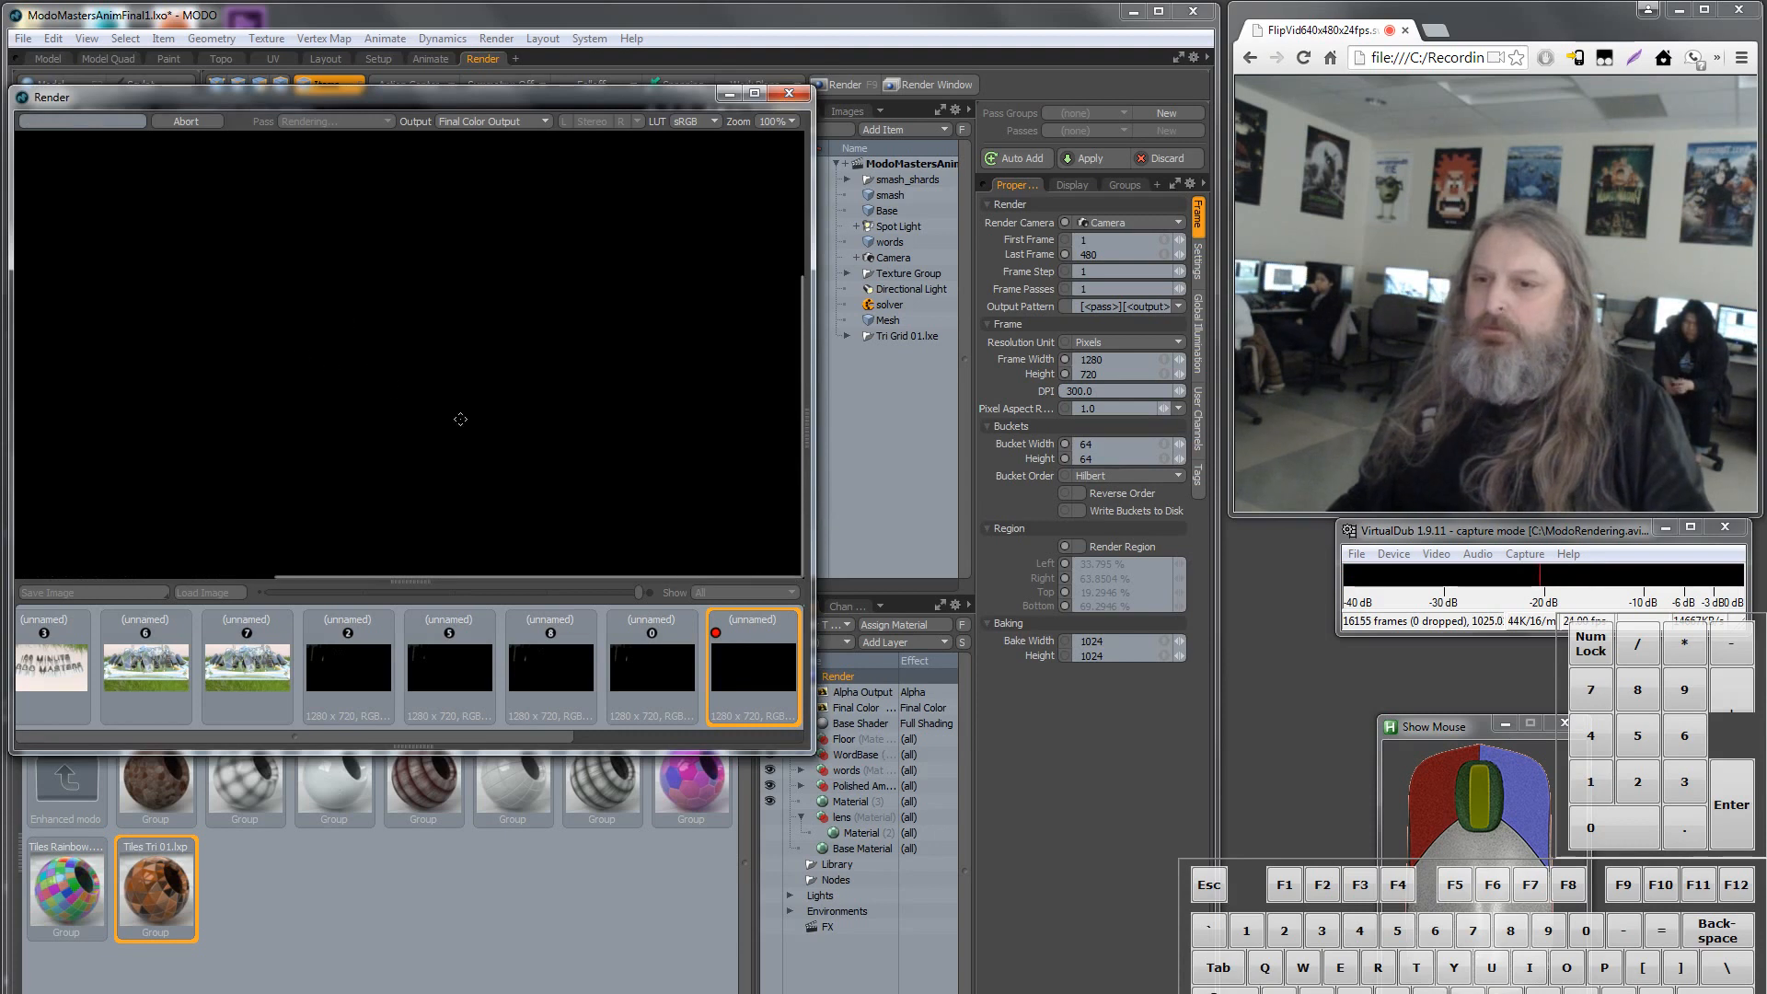
left_click_drag(460, 418, 646, 574)
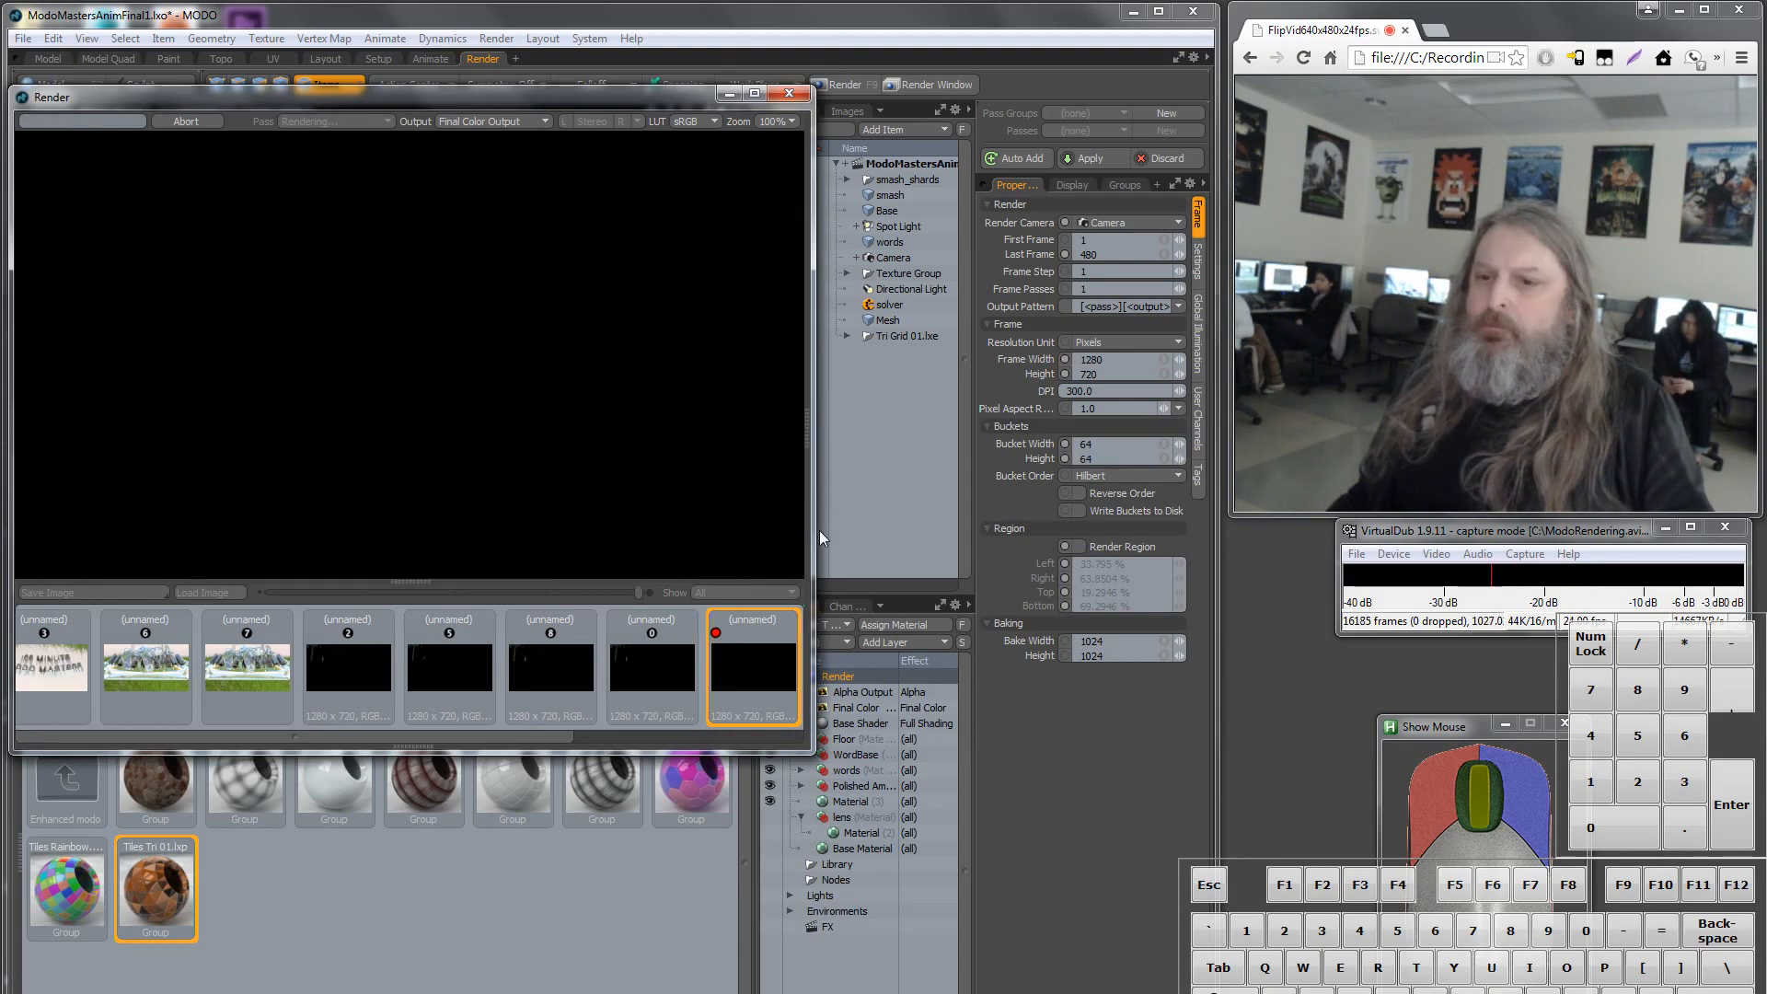
left_click_drag(811, 530, 1222, 586)
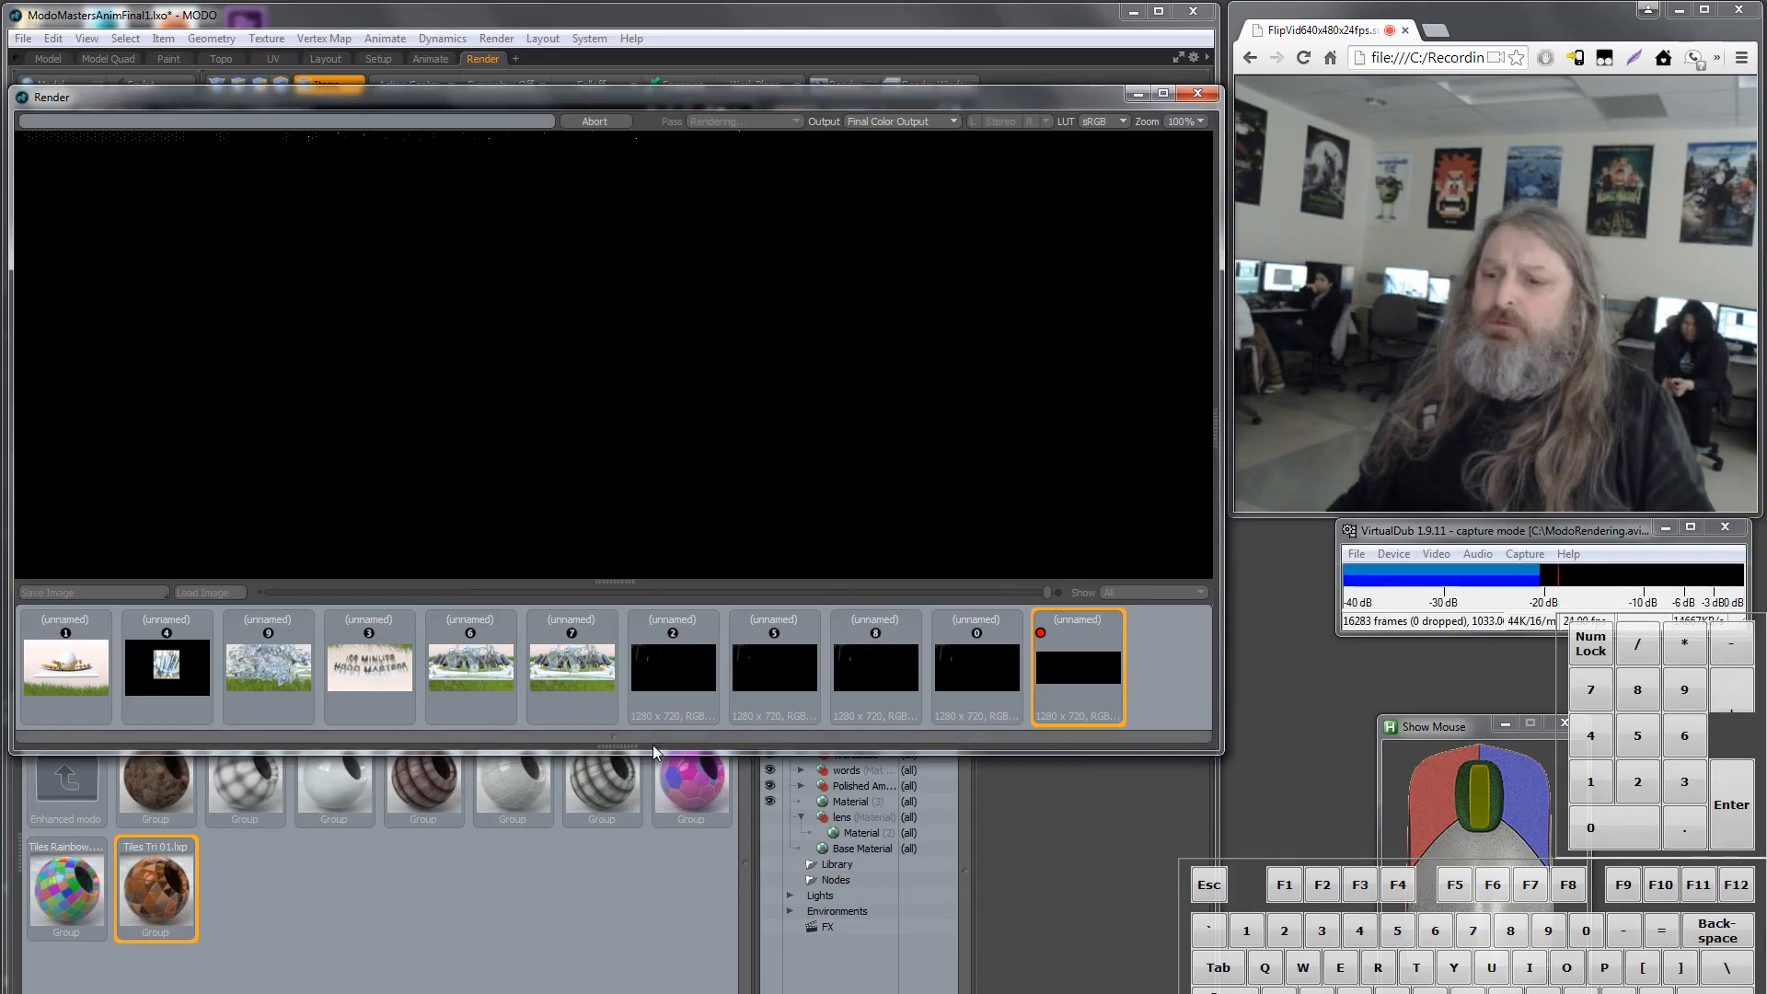
left_click_drag(652, 746, 613, 807)
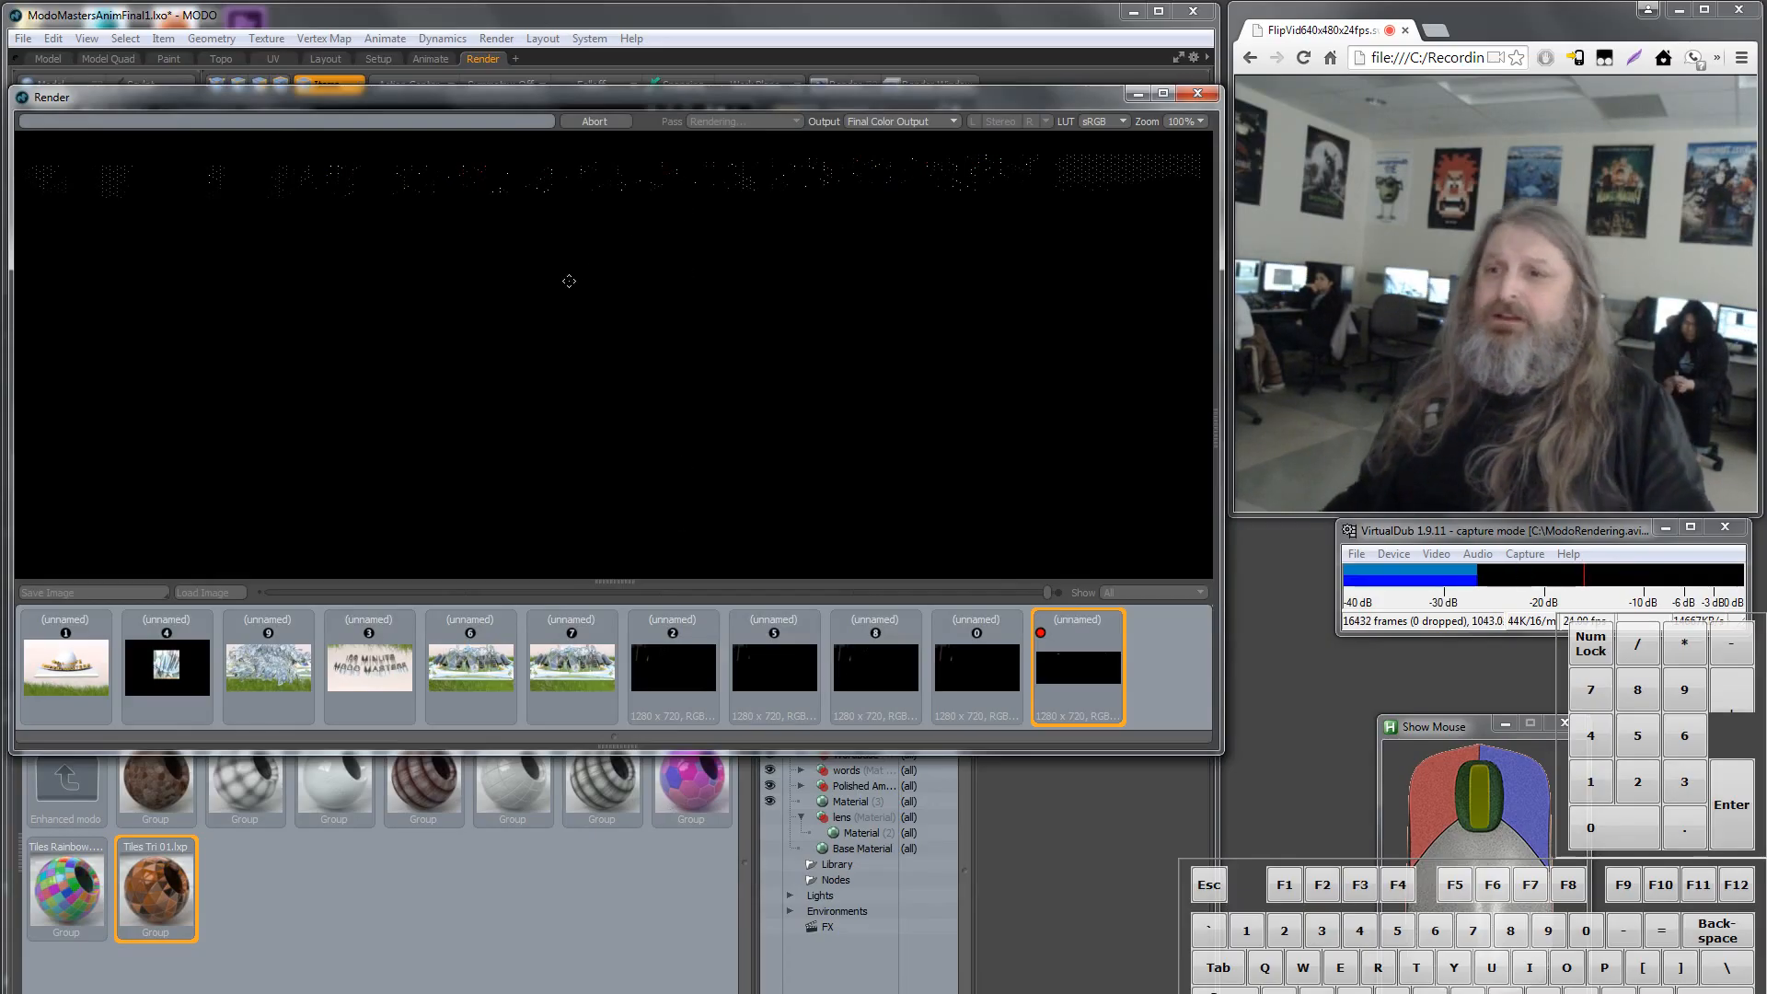
scroll(568, 280, "down", 1)
scroll(568, 281, "down", 2)
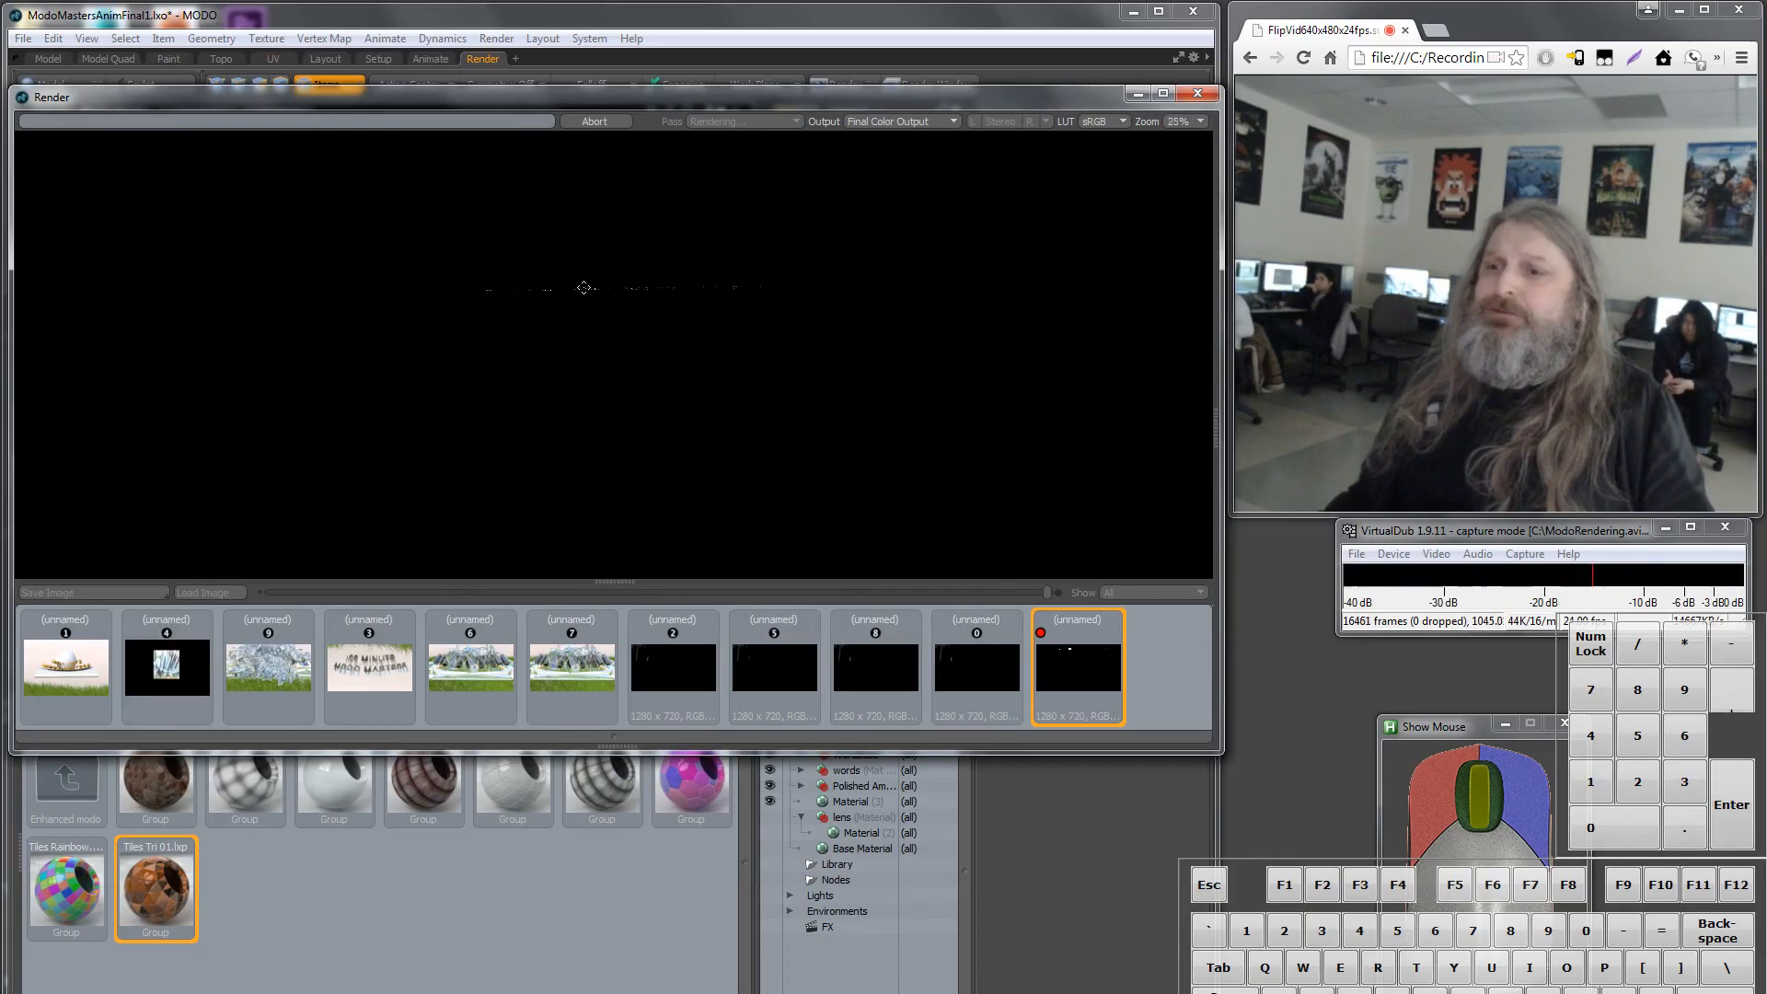
scroll(587, 286, "up", 1)
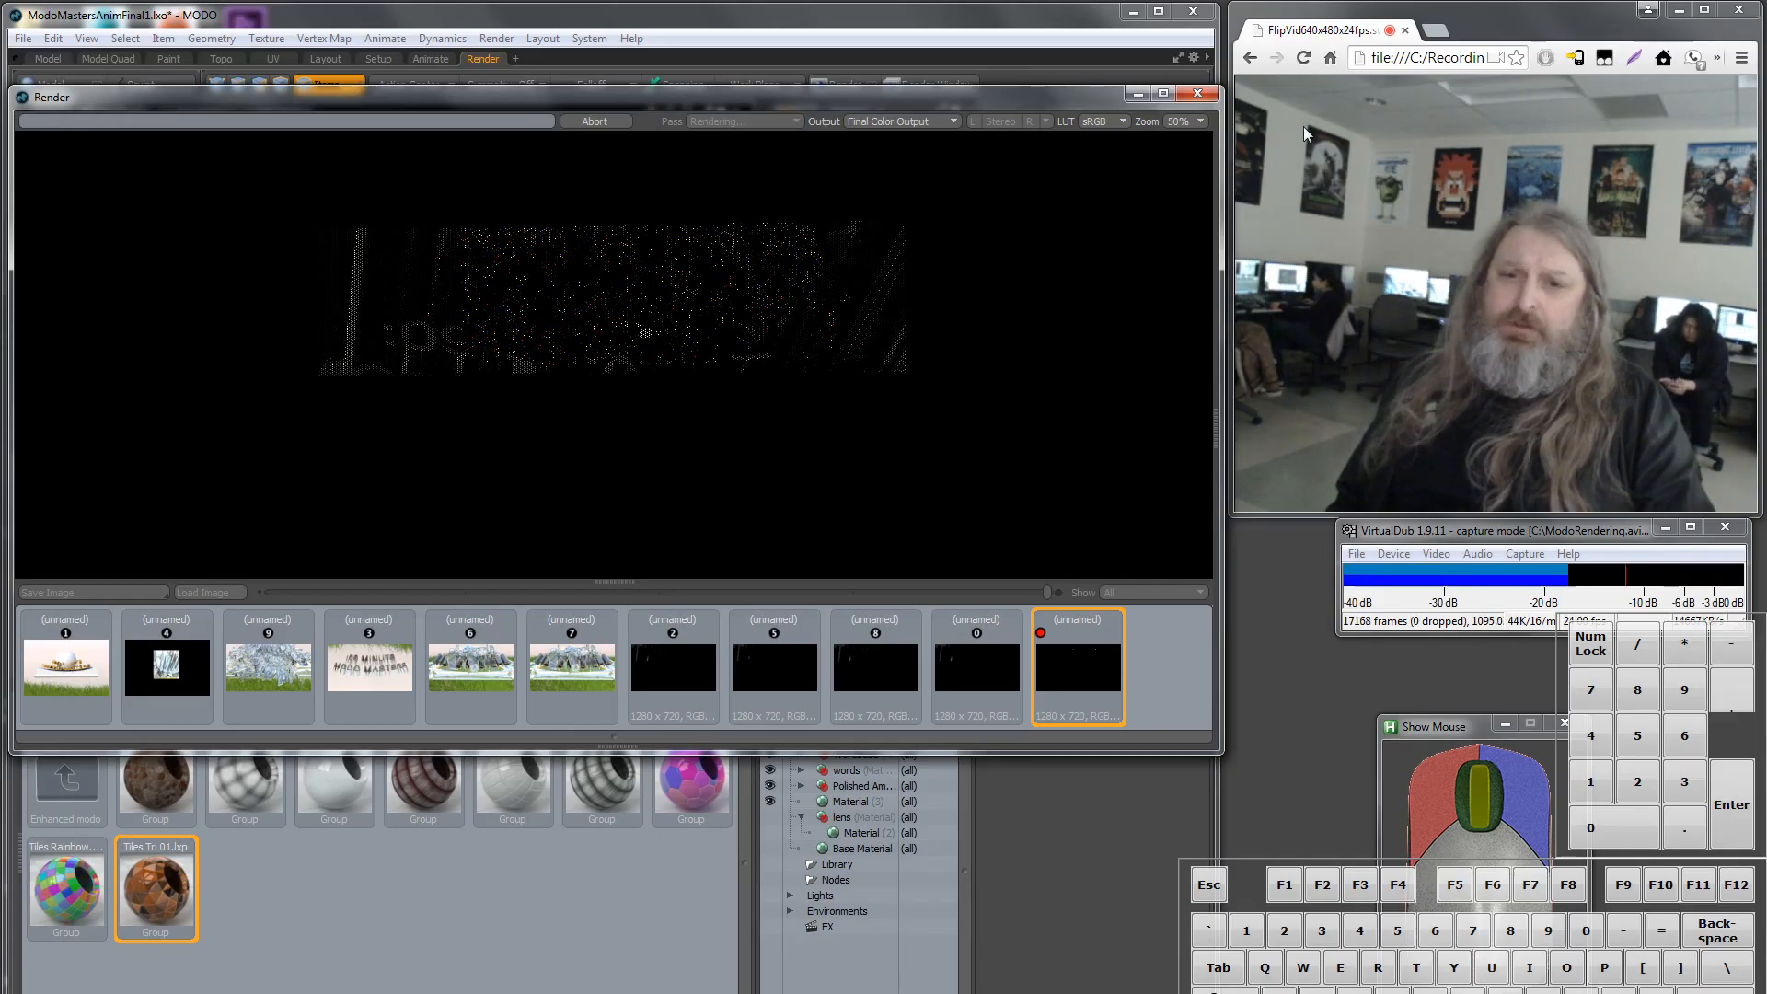
left_click(1201, 94)
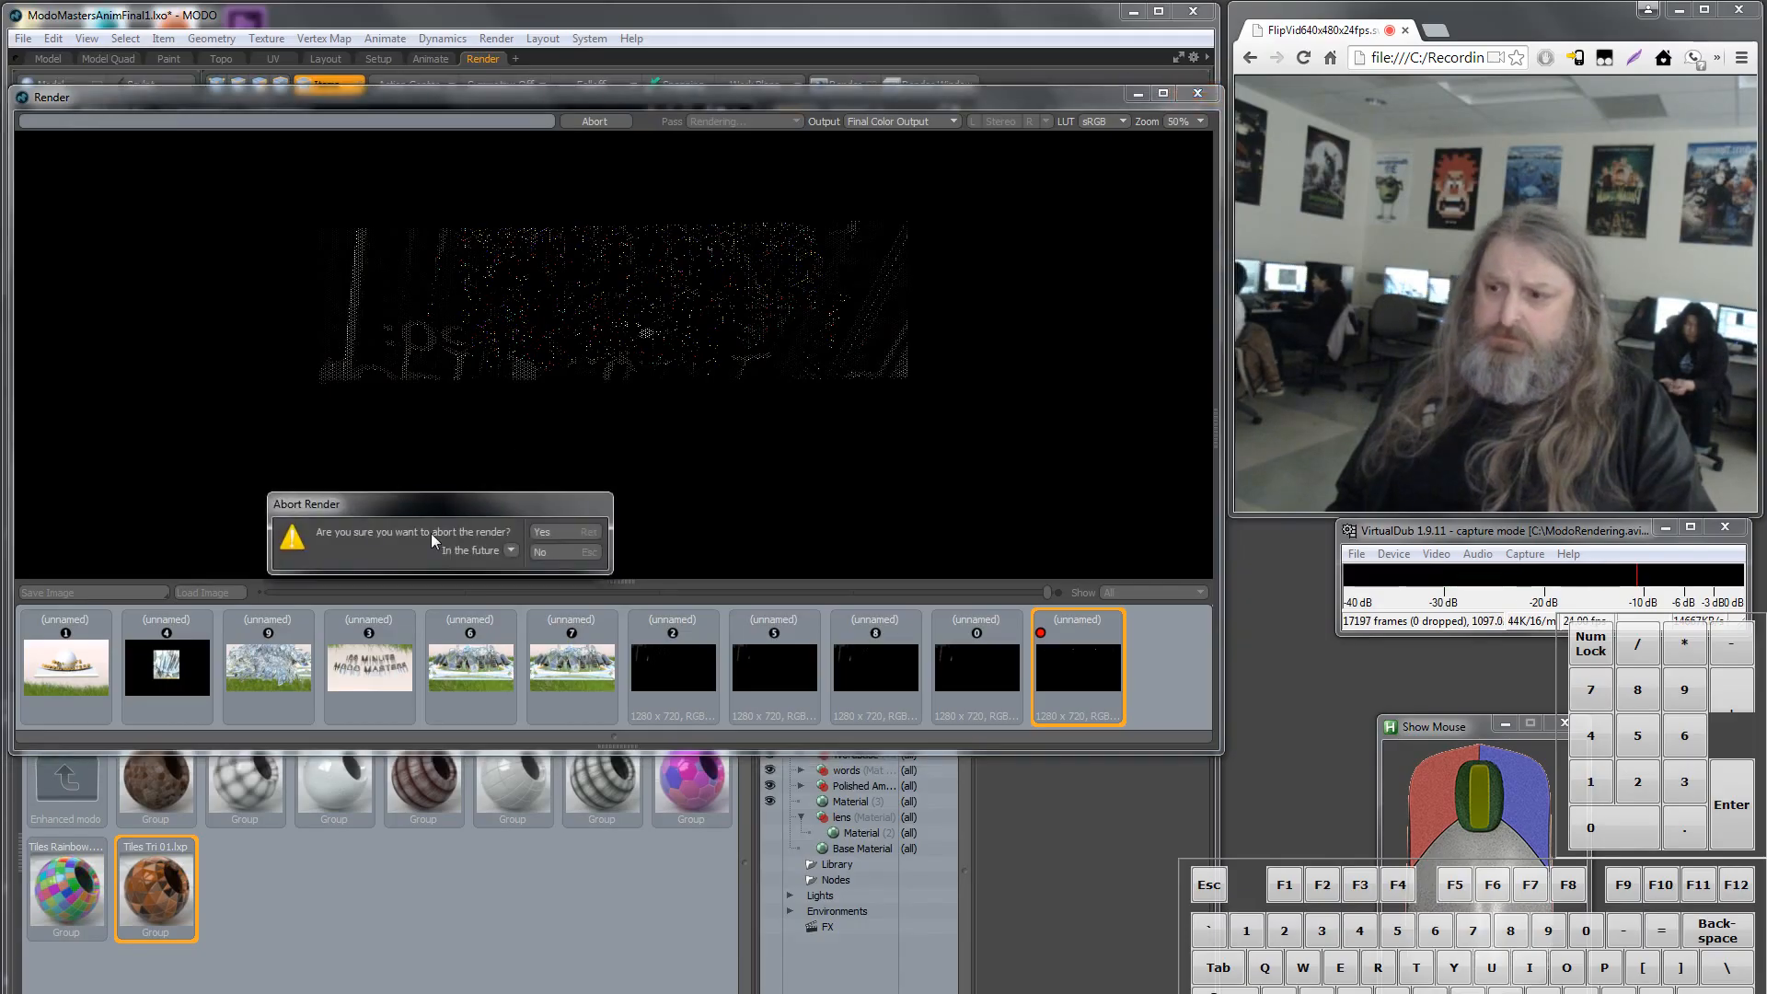
left_click(543, 532)
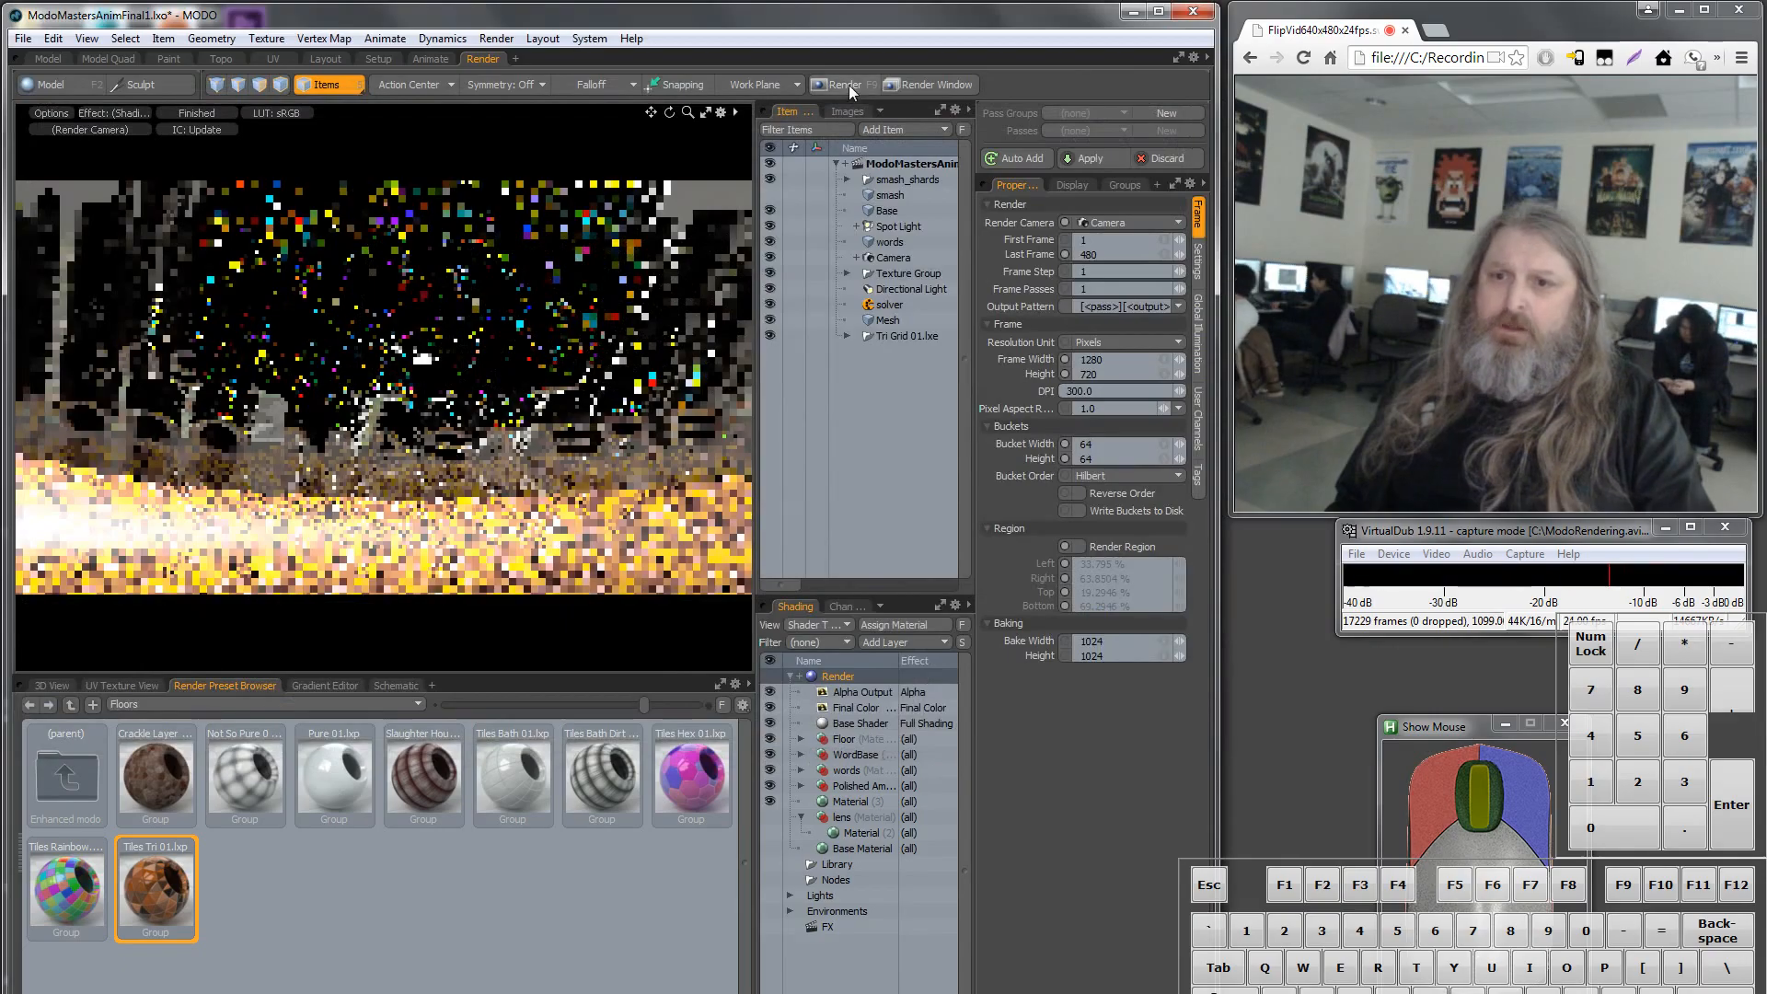
Start another render of the frame in a resized render window and abort it.
left_click(934, 82)
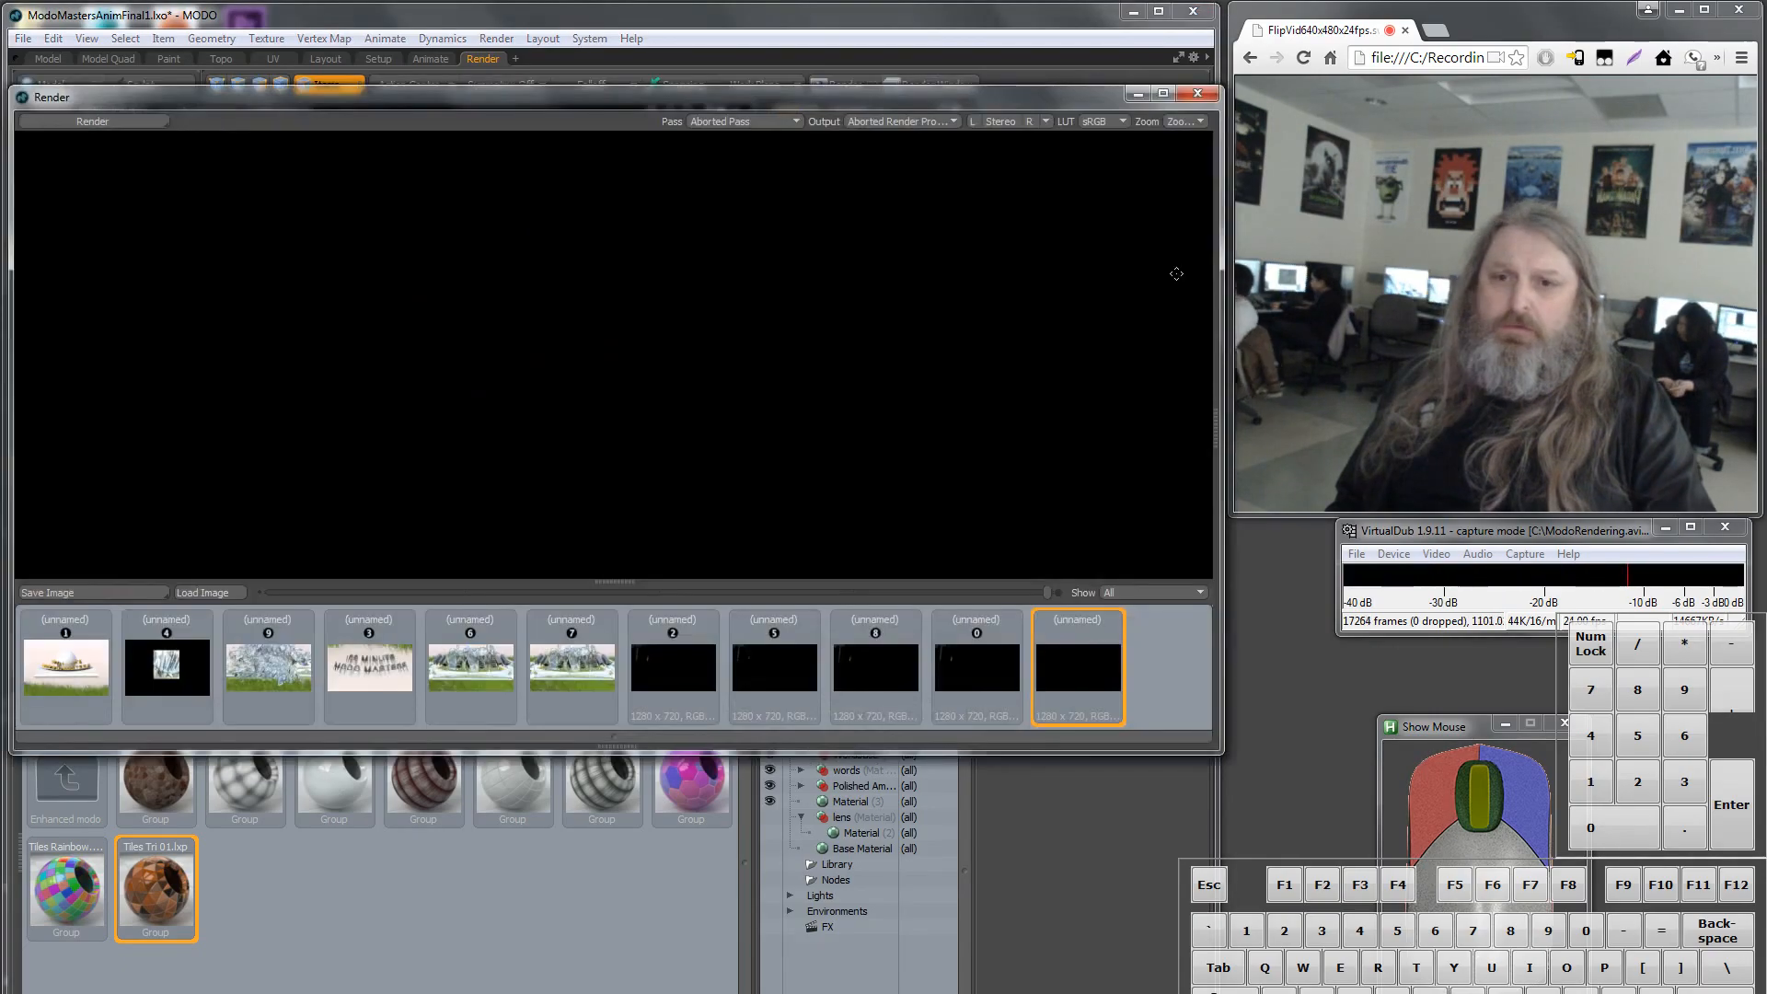
left_click_drag(1216, 296, 859, 365)
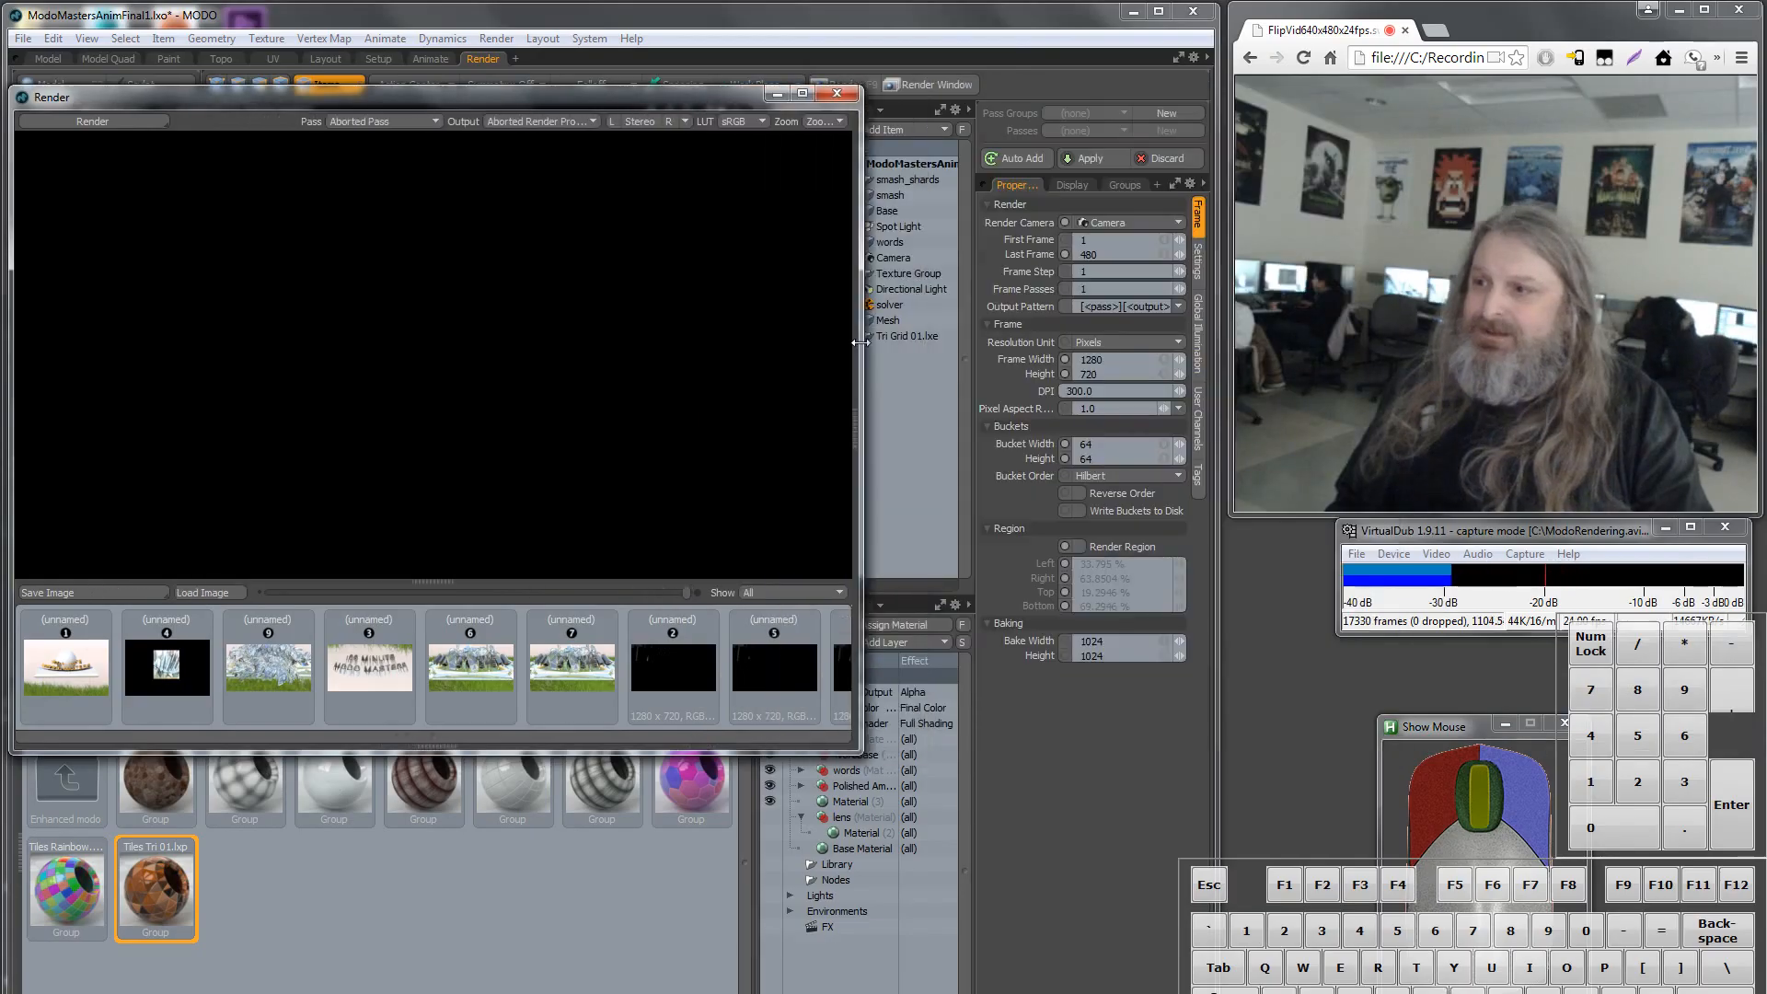
left_click(158, 119)
left_click(189, 116)
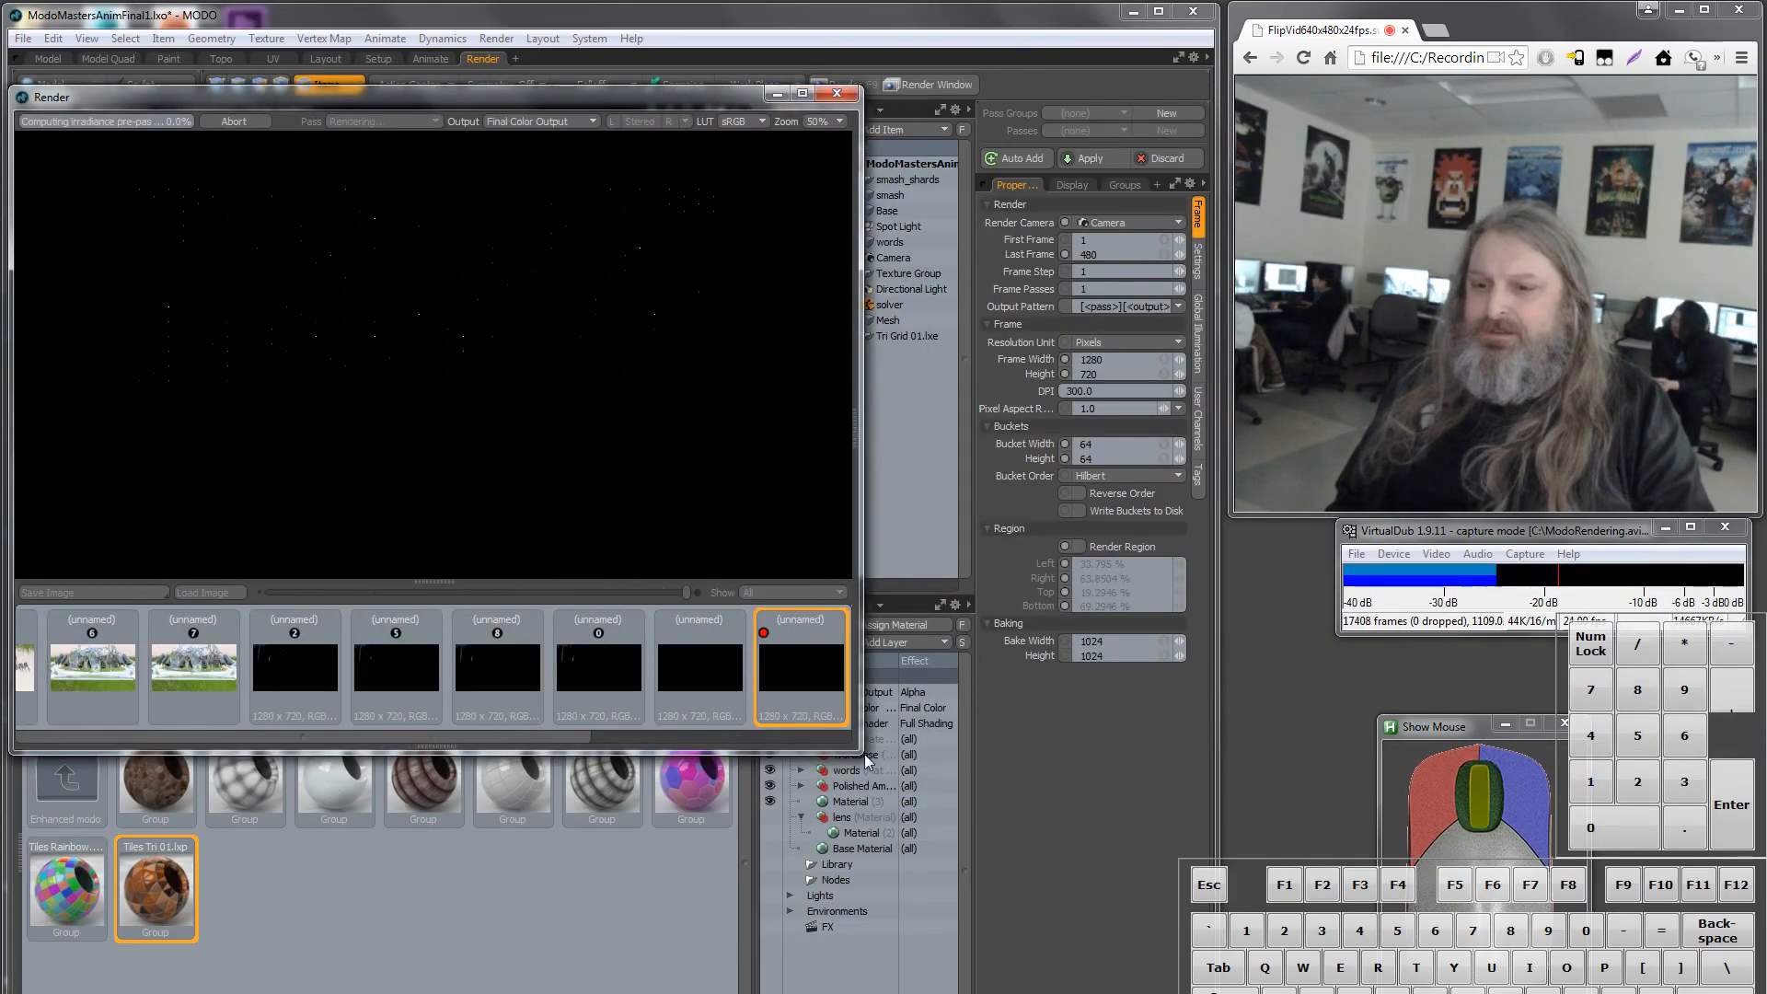
left_click_drag(566, 734, 1169, 981)
key("Escape")
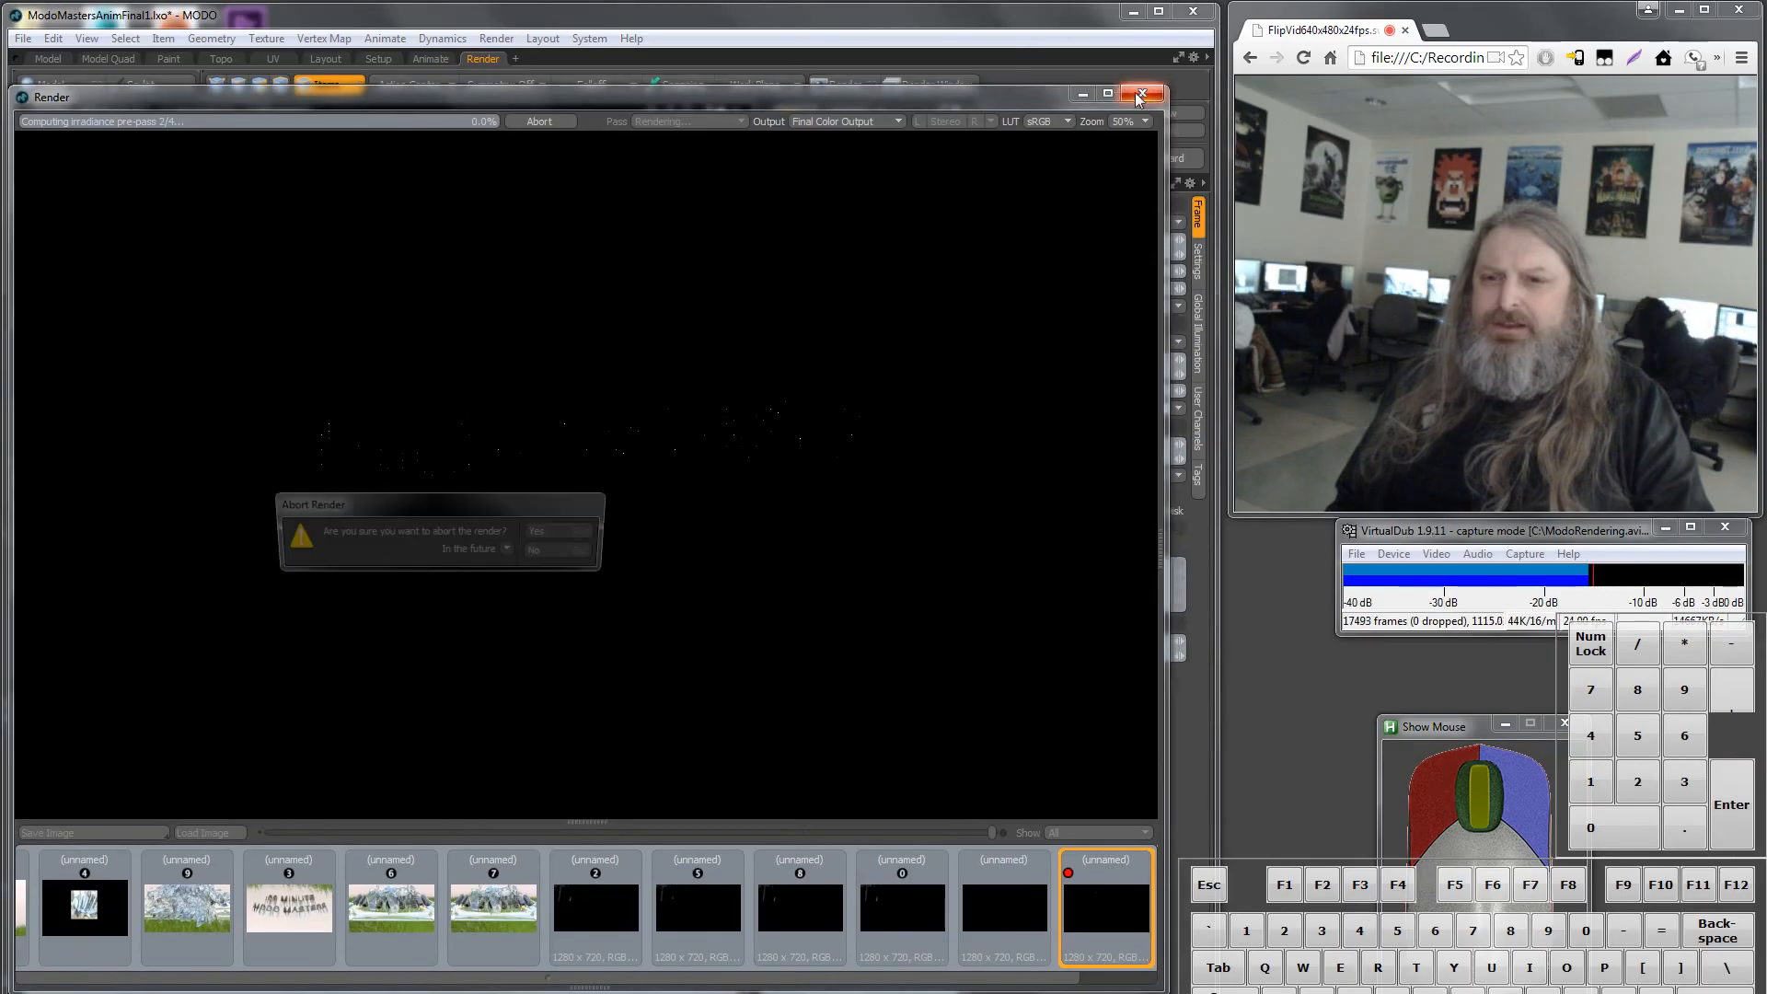
left_click(549, 532)
Restore the interface layouts to their defaults and return to the Render layout.
left_click(440, 35)
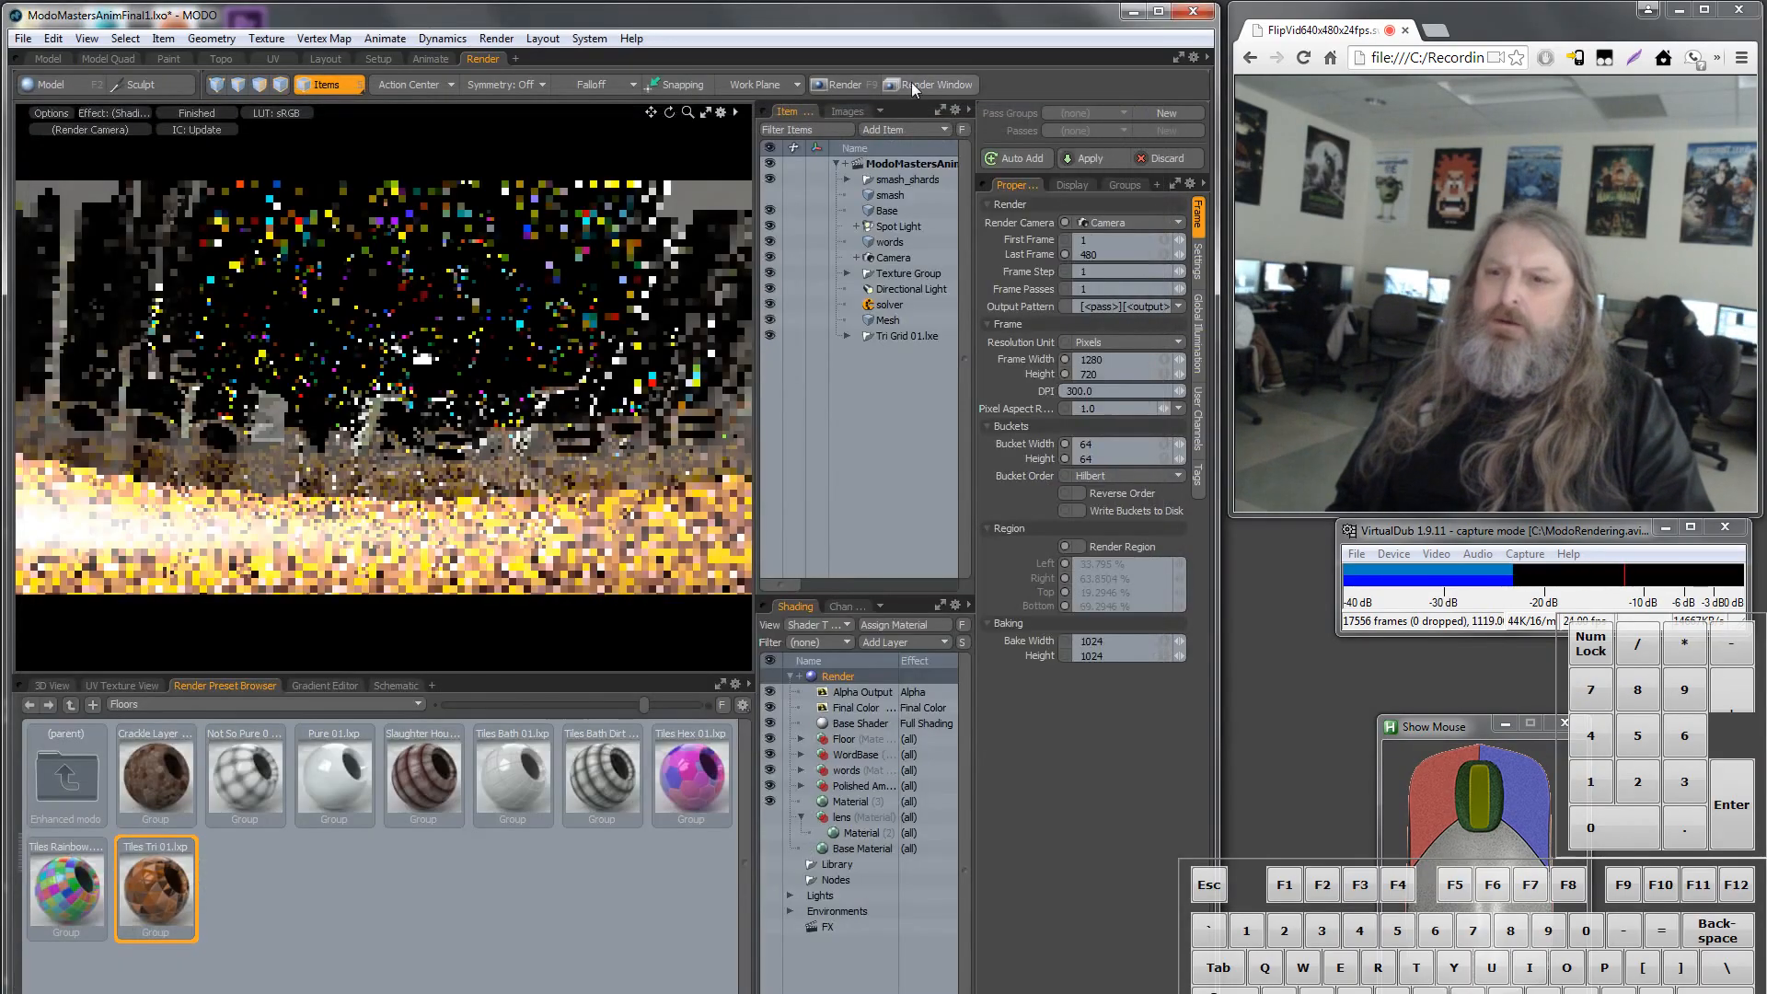
left_click(543, 39)
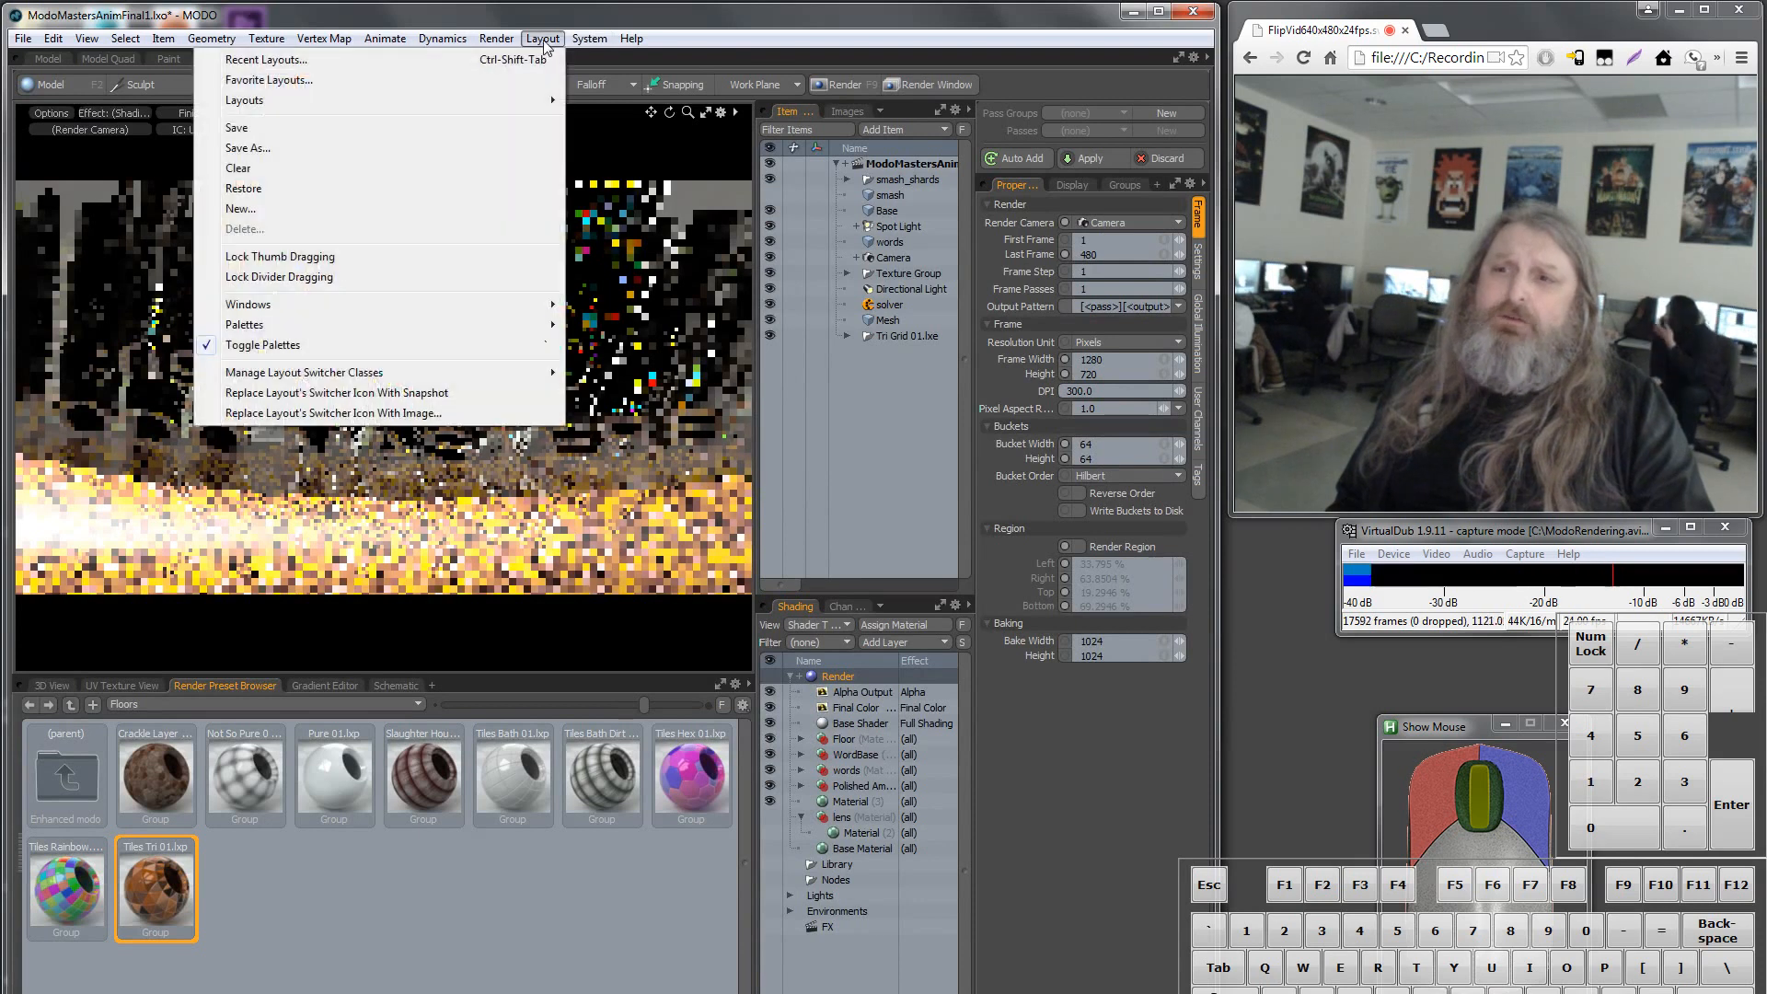
left_click(449, 186)
left_click(590, 523)
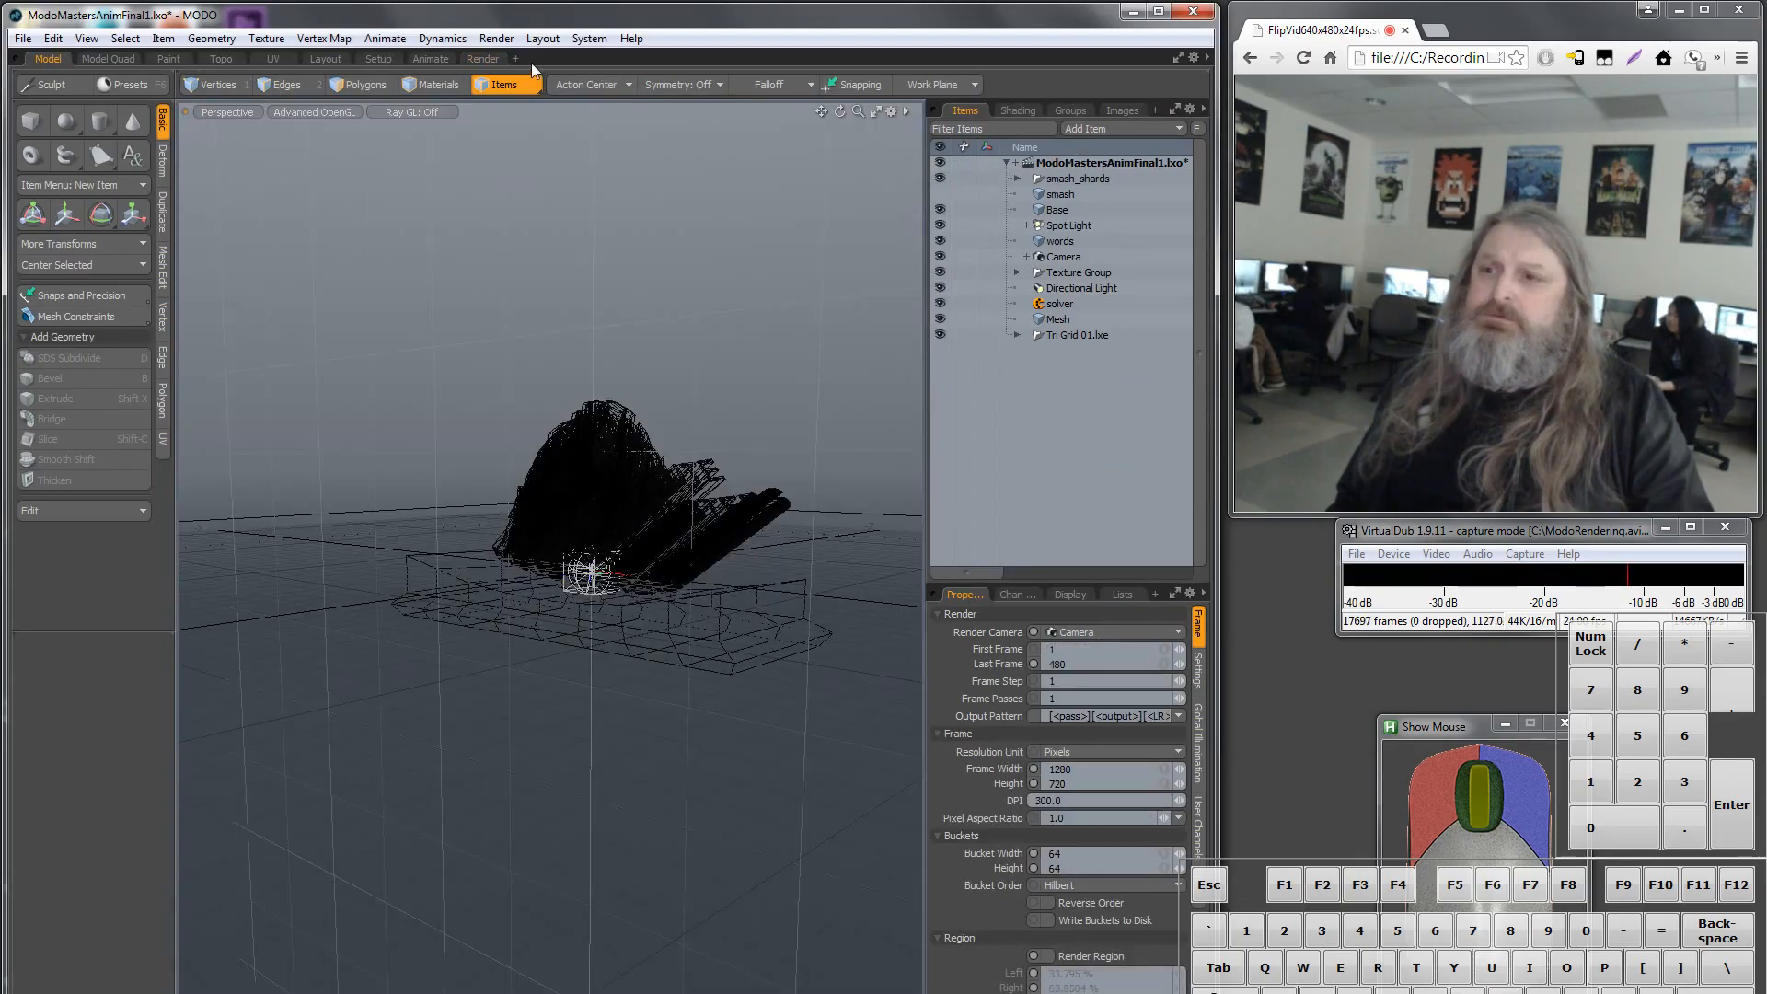
left_click(482, 59)
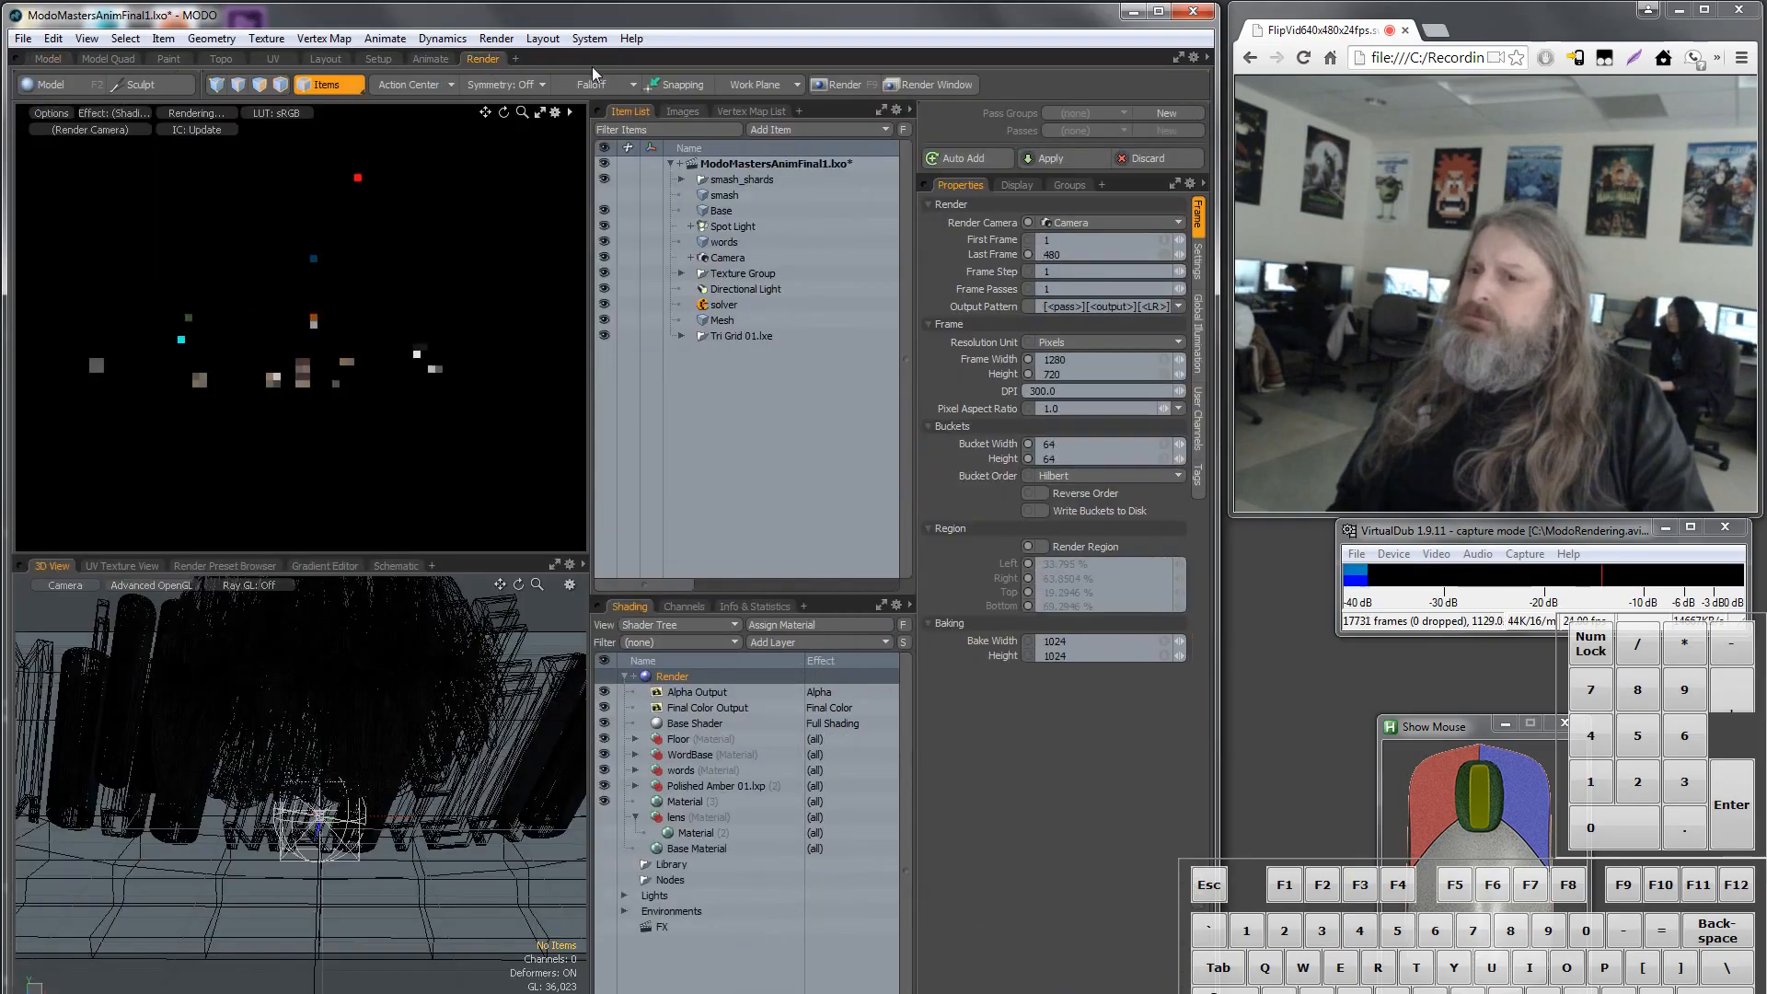
Open the render window, expand its hidden side panel, and review the statistics of the aborted frame.
left_click(919, 84)
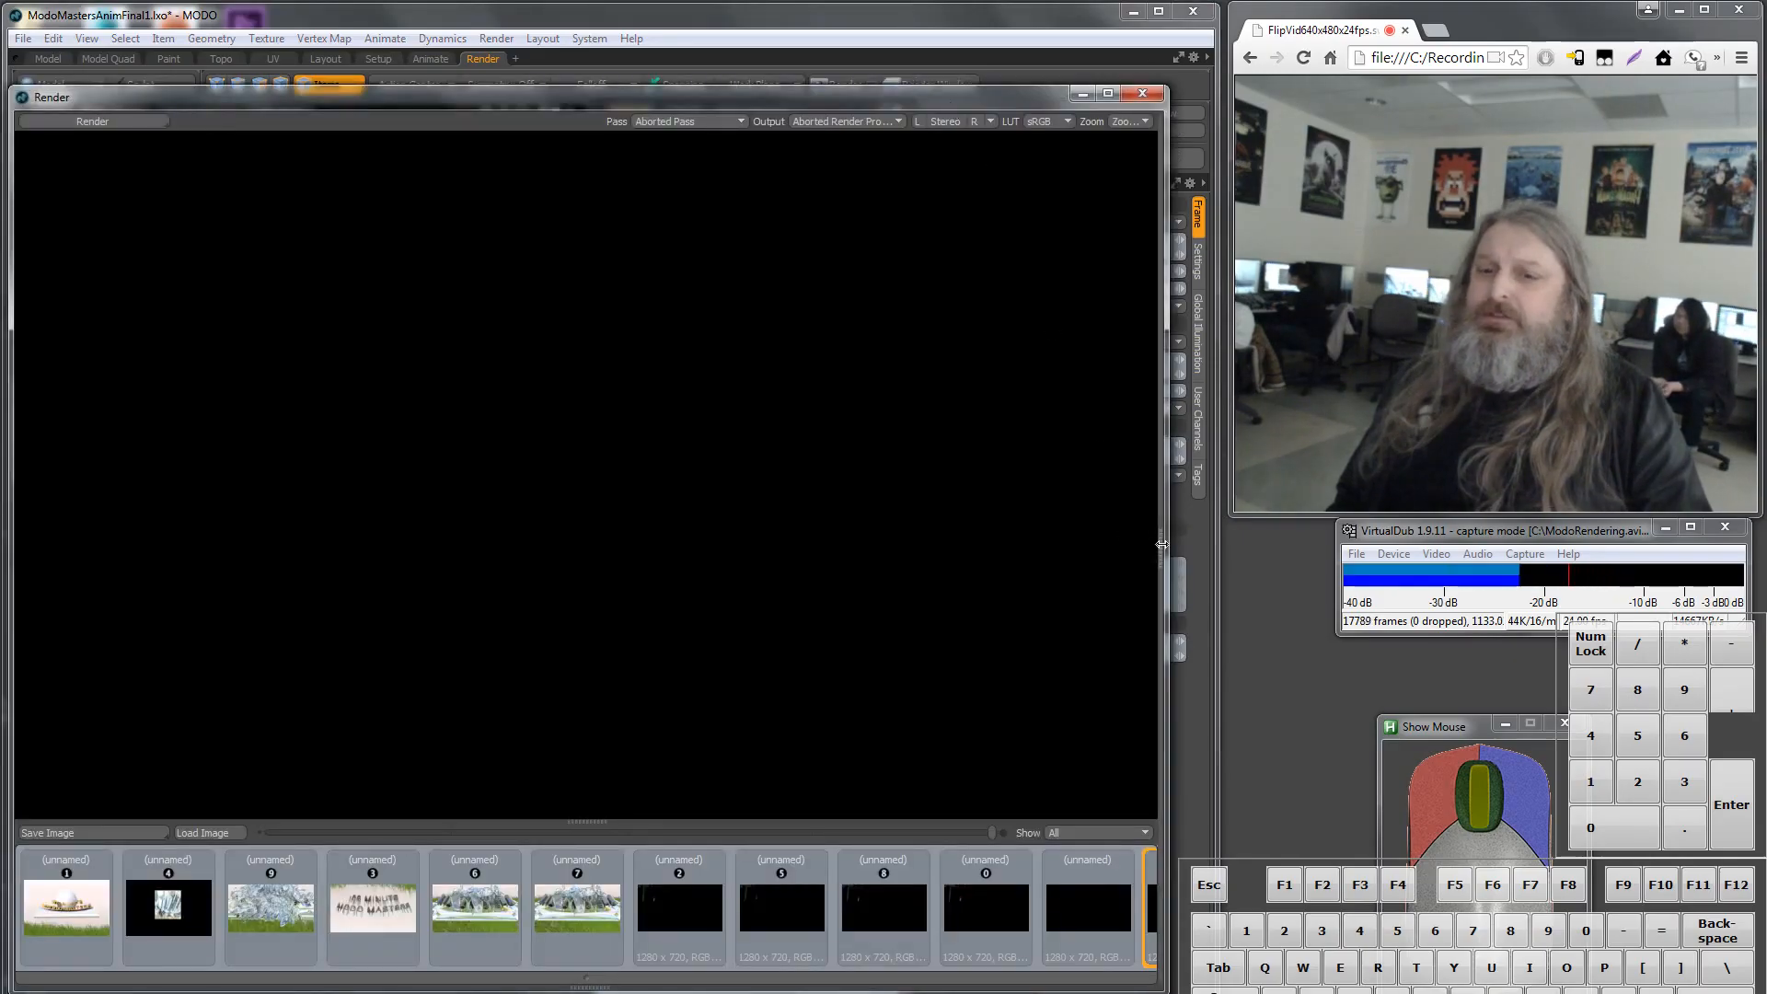
left_click_drag(1144, 562, 1043, 562)
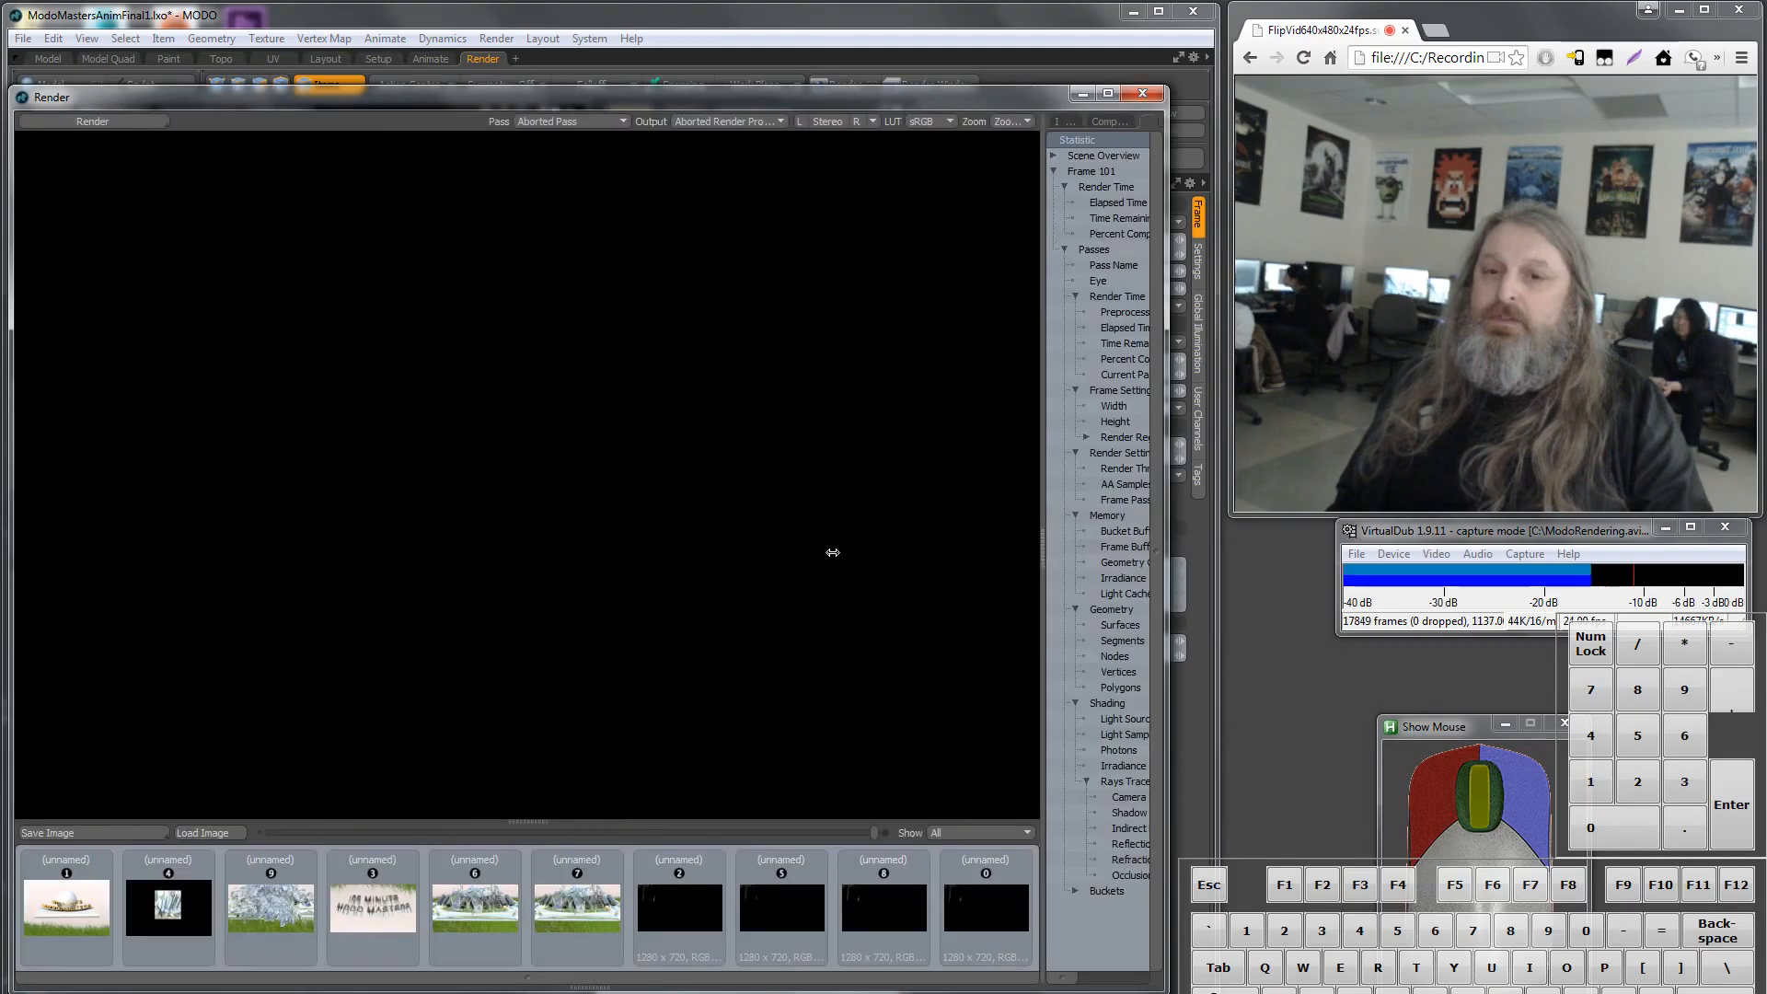
left_click_drag(833, 552, 829, 552)
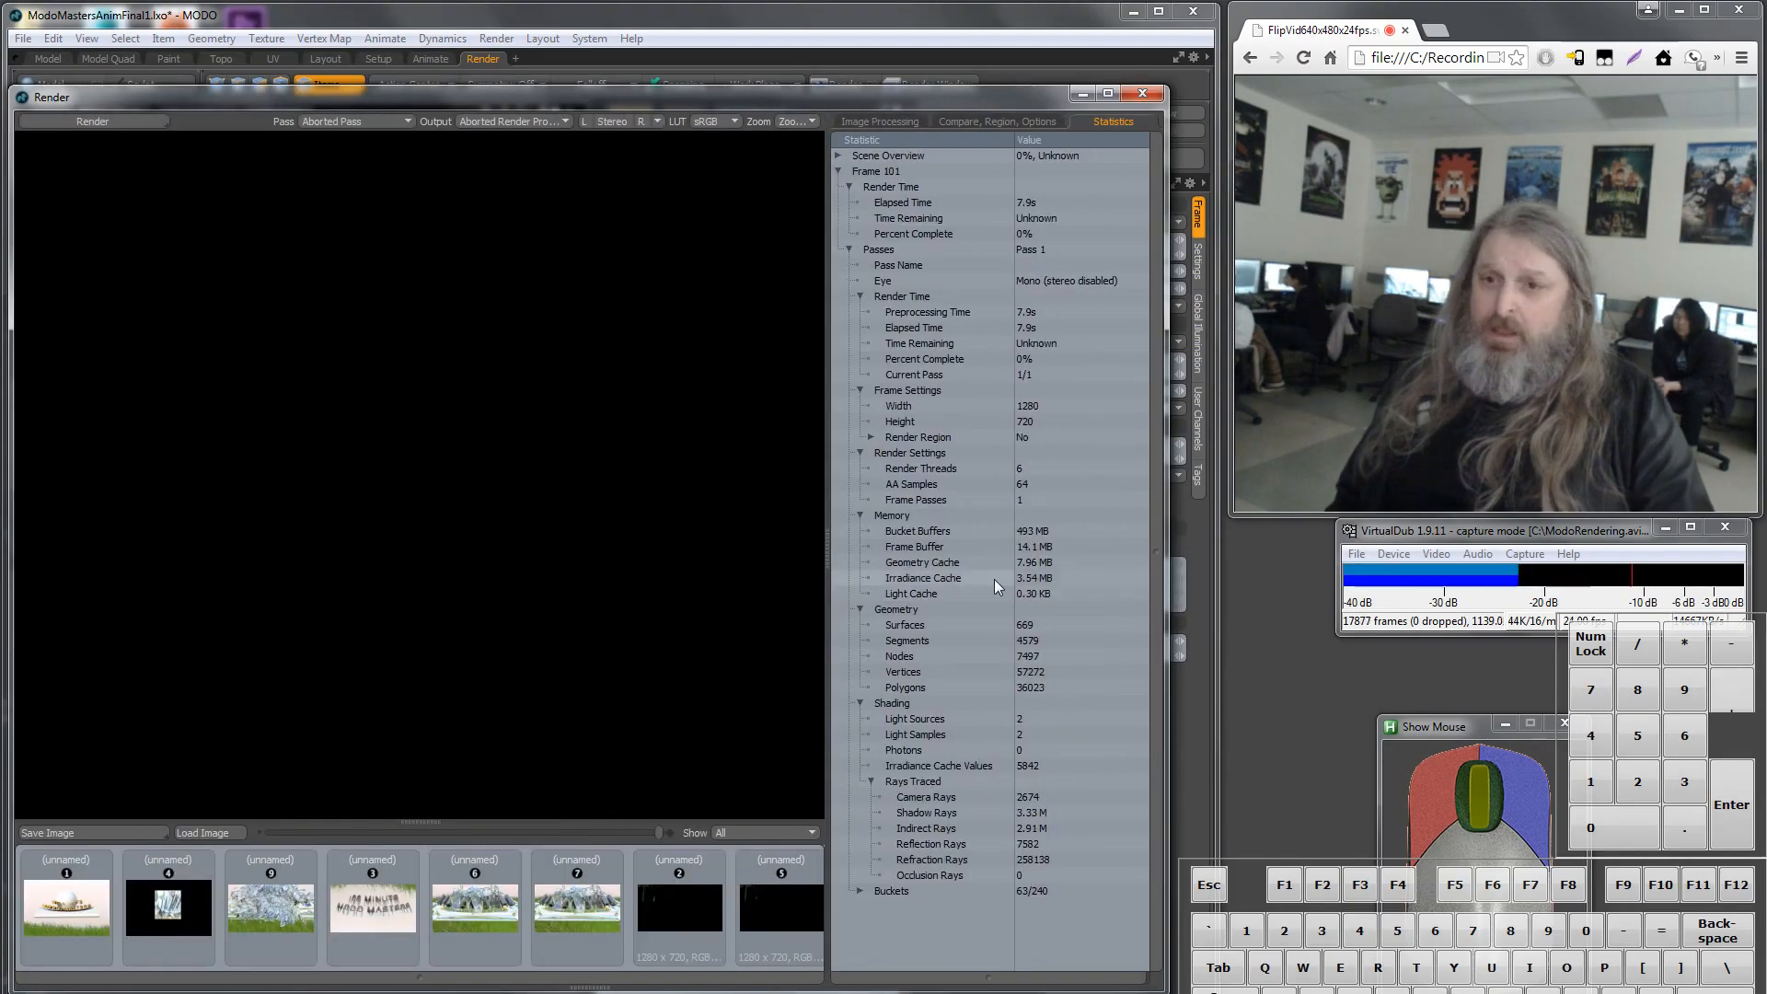
left_click_drag(651, 96, 703, 78)
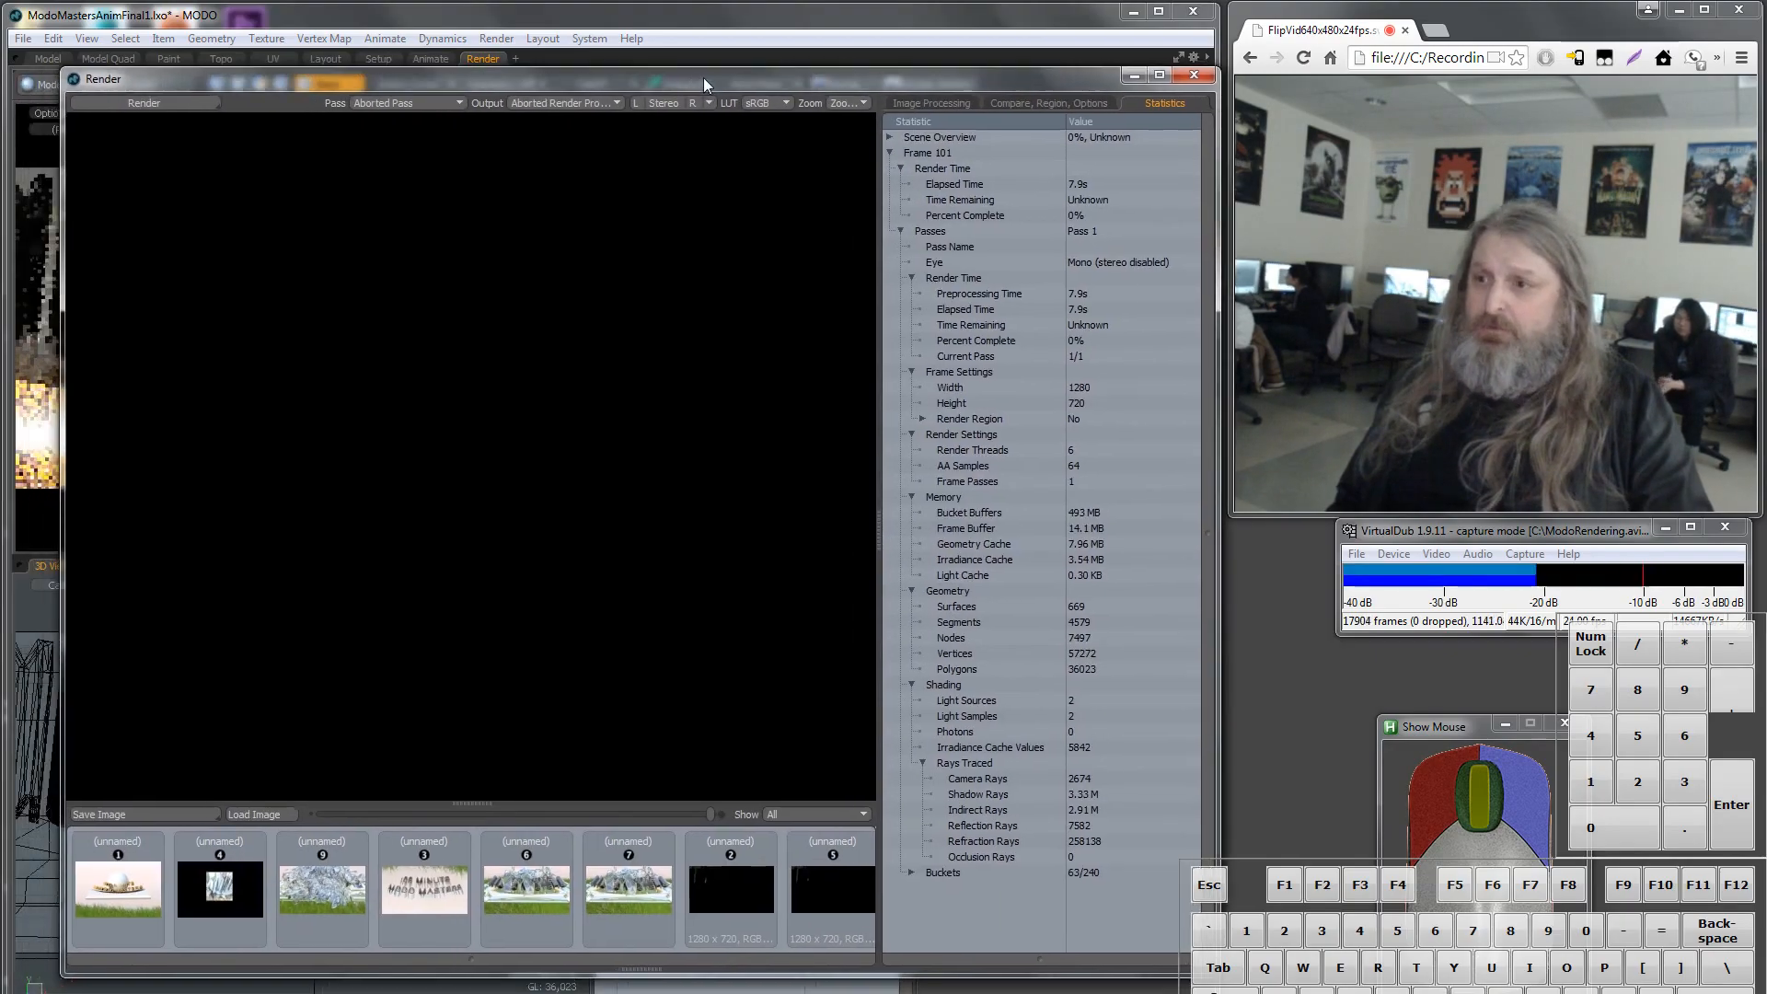
Enable a render region in the upper middle of the frame, about 33% to 61% across and 0% to 46% down.
left_click(1063, 103)
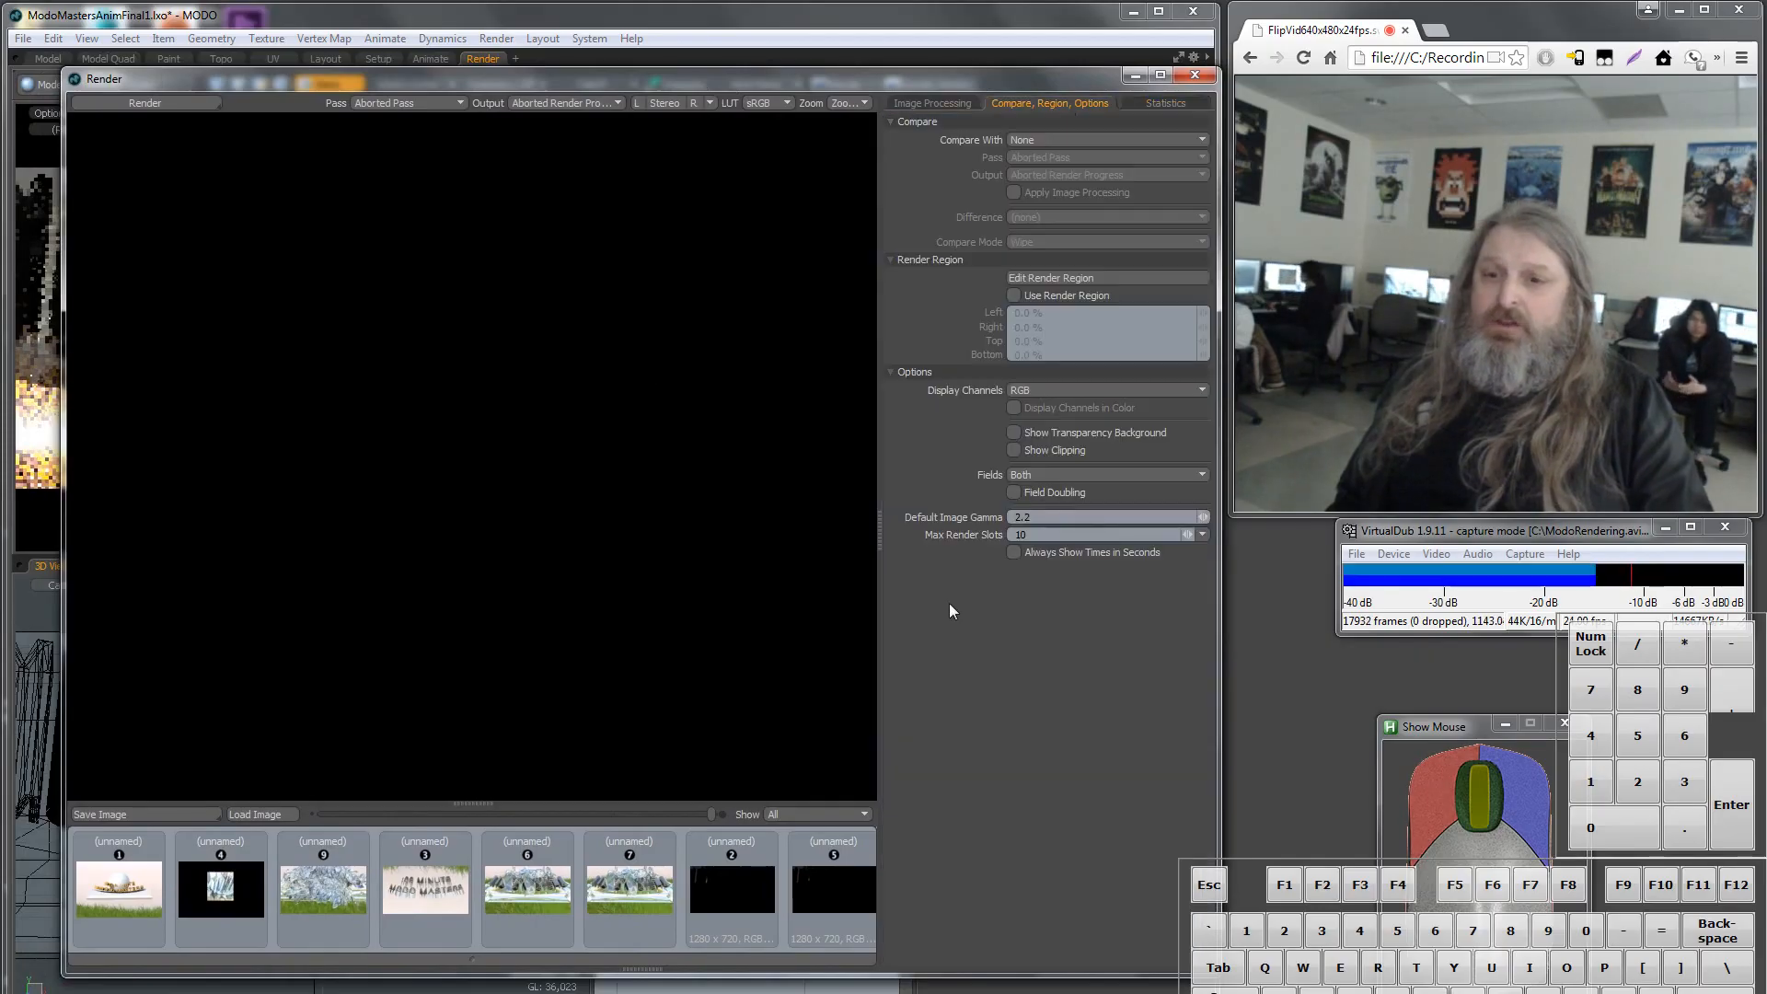
left_click(1057, 278)
left_click(1025, 297)
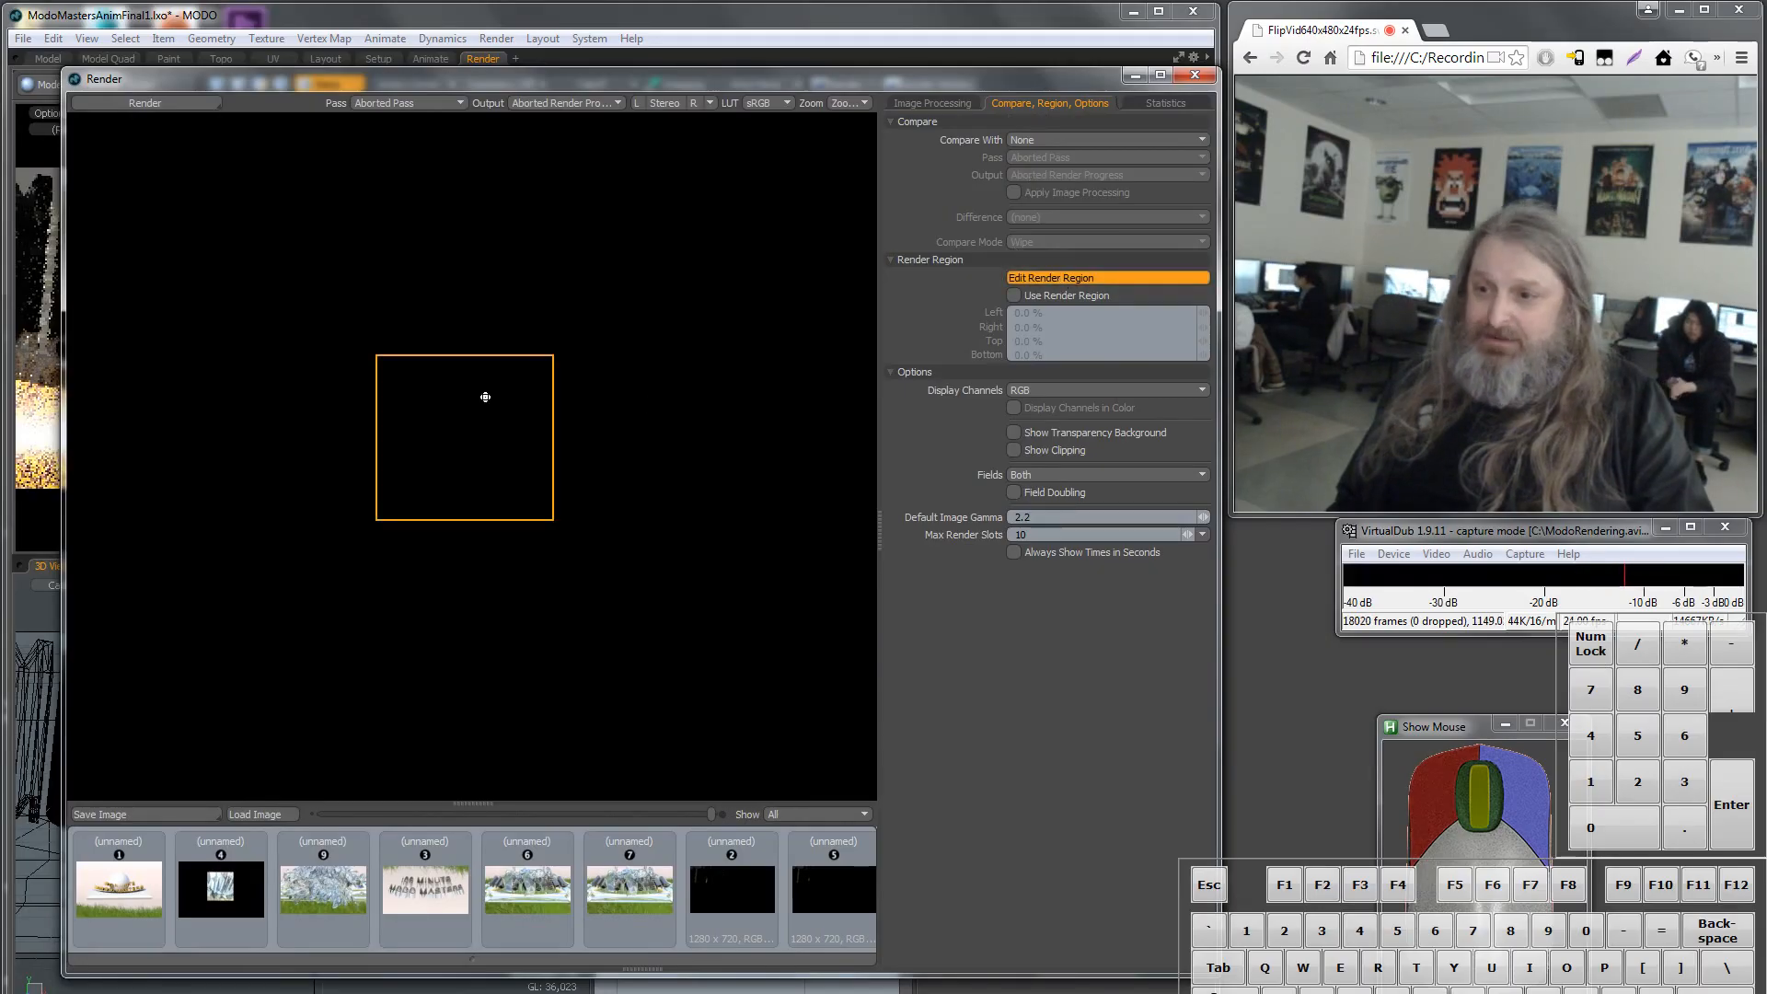
left_click_drag(485, 394, 473, 185)
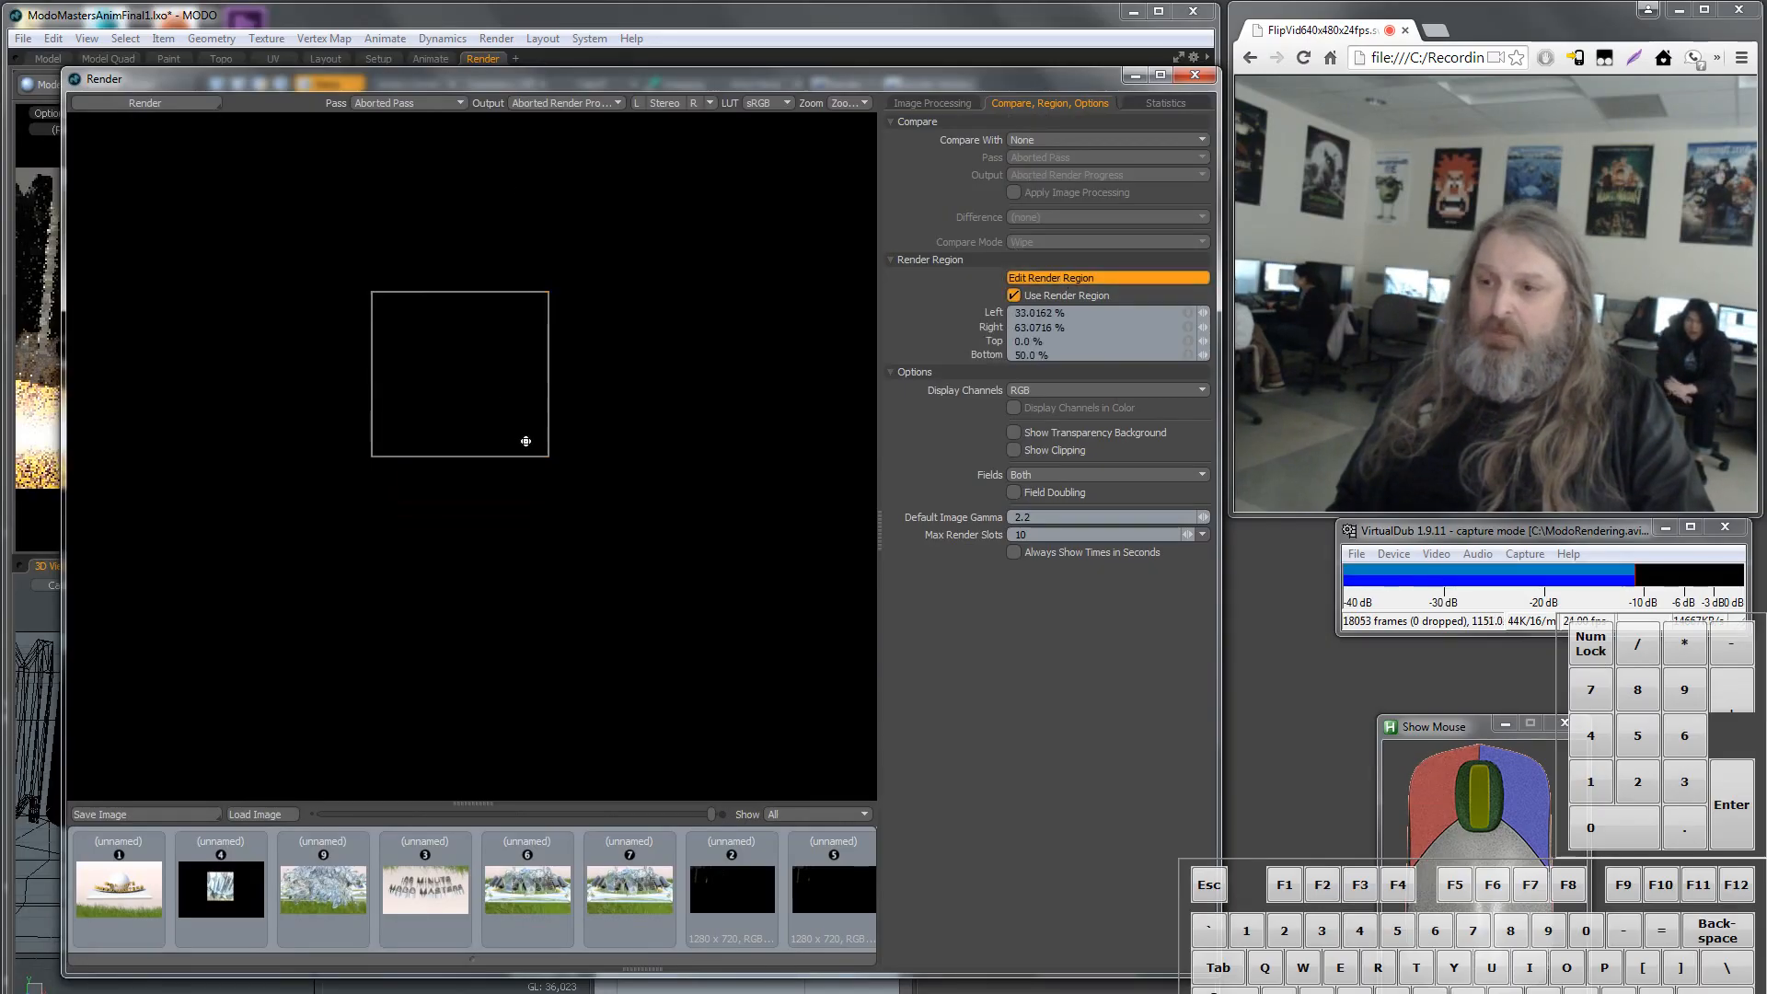
left_click_drag(547, 455, 538, 448)
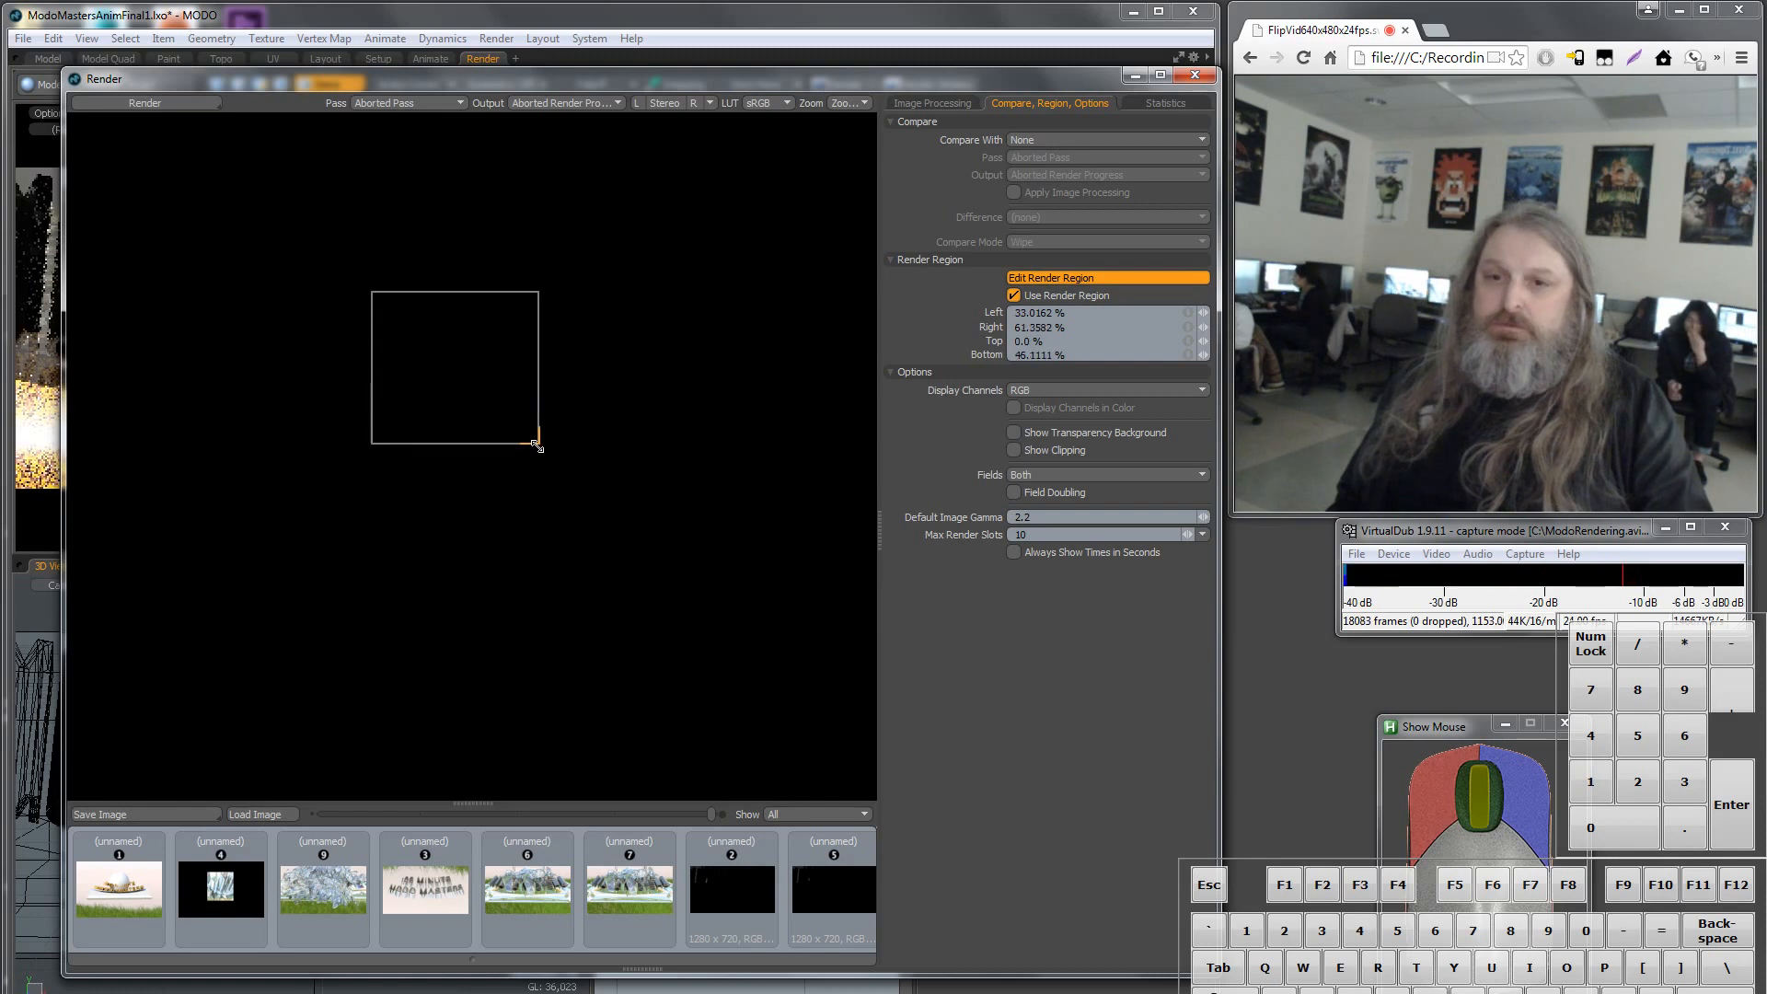
Render only the region, inspect the pre-pass at different zoom levels, and check the CPU usage monitor.
left_click(185, 108)
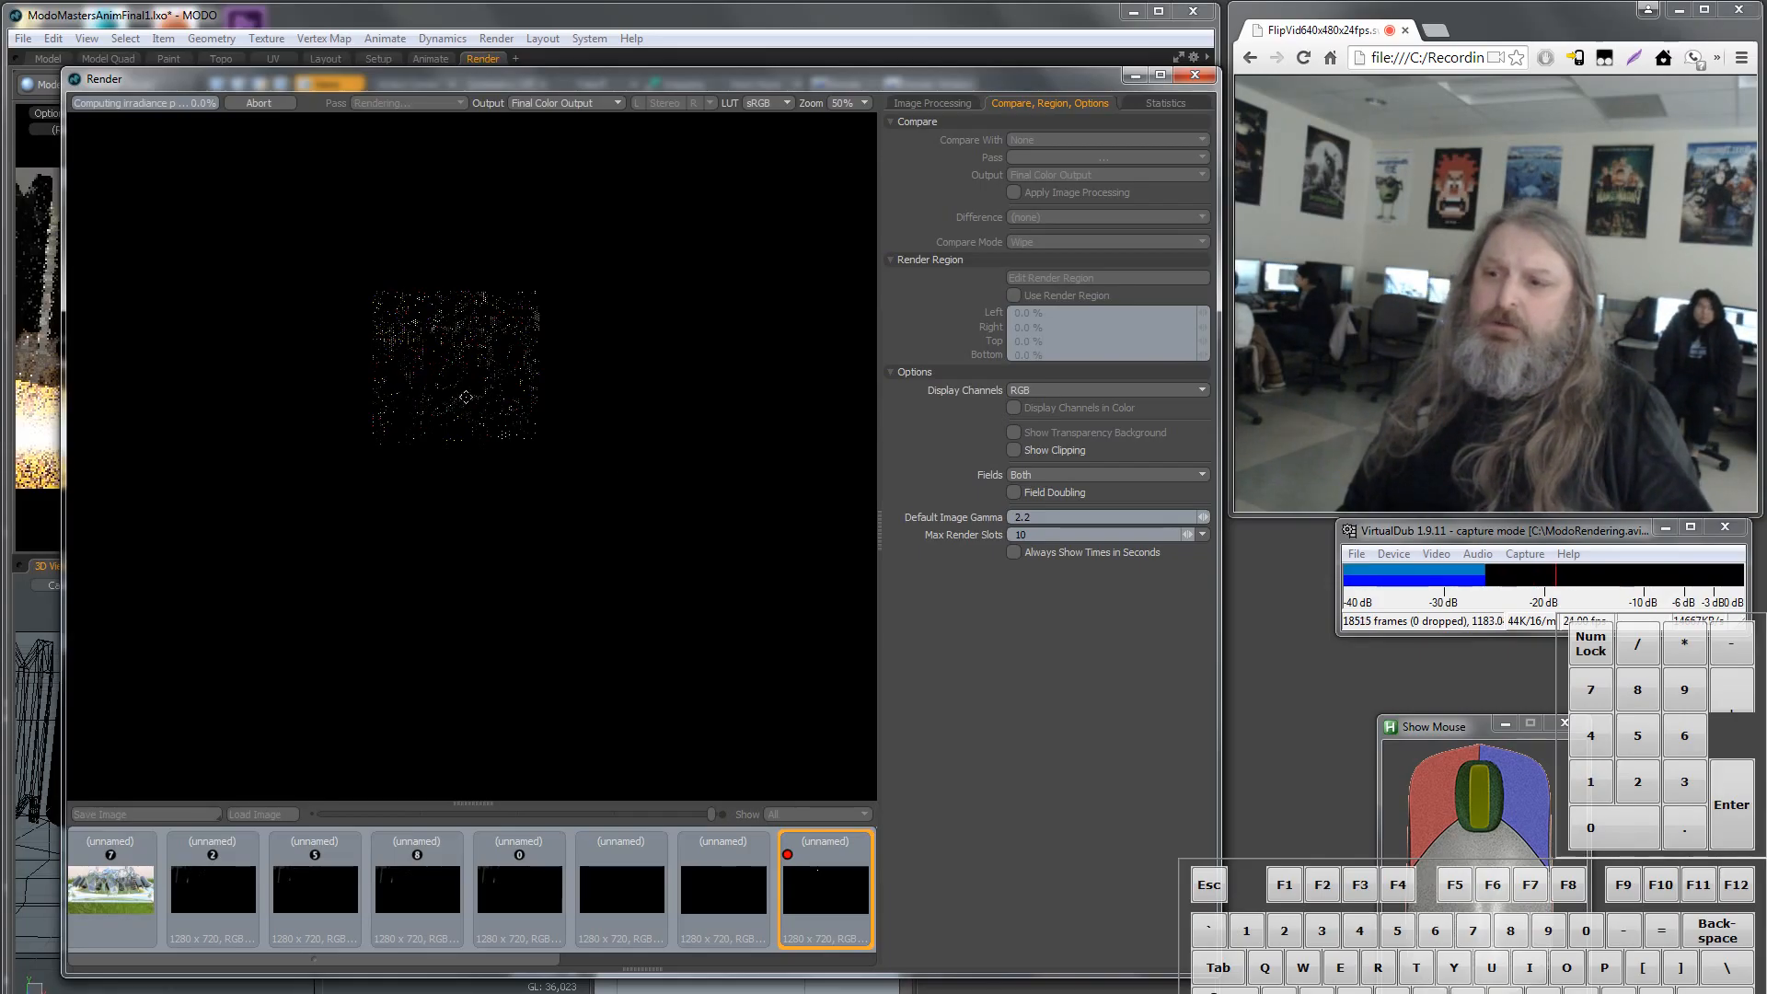
scroll(466, 397, "up", 1)
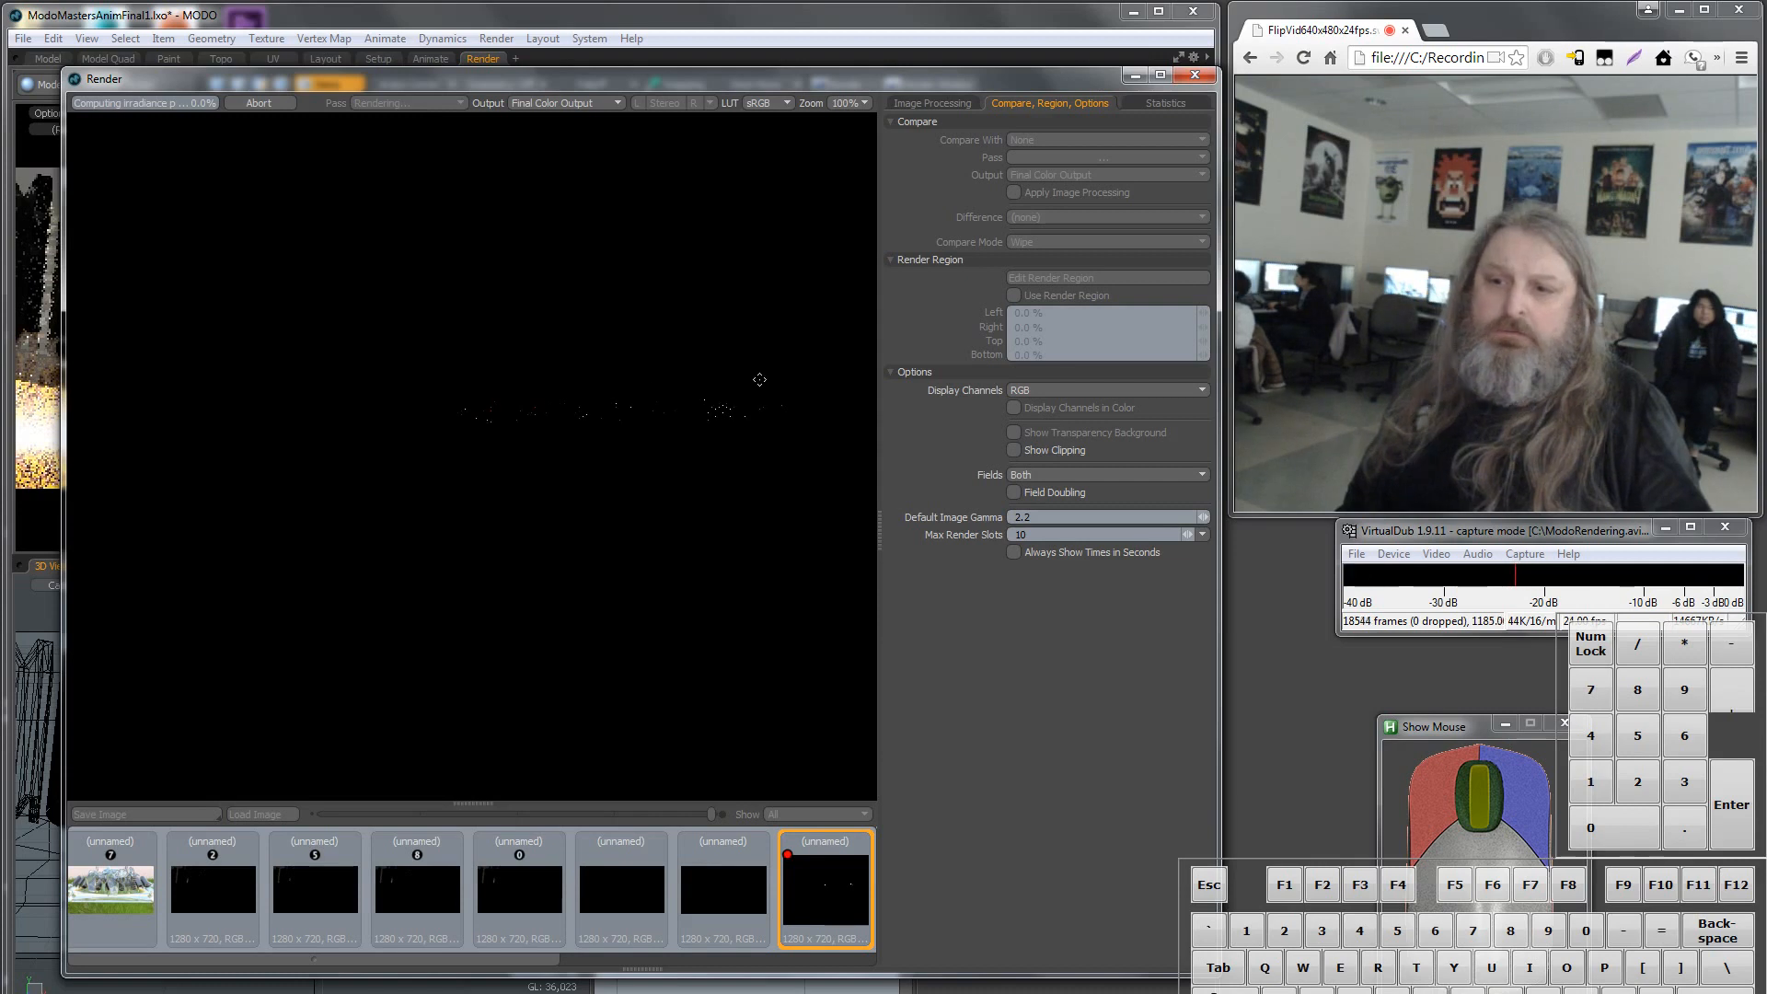
mouse_move(655, 482)
left_mouse_down()
mouse_move(497, 477)
mouse_move(674, 465)
left_mouse_up()
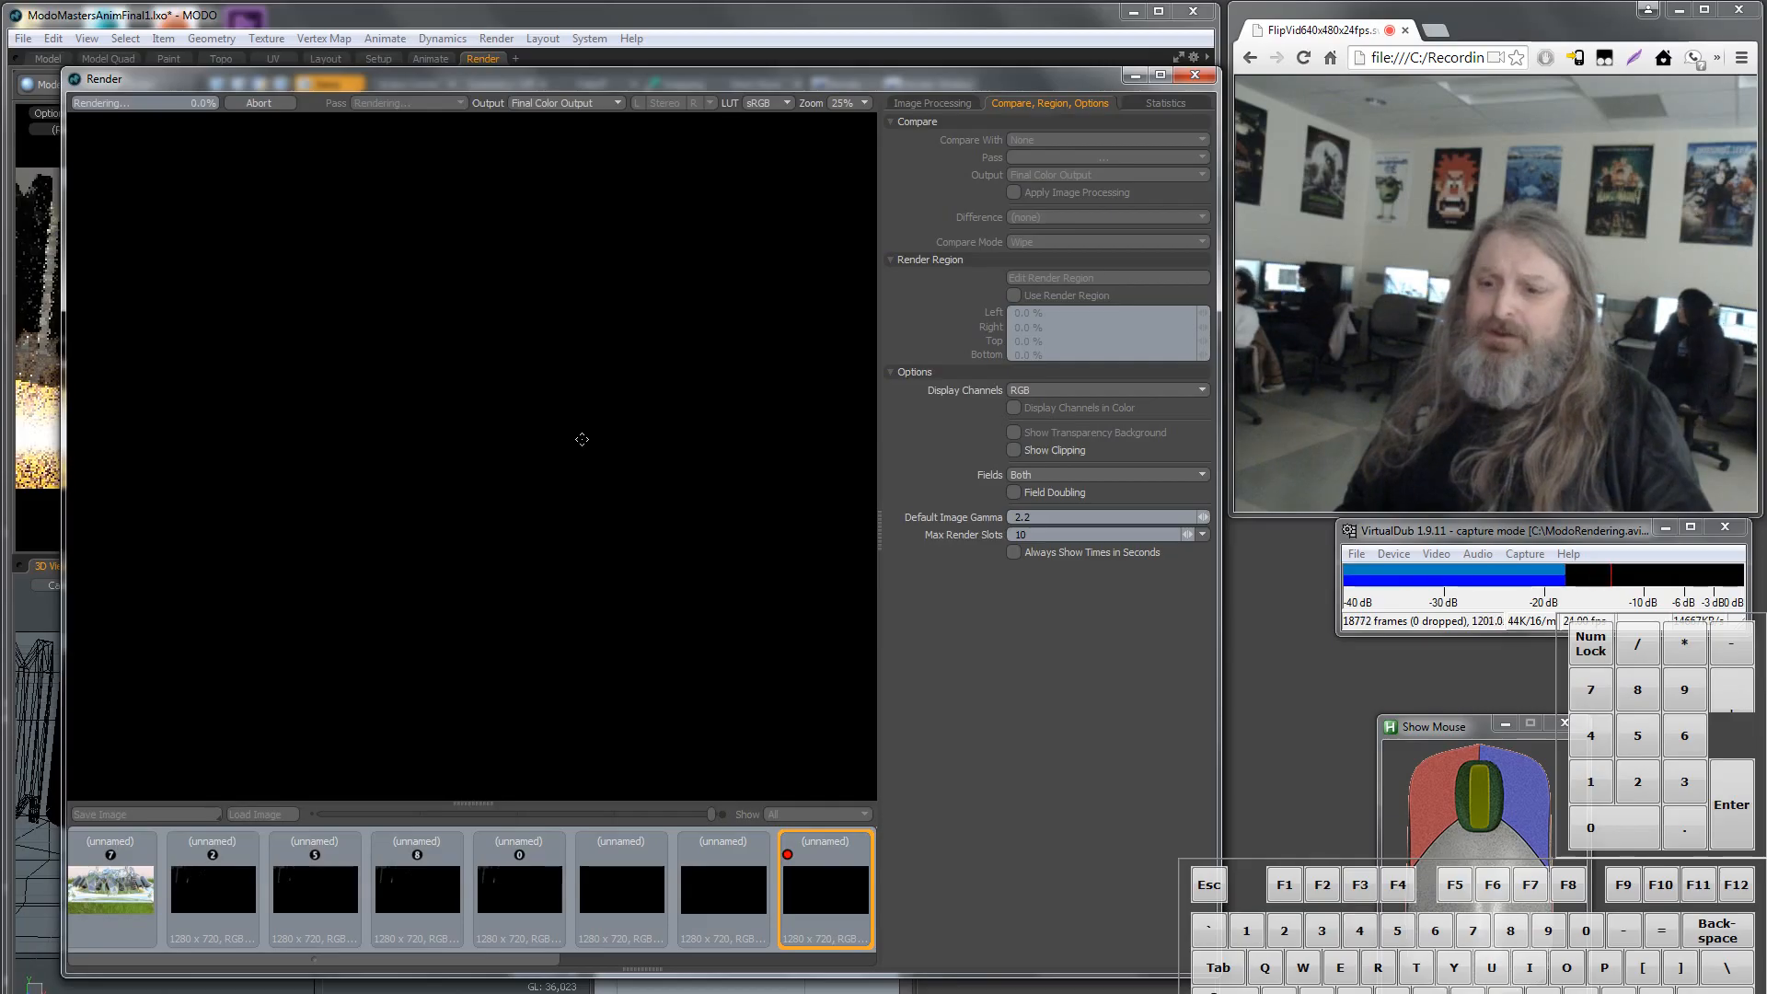
scroll(544, 449, "down", 1)
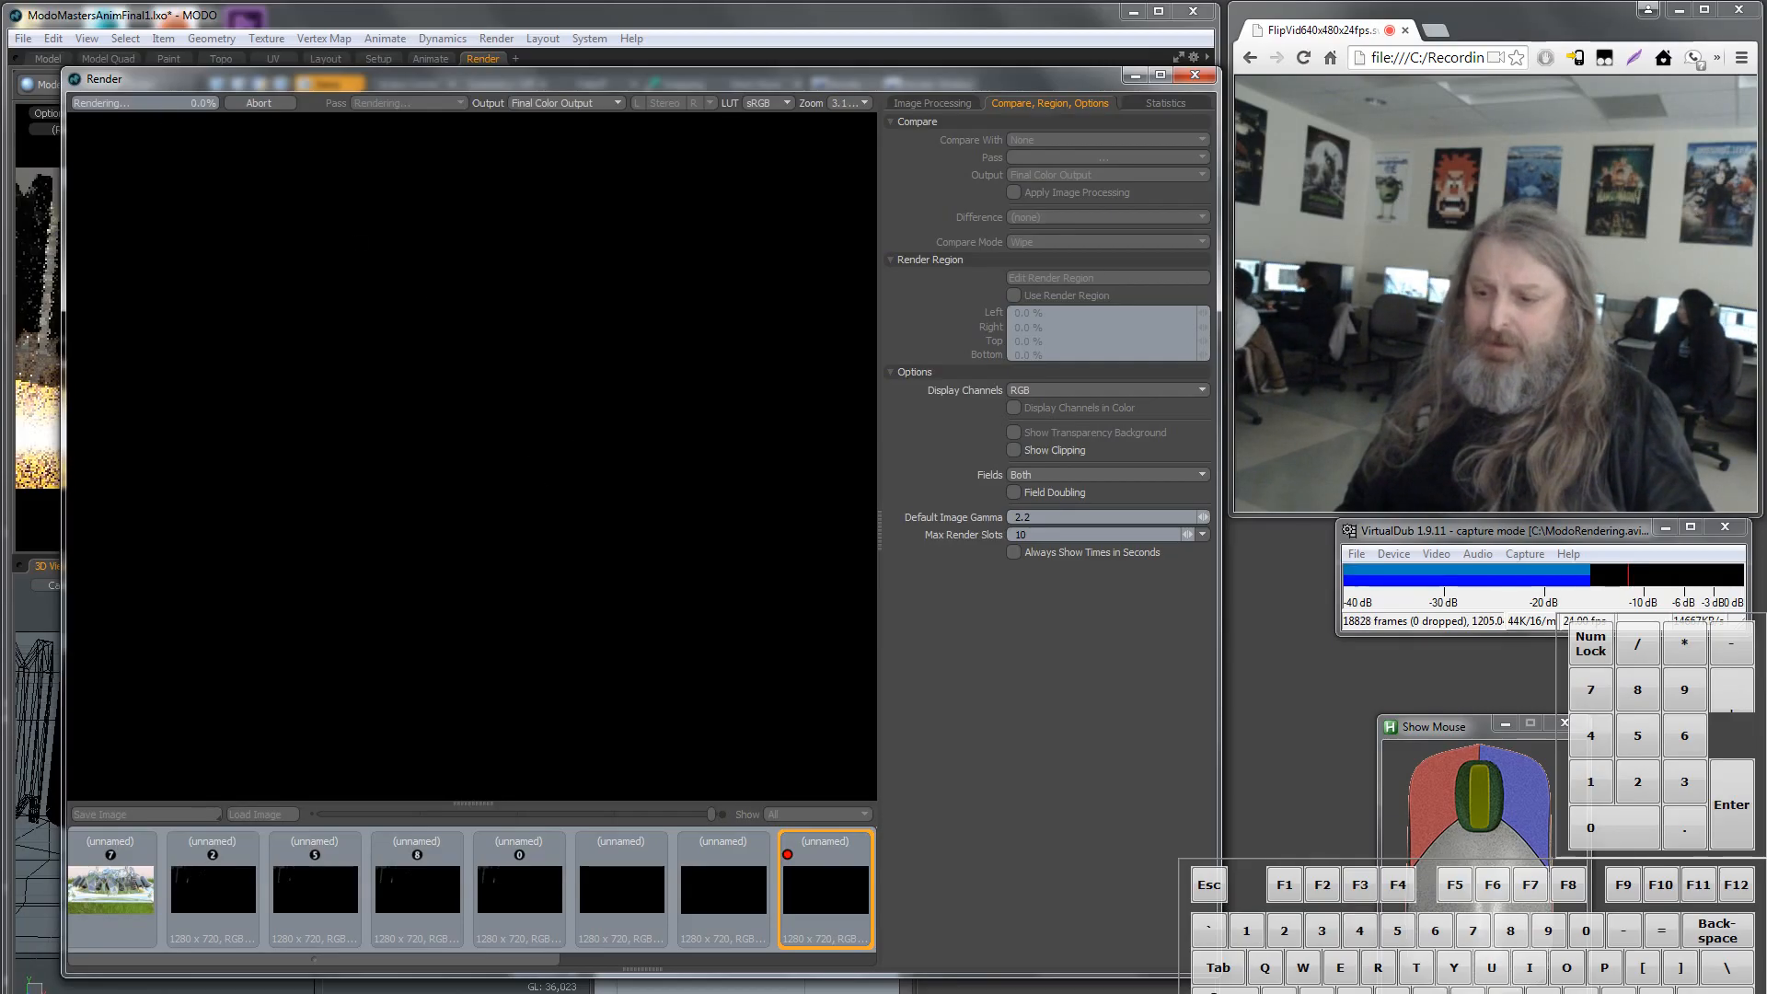
left_click(472, 993)
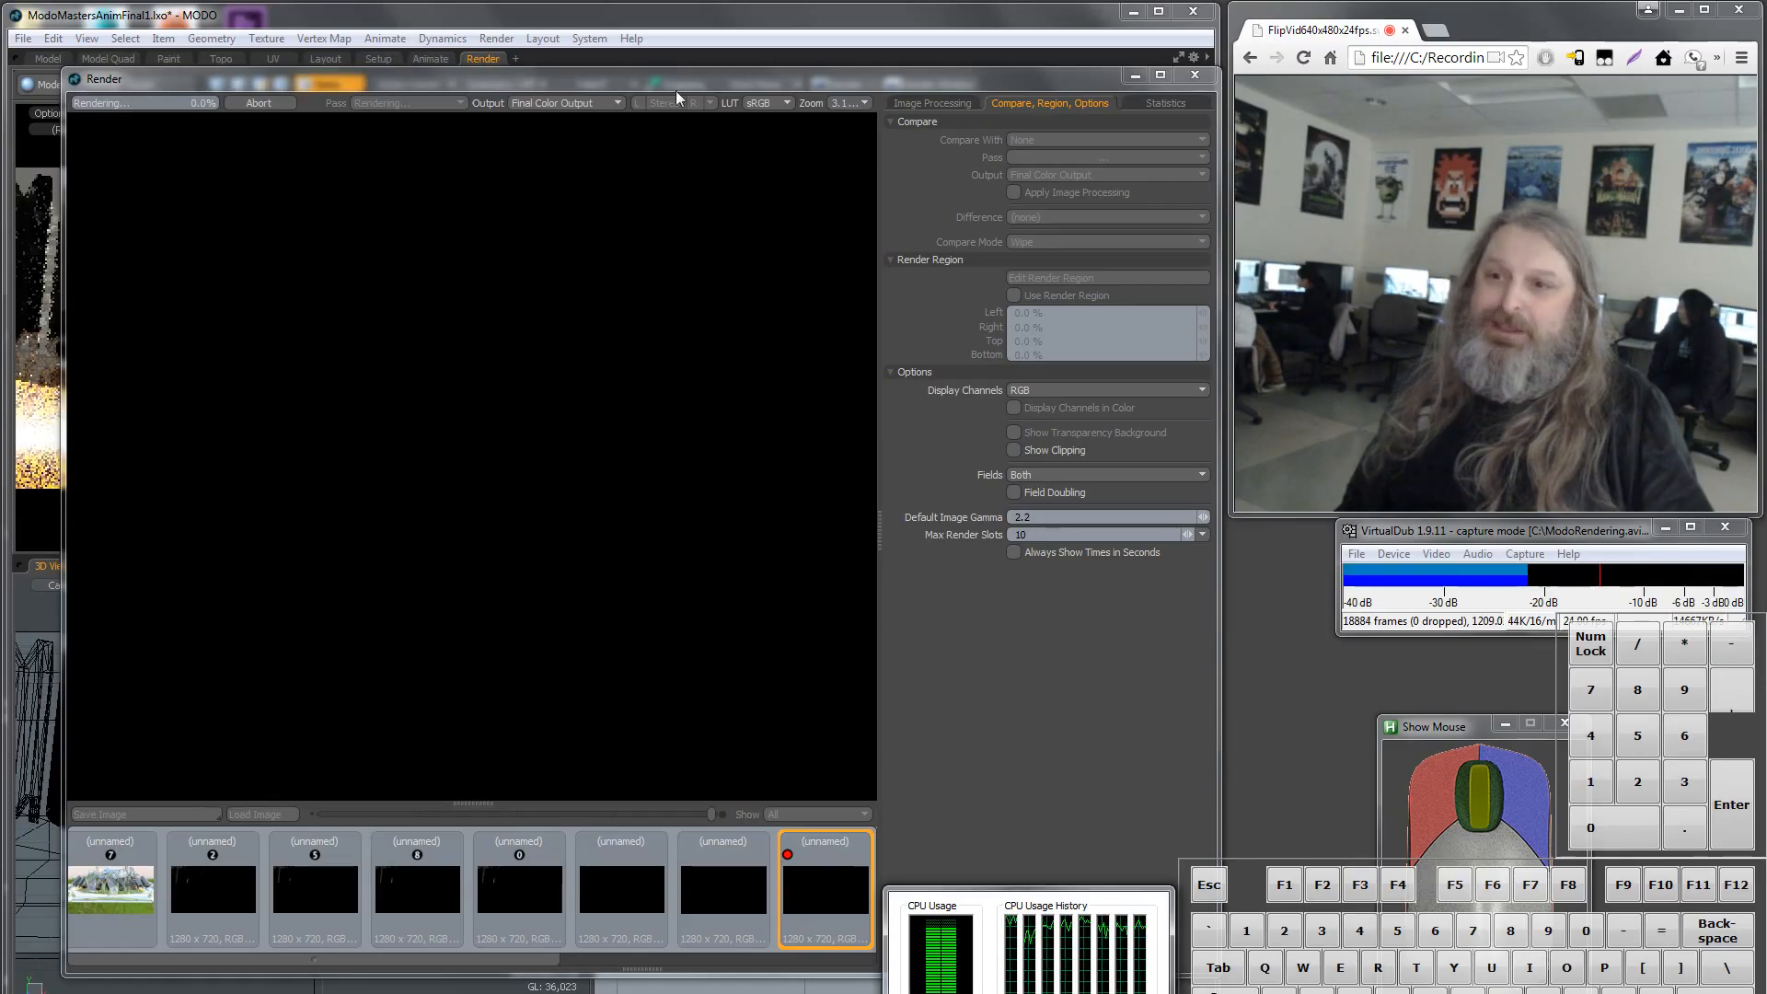
Reposition the render window and abort the region render.
left_click_drag(674, 87, 649, 68)
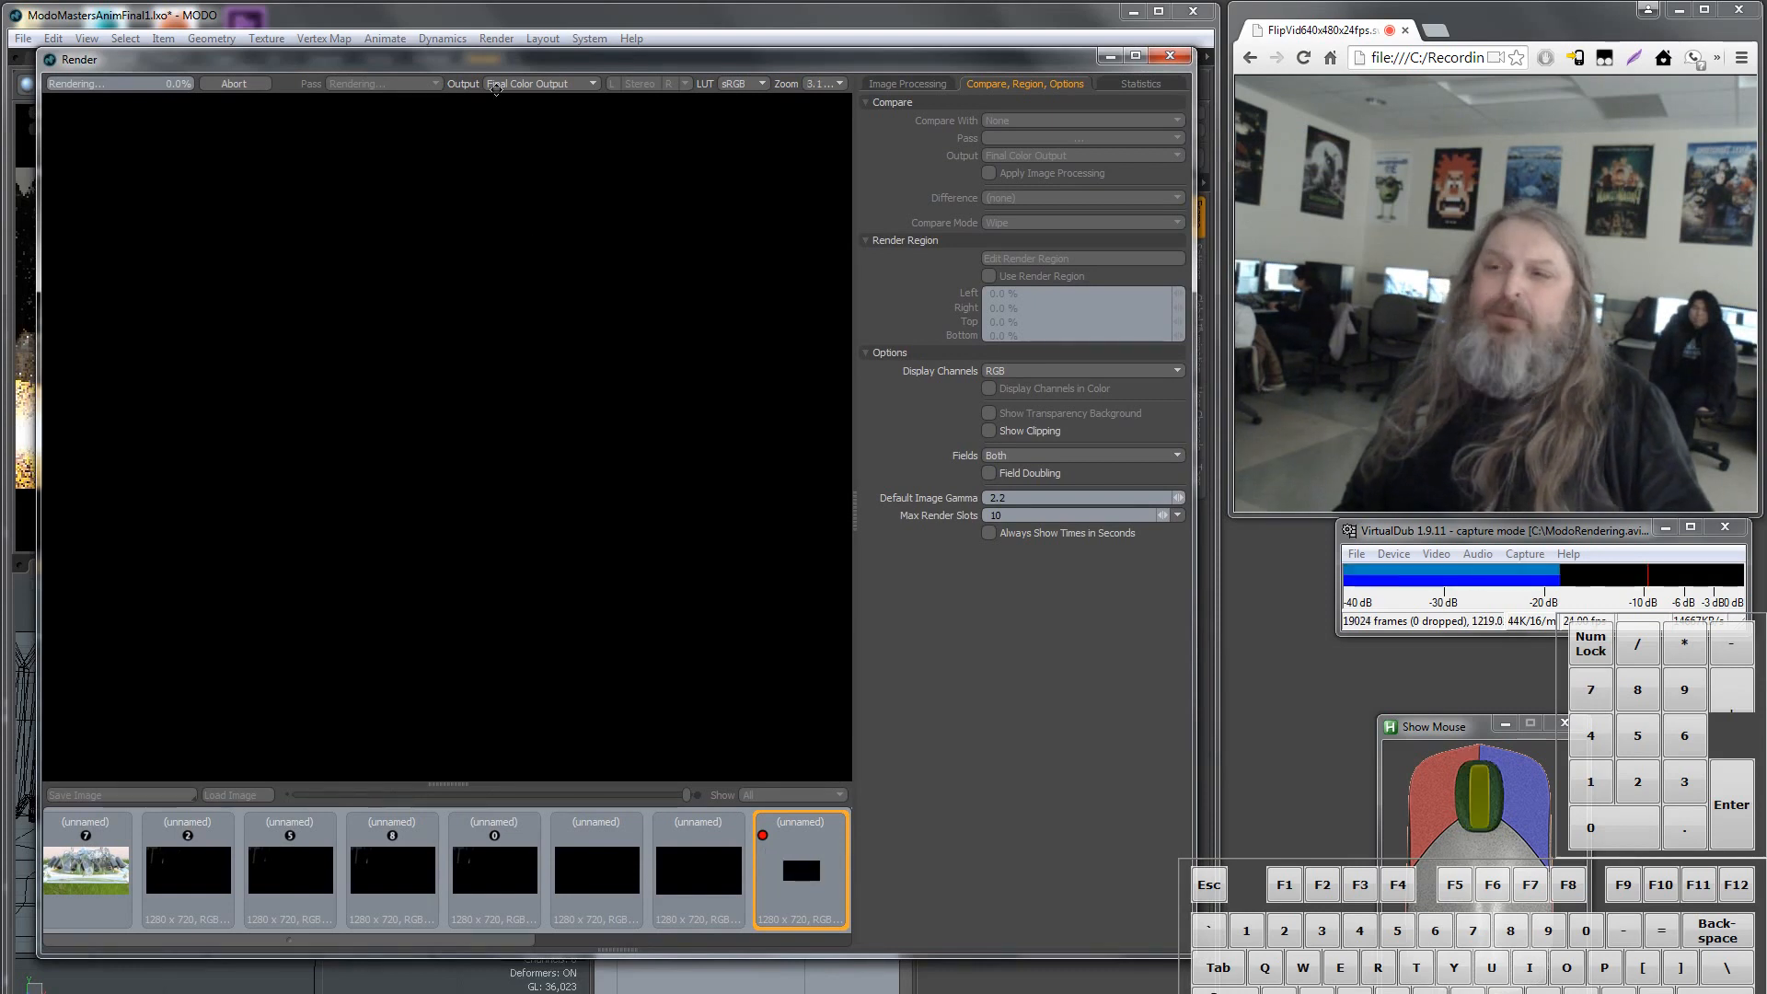
left_click_drag(499, 58, 515, 120)
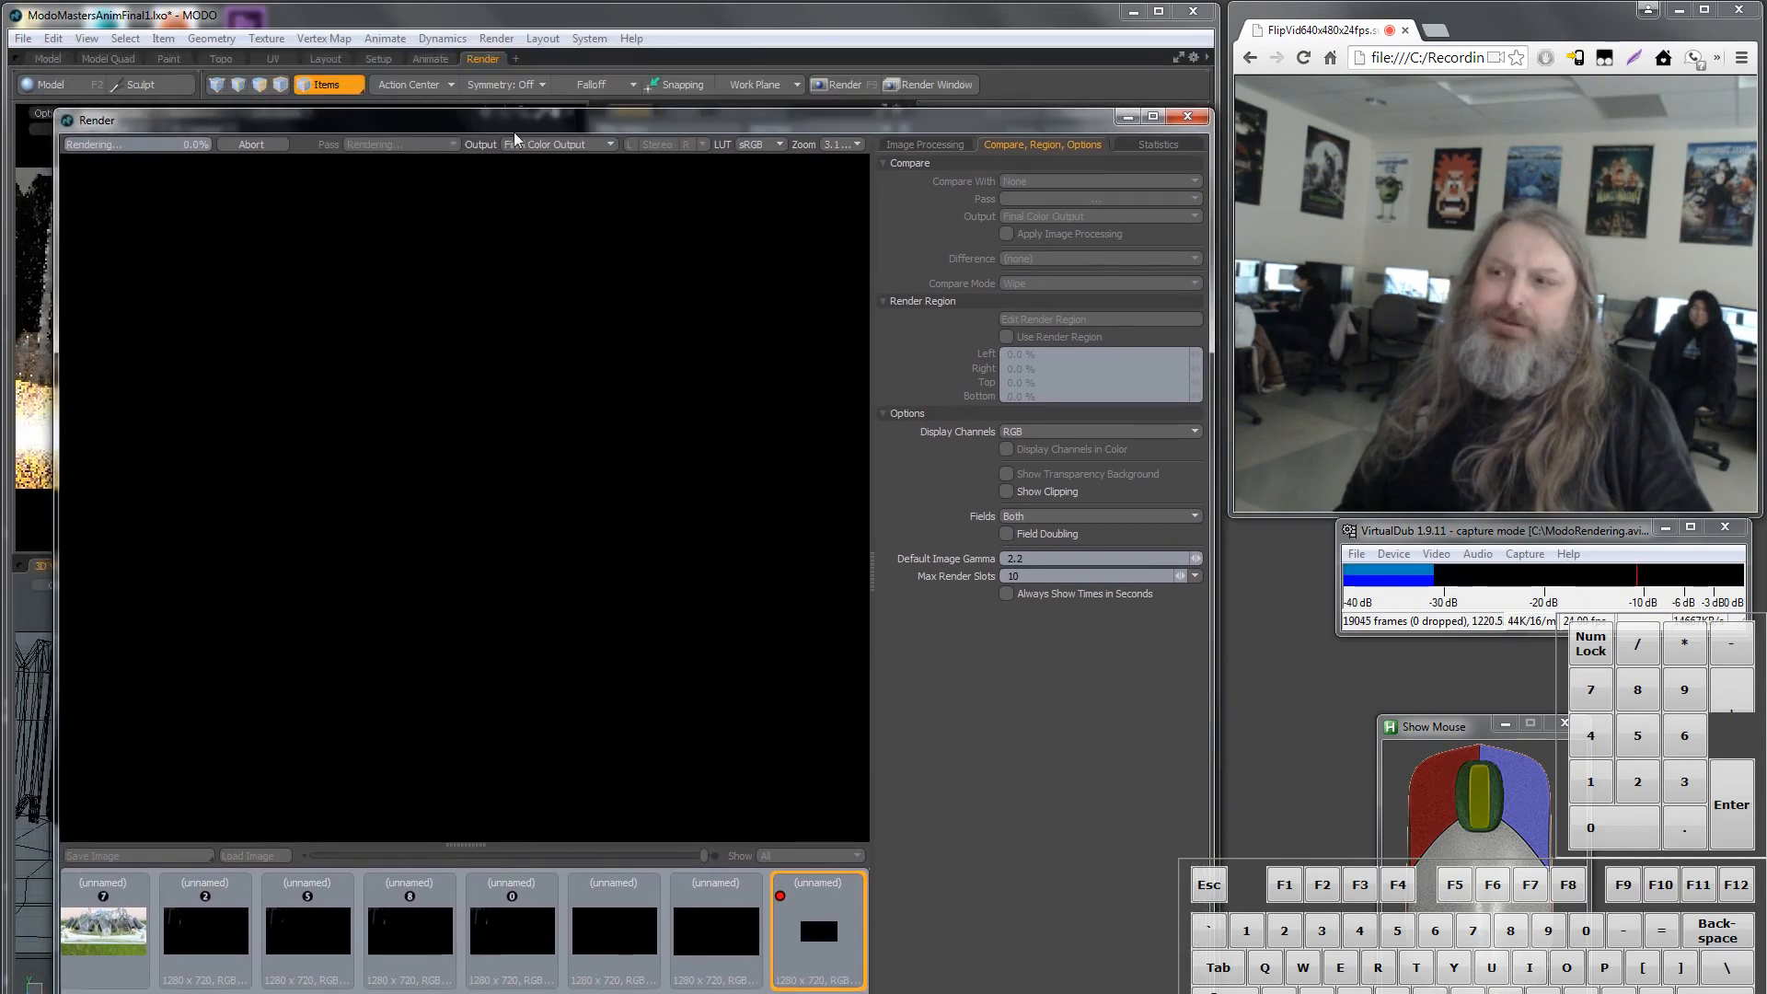
left_click(252, 144)
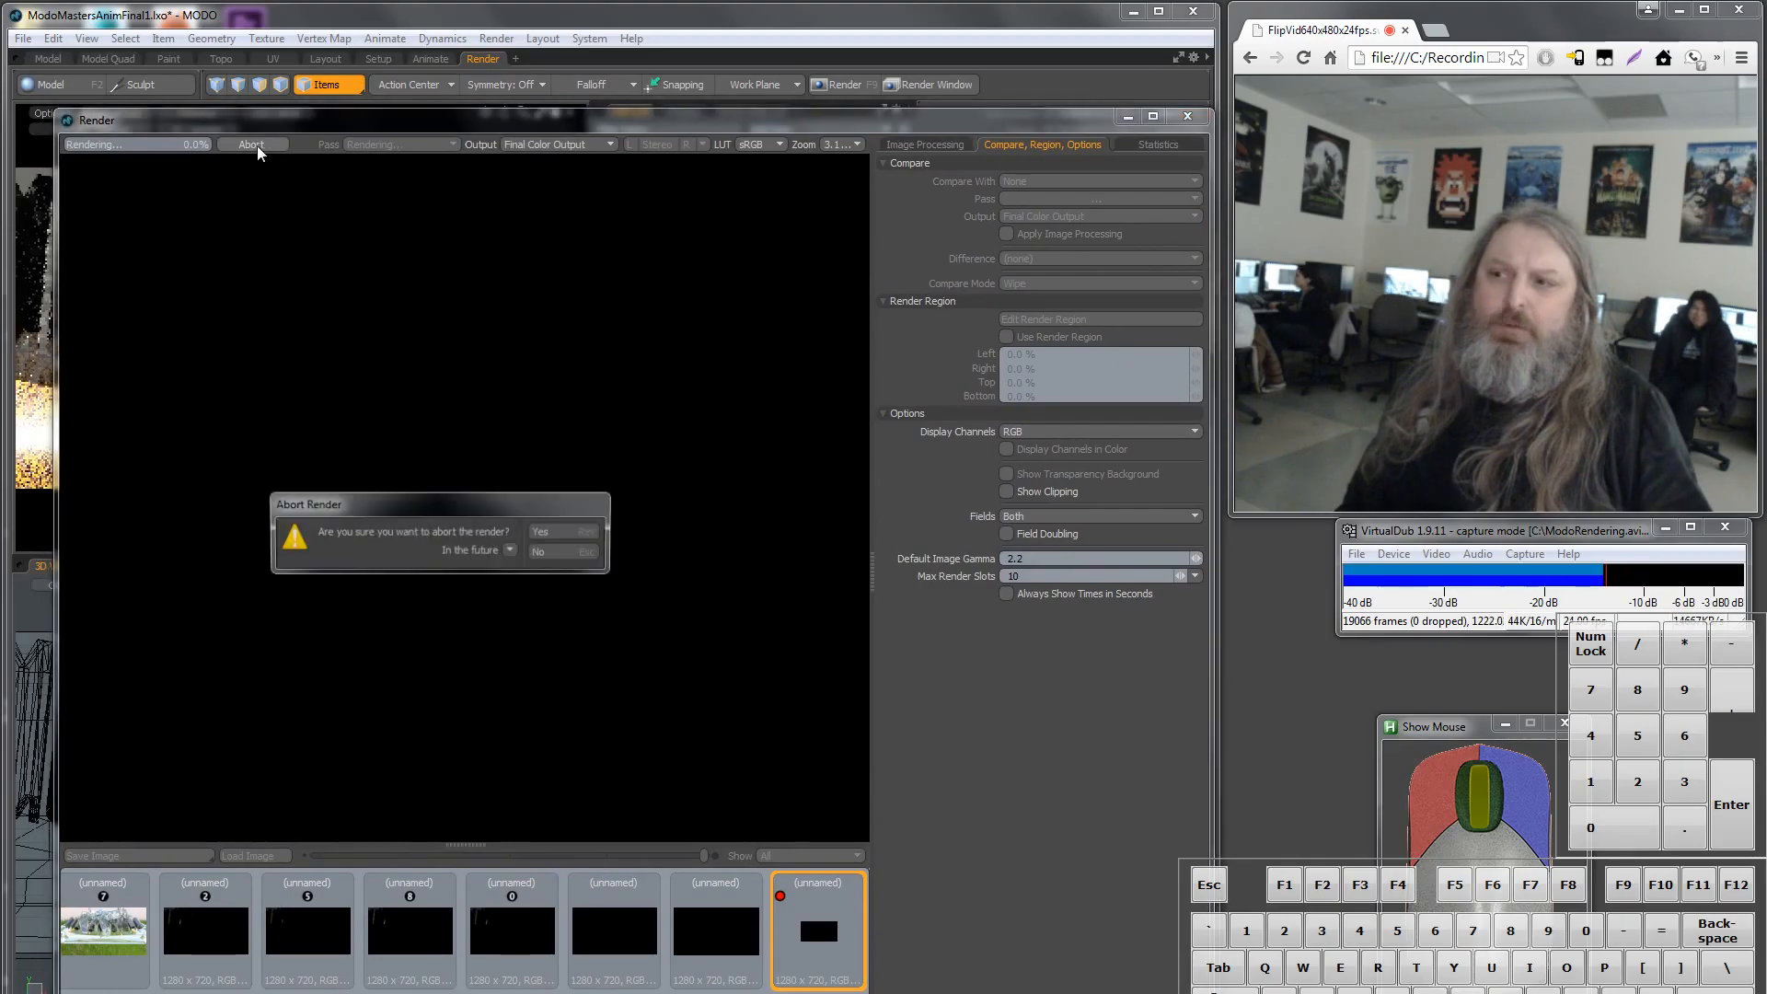
left_click(542, 532)
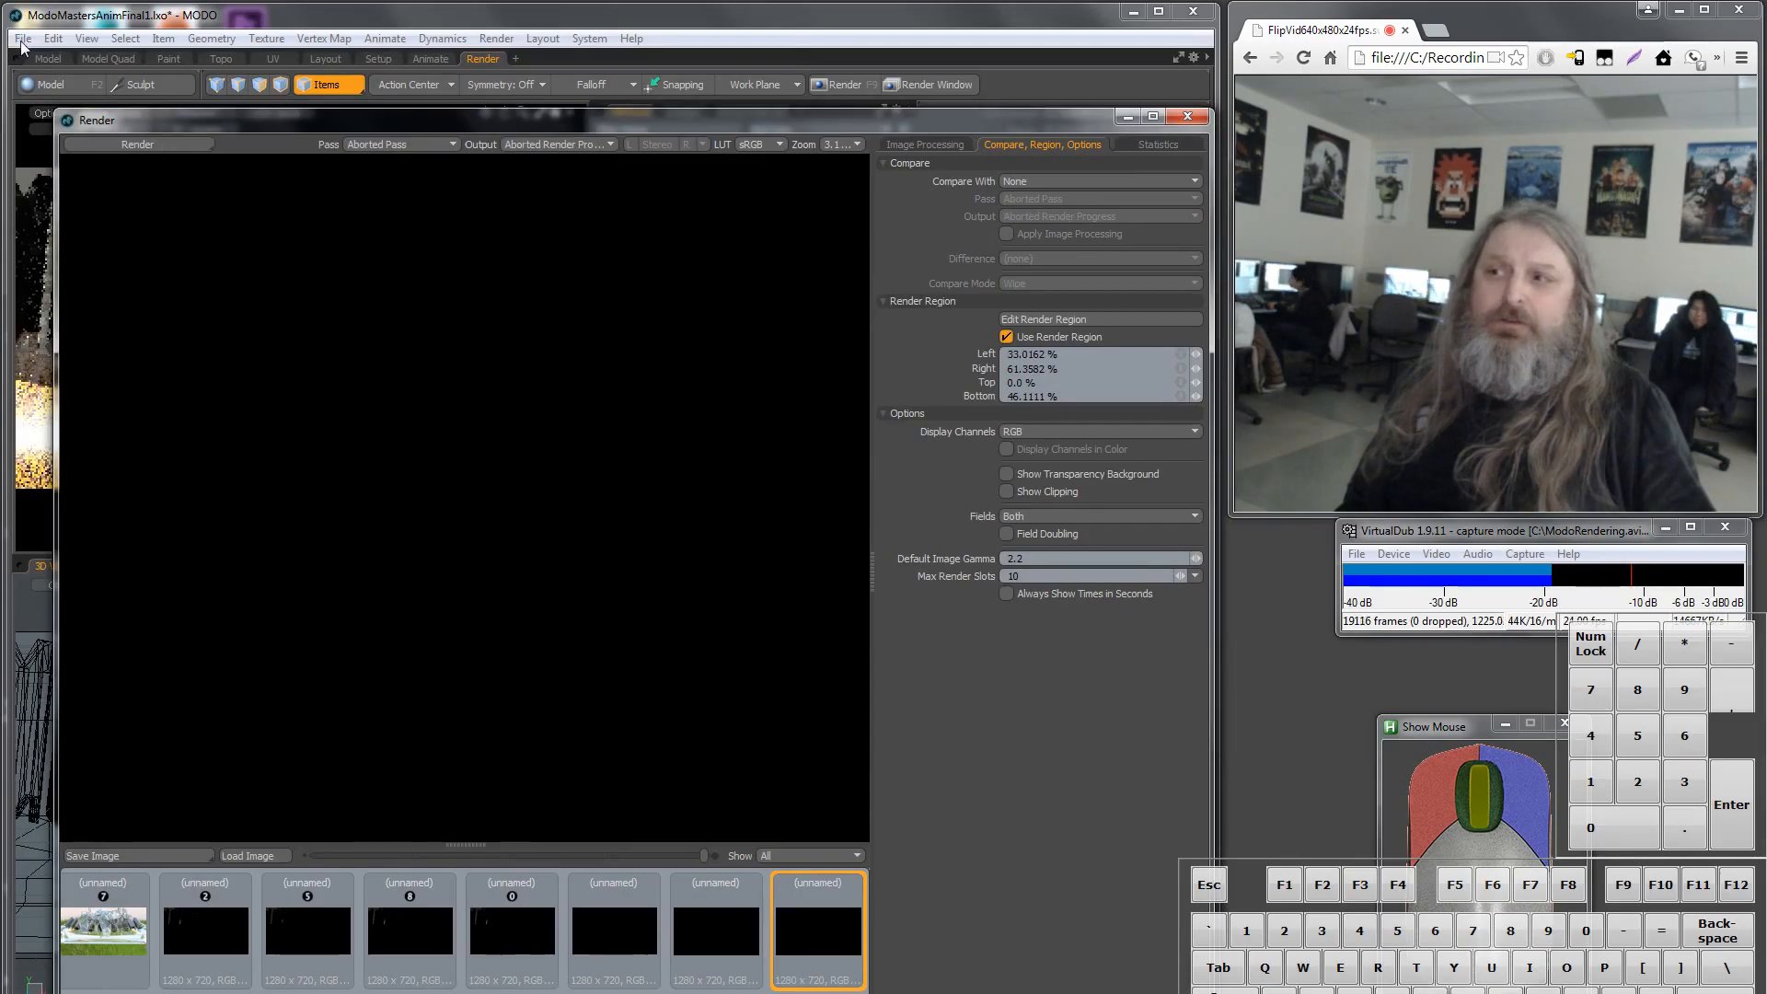
Save the scene under the new file name ModoMastersAnimFinal2.lxo.
left_click(23, 40)
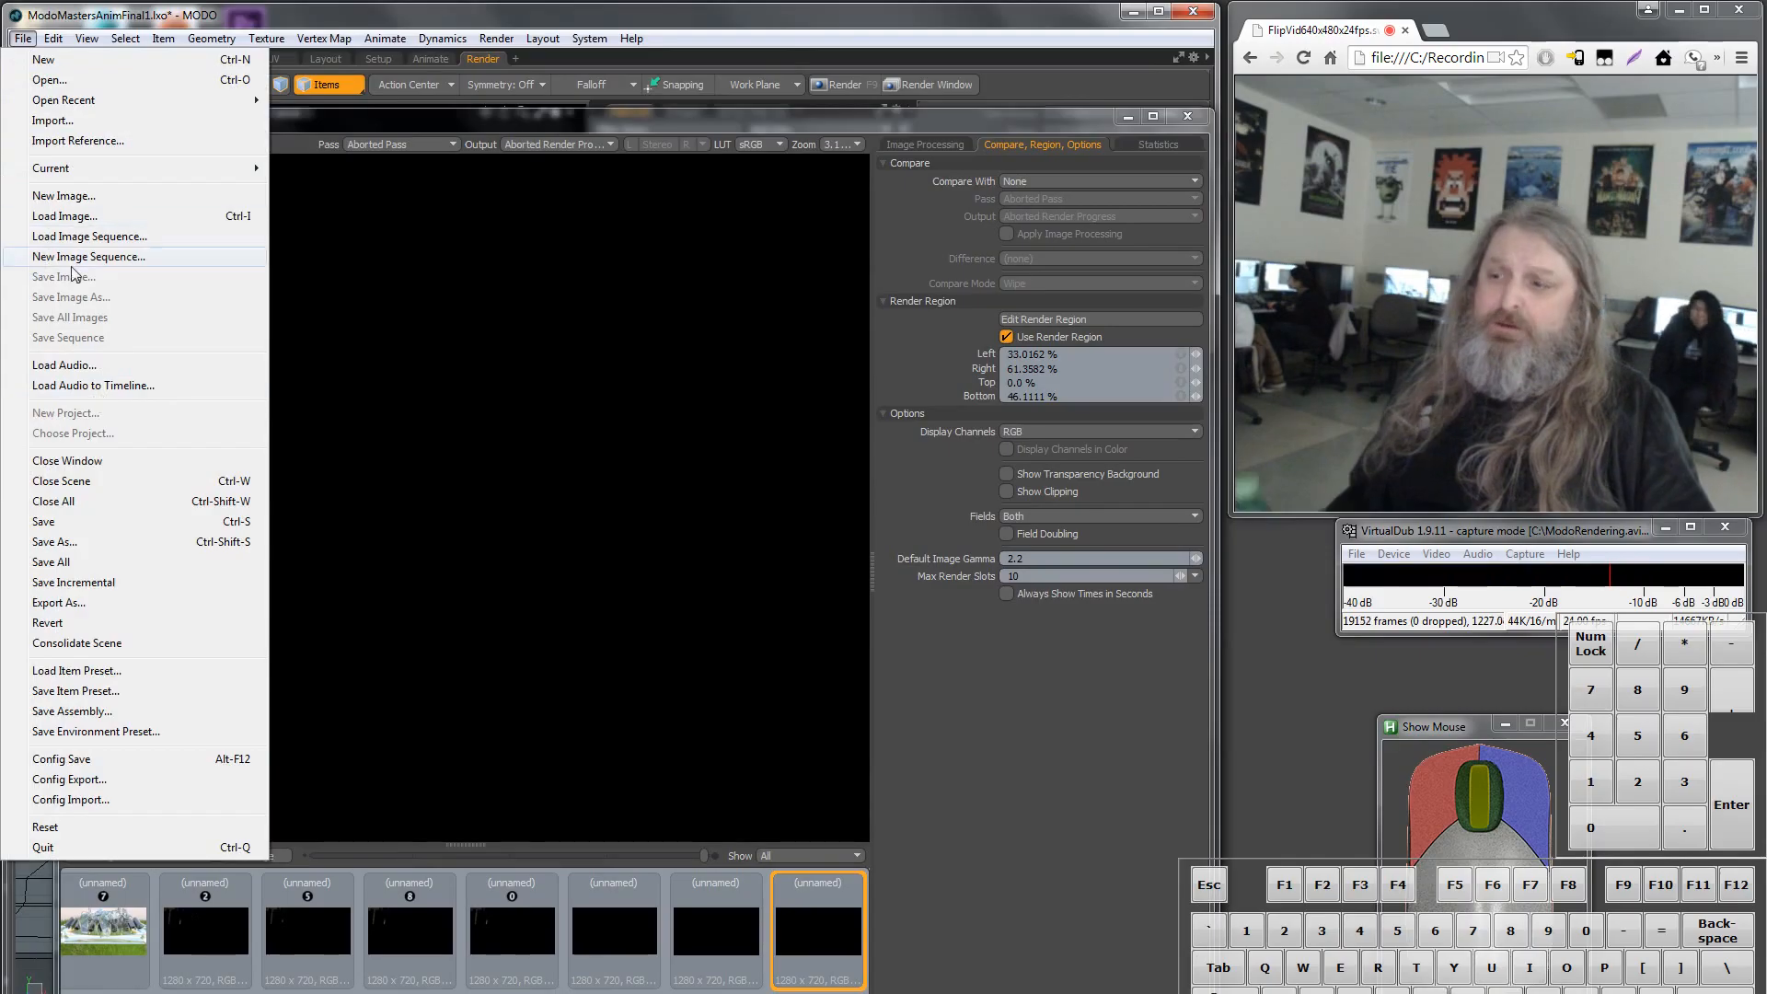
left_click(92, 541)
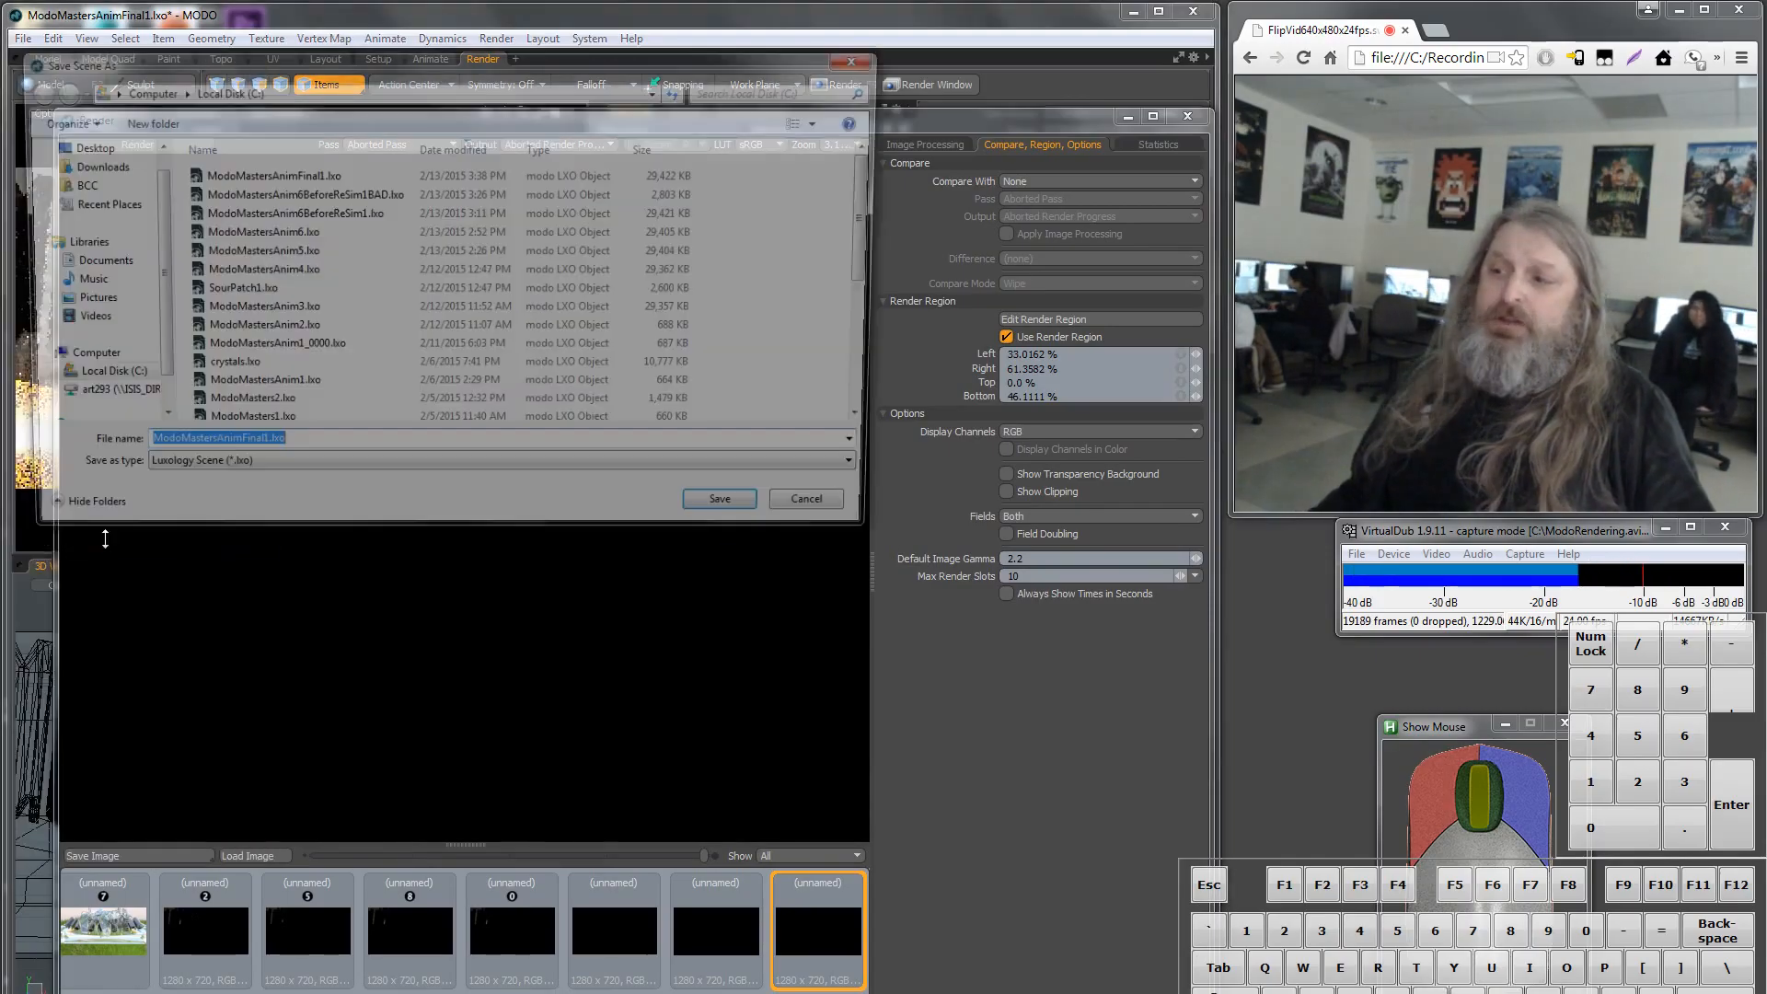
left_click(342, 451)
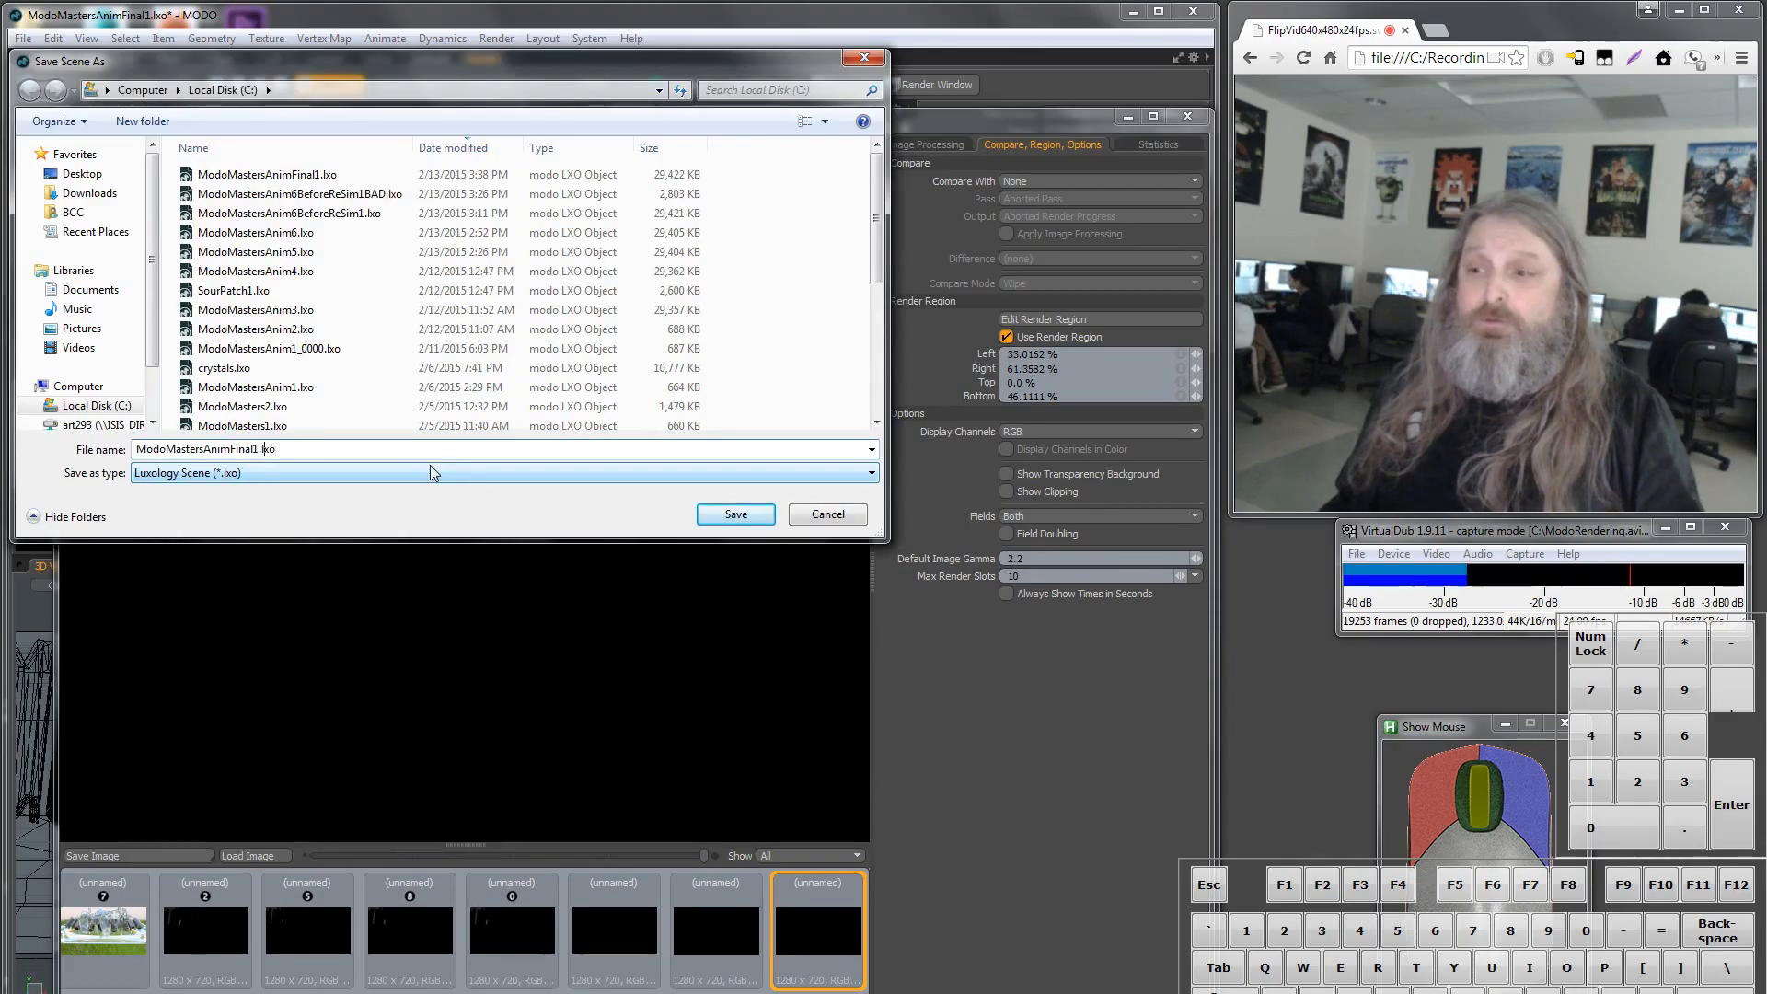
key("BackSpace")
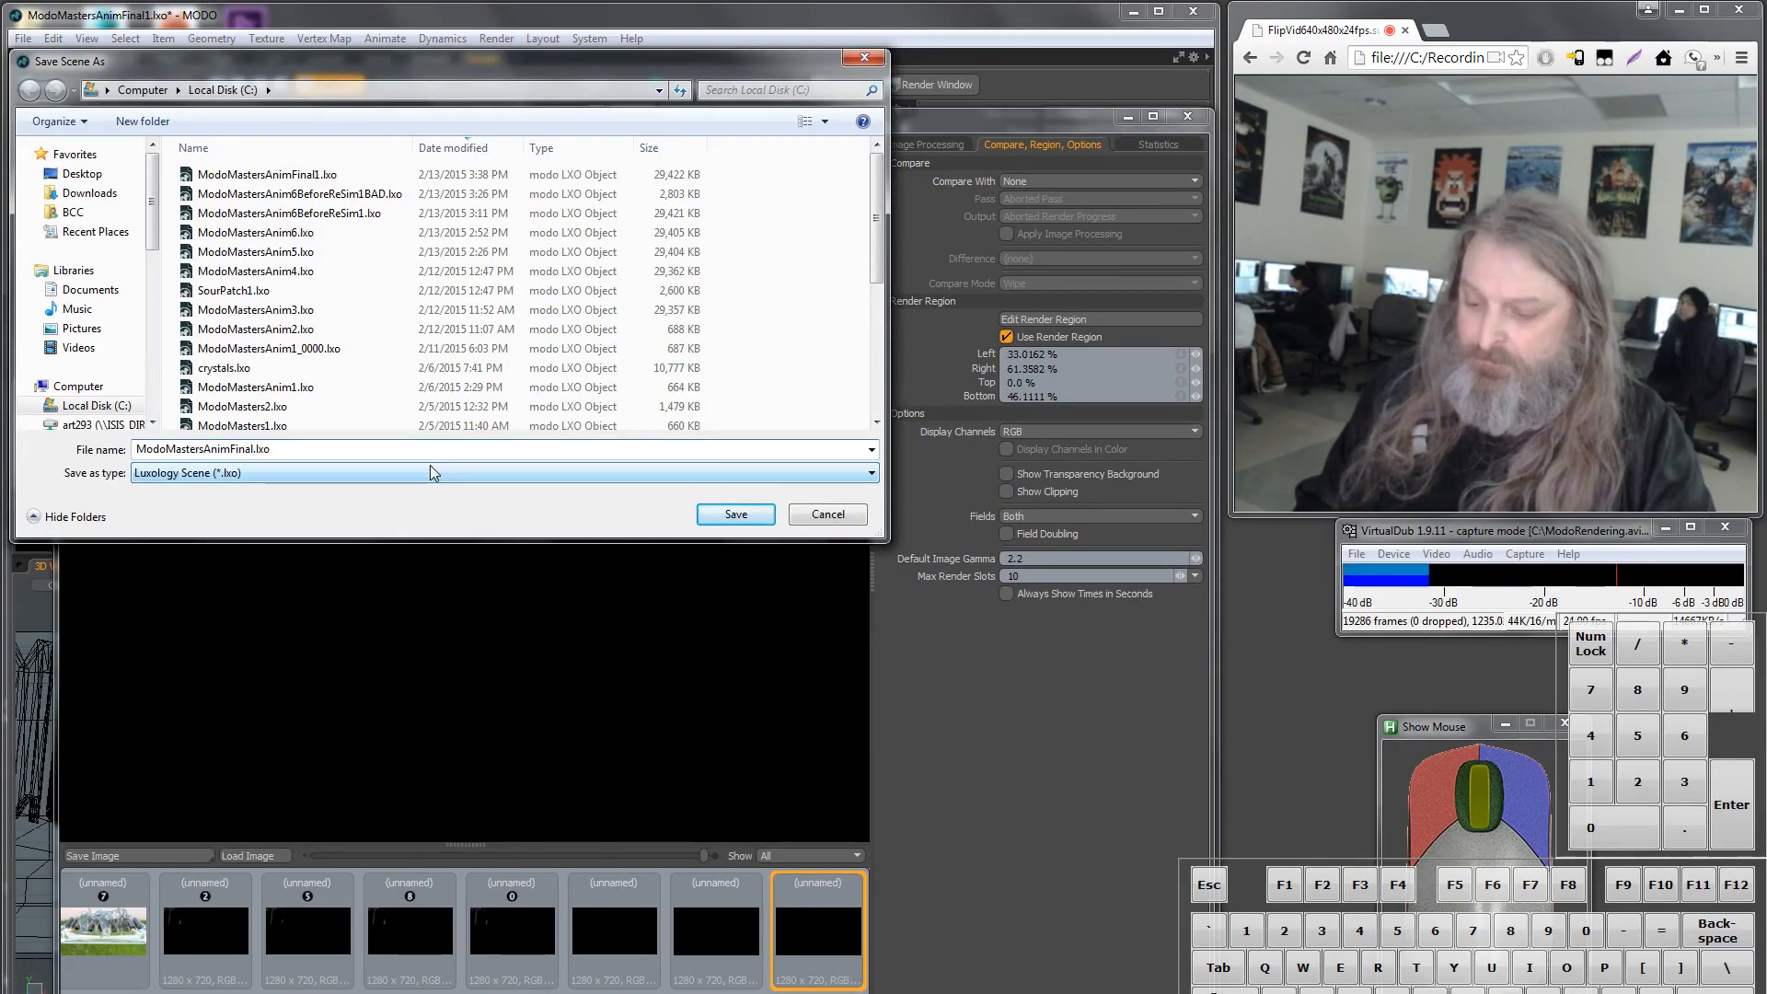
type("2")
key("Return")
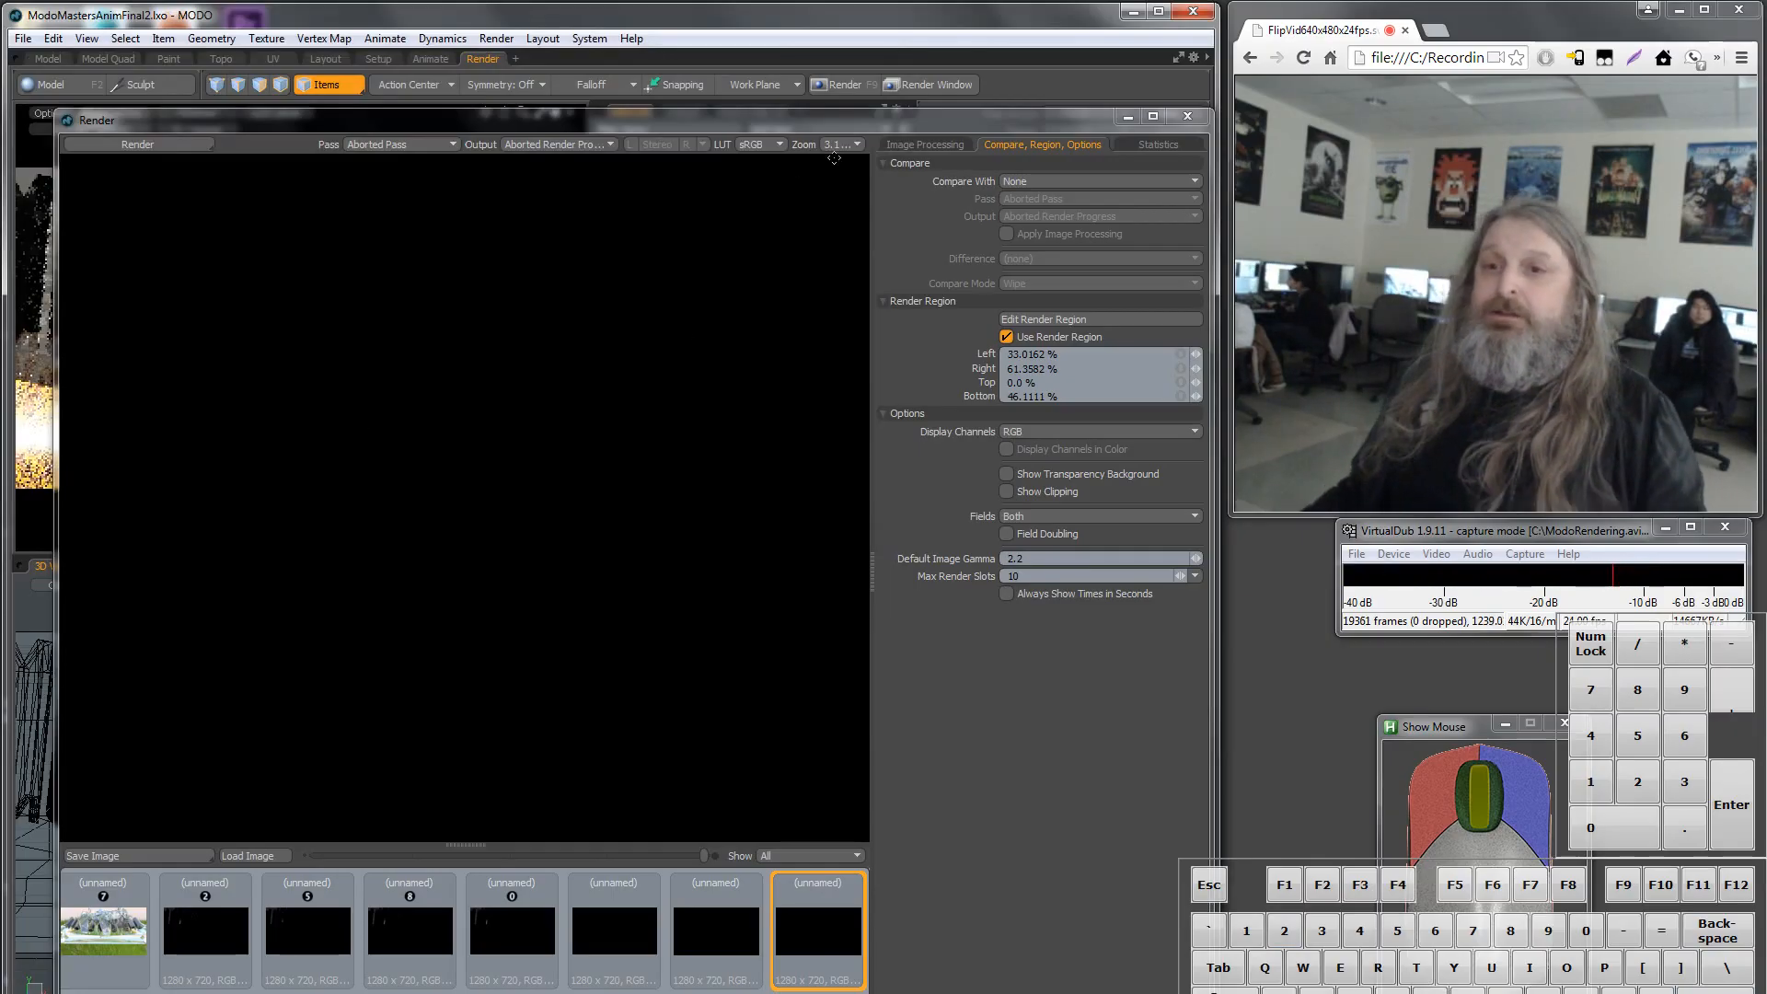
Render the region again and check its render statistics and the CPU usage in Windows Task Manager while it computes.
left_click(154, 146)
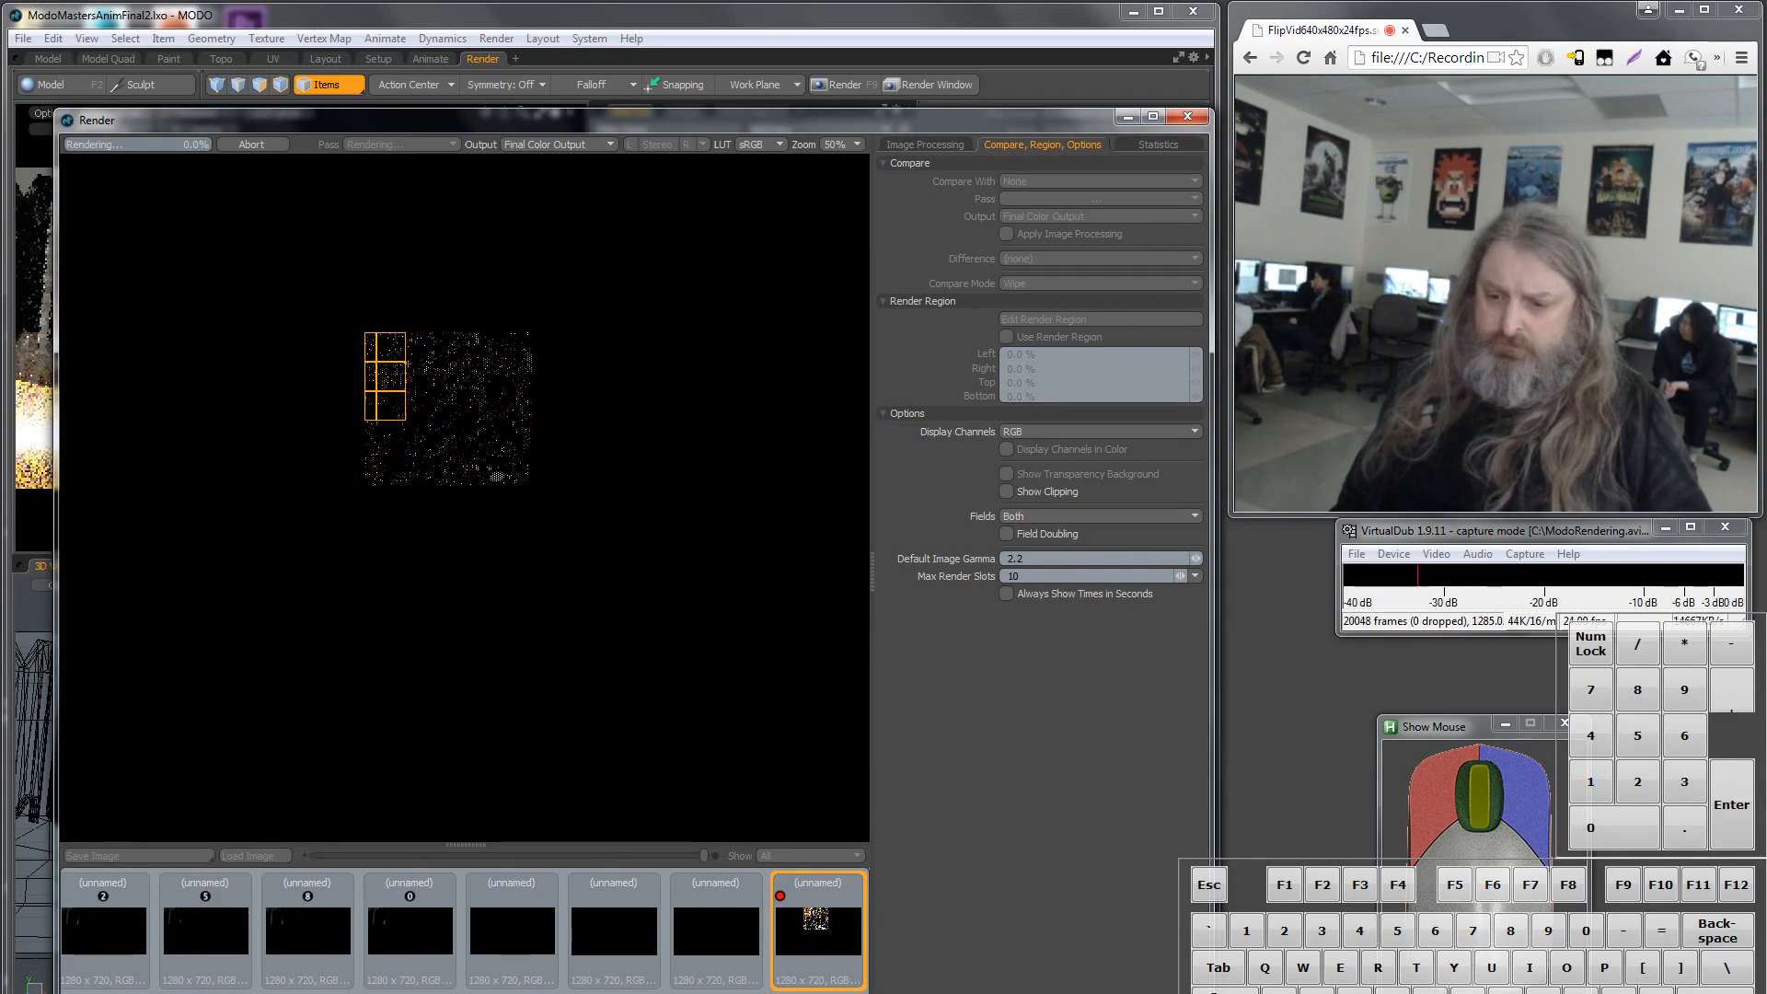
left_click(1022, 993)
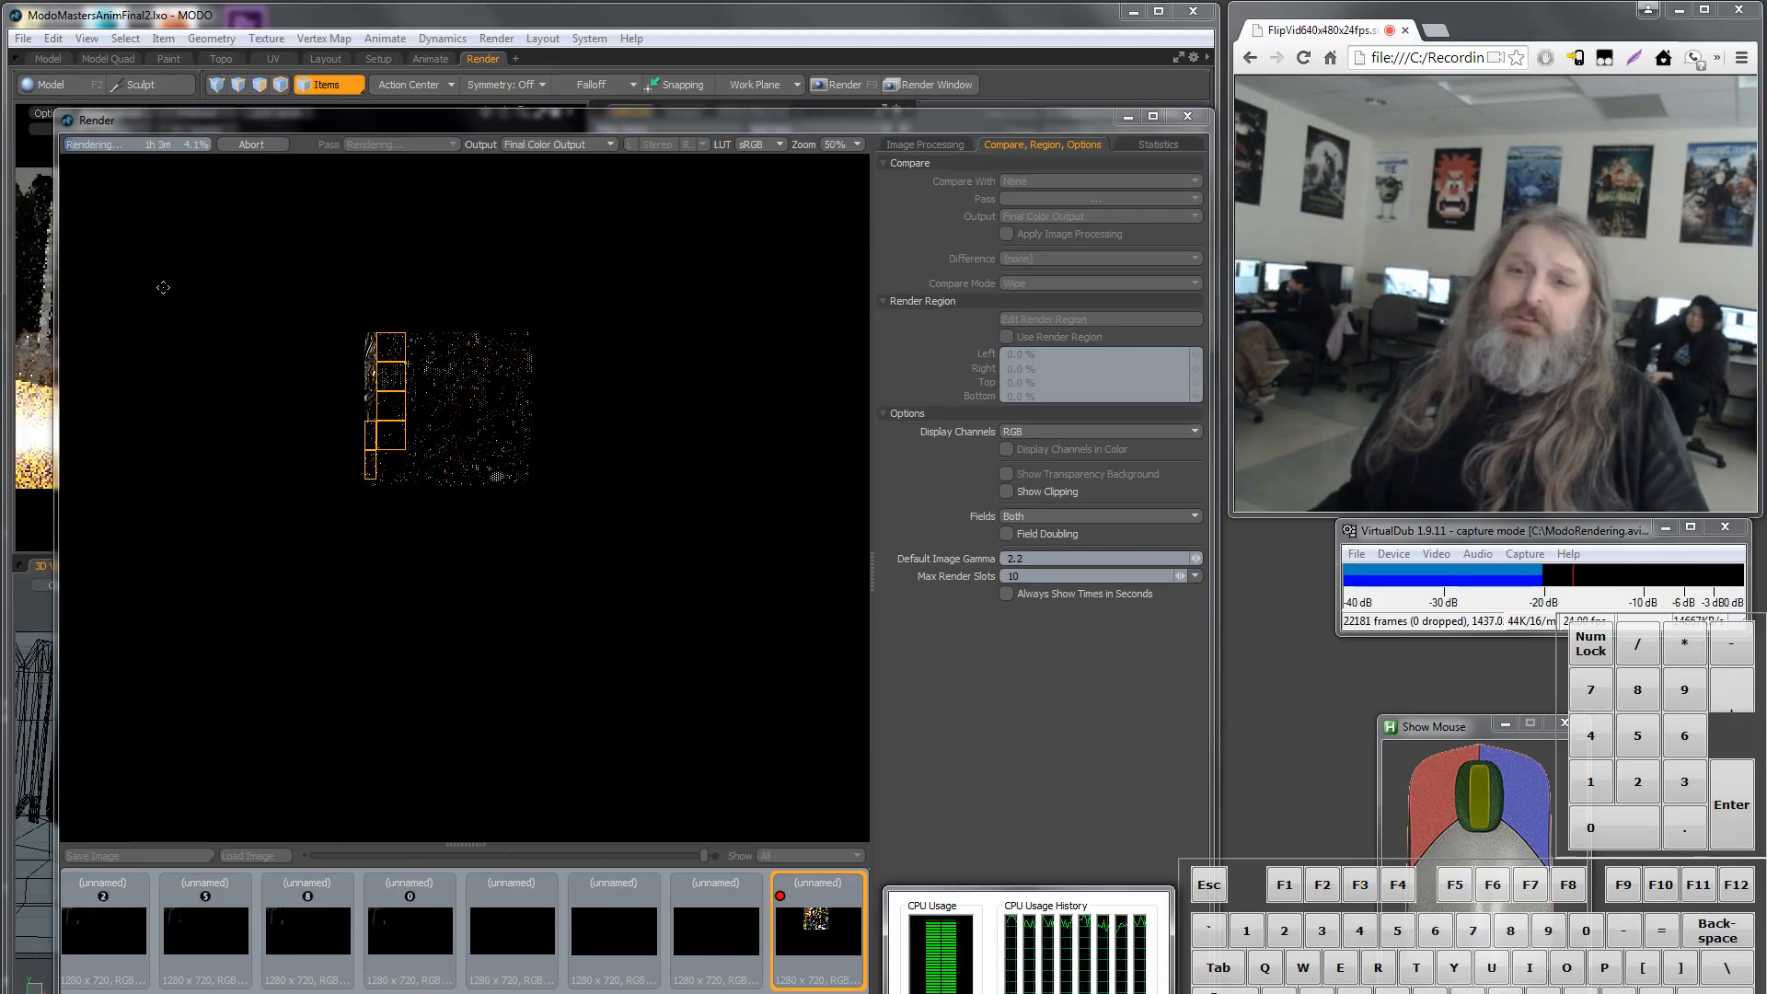
left_click(931, 146)
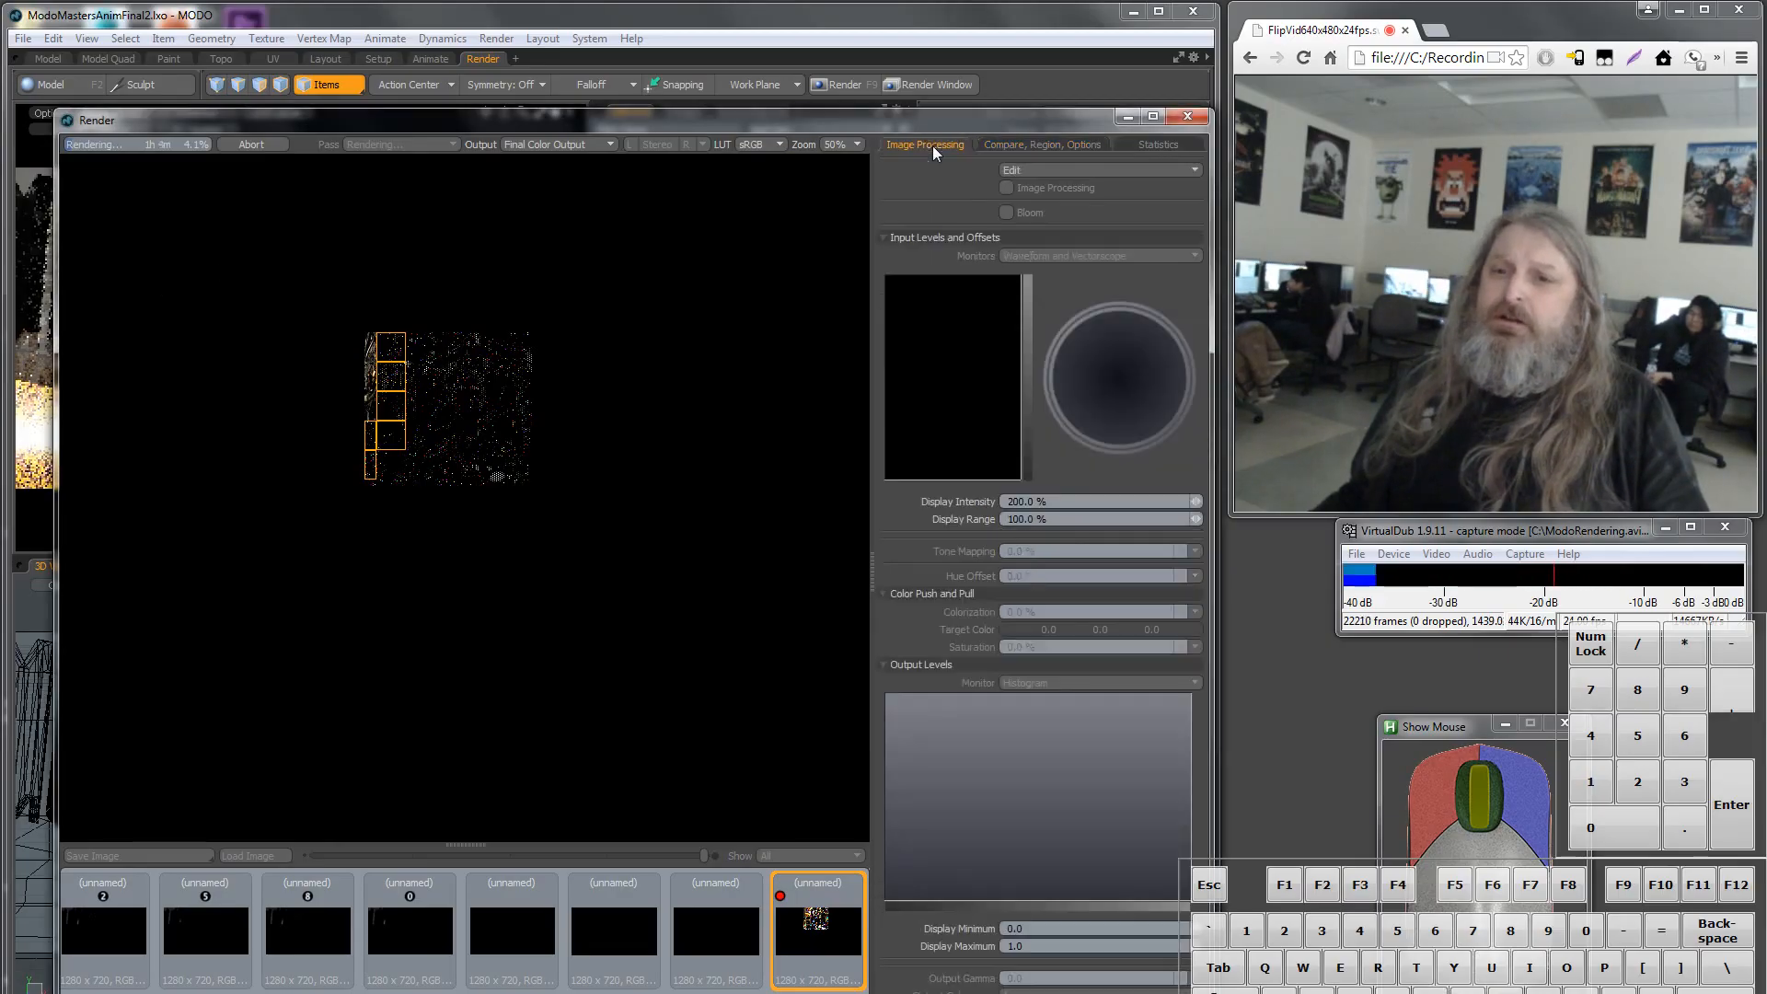
left_click(1146, 142)
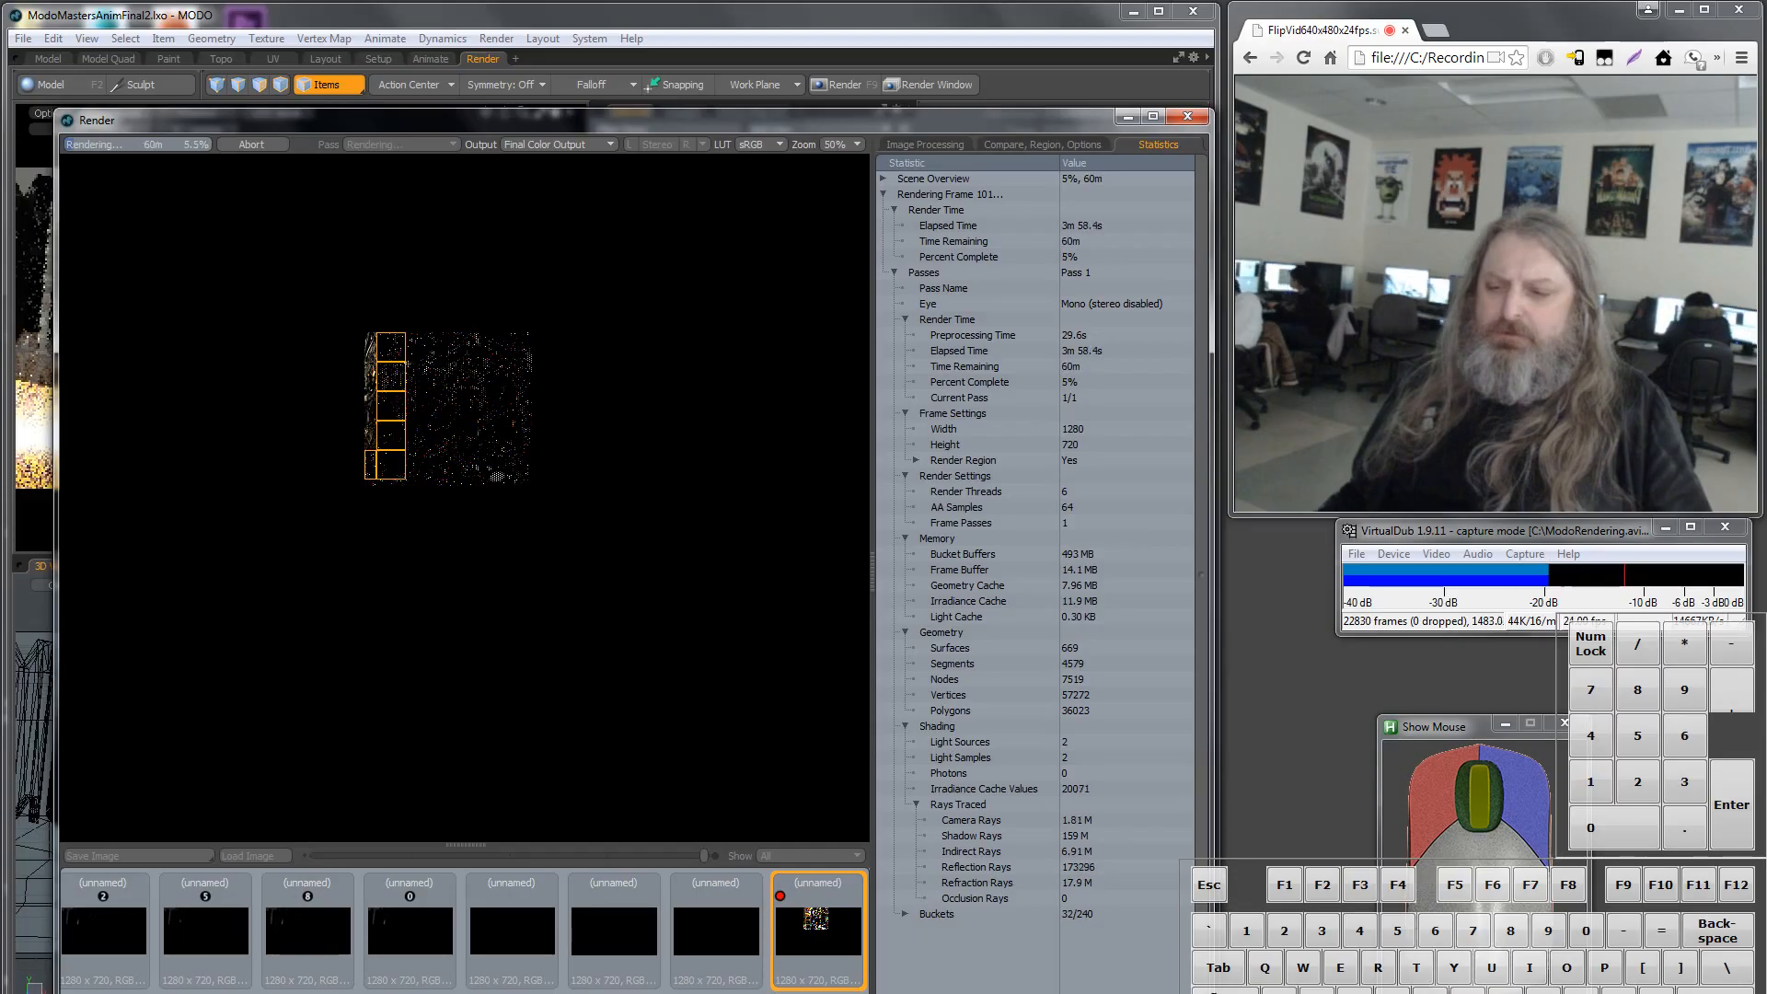
left_click(1075, 993)
double_click(1058, 989)
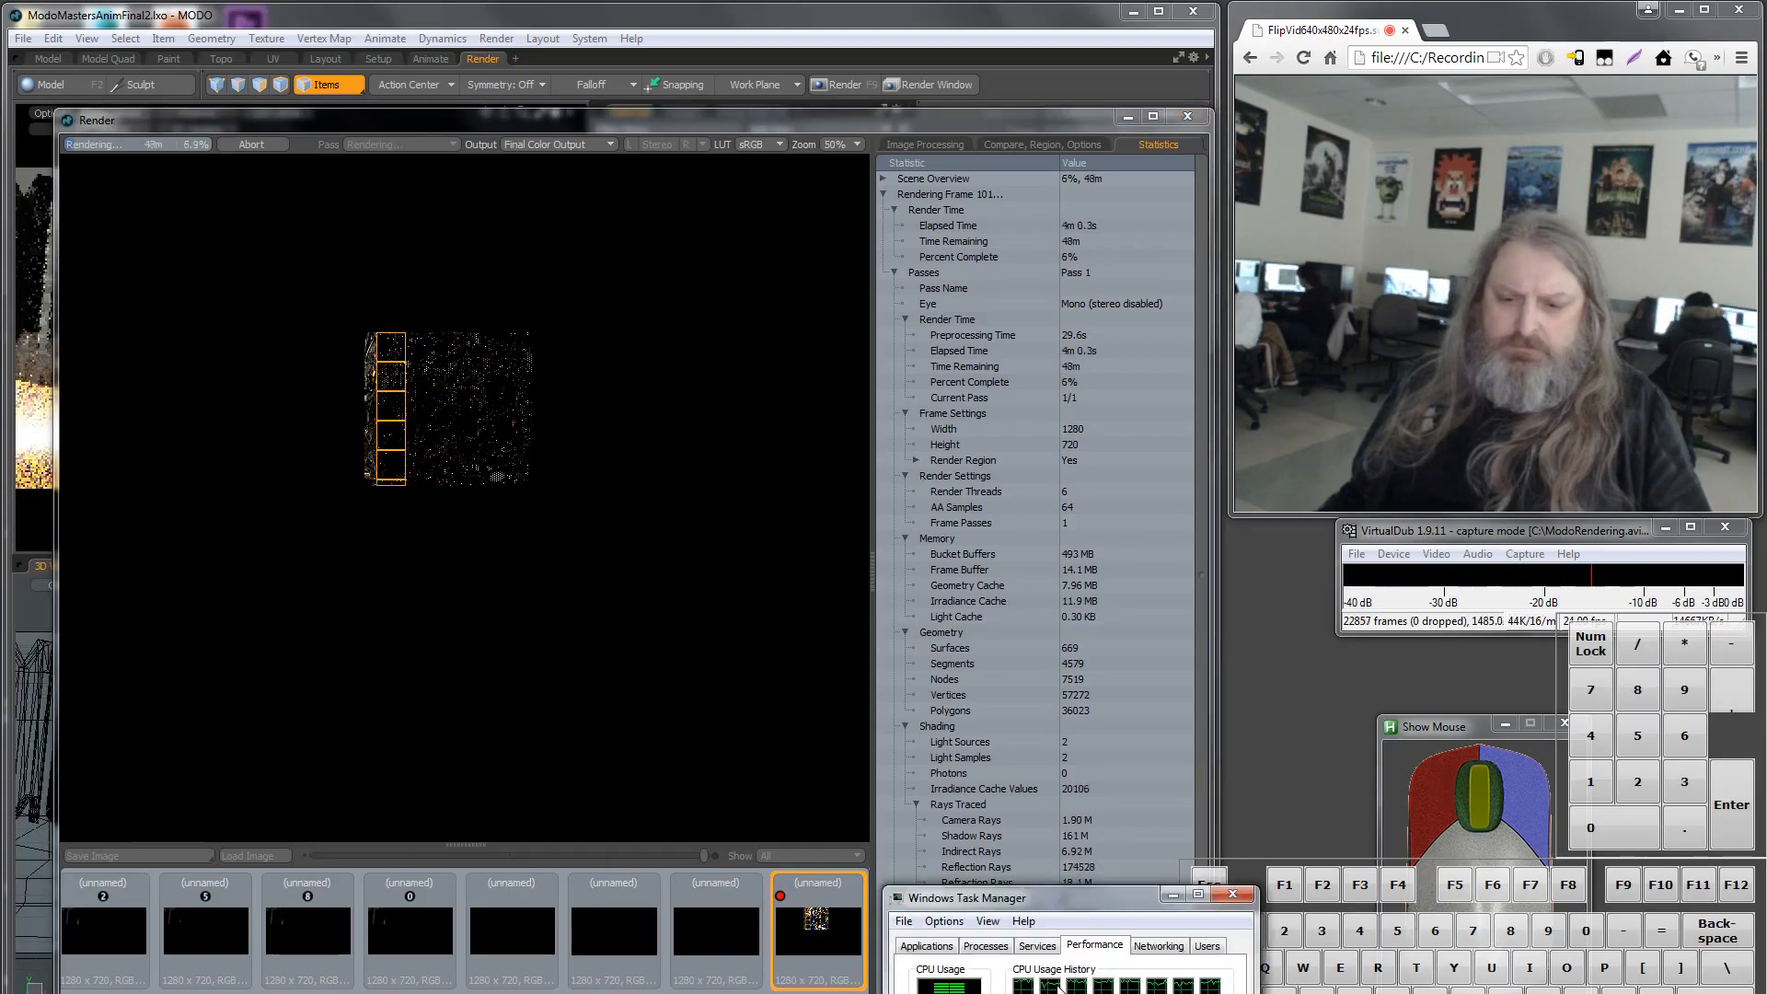
Reposition Windows Task Manager over the render window and check the CPU and memory usage while the region renders.
left_click_drag(1025, 898, 986, 632)
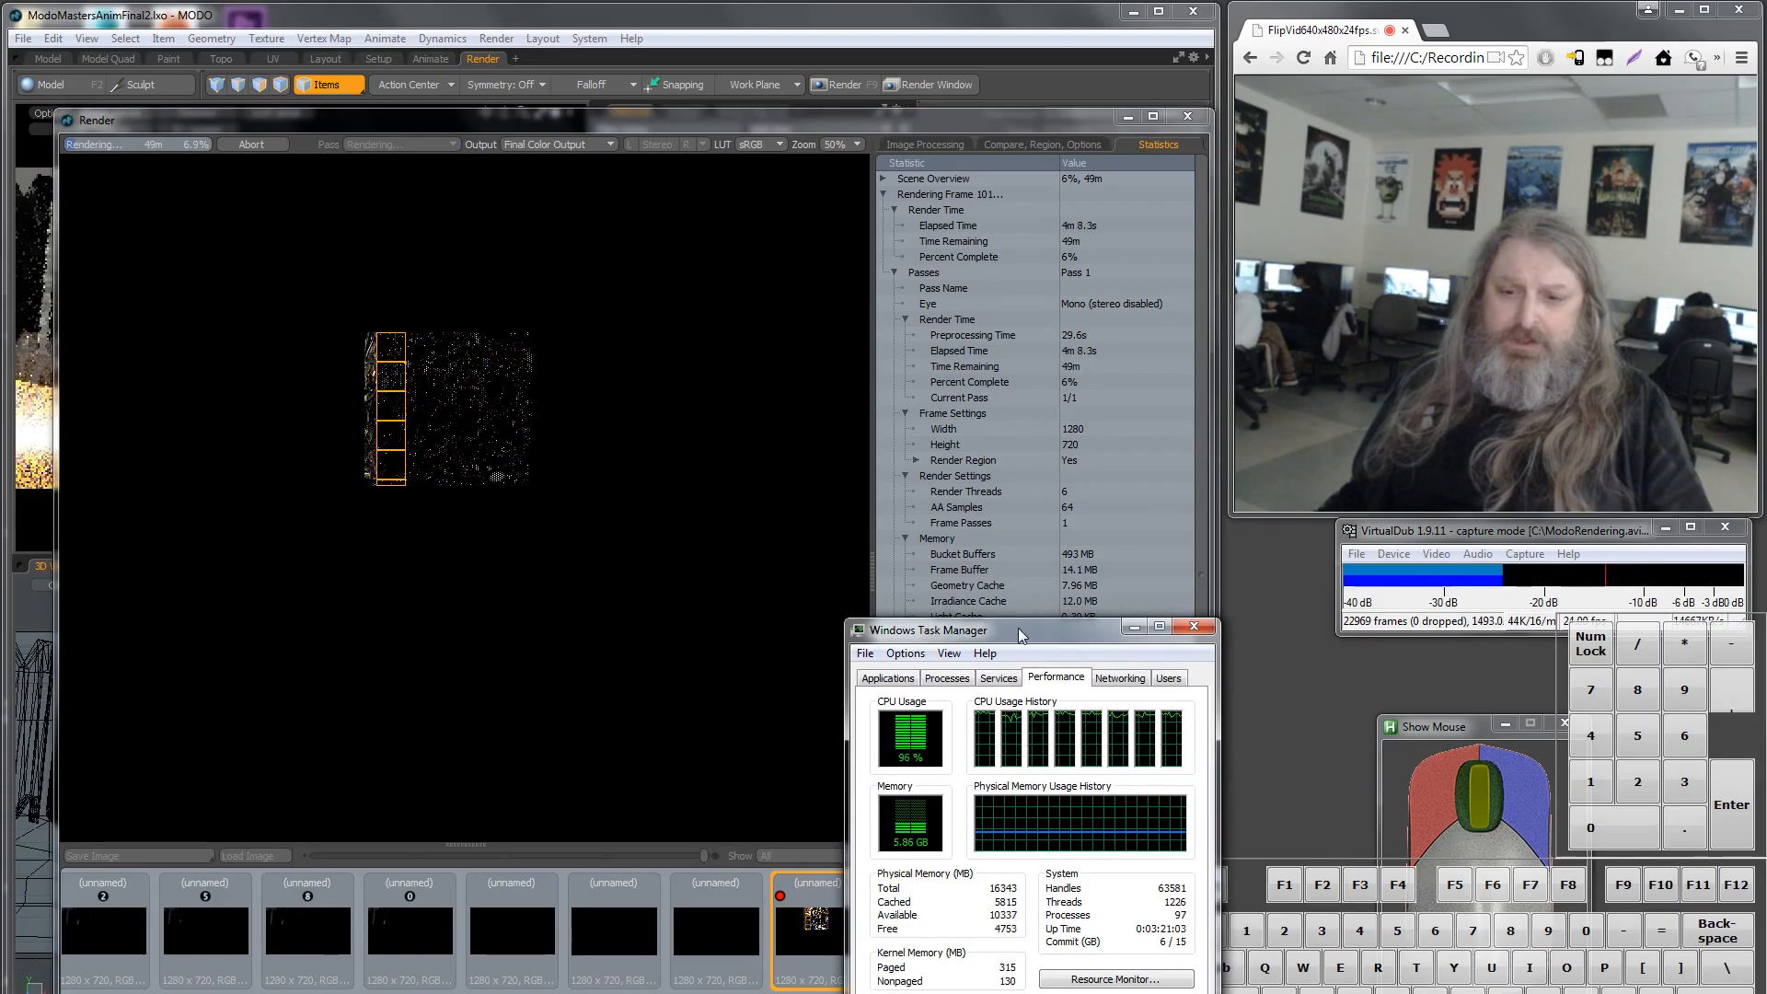
left_click_drag(1020, 637, 662, 676)
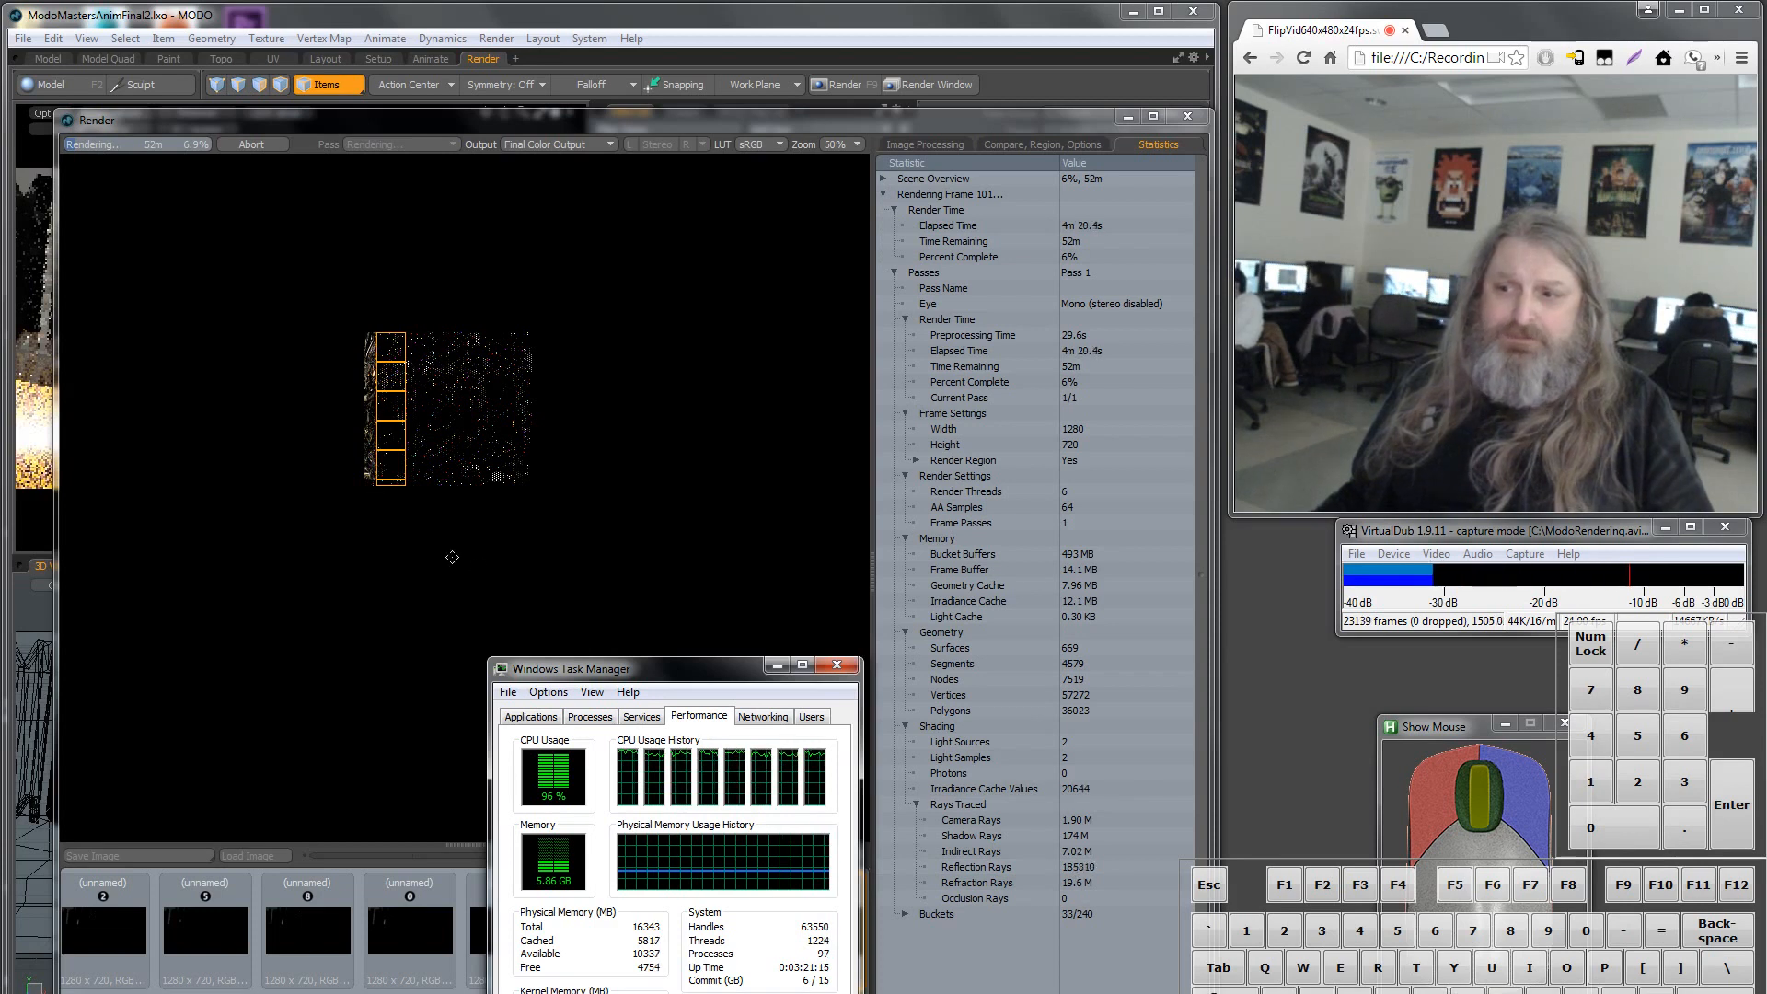
left_click_drag(623, 669, 746, 571)
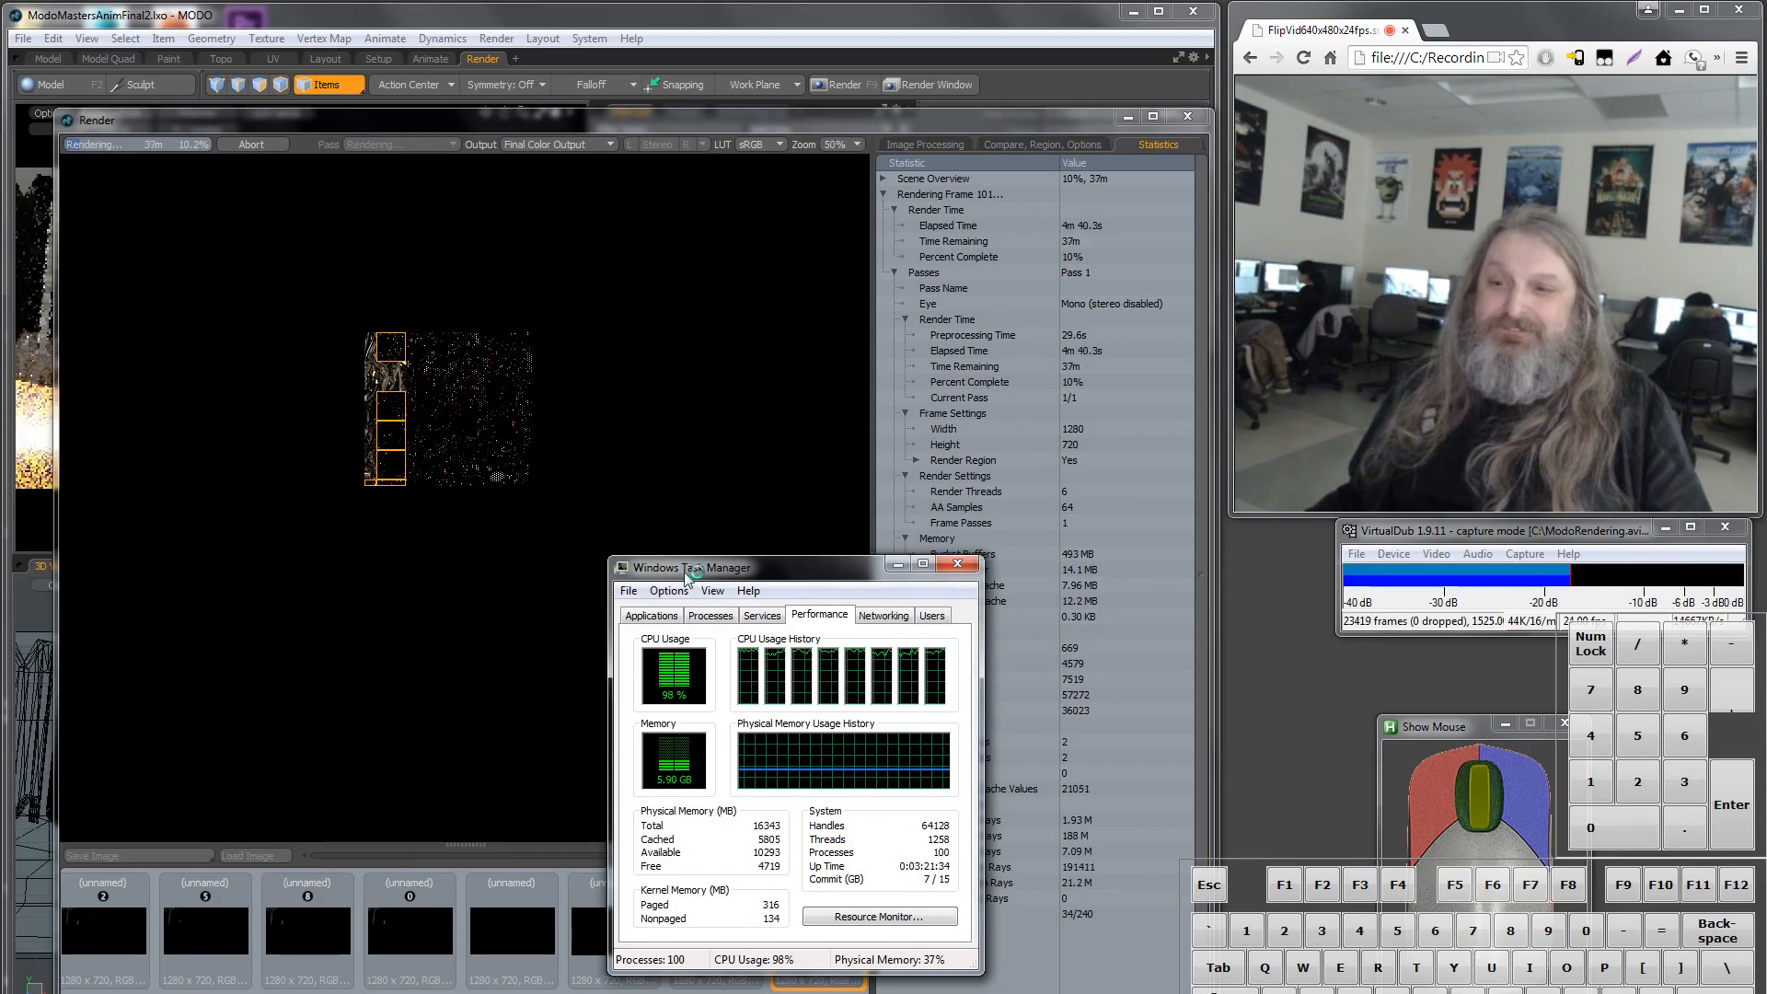
left_click_drag(686, 575, 736, 455)
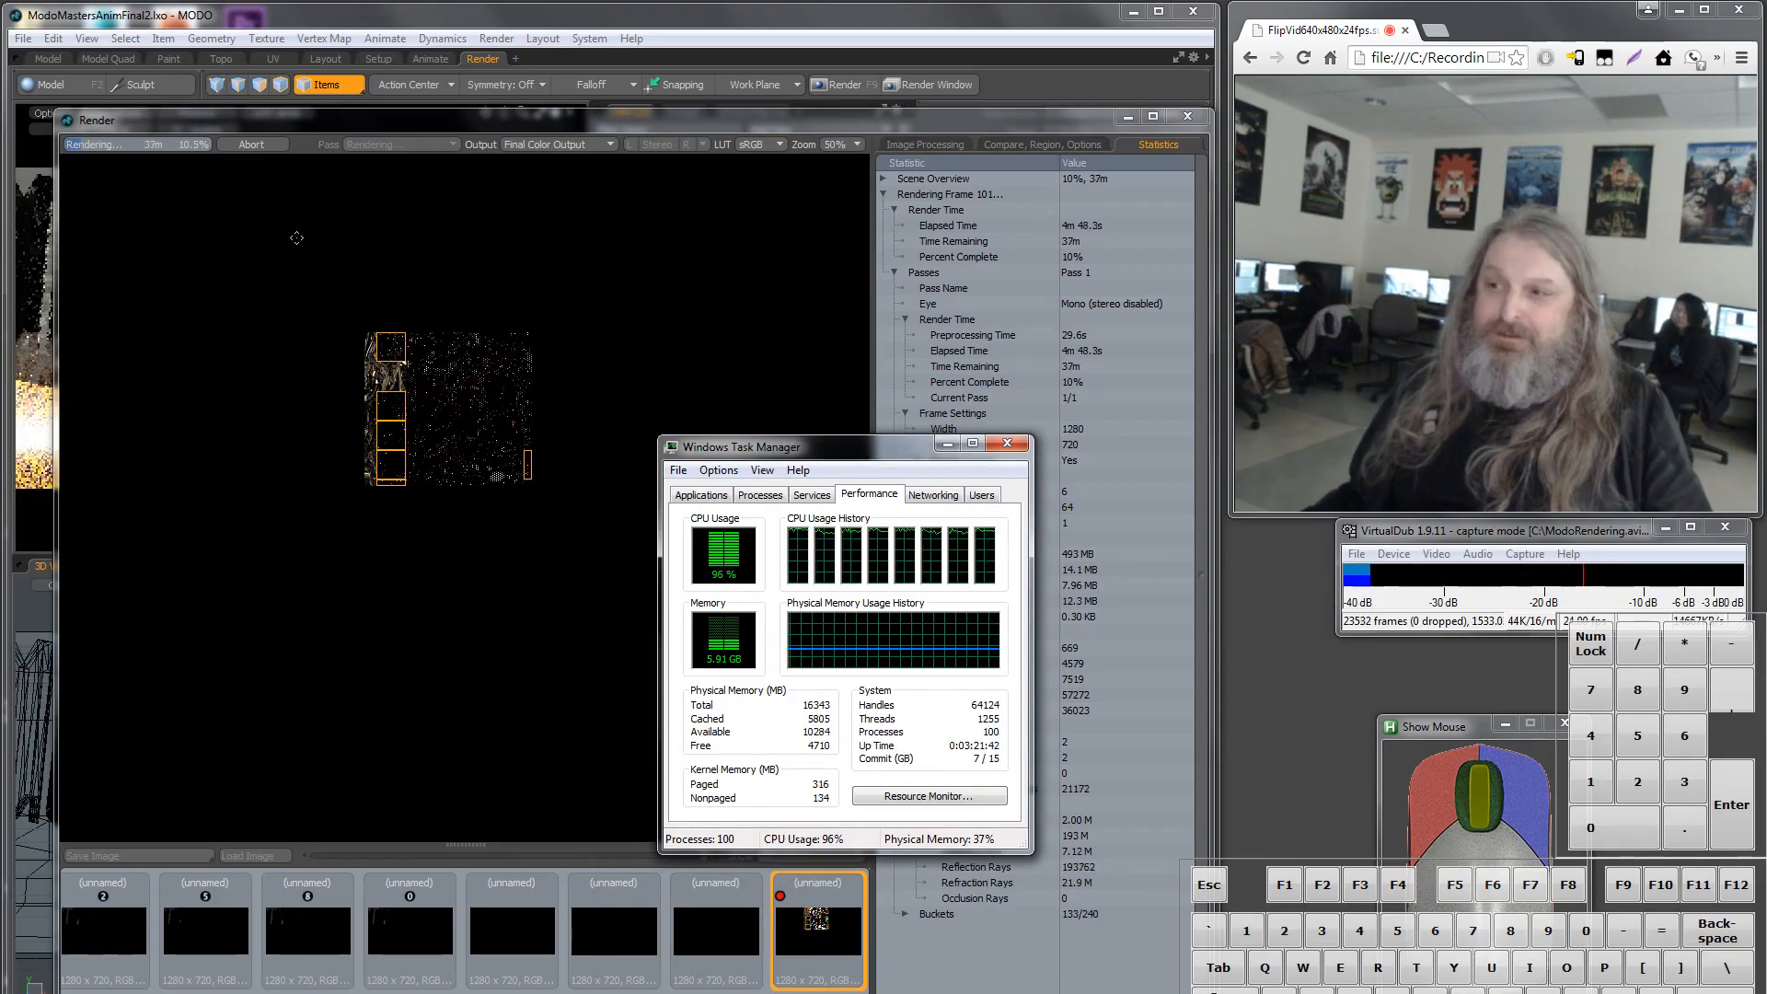
Abort the region render and check the CPU usage in Windows Task Manager again.
left_click(255, 144)
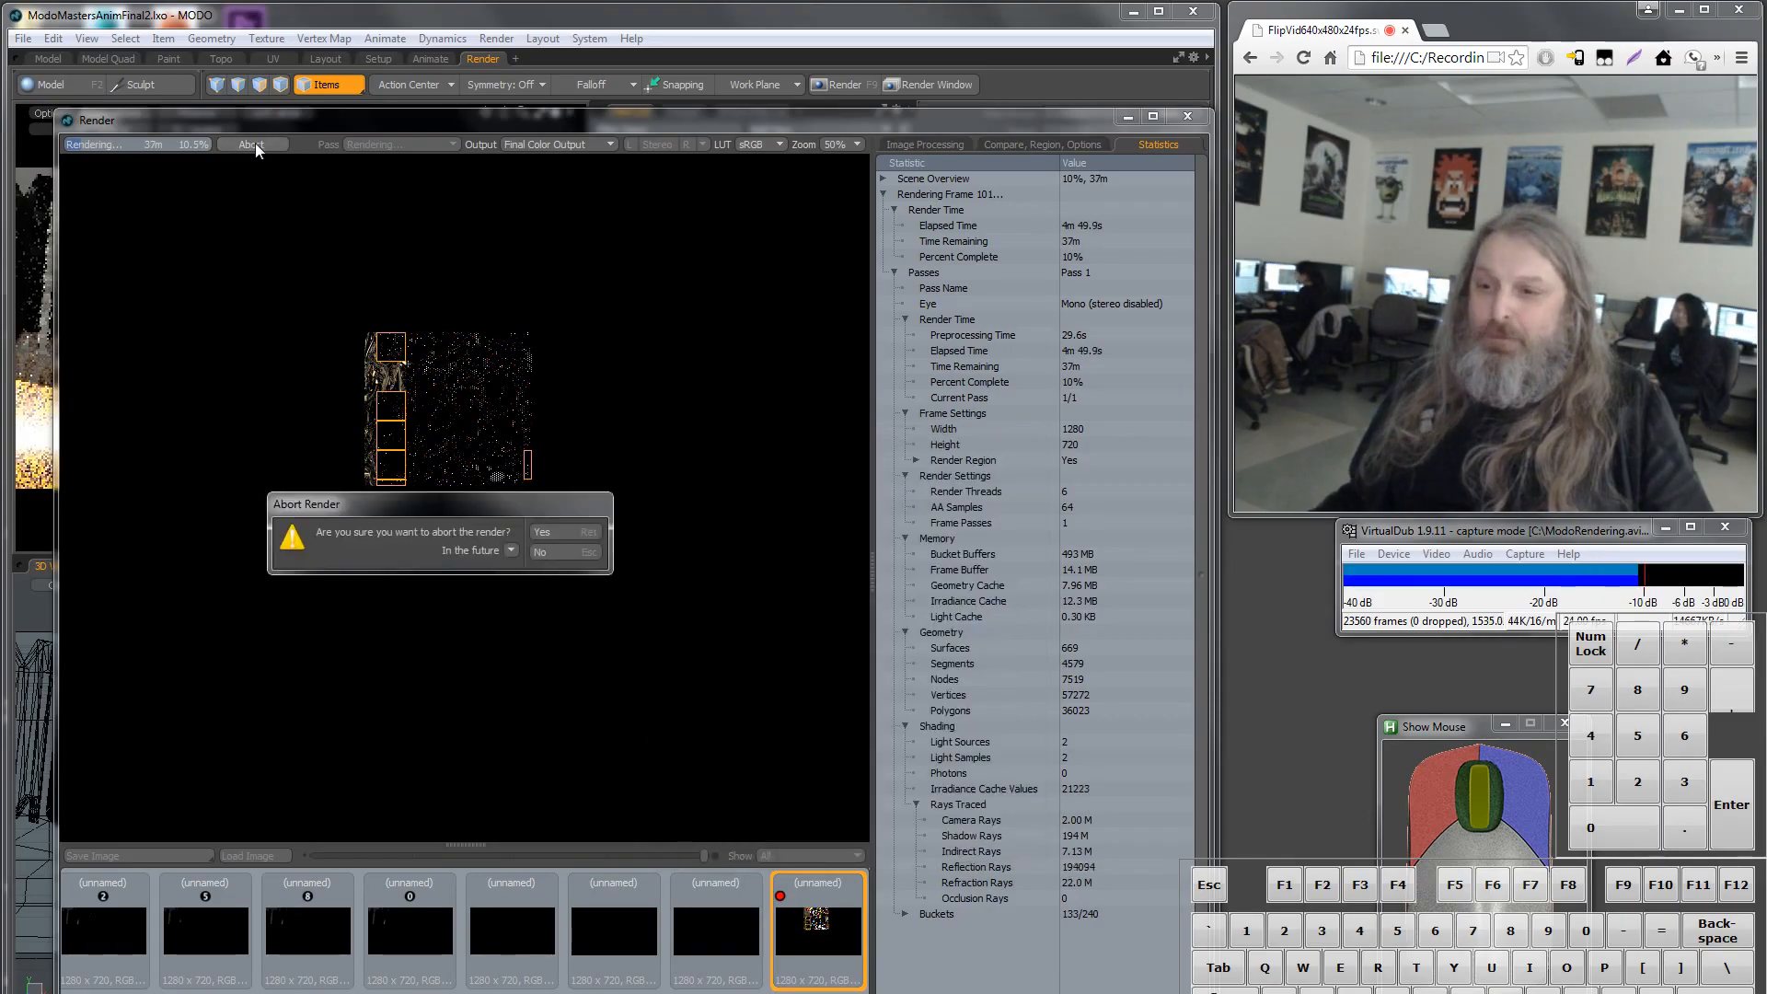
left_click(561, 532)
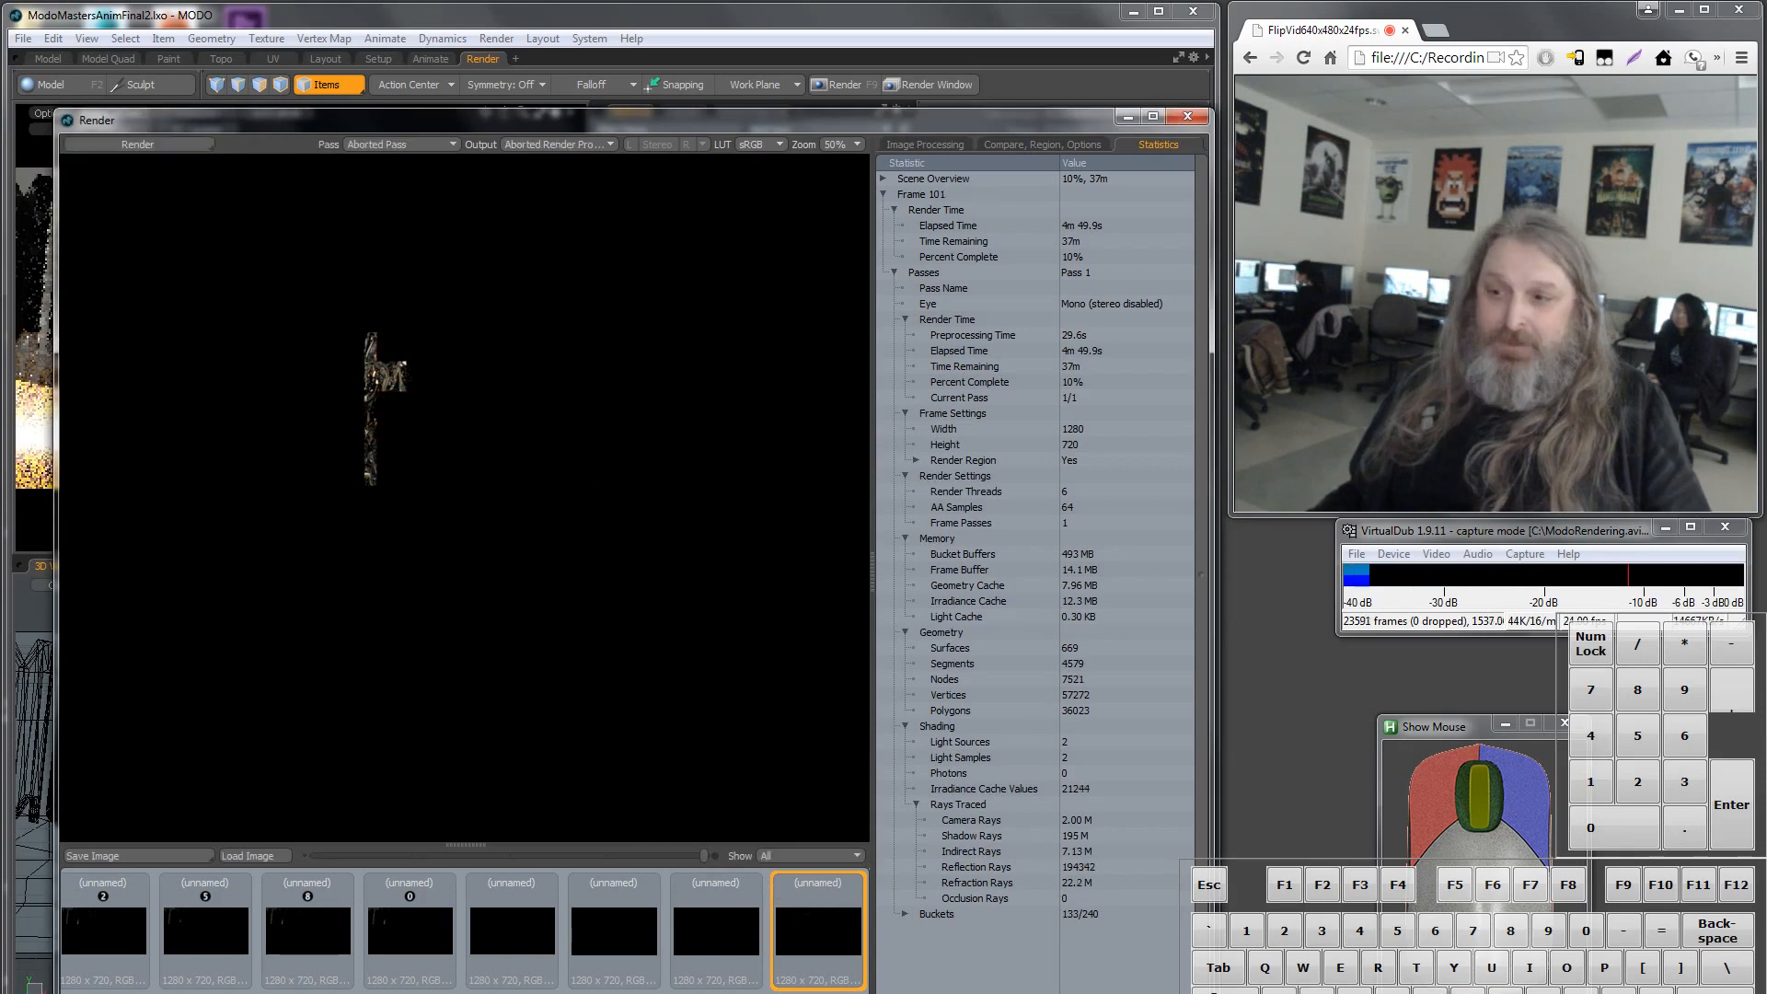
left_click(718, 993)
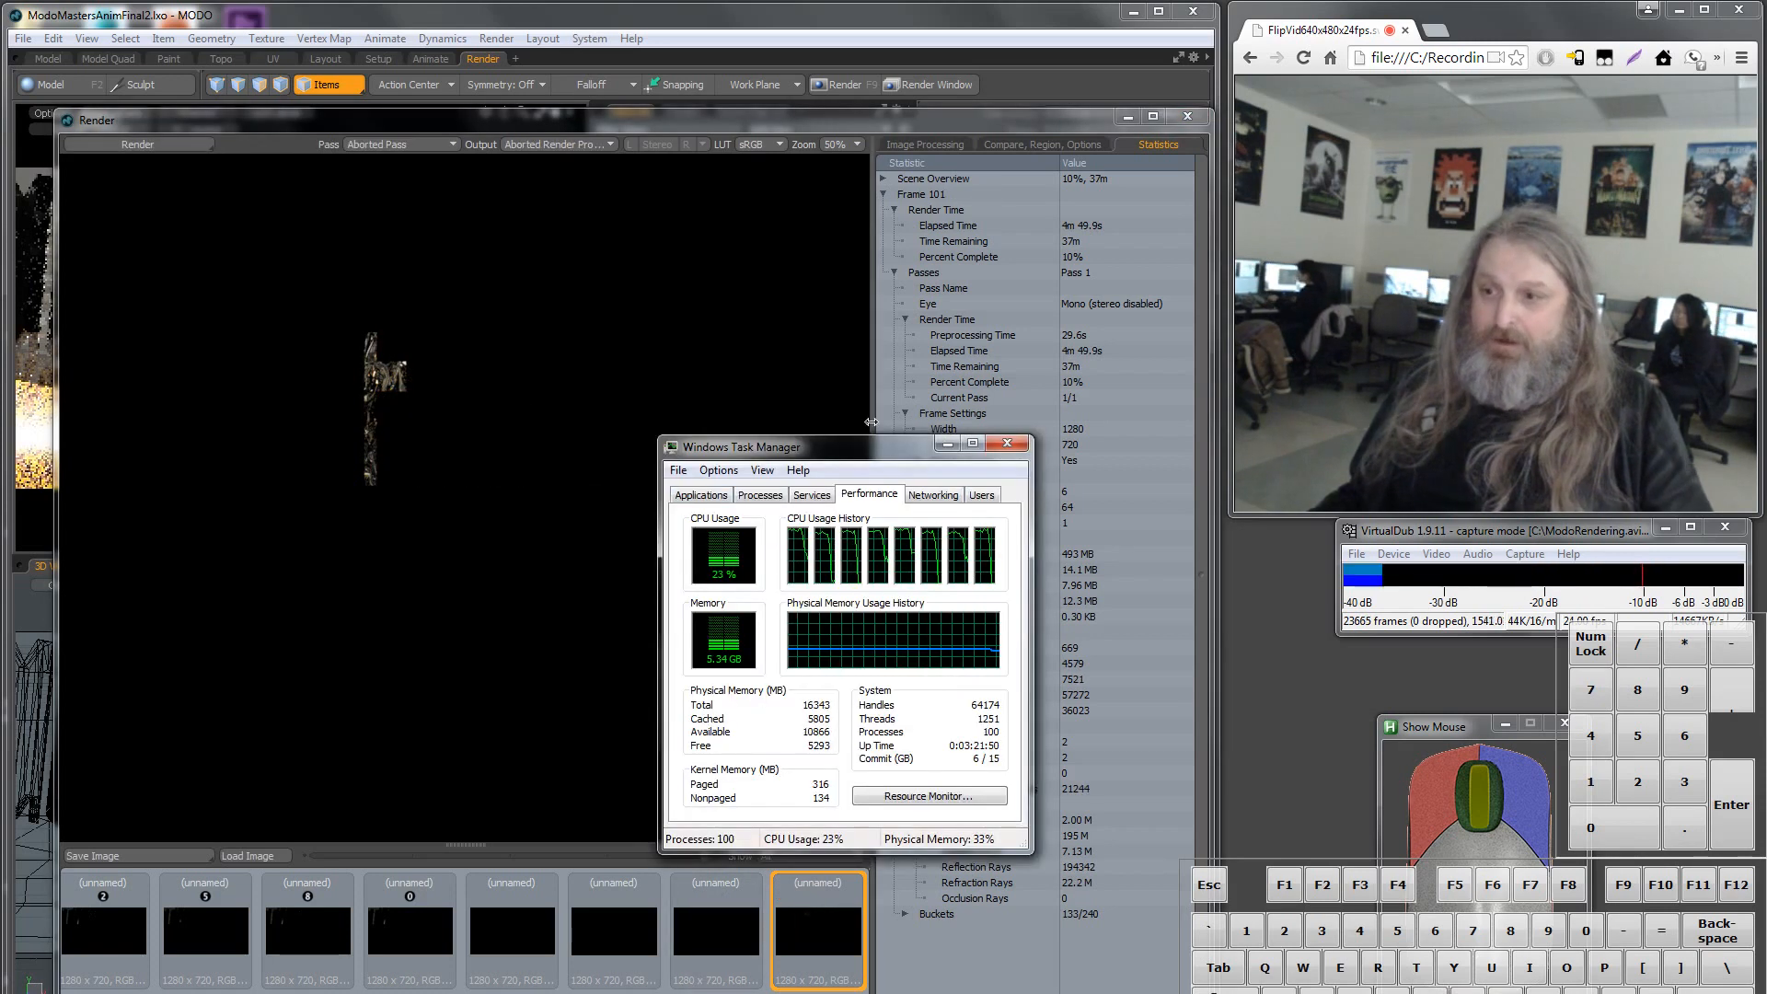
left_click_drag(854, 456, 1022, 737)
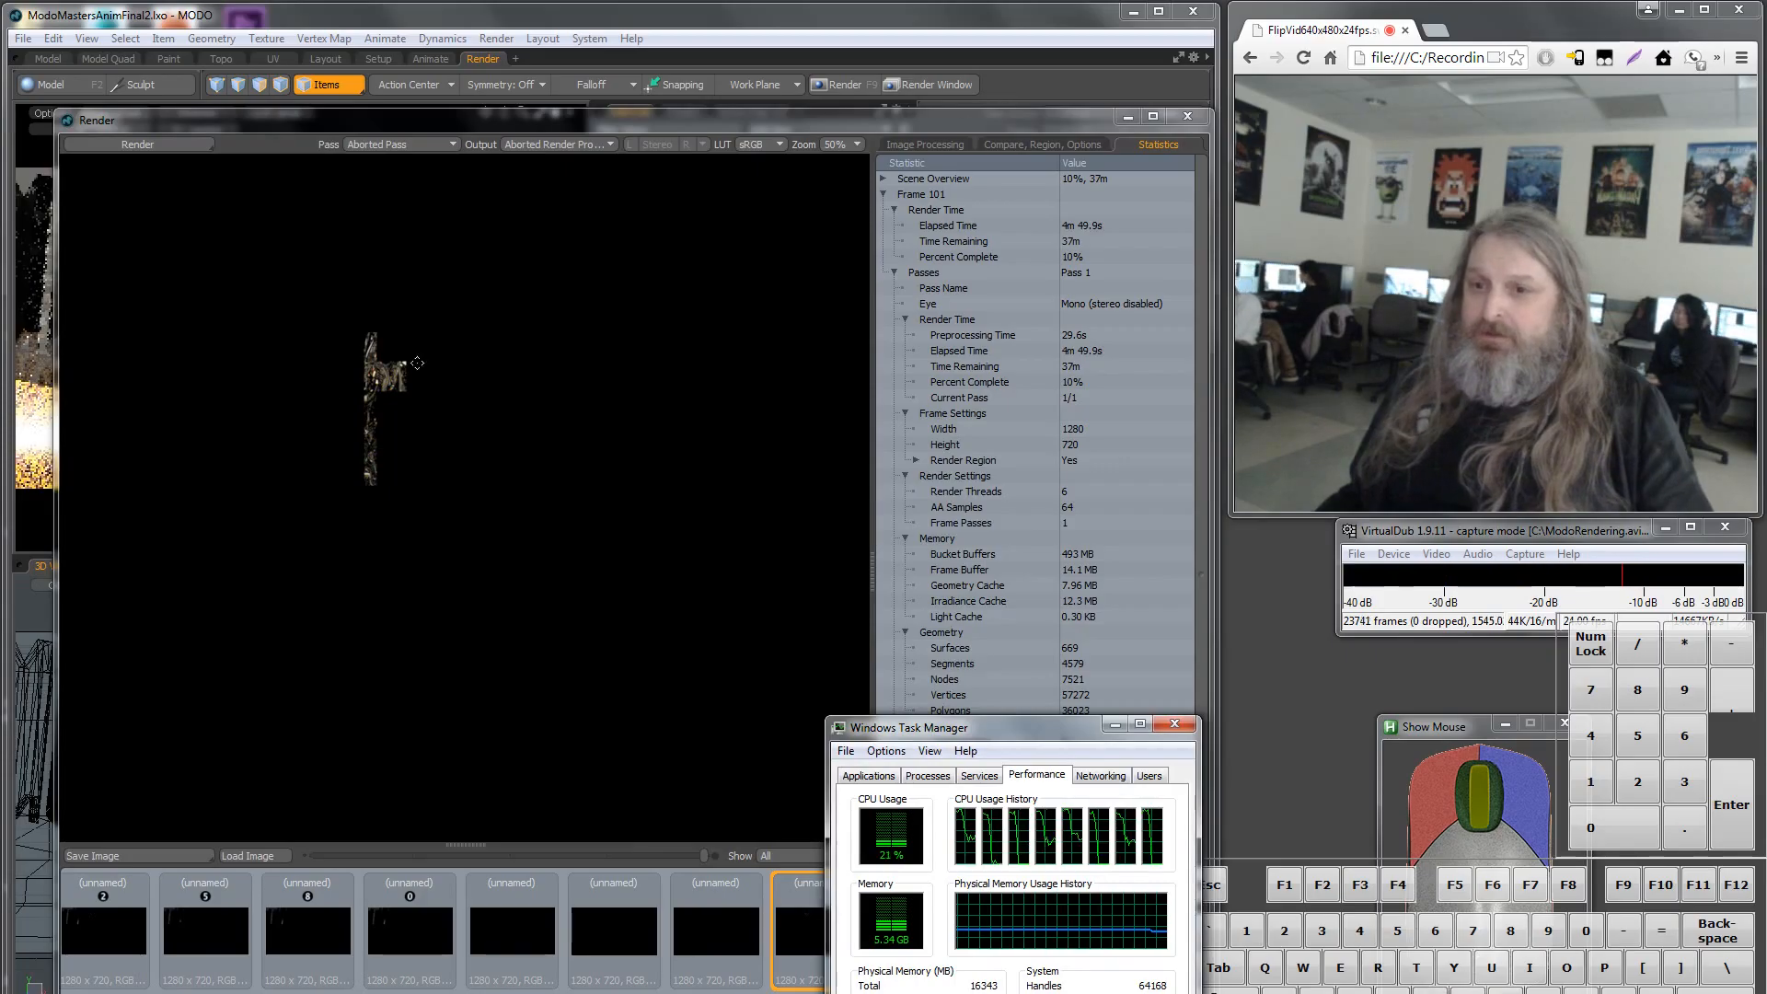
Compare the aborted region render up close with the earlier renders and their statistics, and close the render window.
scroll(385, 359, "up", 2)
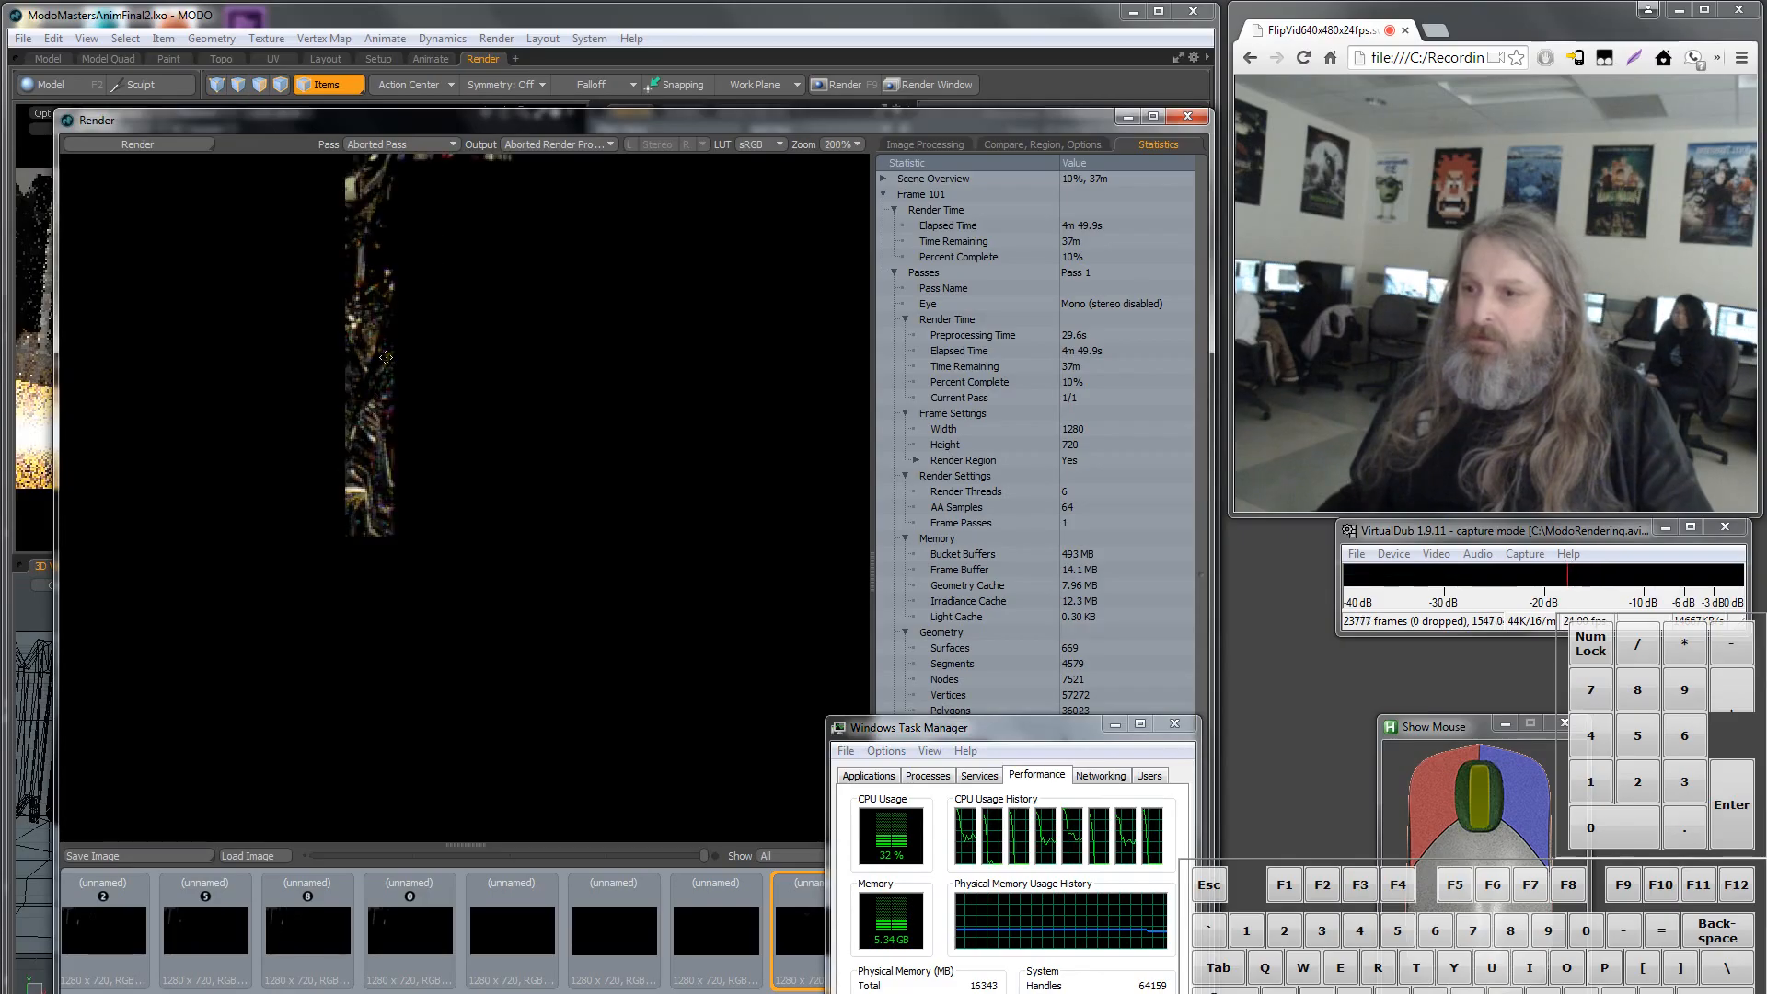
scroll(385, 358, "down", 1)
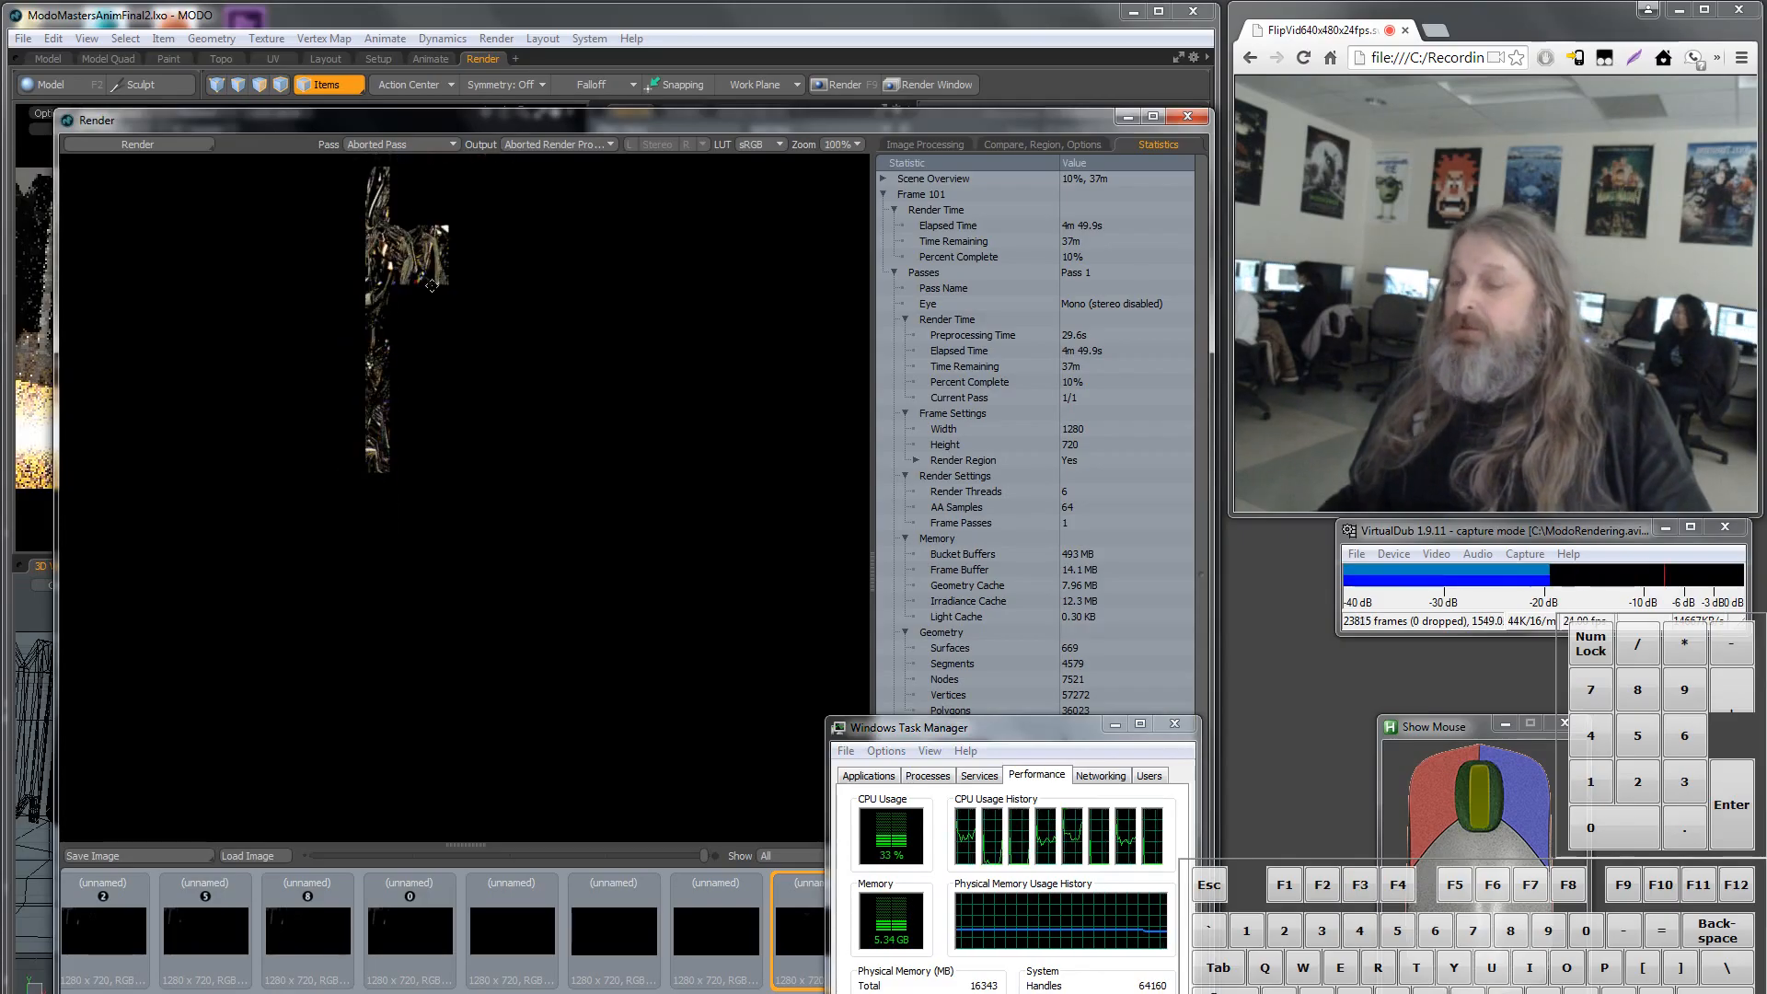
left_click(725, 936)
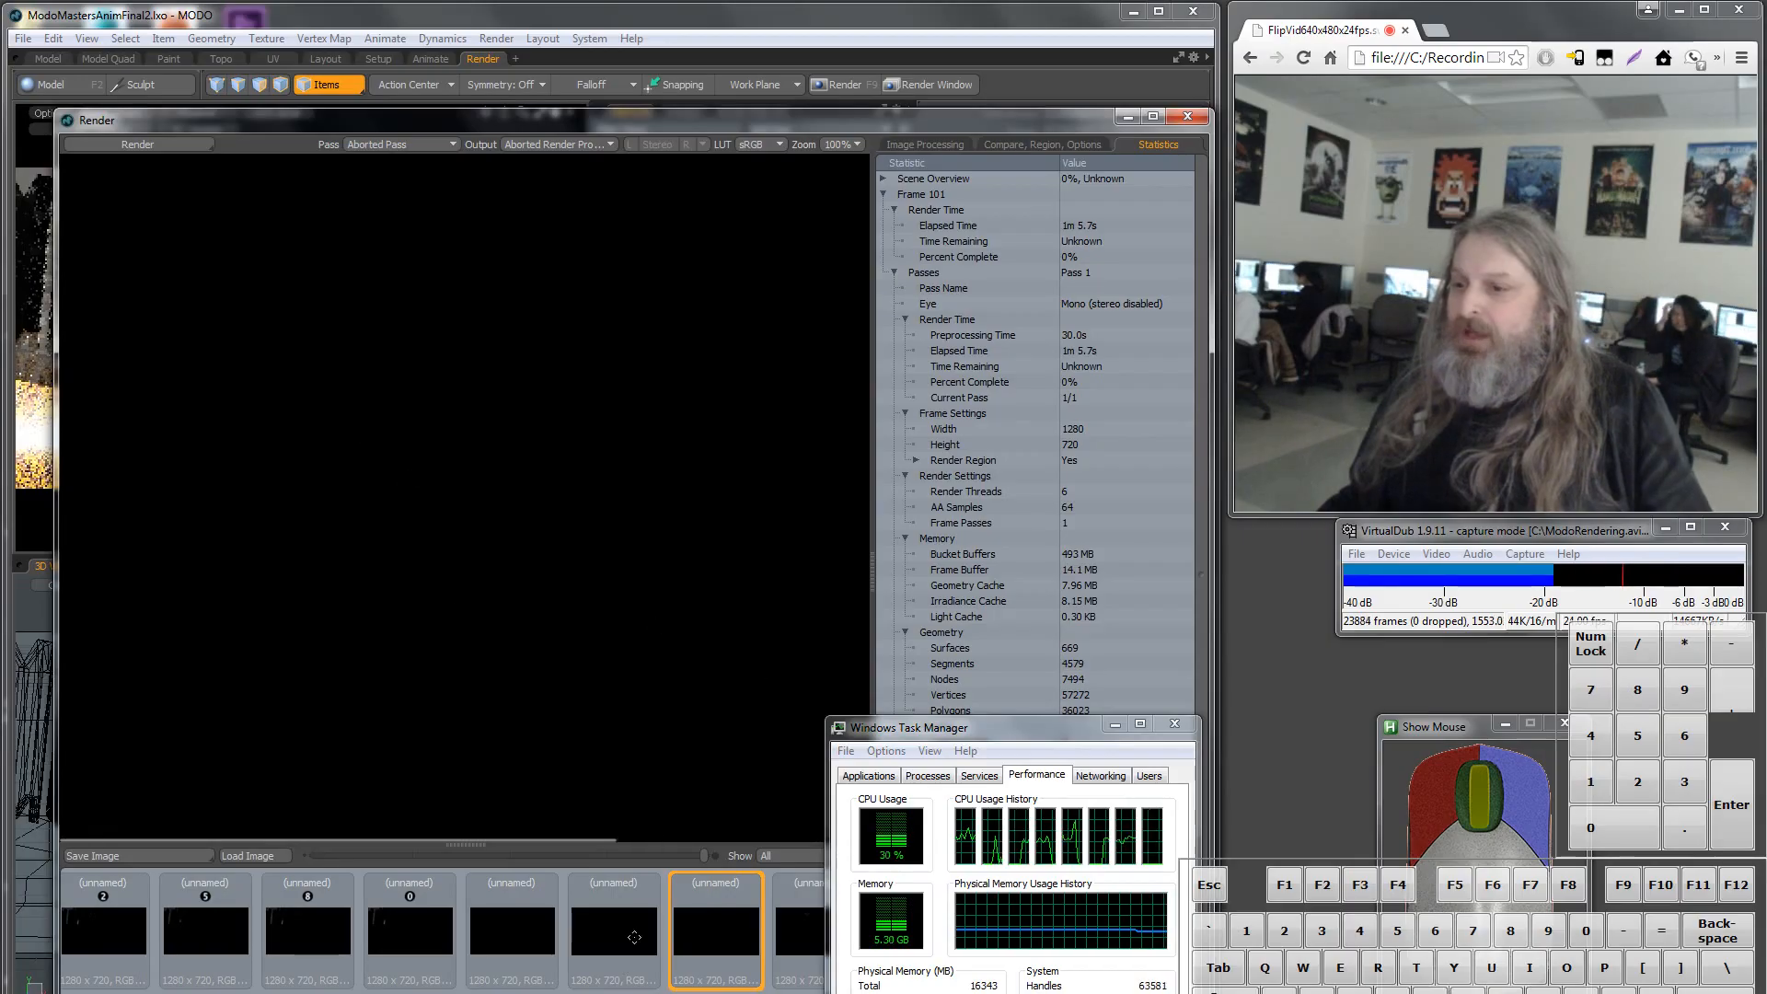
left_click(584, 948)
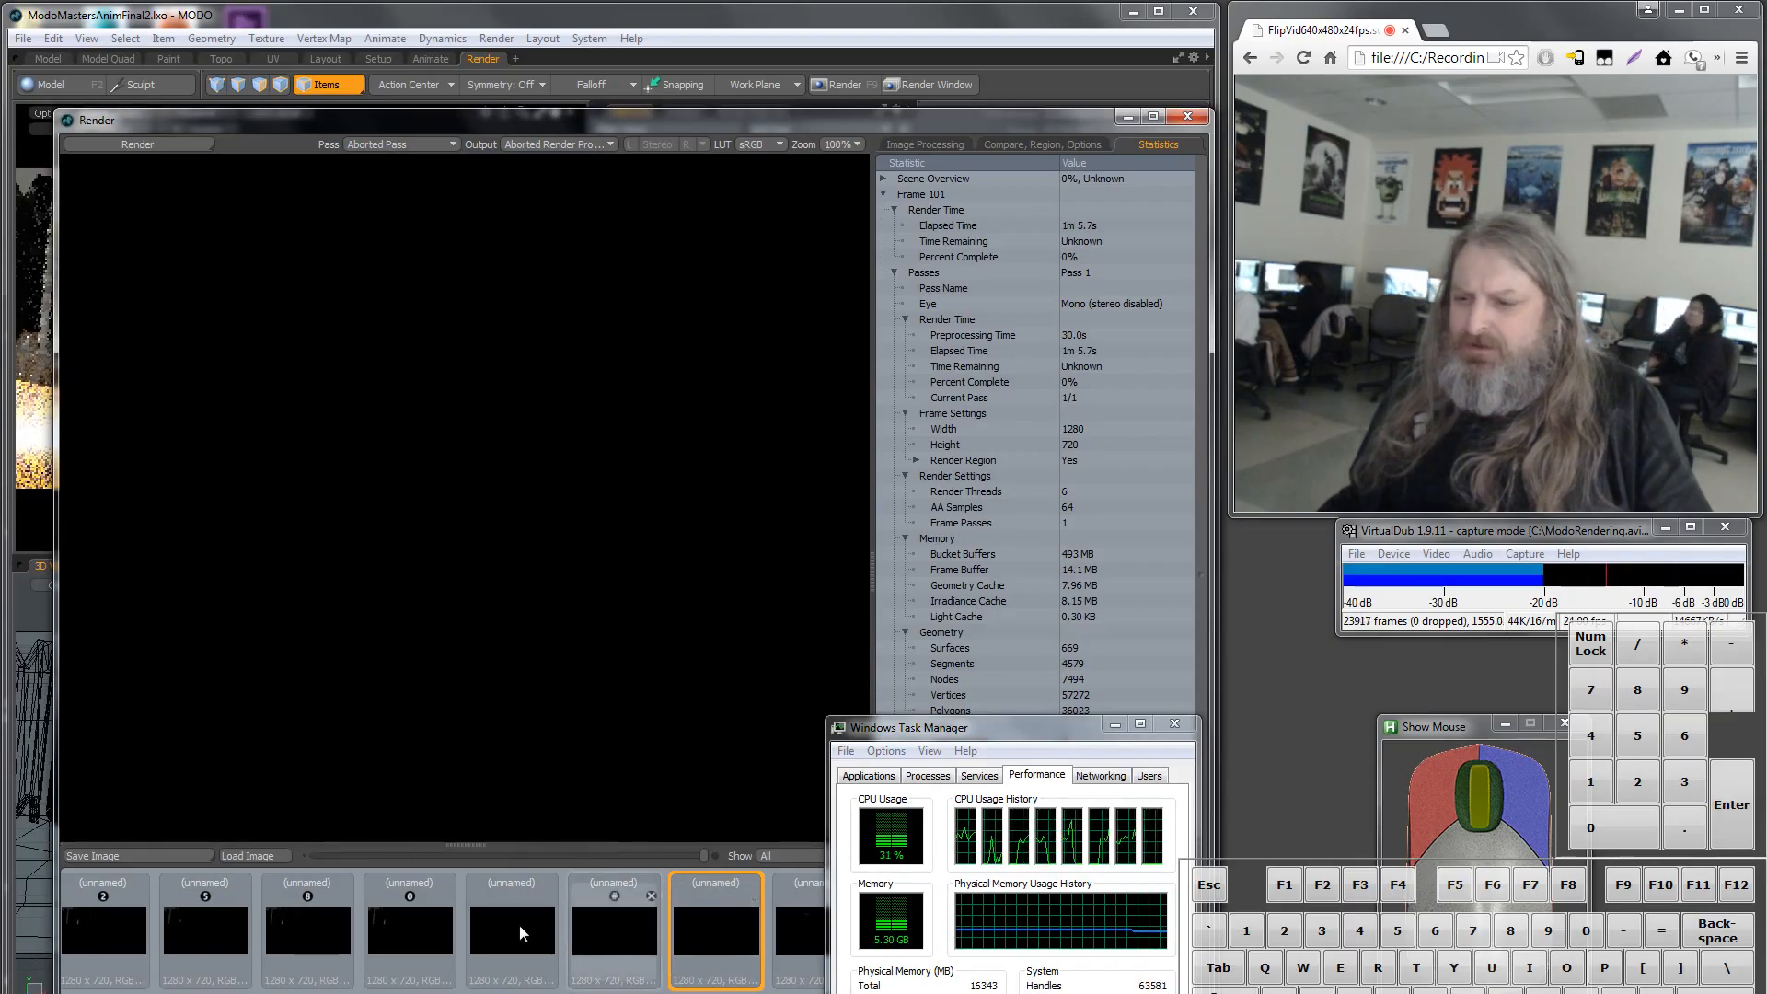
left_click(390, 935)
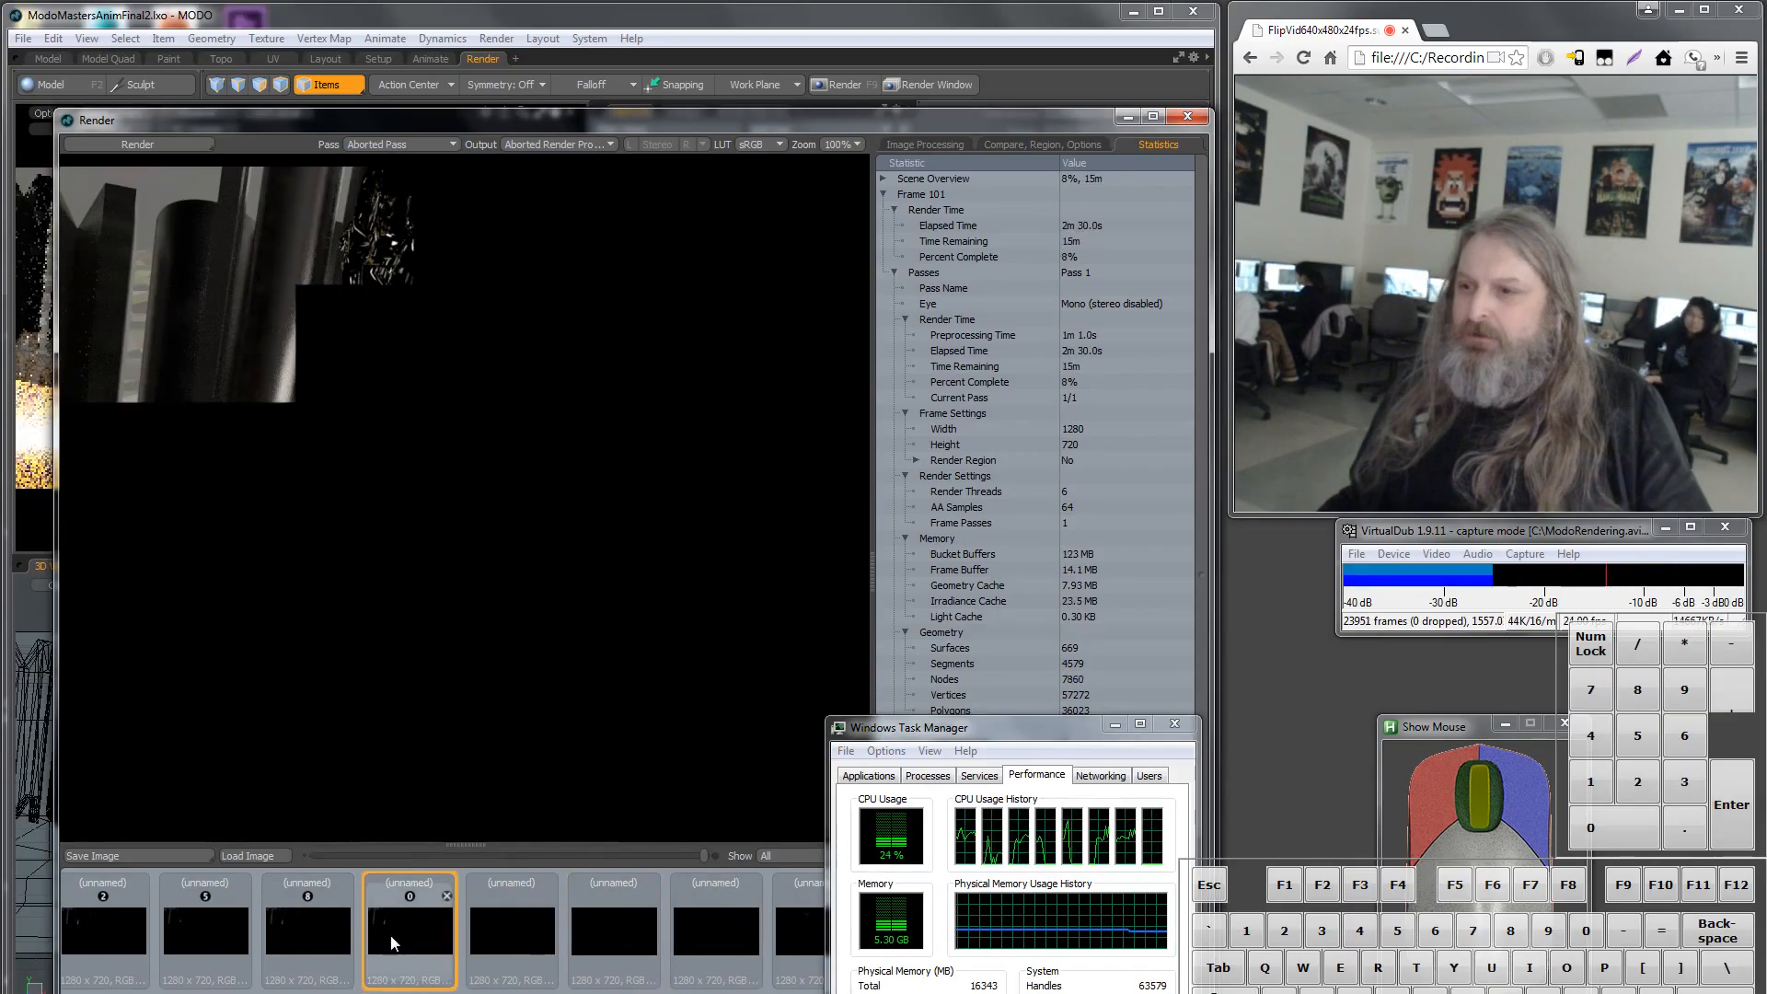
left_click_drag(965, 732, 1127, 930)
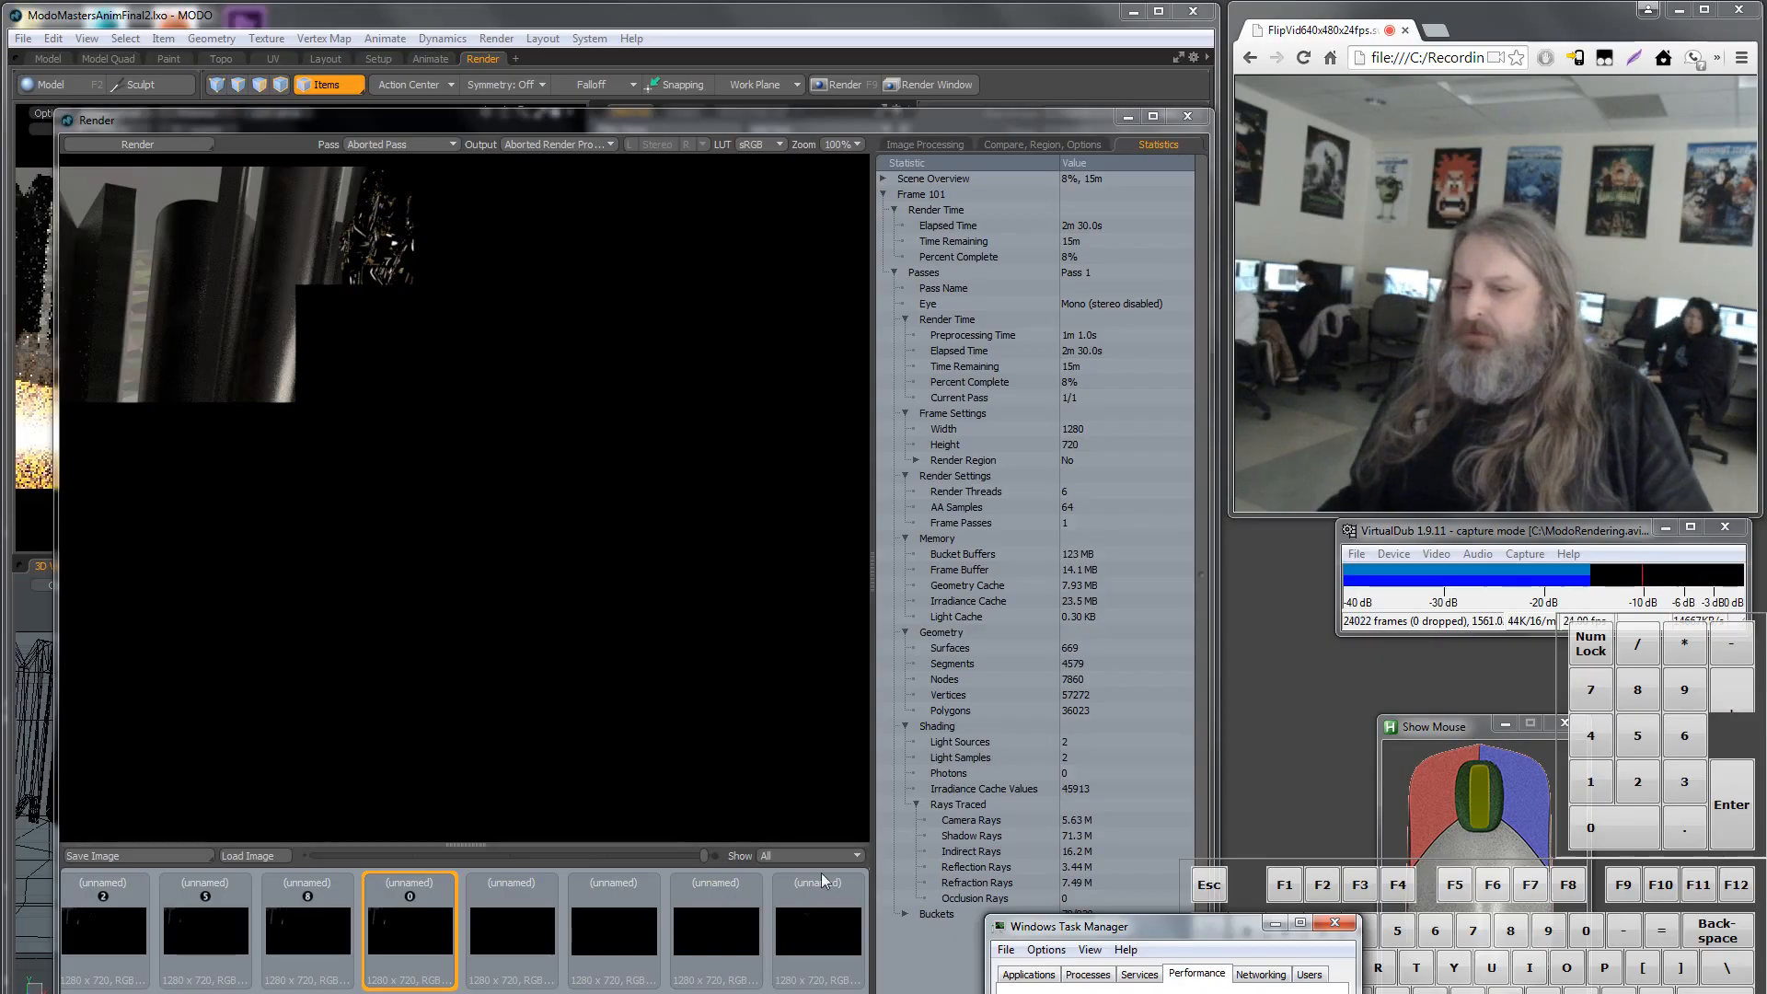
left_click(815, 914)
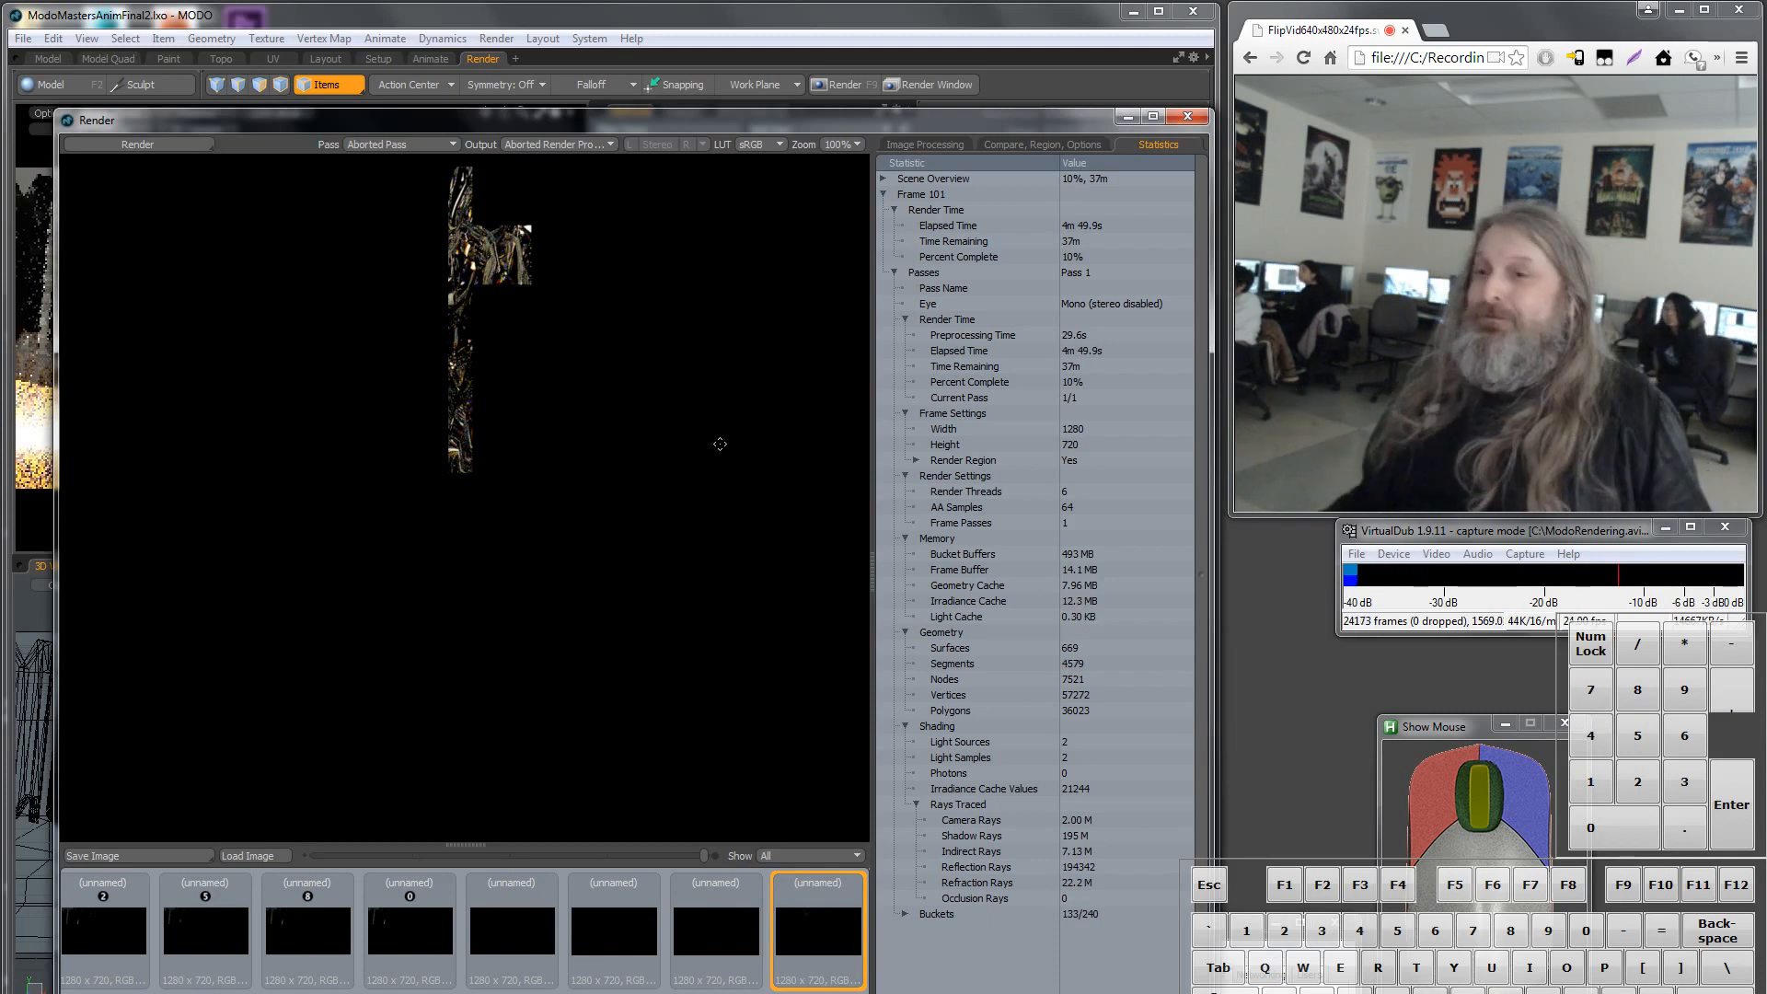
scroll(503, 233, "up", 1)
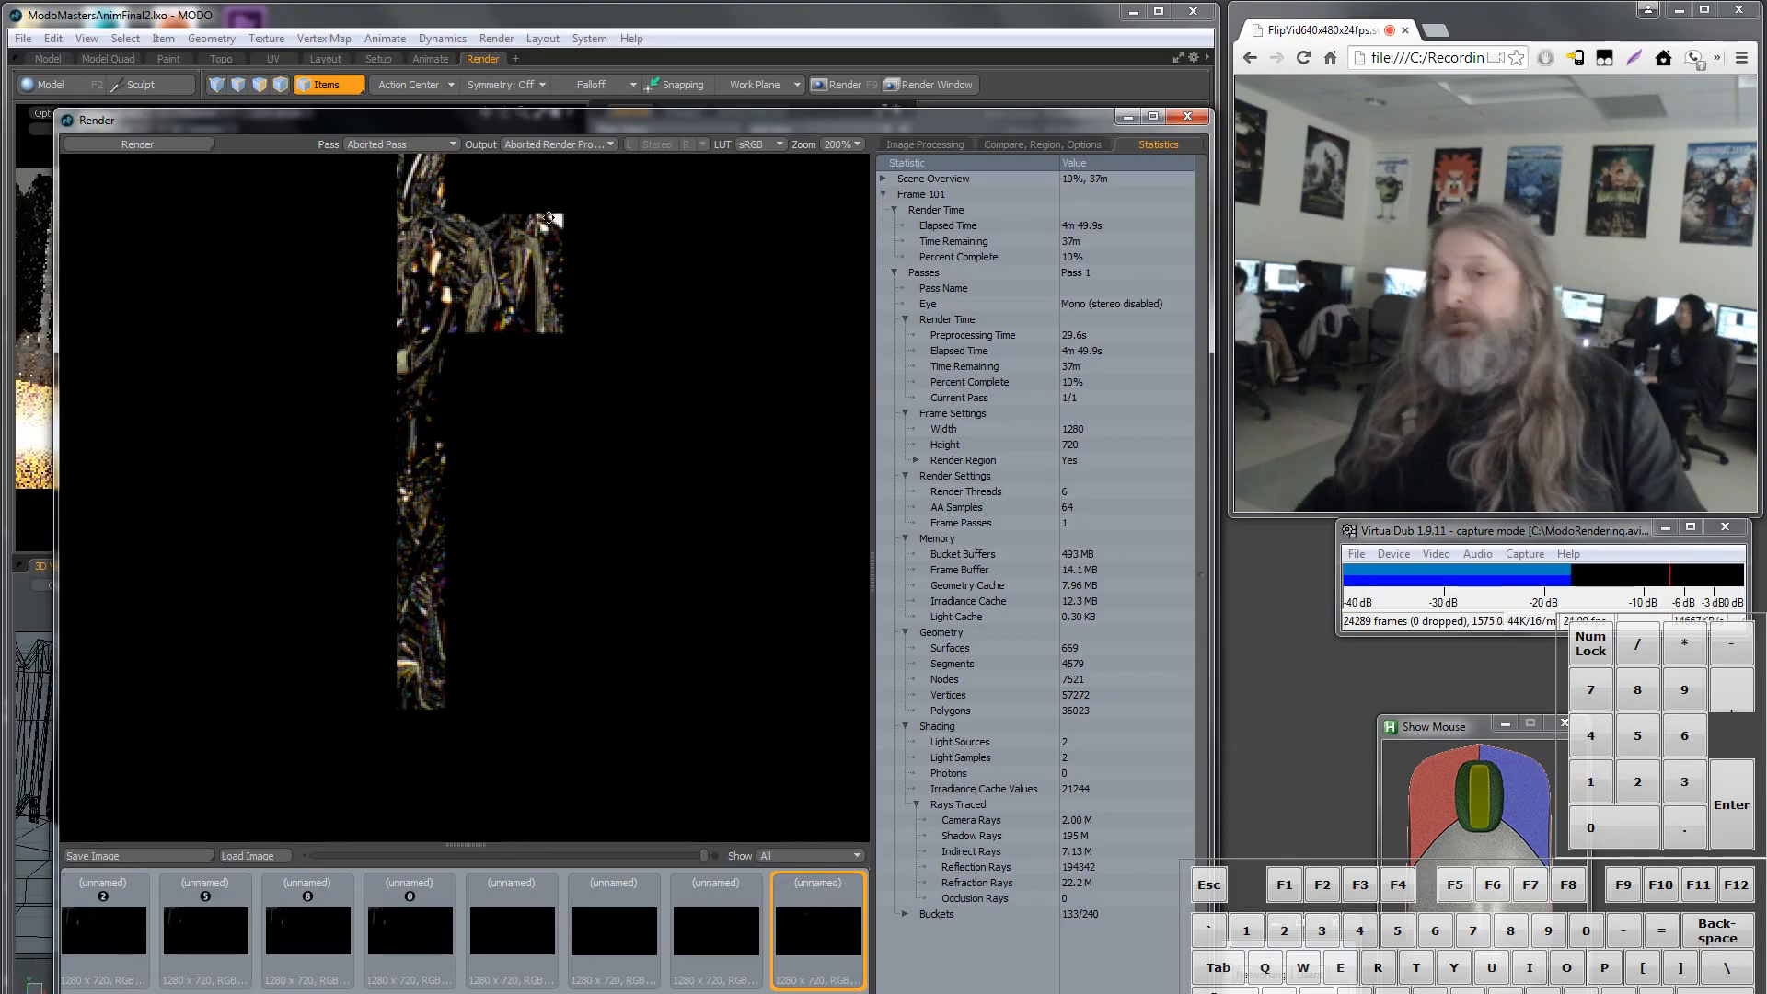
left_click(1188, 117)
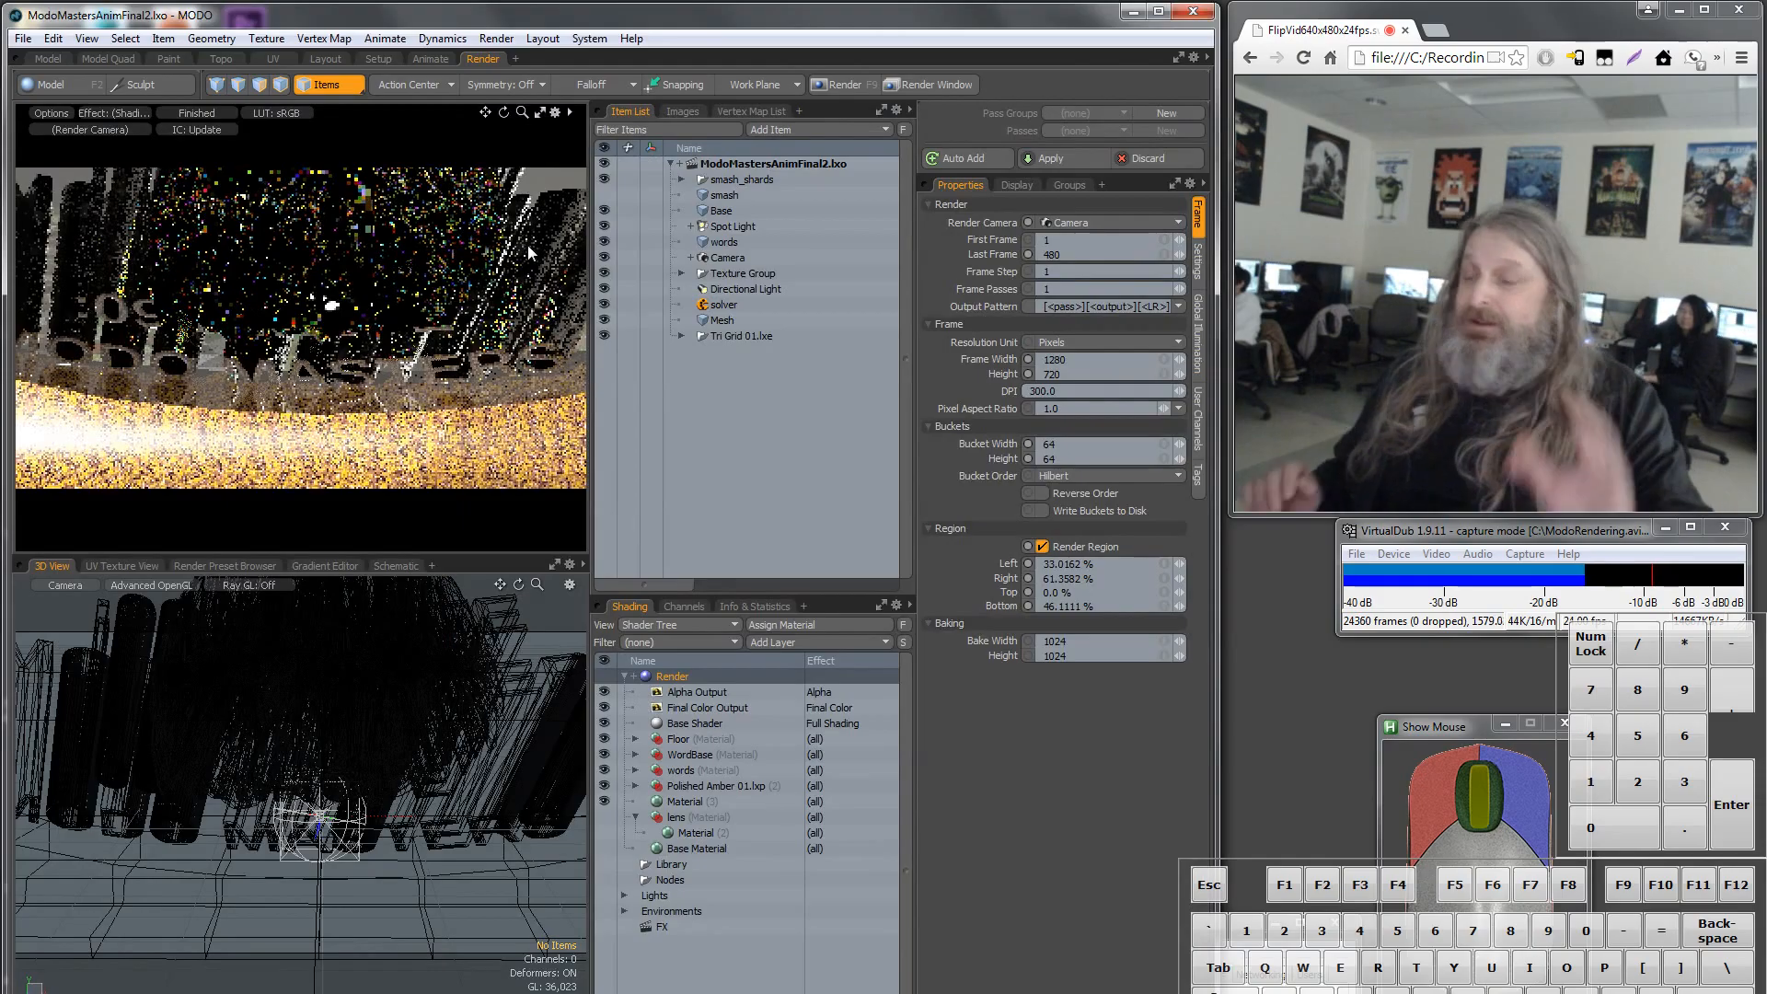
Review the Render item's frame, antialiasing and ray tracing settings along with the scene's time and frame rate properties.
left_click(23, 39)
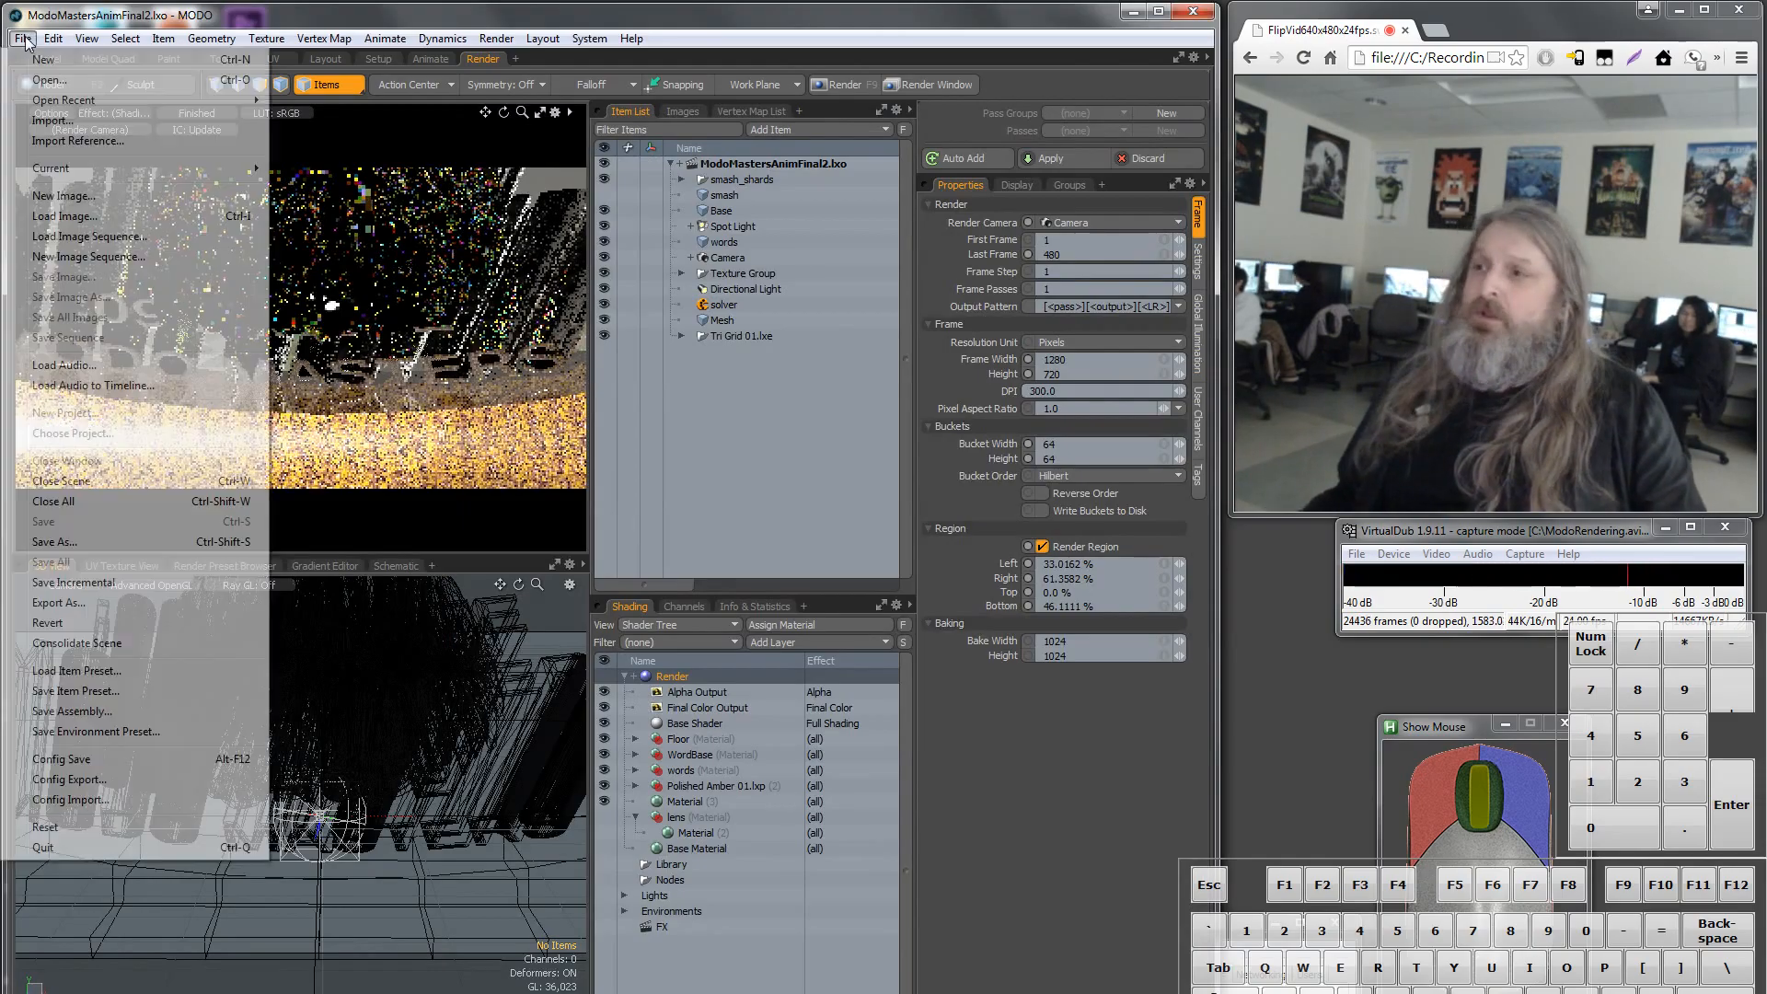
left_click(1034, 816)
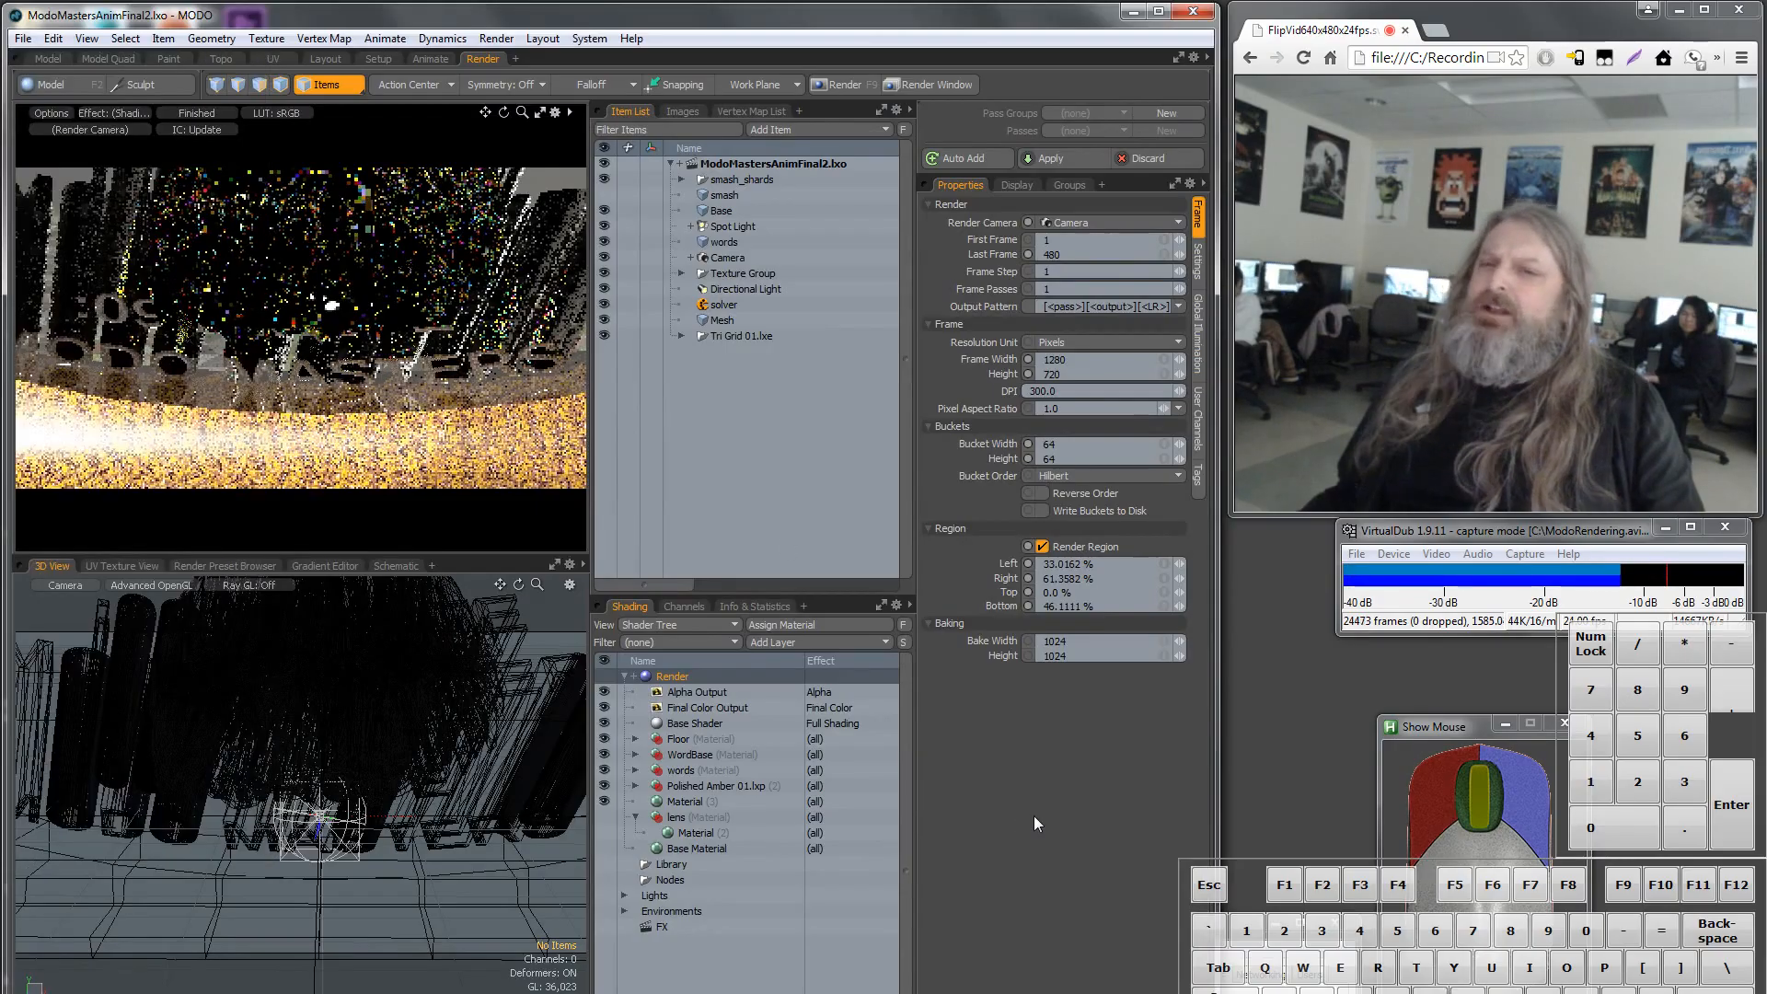
left_click(1200, 262)
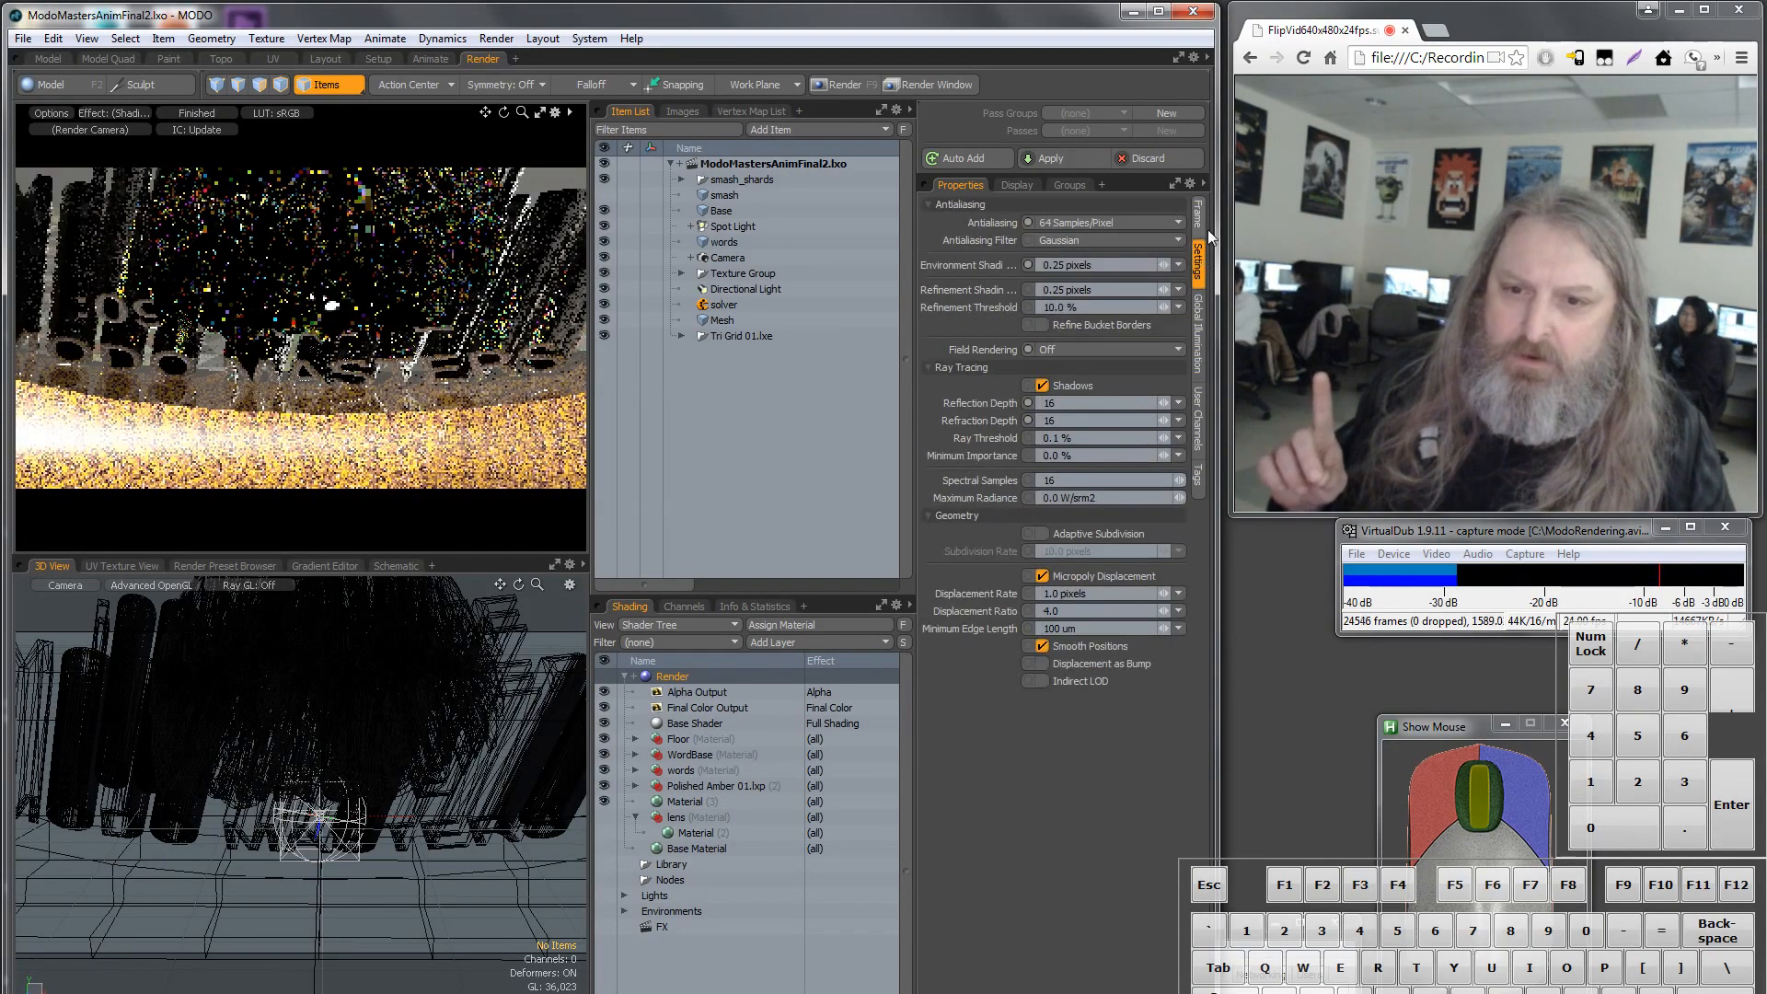
left_click(1198, 215)
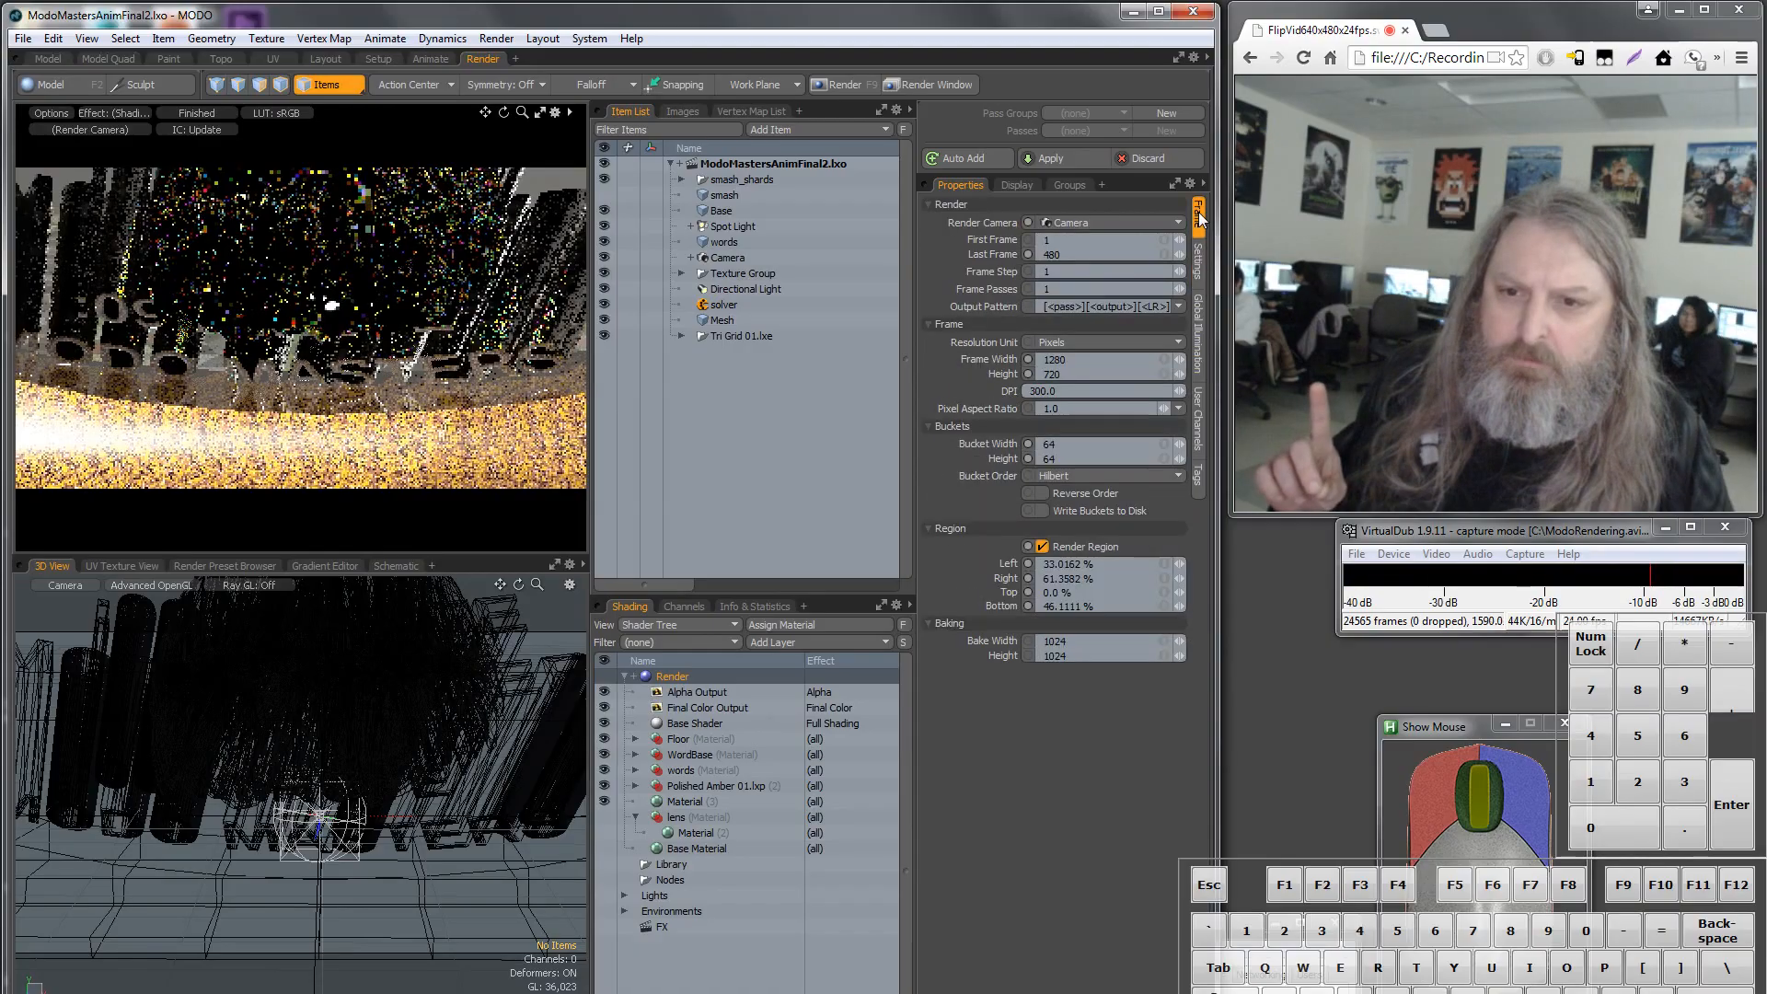
left_click(759, 162)
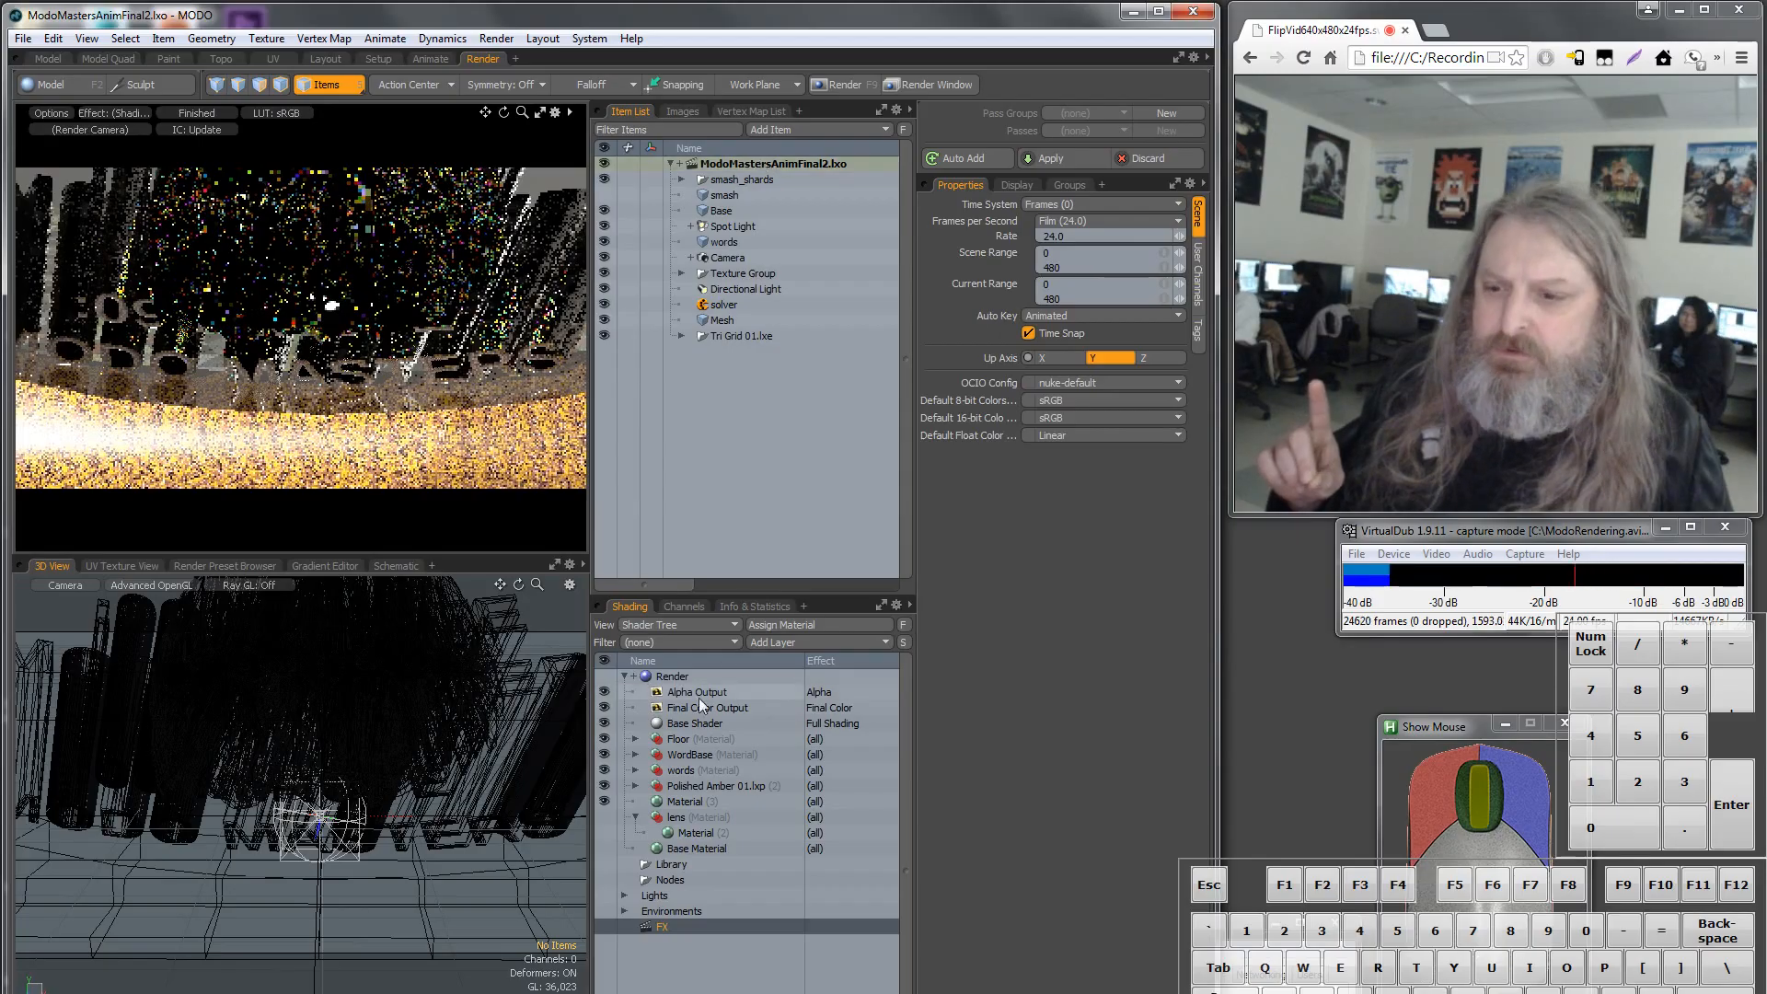
left_click(672, 676)
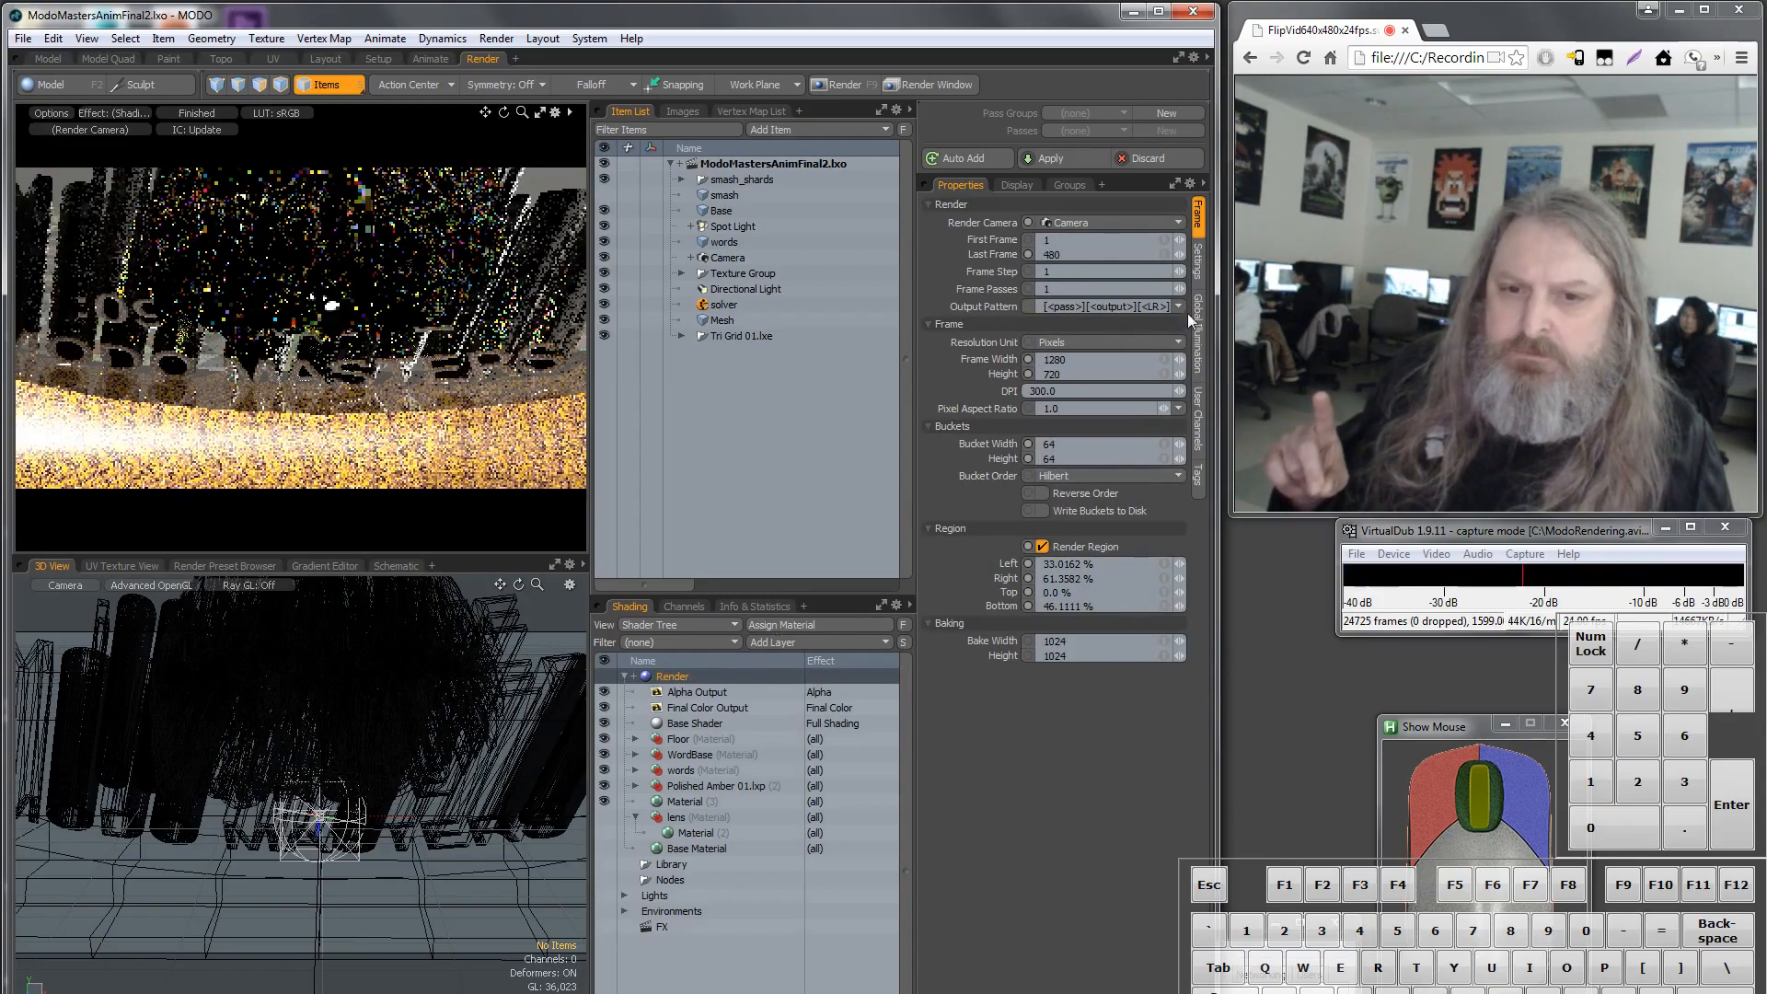
left_click(1197, 260)
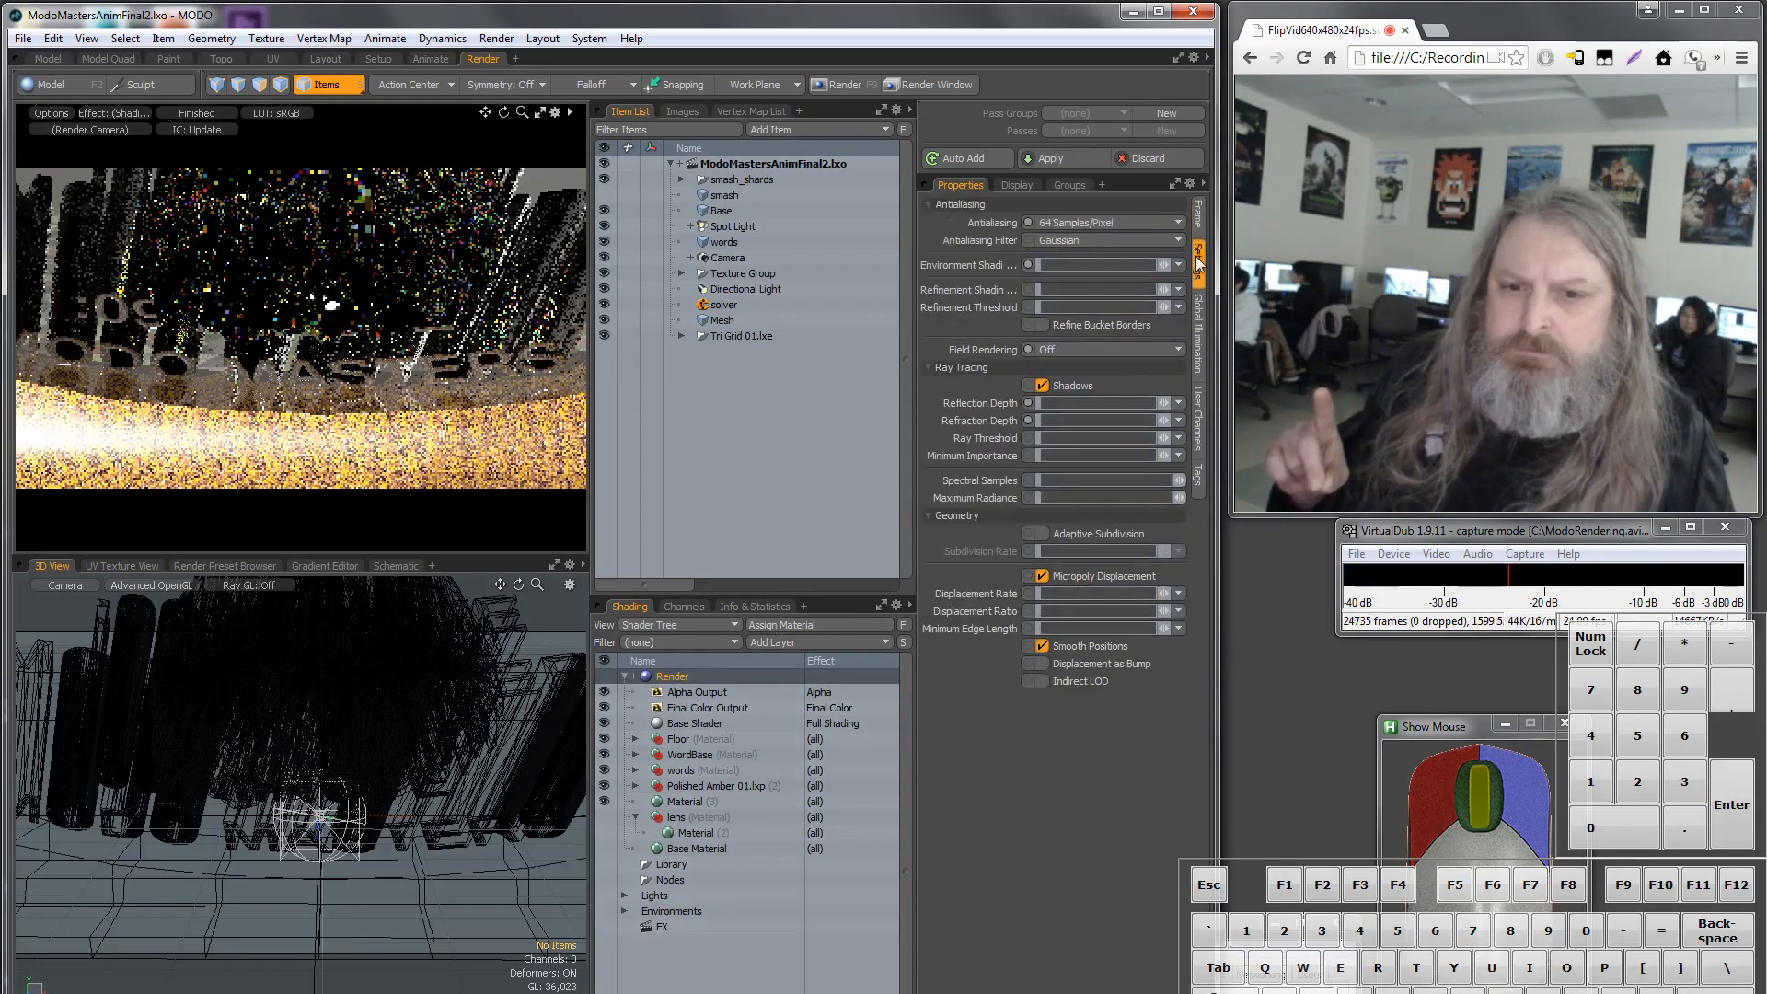
left_click(1198, 208)
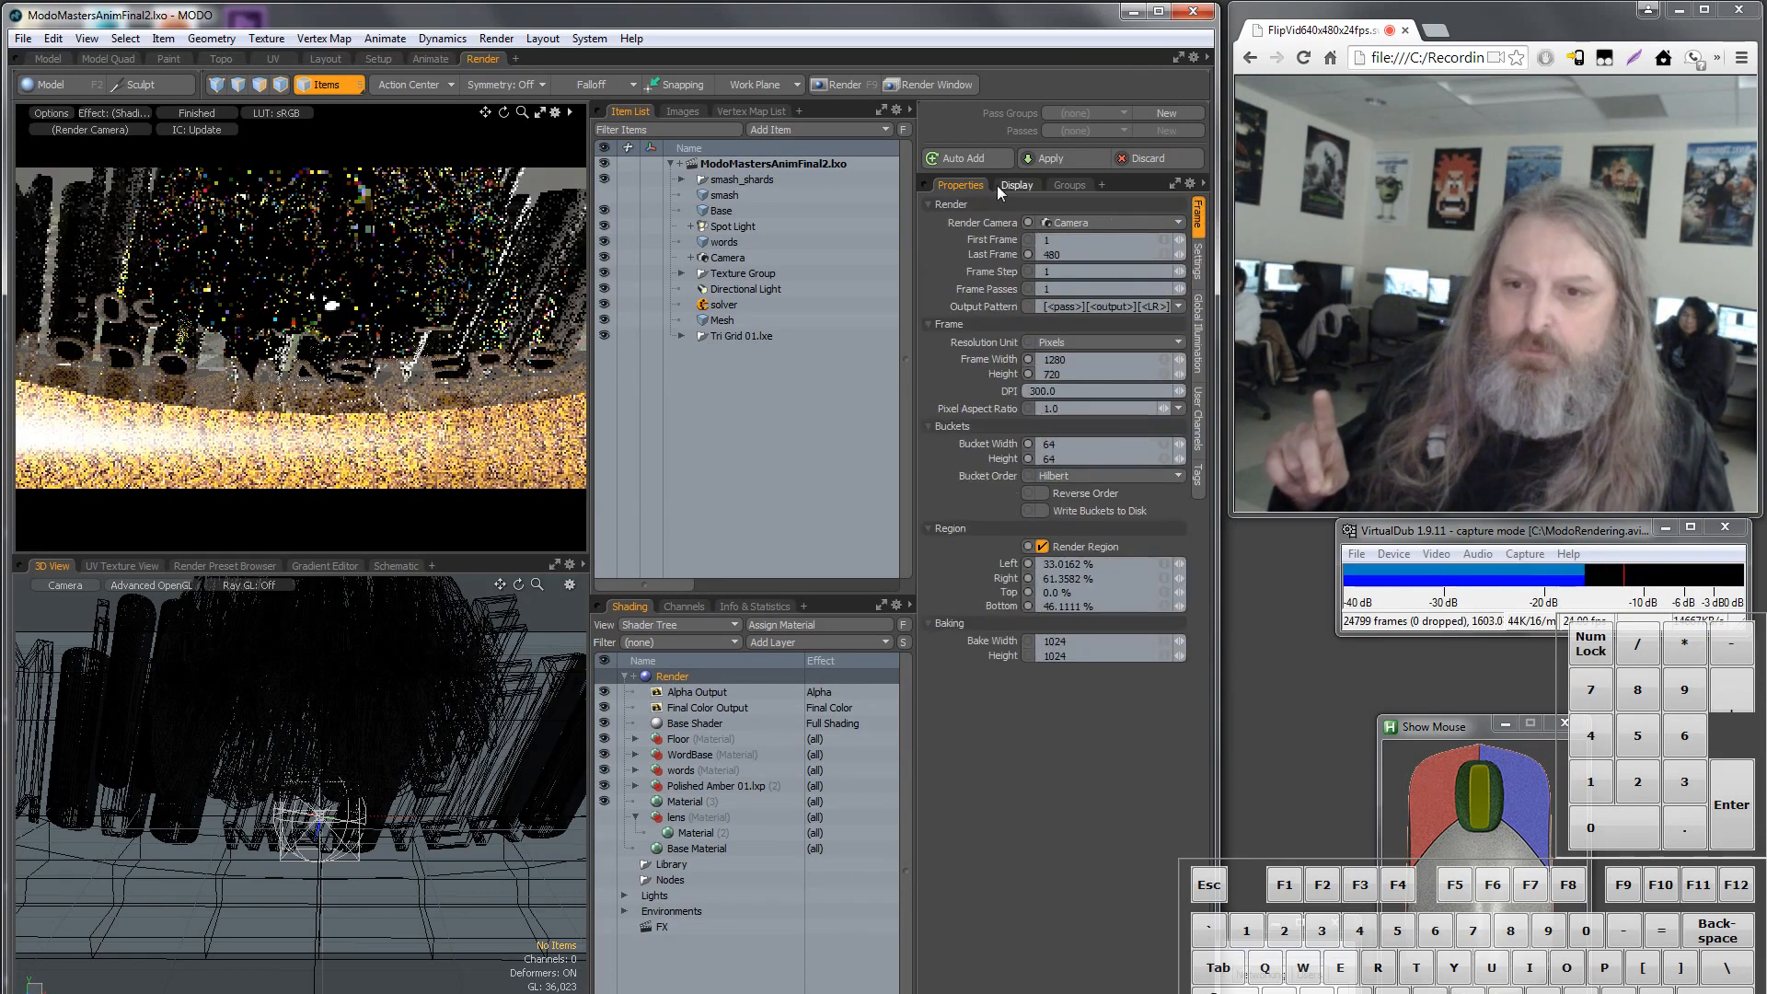
left_click(775, 163)
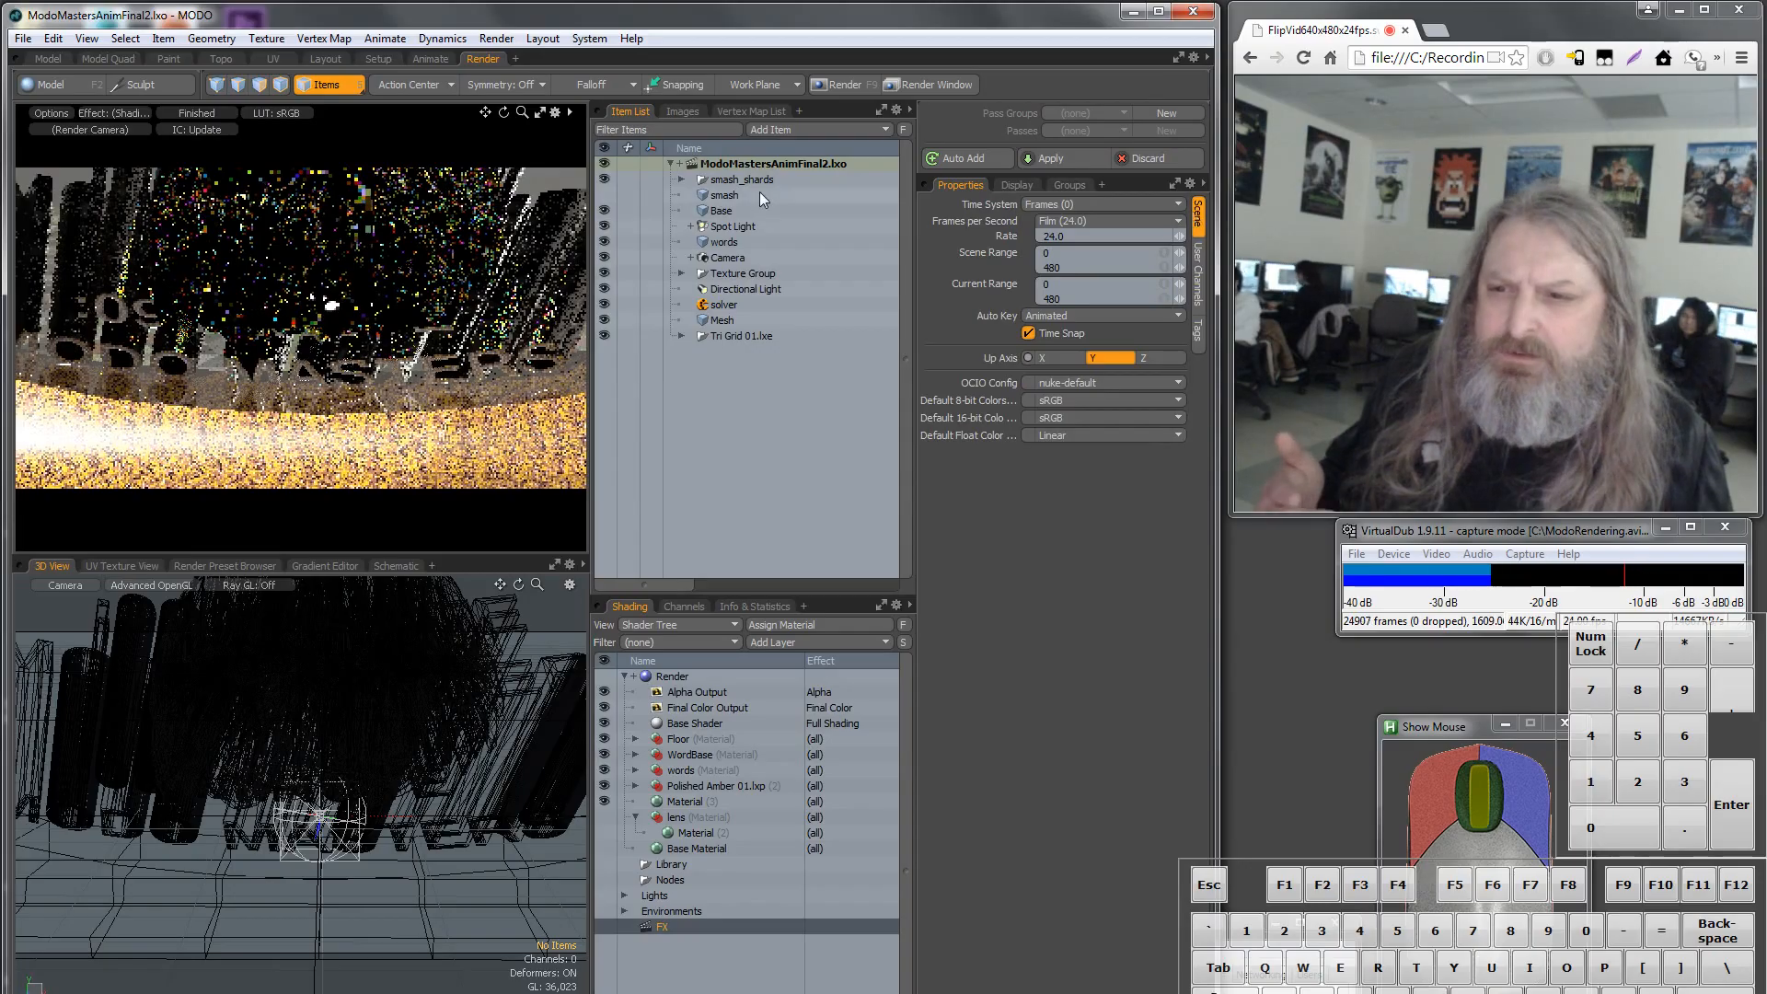
Start choosing an output file for the Final Color Output, with OpenEXR Half 16-bit (*.exr) as the file type.
left_click(703, 707)
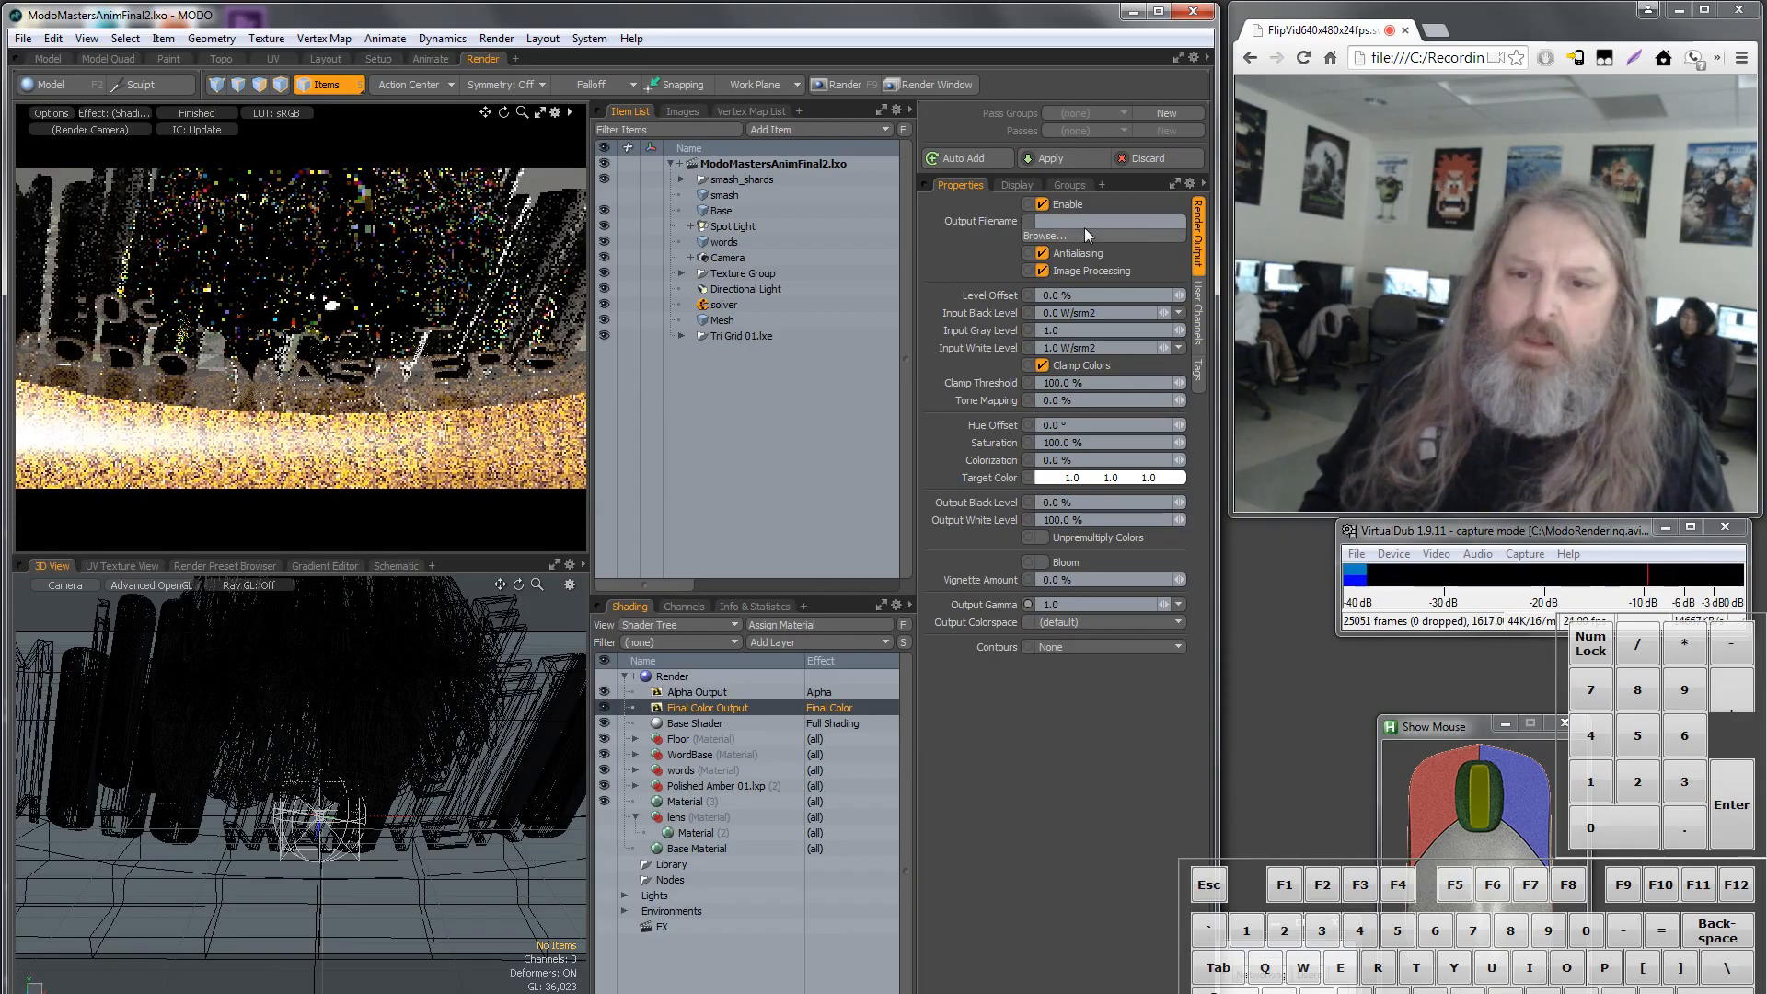
left_click(1045, 236)
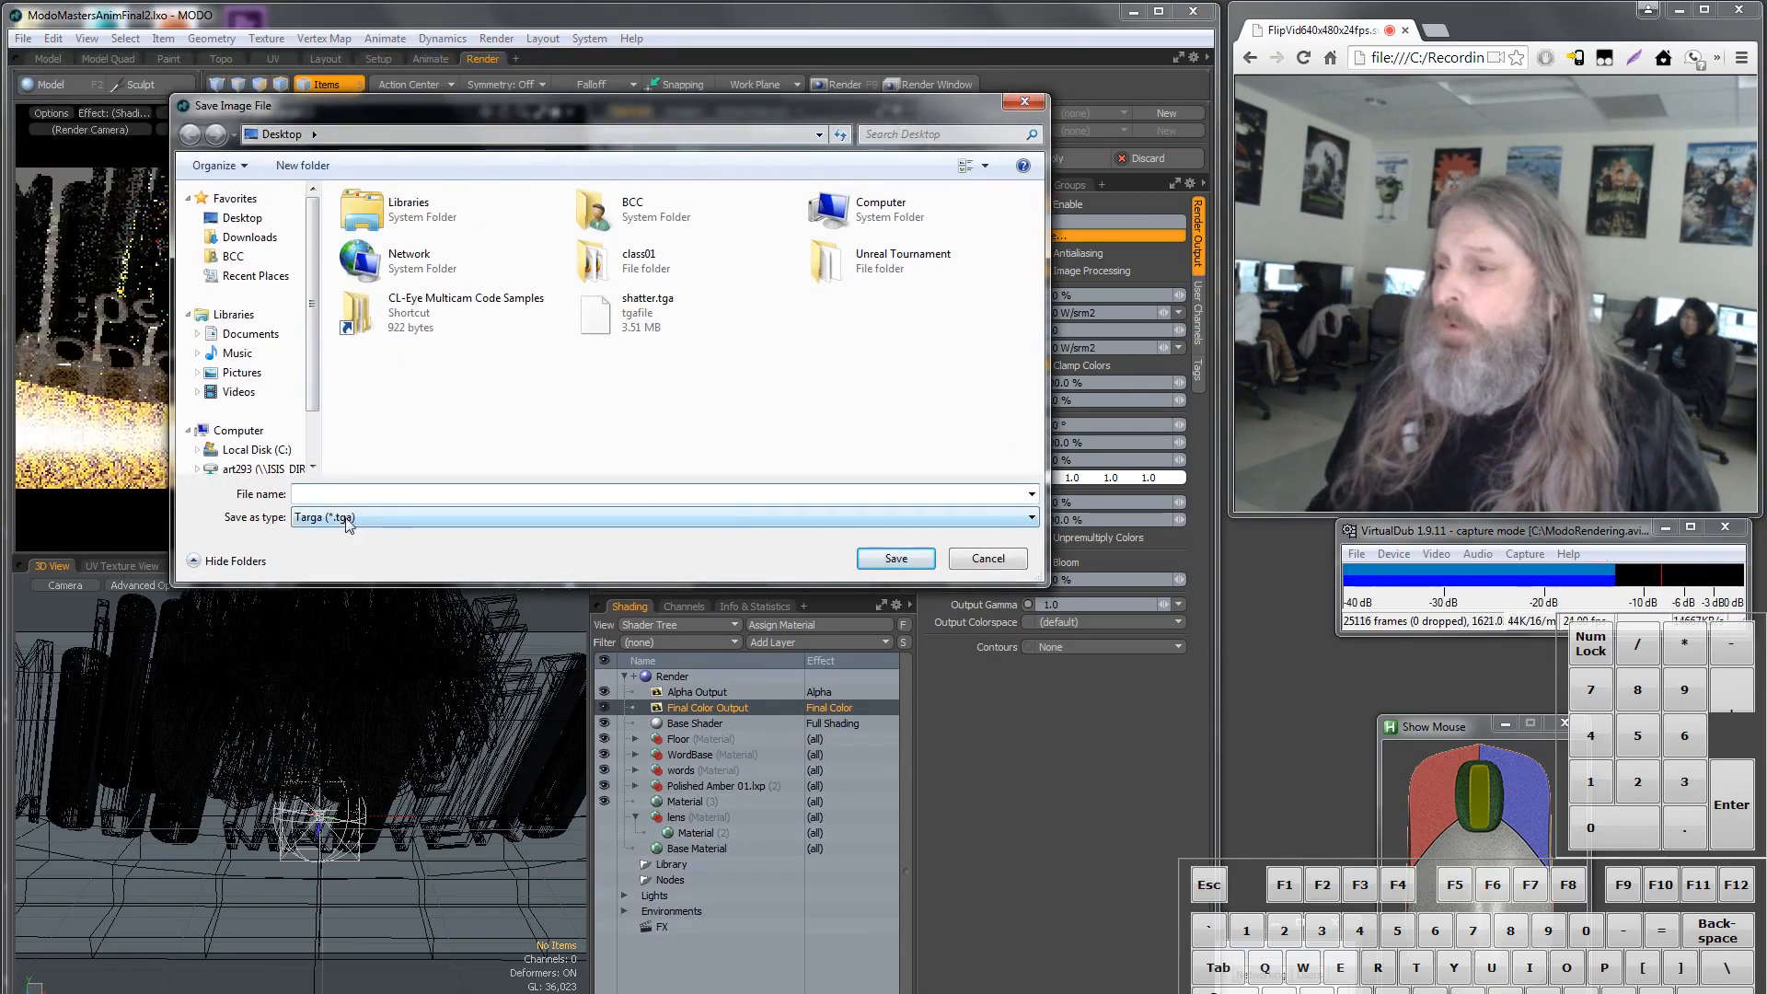
left_click(347, 519)
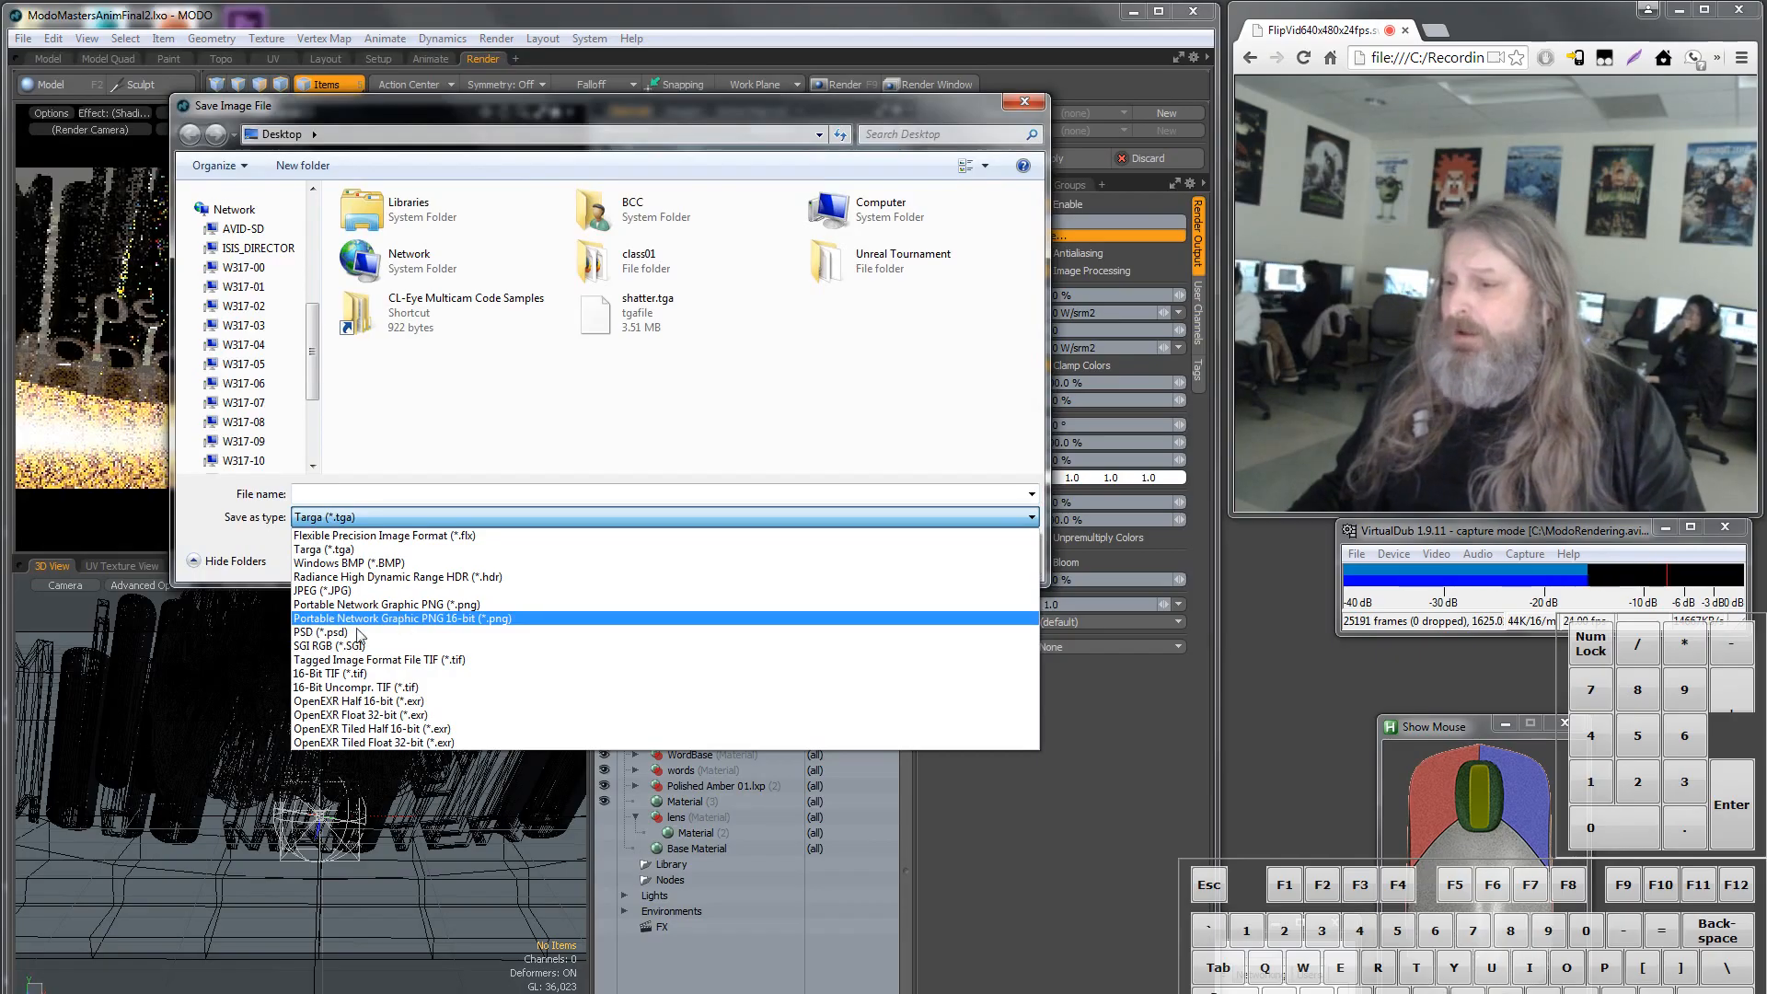
left_click(406, 703)
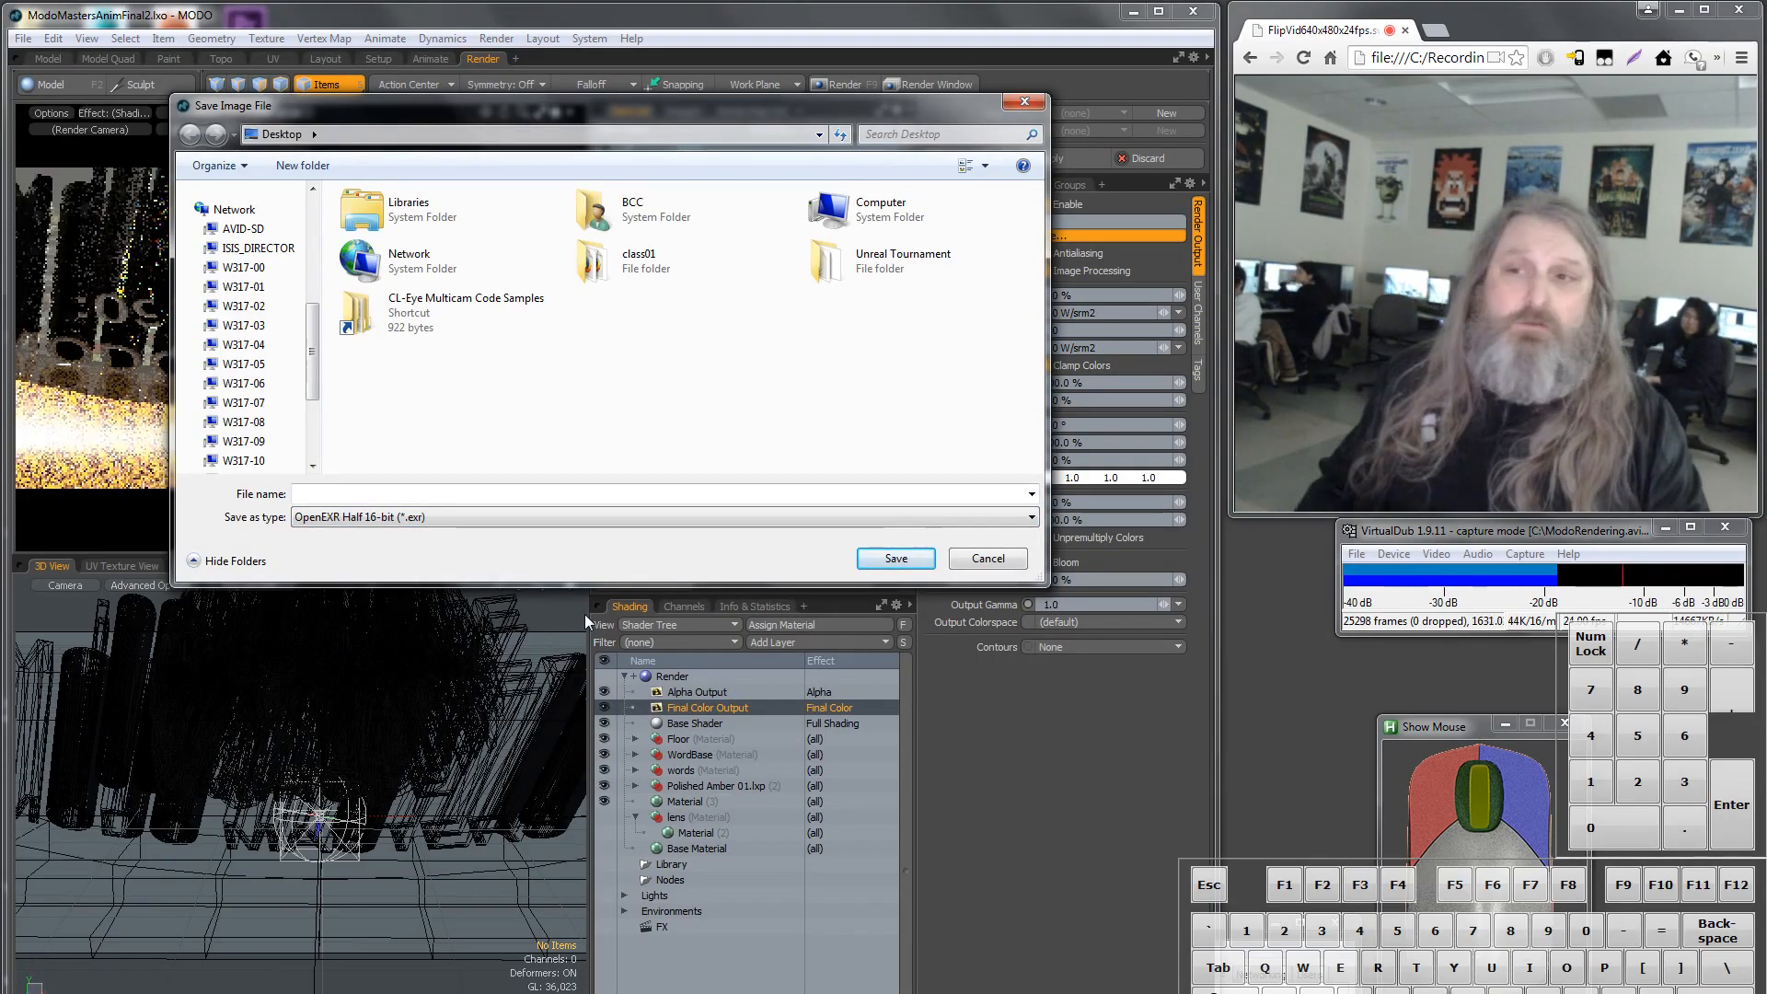
Browse to the fra folder on the art293 (Z:) network drive for the image output.
left_click_drag(313, 350, 316, 265)
left_click(262, 384)
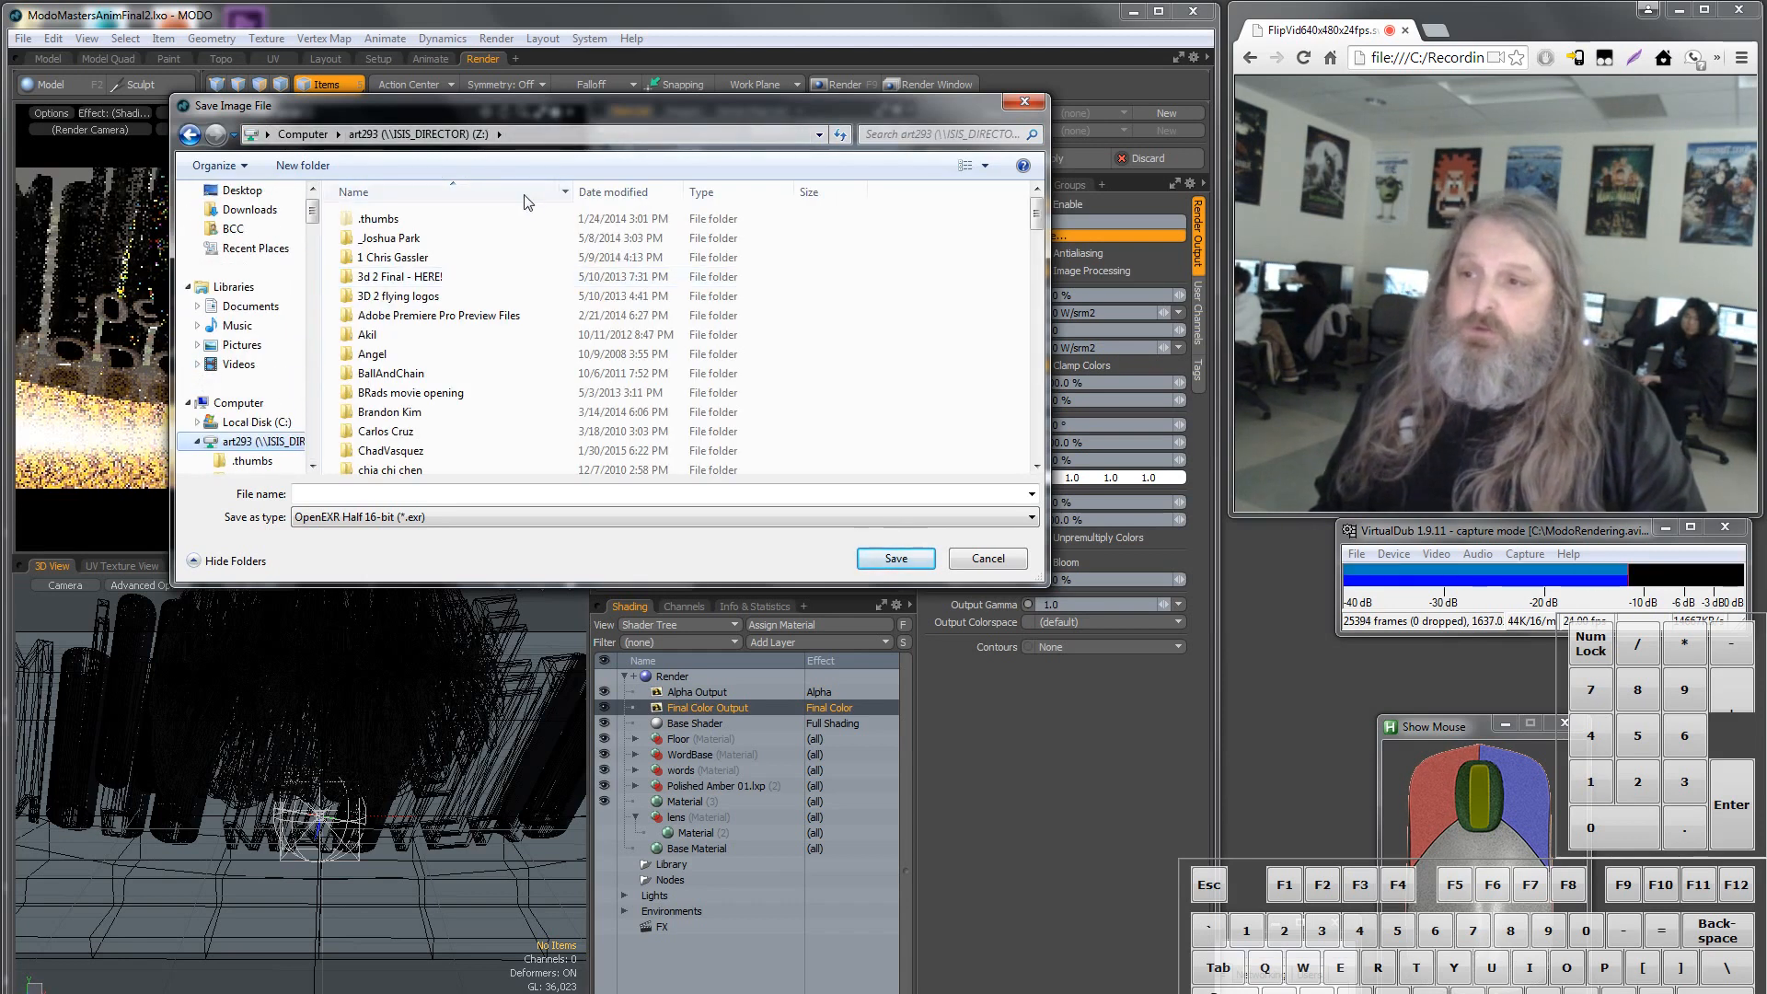
left_click(466, 195)
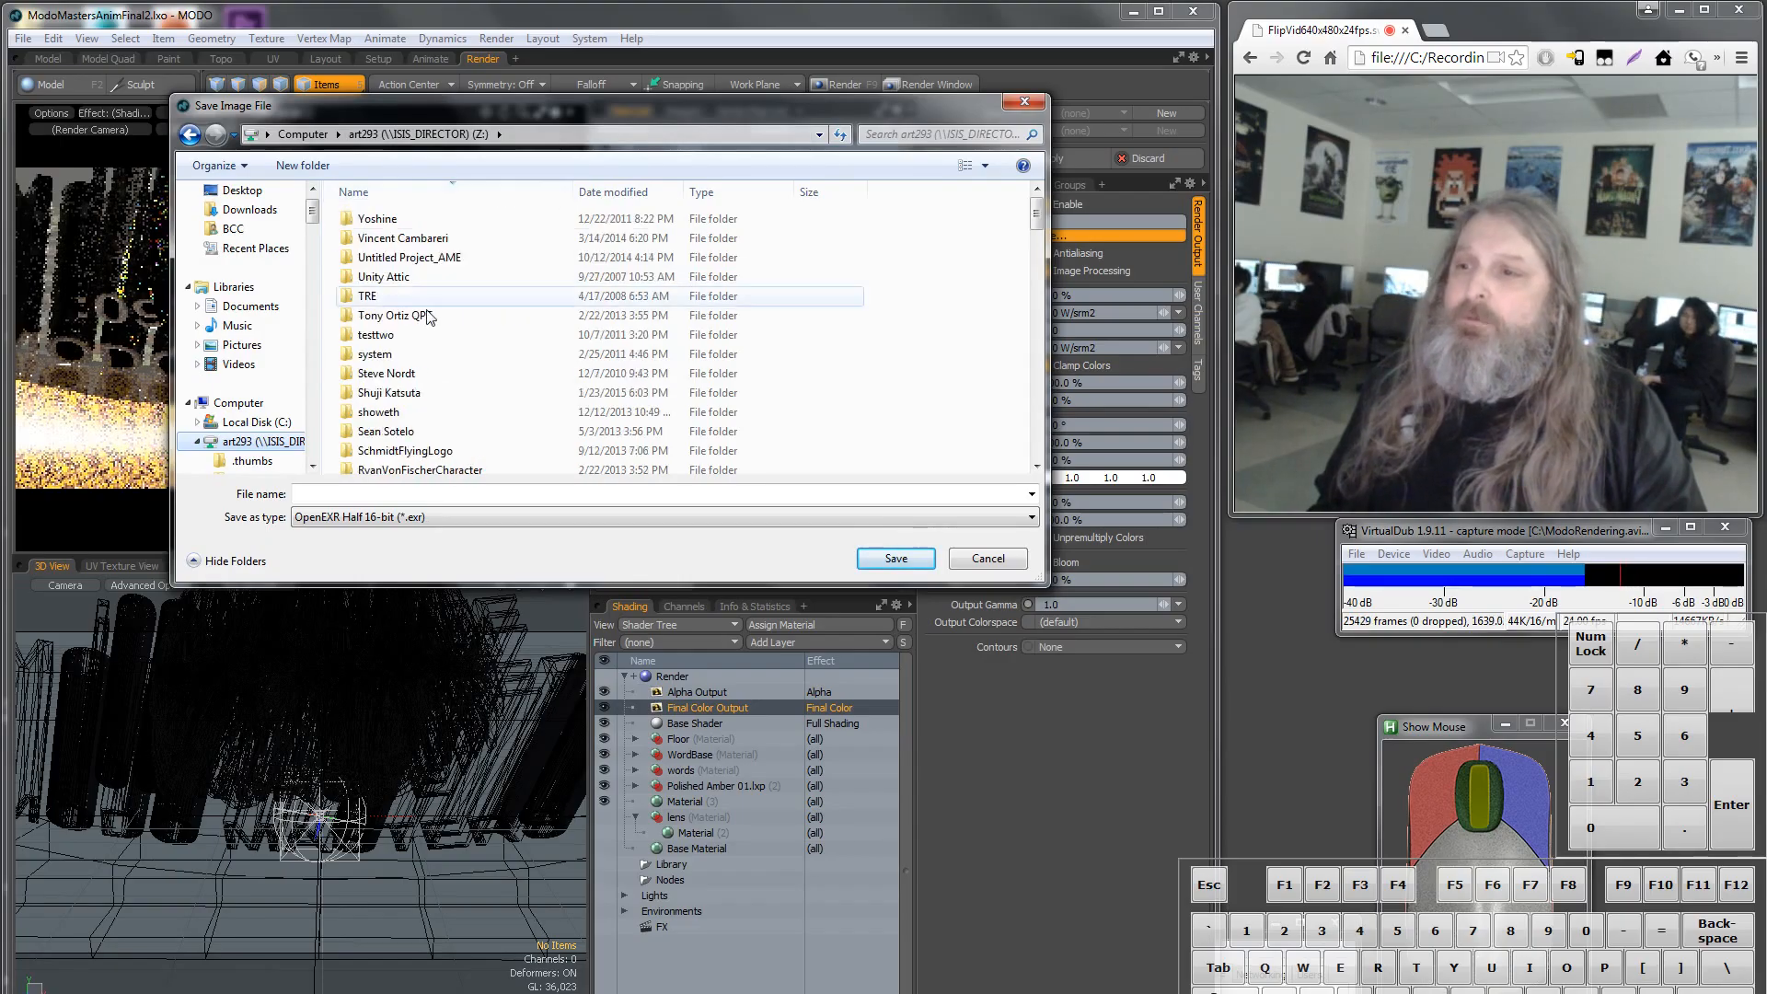
left_click_drag(1036, 221, 1038, 355)
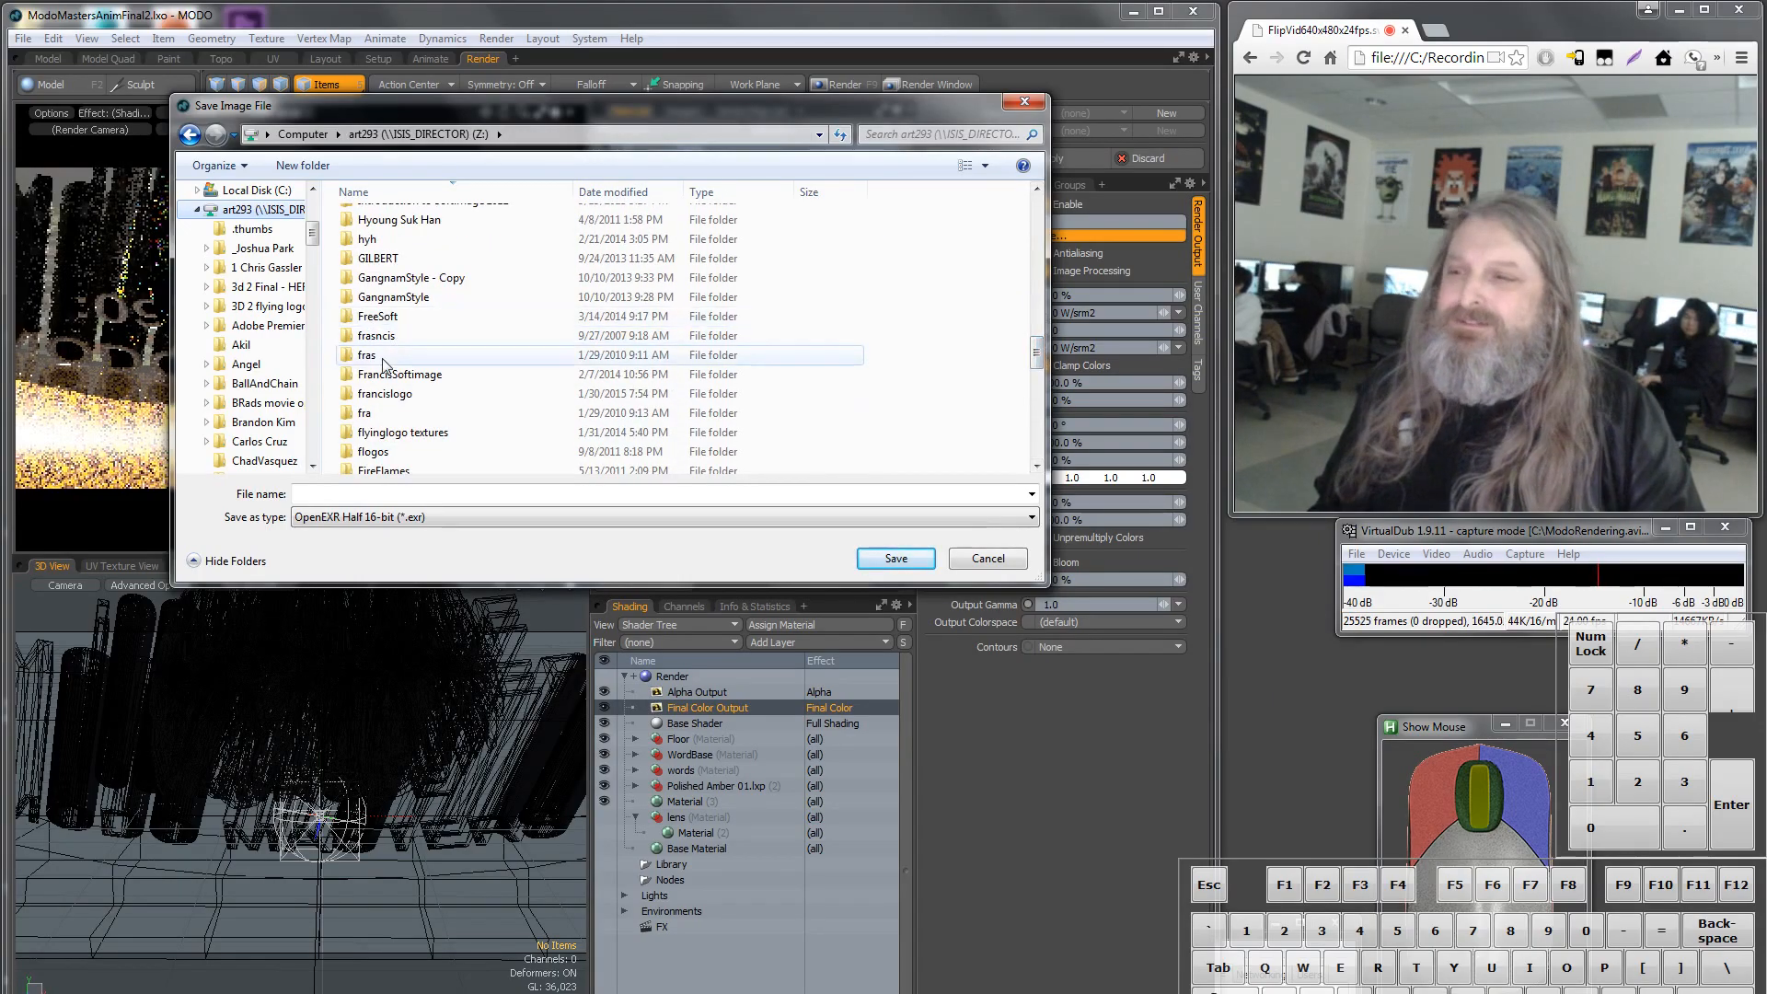
double_click(380, 413)
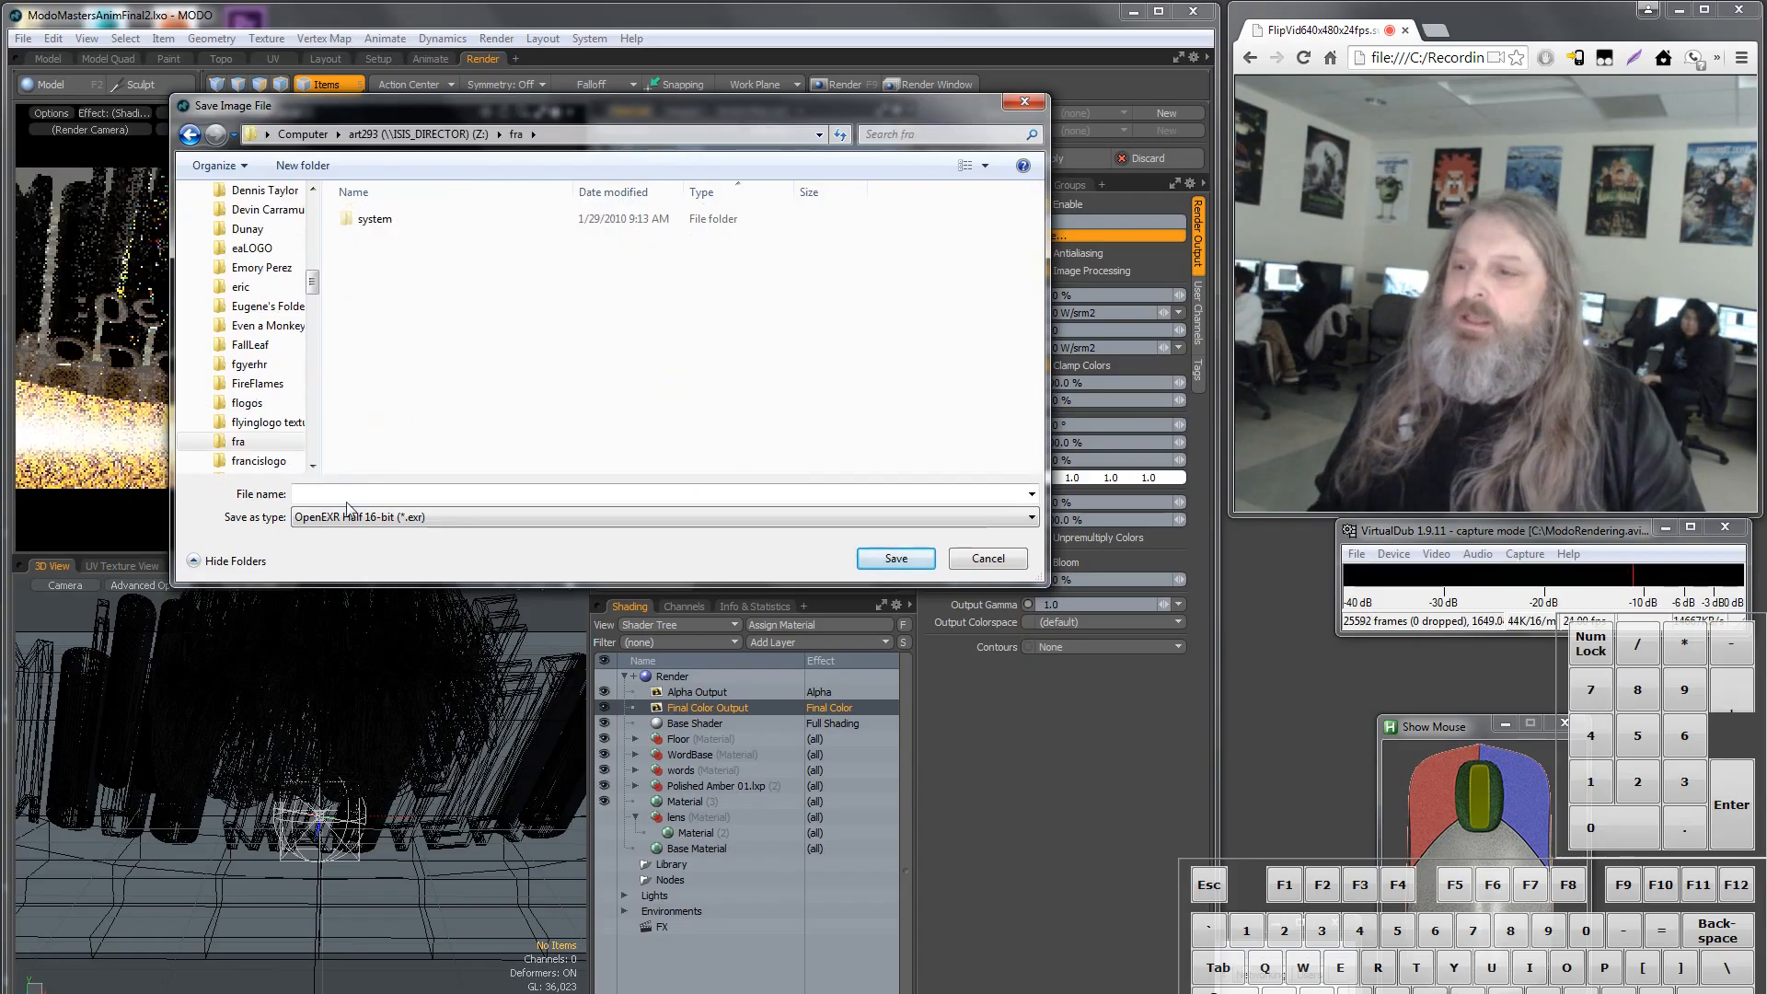
Create a folder named ModoMasters inside the fra folder and open it.
left_click(303, 166)
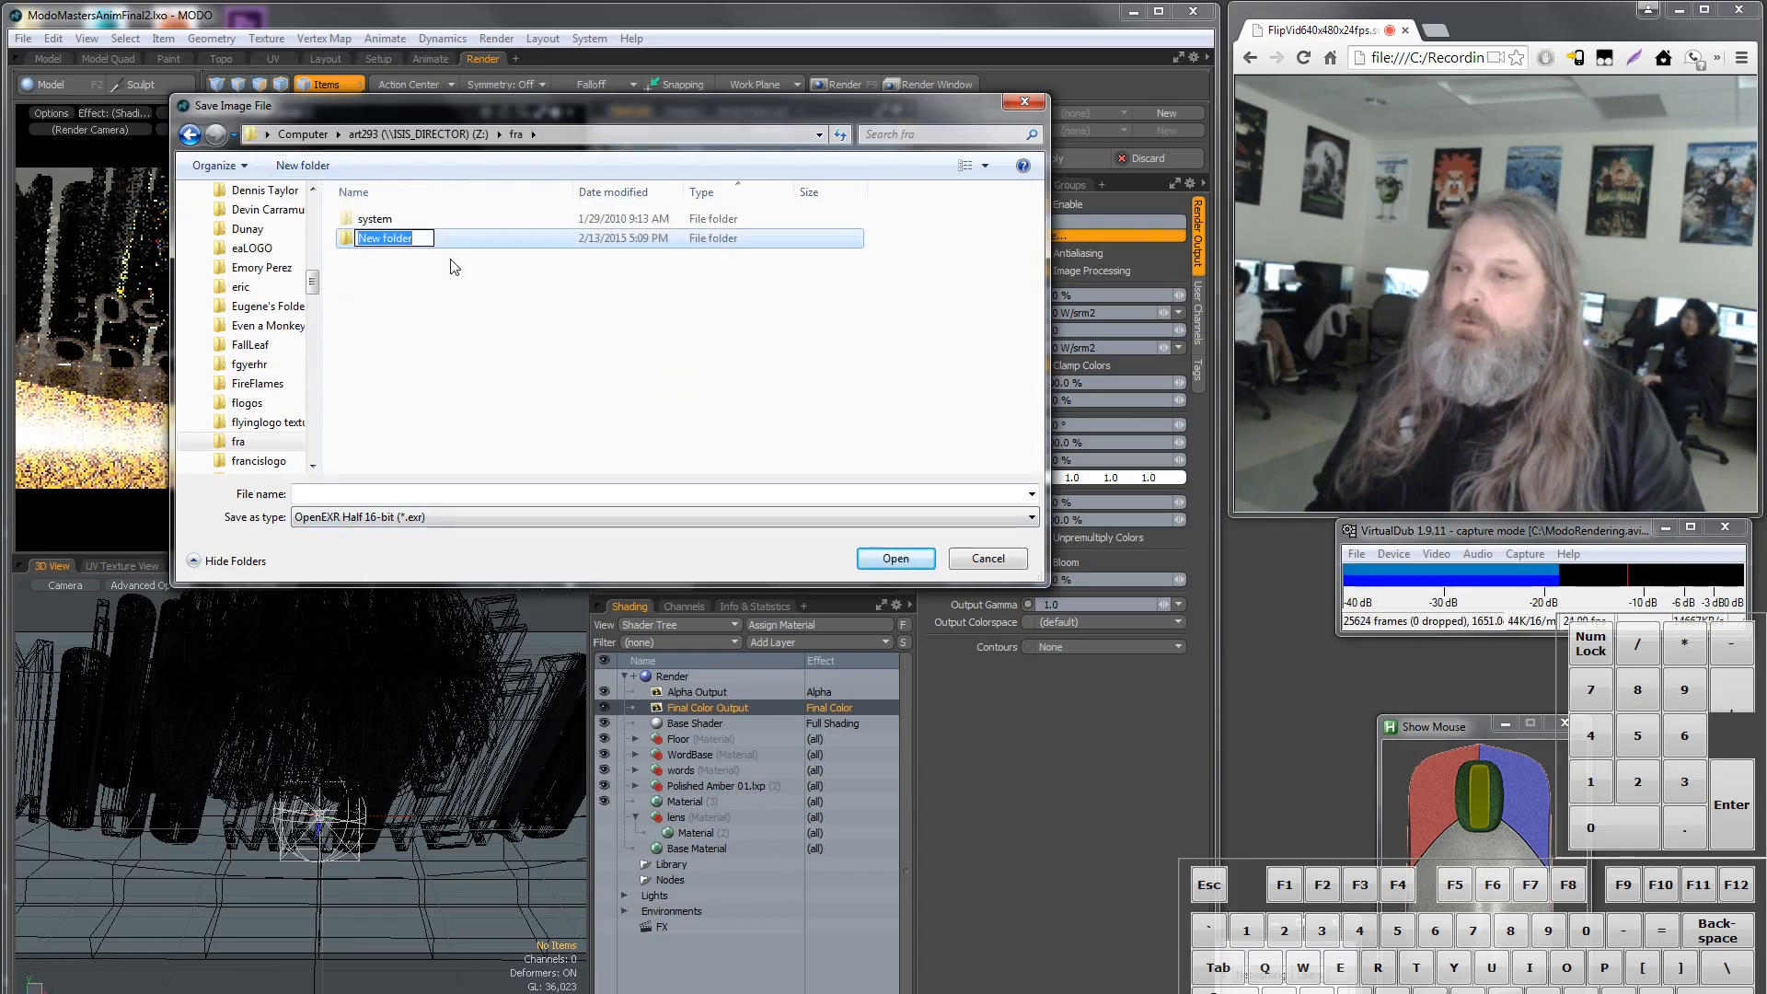
type("Mod")
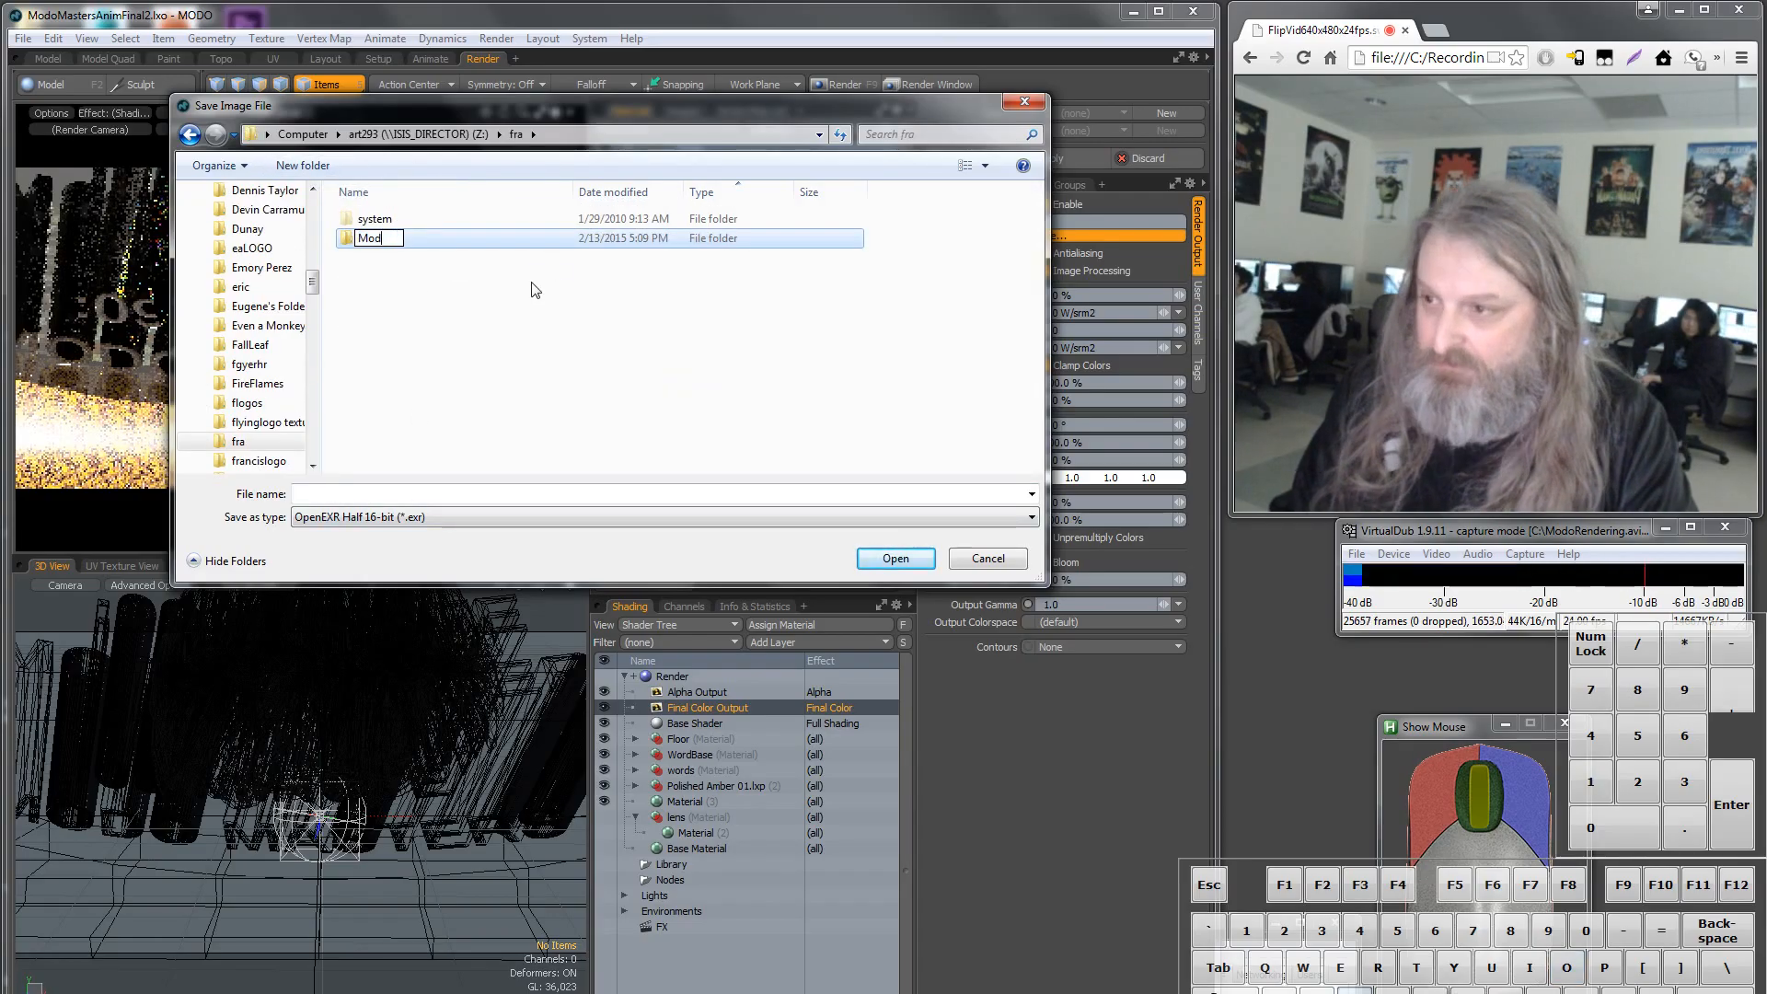
type("oMas")
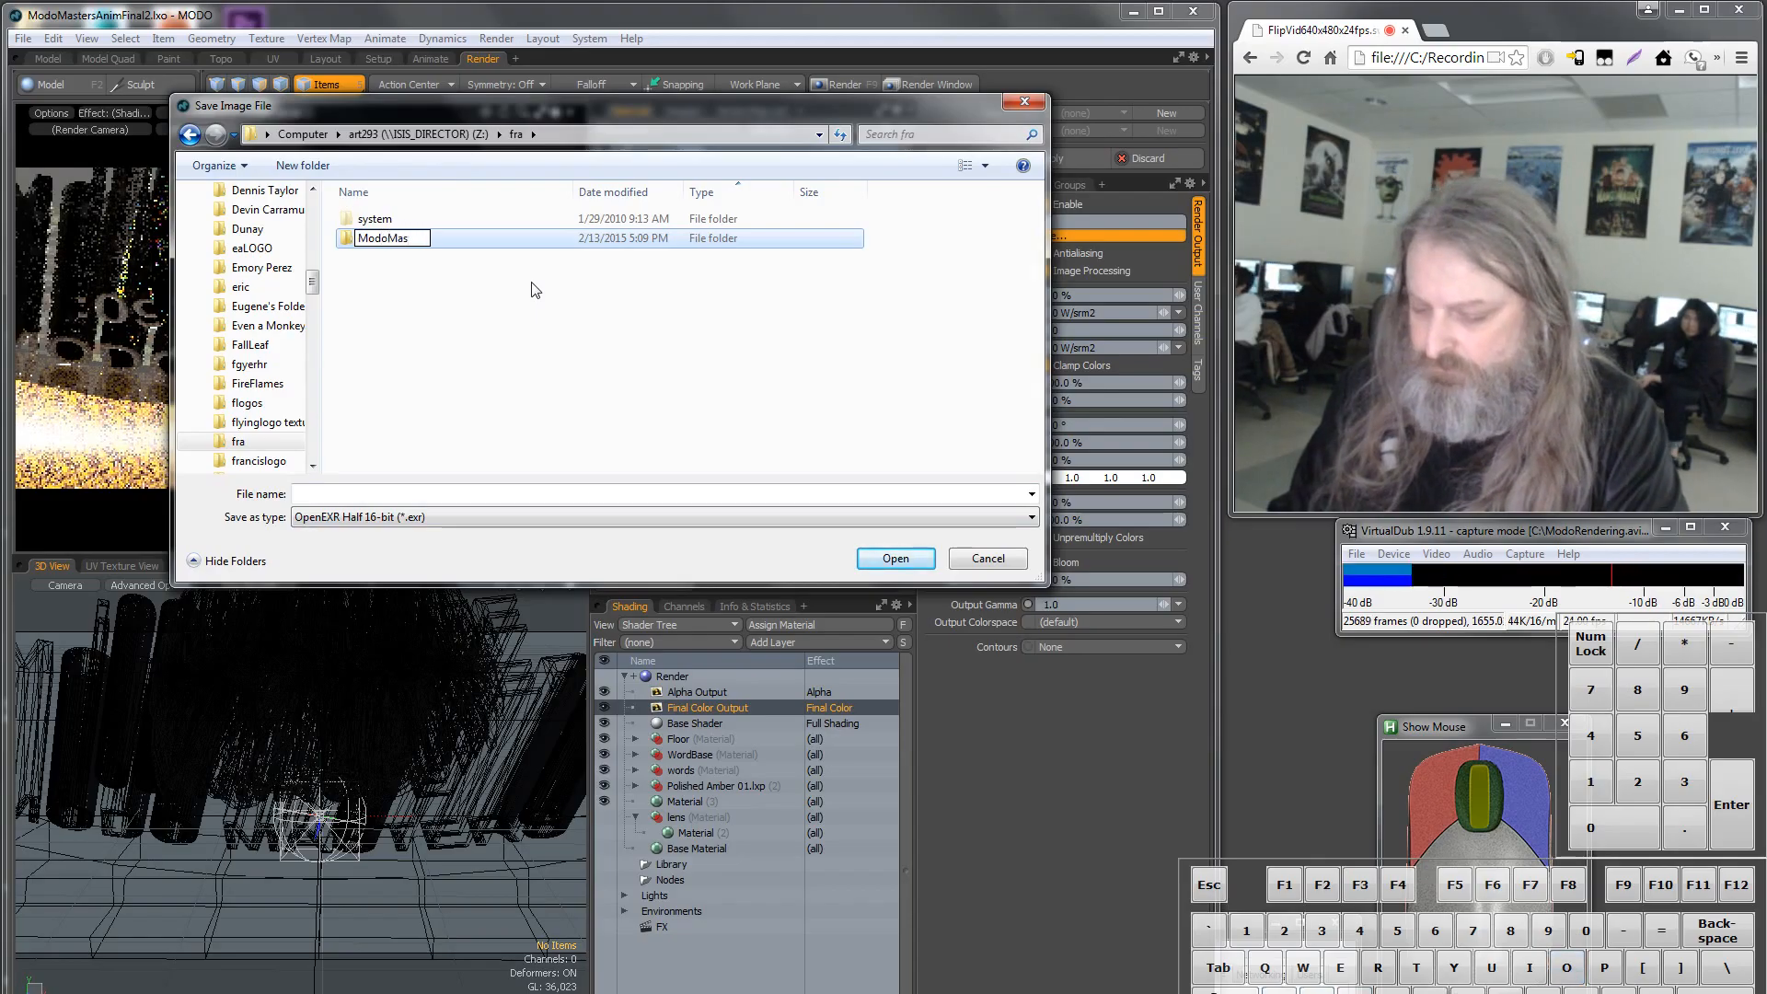
type("ters")
key("Return")
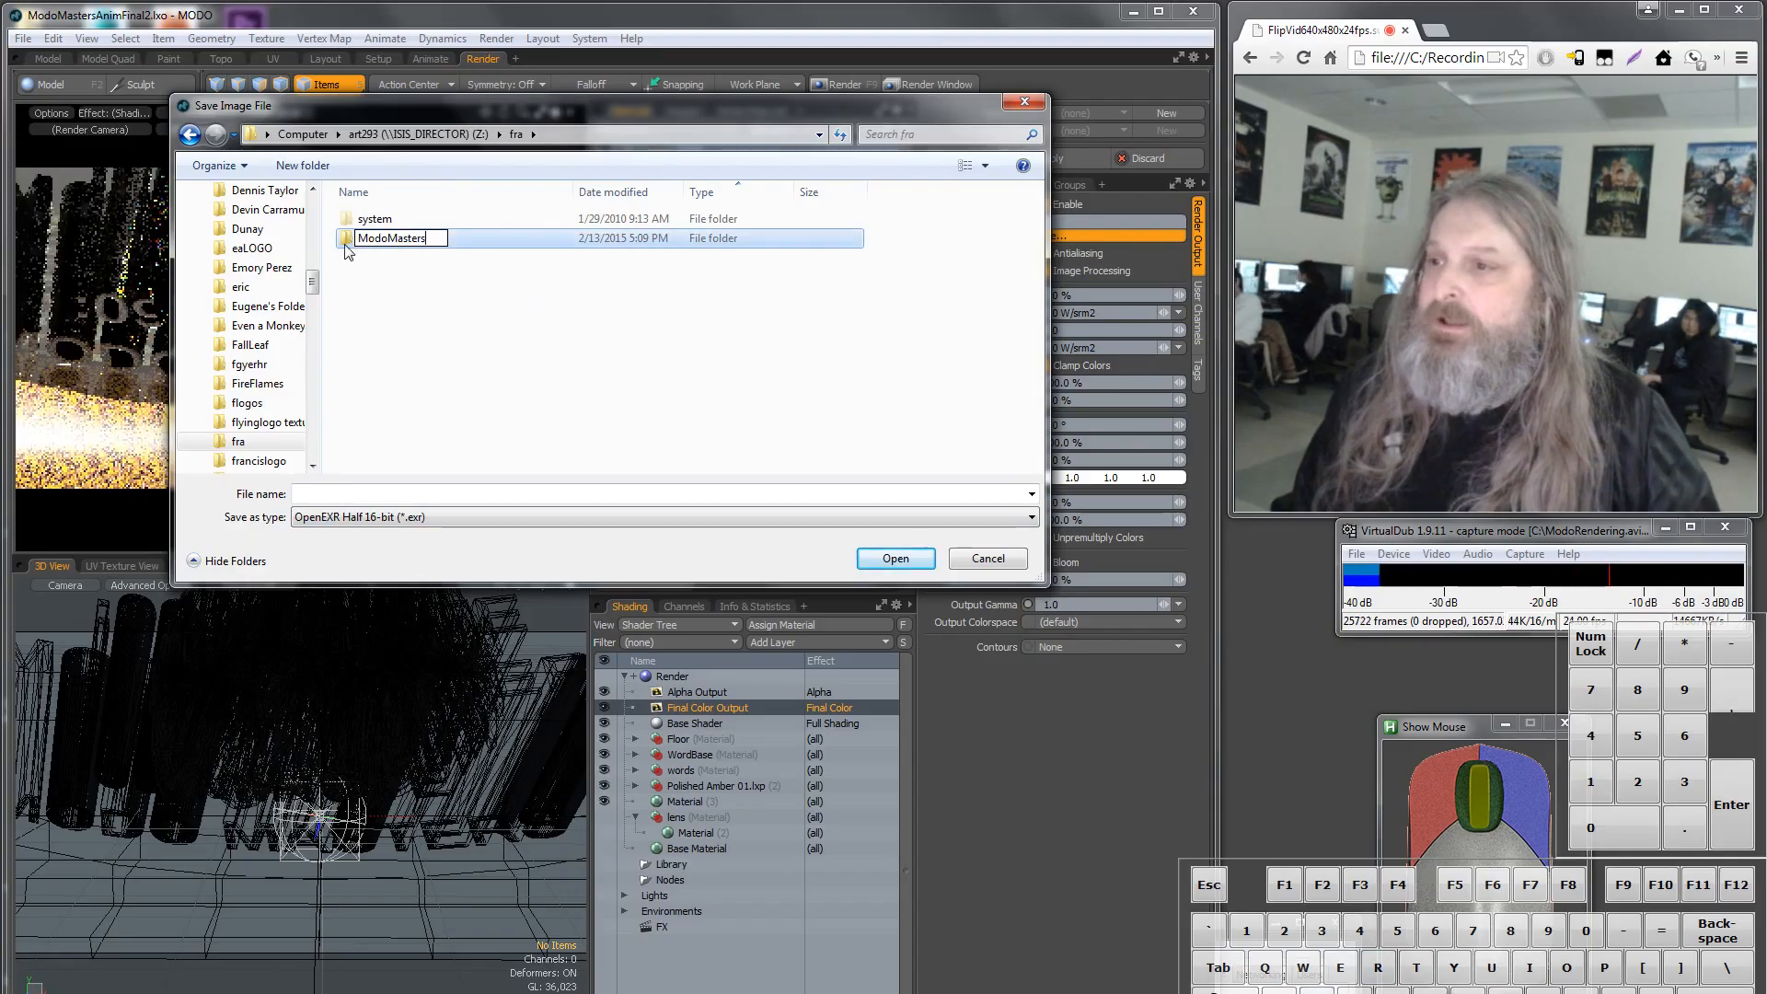
double_click(350, 239)
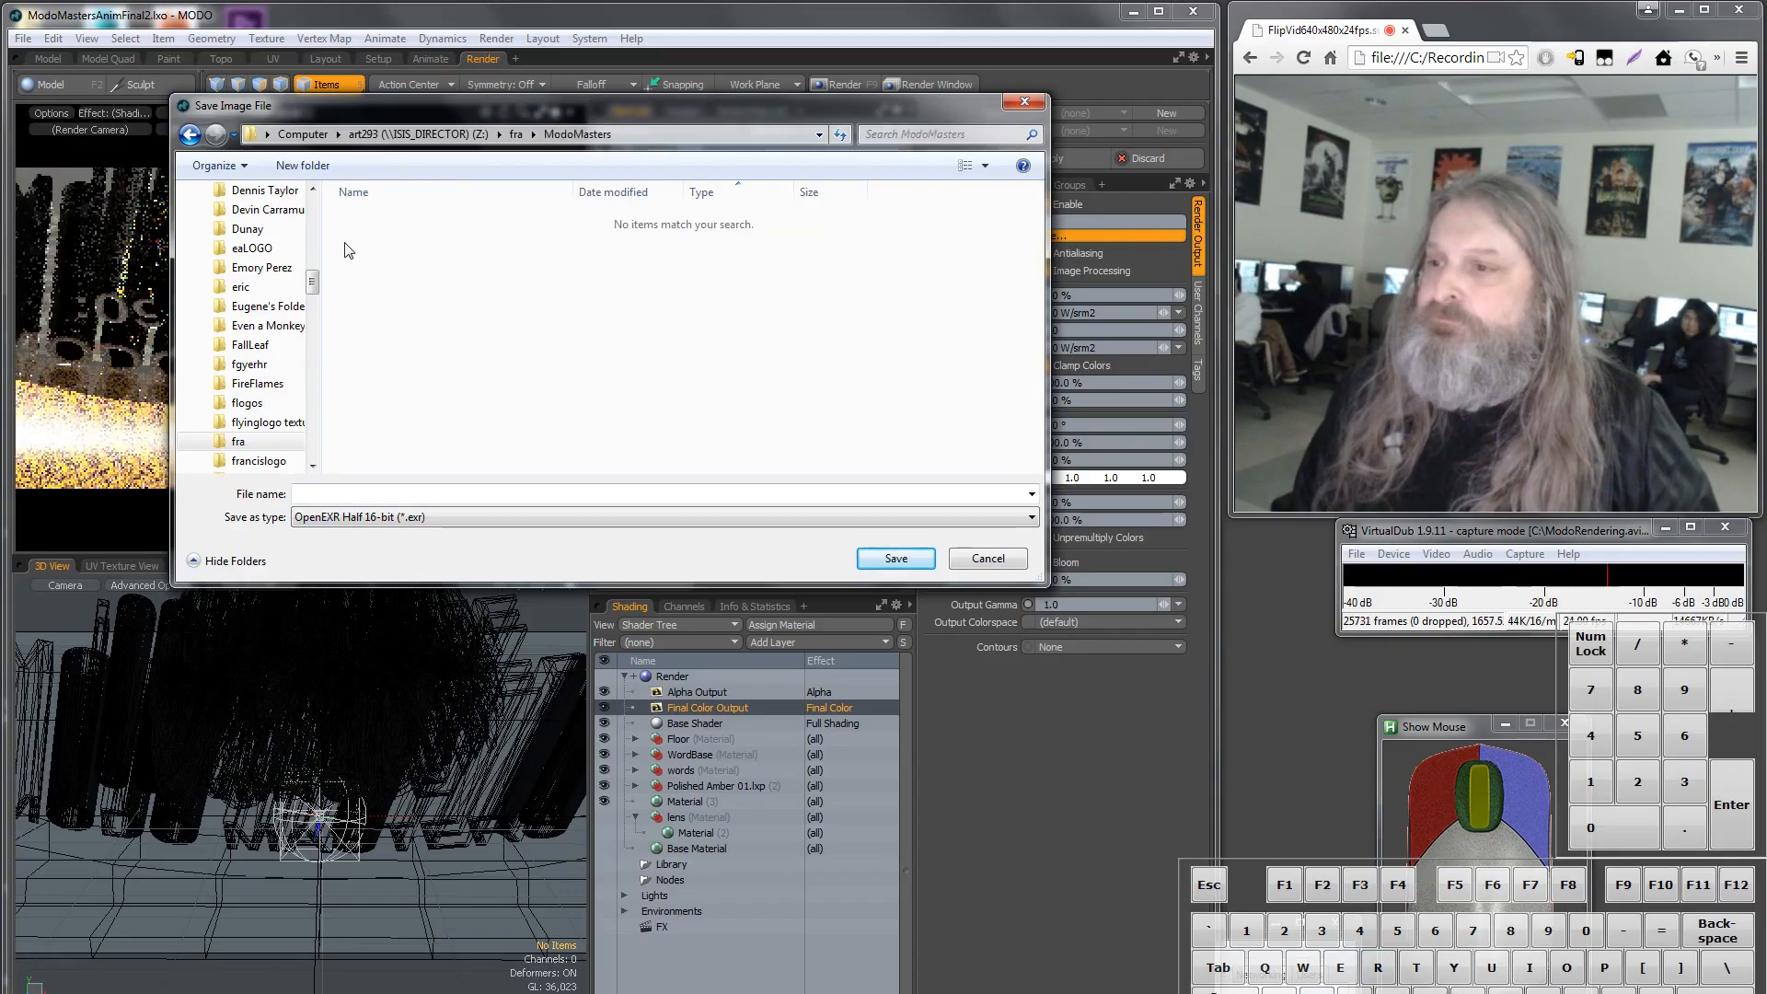
Name the output image file final and save it as the Final Color Output's destination.
left_click(538, 493)
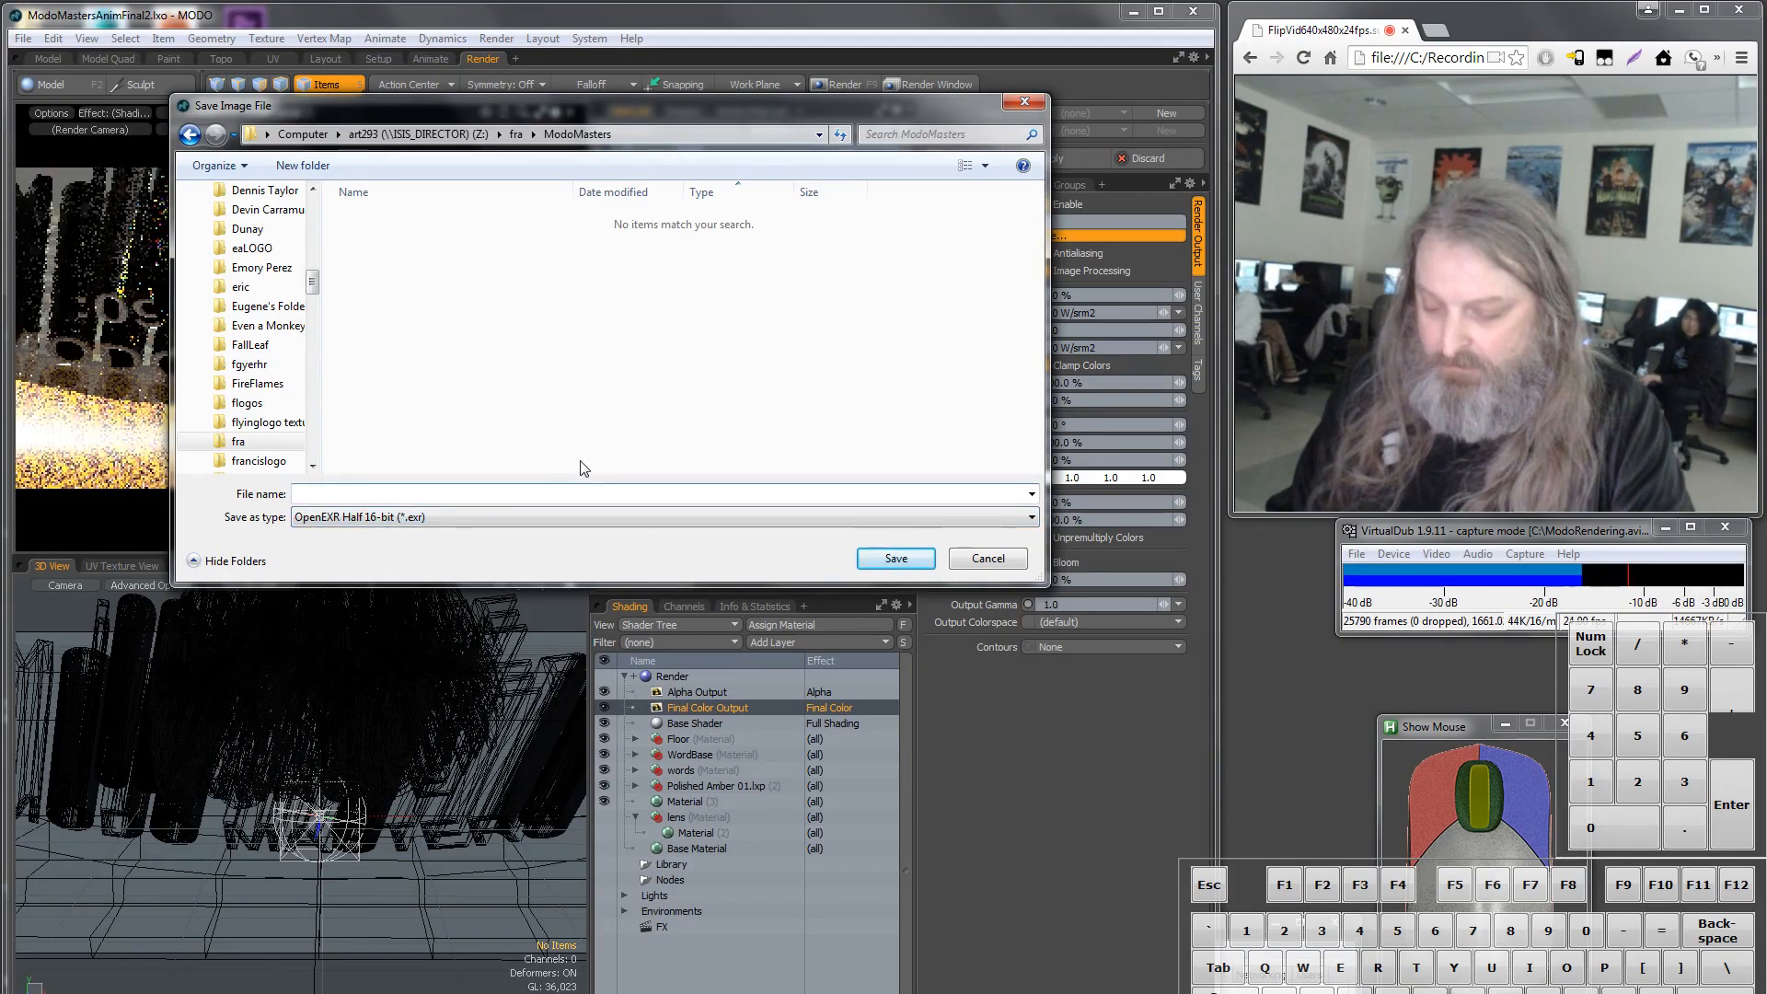
left_click(898, 559)
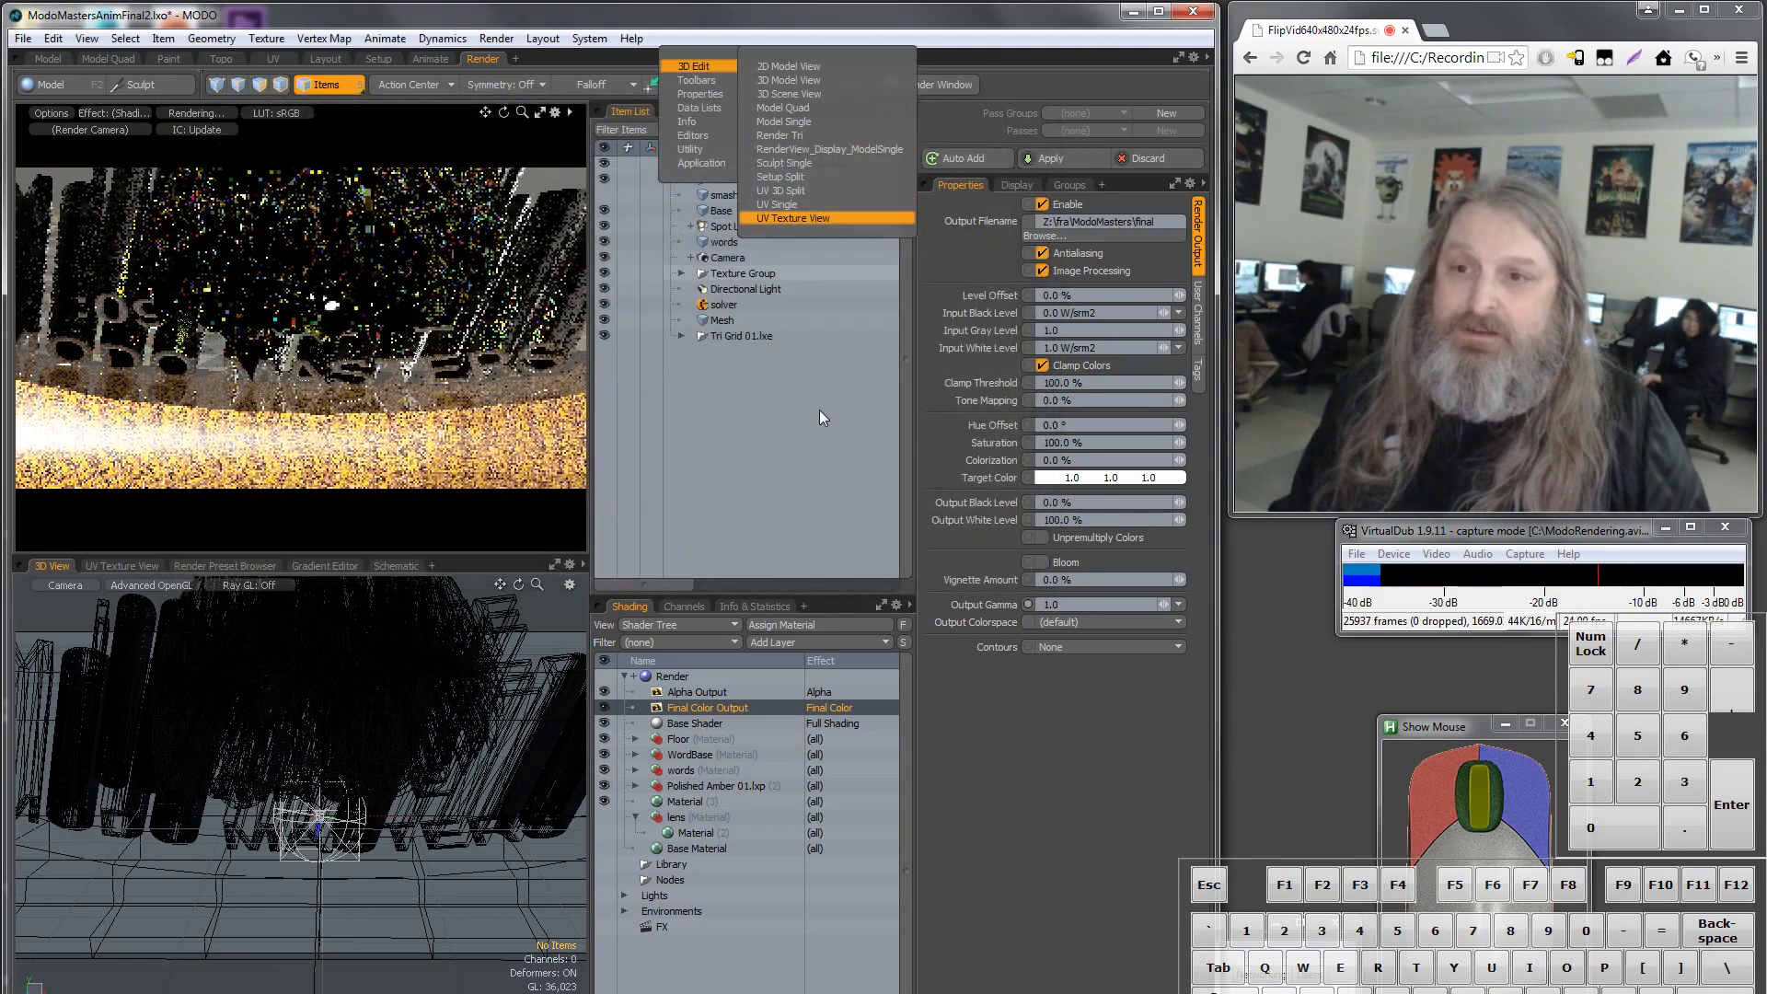
left_click(1081, 831)
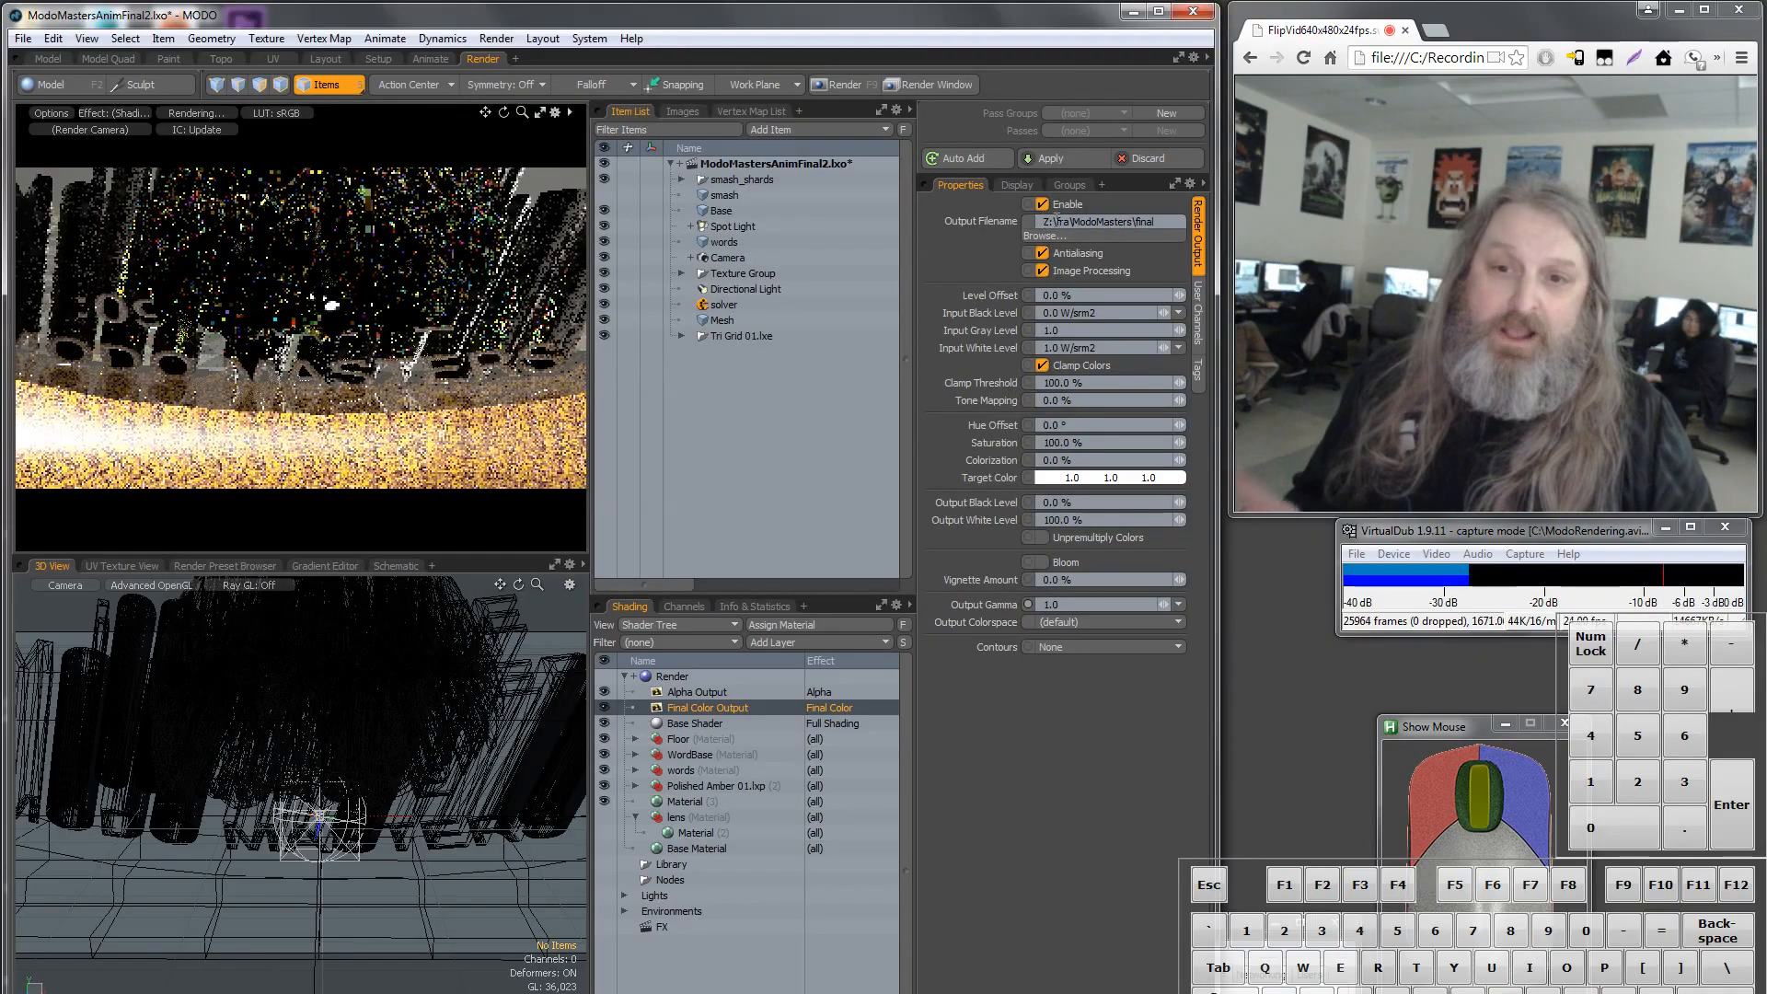
Save the scene under the new name ModoMastersAnimFinal3.lxo on Local Disk (C:).
left_click(23, 39)
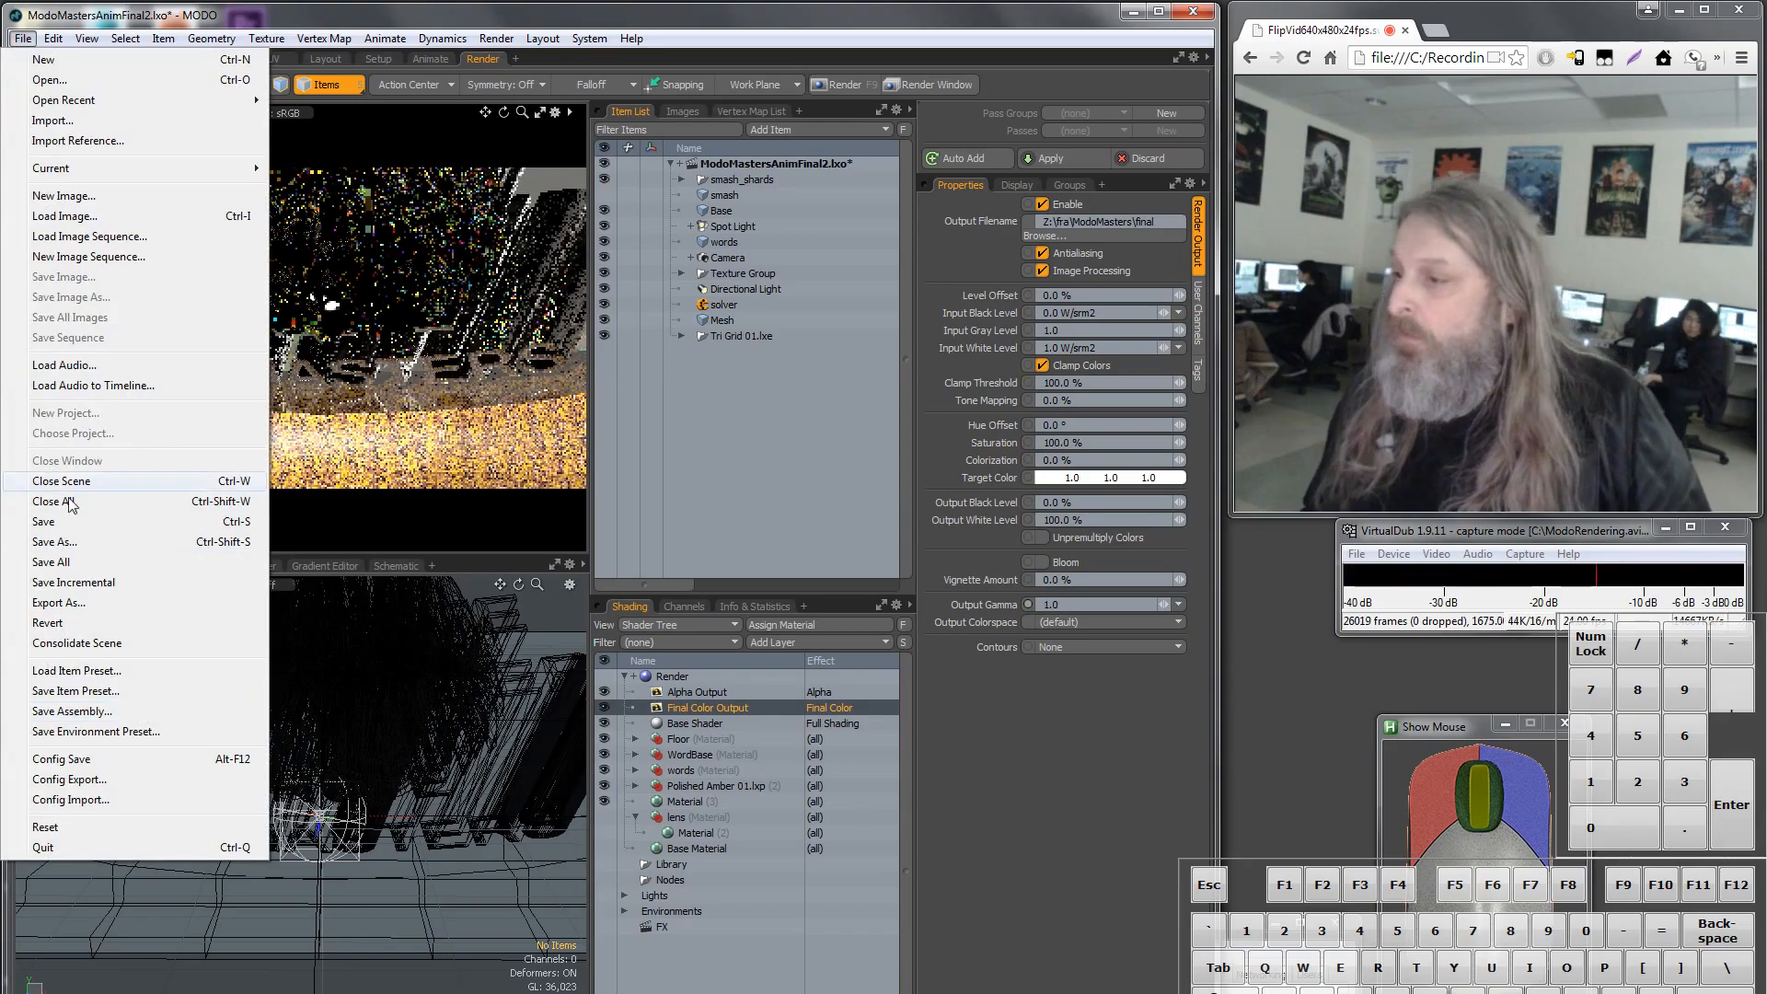
left_click(54, 542)
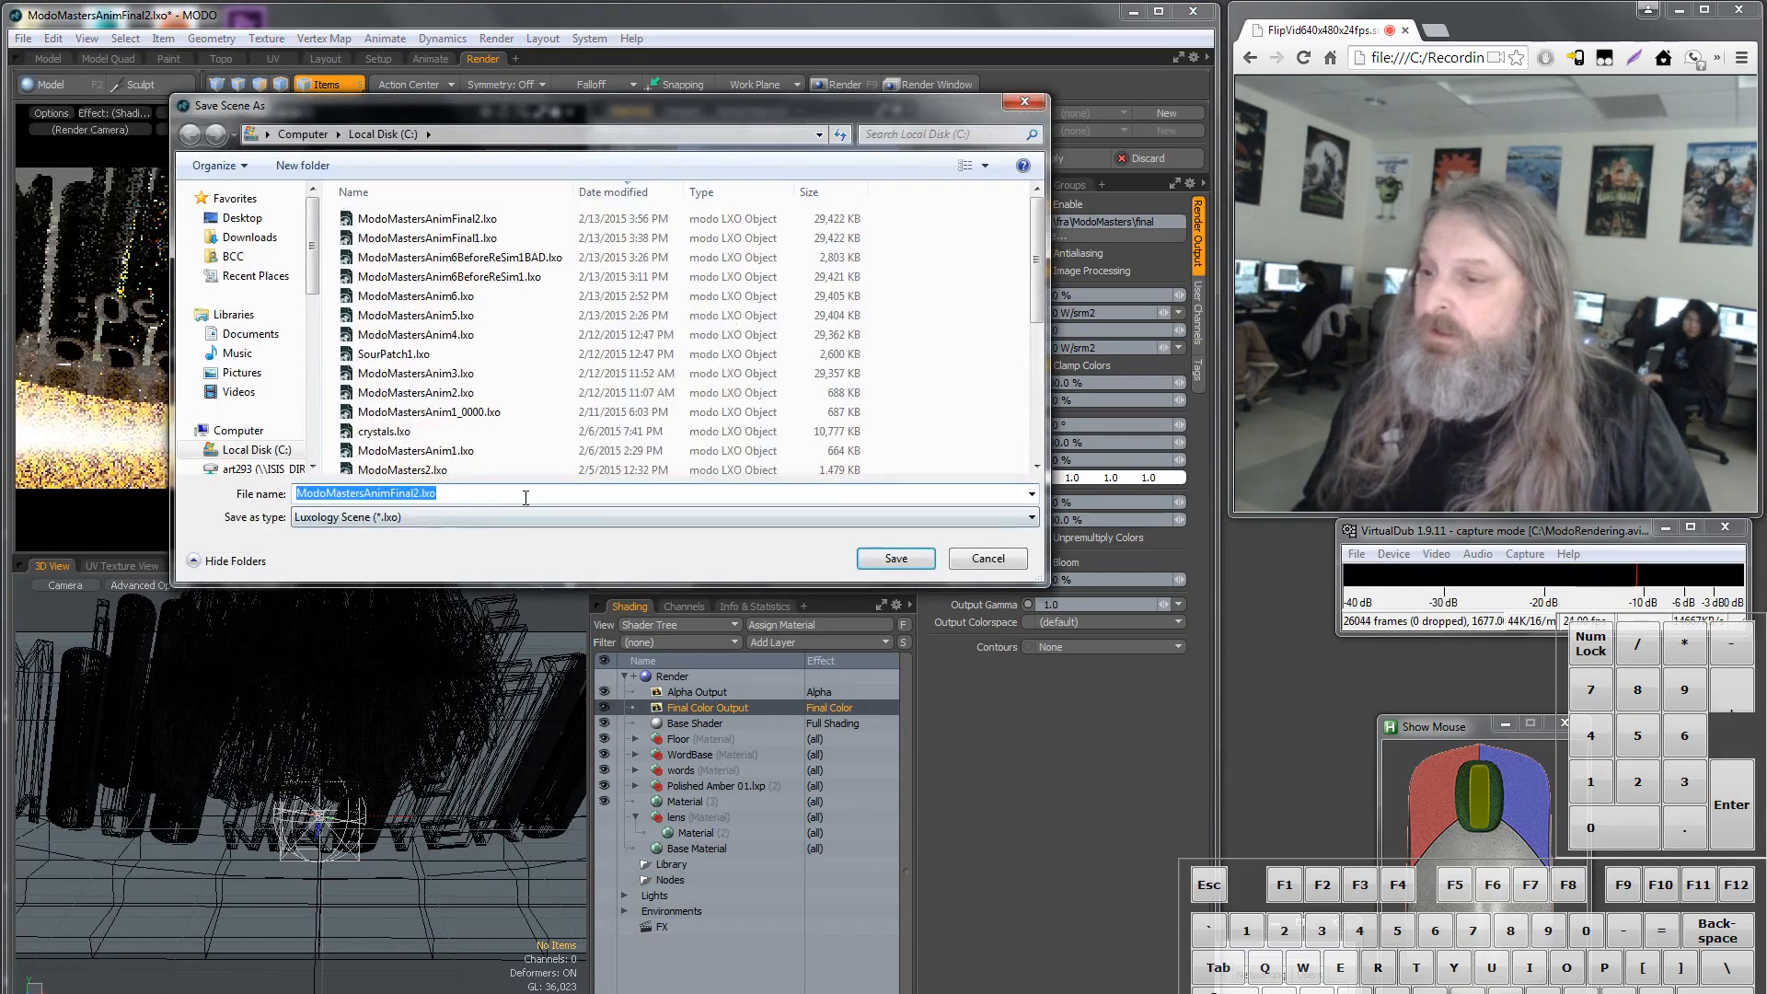
left_click(525, 497)
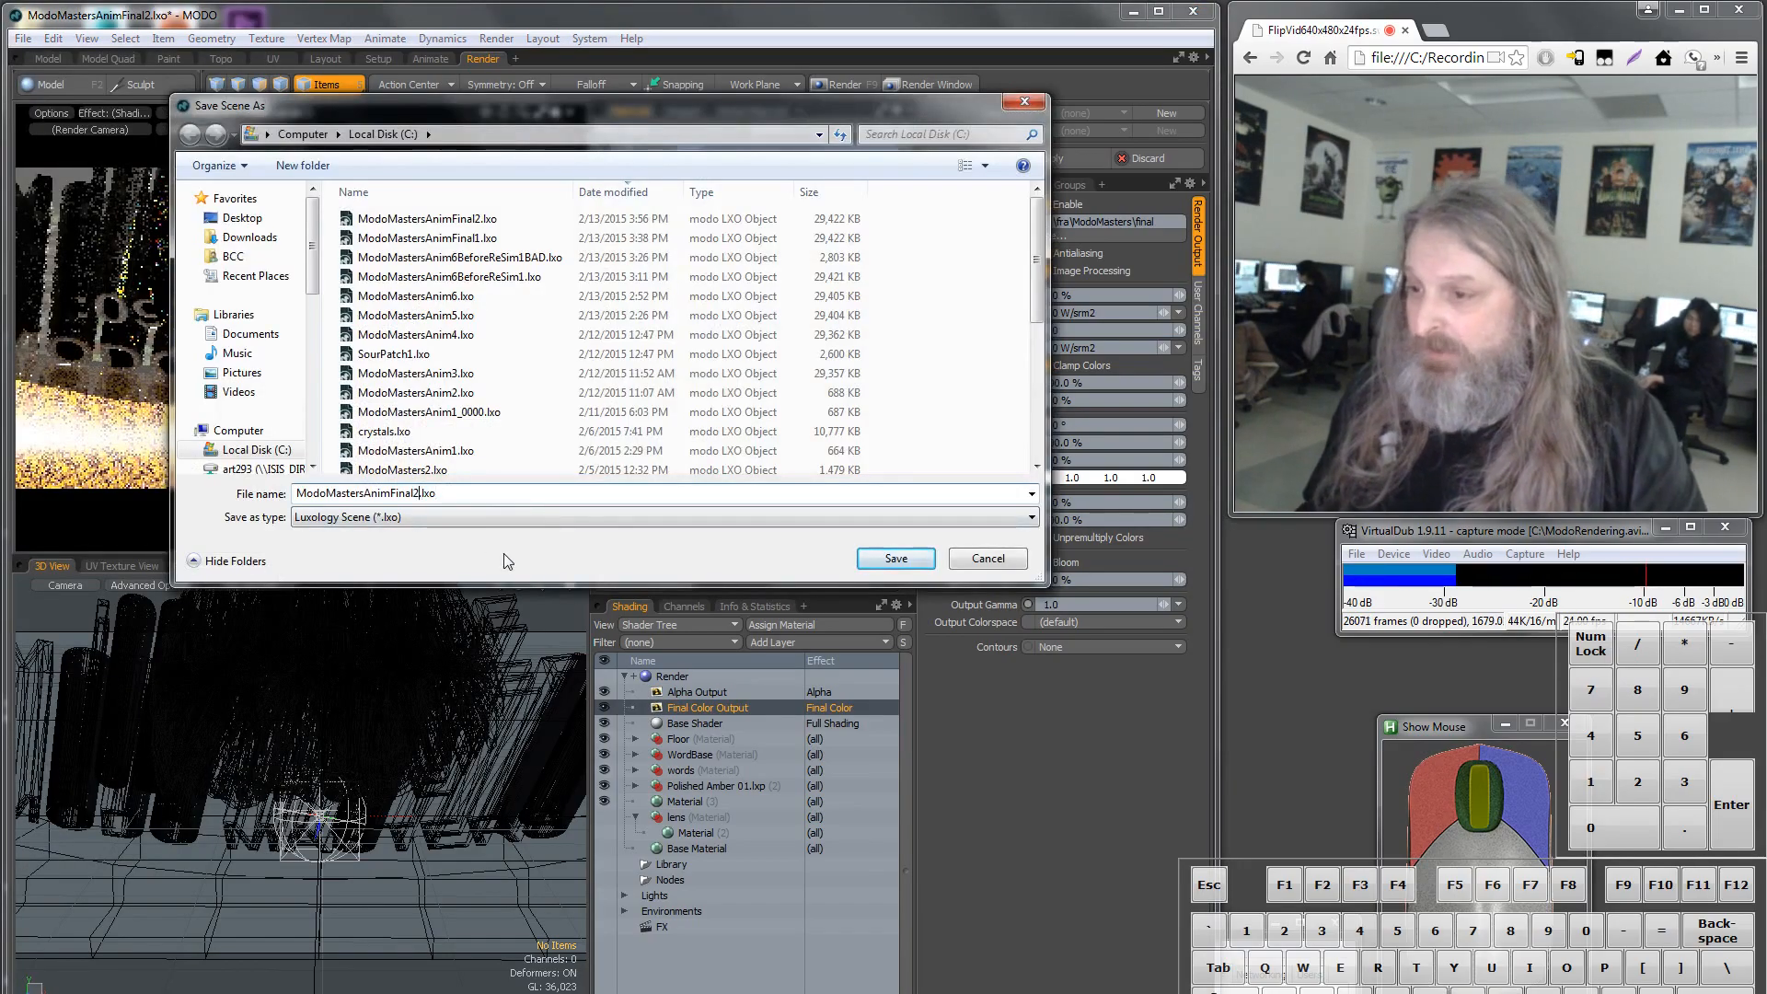
key("BackSpace")
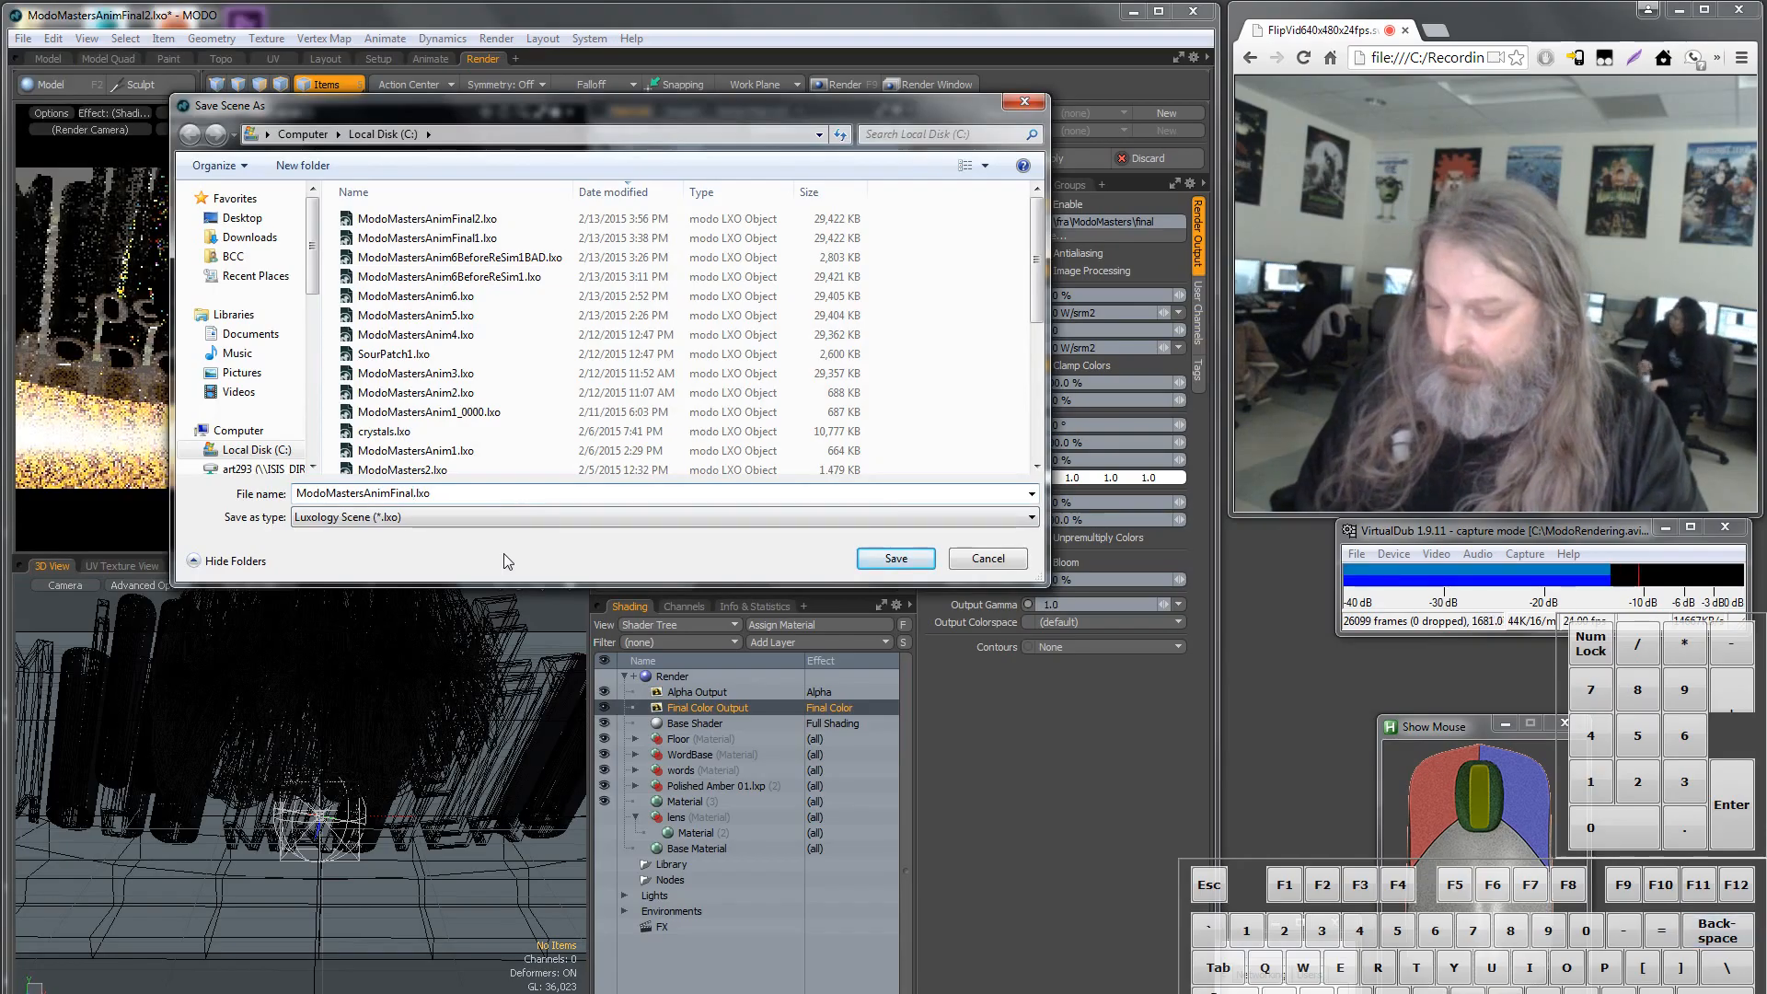
key("Return")
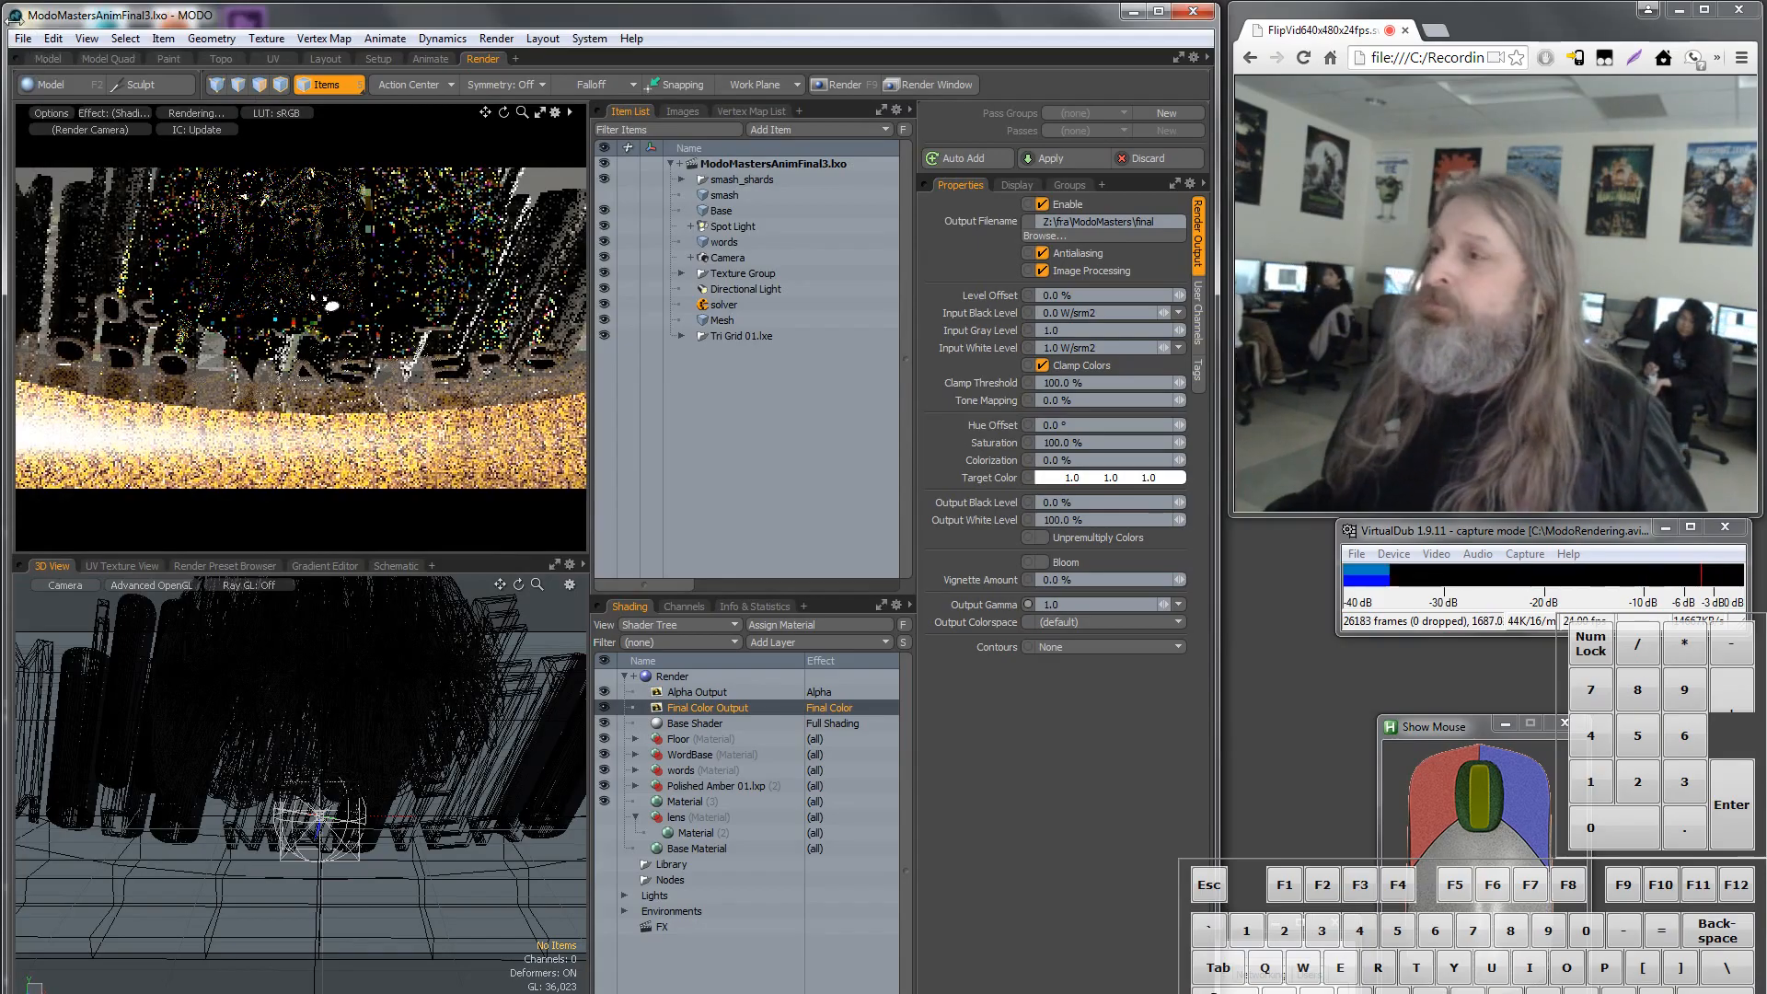
Save a copy of ModoMastersAnimFinal3.lxo into the fra\ModoMasters folder on the art293 (Z:) network drive.
left_click(23, 38)
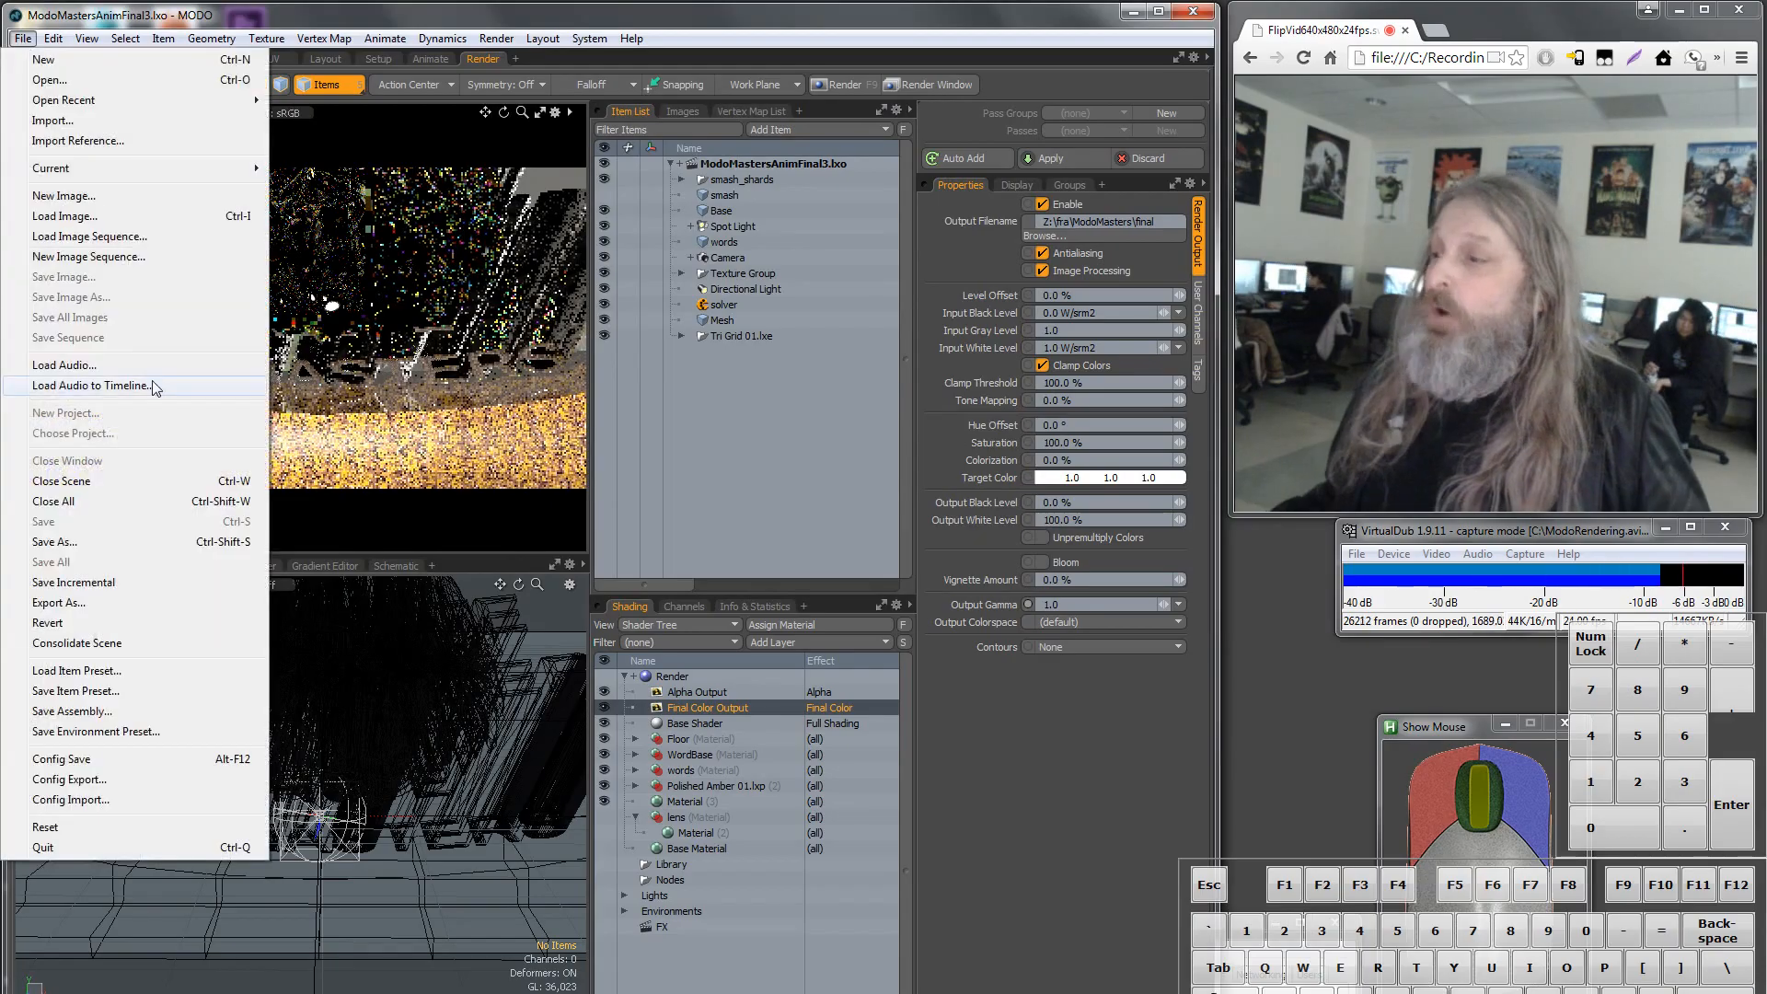
left_click(175, 542)
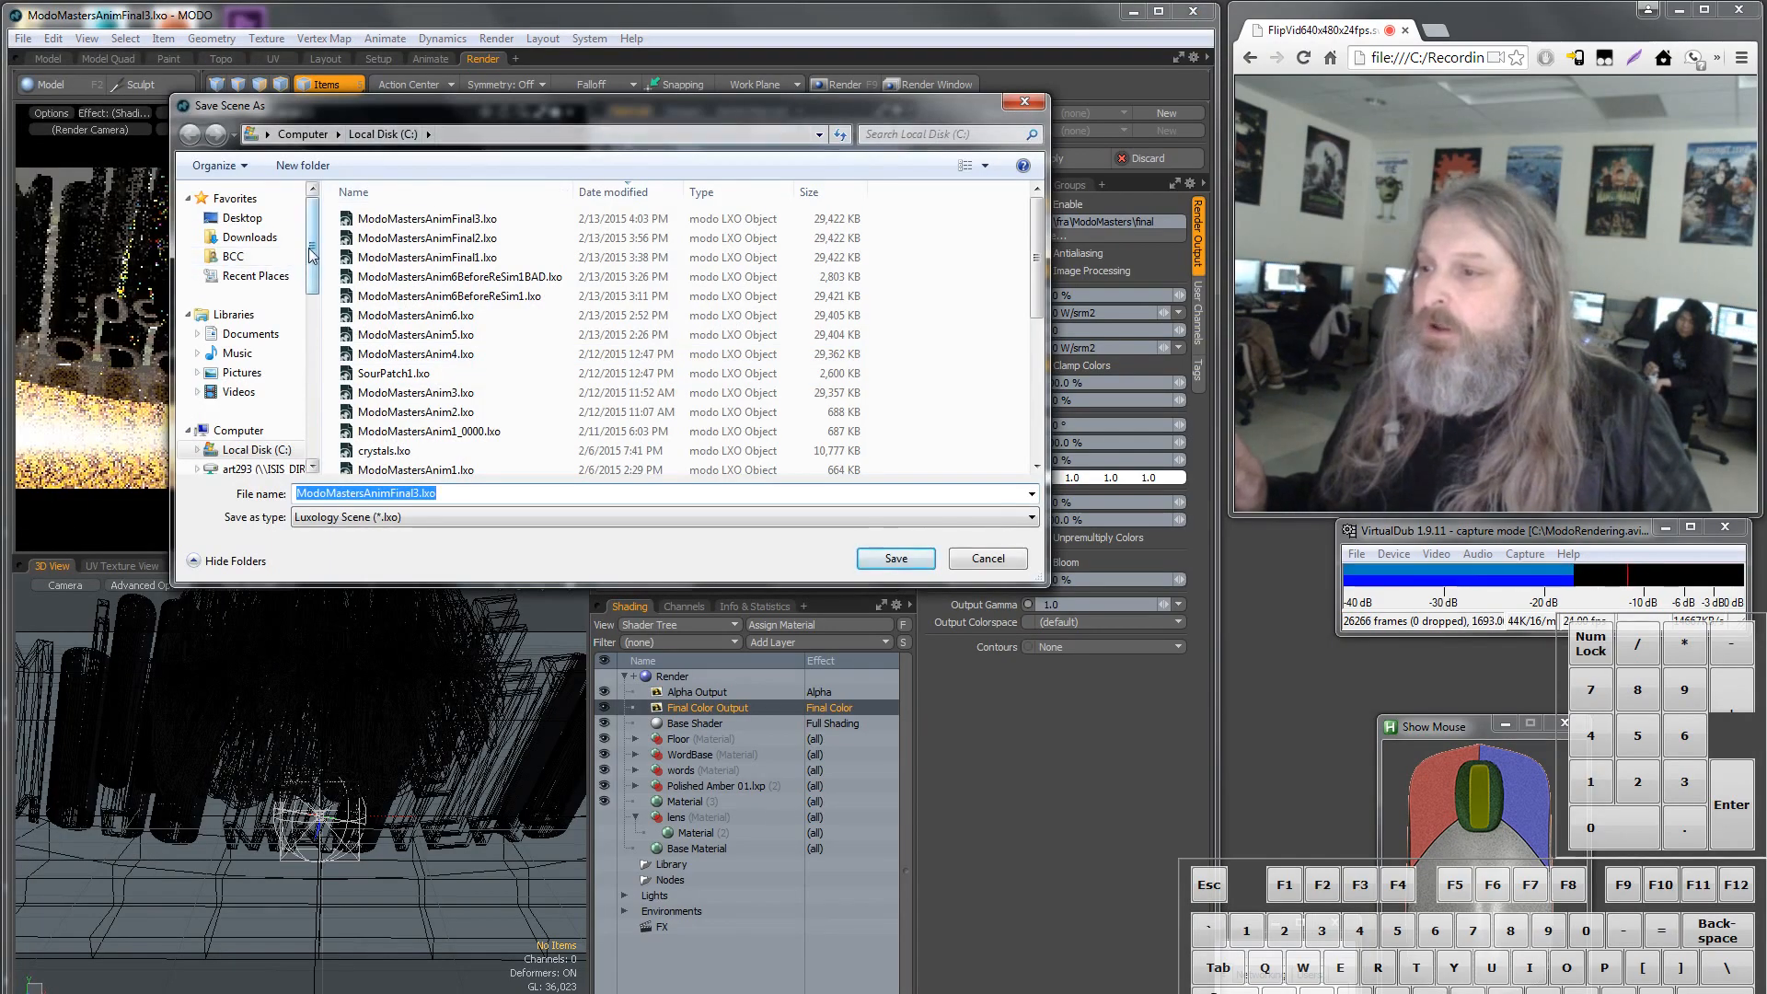
left_click(269, 470)
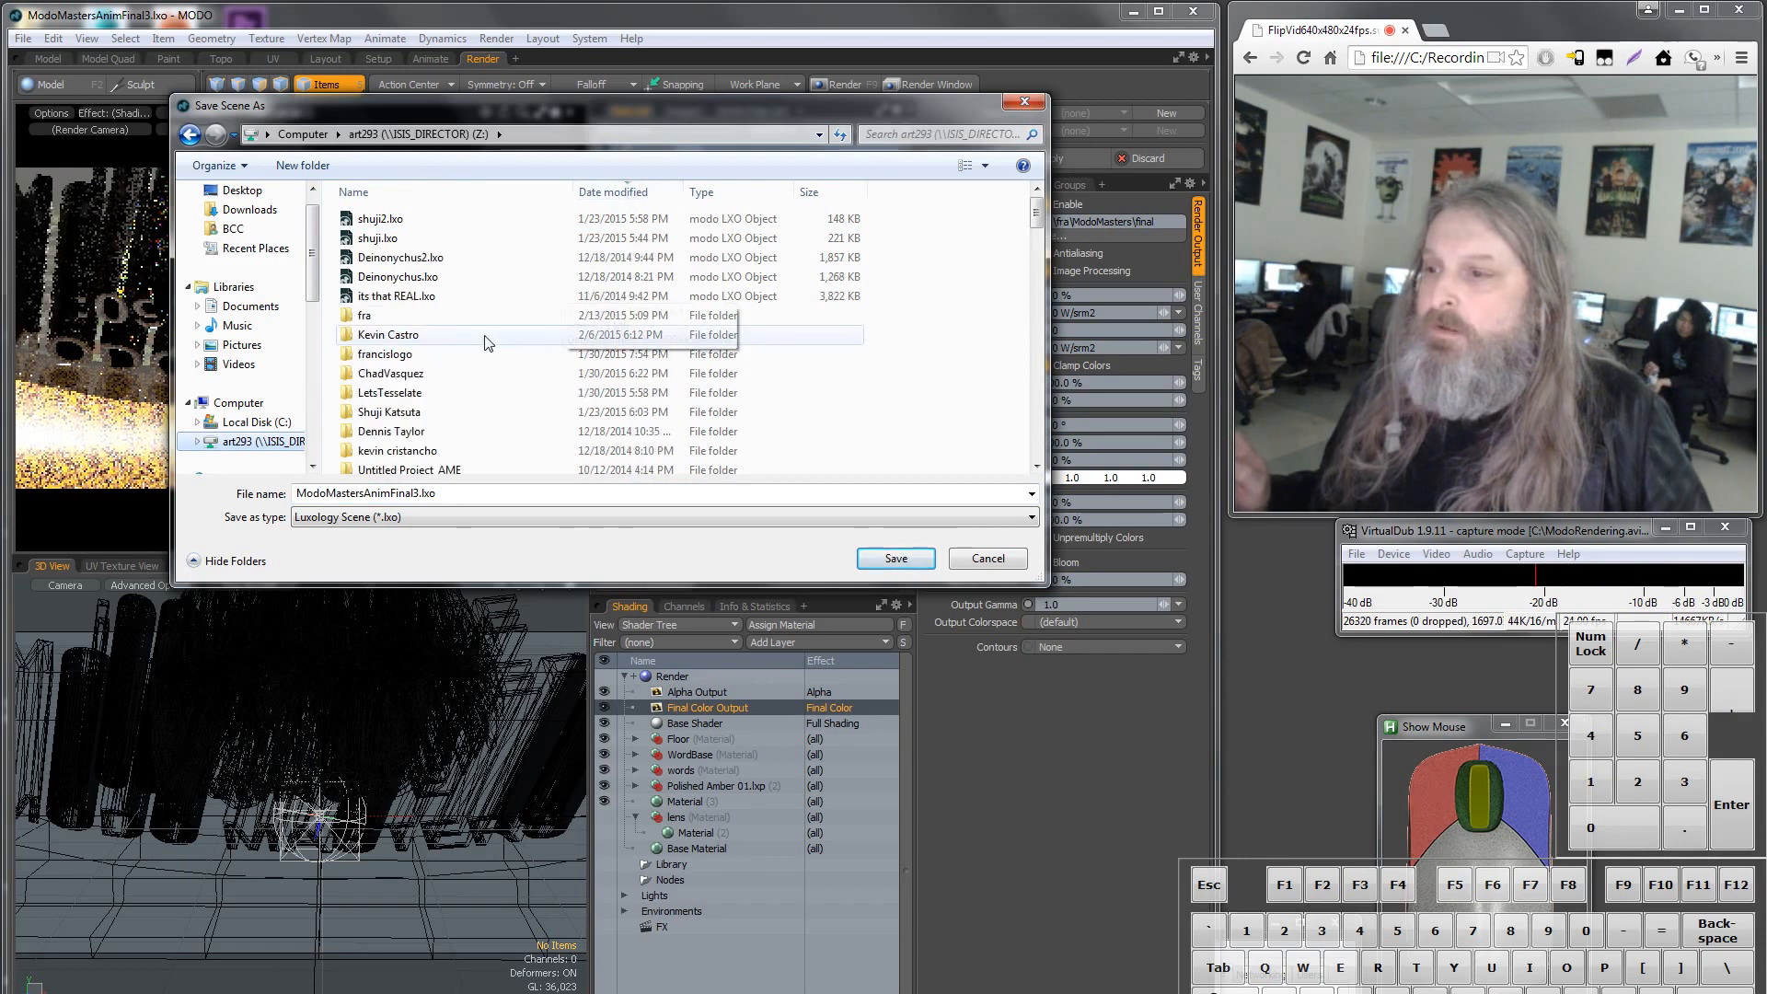
double_click(473, 327)
left_click(423, 224)
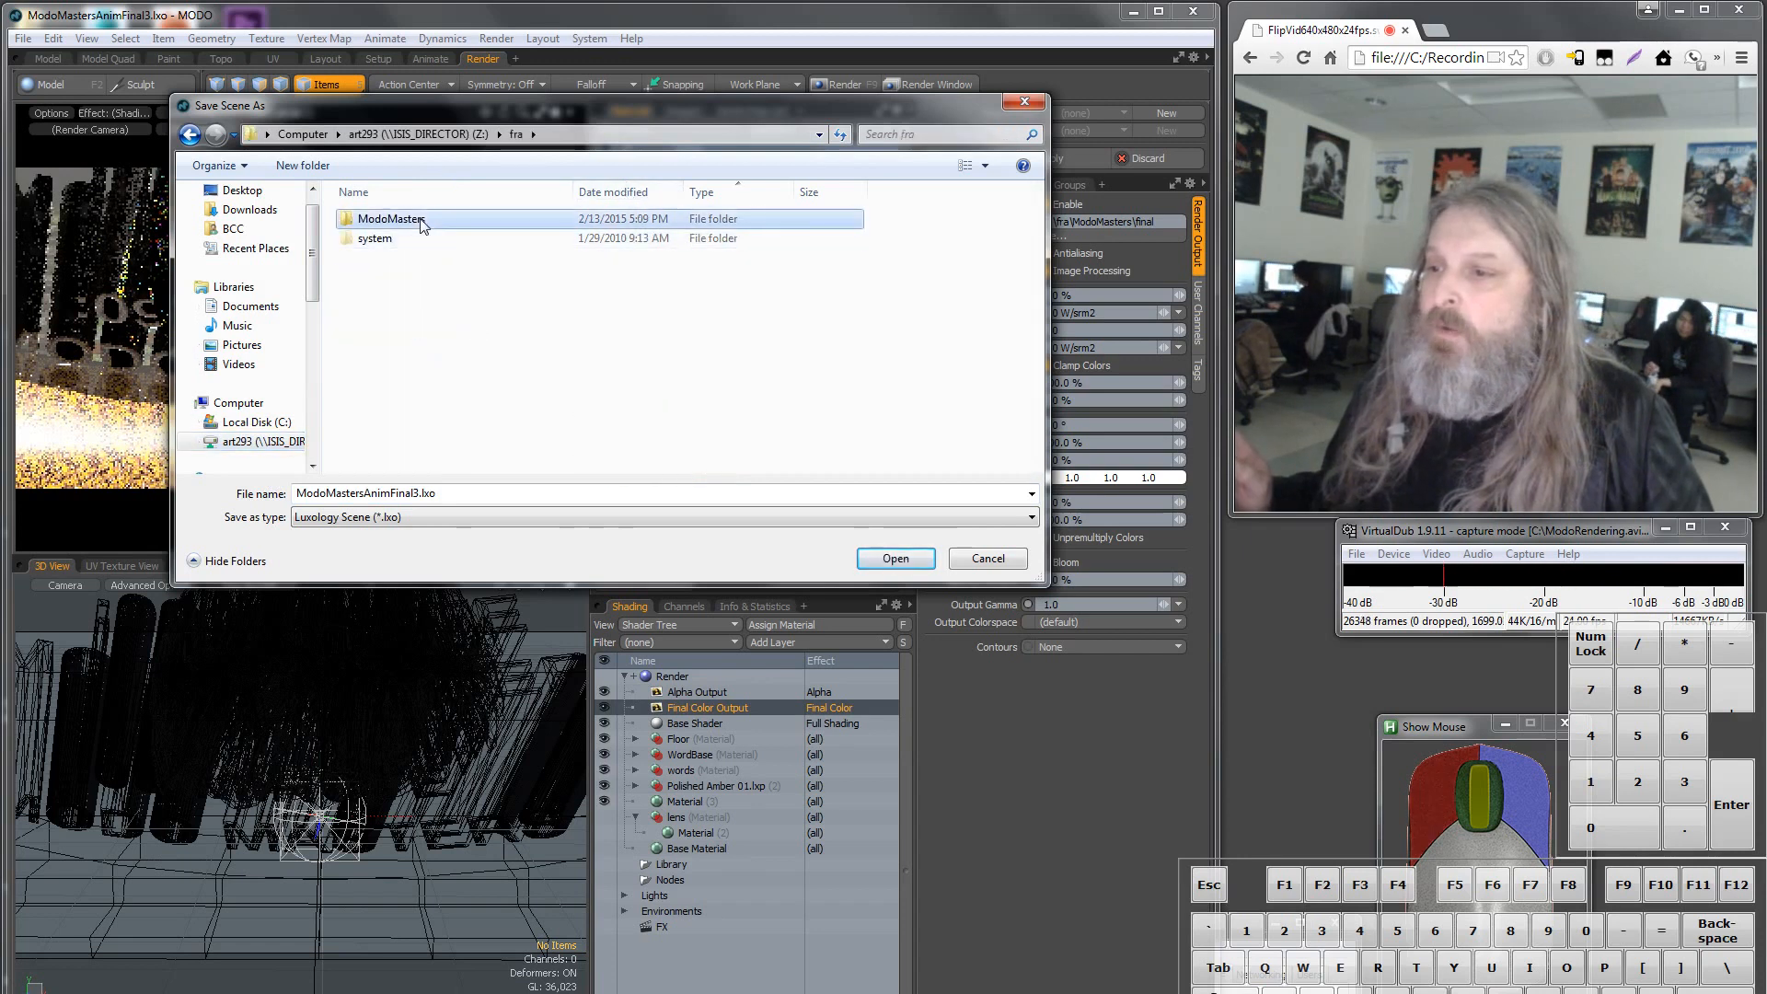
left_click(879, 558)
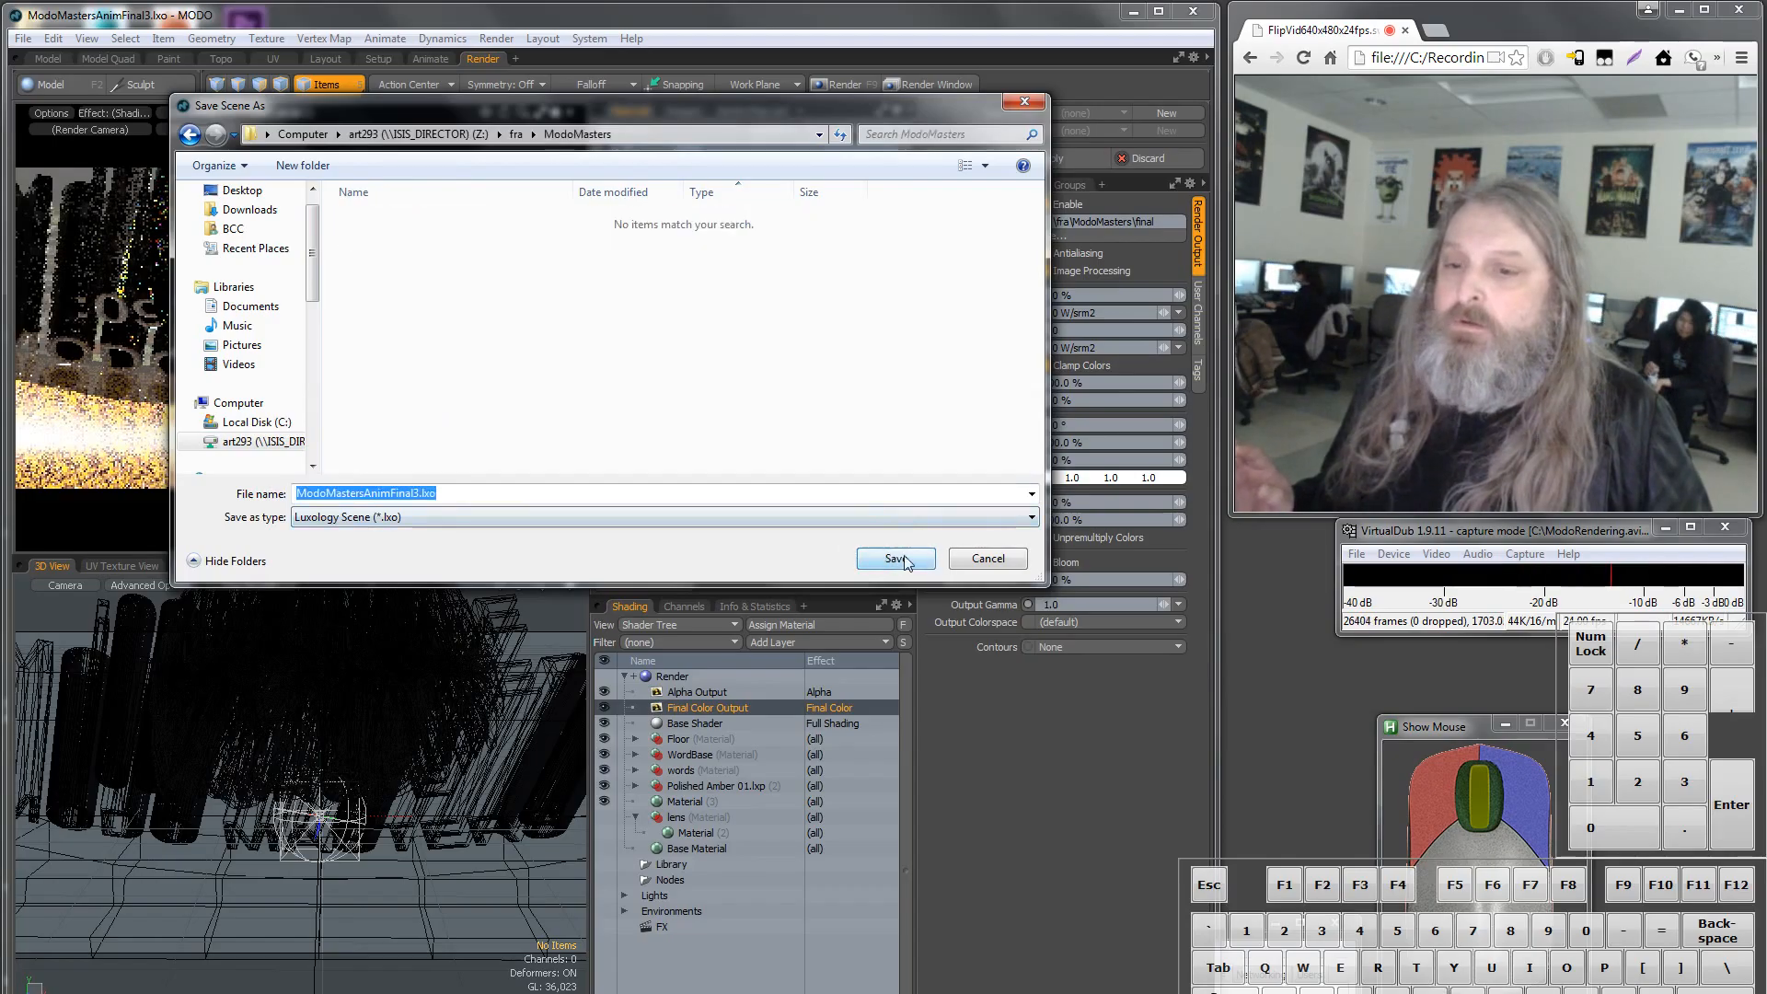
left_click(905, 558)
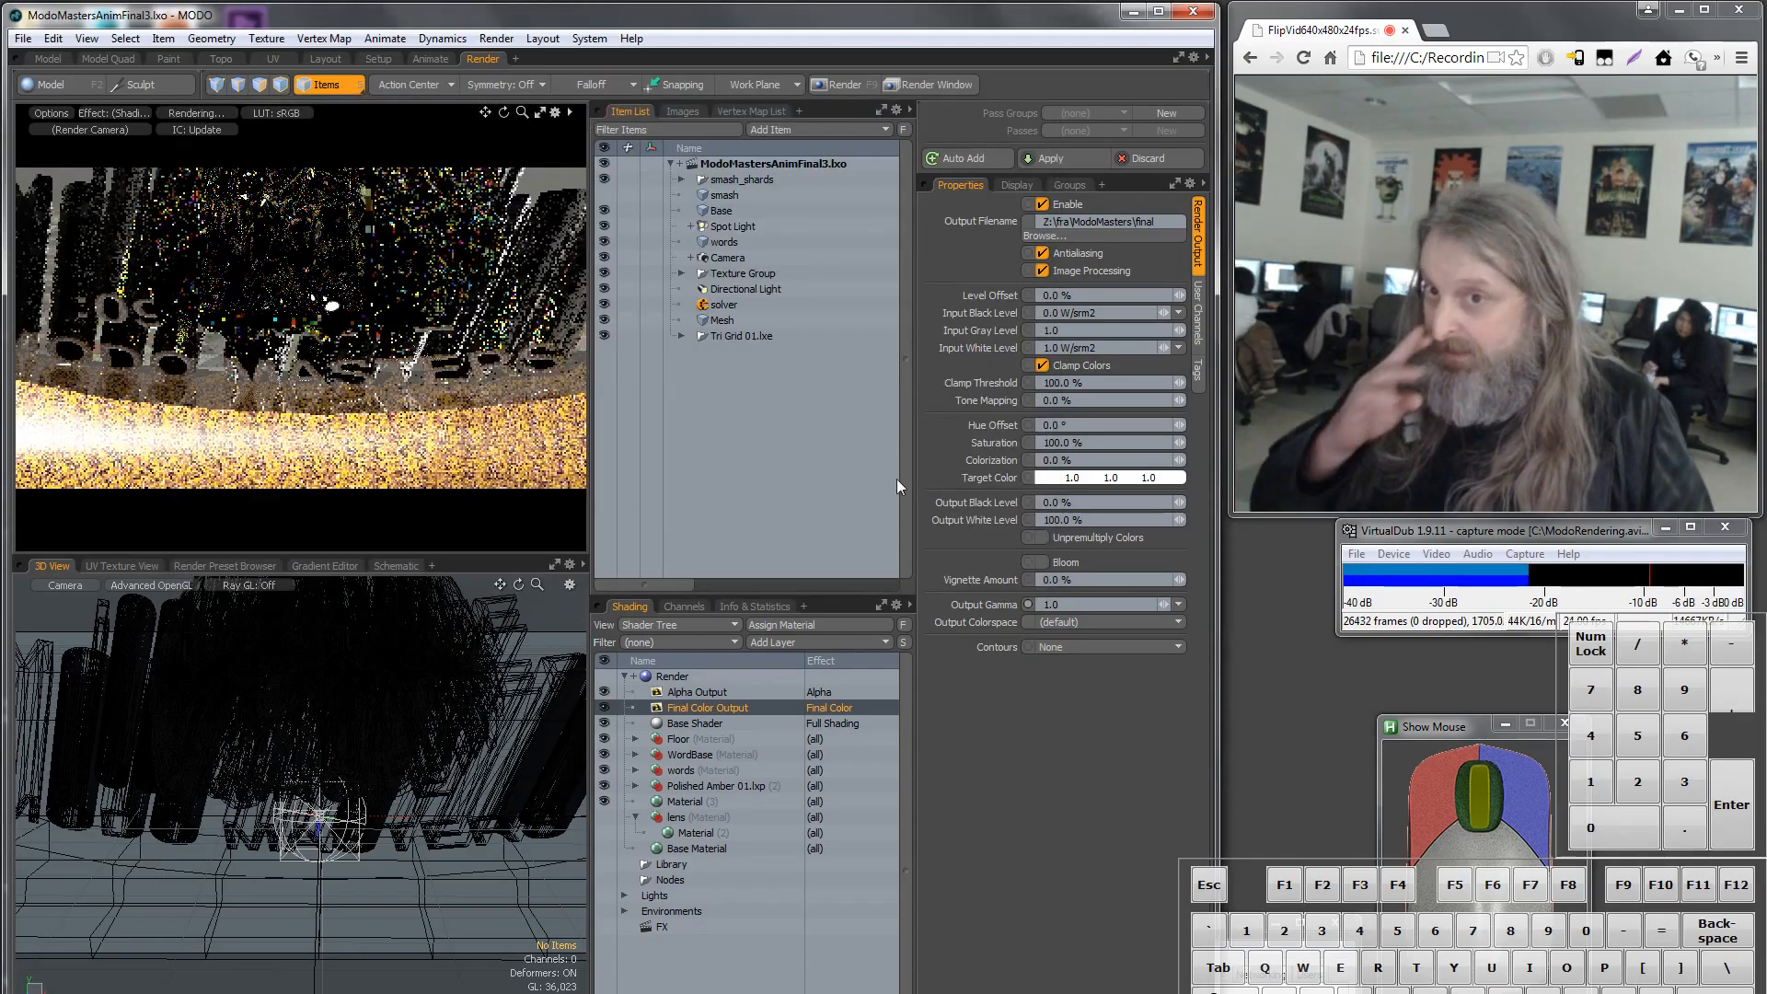
left_click(849, 82)
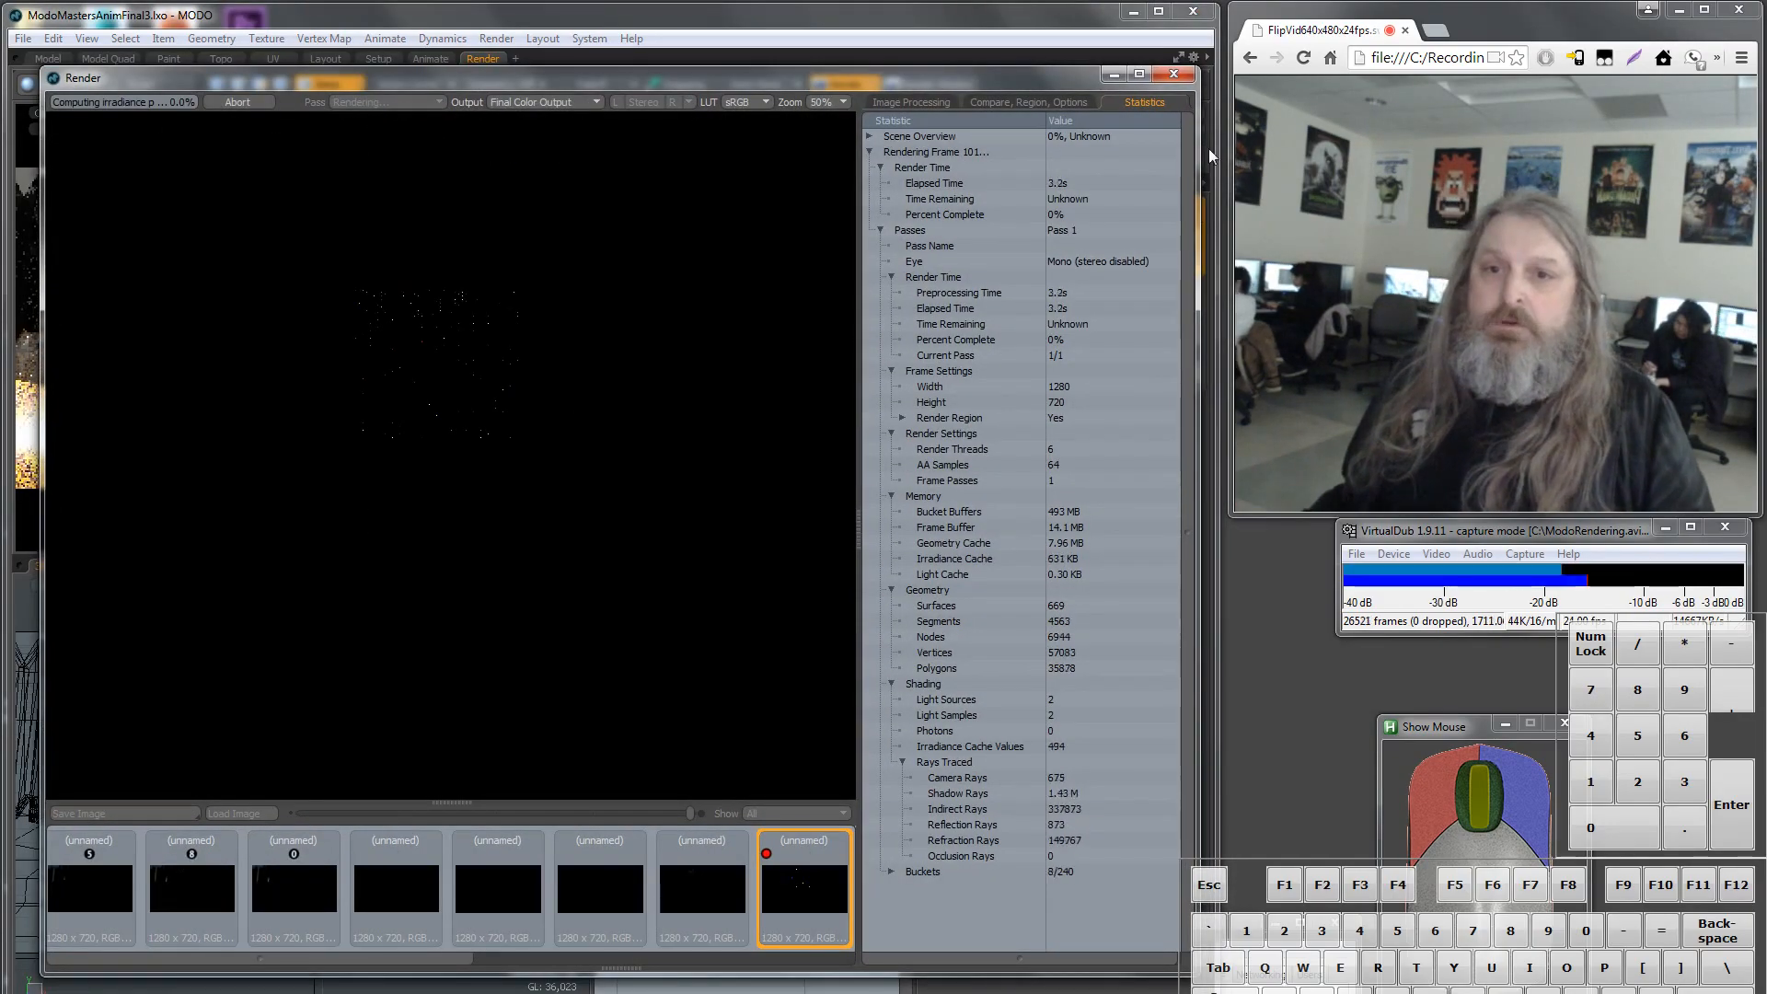
key("Escape")
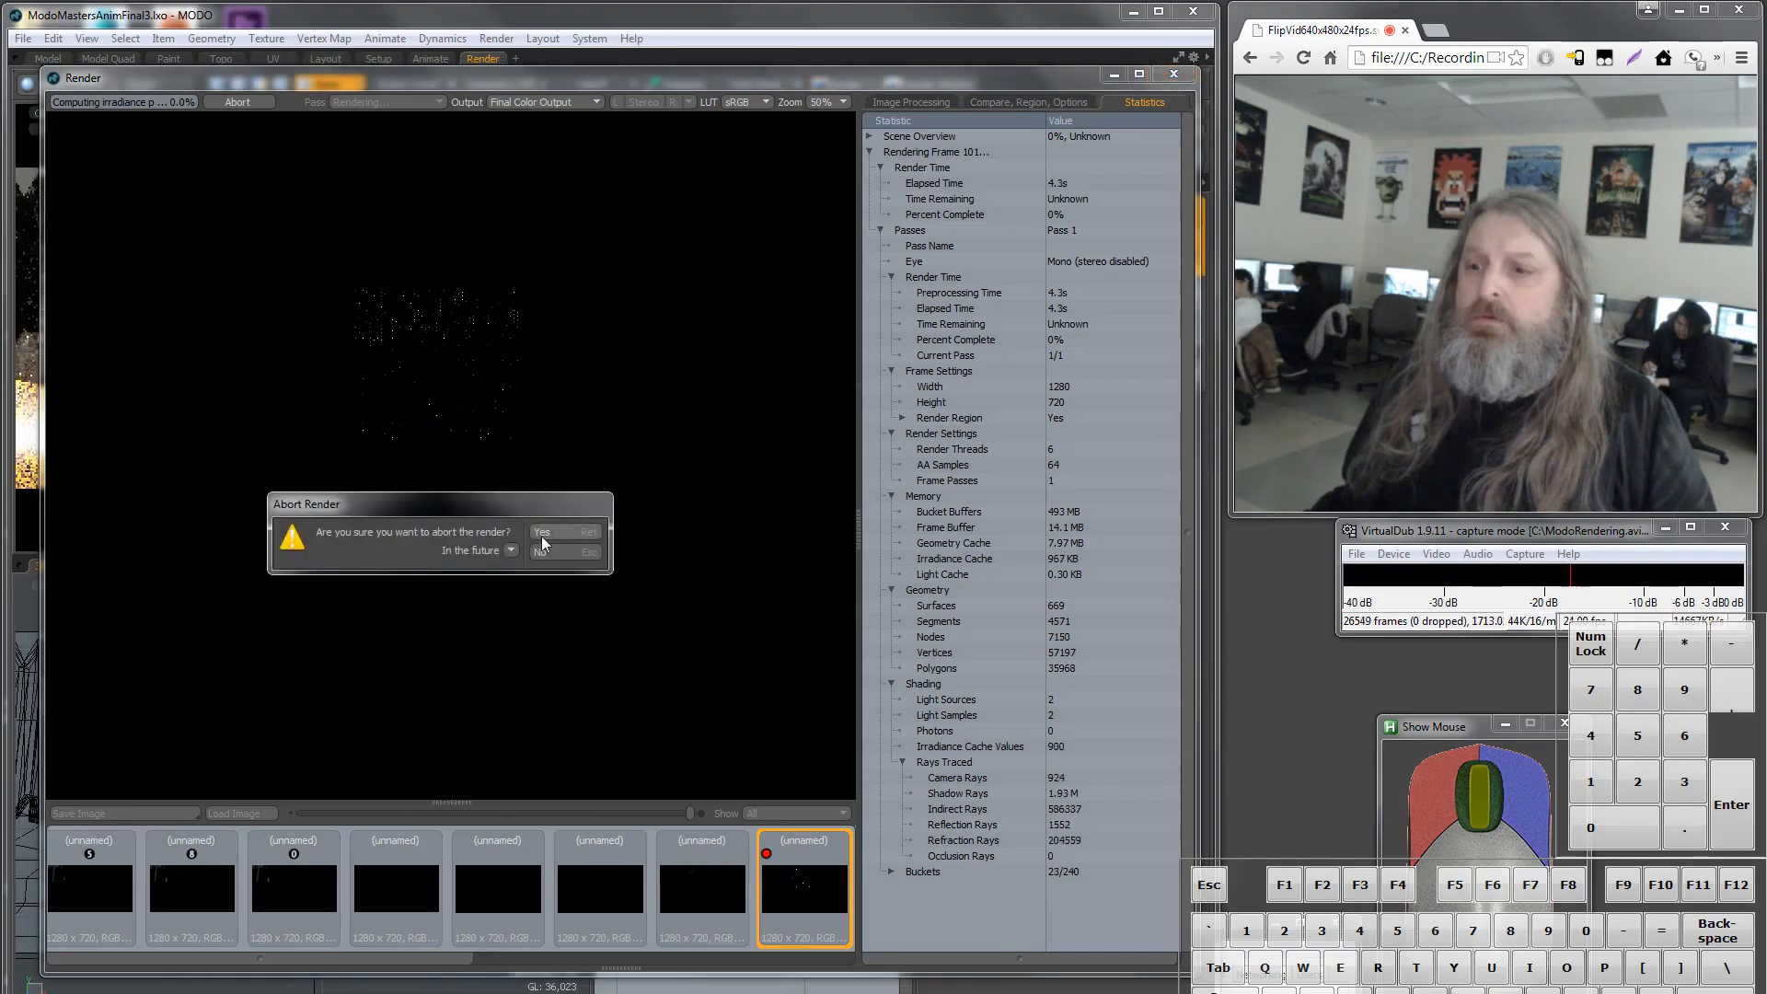
left_click(542, 533)
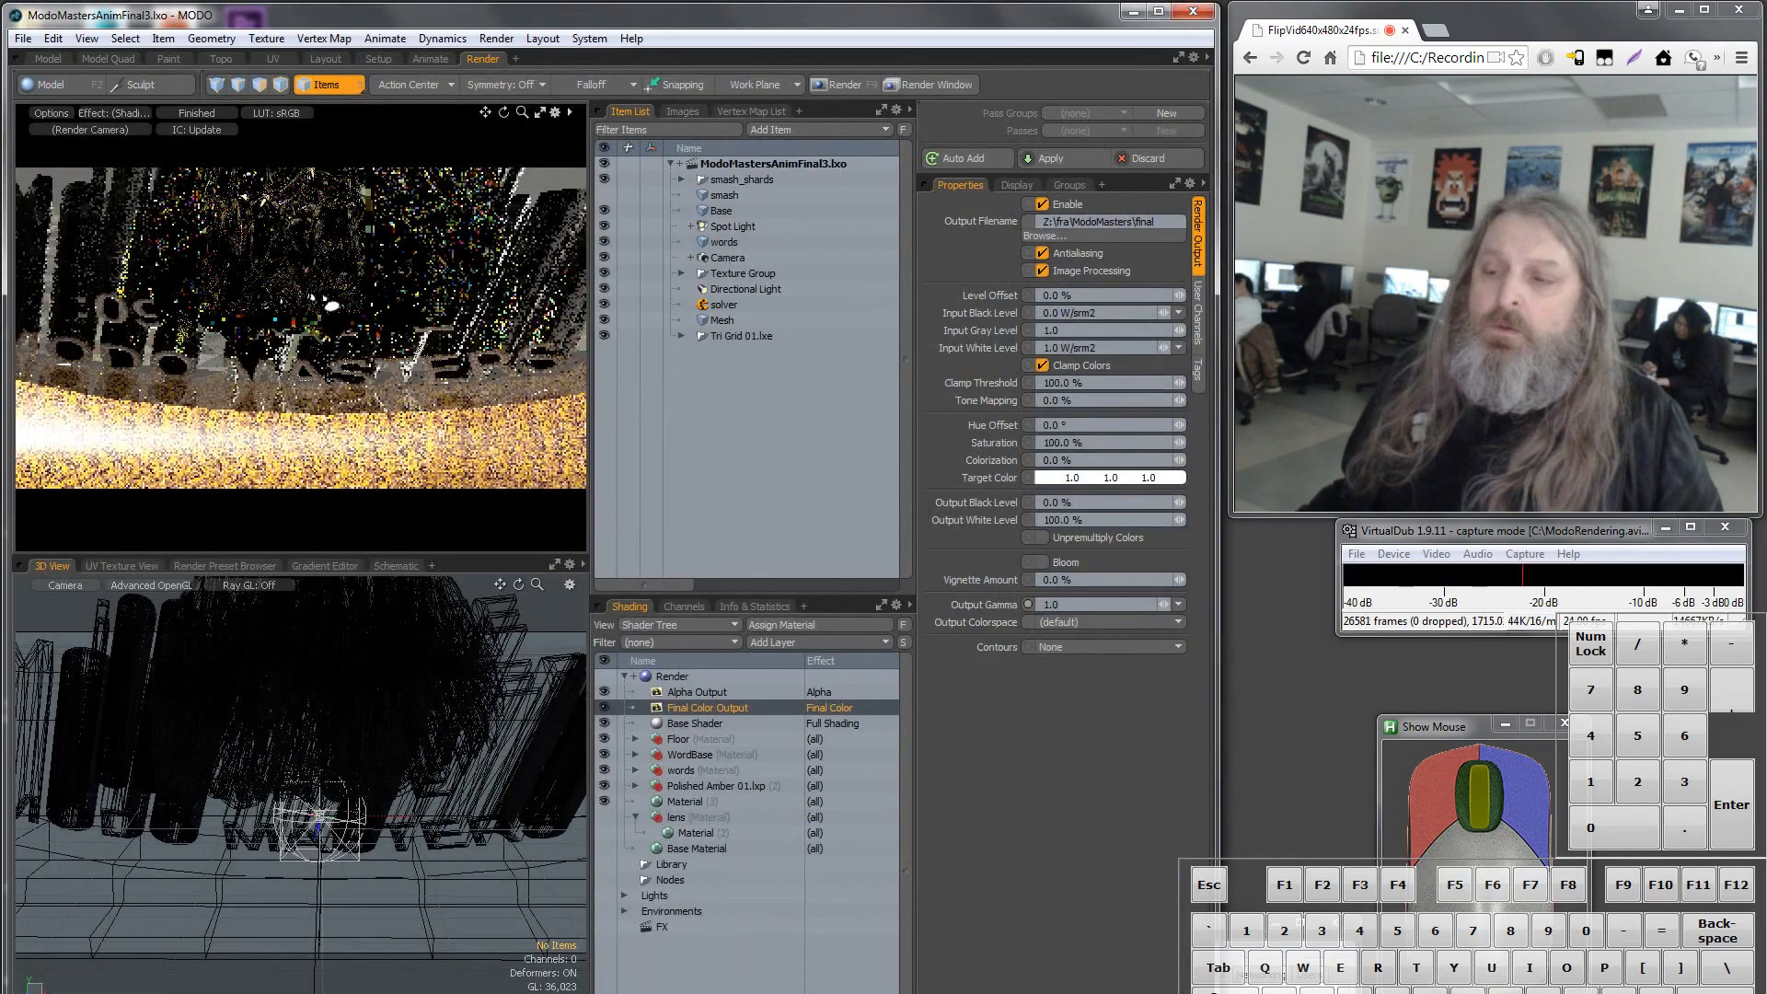
Switch visibility from smash_shards to the intact smash item at frame 0, and test-render the region.
left_click(603, 178)
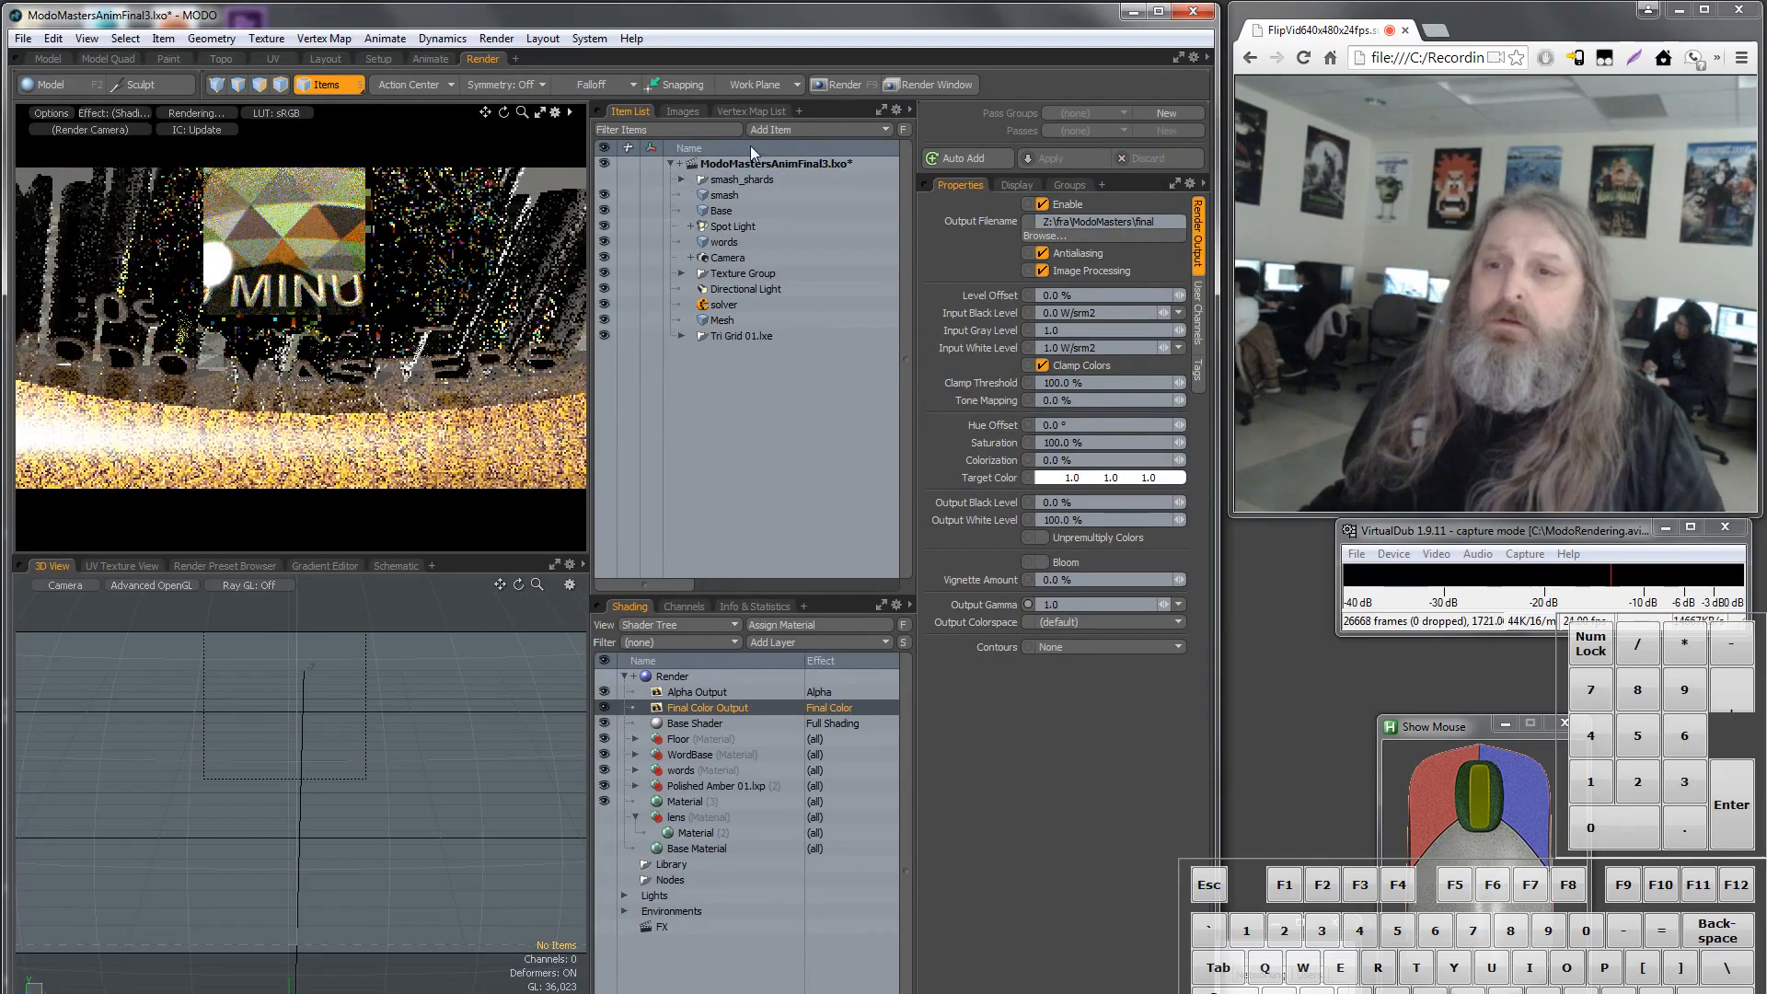
left_click(713, 675)
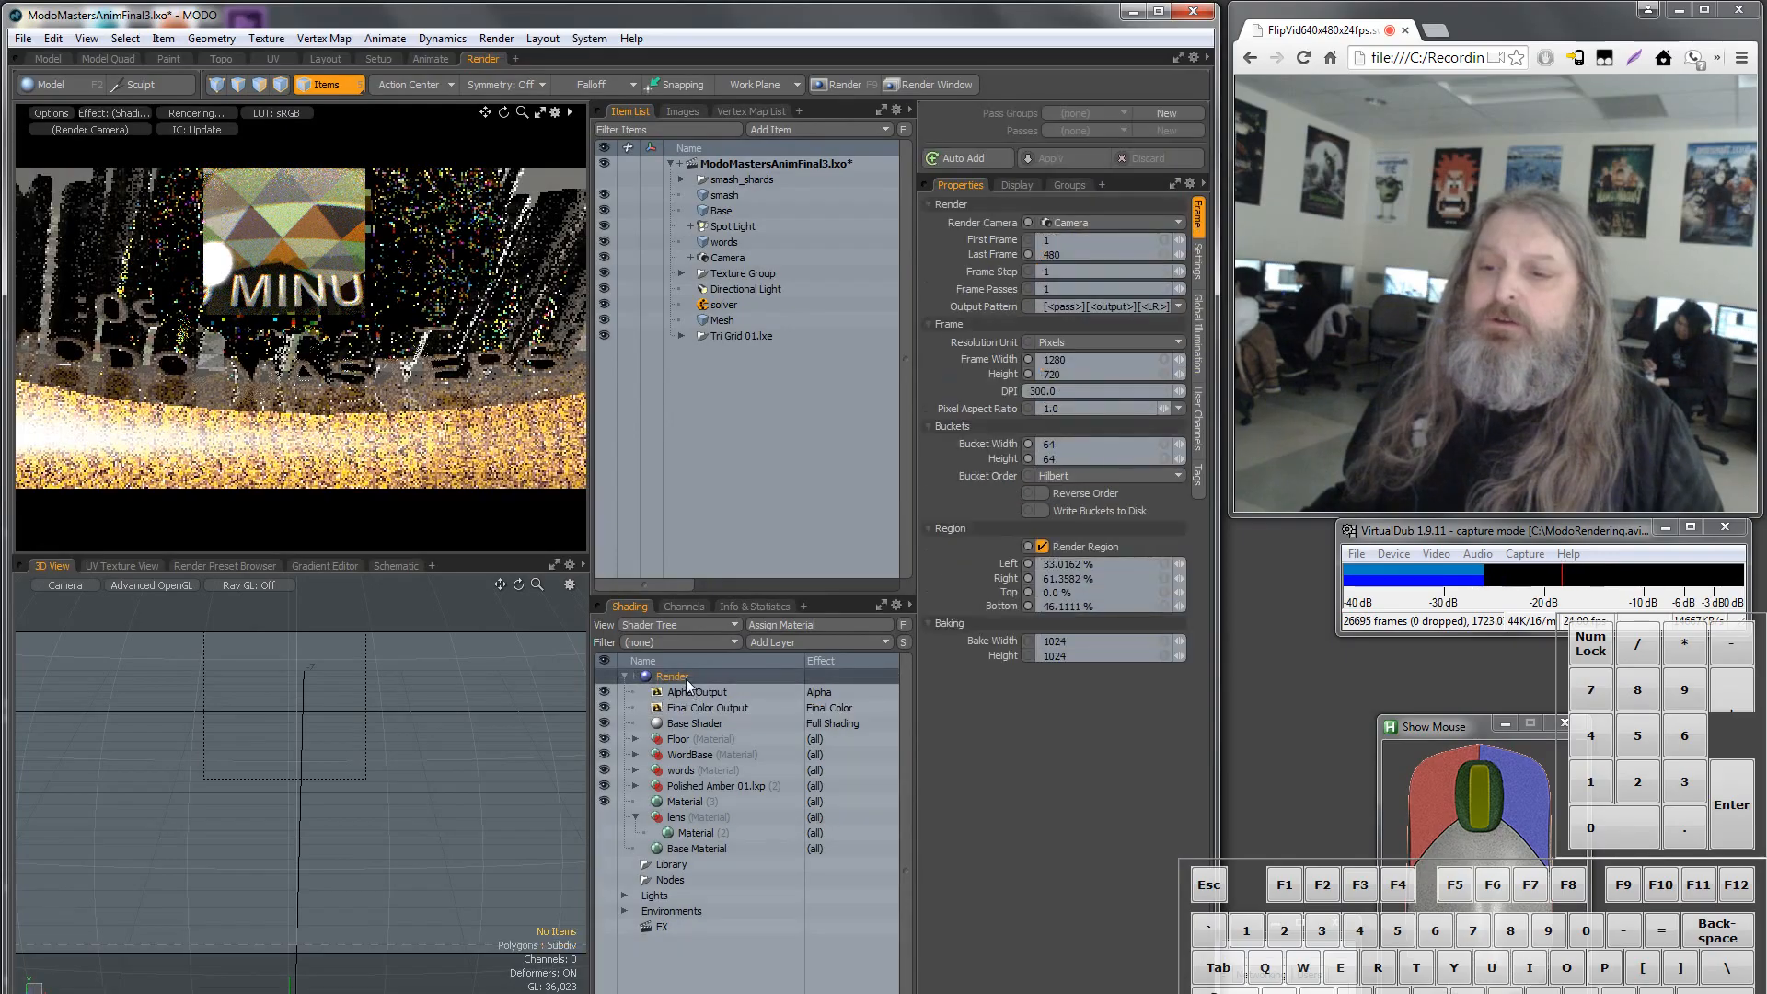
left_click(834, 81)
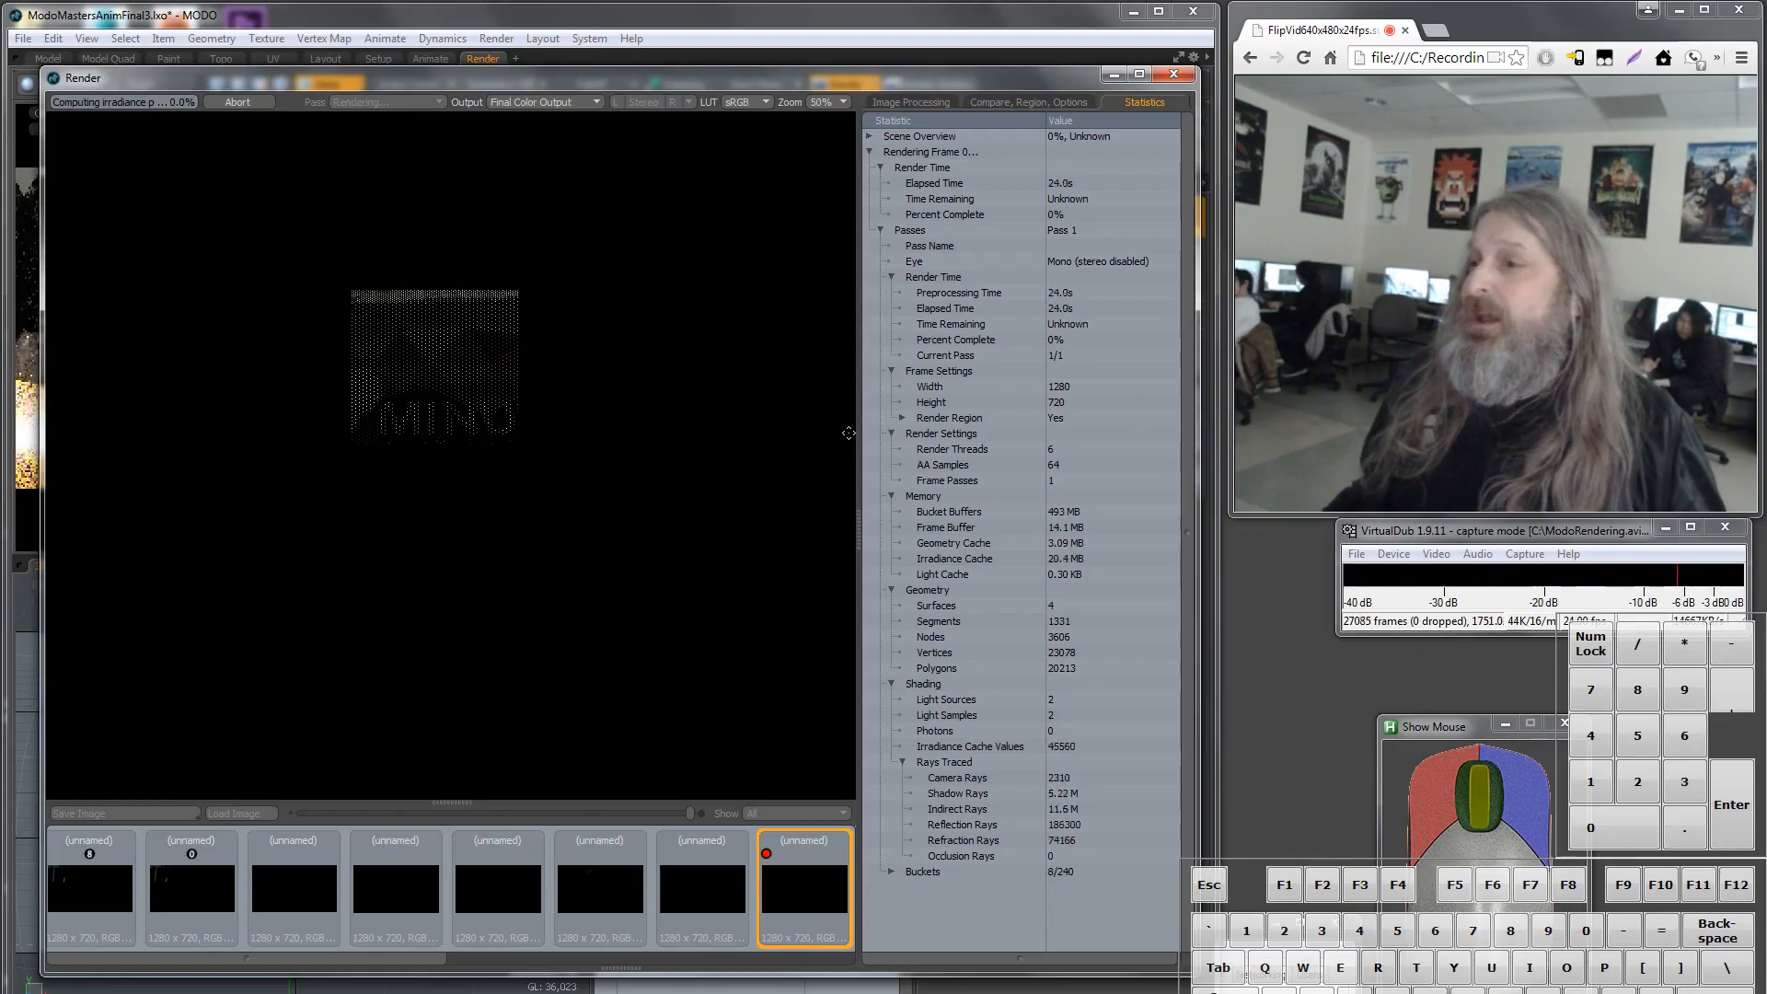
Abort the frame 0 render, turn off Use Render Region, and close the render window.
left_click(1014, 101)
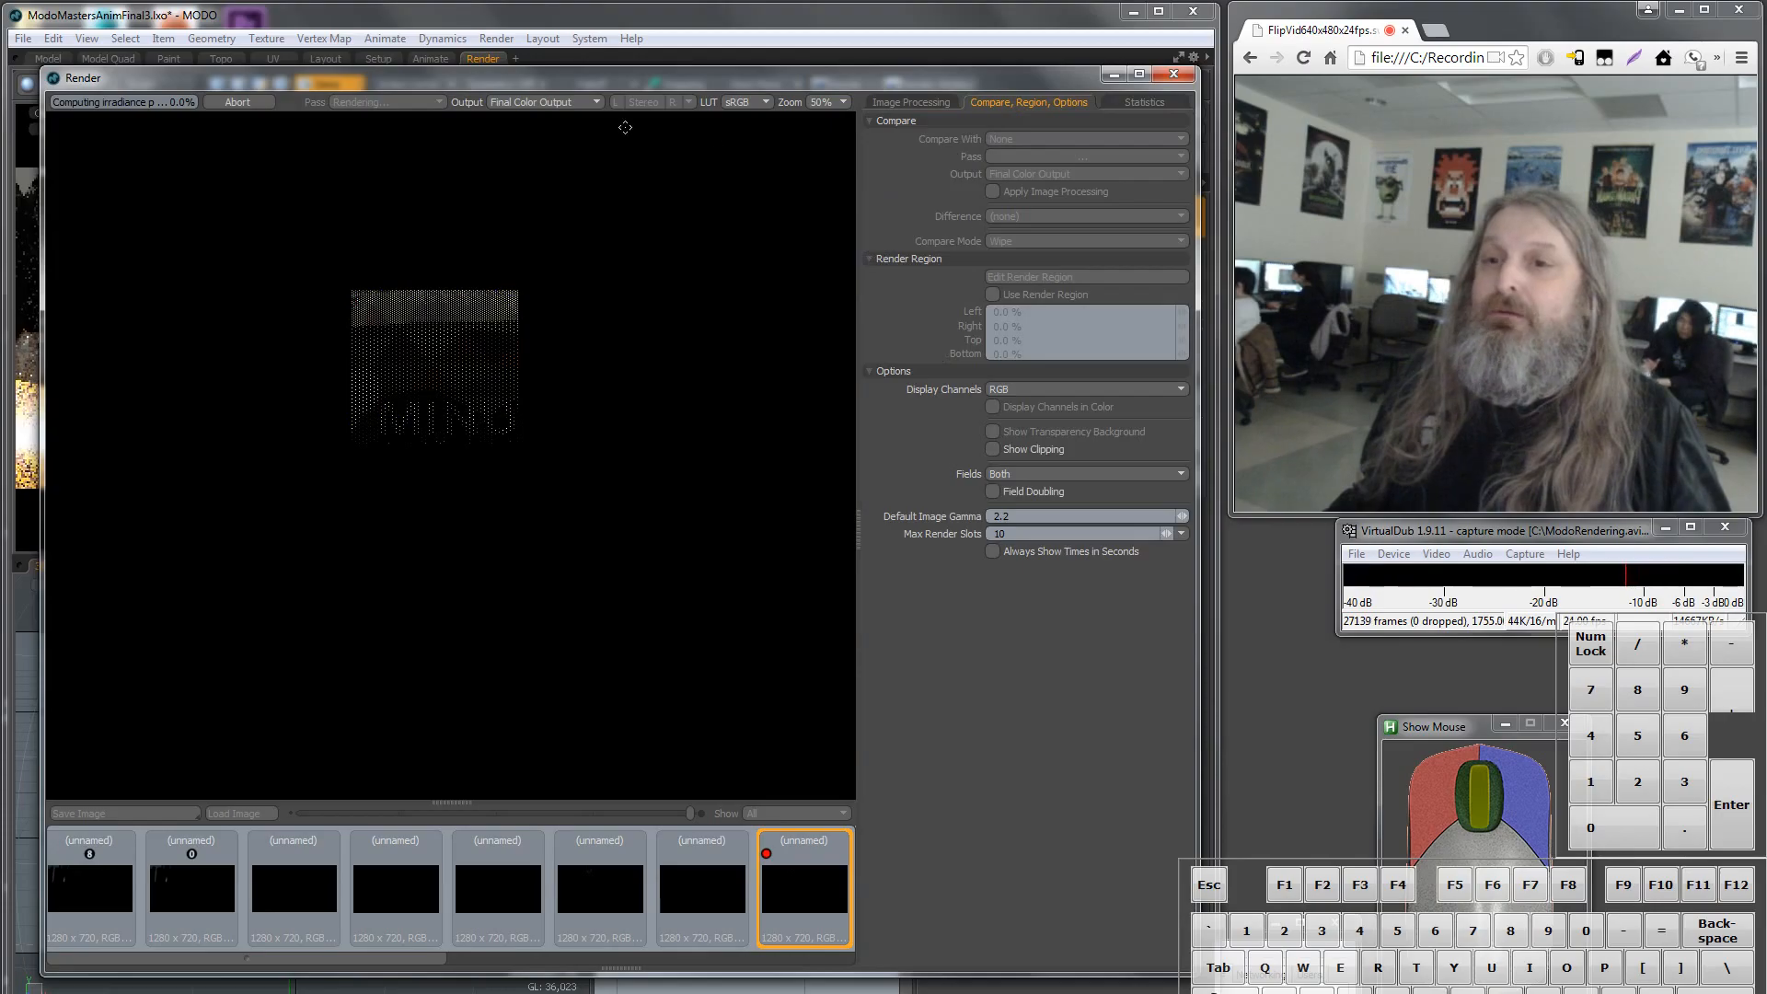
left_click(238, 98)
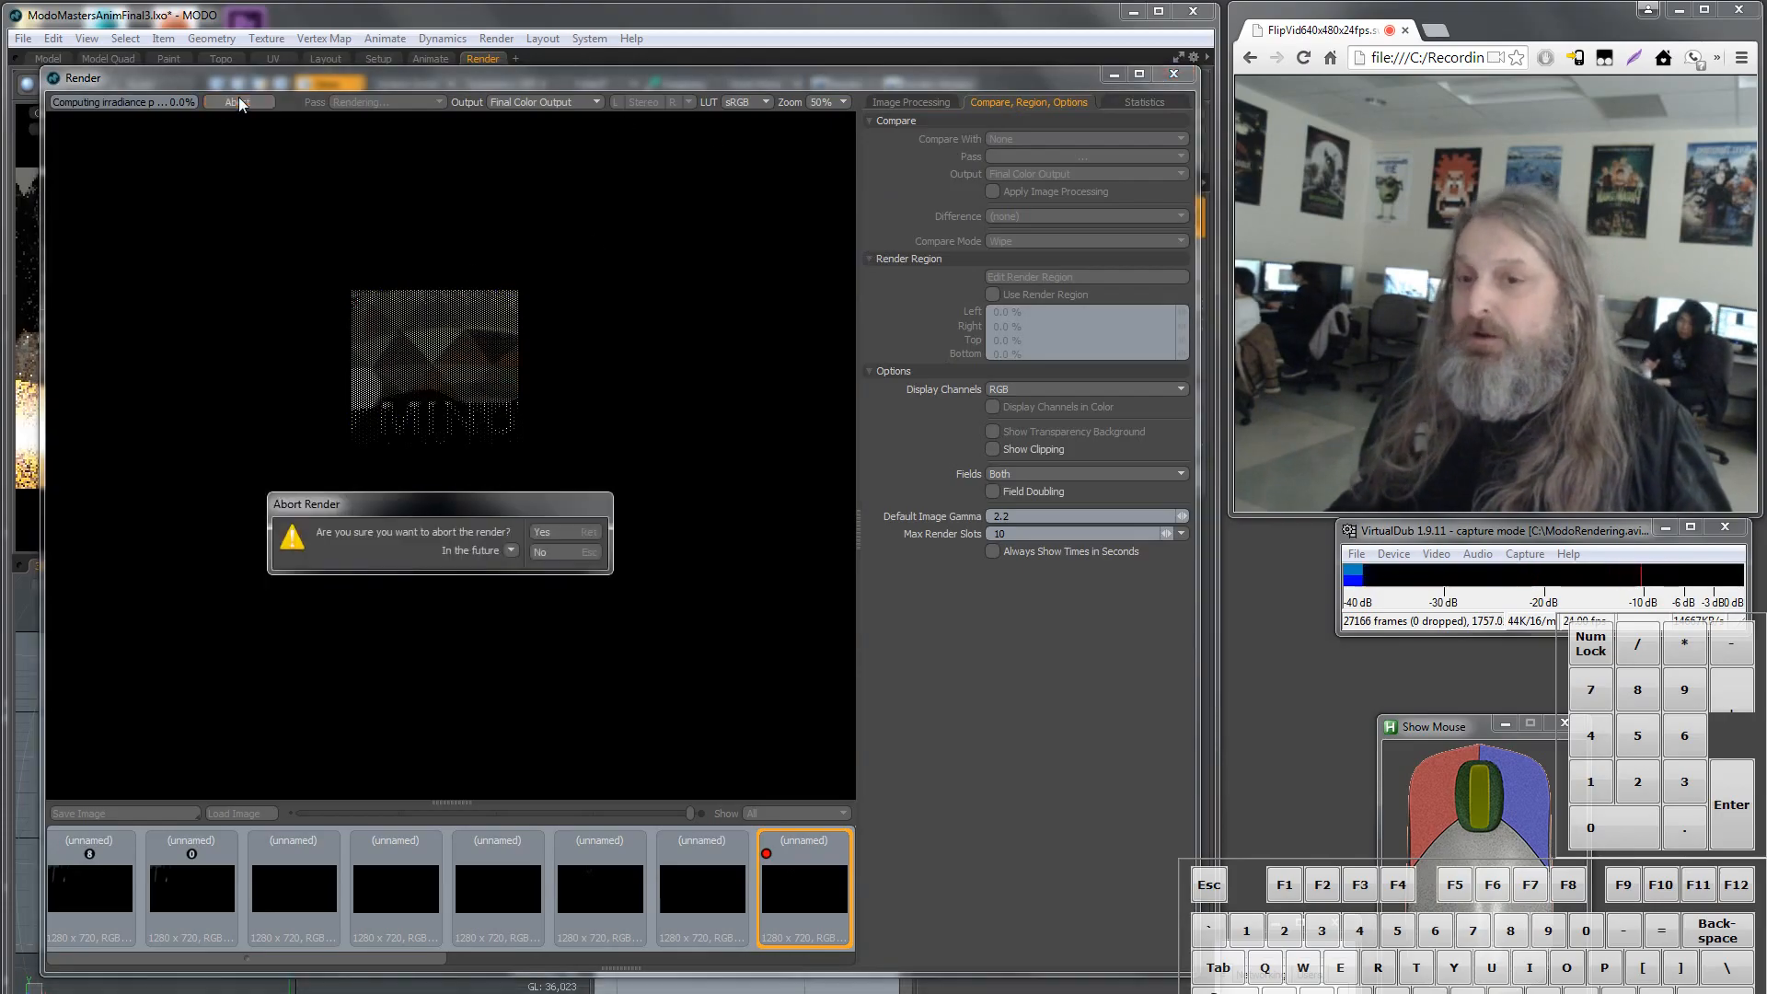
left_click(545, 531)
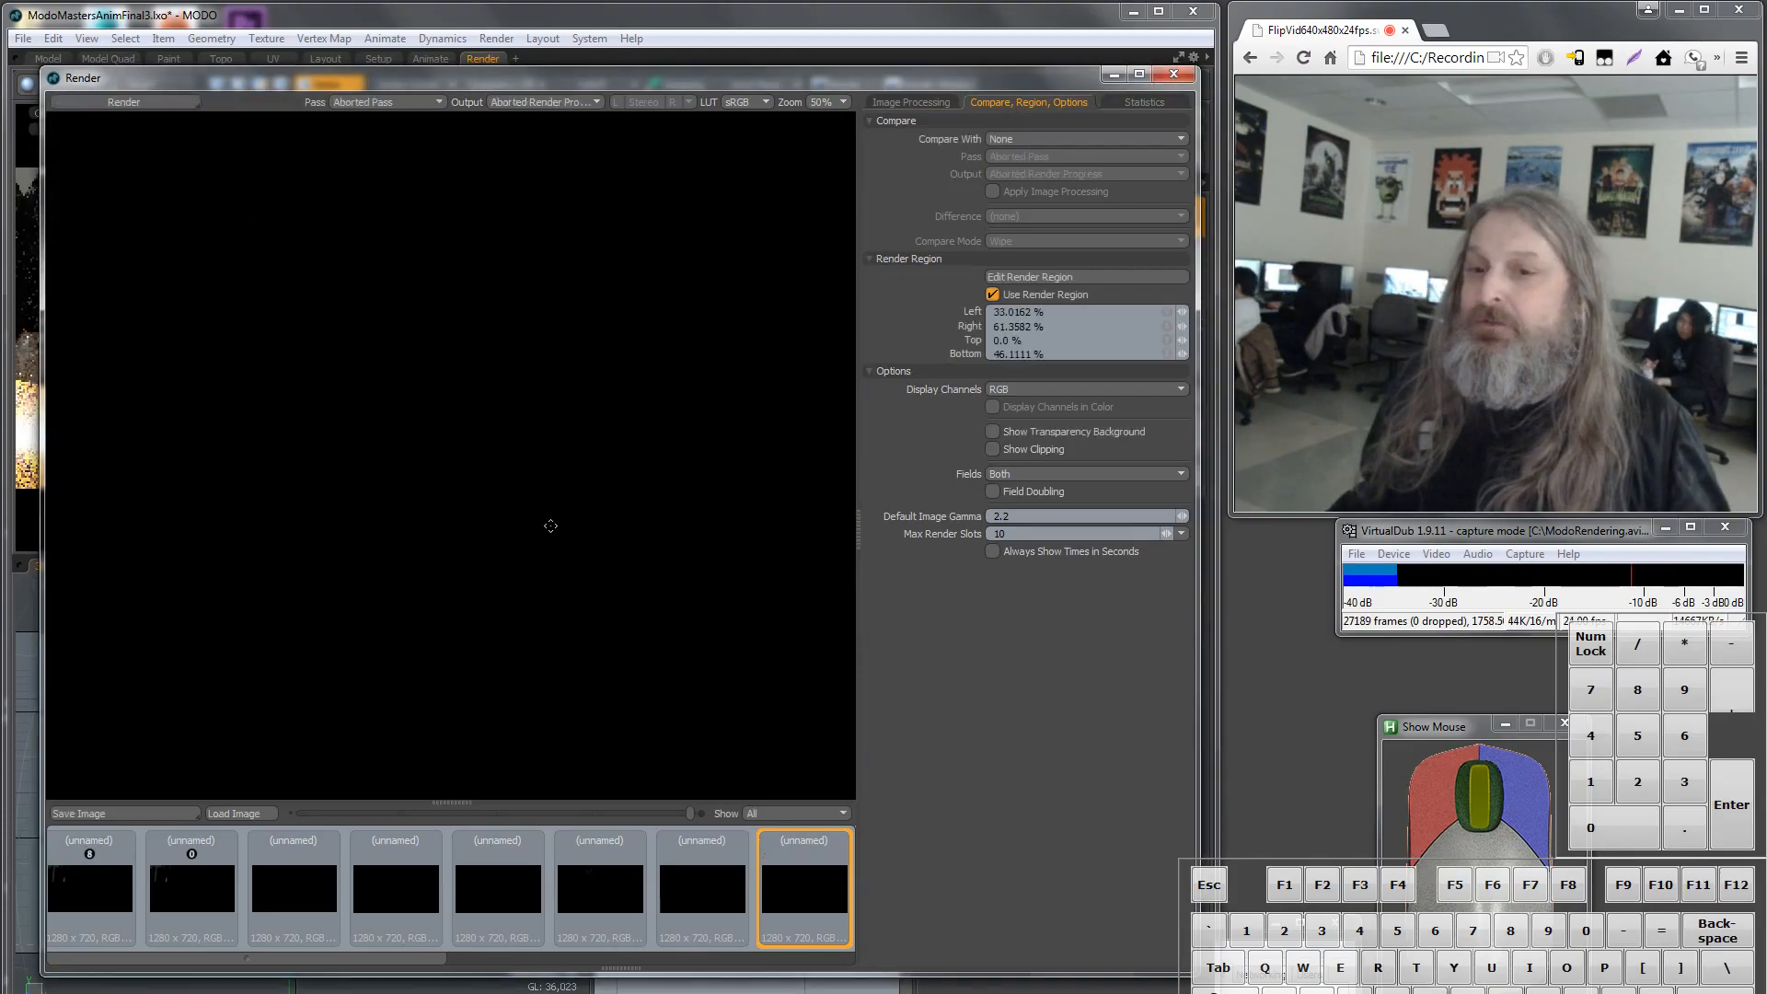
left_click(992, 294)
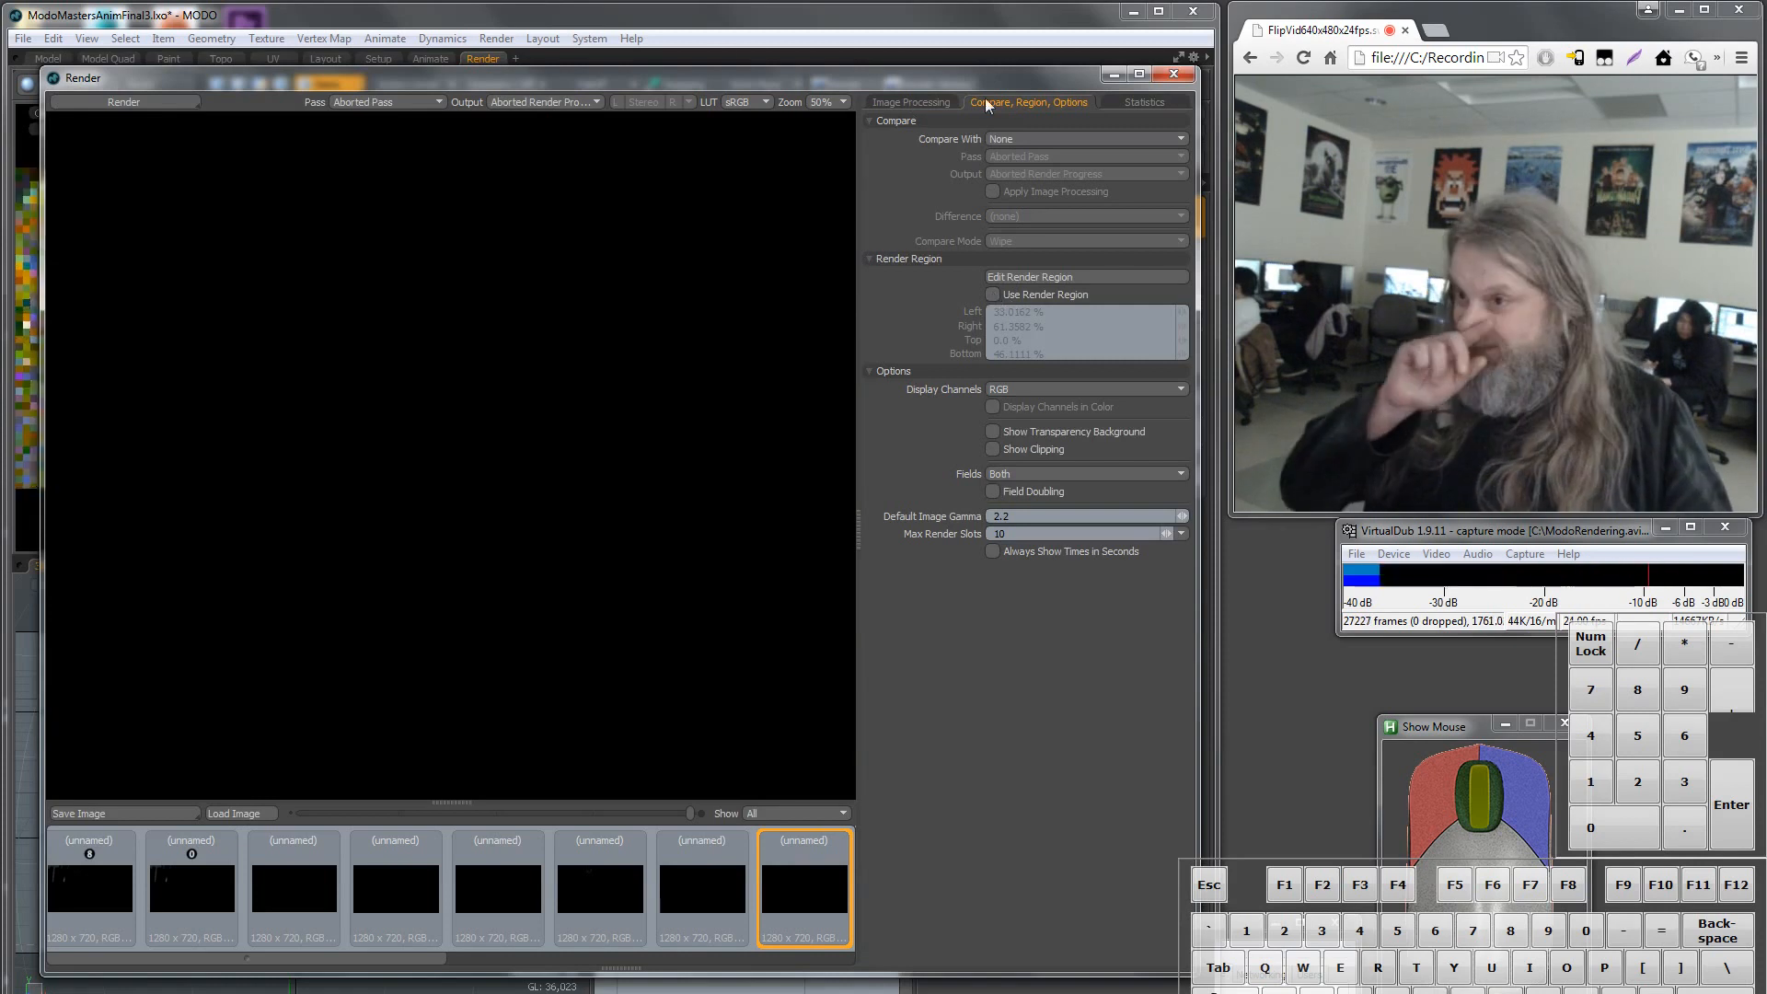
left_click(1173, 73)
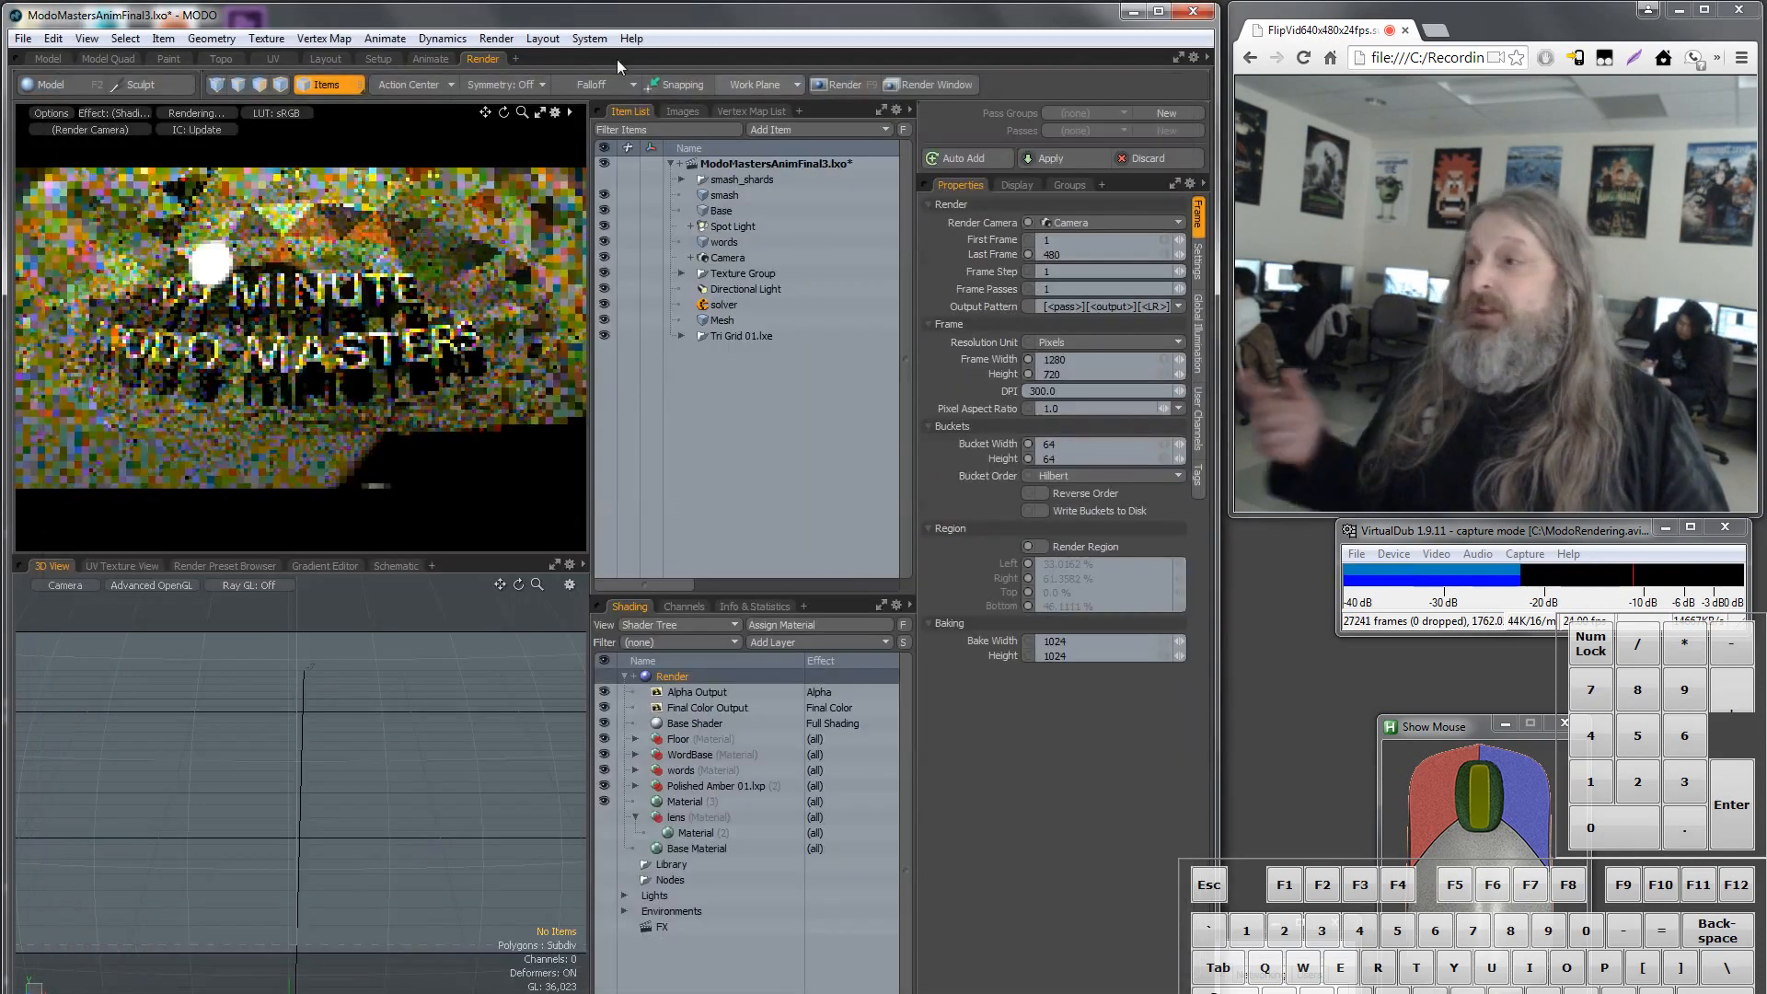
Save the scene as ModoMastersAnimFinal4.lxo in the fra\ModoMasters folder on the art293 (Z:) network drive.
left_click(28, 41)
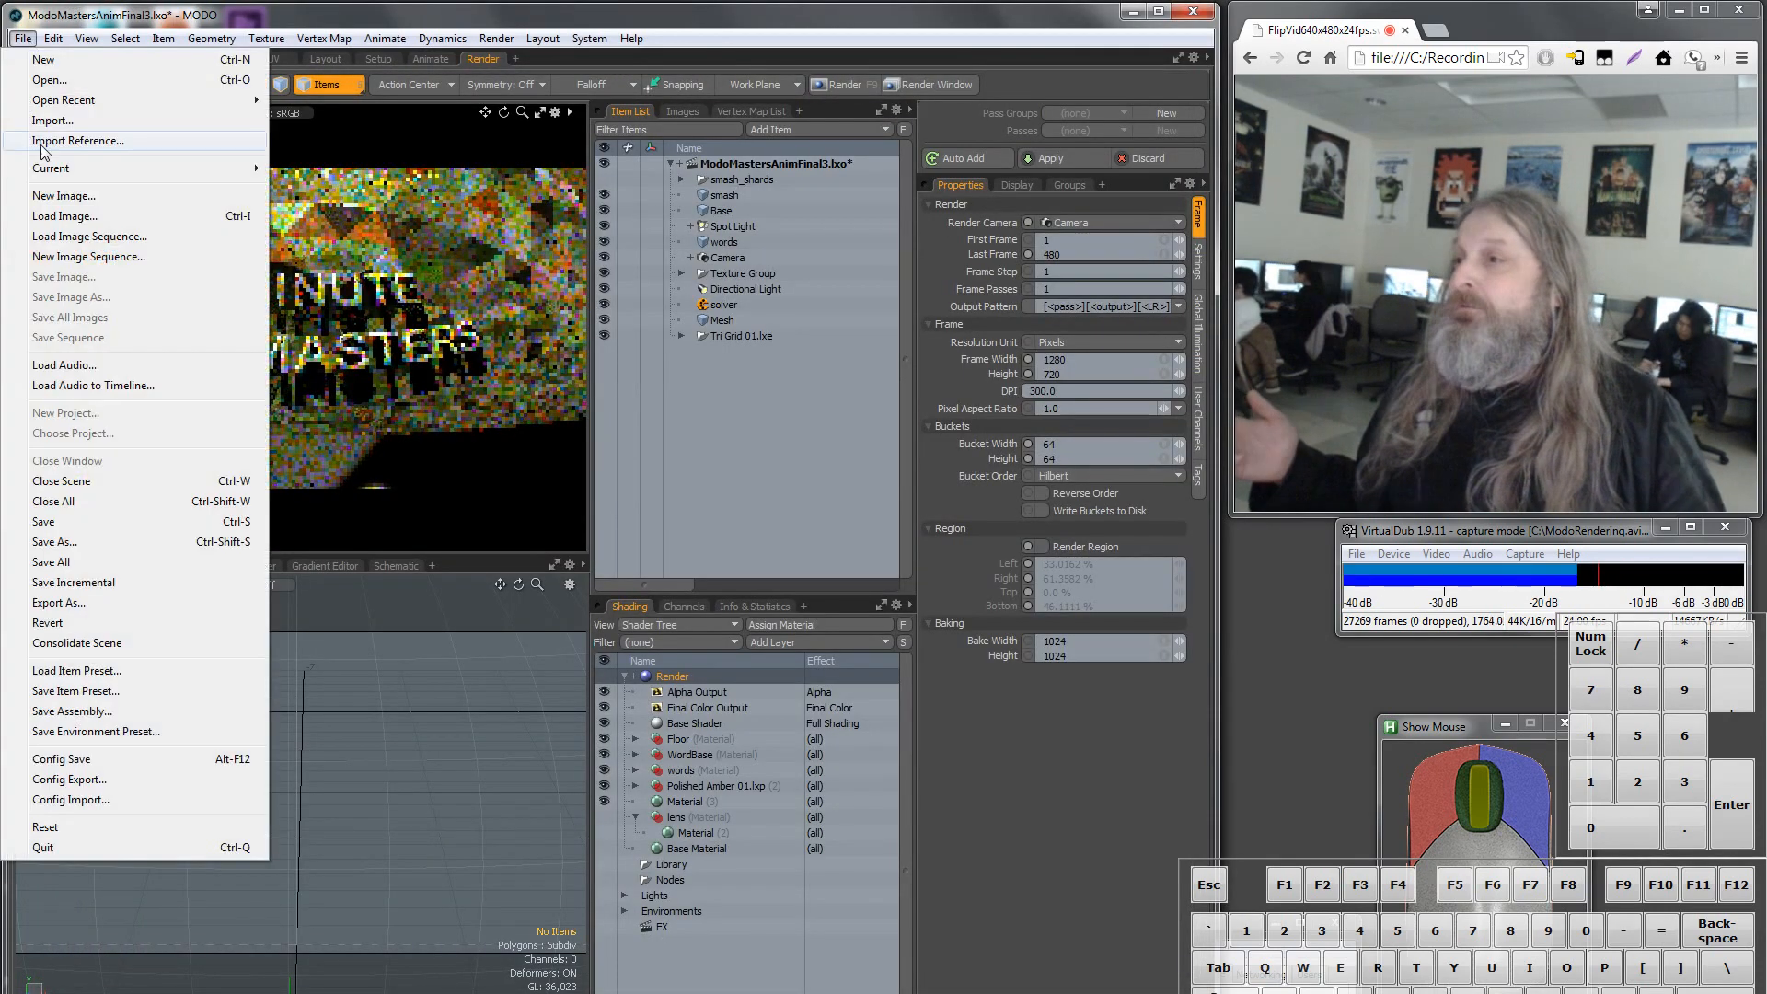
left_click(129, 544)
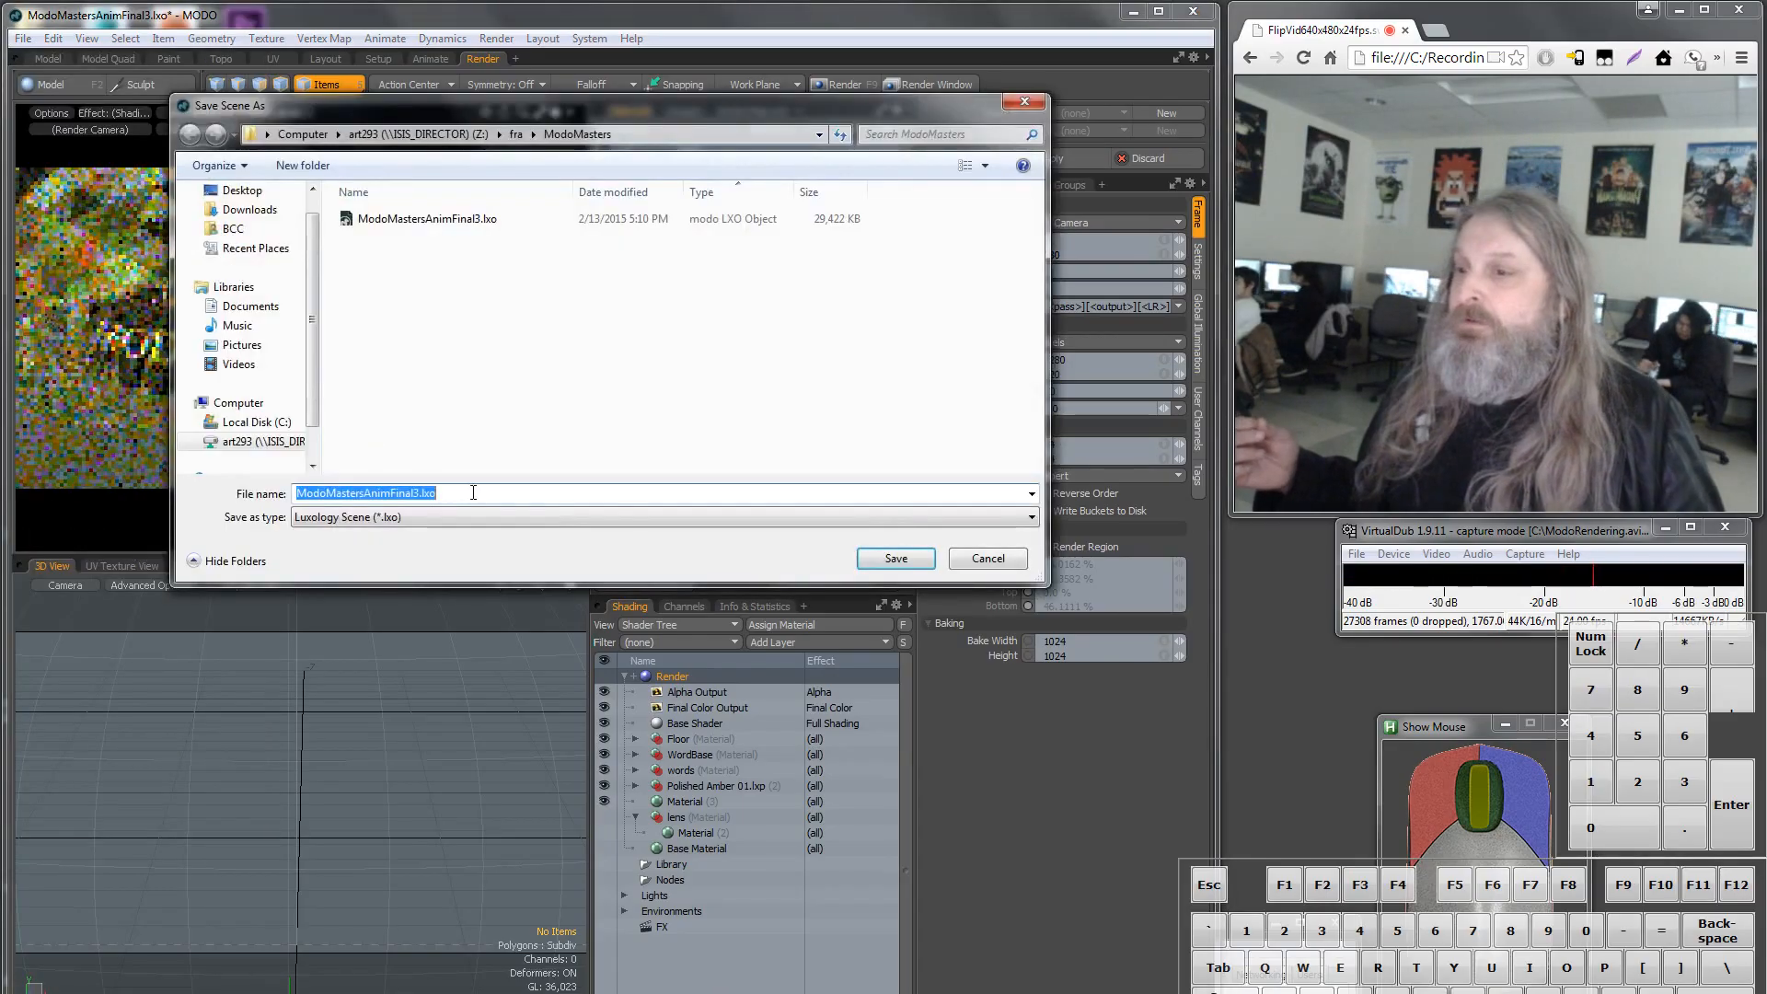
left_click(473, 493)
key("Left")
key("Left")
key("Left")
key("Left")
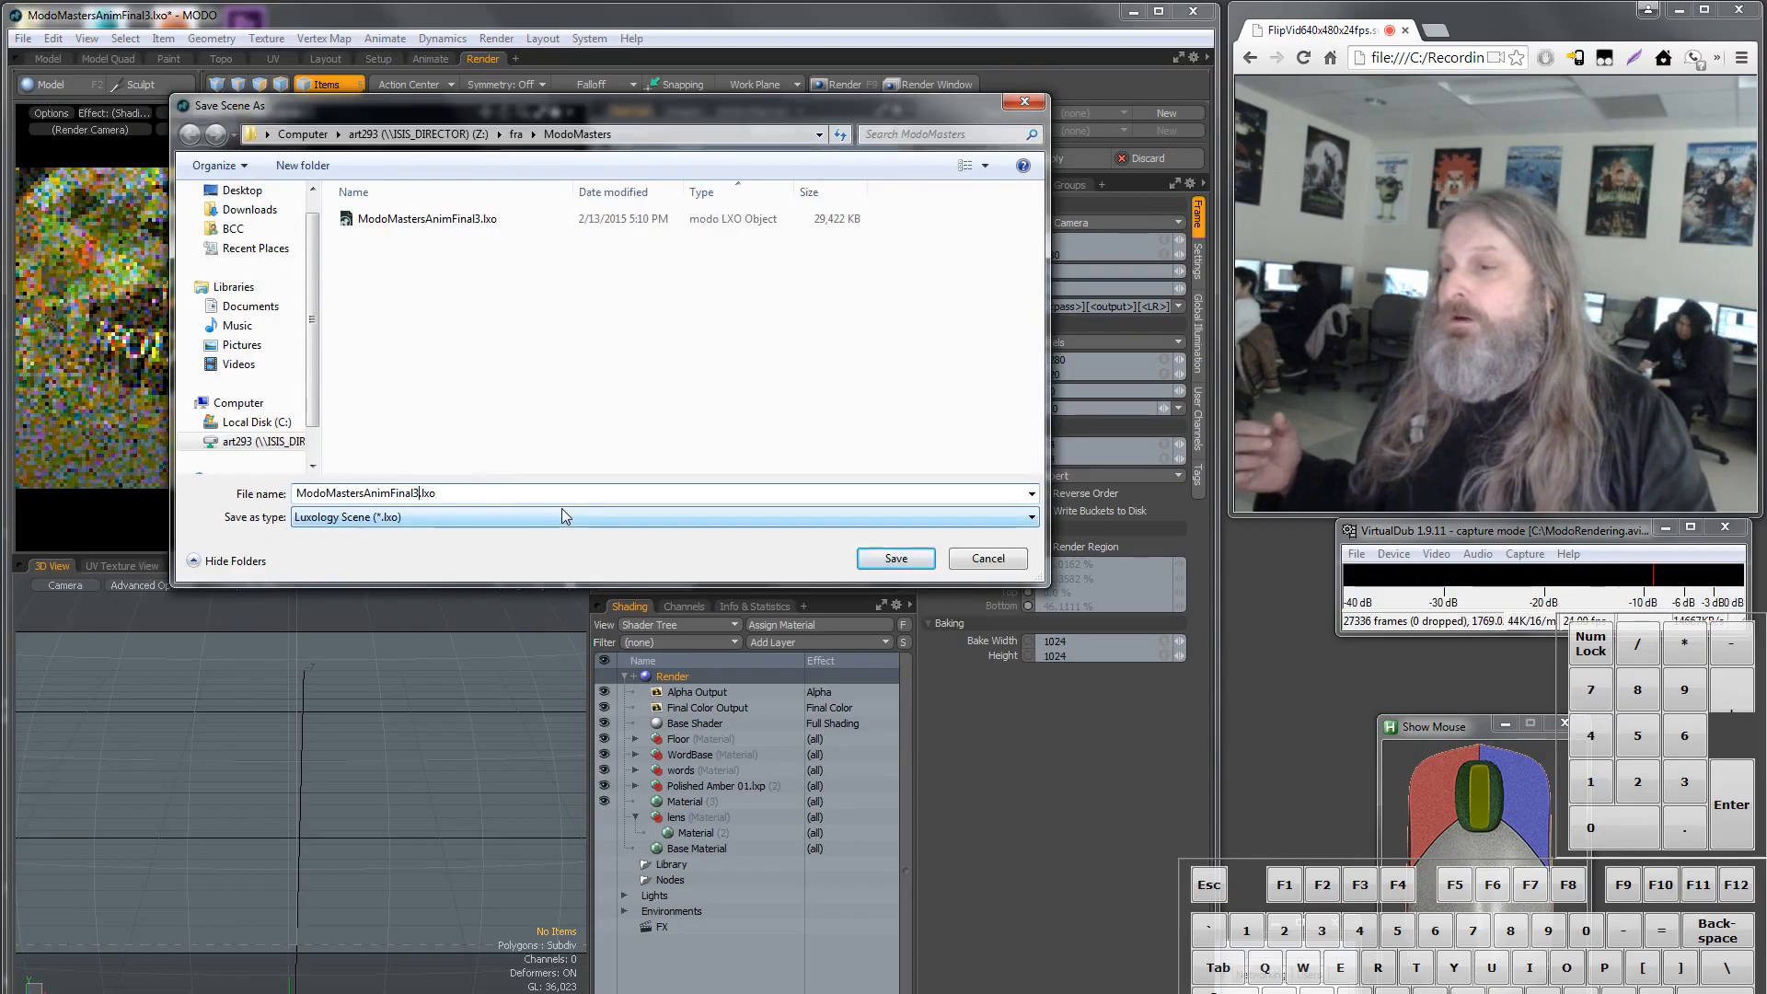
key("BackSpace")
type("4")
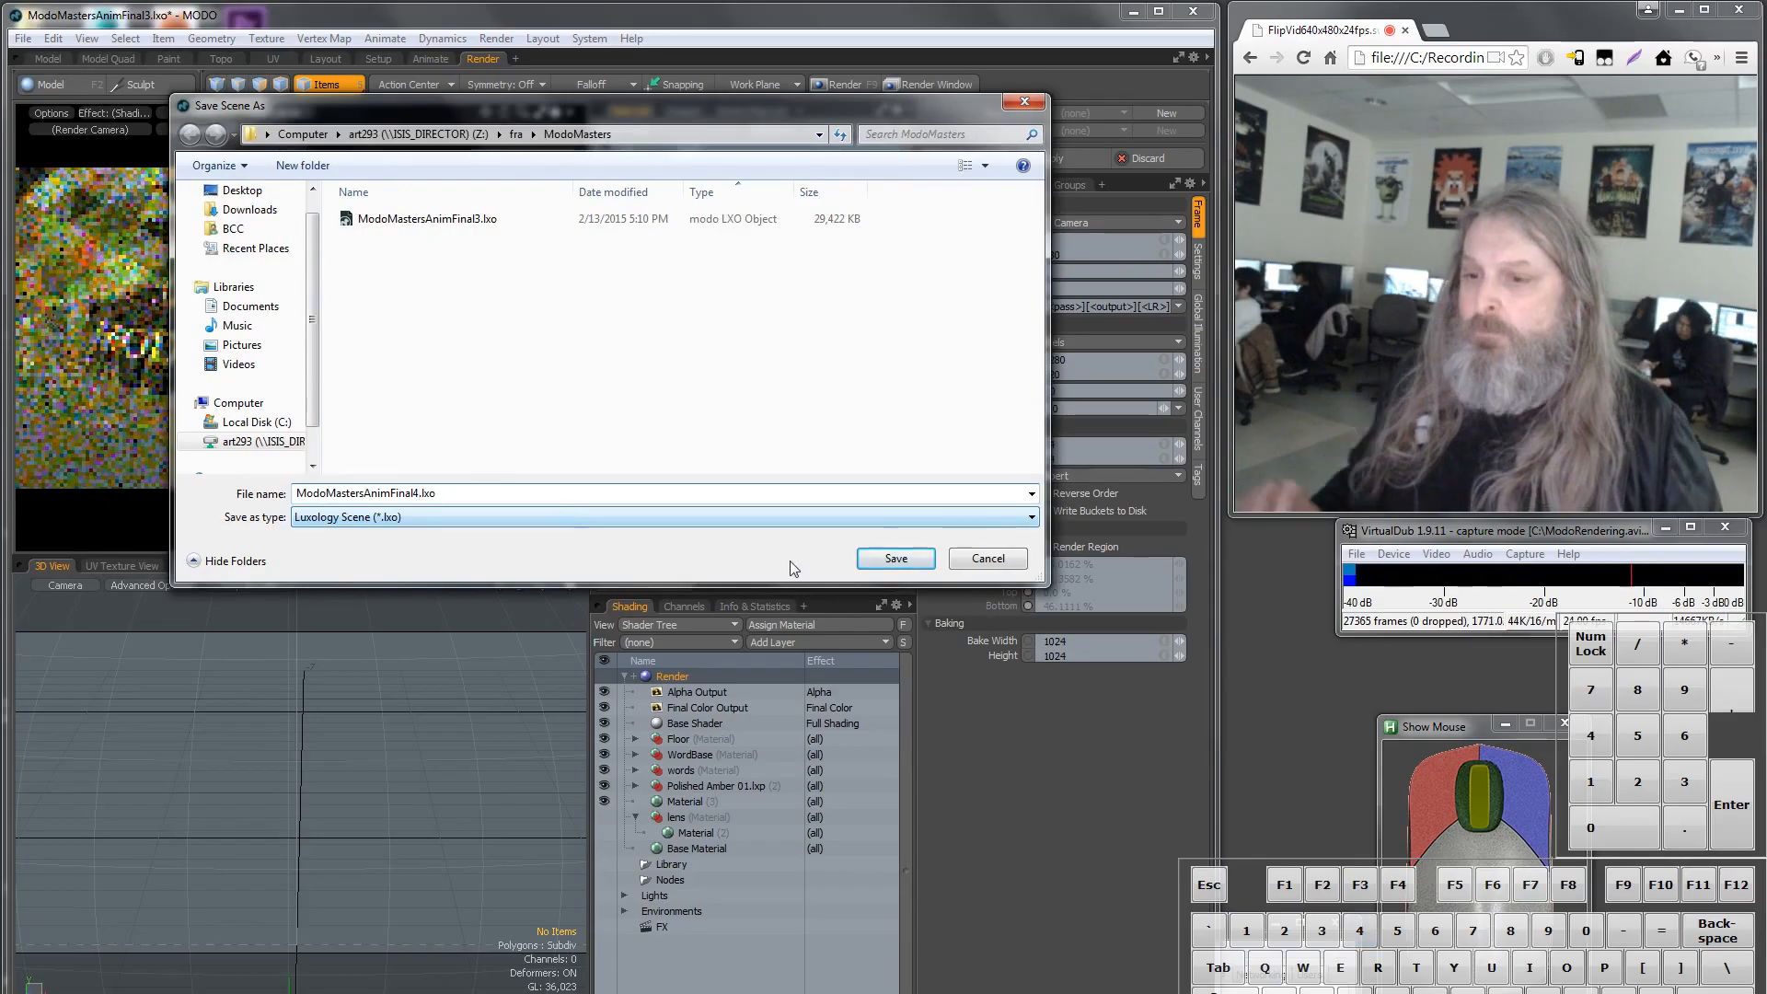
left_click(897, 557)
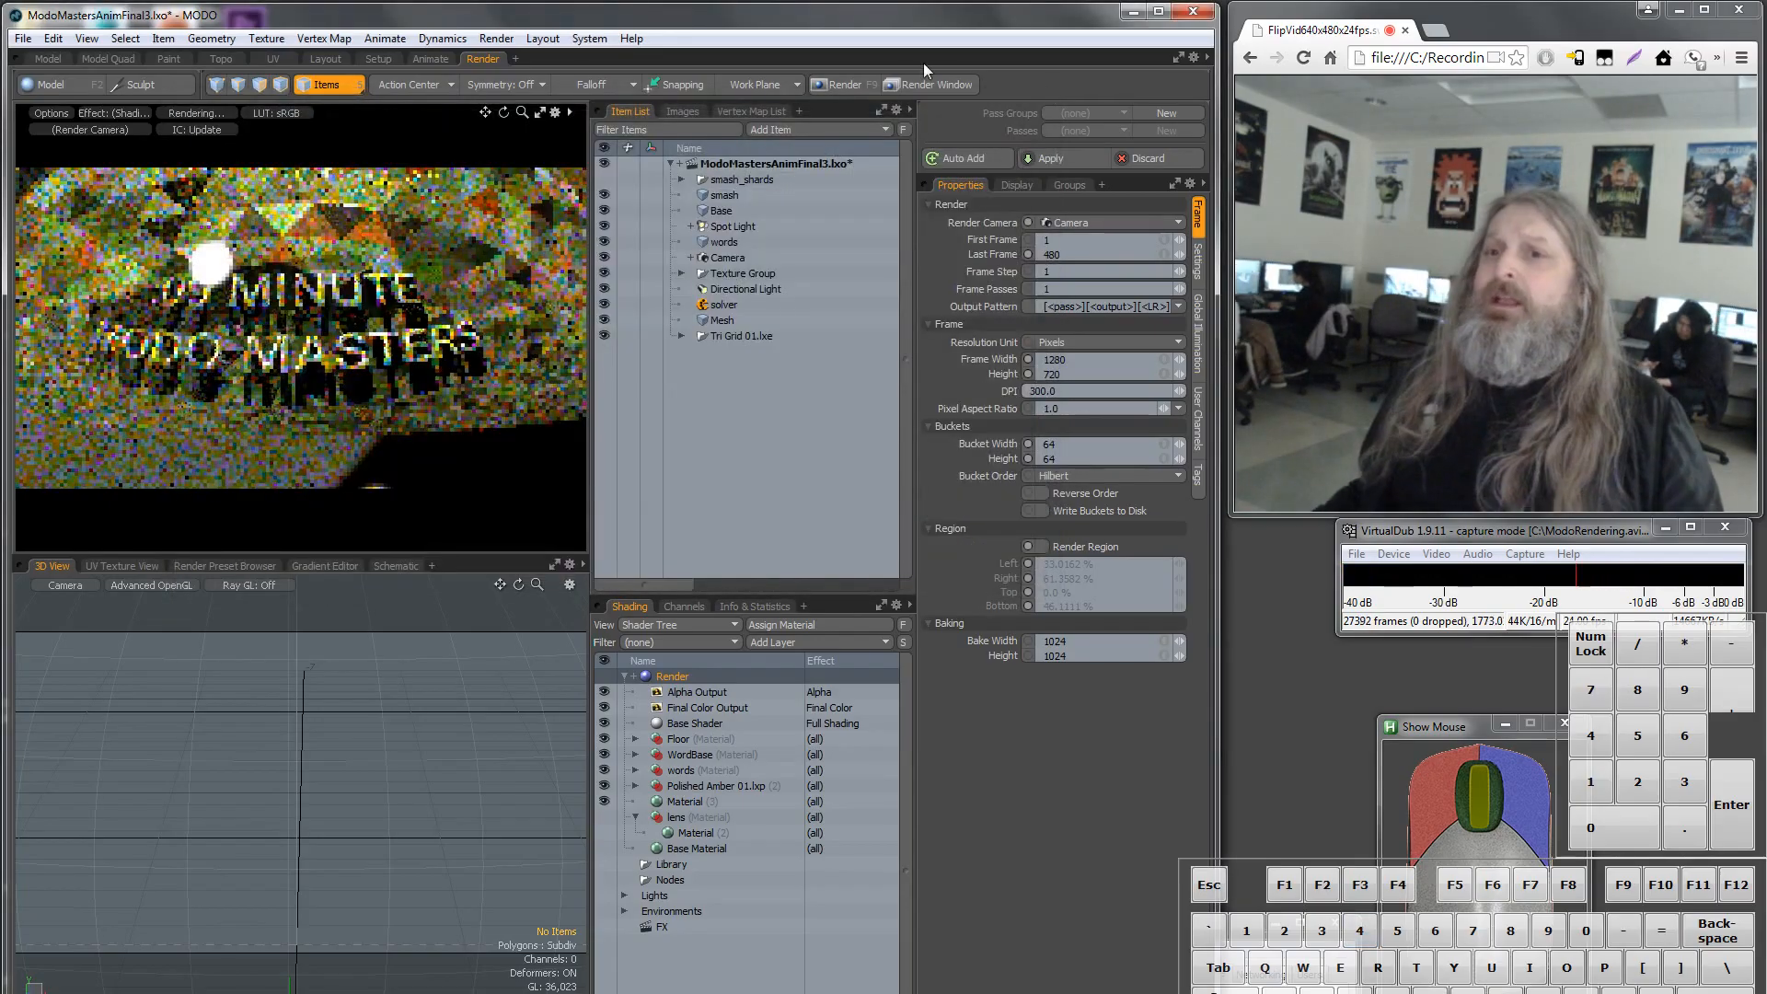
Start a full-frame render of the current frame and display its render statistics.
left_click(845, 84)
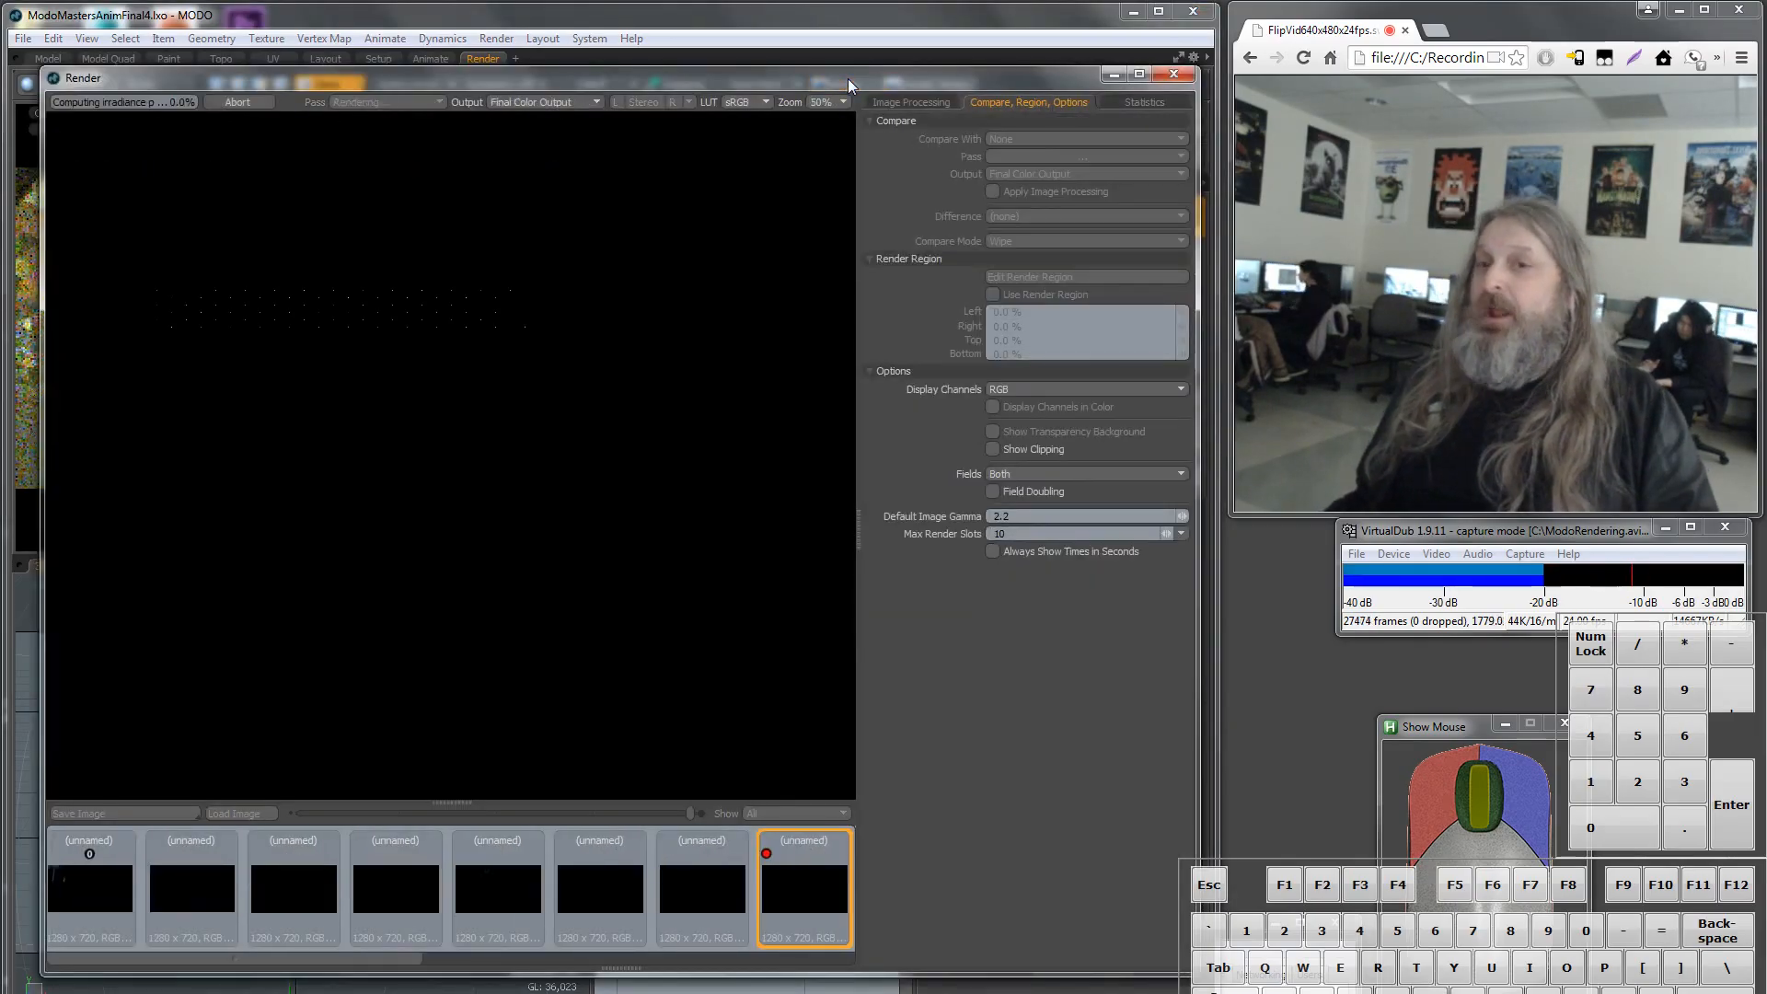
left_click(1132, 102)
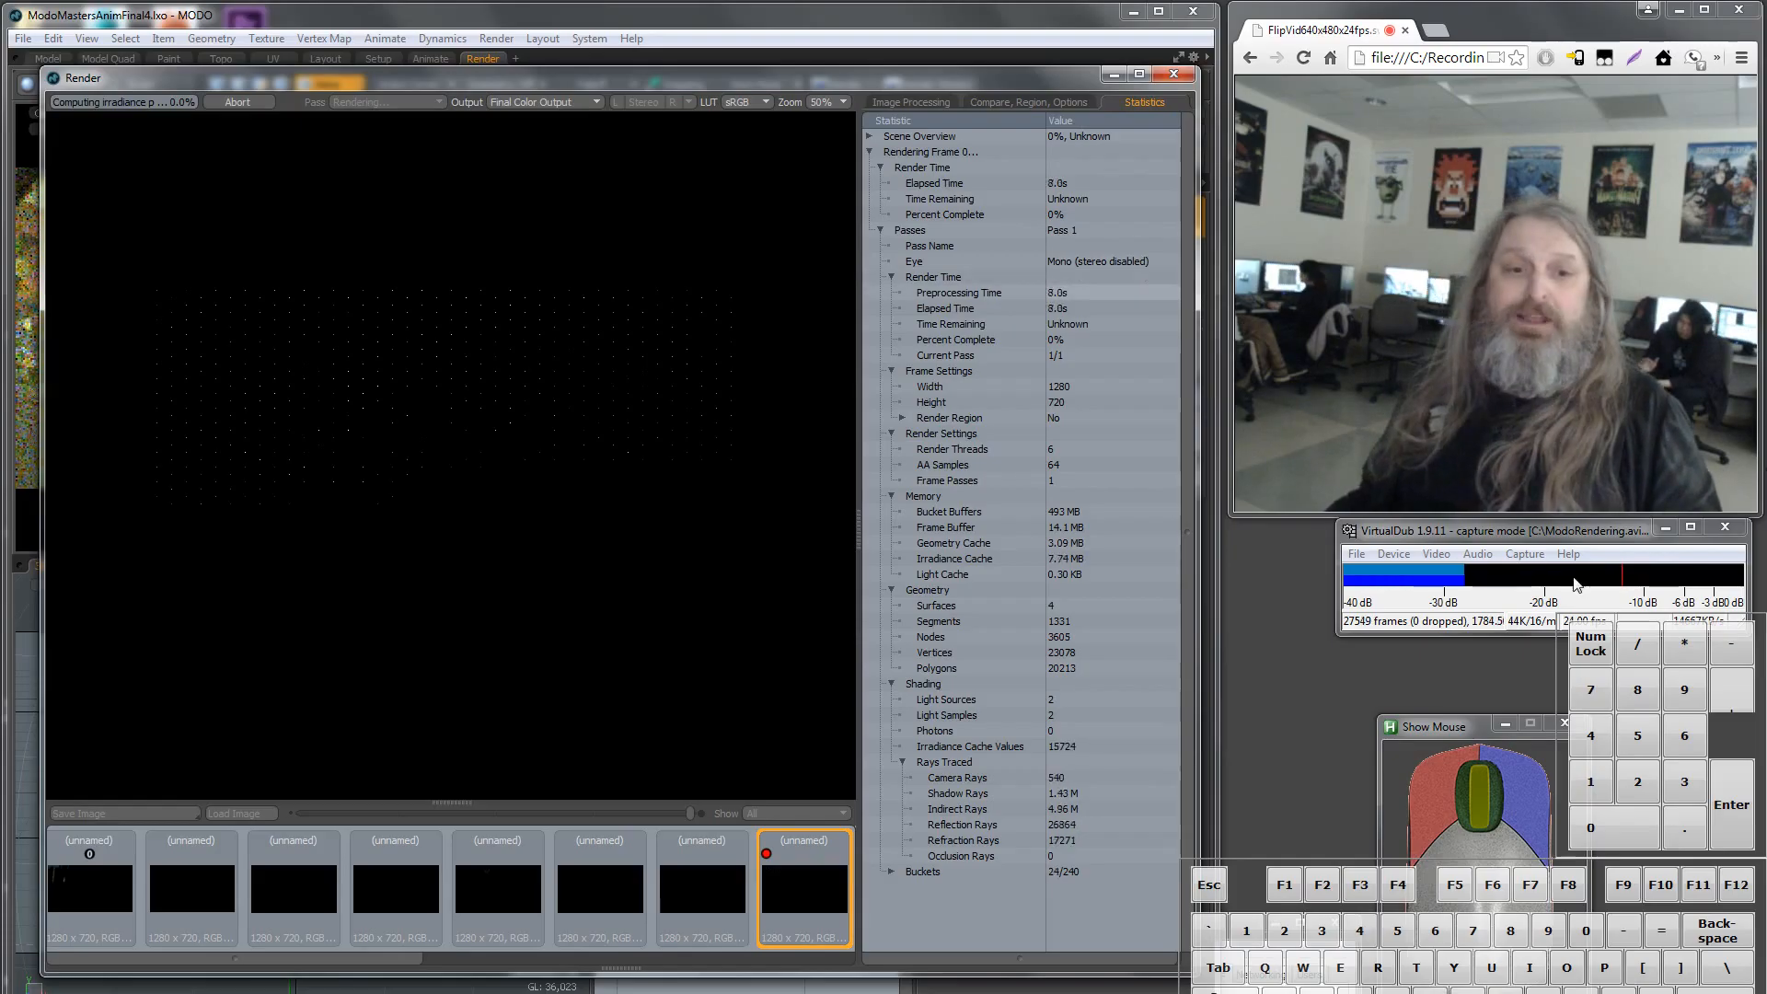
left_click(1525, 554)
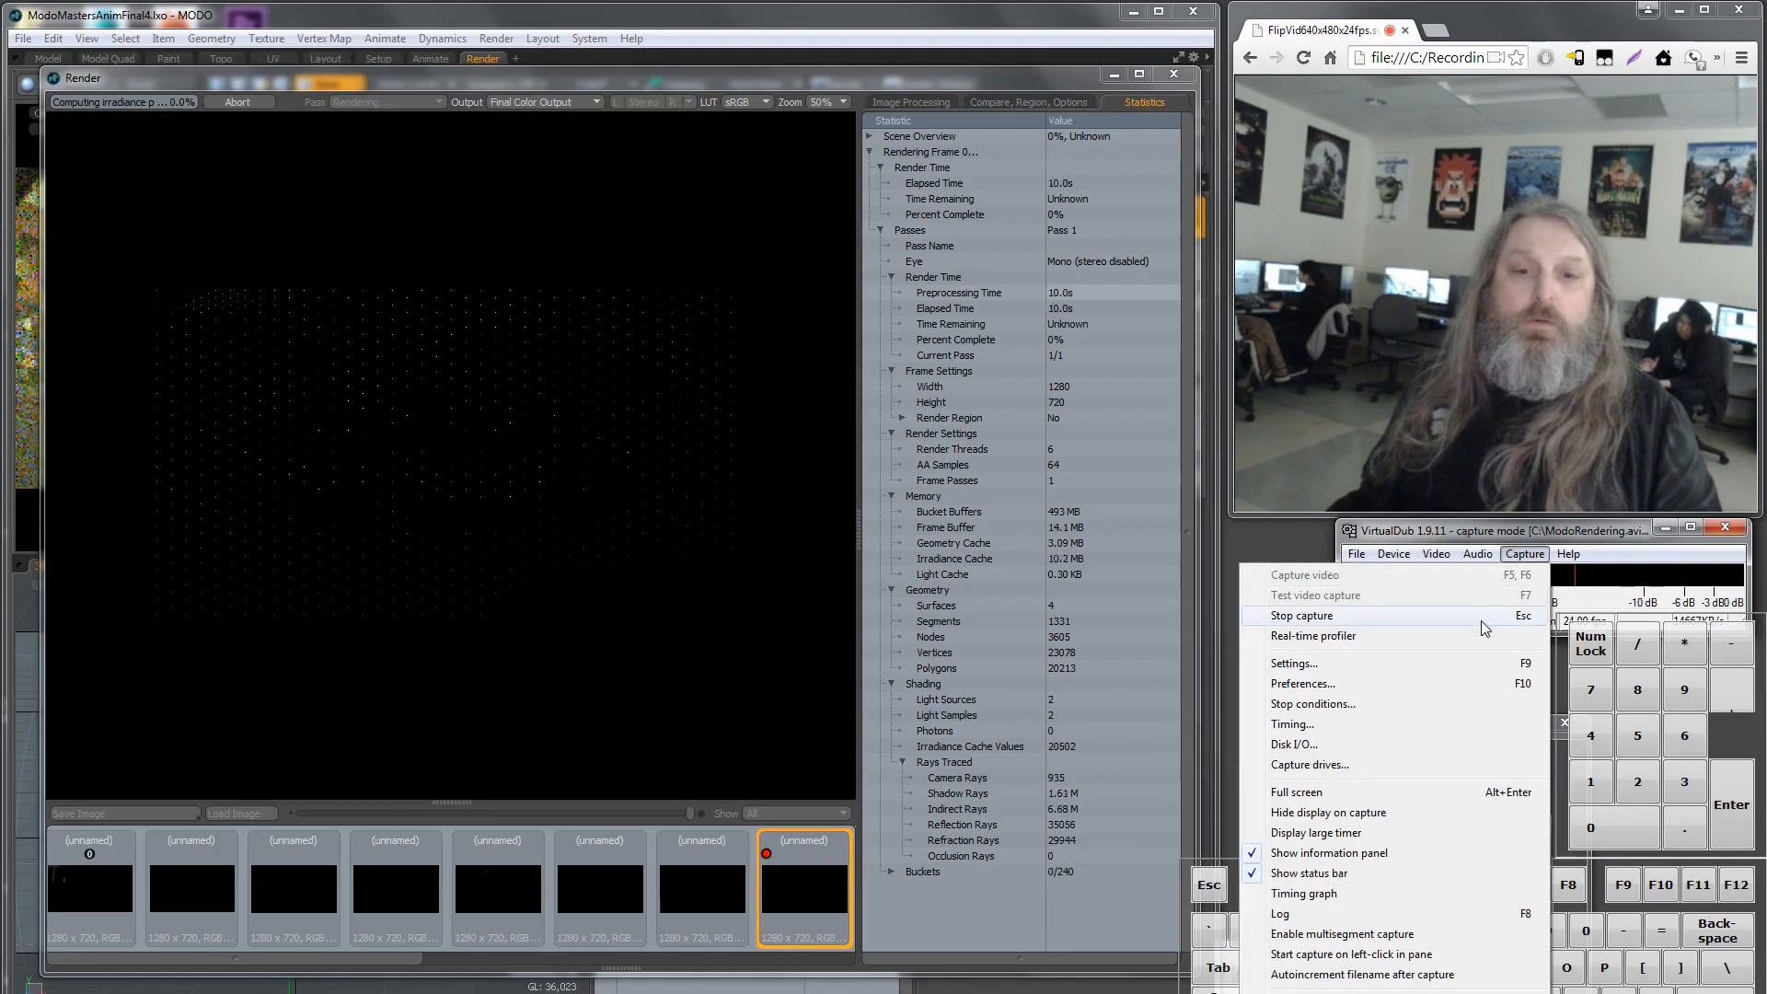
left_click(1481, 616)
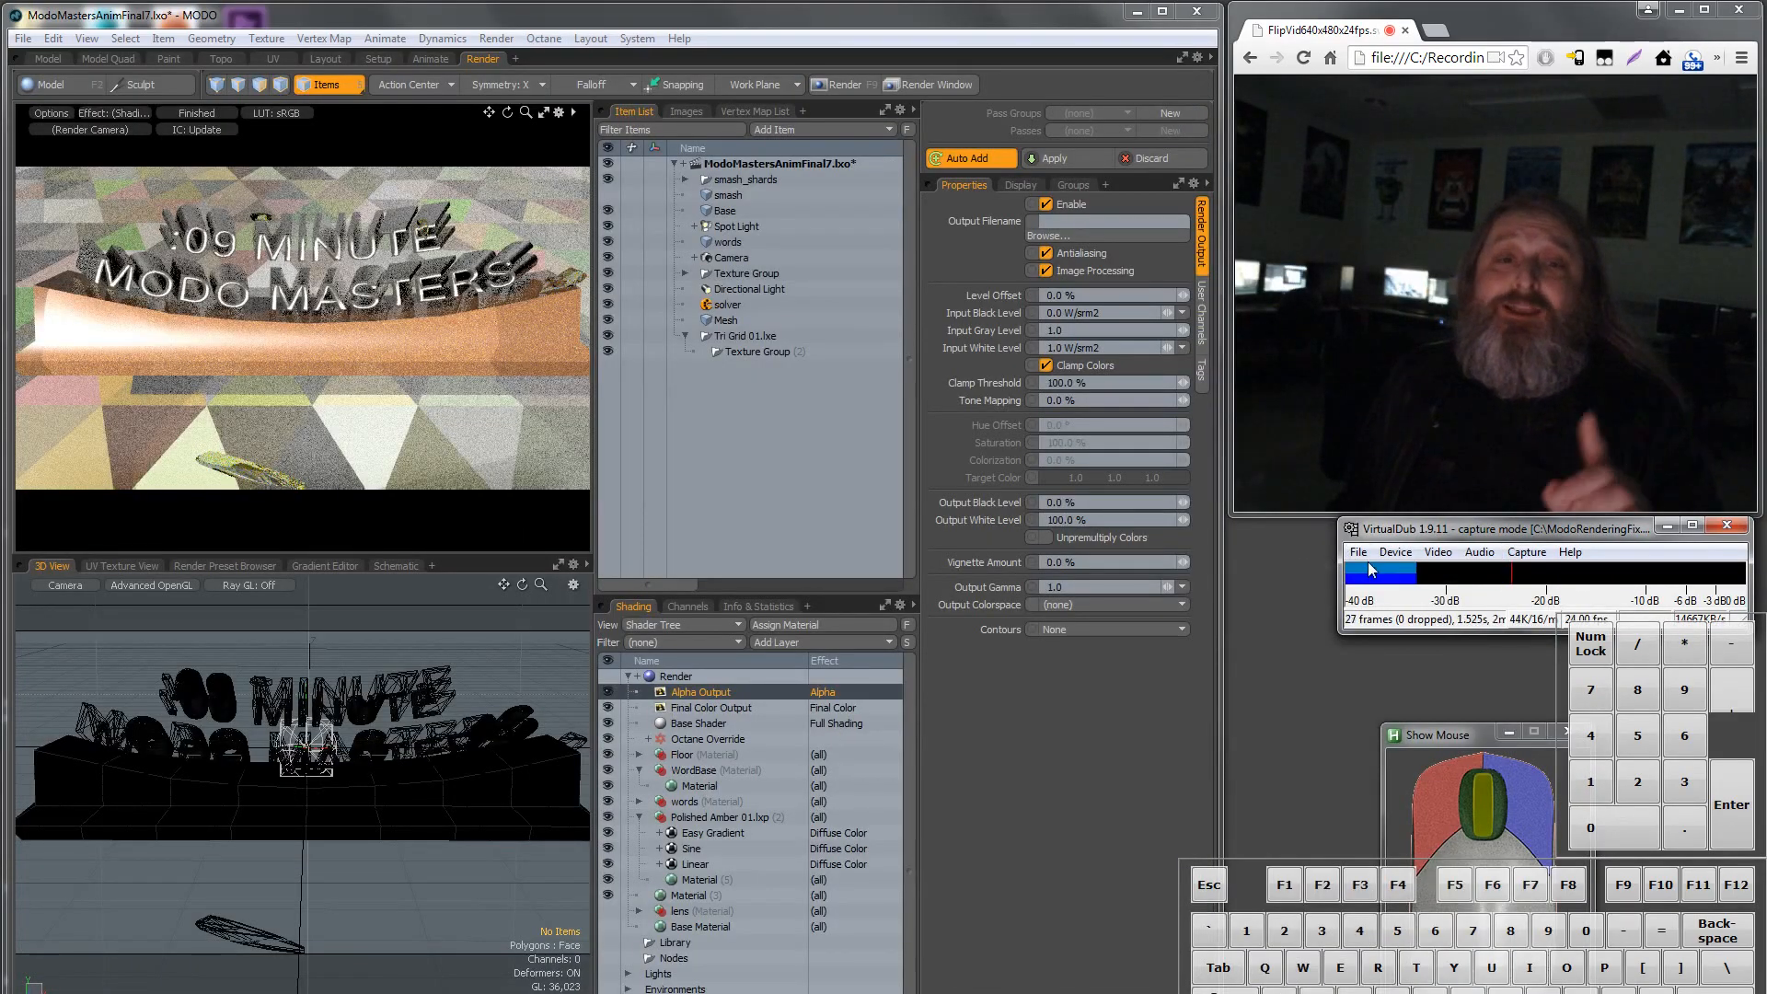
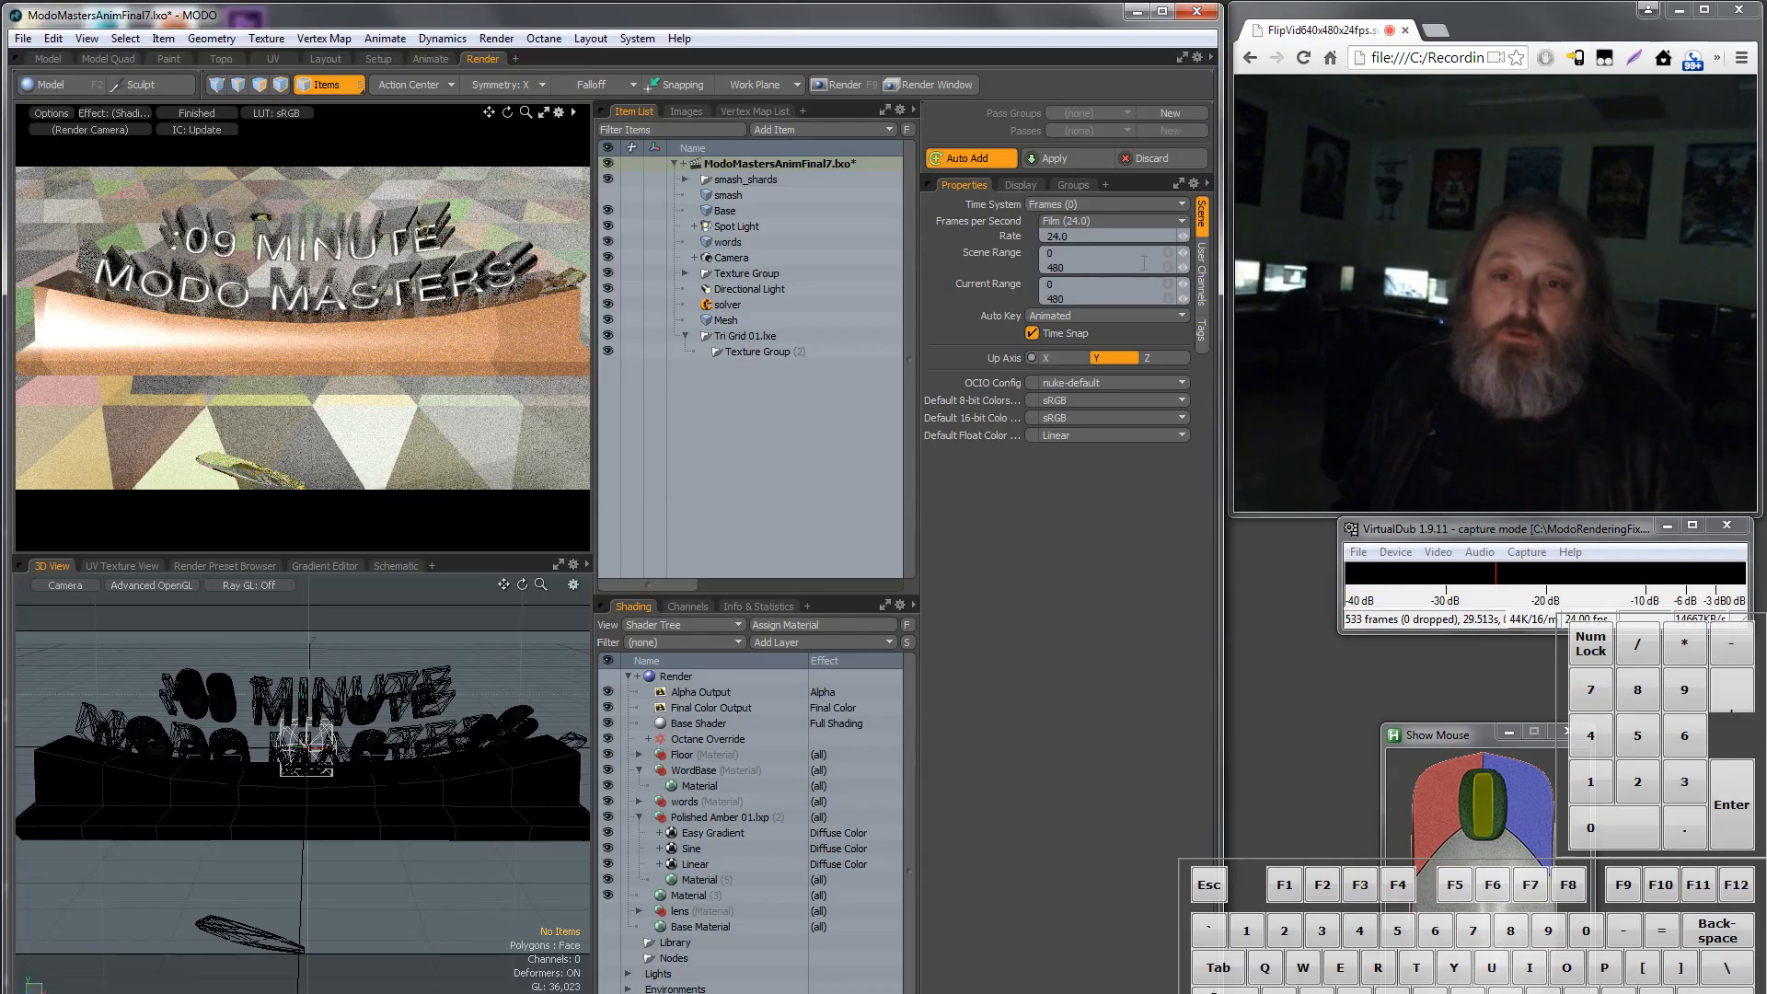
Review the Camera item's properties, the scene's frame range settings, and the Render item's frame settings.
left_click(733, 260)
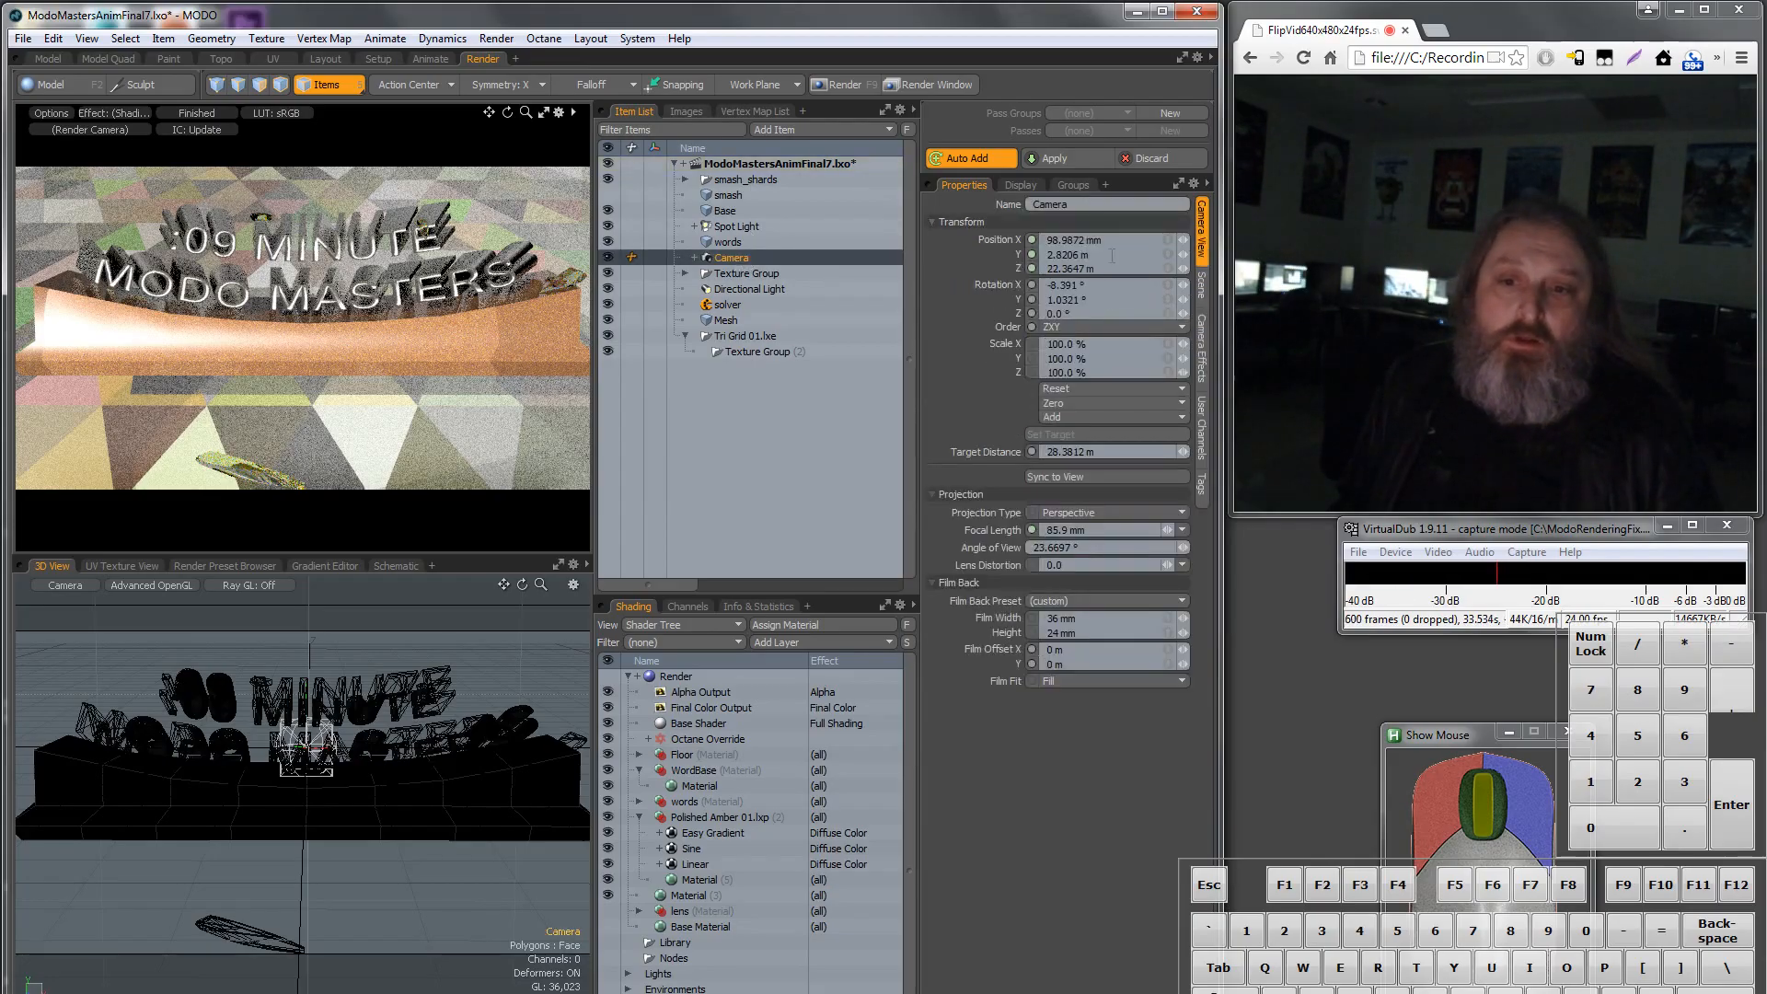
left_click(1202, 279)
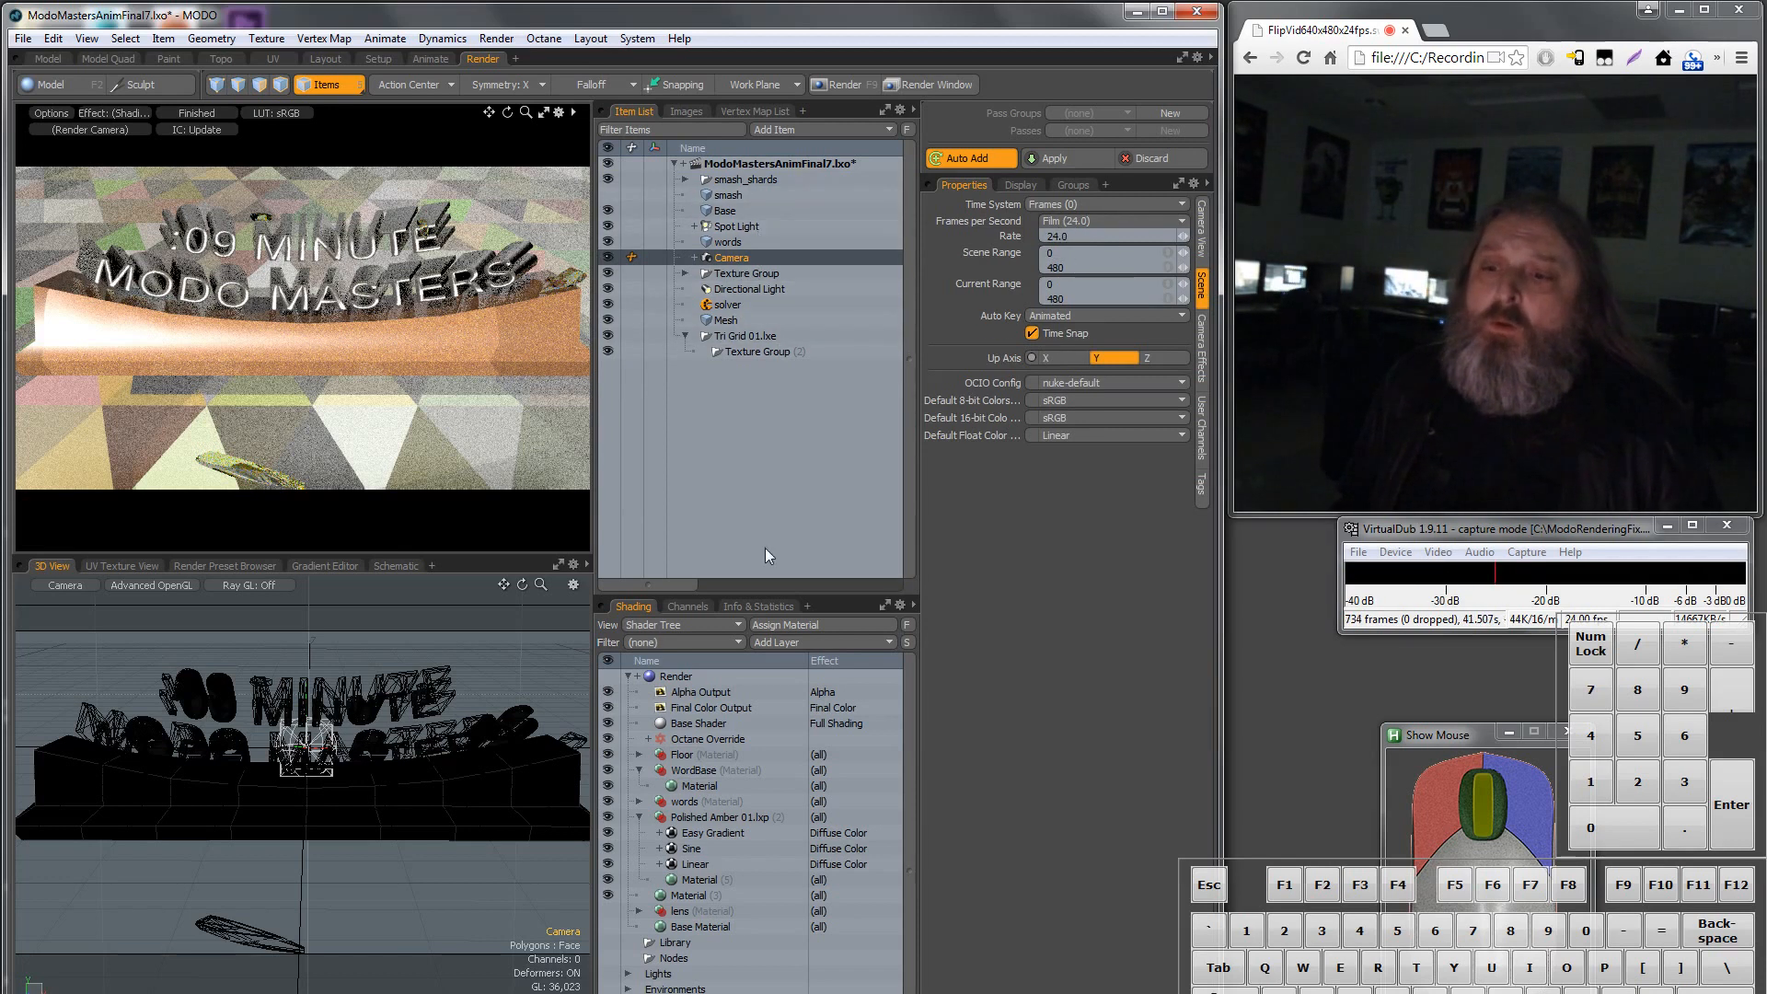
left_click(677, 677)
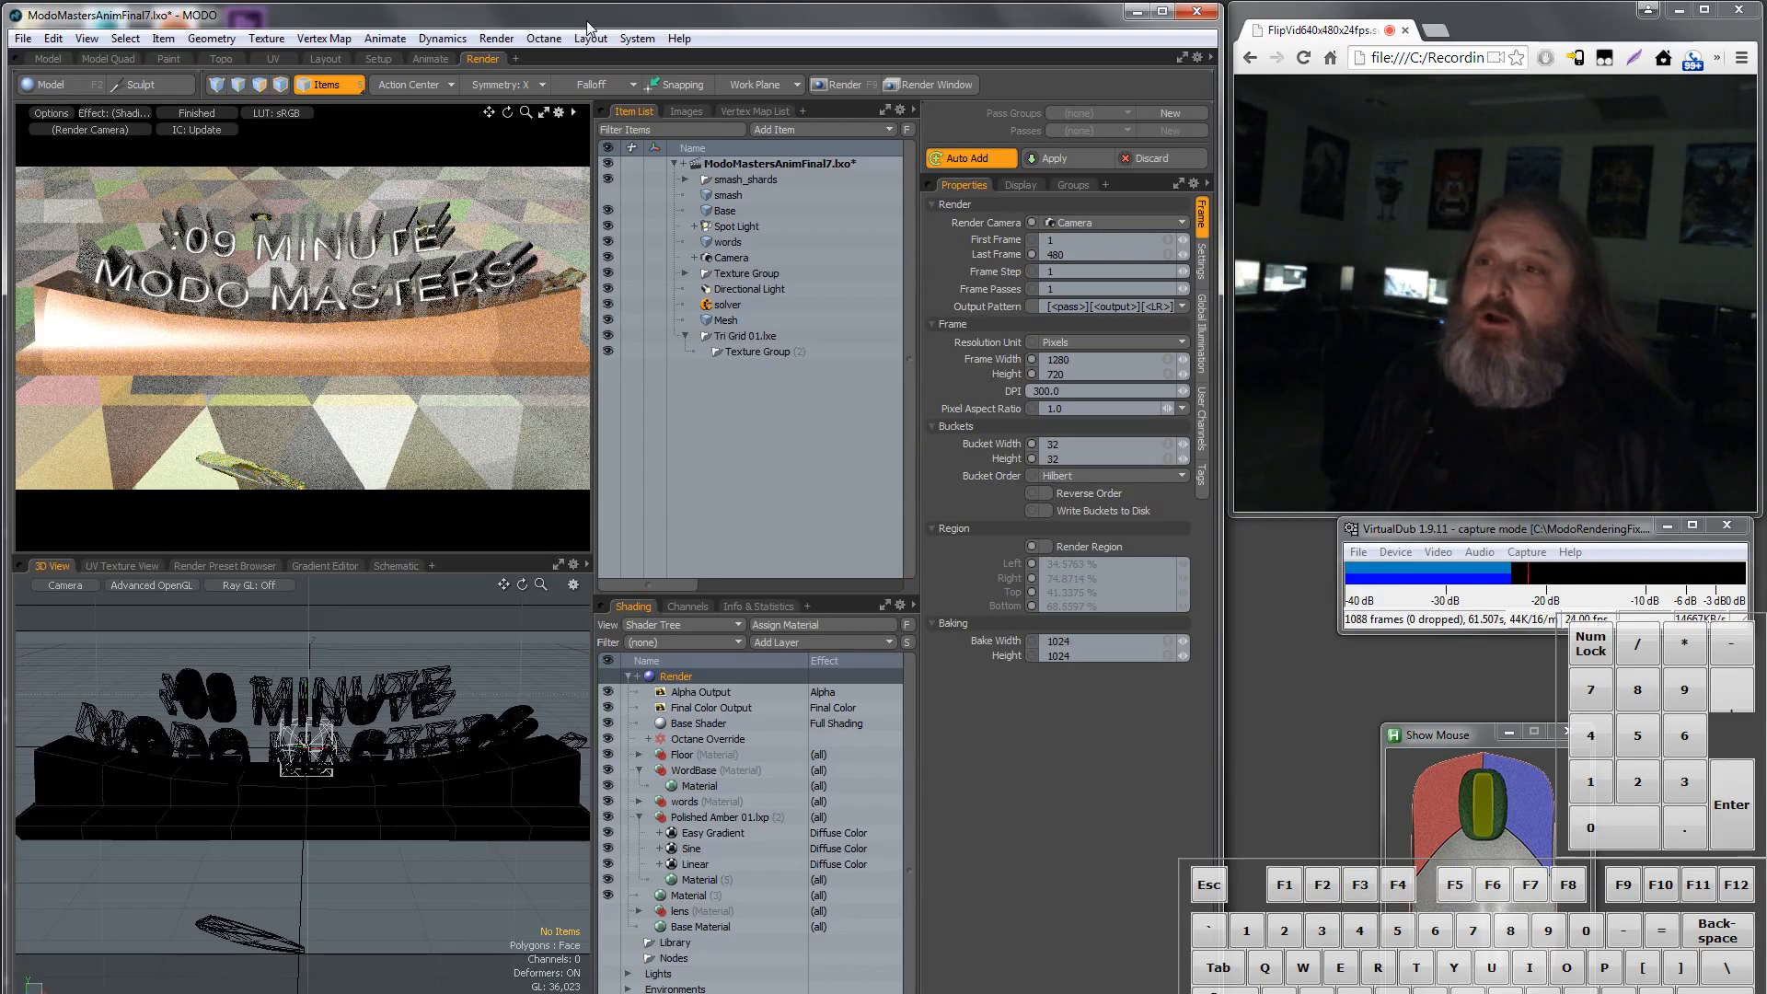
Render the animation from frame 1 to 480 with step 1 as an image sequence, using the filenames specified in the render outputs.
left_click(496, 39)
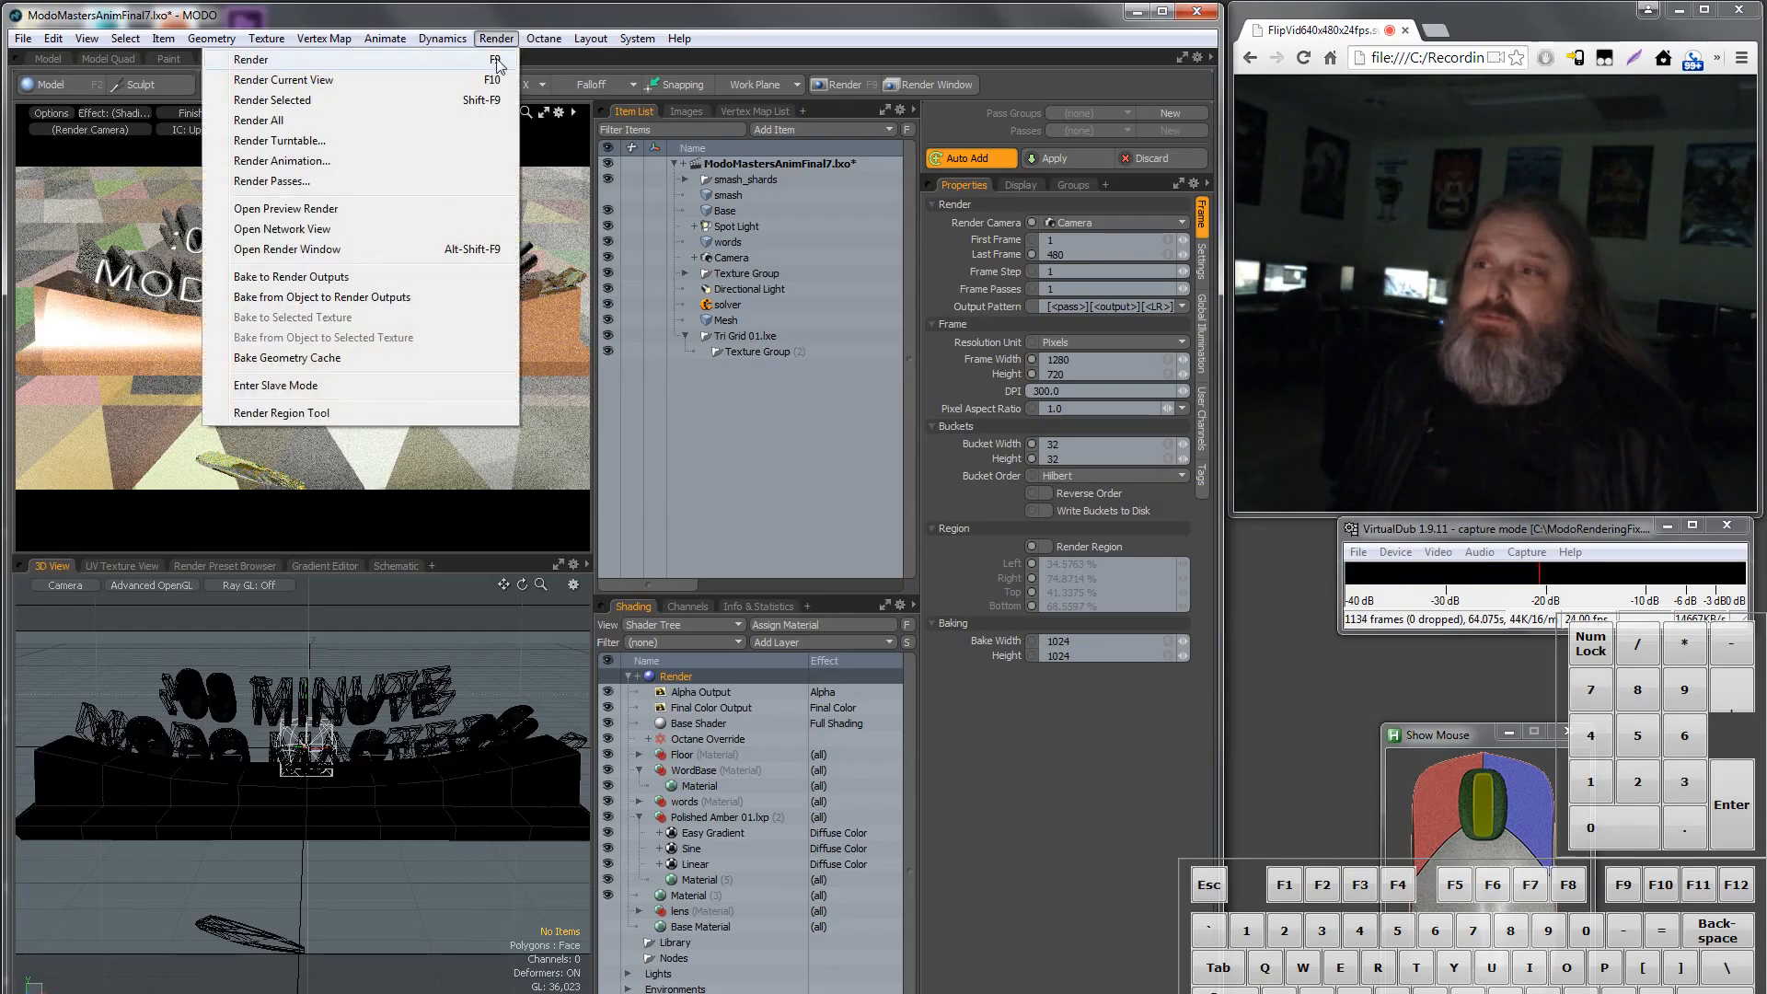
left_click(420, 162)
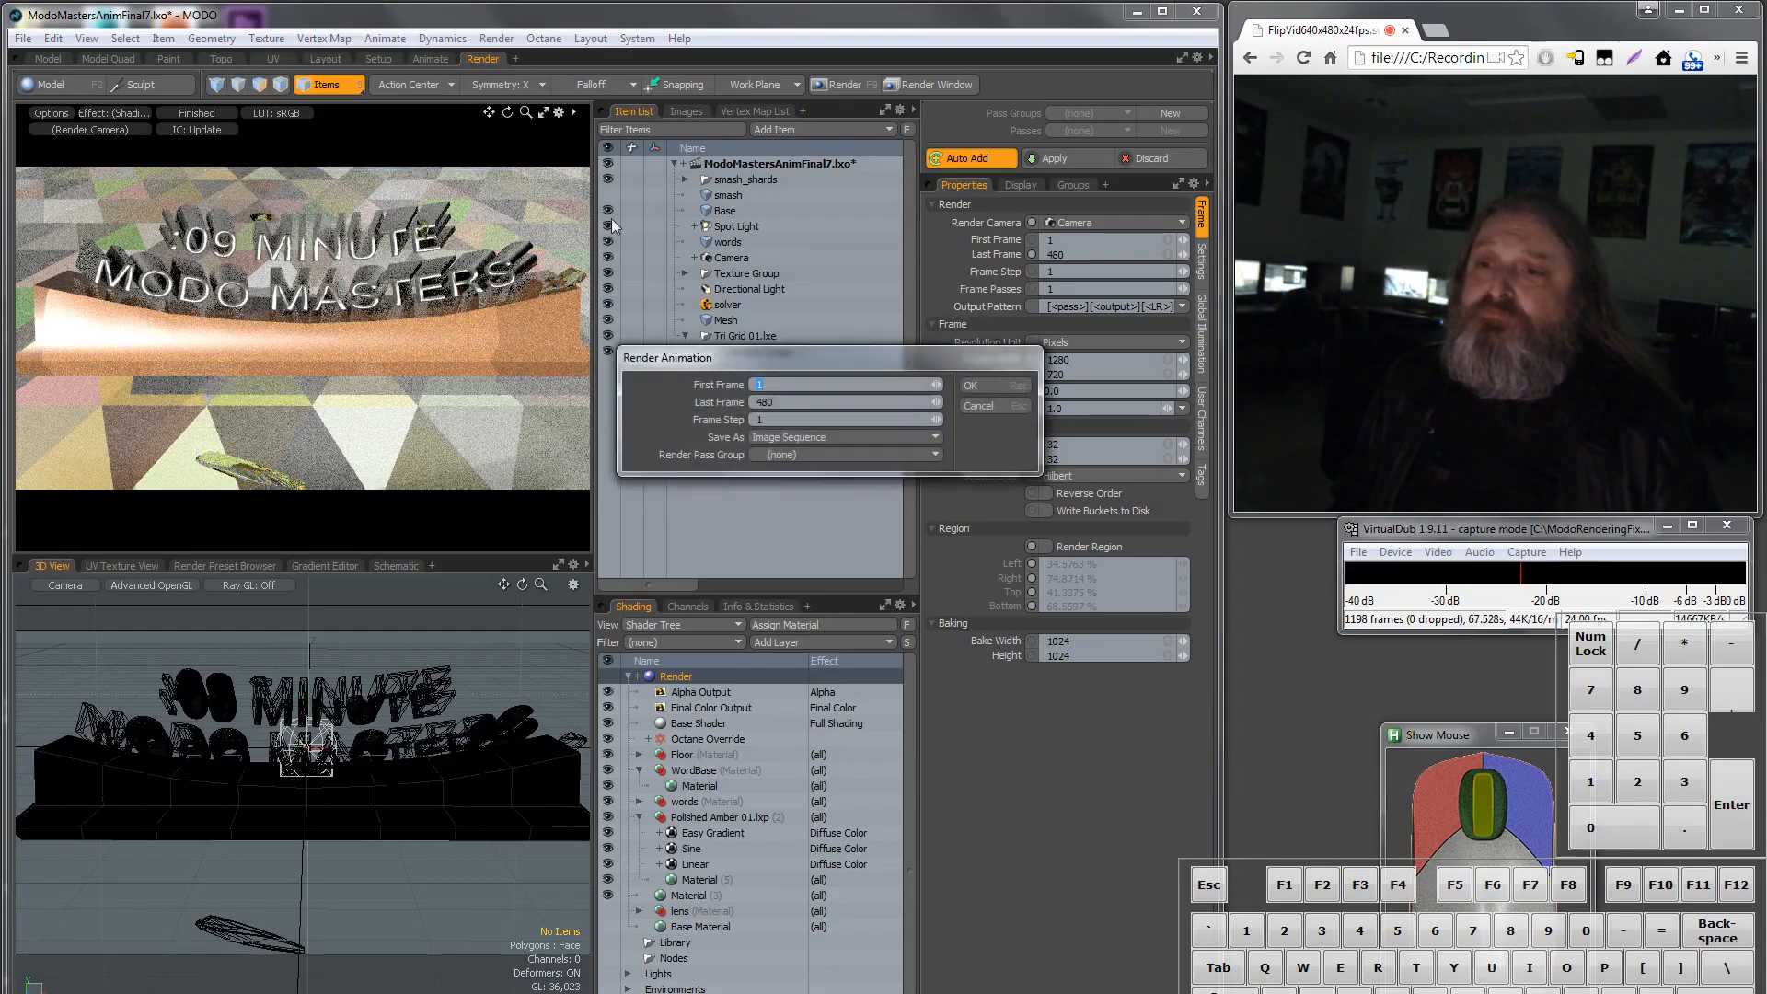
left_click_drag(749, 356, 700, 276)
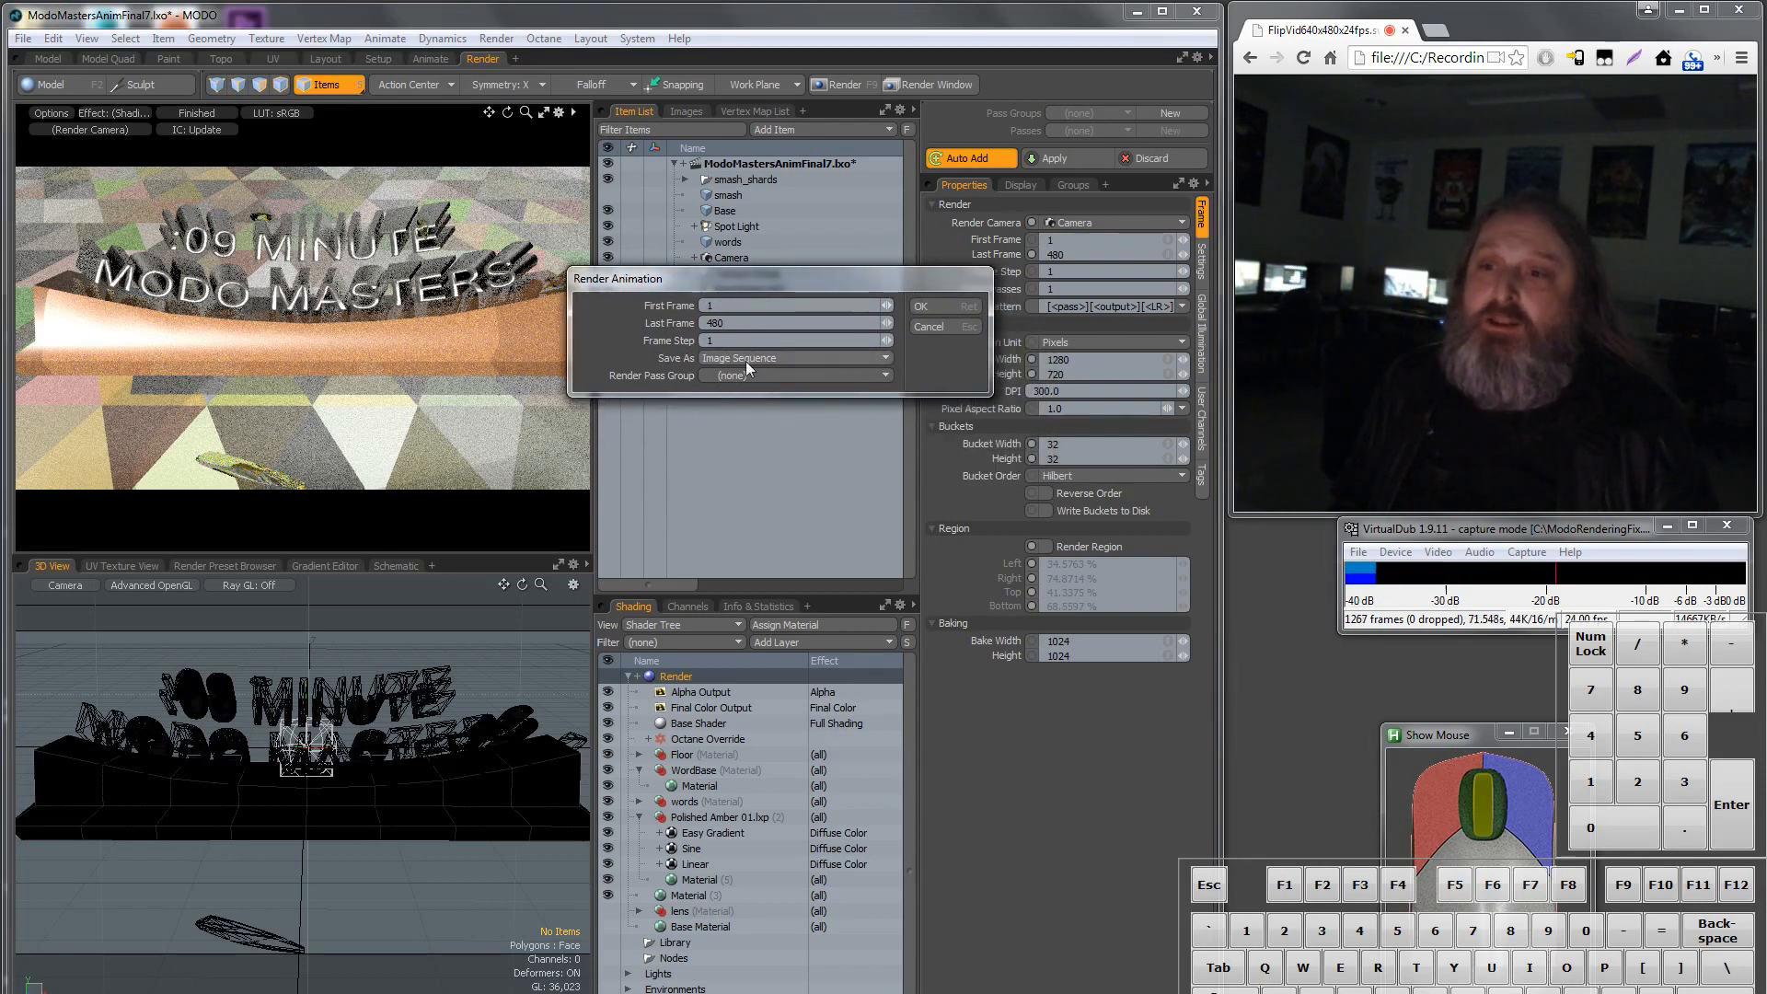
left_click(926, 306)
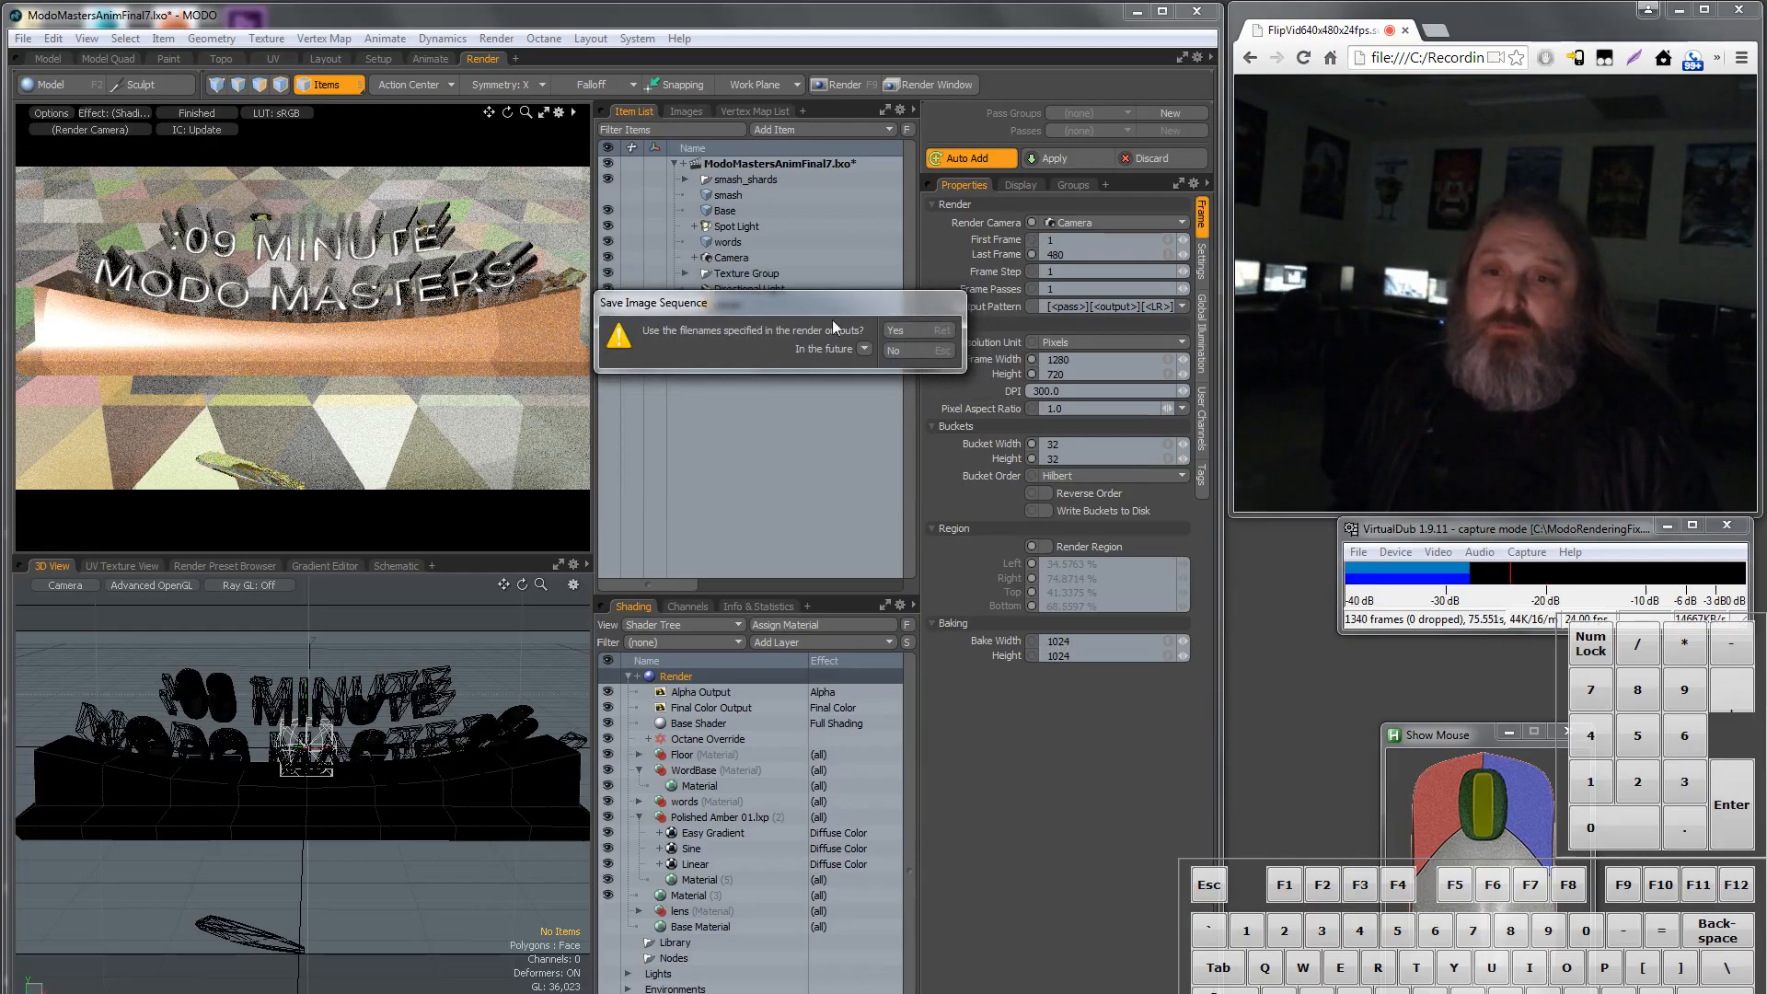
left_click_drag(849, 305, 794, 310)
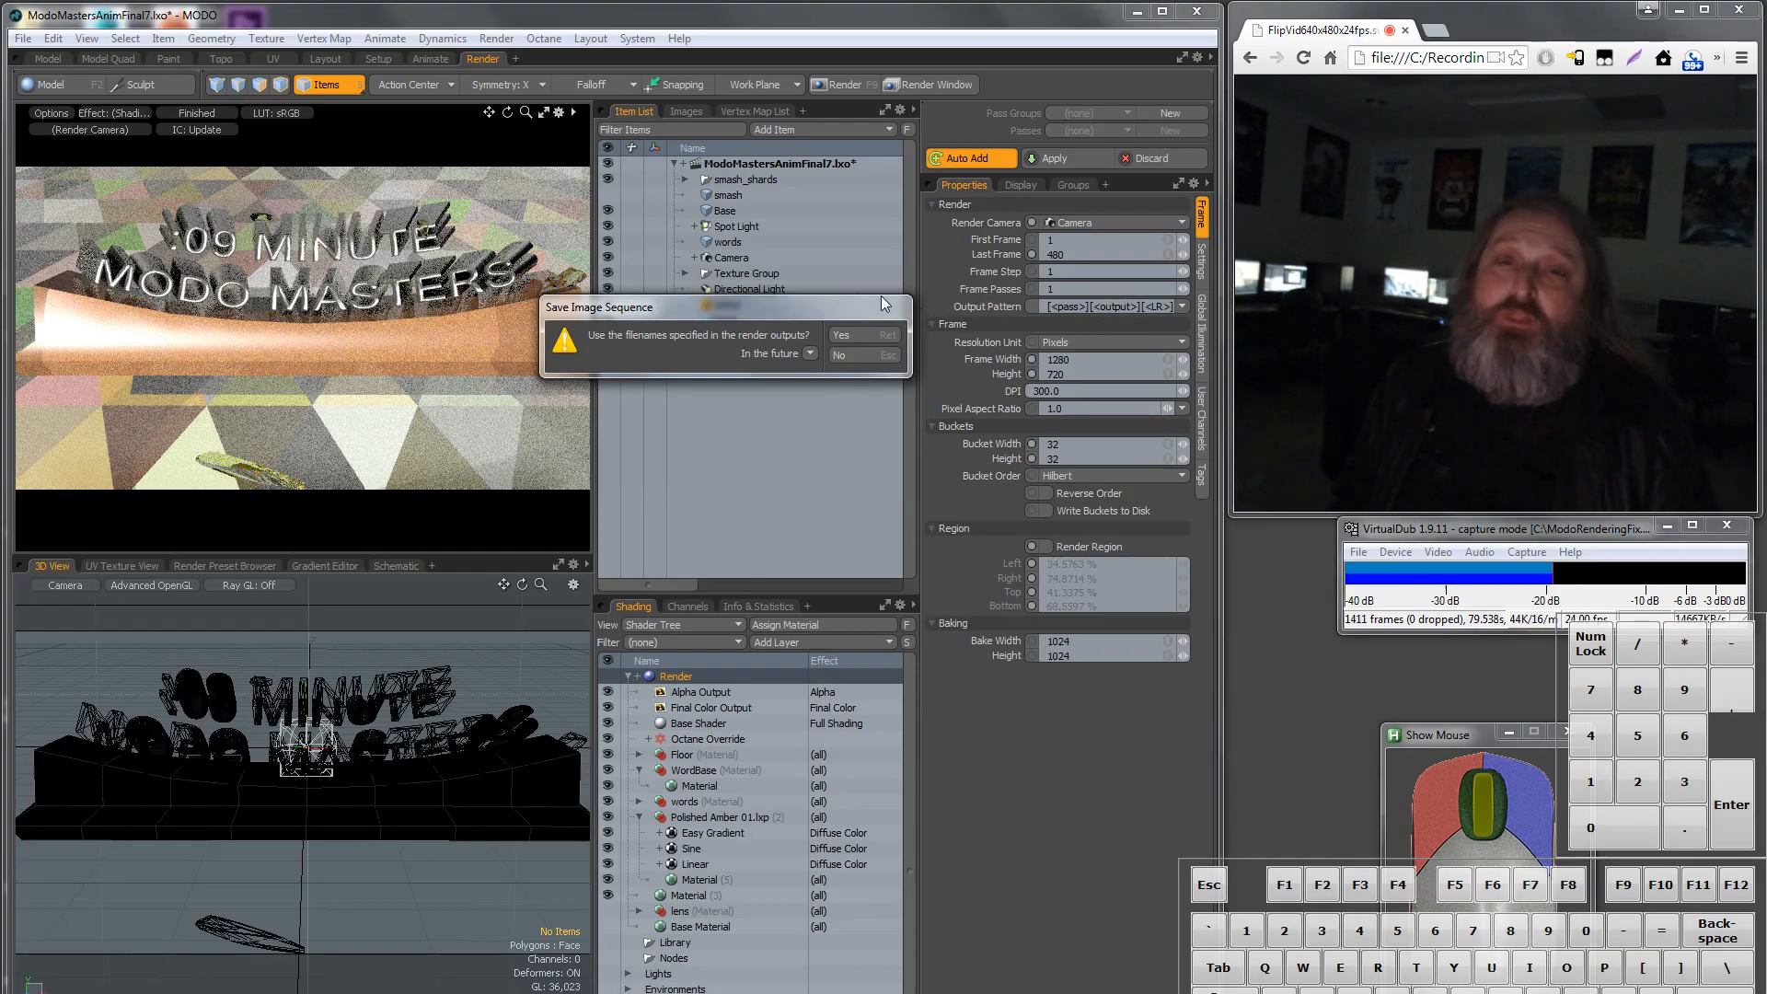
left_click(852, 334)
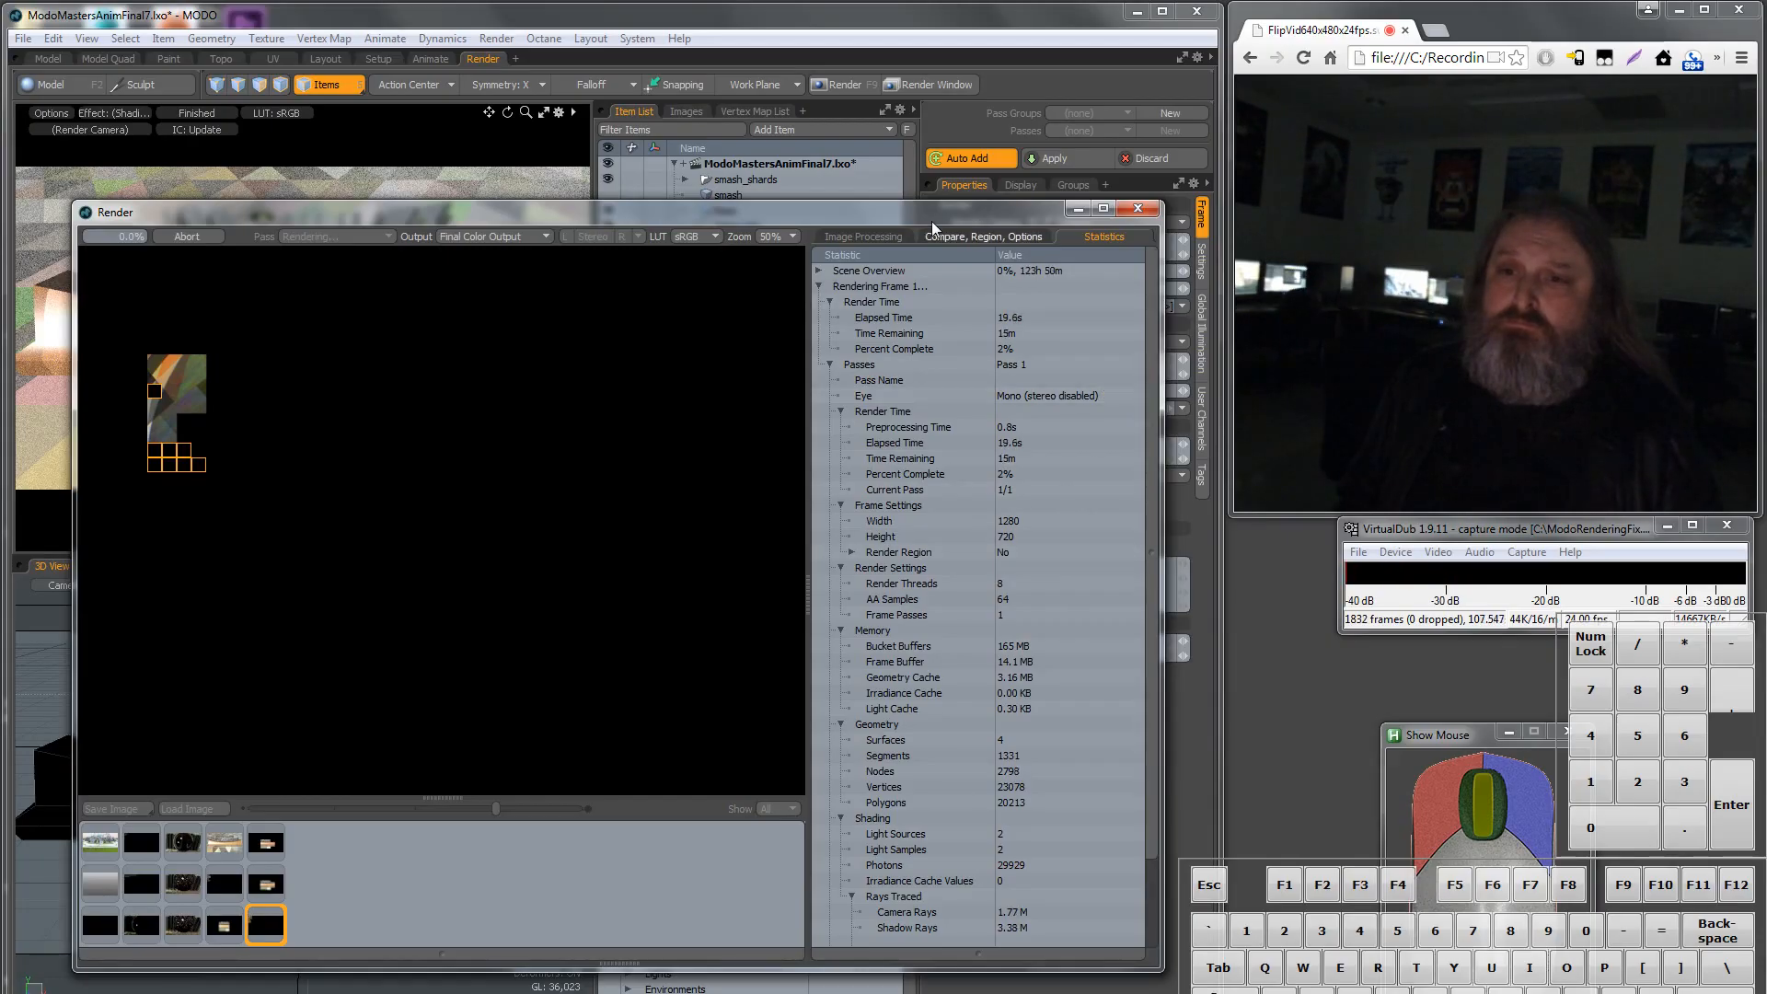
left_click_drag(931, 220, 922, 156)
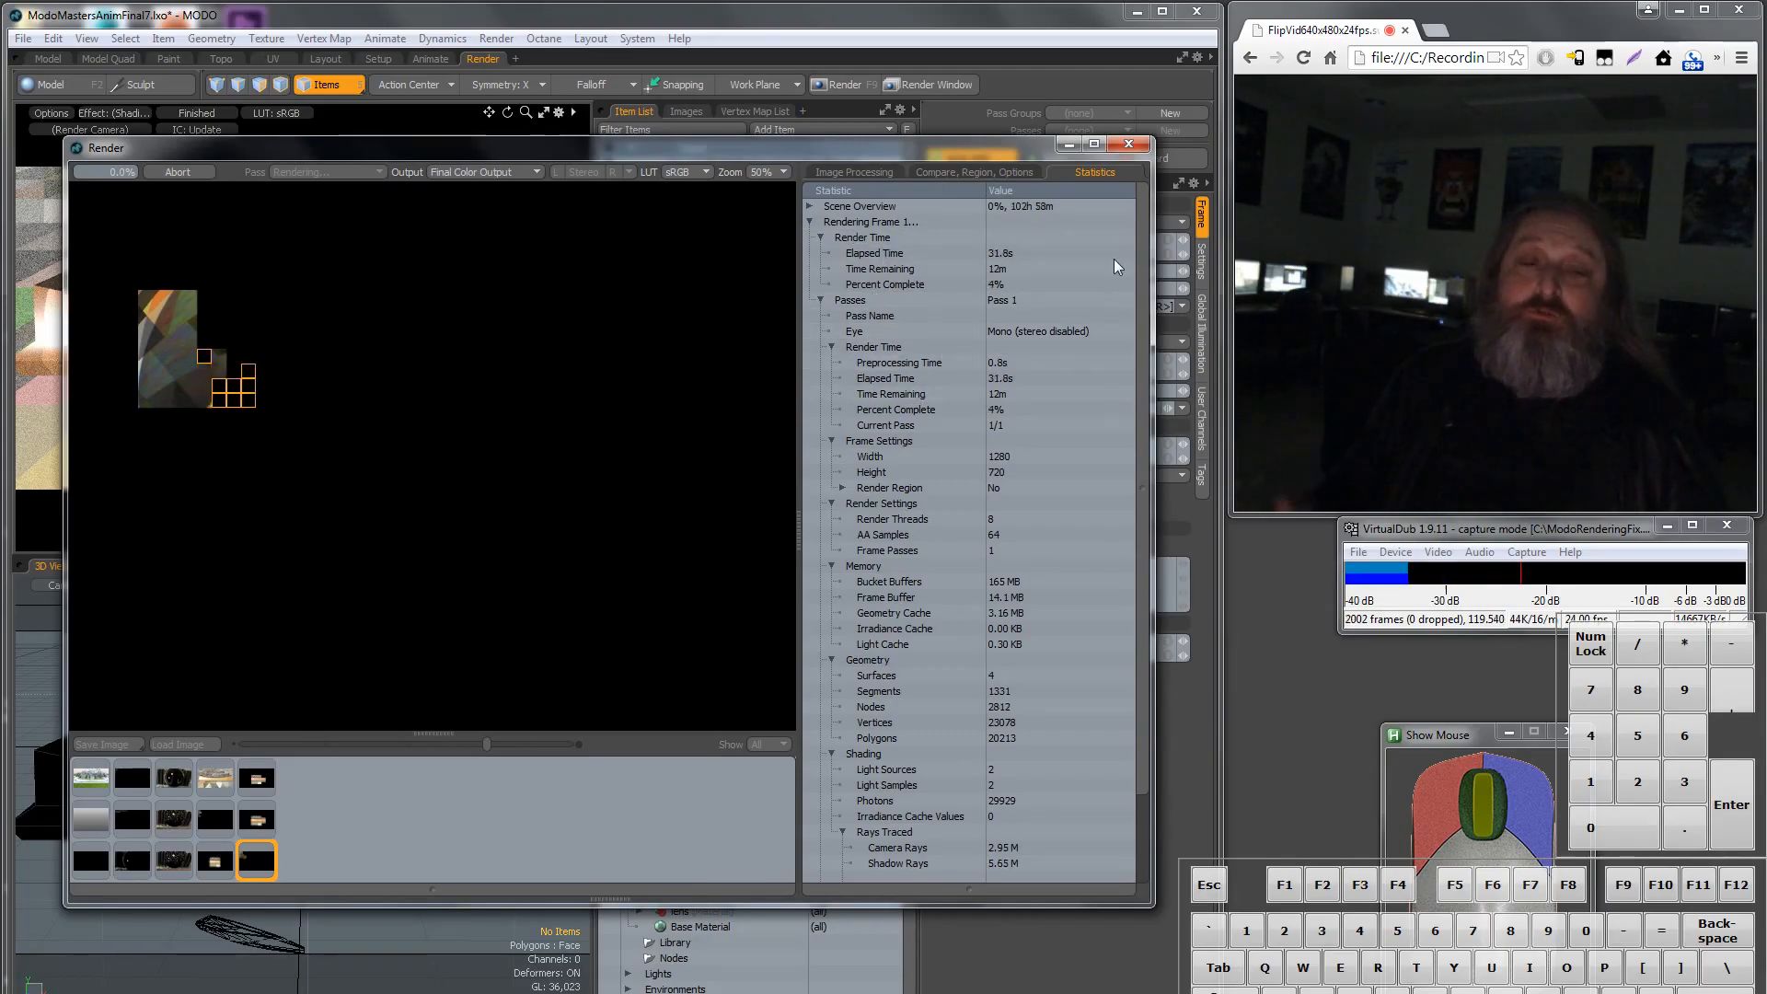
left_click(1527, 552)
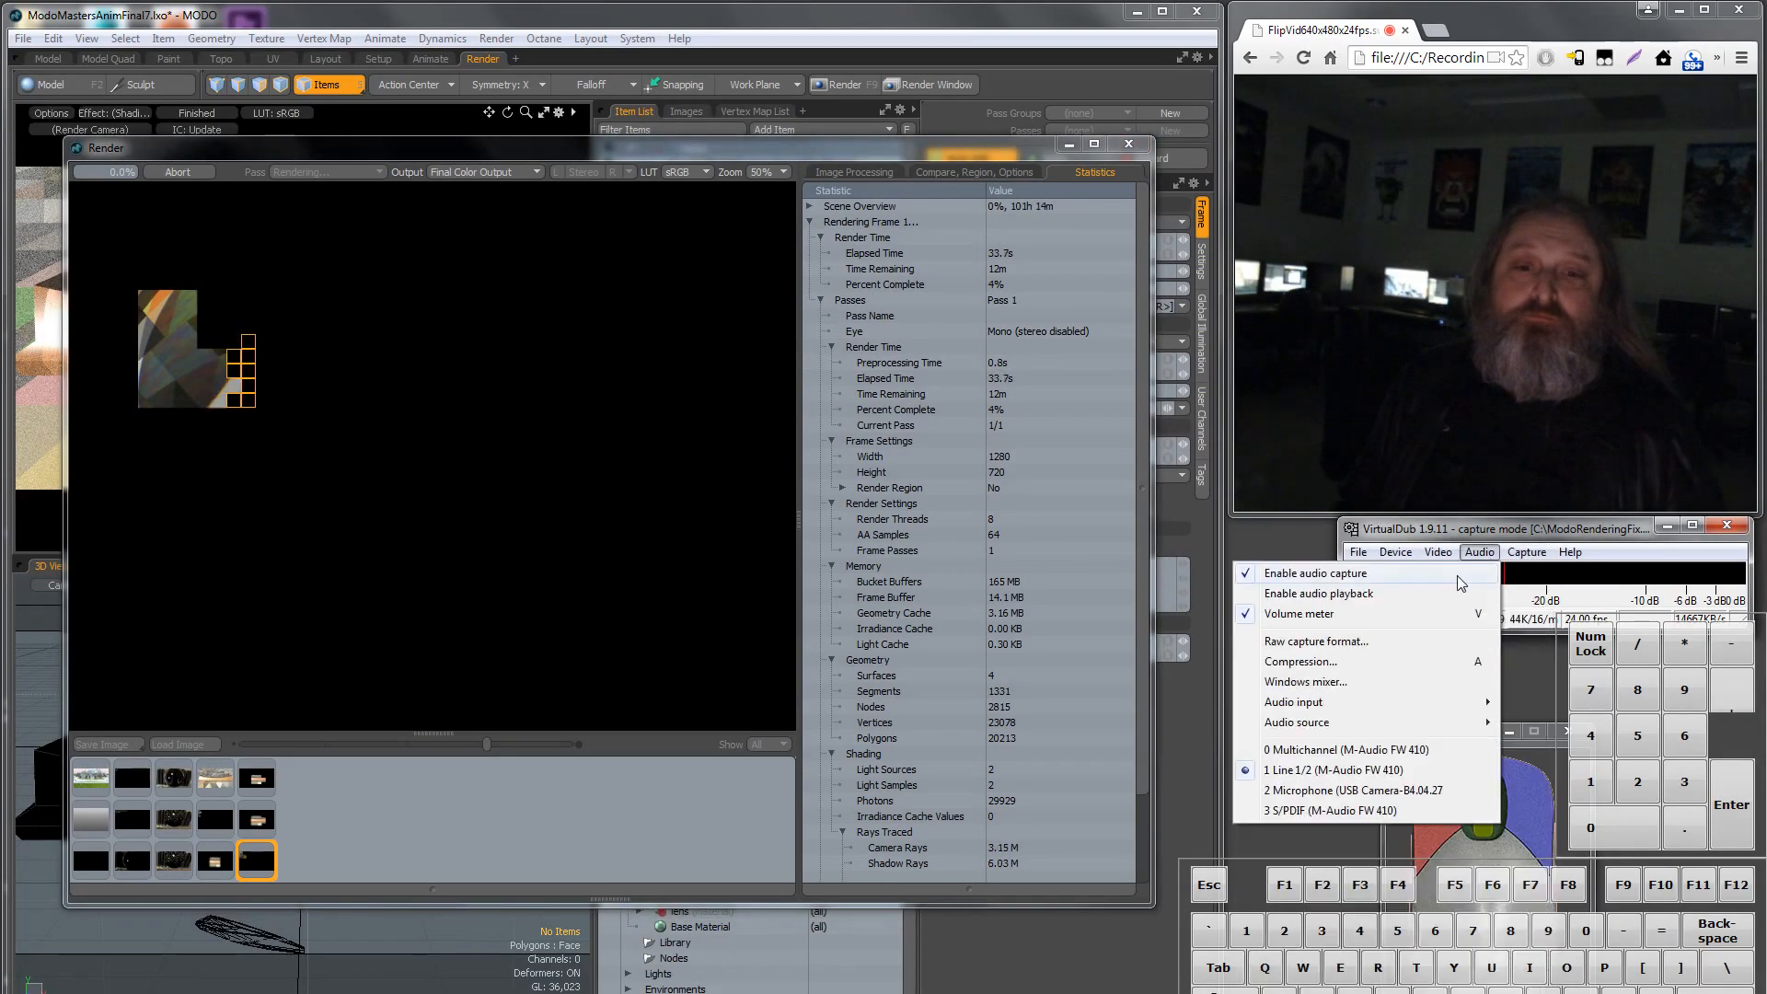